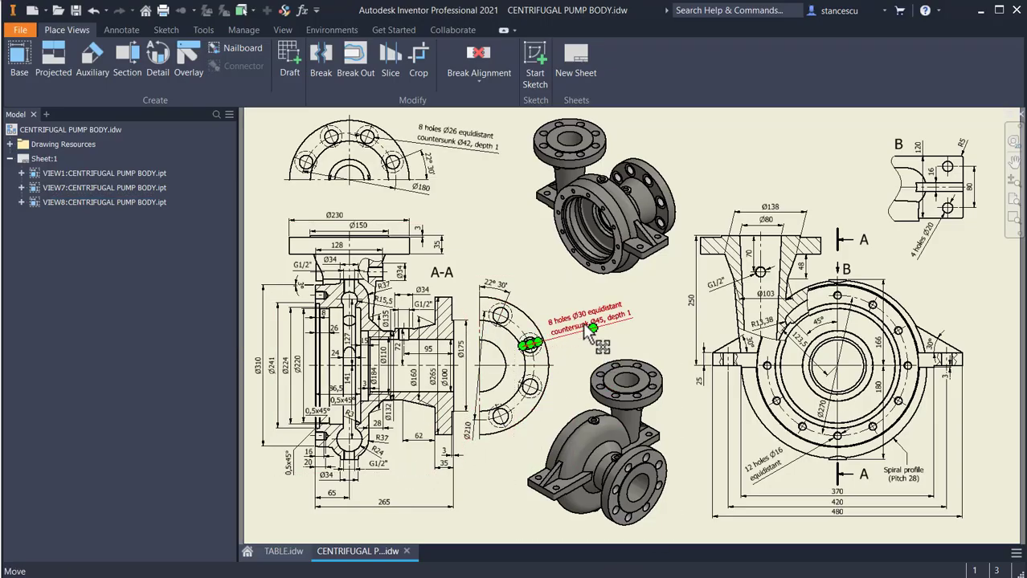
- Examine the spiral profile note and the front view's dimensions around the volute channel
{"action": "scroll", "coordinate": [925, 485], "scroll_direction": "up", "scroll_amount": 5}
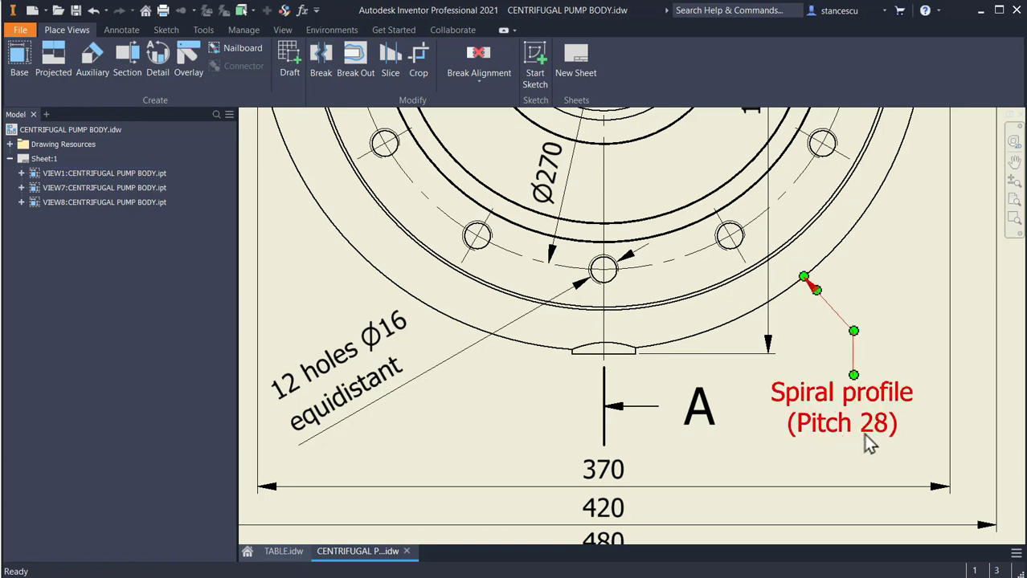
{"action": "scroll", "coordinate": [852, 346], "scroll_direction": "down", "scroll_amount": 3}
{"action": "scroll", "coordinate": [855, 423], "scroll_direction": "up", "scroll_amount": 2}
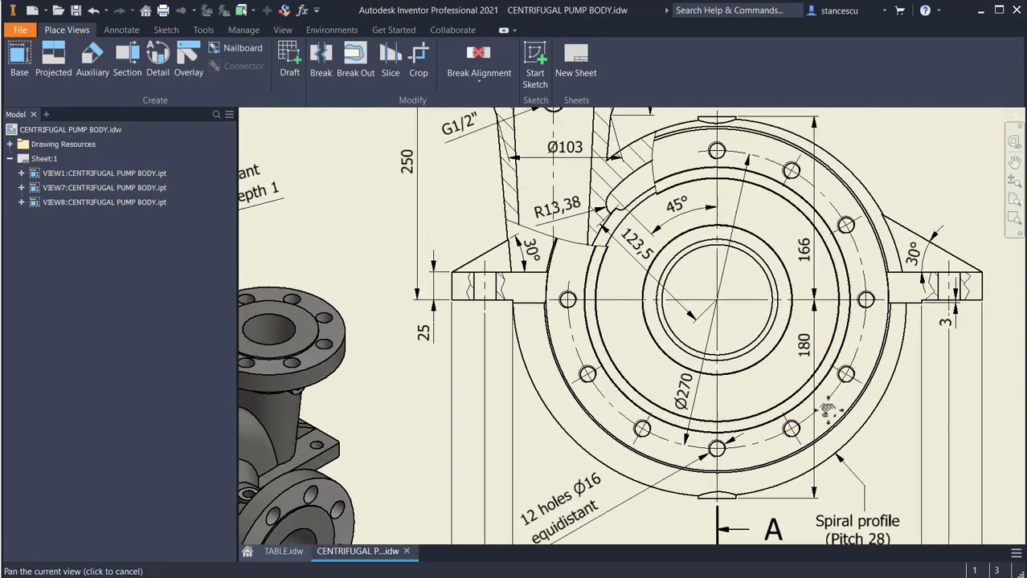
{"action": "middle_click_drag", "start_coordinate": [834, 427], "coordinate": [838, 482]}
{"action": "middle_click_drag", "start_coordinate": [751, 413], "coordinate": [776, 405]}
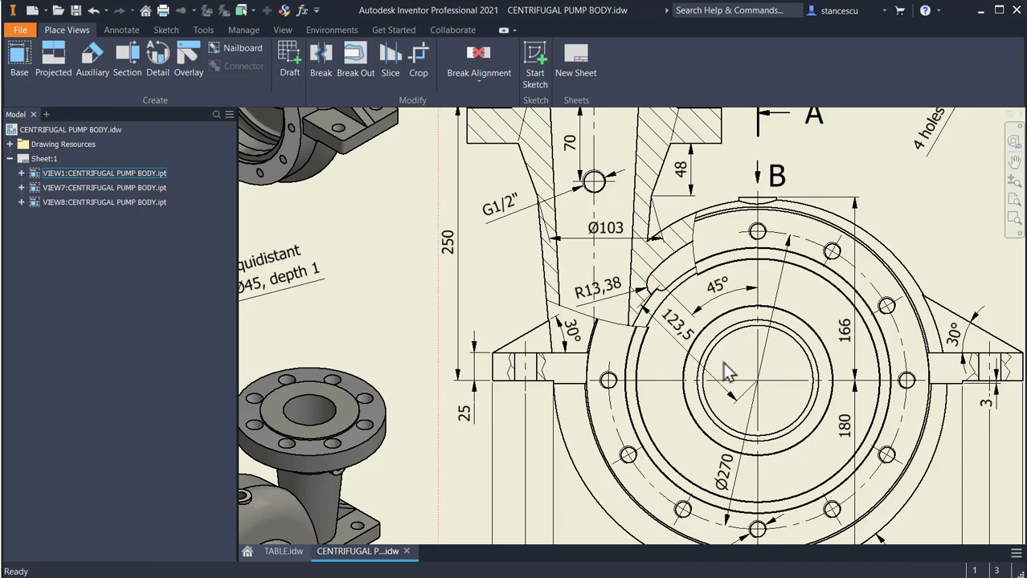
{"action": "middle_click_drag", "start_coordinate": [723, 362], "coordinate": [807, 344]}
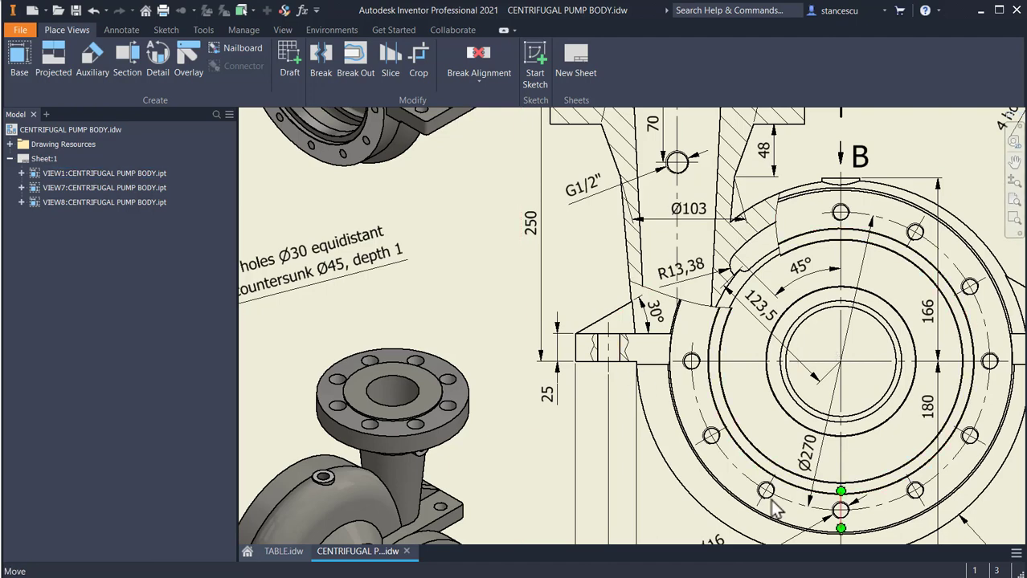
{"action": "middle_click_drag", "start_coordinate": [714, 389], "coordinate": [665, 340]}
{"action": "left_click", "coordinate": [708, 256]}
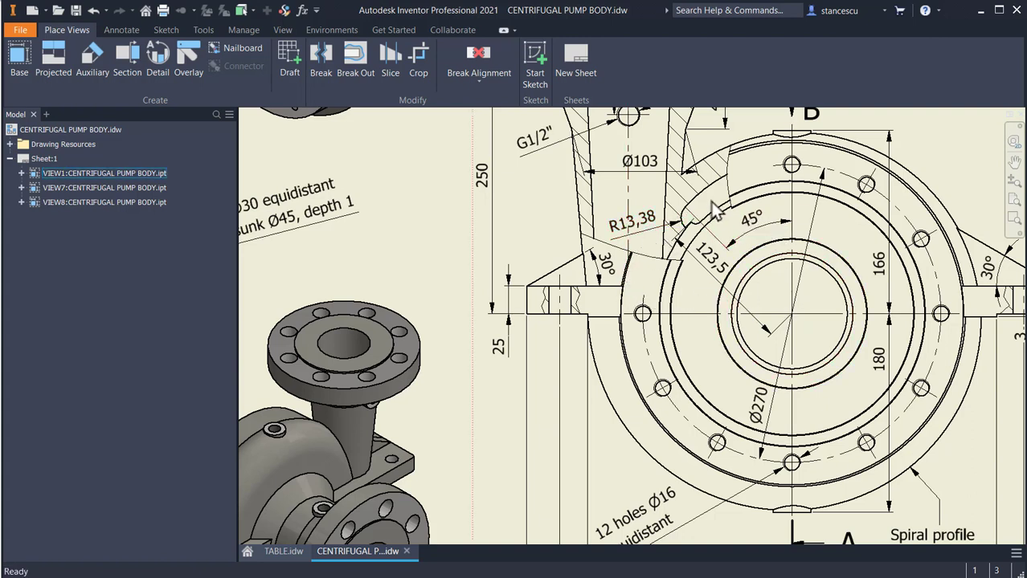
- Compare the channel radii in section A-A with the channel radius and offset dimensions in the front view
{"action": "middle_click_drag", "start_coordinate": [336, 357], "coordinate": [898, 321]}
{"action": "middle_click_drag", "start_coordinate": [382, 144], "coordinate": [506, 197]}
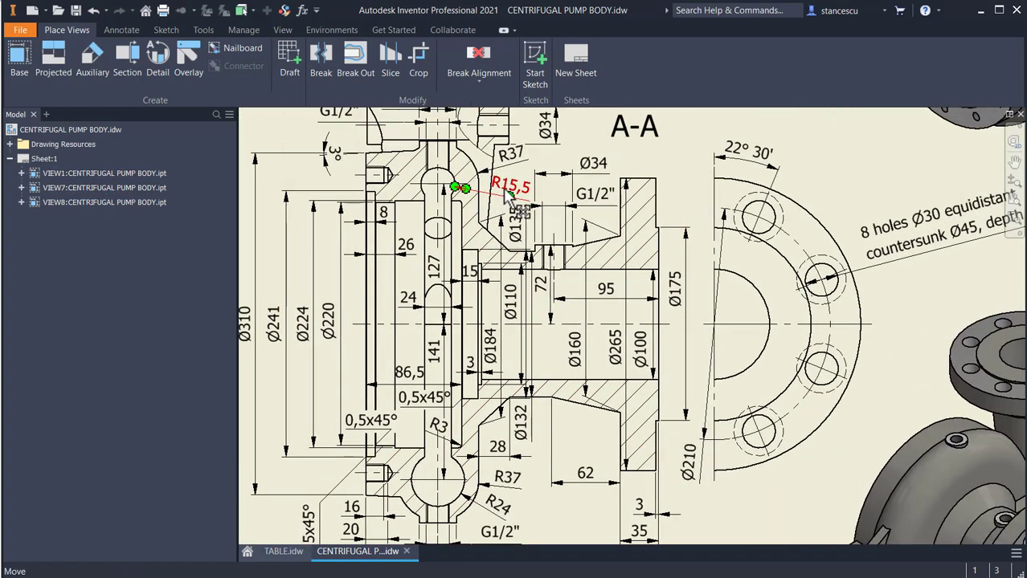
{"action": "middle_click_drag", "start_coordinate": [511, 201], "coordinate": [185, 235]}
{"action": "mouse_move", "coordinate": [876, 241]}
{"action": "middle_mouse_down"}
{"action": "mouse_move", "coordinate": [728, 298]}
{"action": "mouse_move", "coordinate": [384, 306]}
{"action": "middle_mouse_up"}
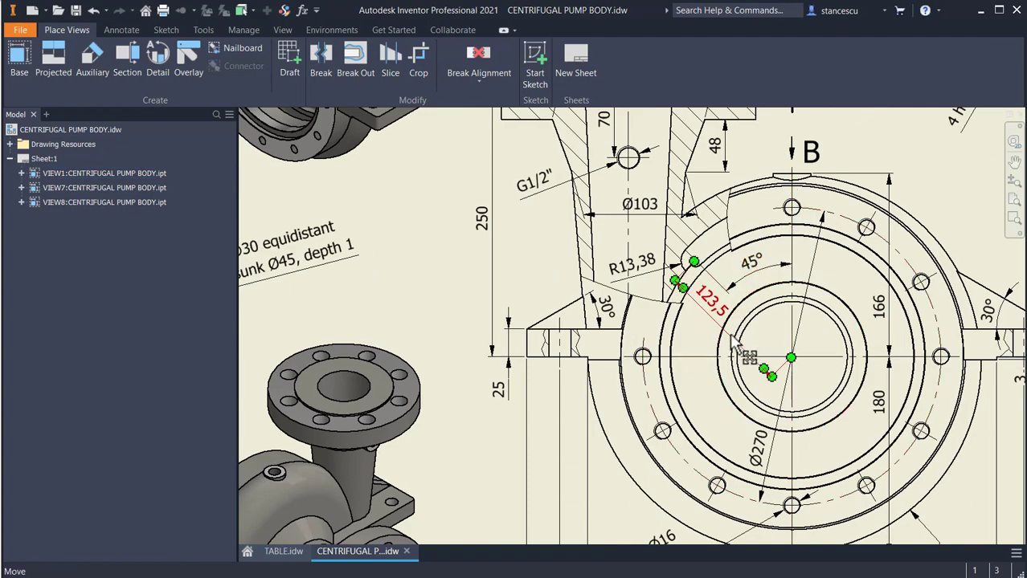
{"action": "middle_click_drag", "start_coordinate": [530, 353], "coordinate": [743, 340]}
{"action": "middle_click_drag", "start_coordinate": [566, 339], "coordinate": [817, 332]}
{"action": "middle_click_drag", "start_coordinate": [571, 284], "coordinate": [756, 269]}
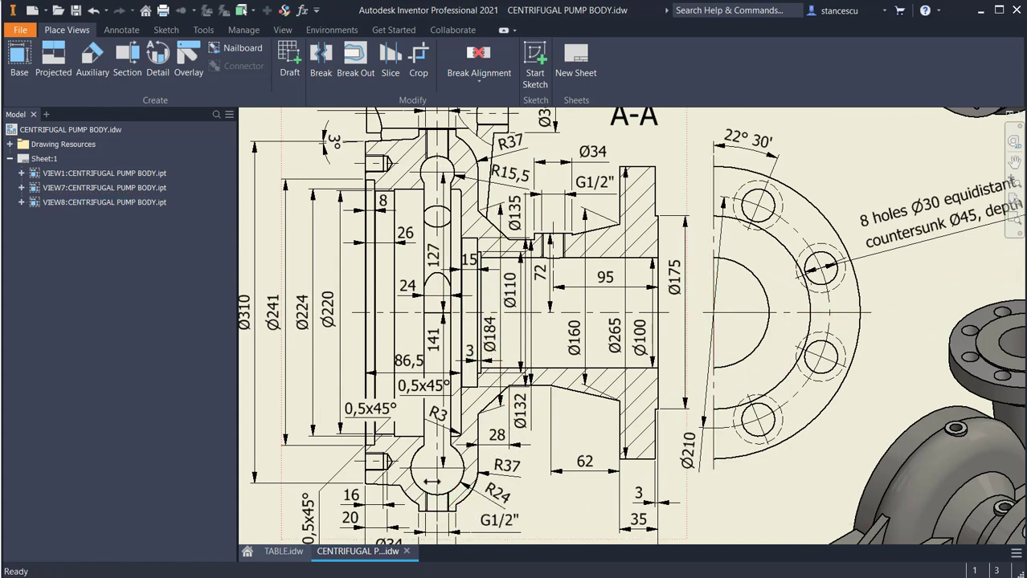
{"action": "left_click", "coordinate": [485, 498]}
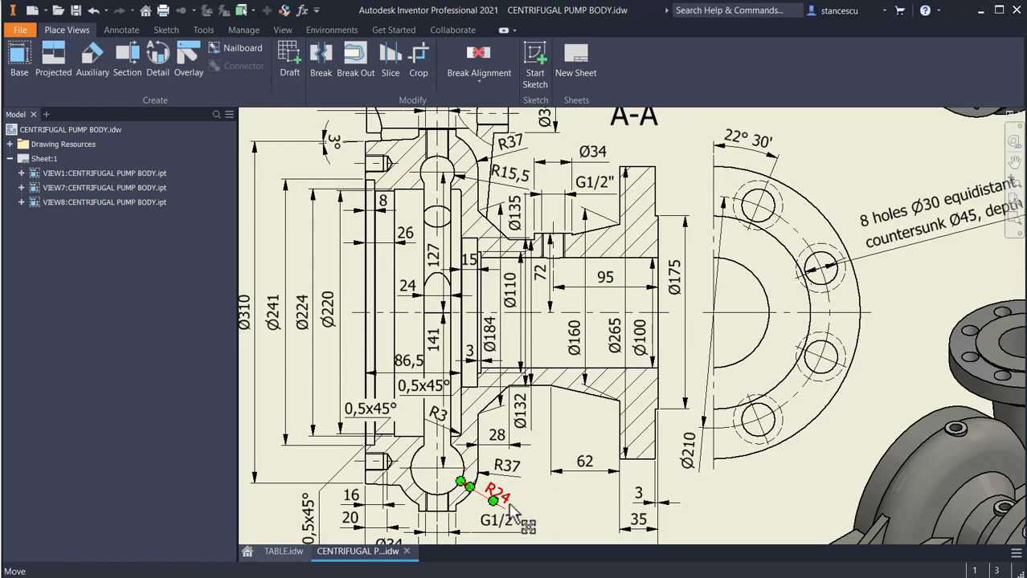
{"action": "scroll", "coordinate": [726, 406], "scroll_direction": "down", "scroll_amount": 3}
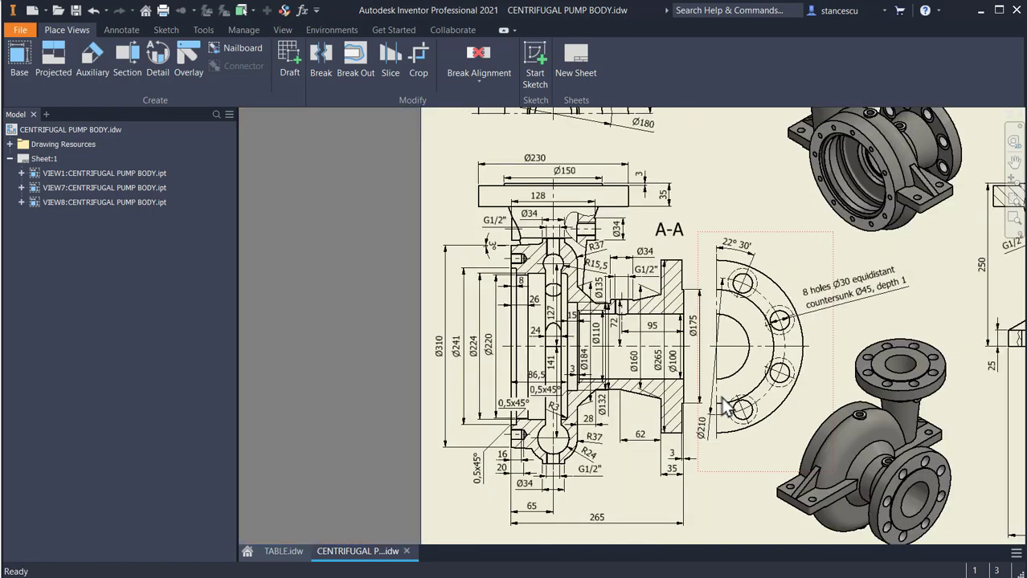
{"action": "middle_click_drag", "start_coordinate": [725, 406], "coordinate": [593, 402]}
{"action": "scroll", "coordinate": [593, 402], "scroll_direction": "down", "scroll_amount": 3}
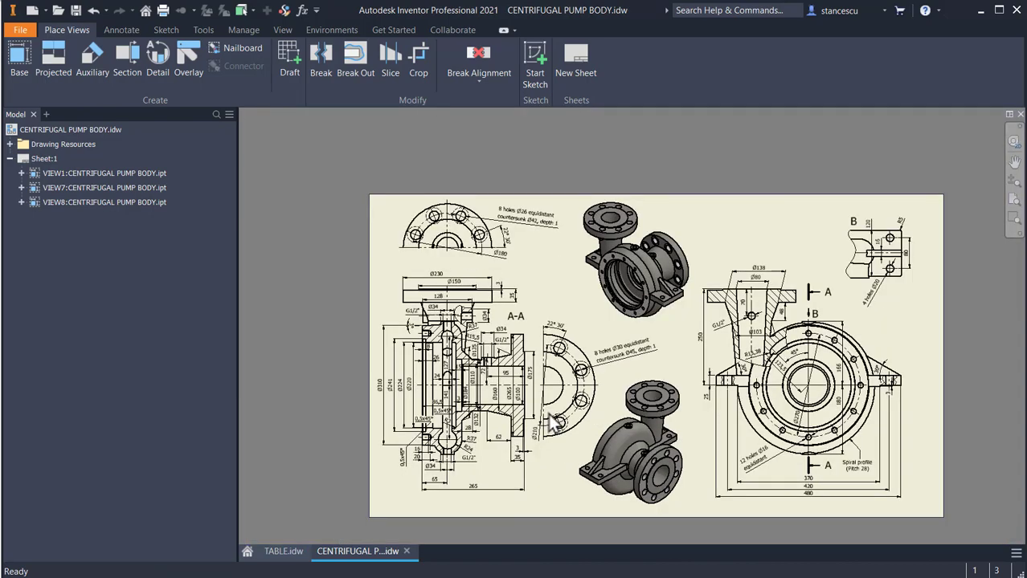
{"action": "key", "text": "Home"}
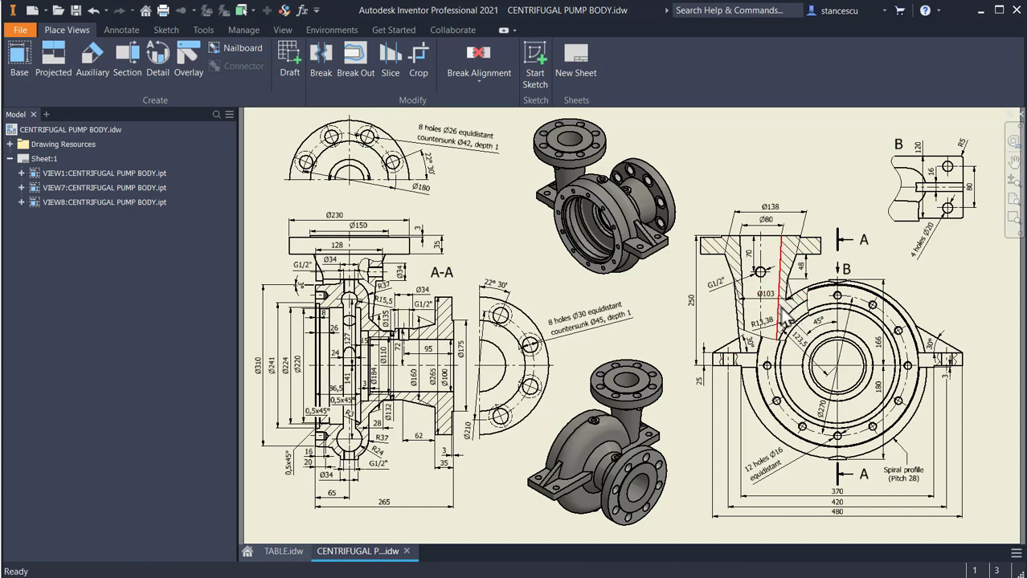
- Review the start of the spiral channel in the front view and its relation to the isometric views
{"action": "scroll", "coordinate": [784, 324], "scroll_direction": "up", "scroll_amount": 5}
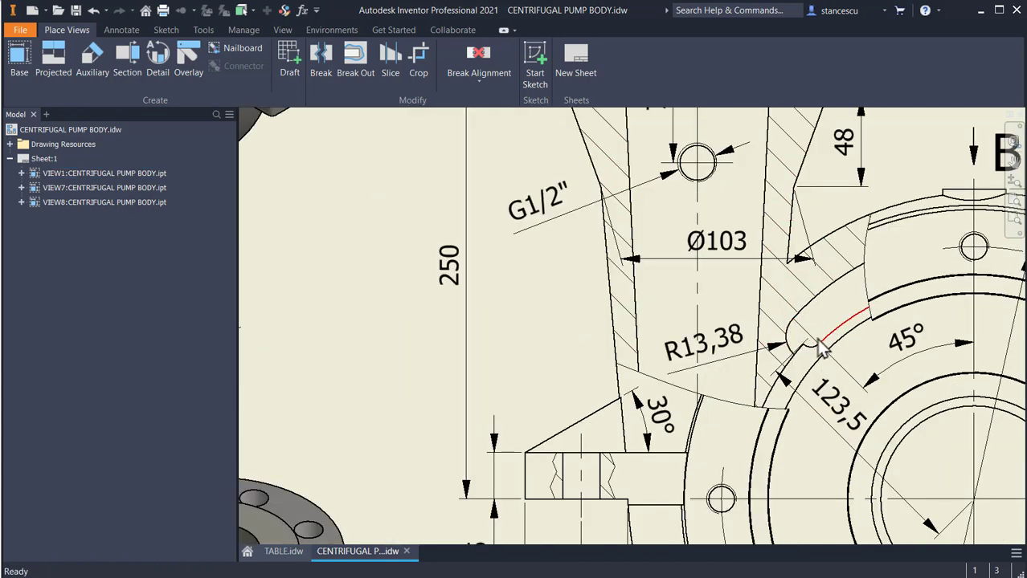
{"action": "scroll", "coordinate": [808, 341], "scroll_direction": "down", "scroll_amount": 3}
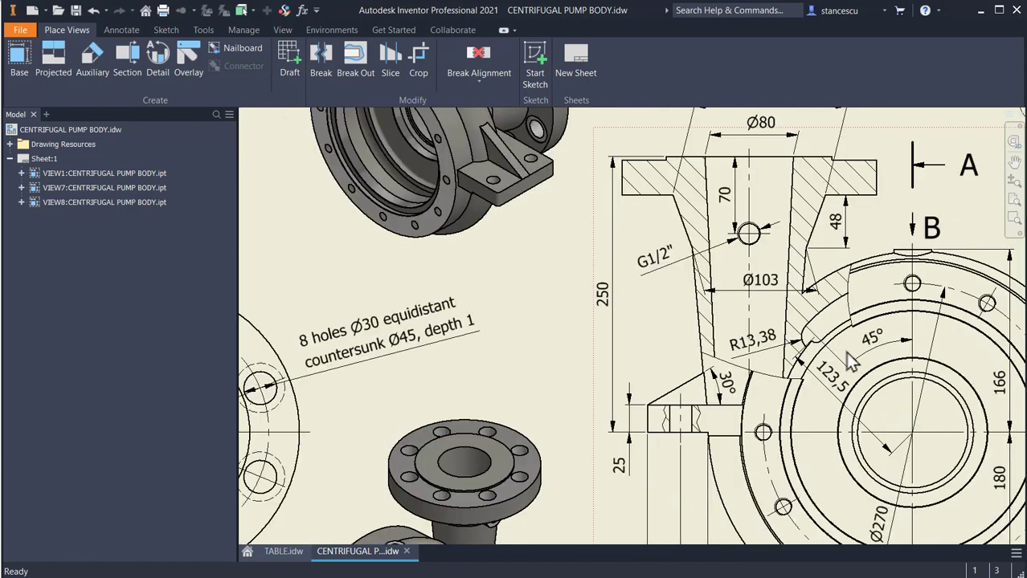
{"action": "mouse_move", "coordinate": [858, 379]}
{"action": "middle_mouse_down"}
{"action": "mouse_move", "coordinate": [879, 345]}
{"action": "mouse_move", "coordinate": [883, 208]}
{"action": "middle_mouse_up"}
{"action": "mouse_move", "coordinate": [836, 283]}
{"action": "middle_mouse_down"}
{"action": "mouse_move", "coordinate": [821, 339]}
{"action": "mouse_move", "coordinate": [807, 345]}
{"action": "middle_mouse_up"}
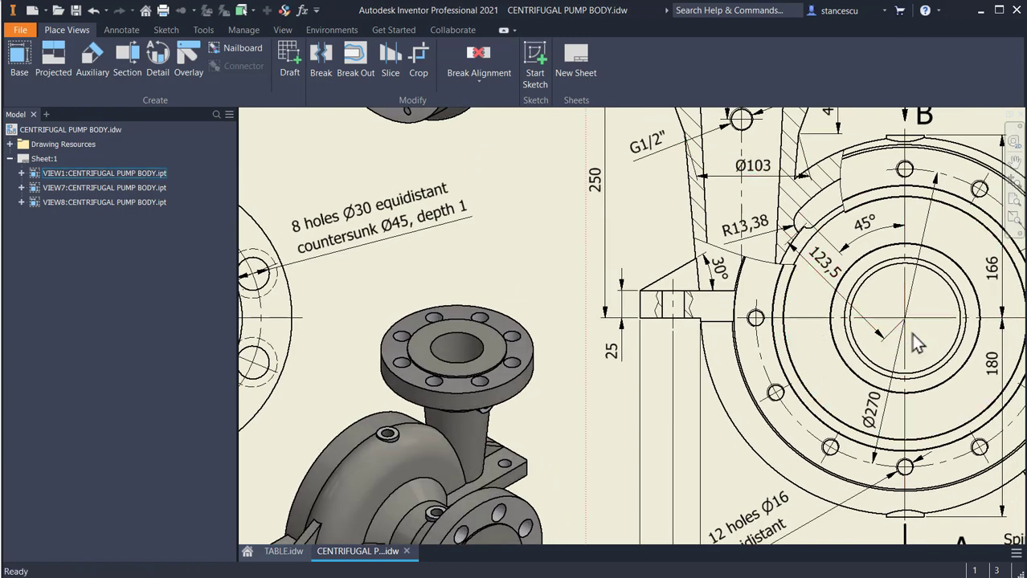
{"action": "scroll", "coordinate": [715, 363], "scroll_direction": "down", "scroll_amount": 3}
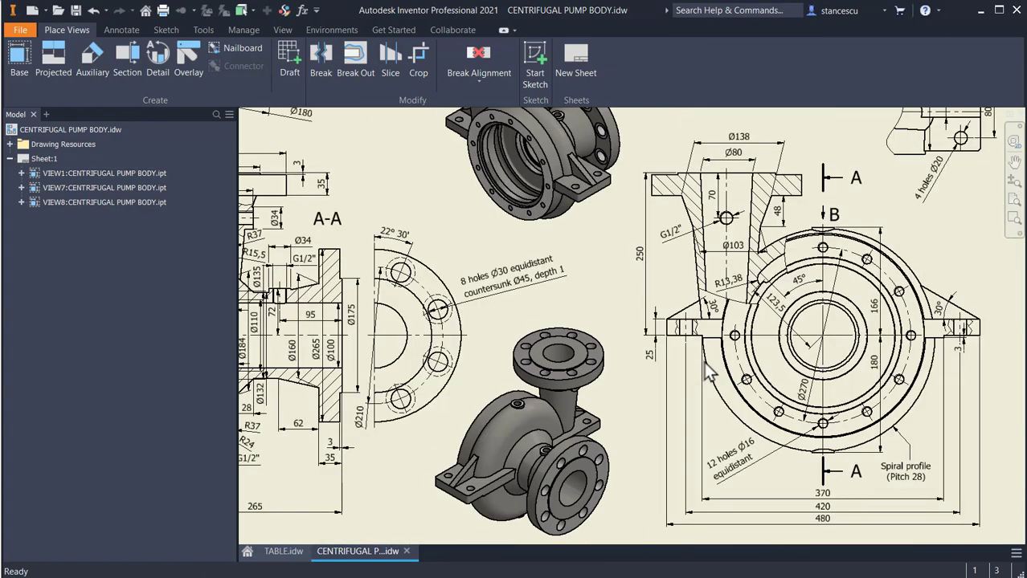
{"action": "scroll", "coordinate": [715, 381], "scroll_direction": "up", "scroll_amount": 1}
{"action": "scroll", "coordinate": [419, 424], "scroll_direction": "down", "scroll_amount": 1}
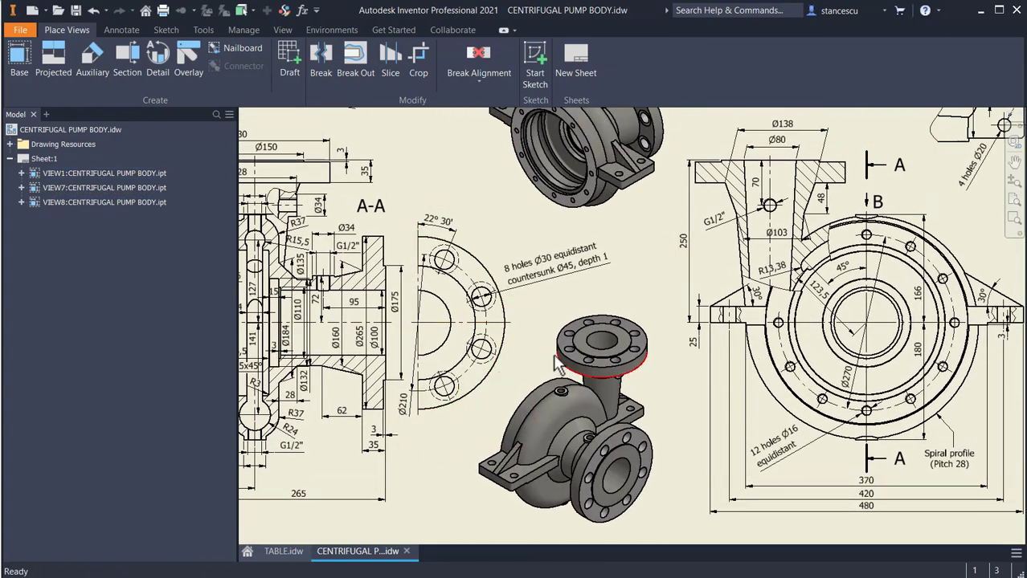
{"action": "mouse_move", "coordinate": [550, 359]}
{"action": "middle_mouse_down"}
{"action": "mouse_move", "coordinate": [647, 394]}
{"action": "mouse_move", "coordinate": [670, 389]}
{"action": "mouse_move", "coordinate": [606, 389]}
{"action": "middle_mouse_up"}
{"action": "left_click", "coordinate": [602, 347]}
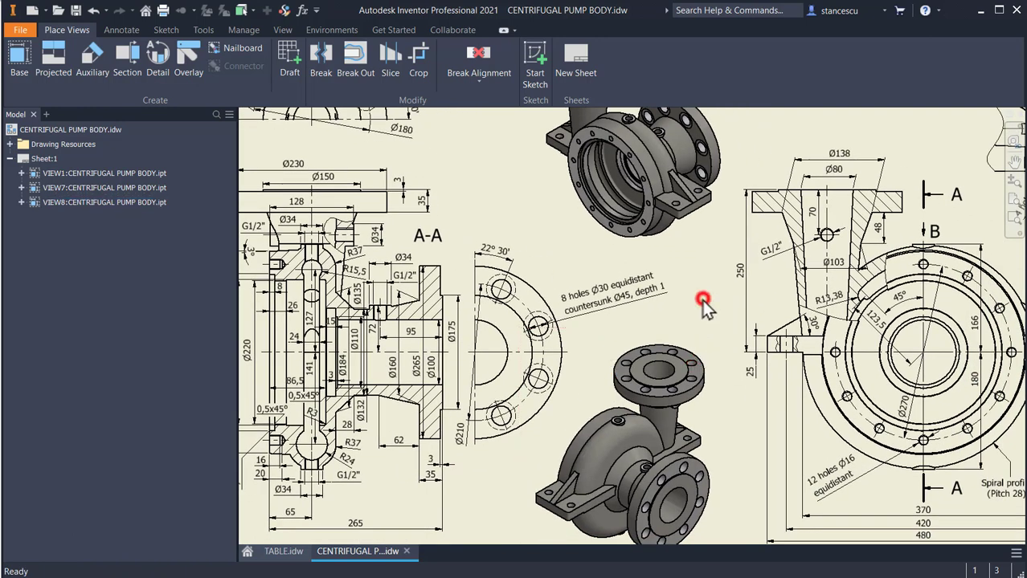
{"action": "key", "text": "Home"}
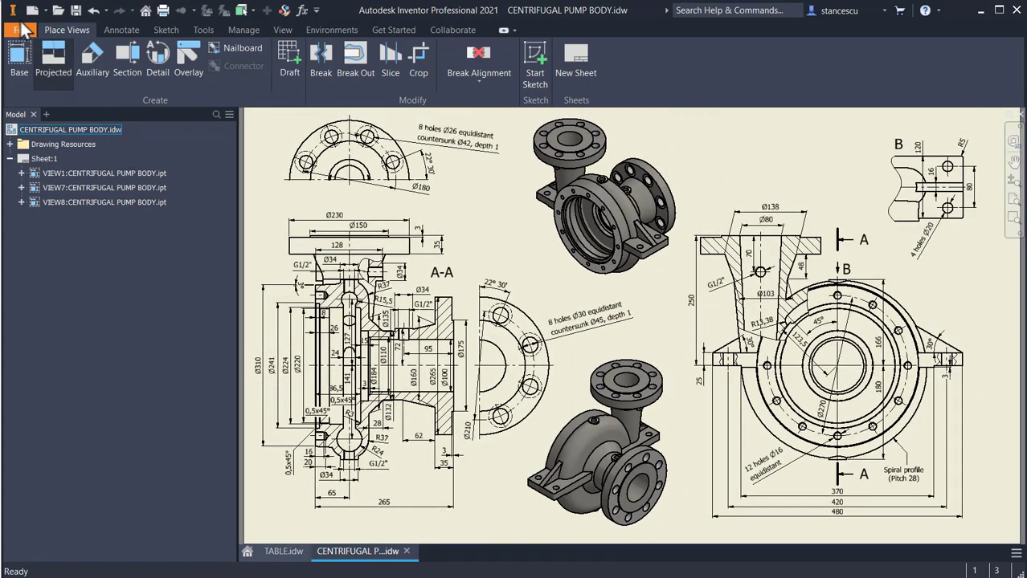
- Create a new part and expand its origin planes and axes
{"action": "left_click", "coordinate": [32, 11]}
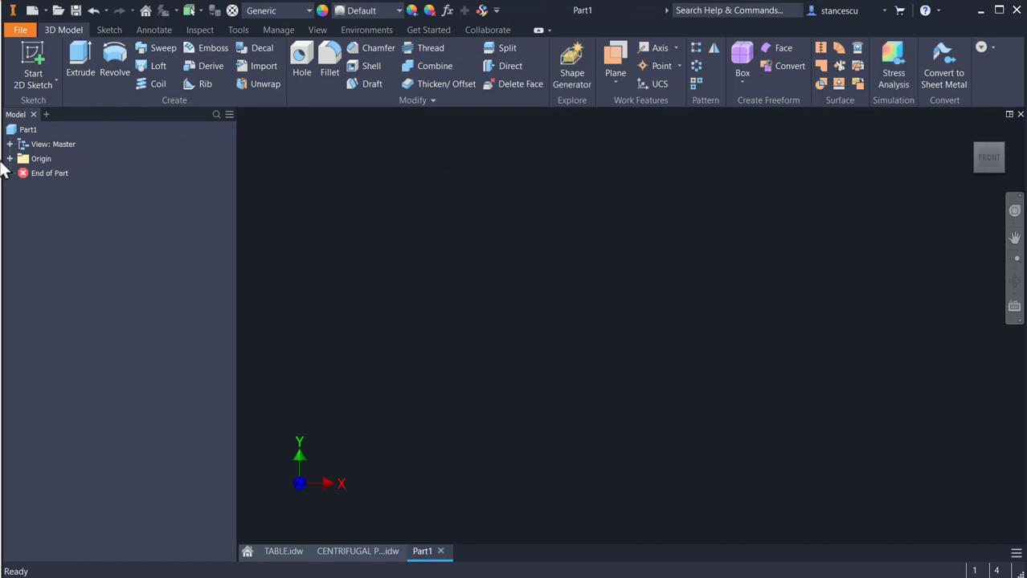
{"action": "left_click", "coordinate": [36, 51]}
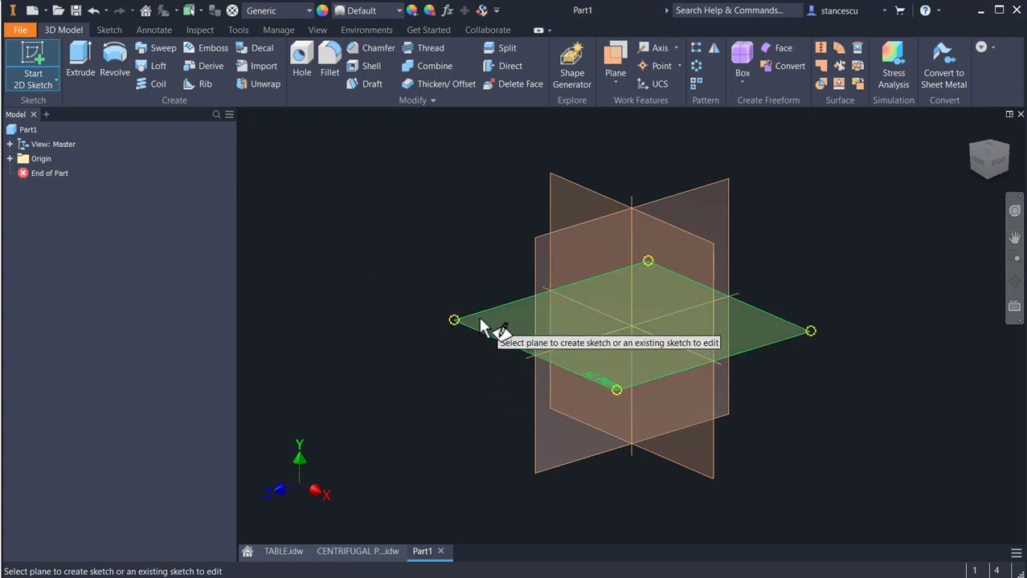
{"action": "left_click", "coordinate": [10, 158]}
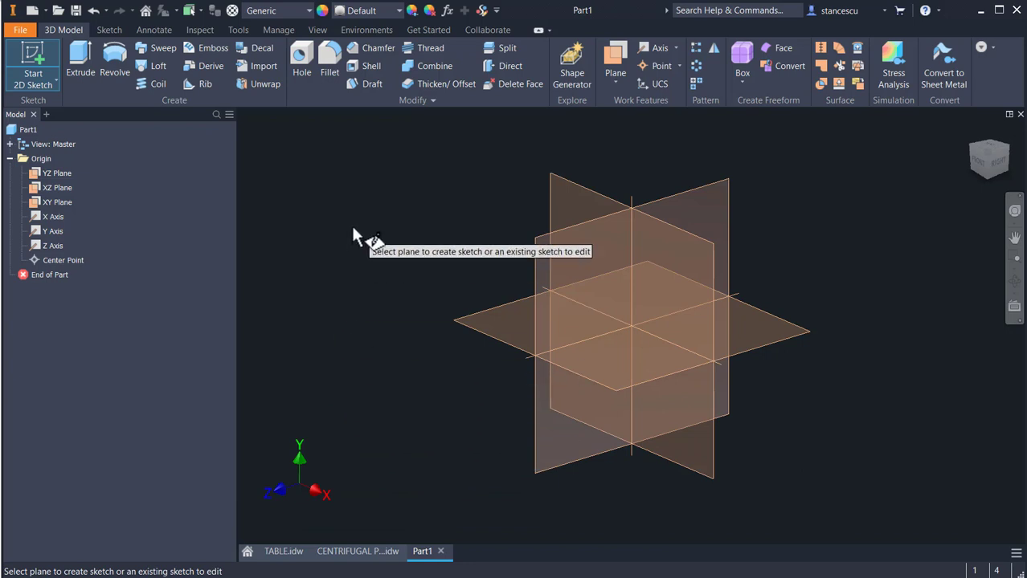
- Create a work plane at 135 degrees to the XZ plane around the Z axis
{"action": "left_click", "coordinate": [614, 56]}
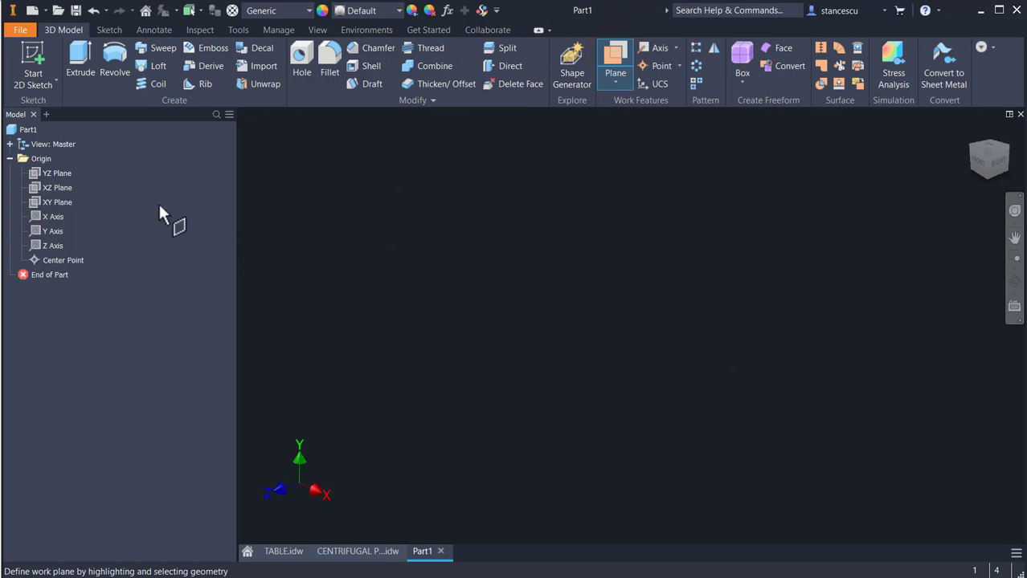
{"action": "left_click", "coordinate": [40, 186]}
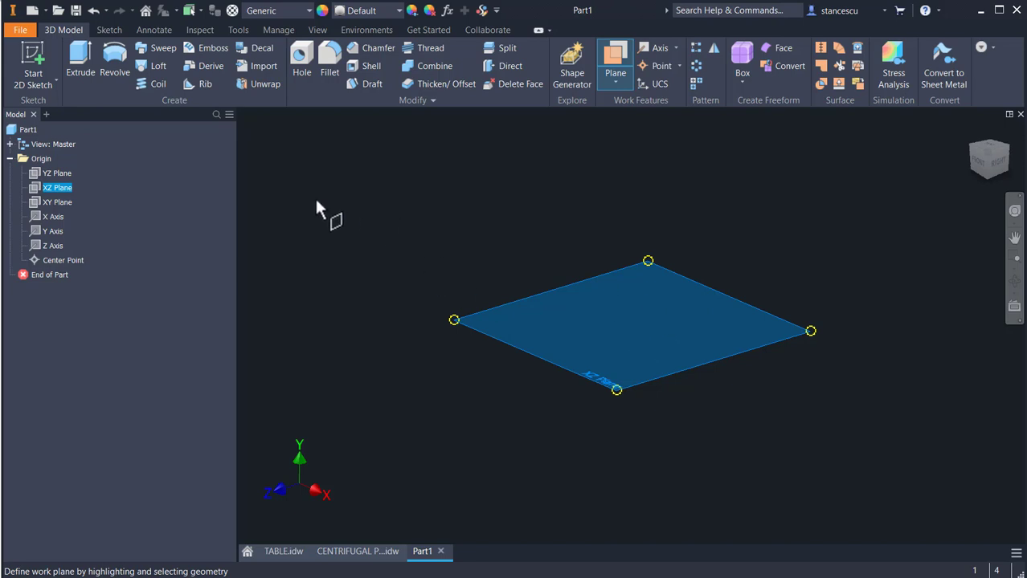
{"action": "left_click", "coordinate": [35, 248]}
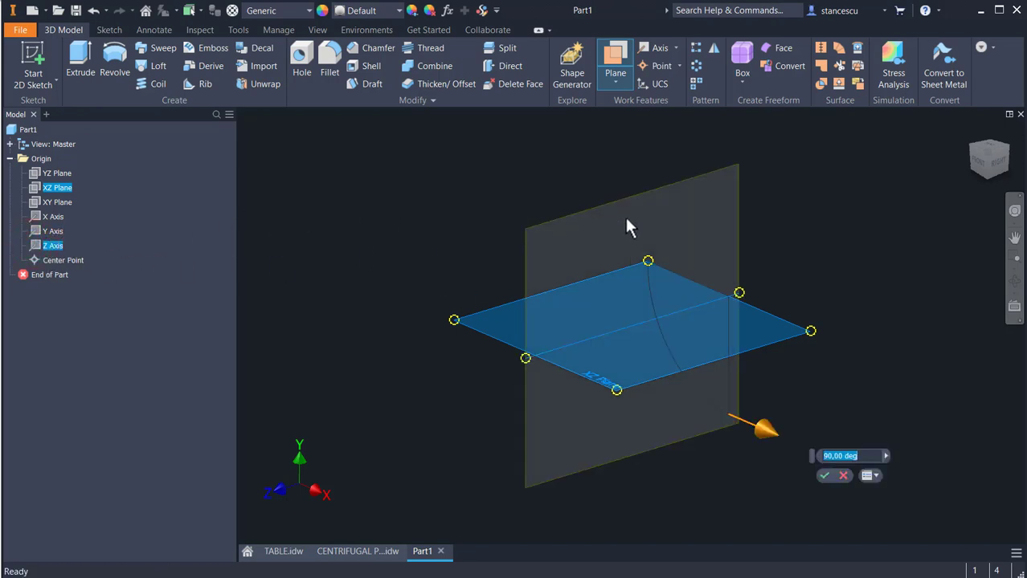
{"action": "left_click_drag", "start_coordinate": [756, 426], "coordinate": [803, 404]}
{"action": "type", "text": "135"}
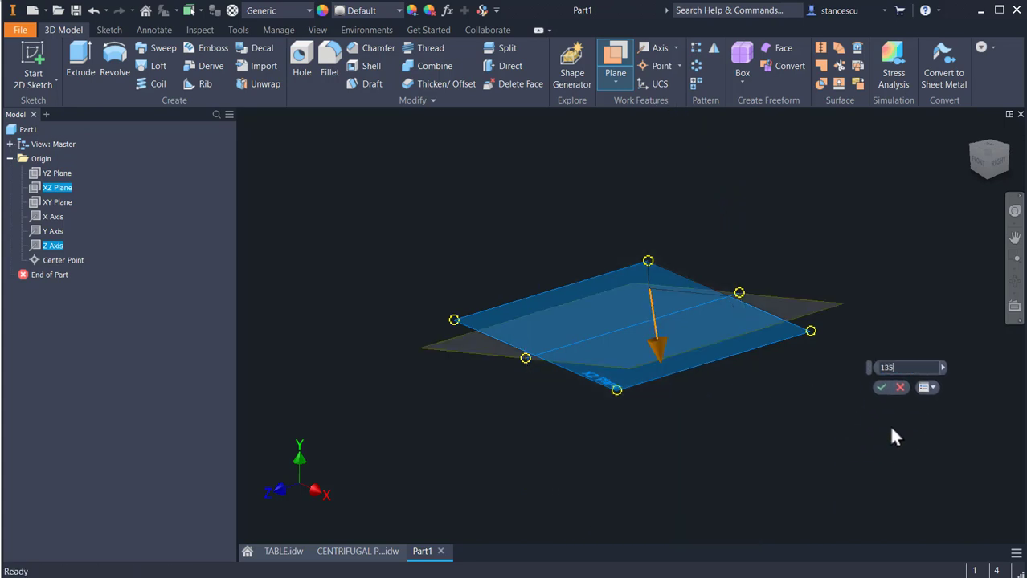
{"action": "left_click", "coordinate": [878, 388]}
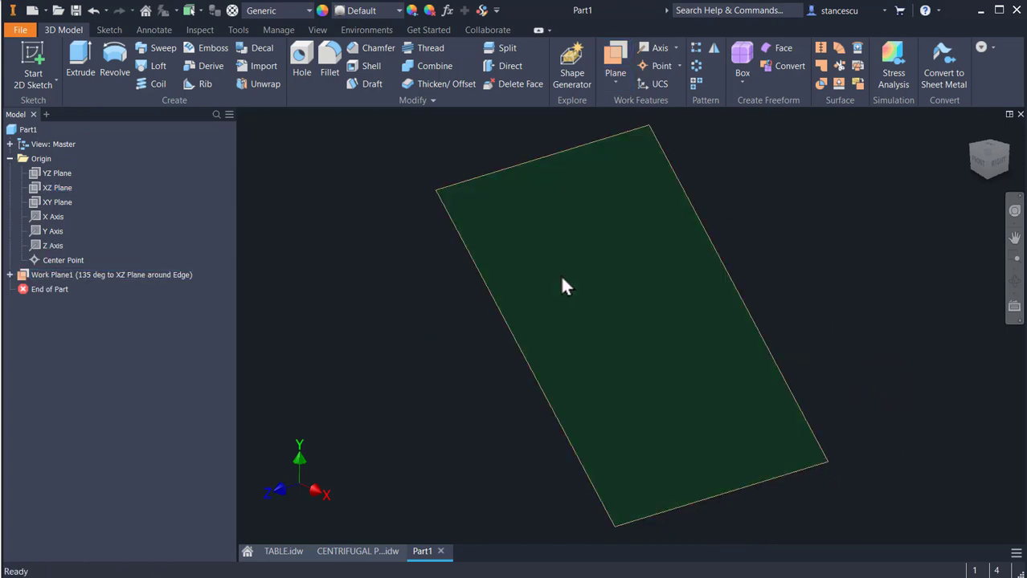
- Start a sketch on the angled work plane and draw a 26.75 mm diameter circle centred on the vertical axis above the origin
{"action": "left_click", "coordinate": [707, 233]}
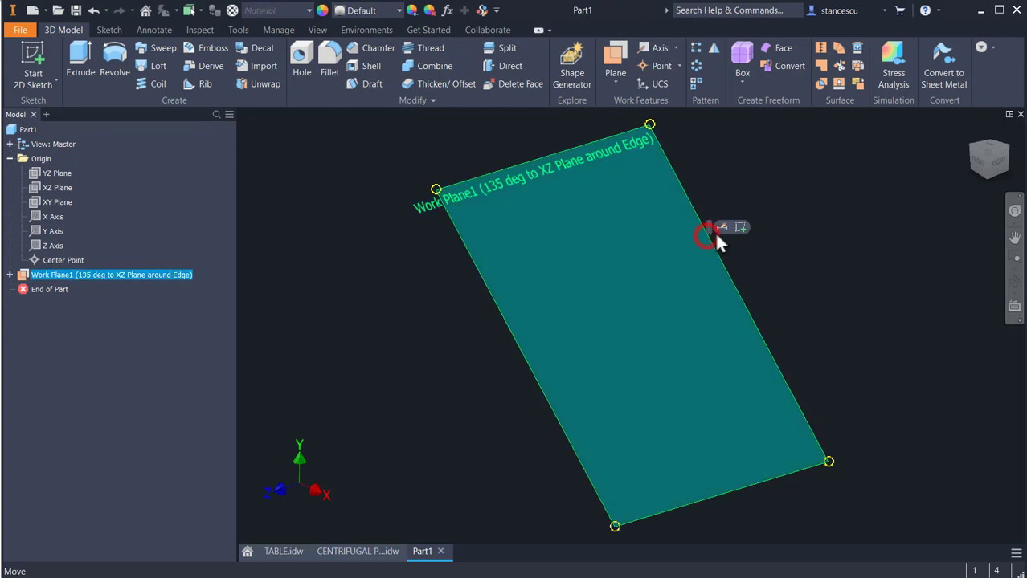
{"action": "left_click", "coordinate": [740, 227]}
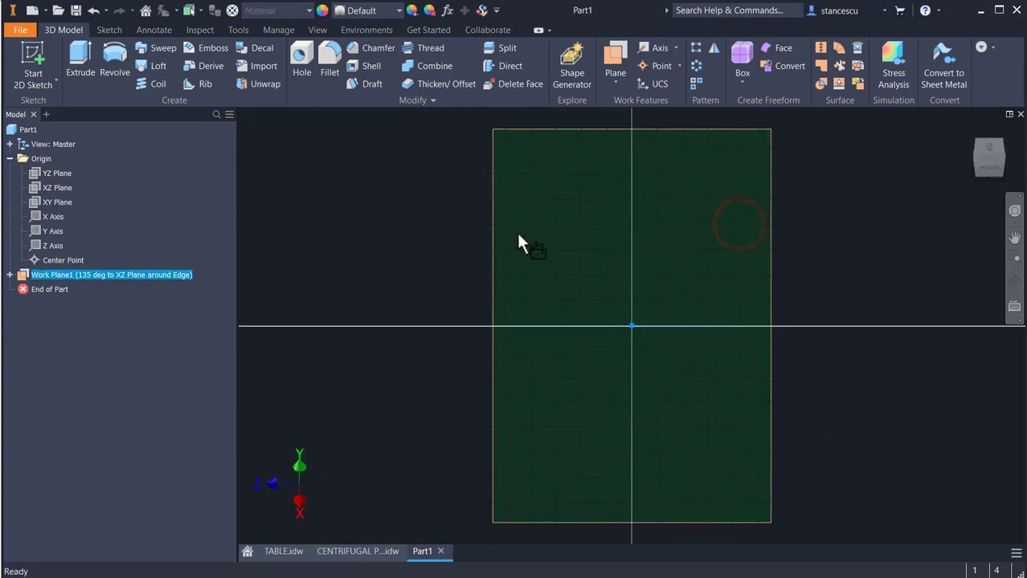
{"action": "left_click", "coordinate": [114, 60]}
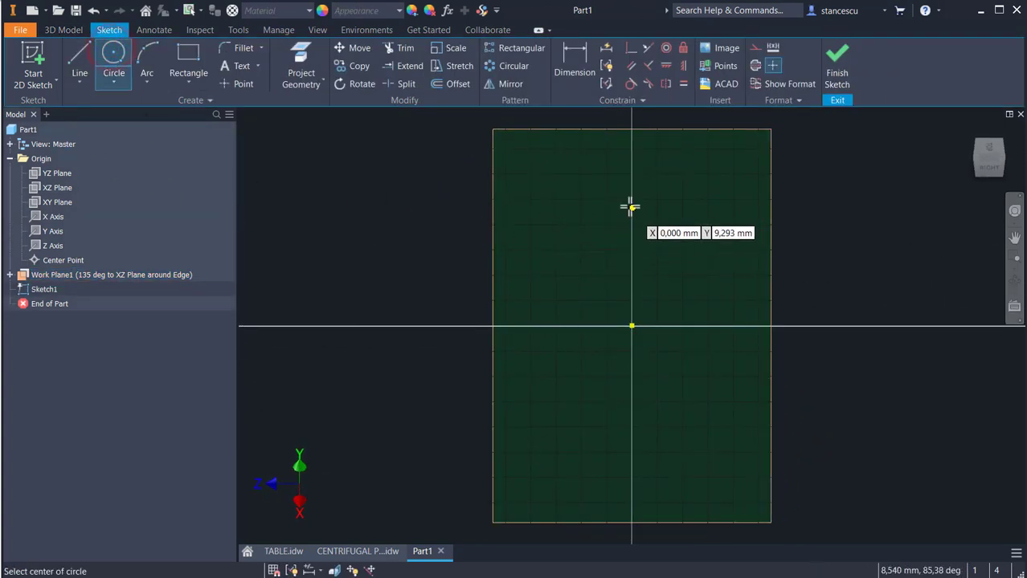
{"action": "left_click", "coordinate": [632, 197]}
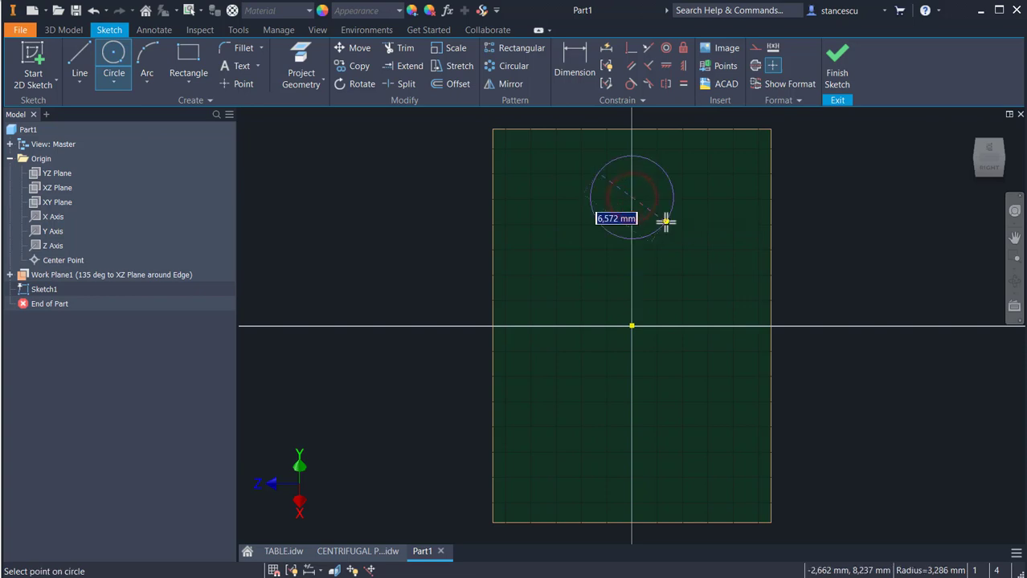
{"action": "type", "text": "26."}
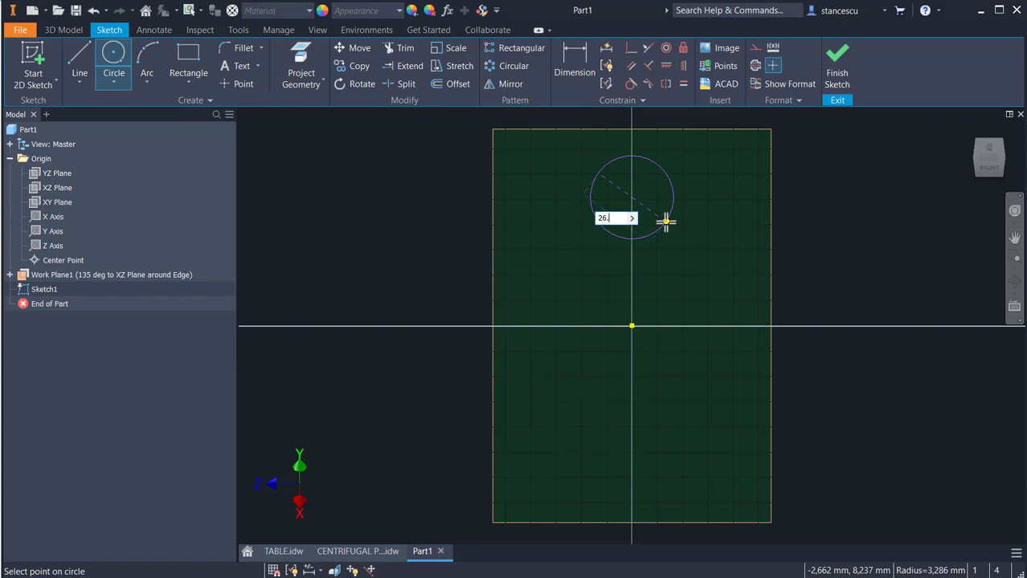
{"action": "type", "text": "65"}
{"action": "key", "text": "Return"}
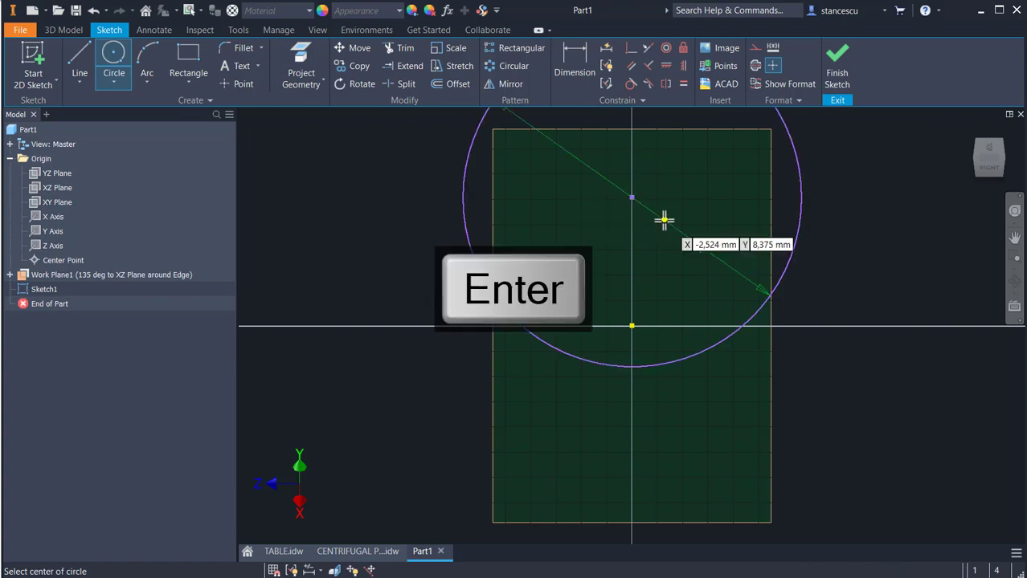
- Dimension the circle's centre 123.5 mm above the origin and place the dimension just beside the circle
{"action": "scroll", "coordinate": [652, 273], "scroll_direction": "down", "scroll_amount": 5}
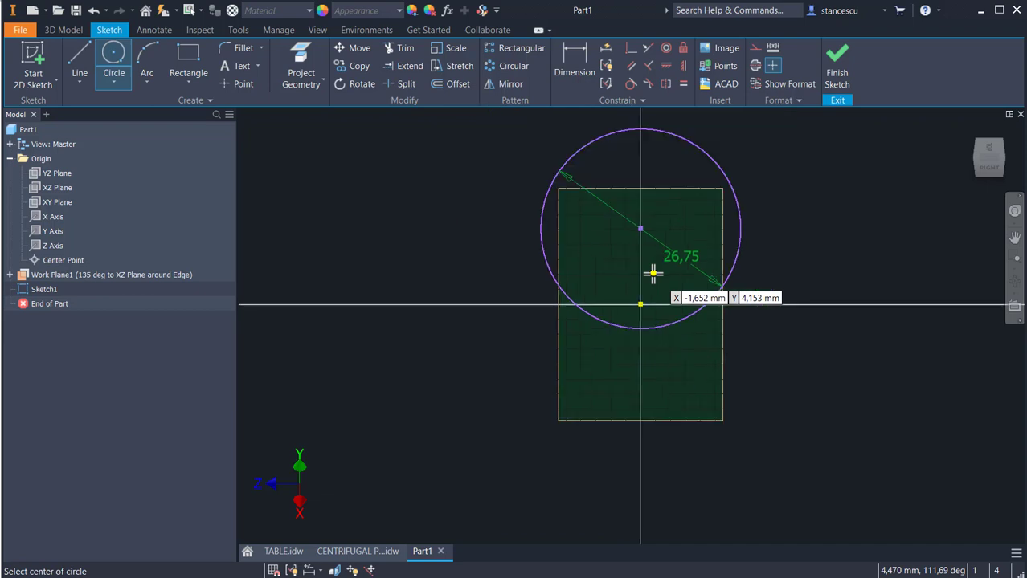
{"action": "key", "text": "d"}
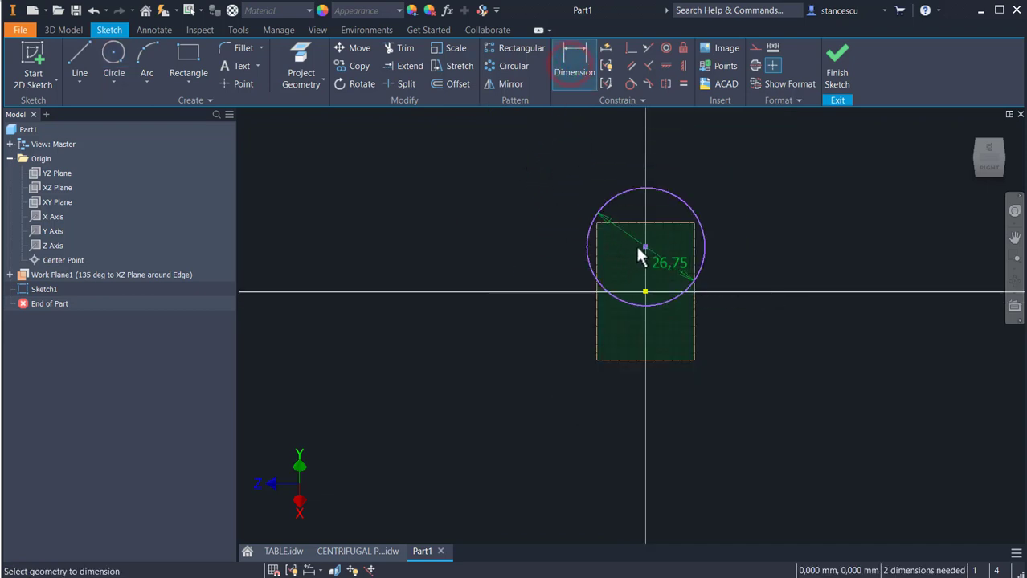
{"action": "left_click", "coordinate": [645, 247]}
{"action": "left_click", "coordinate": [645, 291]}
{"action": "left_click", "coordinate": [786, 259]}
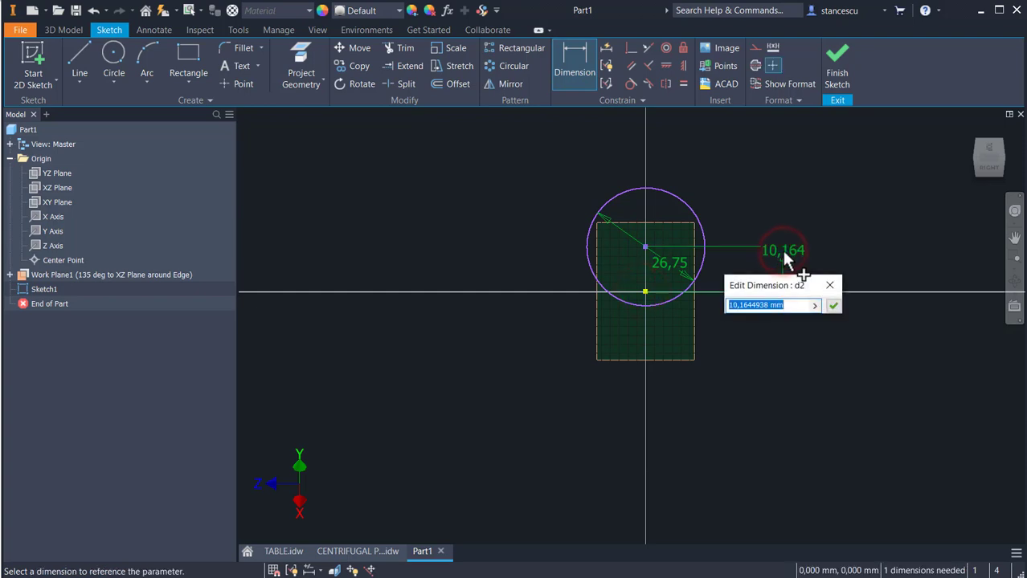
{"action": "type", "text": "123"}
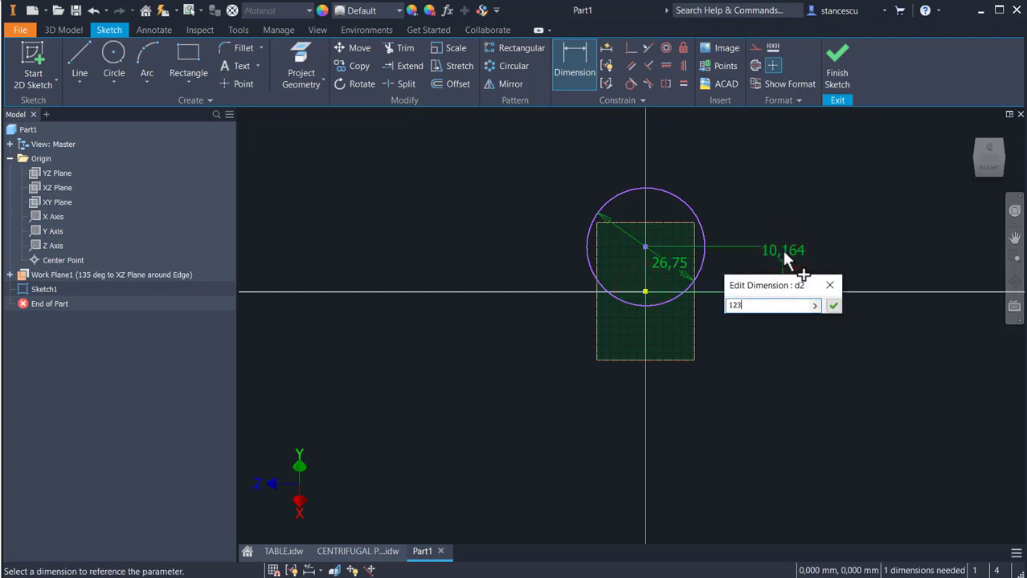
{"action": "type", "text": ".5"}
{"action": "key", "text": "Return"}
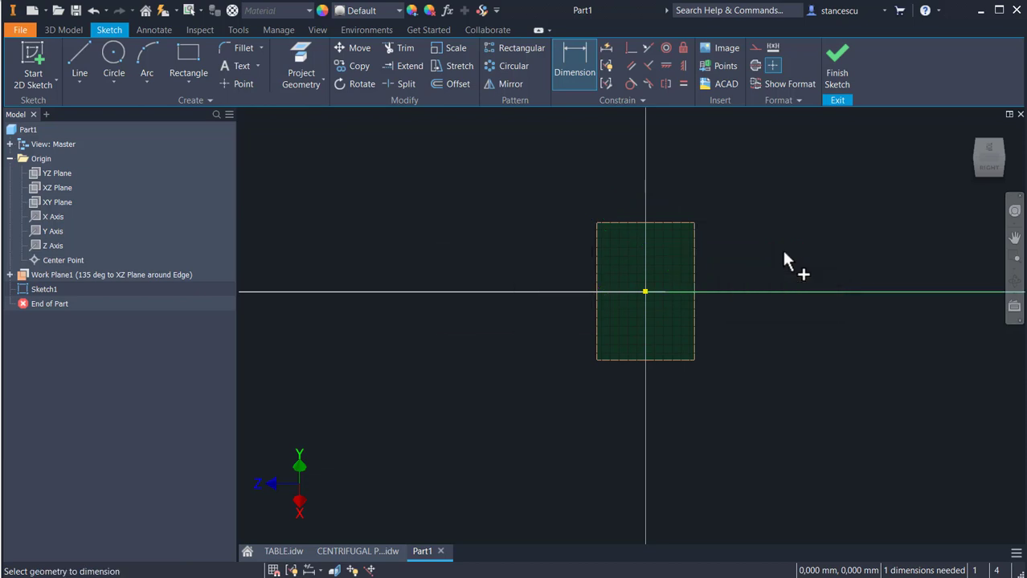
{"action": "key", "text": "Home"}
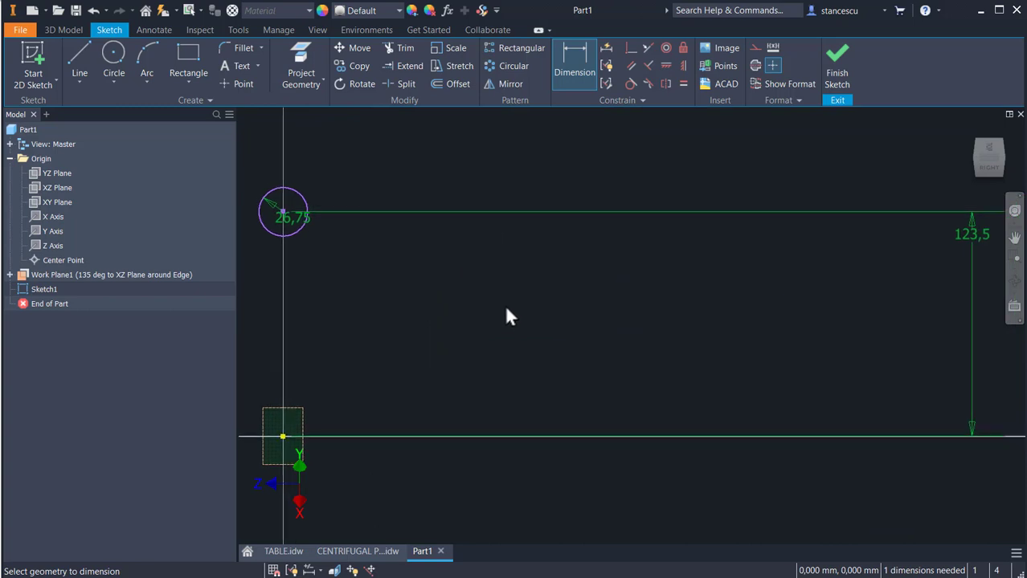
{"action": "key", "text": "Escape"}
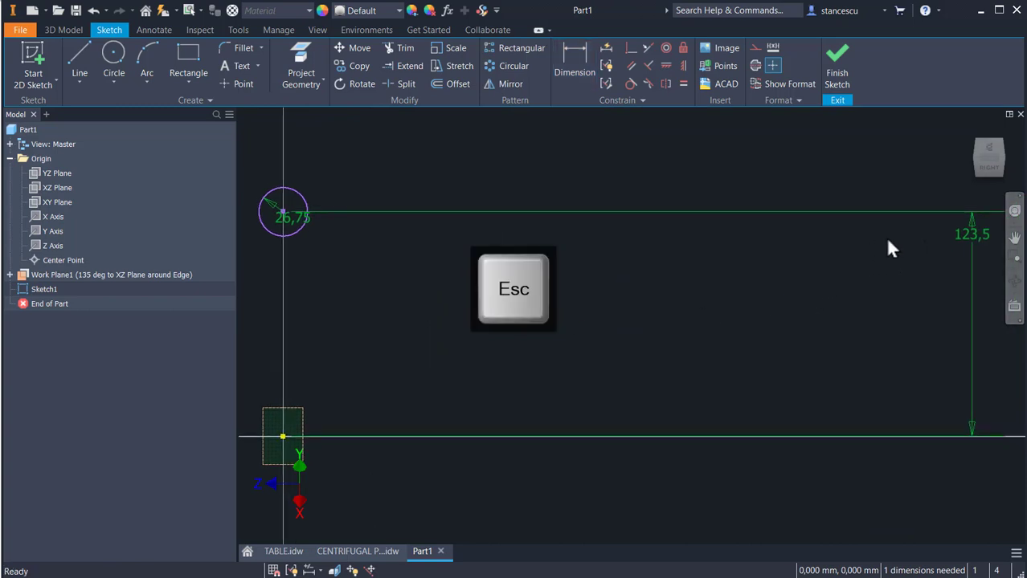
{"action": "mouse_move", "coordinate": [963, 241]}
{"action": "left_mouse_down"}
{"action": "mouse_move", "coordinate": [522, 362]}
{"action": "mouse_move", "coordinate": [366, 350]}
{"action": "mouse_move", "coordinate": [371, 362]}
{"action": "left_mouse_up"}
{"action": "middle_click_drag", "start_coordinate": [428, 328], "coordinate": [731, 331]}
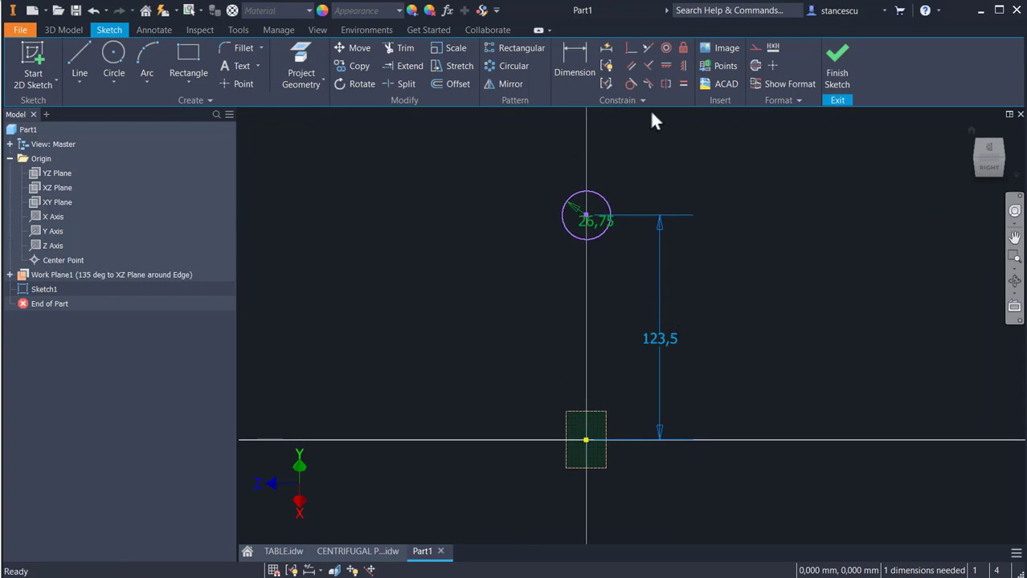
- Constrain the circle's centre to stay vertically aligned with the origin
{"action": "left_click_drag", "start_coordinate": [584, 223], "coordinate": [734, 277]}
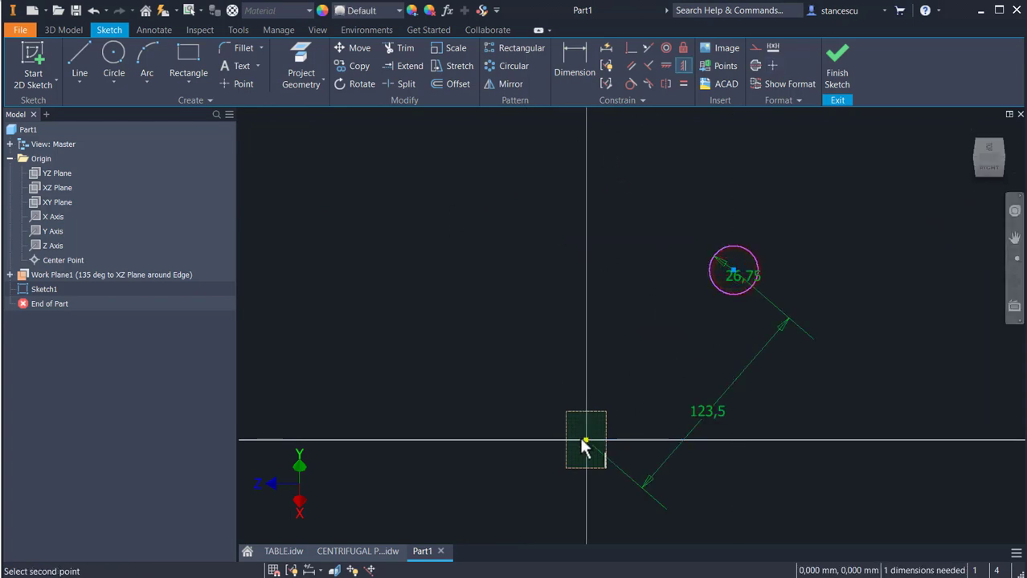
{"action": "left_click", "coordinate": [586, 440]}
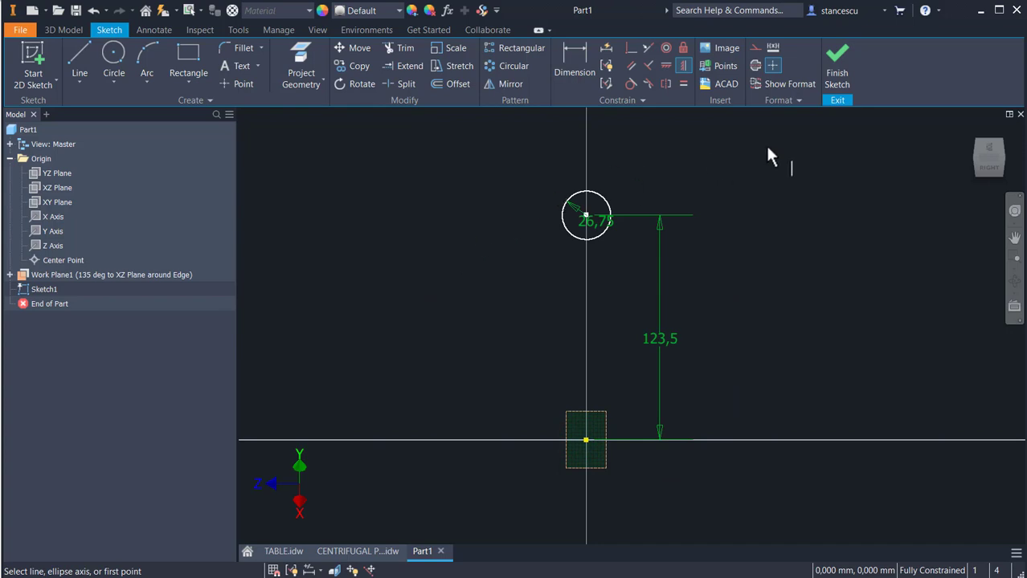
{"action": "key", "text": "Escape"}
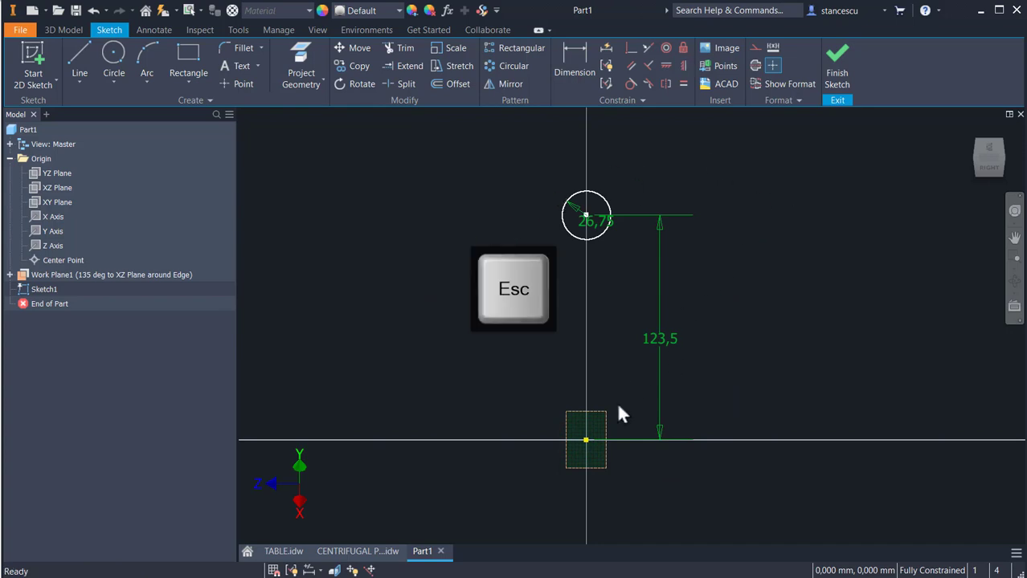
- Enable Auto-Resize for the angled work plane, finish the sketch and return to the home view
{"action": "left_click", "coordinate": [605, 421]}
{"action": "right_click", "coordinate": [608, 424]}
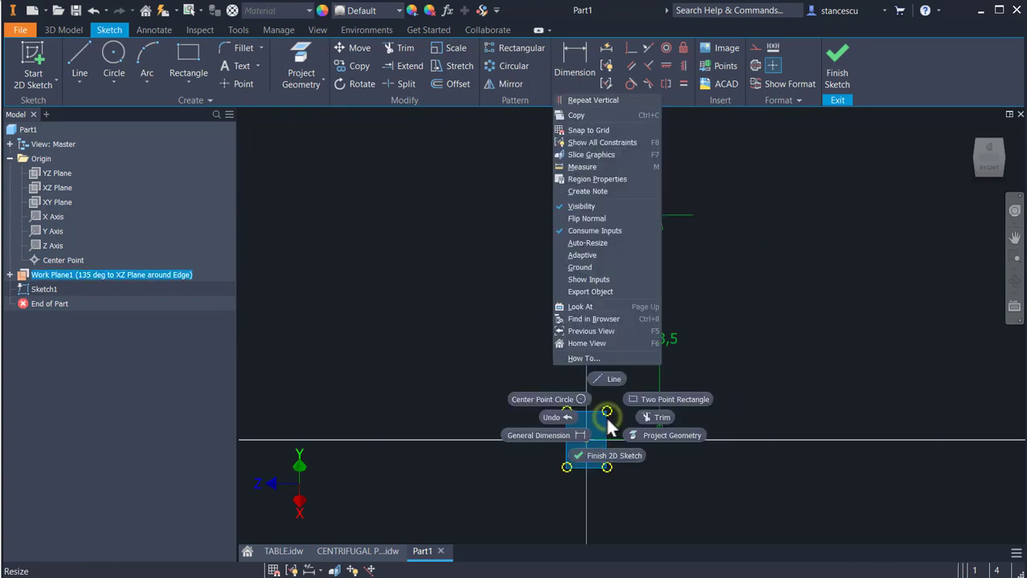
{"action": "left_click", "coordinate": [599, 242]}
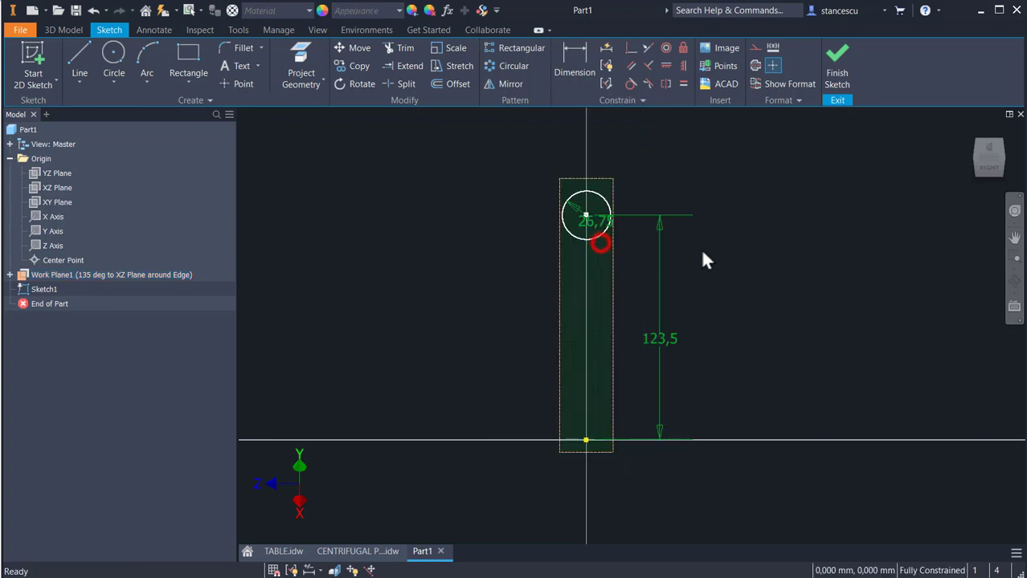
{"action": "left_click", "coordinate": [838, 76]}
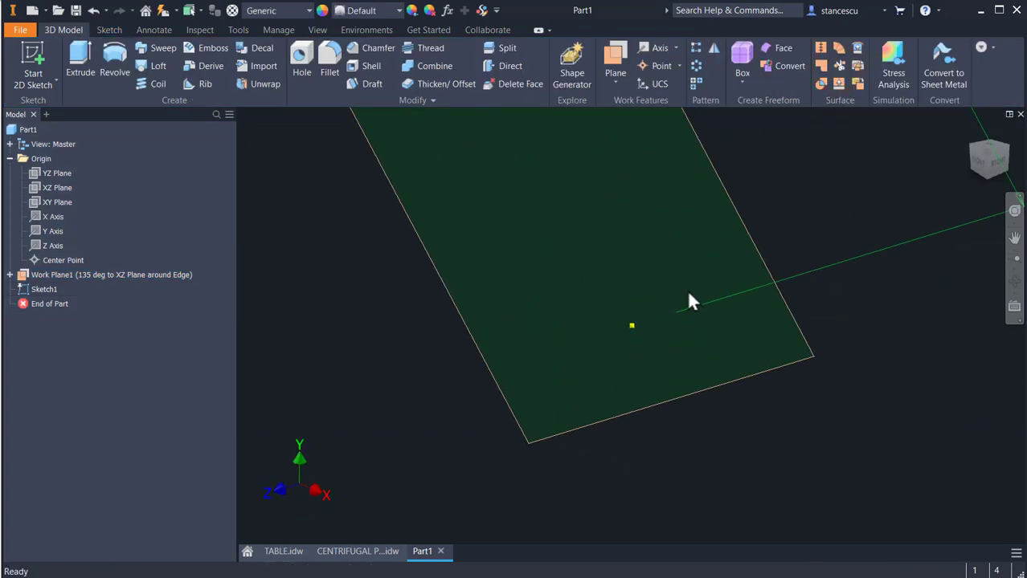
{"action": "key", "text": "F6"}
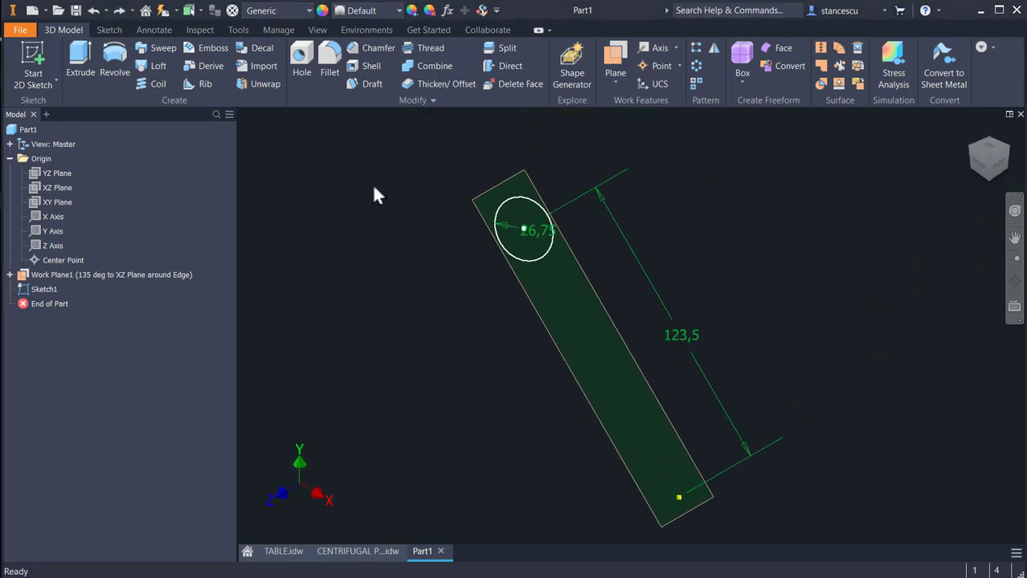
- Try a Pitch and Revolution coil of the circle around the Z axis with 33 mm pitch and 4 revolutions, and undo it
{"action": "left_click", "coordinate": [141, 83]}
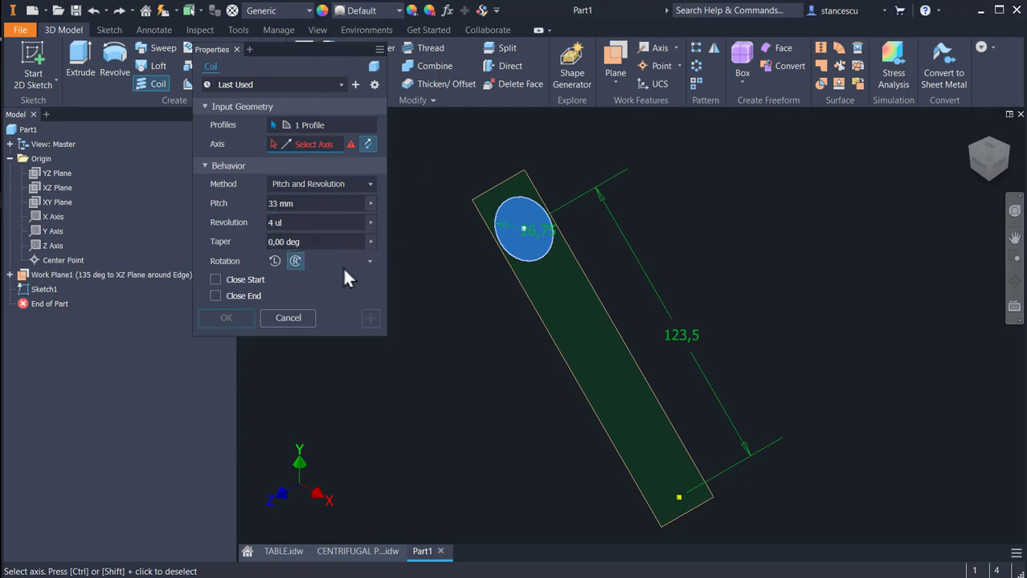
{"action": "left_click", "coordinate": [55, 249]}
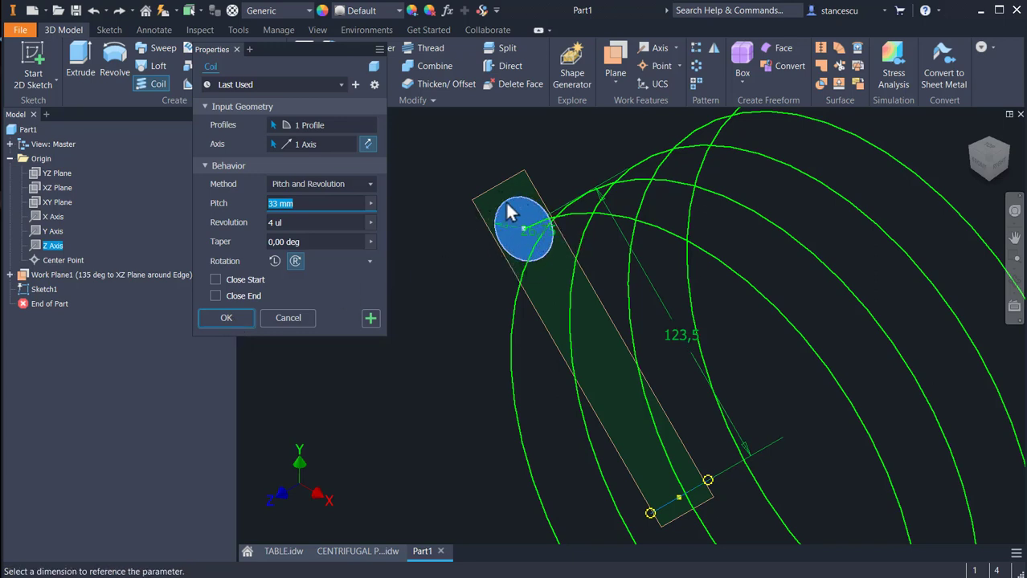
{"action": "left_click", "coordinate": [224, 318]}
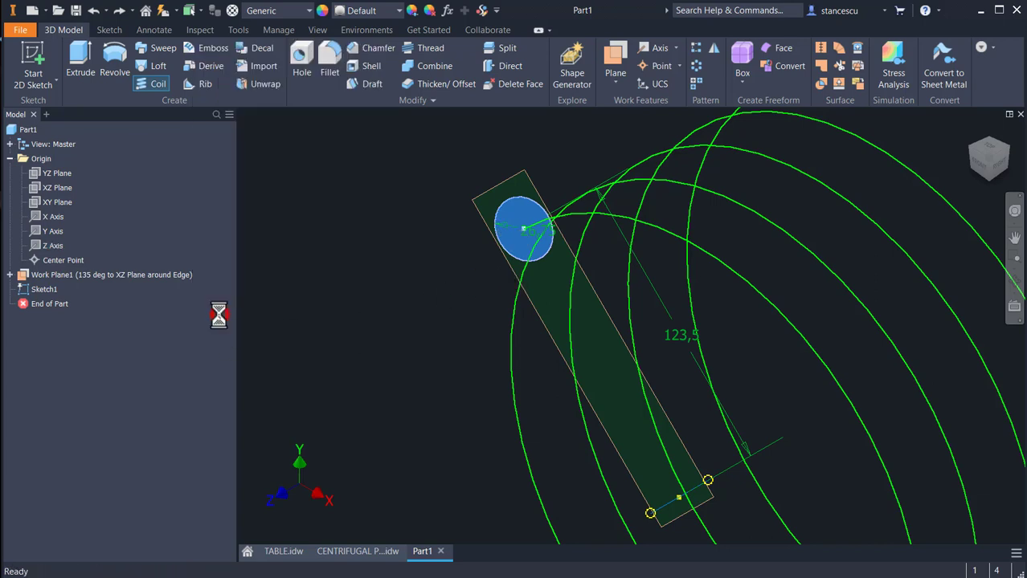
{"action": "scroll", "coordinate": [374, 271], "scroll_direction": "down", "scroll_amount": 5}
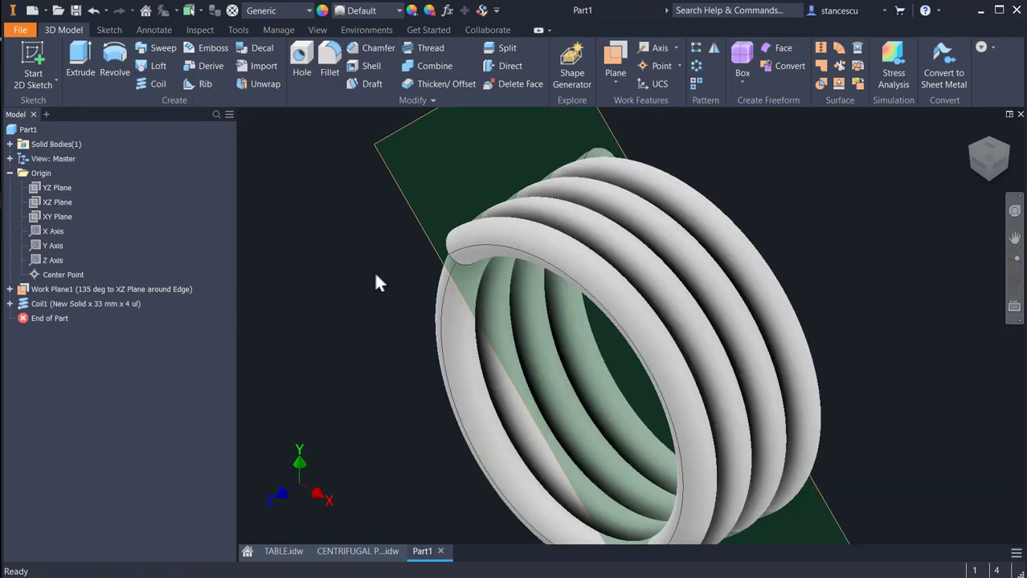
{"action": "middle_click_drag", "start_coordinate": [371, 299], "coordinate": [402, 282], "text": "shift"}
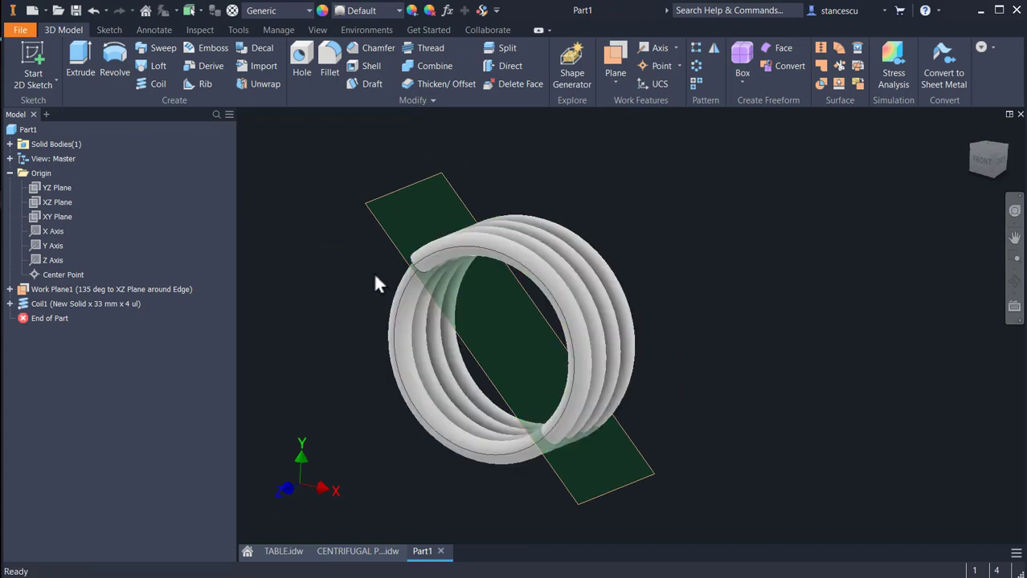
{"action": "key", "text": "F6"}
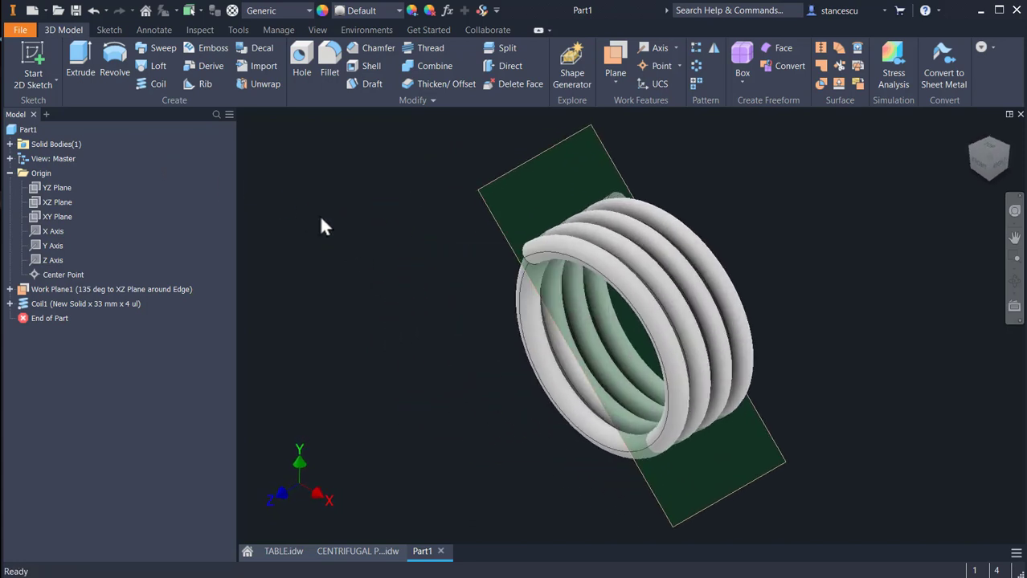
{"action": "key", "text": "ctrl+z"}
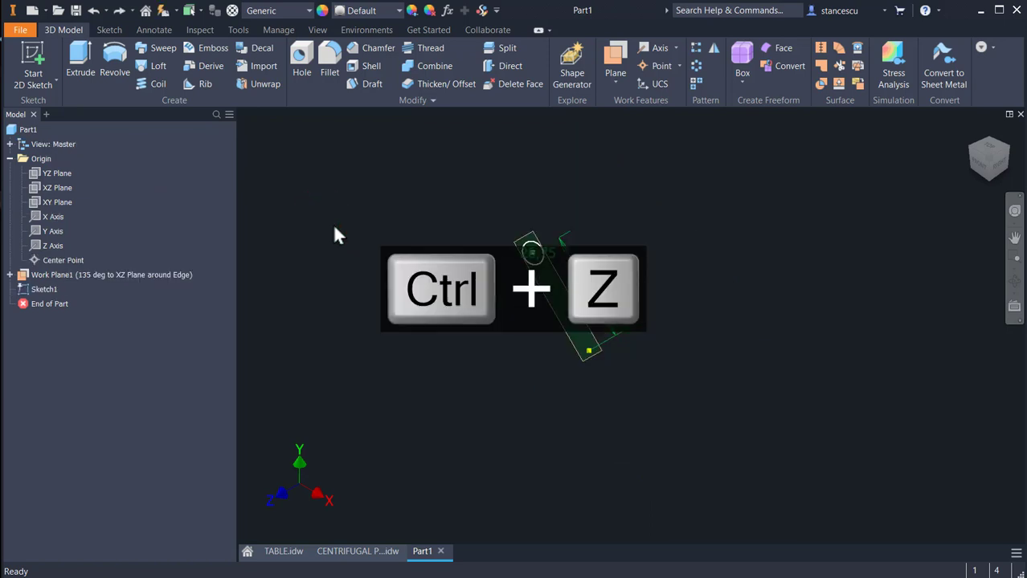
{"action": "key", "text": "F6"}
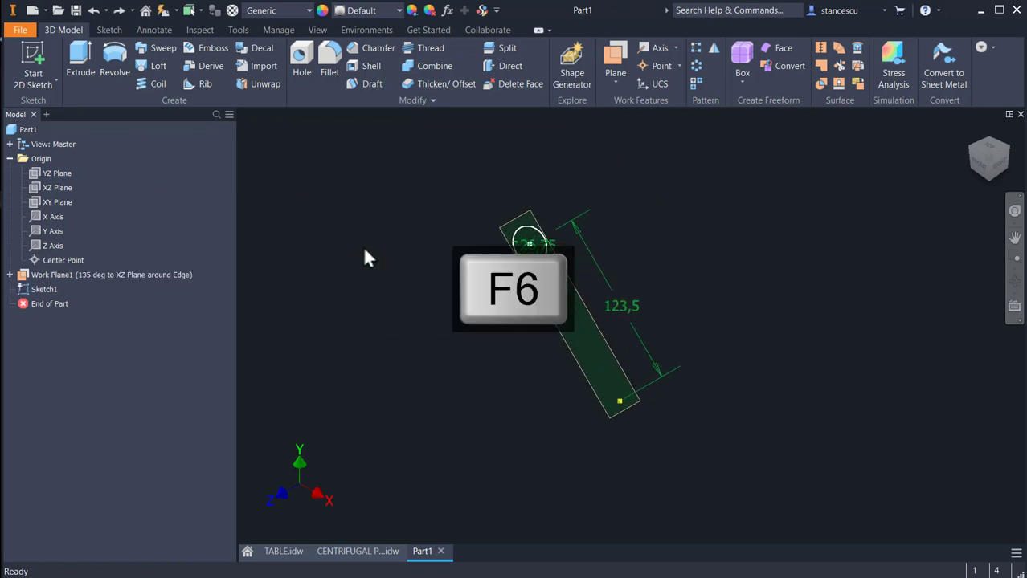
- Coil the circle around the Z axis with the Spiral method, a pitch of 28 mm and 7/8 revolution
{"action": "left_click", "coordinate": [152, 85]}
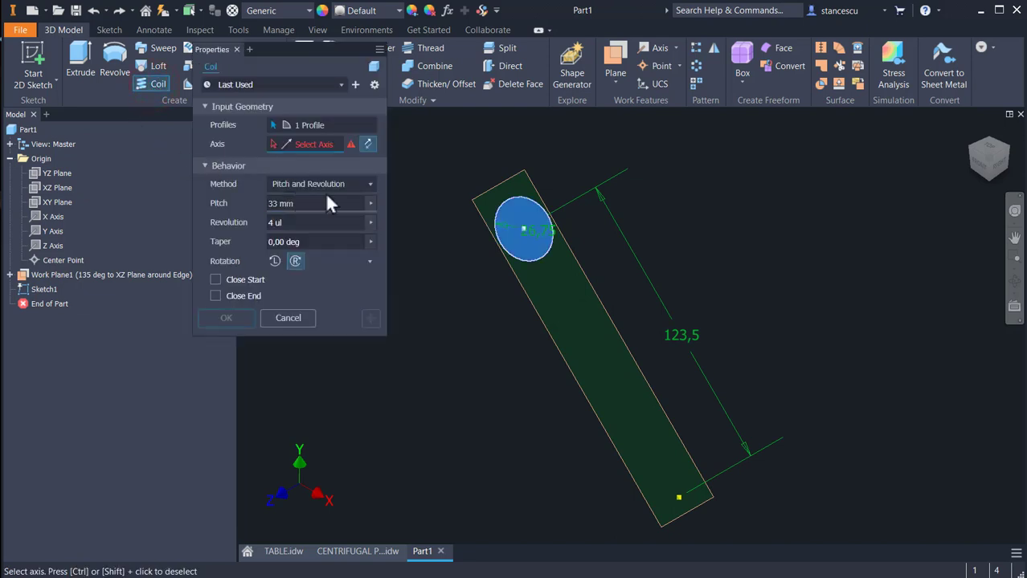
{"action": "left_click", "coordinate": [369, 184]}
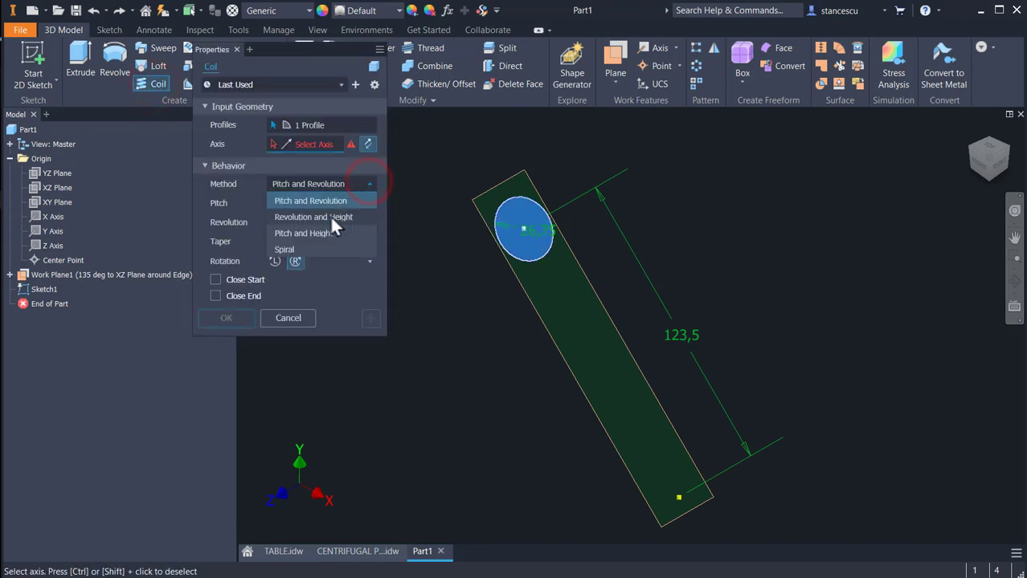
{"action": "left_click", "coordinate": [312, 245]}
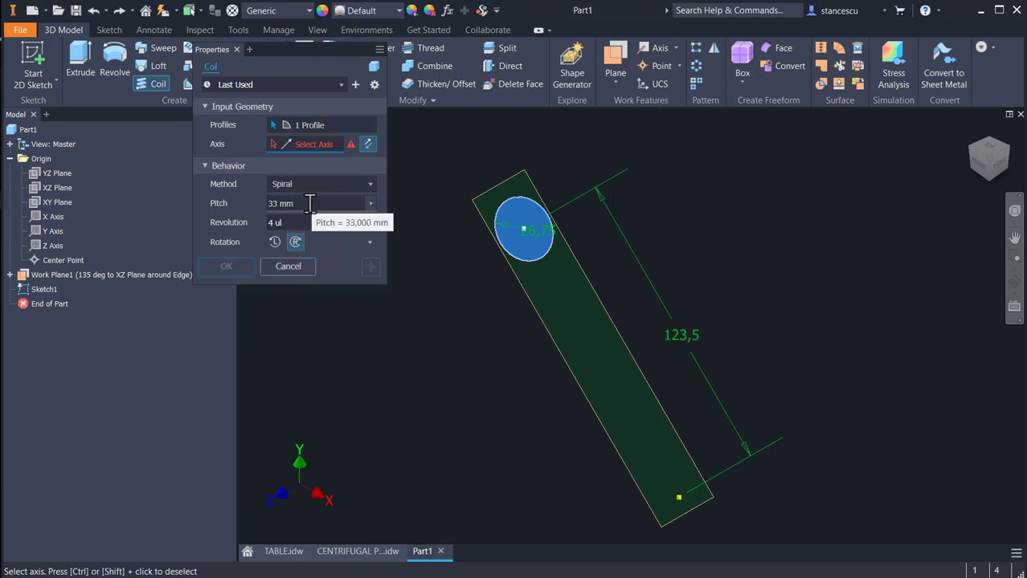
{"action": "left_click", "coordinate": [309, 203]}
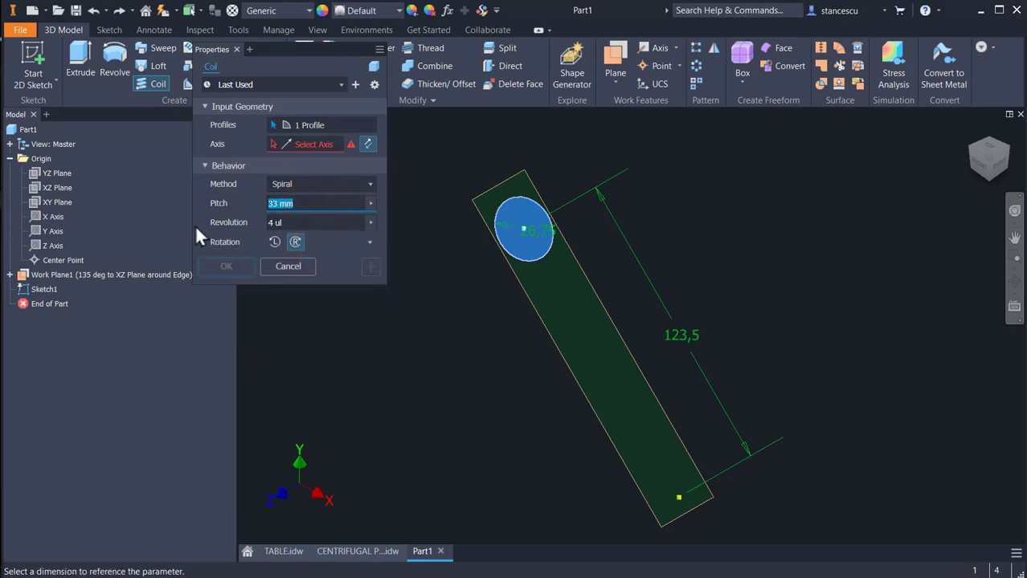
{"action": "type", "text": "28"}
{"action": "left_click", "coordinate": [309, 222]}
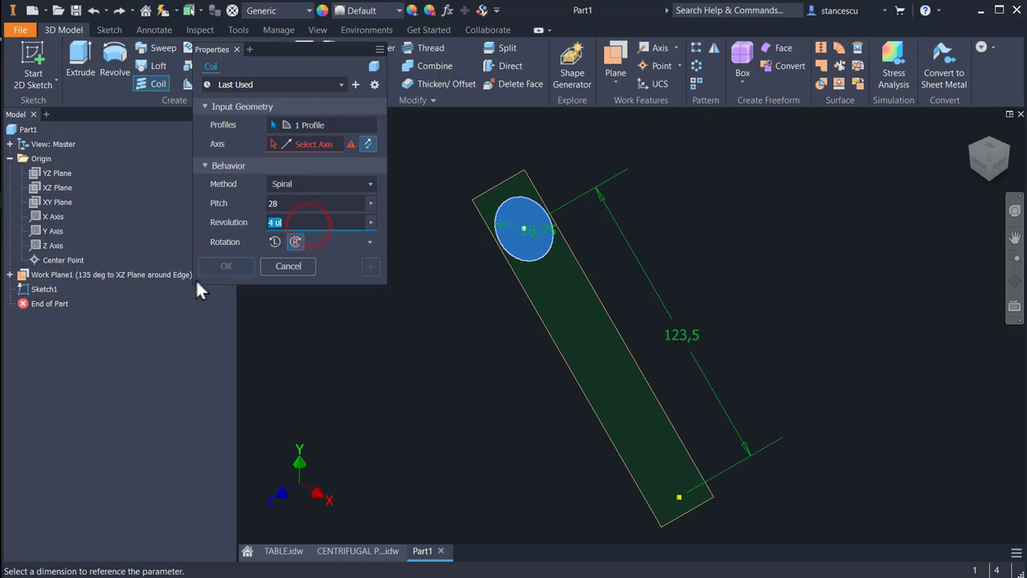
{"action": "type", "text": "7/8"}
{"action": "left_click", "coordinate": [326, 148]}
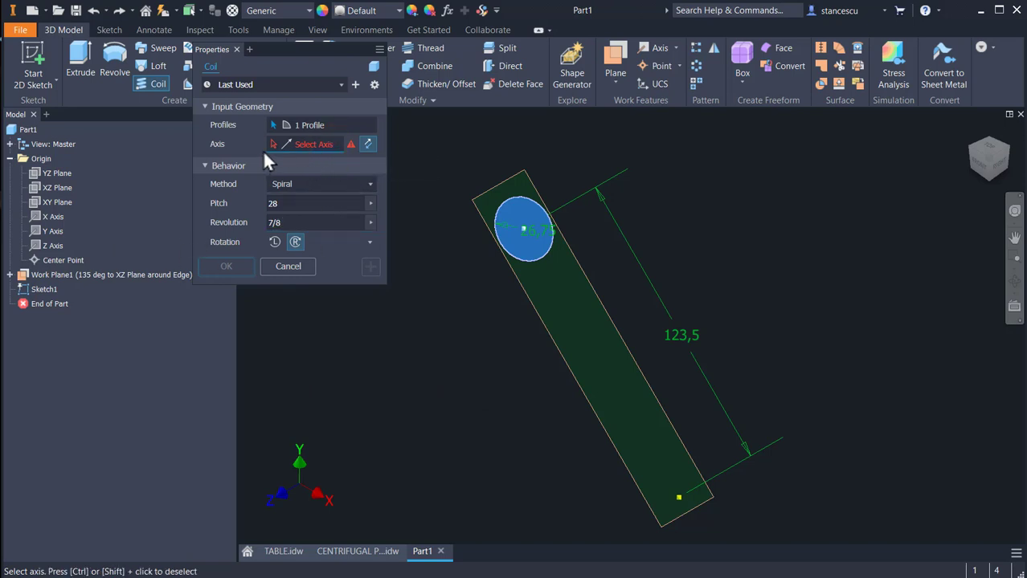
{"action": "left_click", "coordinate": [38, 244]}
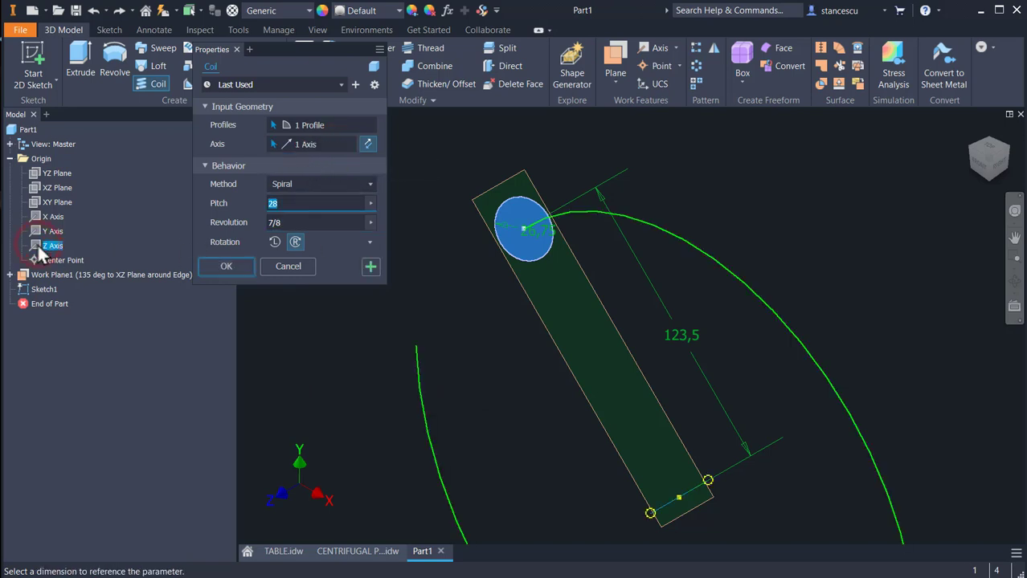
{"action": "left_click", "coordinate": [226, 268]}
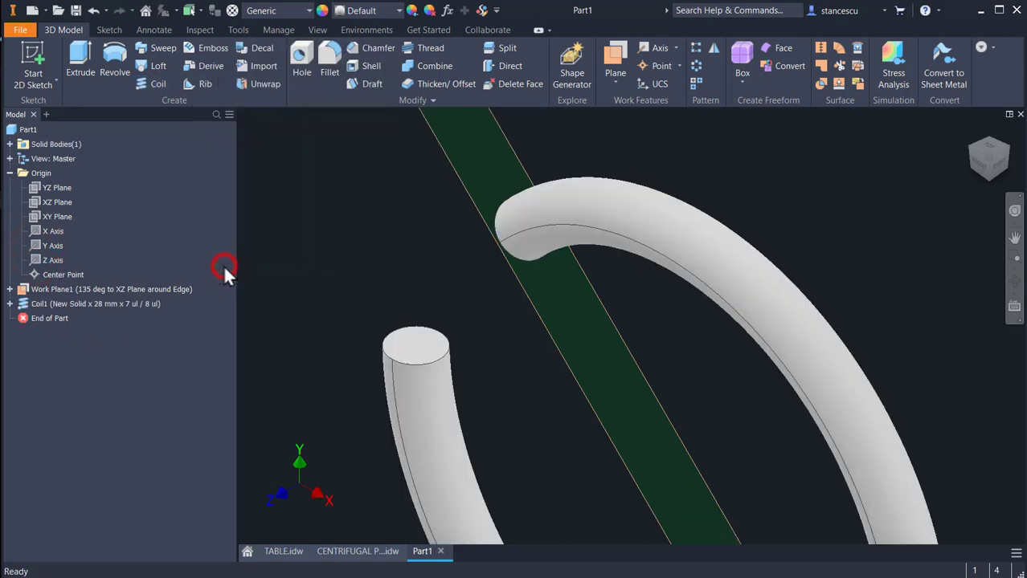
- Save the part as Part1.ipt and switch to the TABLE.idw drawing
{"action": "left_click", "coordinate": [977, 162]}
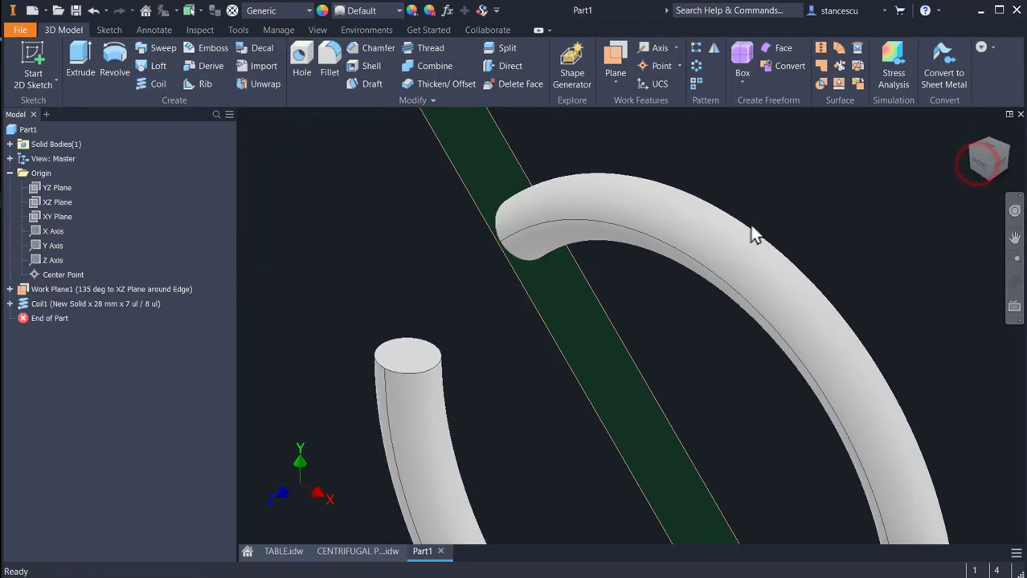
{"action": "left_click", "coordinate": [982, 162]}
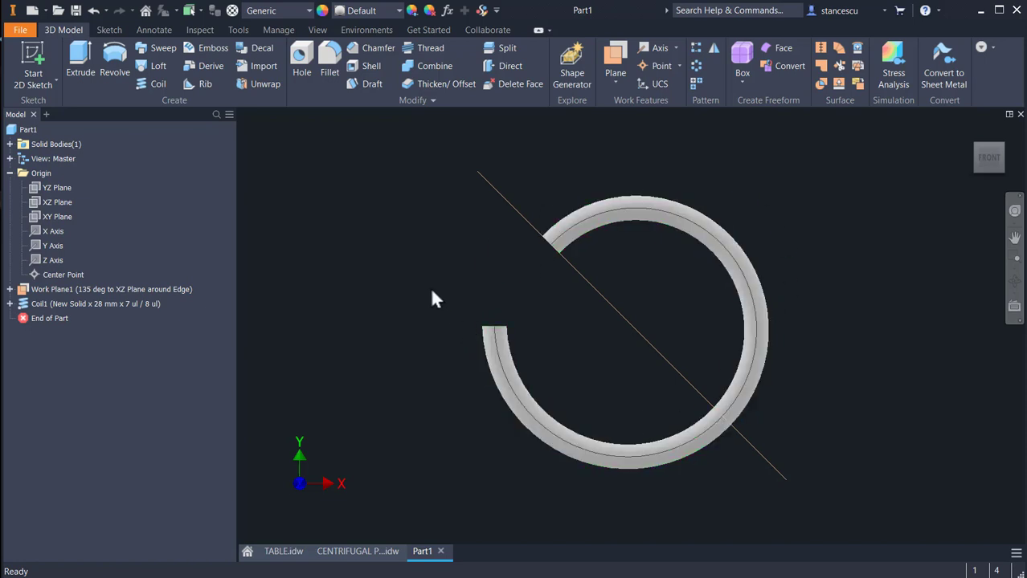
{"action": "key", "text": "ctrl+s"}
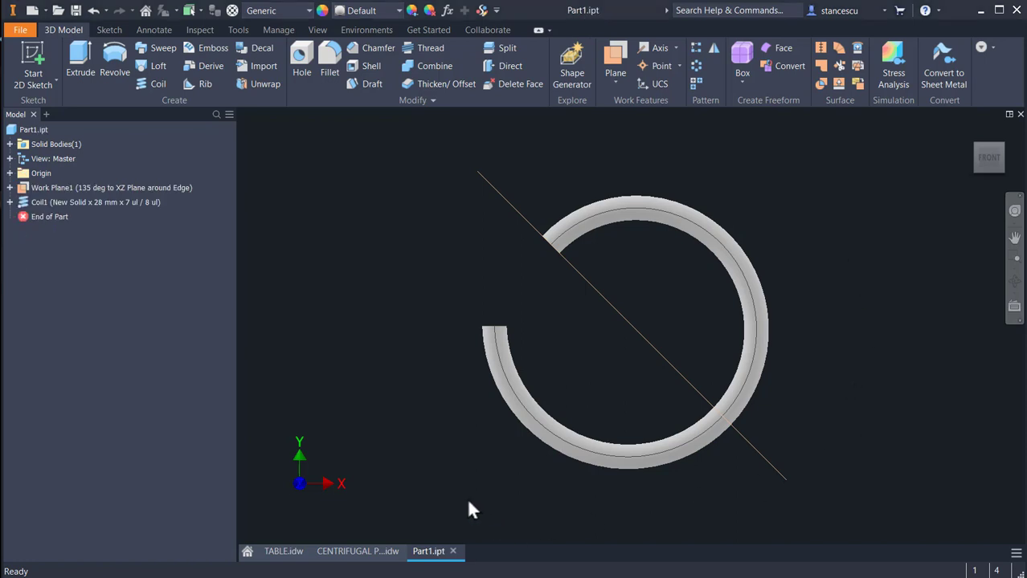
{"action": "left_click", "coordinate": [281, 551]}
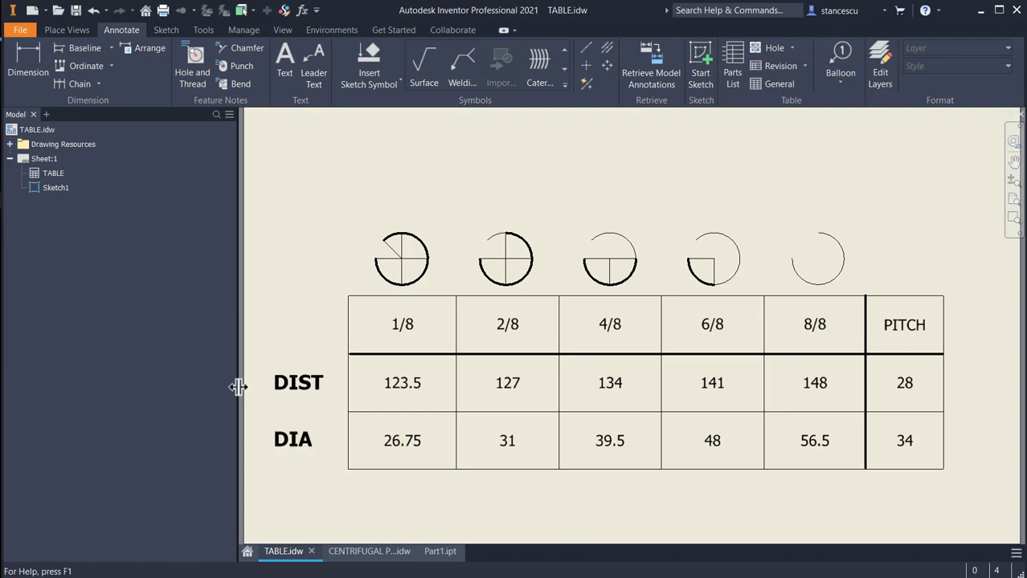
- Examine the table's DIST, DIA and PITCH values for the 1/8 to 8/8 sections and their spiral diagrams
{"action": "left_click", "coordinate": [560, 395]}
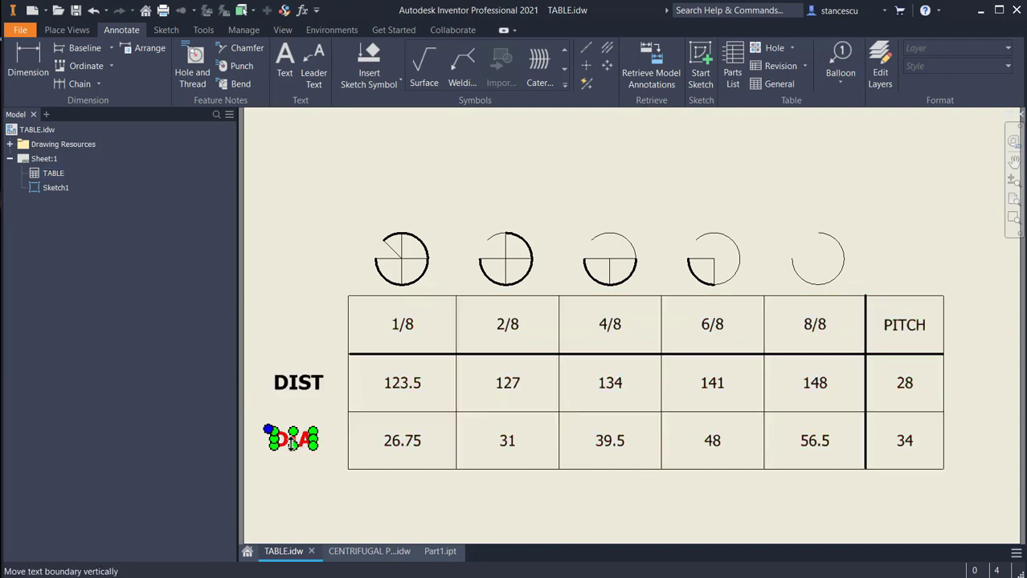
{"action": "left_click", "coordinate": [620, 453]}
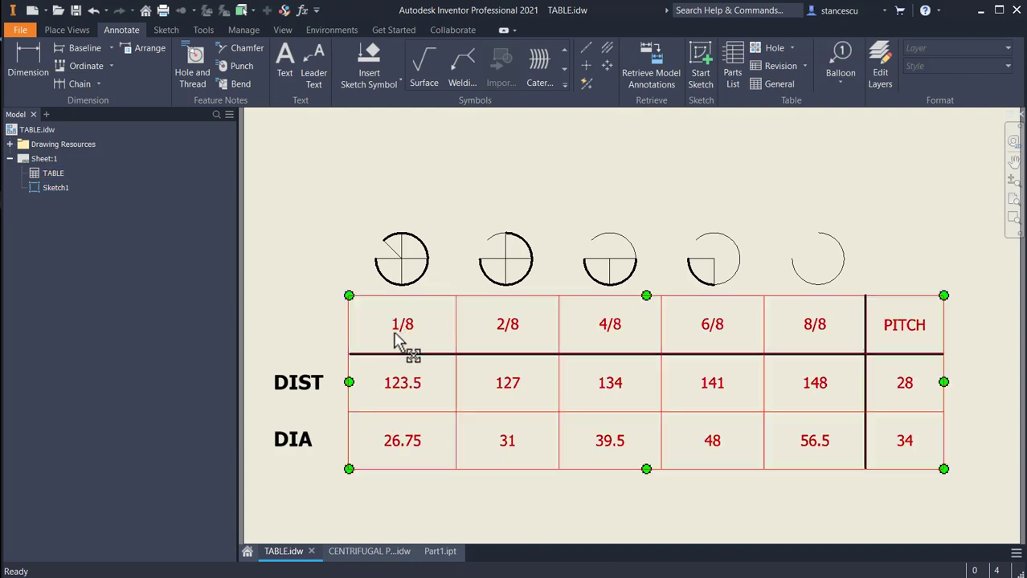
{"action": "left_click", "coordinate": [384, 243]}
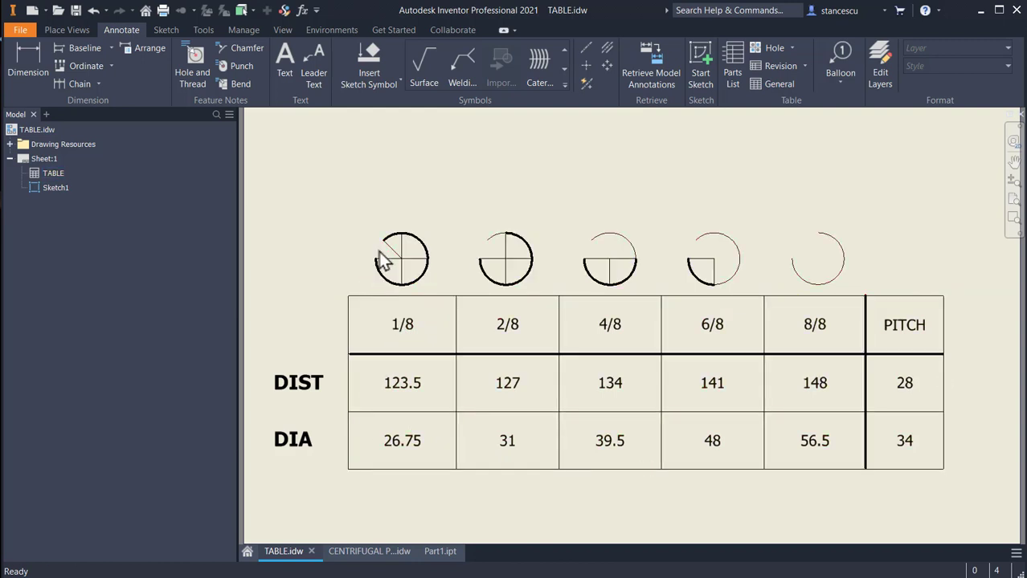
{"action": "left_click", "coordinate": [470, 345]}
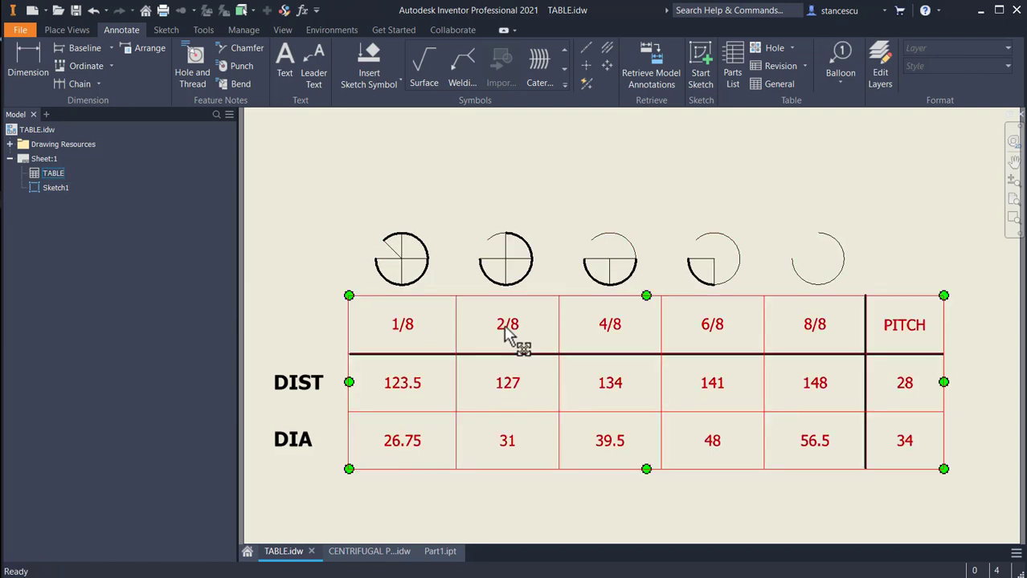
{"action": "key", "text": "Escape"}
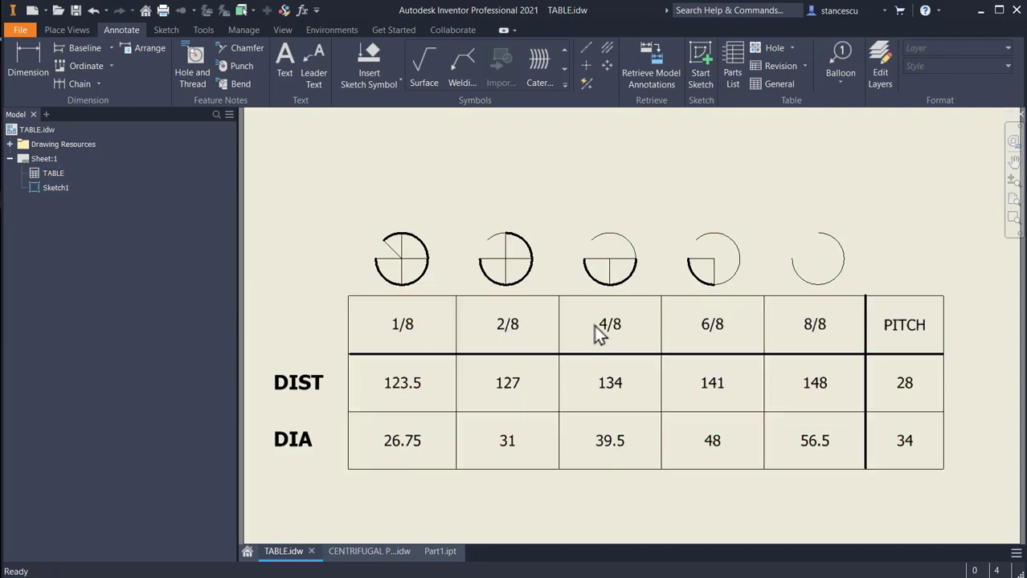
{"action": "left_click", "coordinate": [824, 334]}
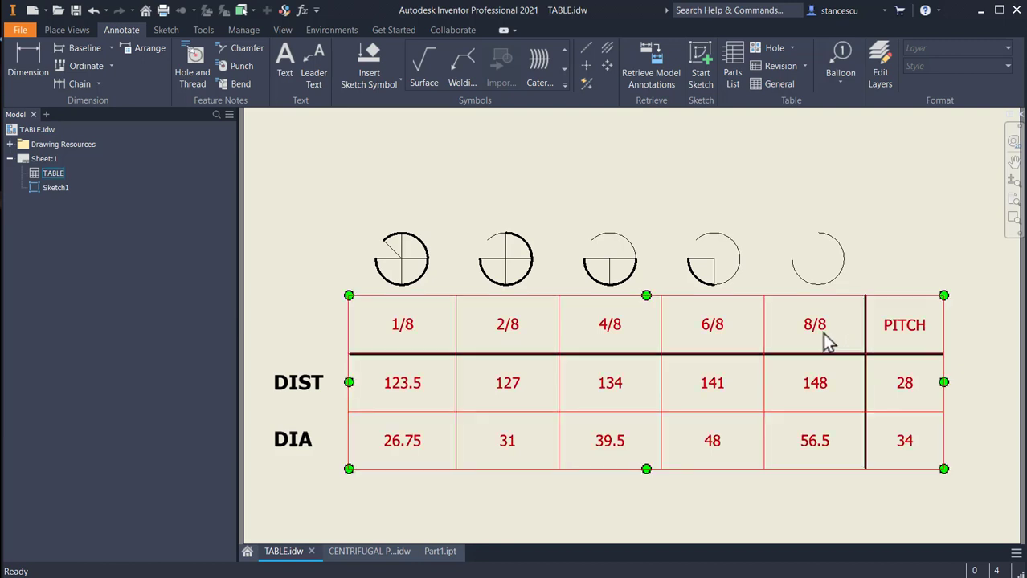
{"action": "key", "text": "Escape"}
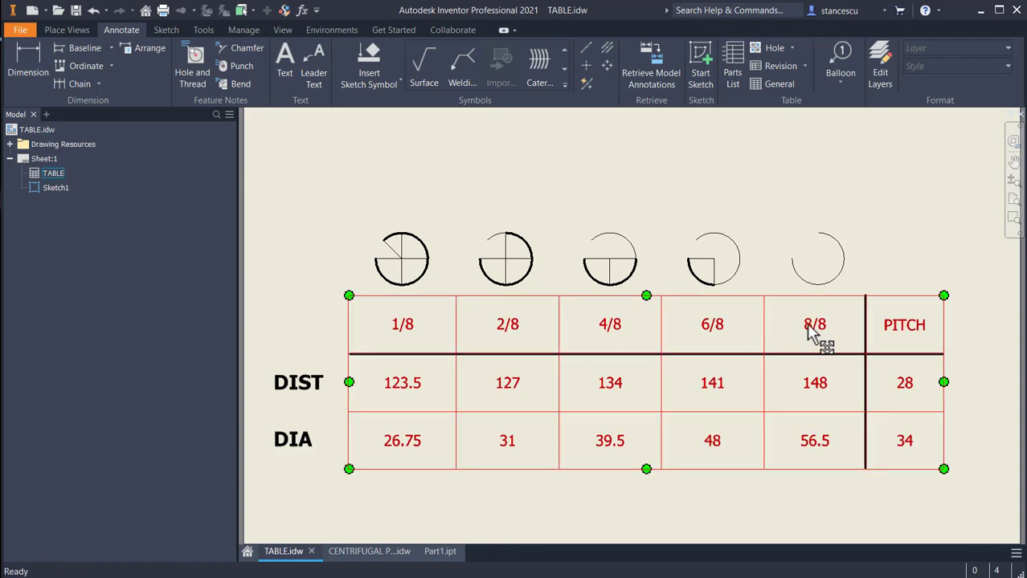
{"action": "left_click", "coordinate": [406, 392]}
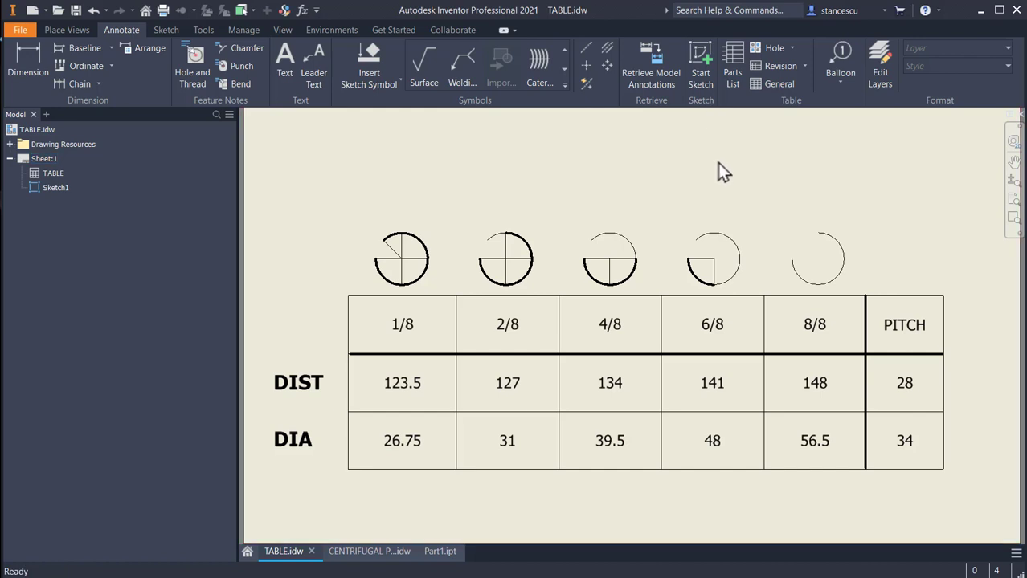
- Switch to Part1.ipt, return to the home view and hide the angled work plane
{"action": "left_click", "coordinate": [427, 553]}
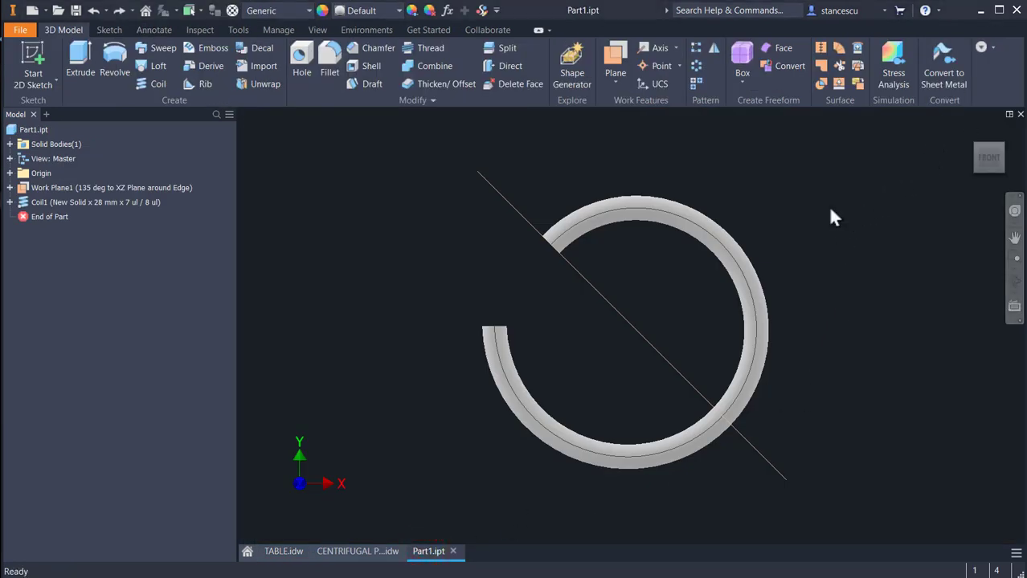
{"action": "key", "text": "F6"}
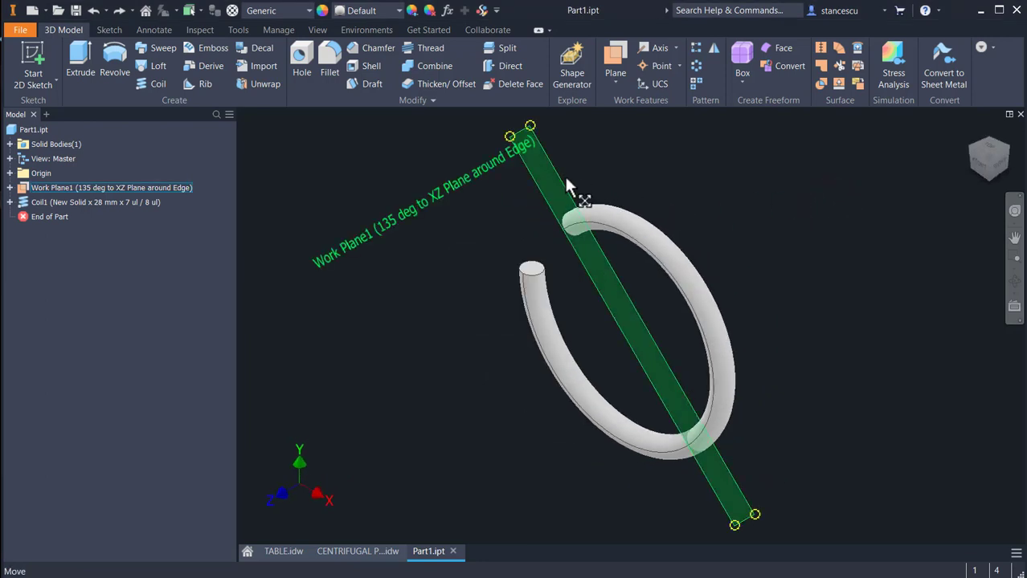
{"action": "right_click", "coordinate": [564, 174]}
{"action": "left_click", "coordinate": [609, 197]}
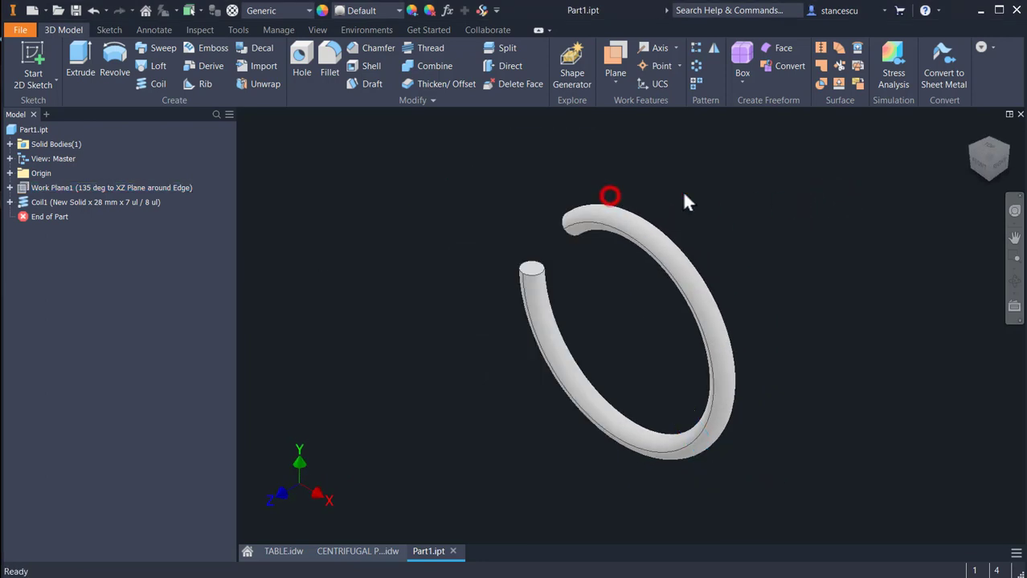
- Create a sketch on the coil's angled end face to capture its circular outline, finish it and return to the home view
{"action": "middle_click_drag", "start_coordinate": [632, 293], "coordinate": [643, 229], "text": "shift"}
{"action": "left_click", "coordinate": [557, 239]}
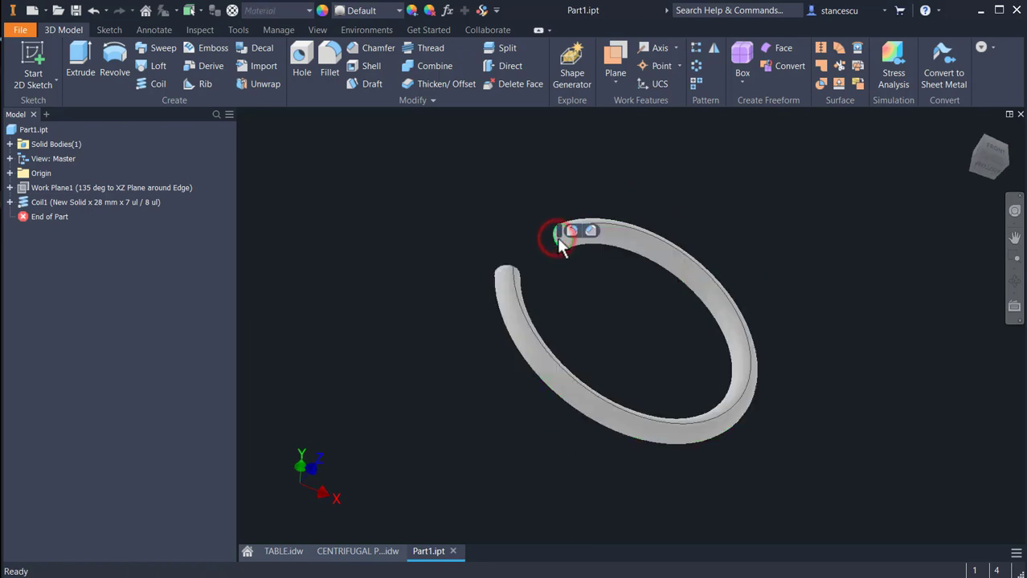
{"action": "left_click", "coordinate": [570, 279]}
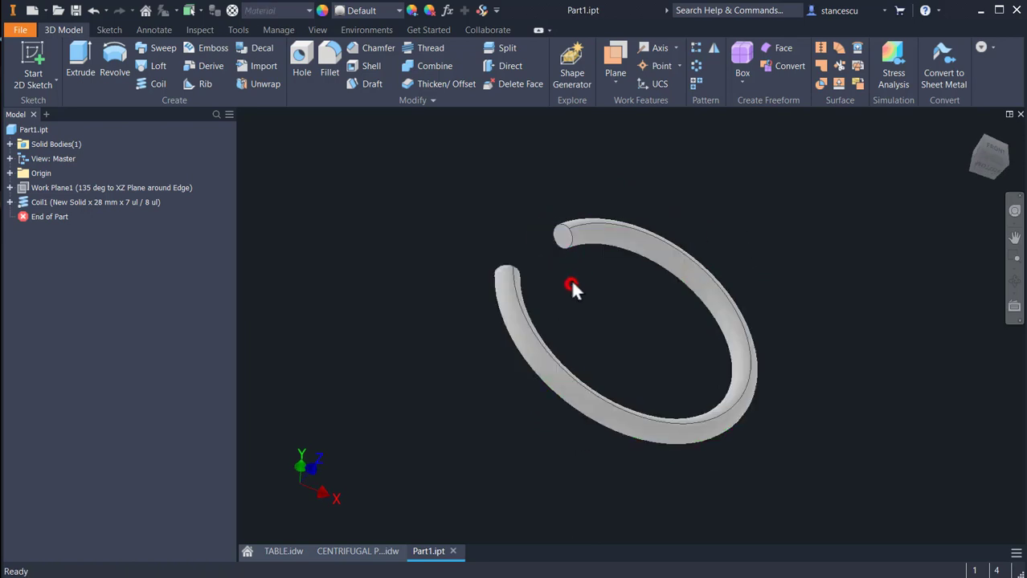
{"action": "left_click", "coordinate": [562, 234]}
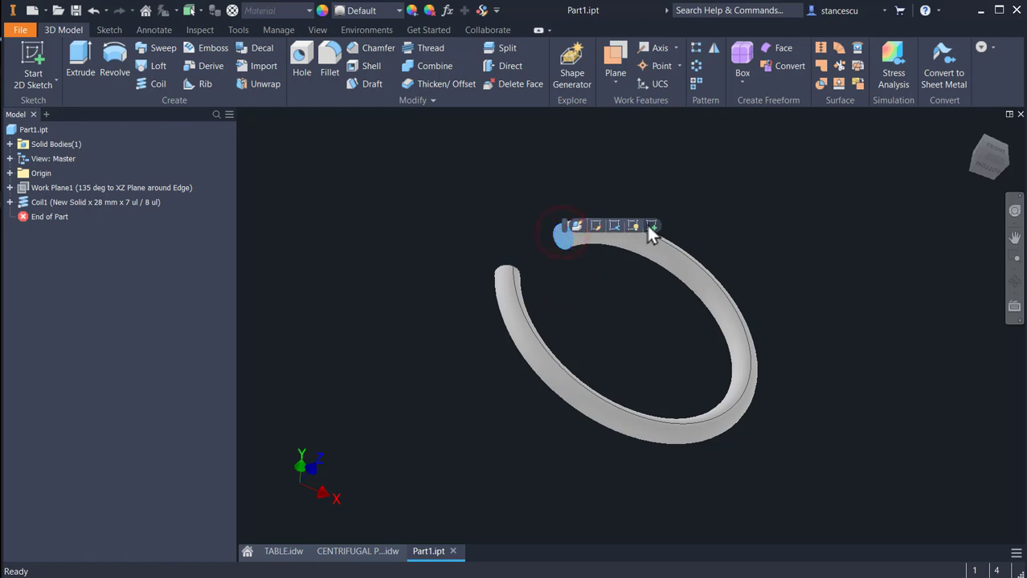
{"action": "left_click", "coordinate": [646, 223]}
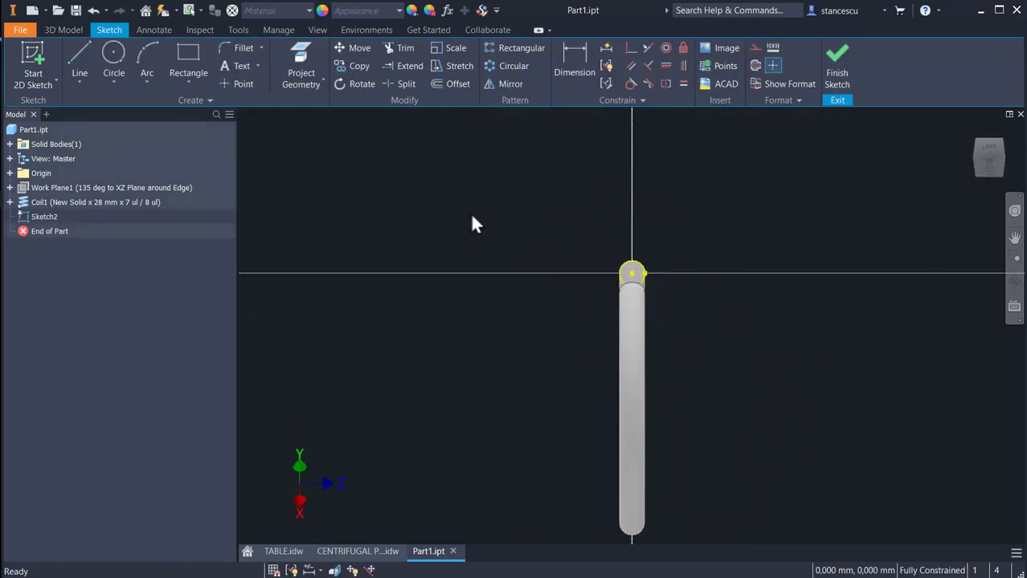
{"action": "left_click", "coordinate": [838, 70]}
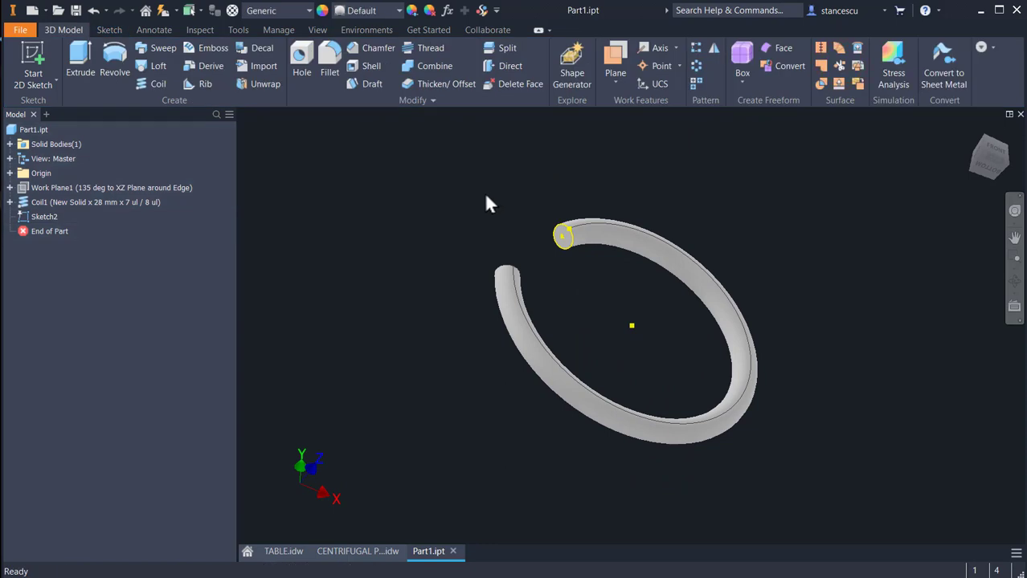
{"action": "key", "text": "F6"}
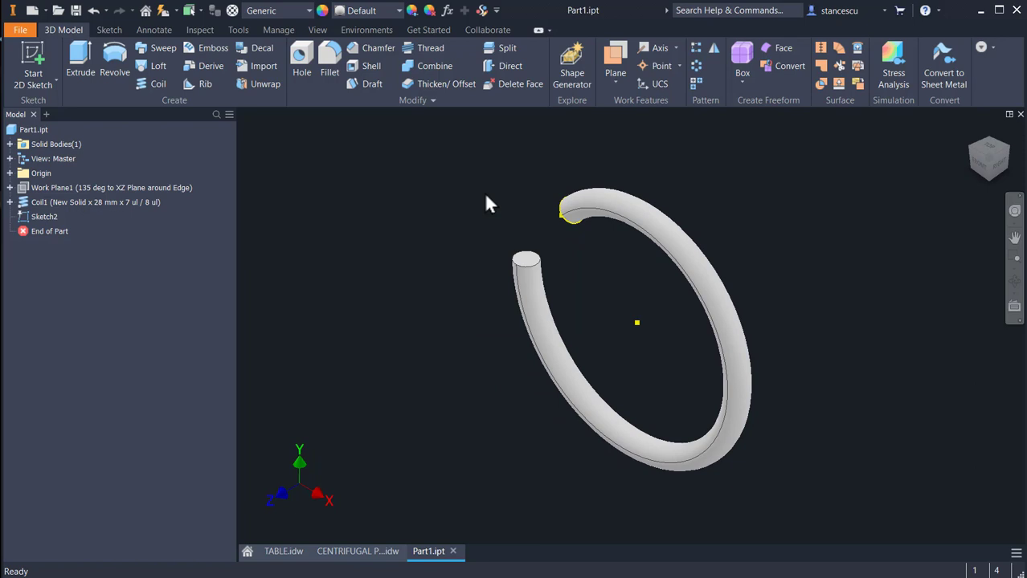
- Start a sketch on the origin YZ plane and slice the graphics at the sketch plane
{"action": "left_click", "coordinate": [9, 173]}
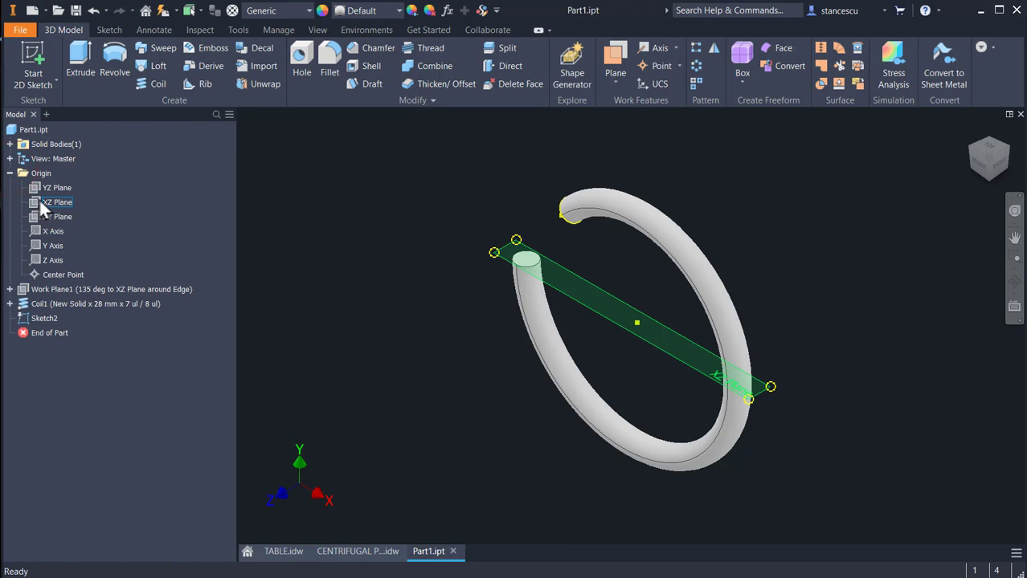
{"action": "left_click", "coordinate": [44, 202]}
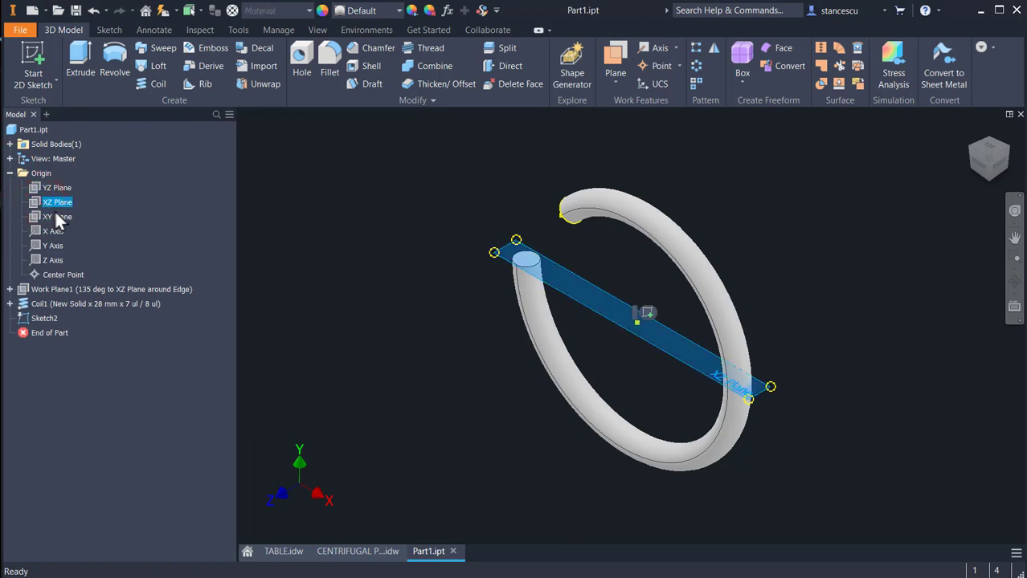
{"action": "left_click", "coordinate": [287, 212]}
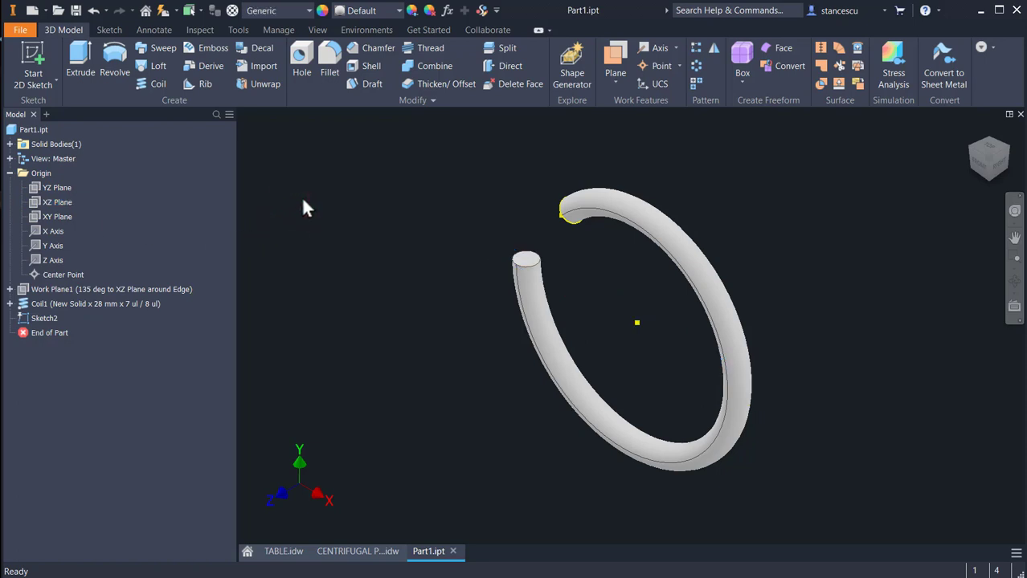
{"action": "left_click", "coordinate": [48, 188]}
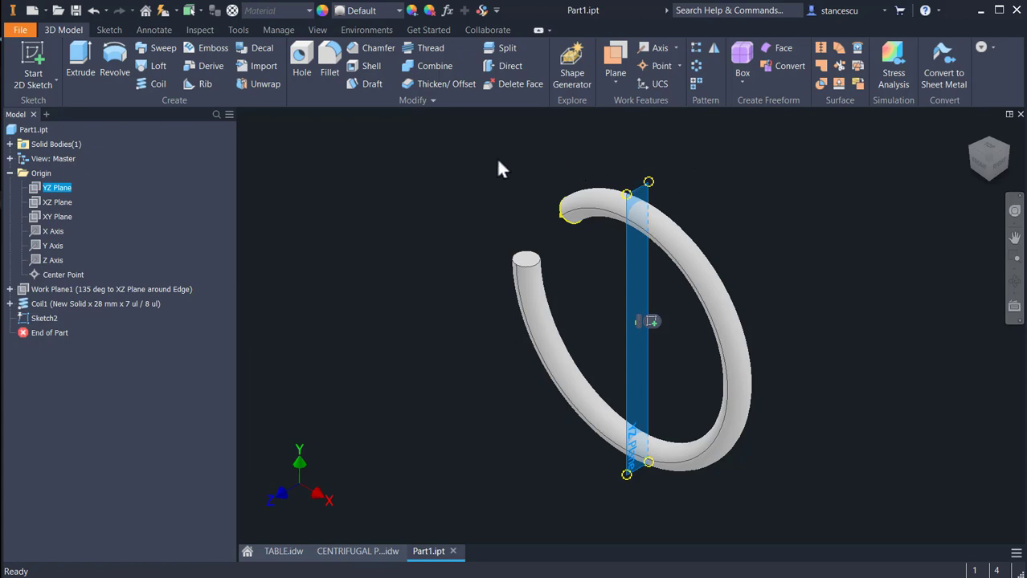
{"action": "left_click", "coordinate": [650, 321]}
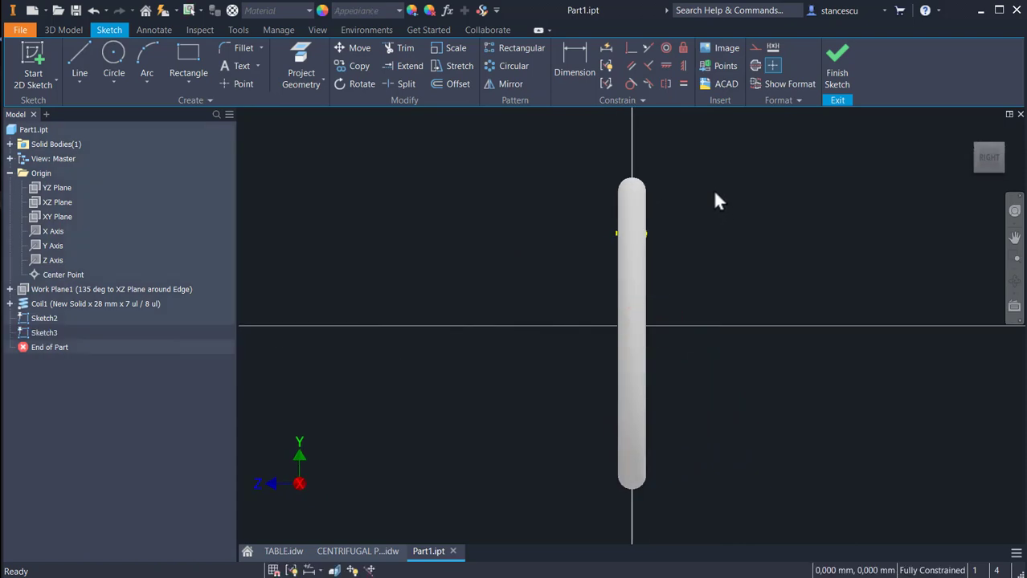
{"action": "key", "text": "F7"}
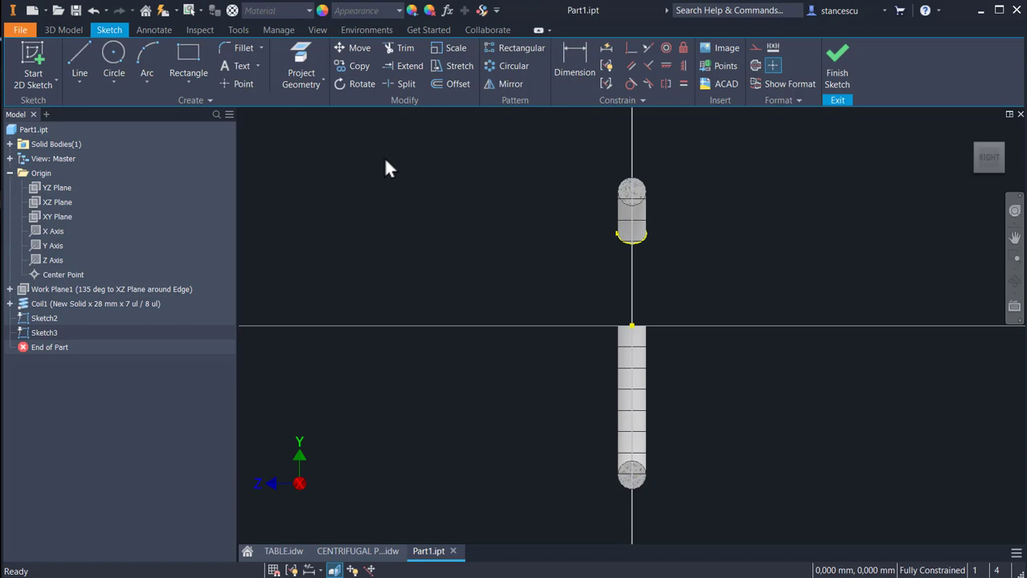
- Sketch a 31 mm diameter circle beside the coil's upper cut section
{"action": "left_click", "coordinate": [114, 56]}
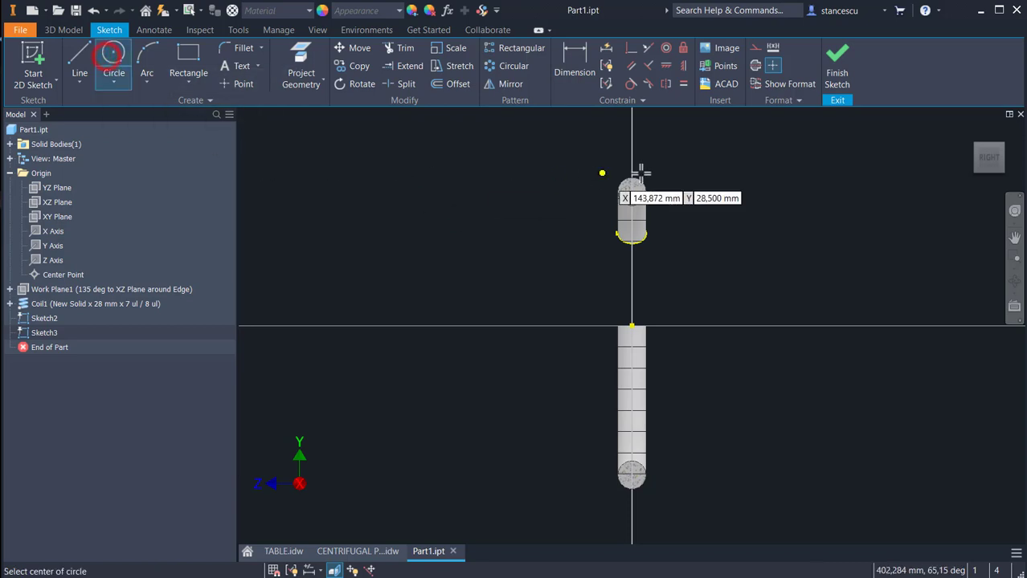
{"action": "left_click", "coordinate": [671, 172]}
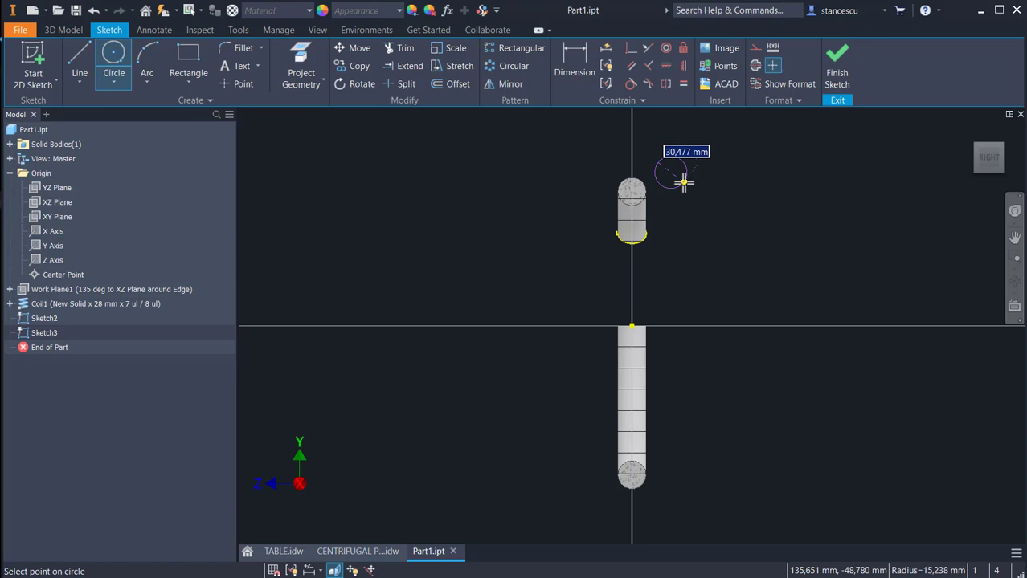
{"action": "type", "text": "31"}
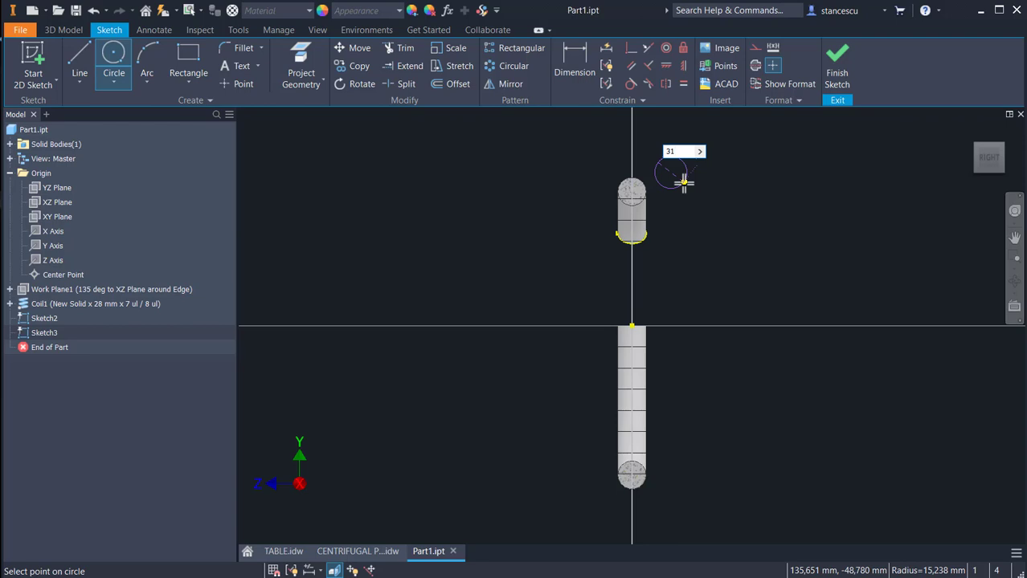
{"action": "key", "text": "Return"}
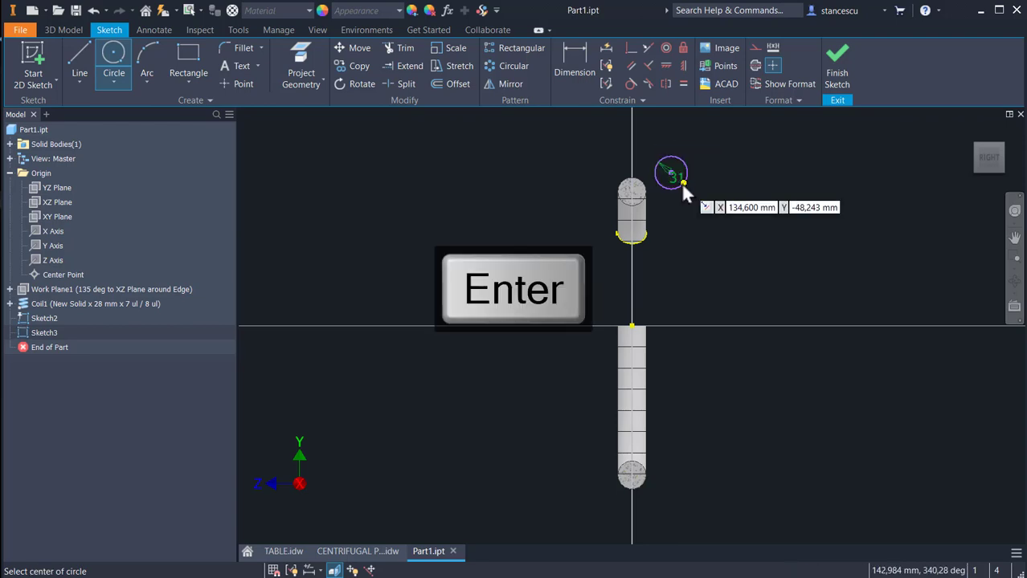
- Align the 31 mm circle's centre with the origin using a Horizontal constraint
{"action": "left_click", "coordinate": [683, 66]}
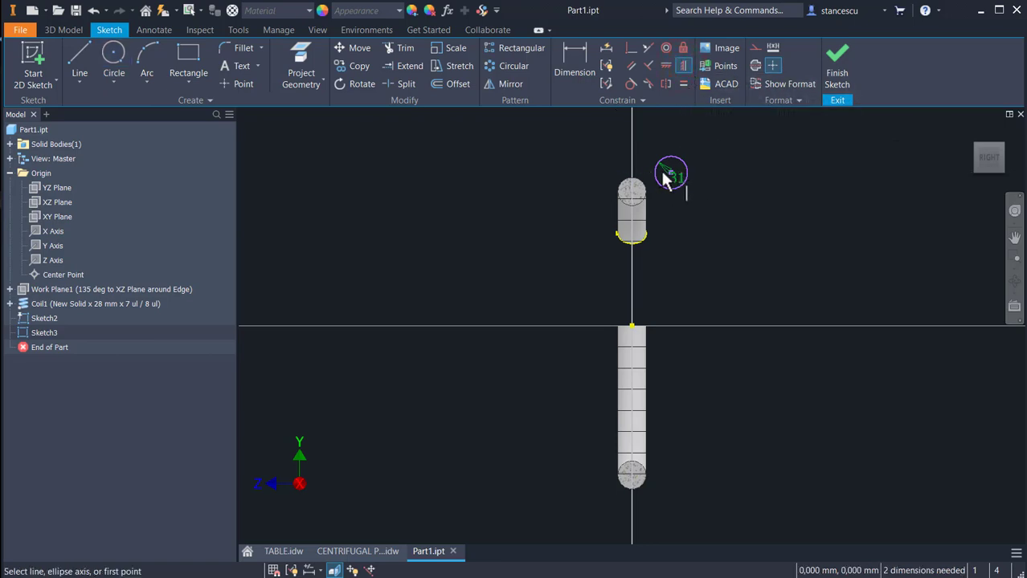
{"action": "left_click", "coordinate": [666, 67]}
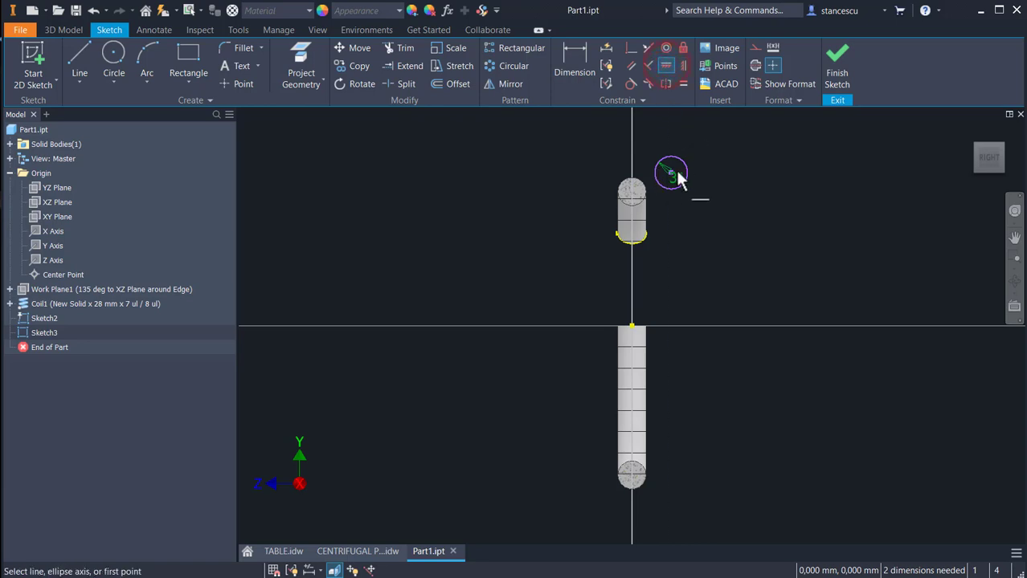
{"action": "left_click", "coordinate": [671, 173]}
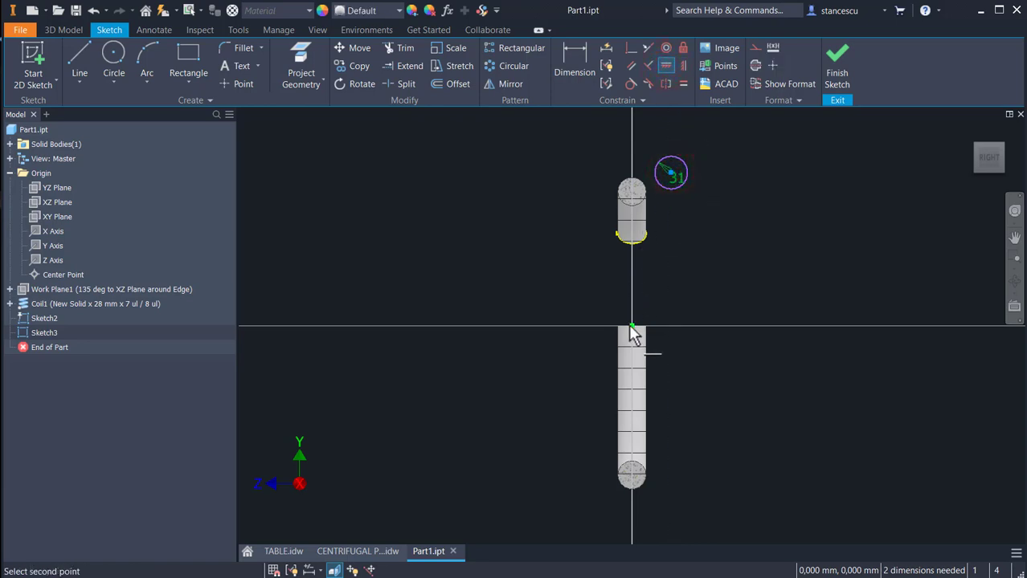
{"action": "left_click", "coordinate": [631, 326]}
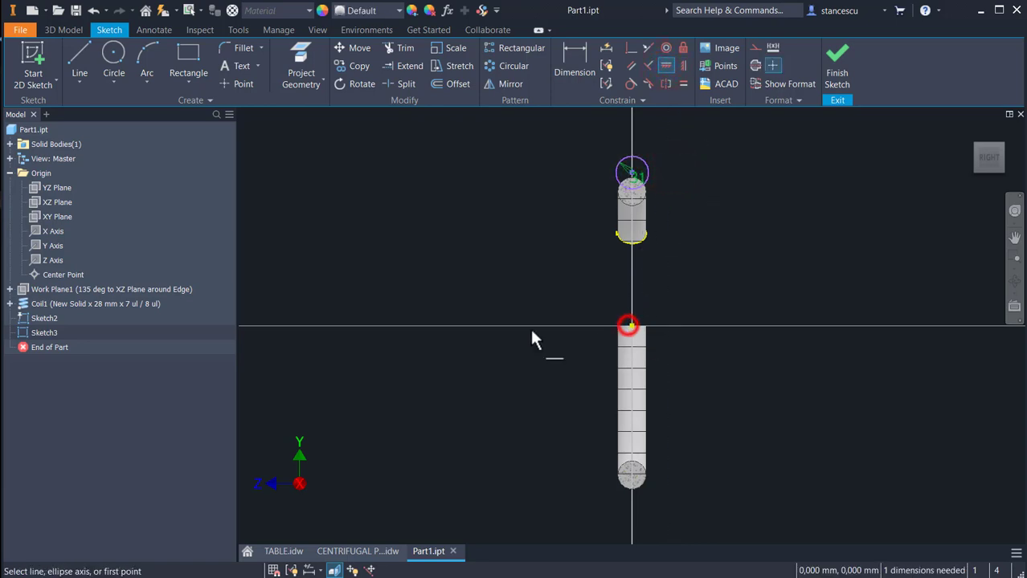
- Dimension the distance from the origin to the 31 mm circle's centre as 127 mm
{"action": "left_click", "coordinate": [572, 64]}
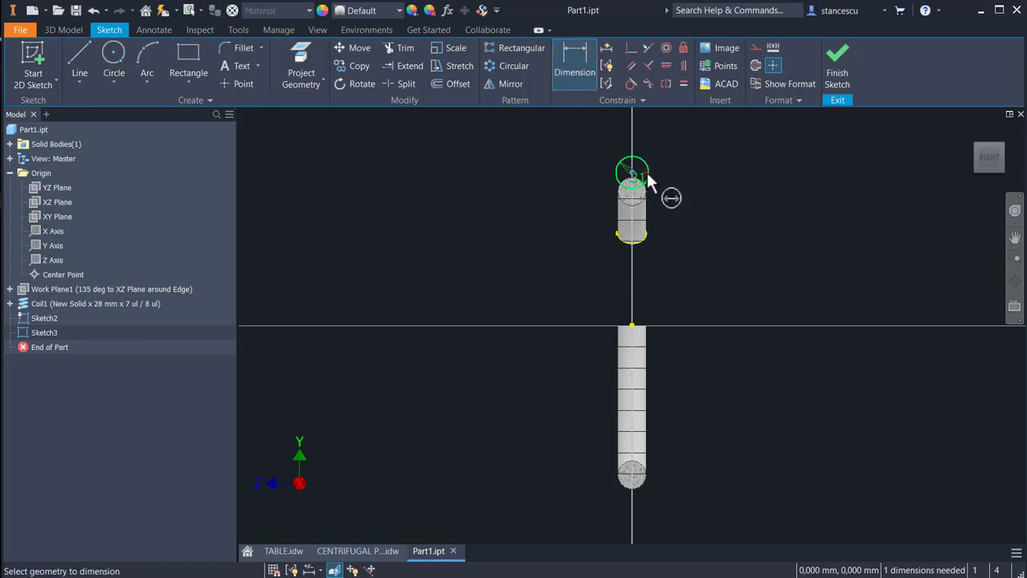
{"action": "left_click", "coordinate": [647, 178]}
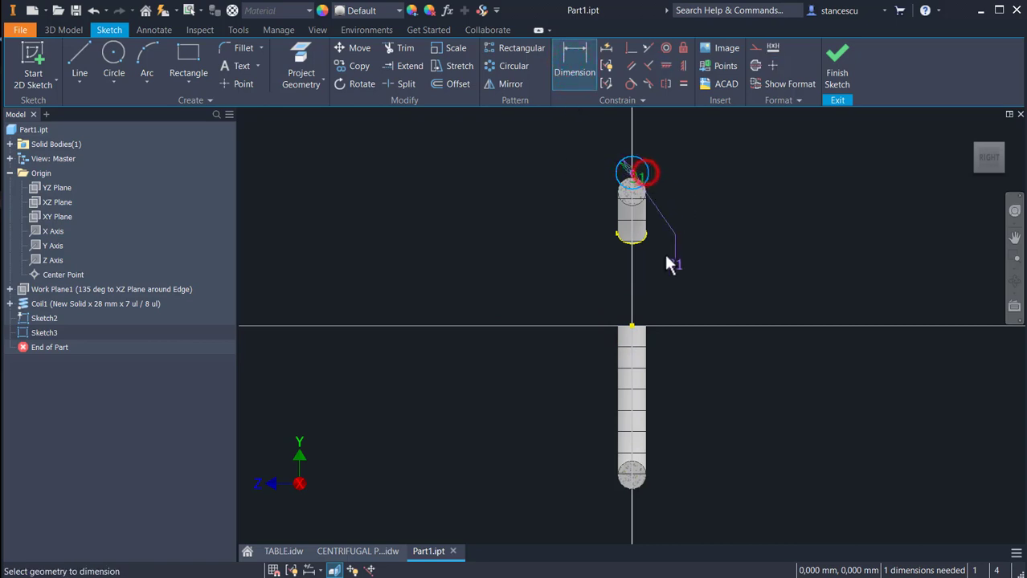
{"action": "left_click", "coordinate": [626, 323]}
{"action": "left_click", "coordinate": [528, 248]}
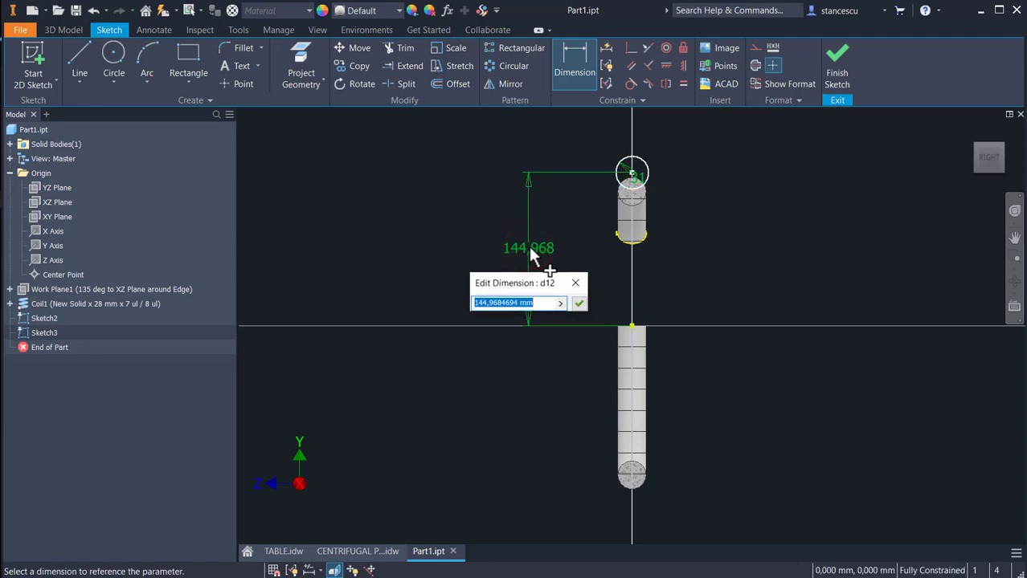
{"action": "type", "text": "125"}
{"action": "key", "text": "Return"}
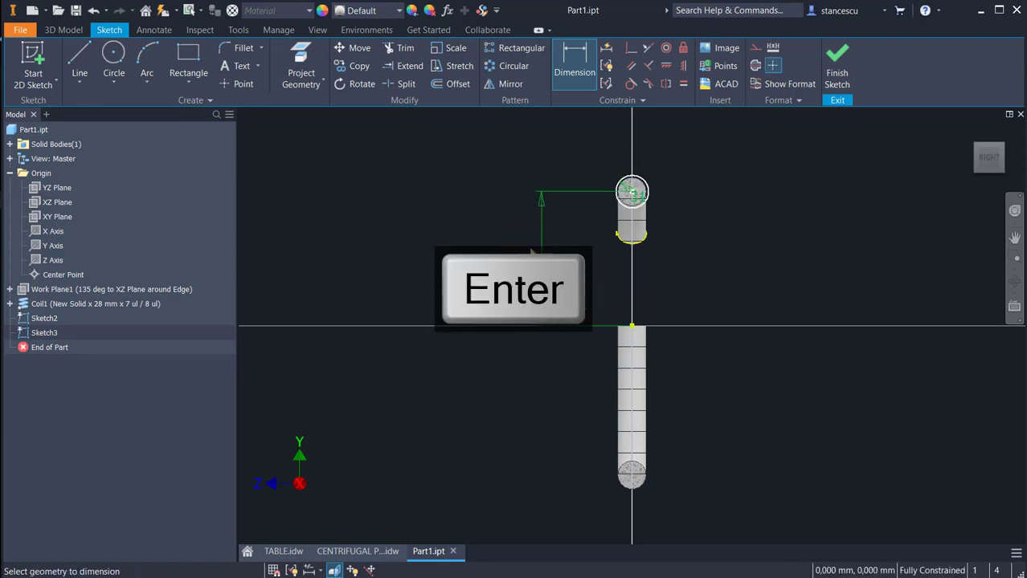
- Finish the current sketch and start one on the origin XZ plane with the graphics sliced at the sketch plane
{"action": "left_click", "coordinate": [837, 58]}
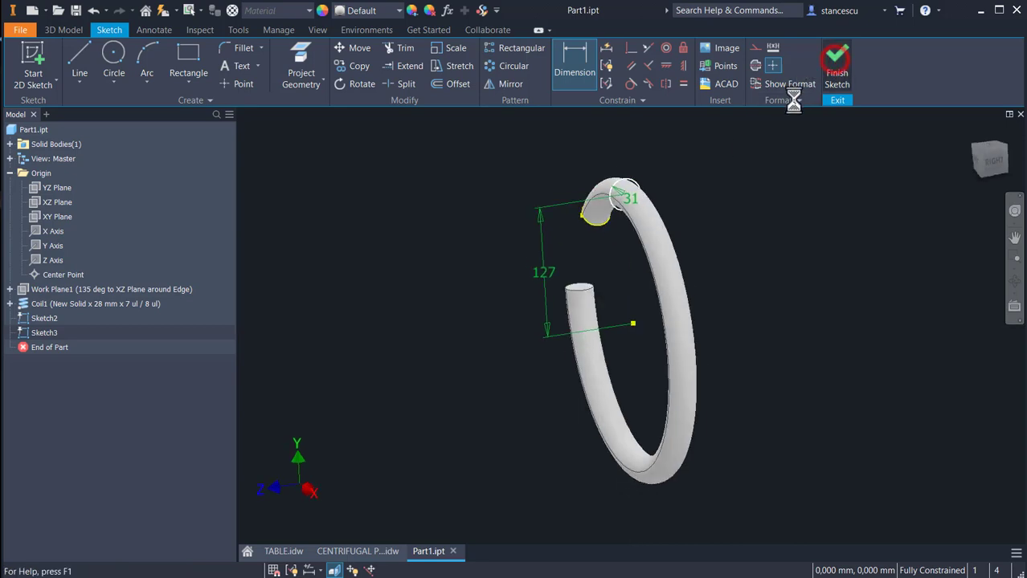
{"action": "left_click", "coordinate": [40, 198]}
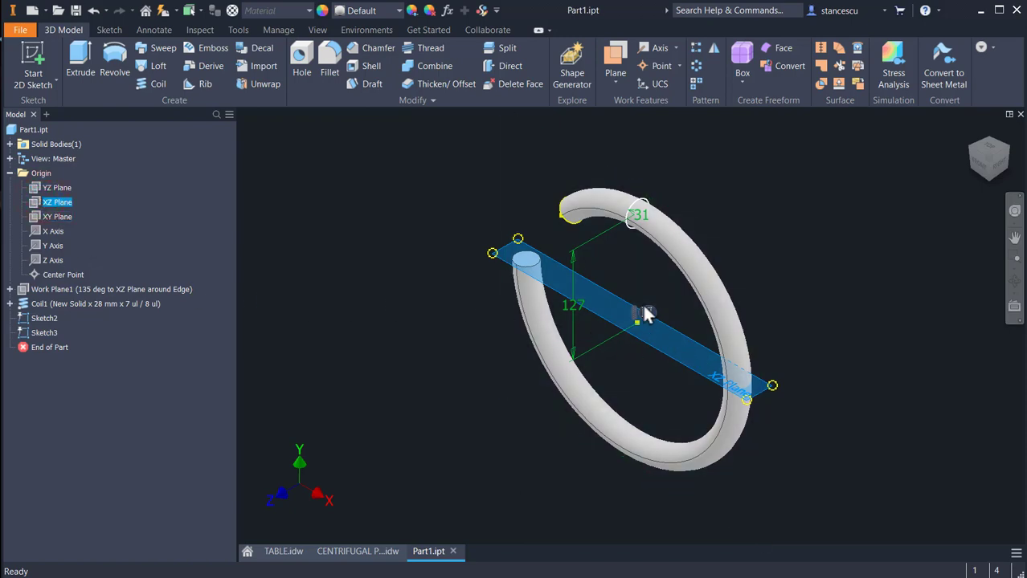
{"action": "left_click", "coordinate": [647, 315]}
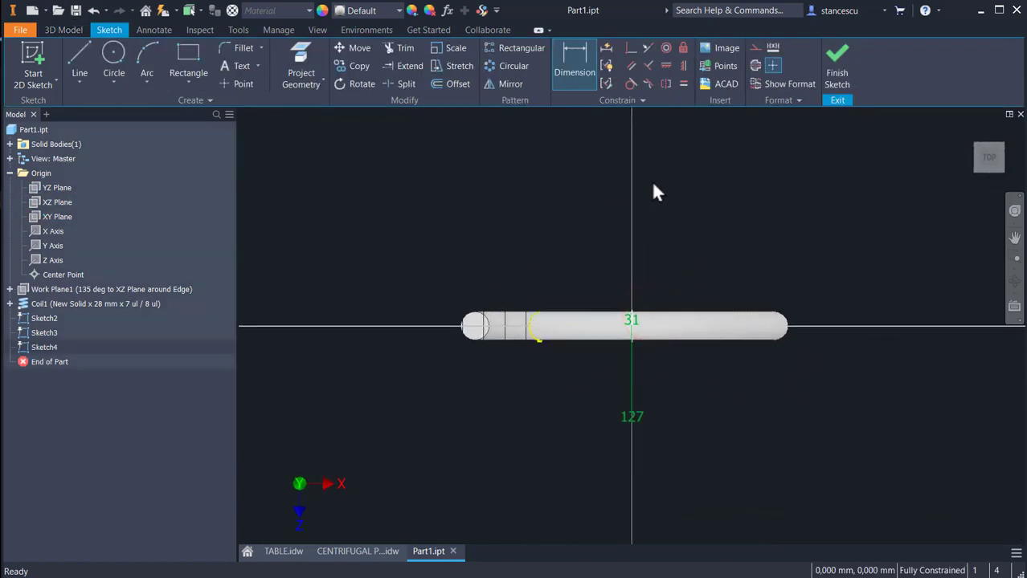
{"action": "key", "text": "F7"}
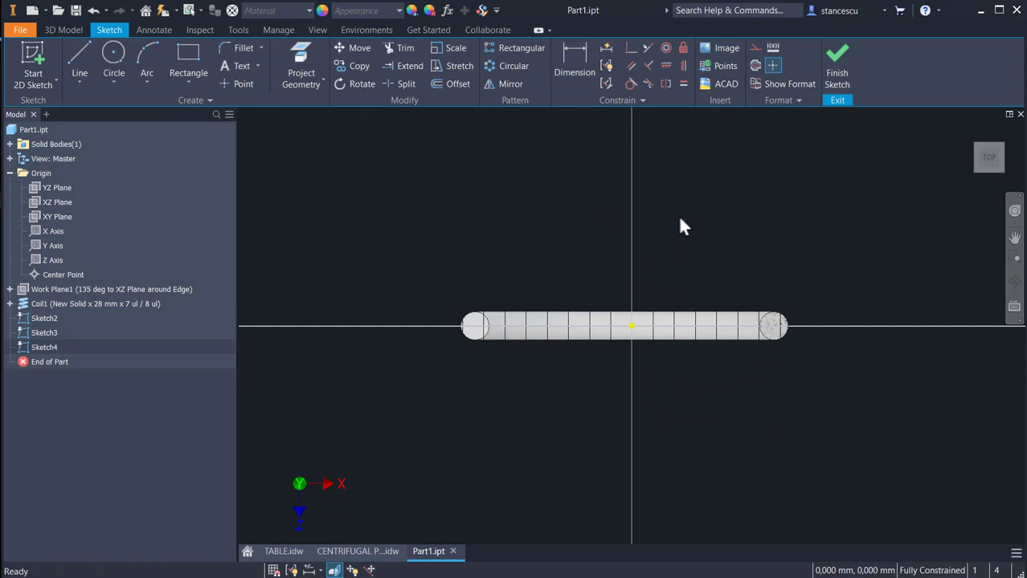
- Sketch a 39.5 mm diameter circle outside the coil, beside its cut section on the positive X side
{"action": "left_click", "coordinate": [112, 53]}
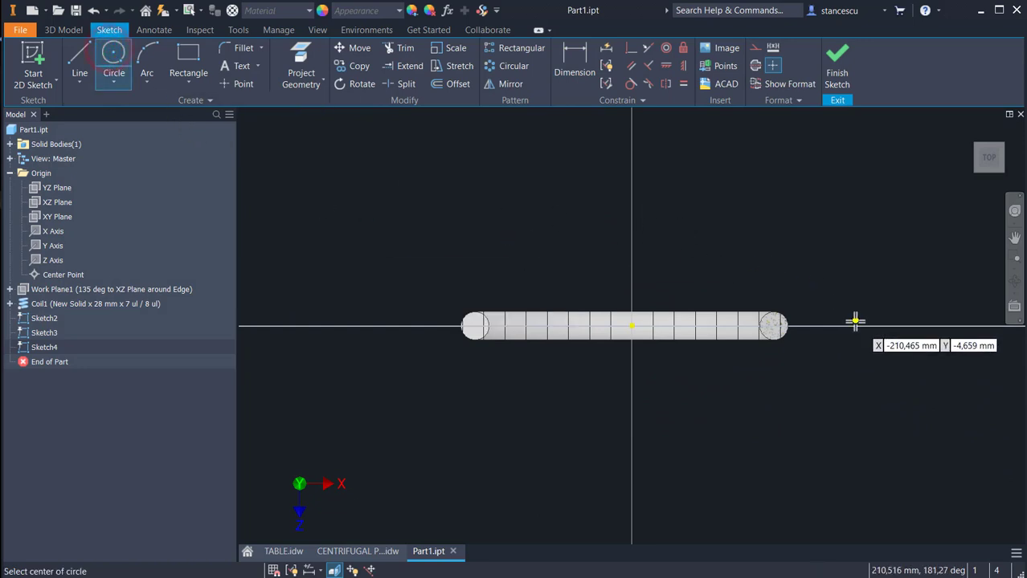
{"action": "left_click", "coordinate": [858, 300]}
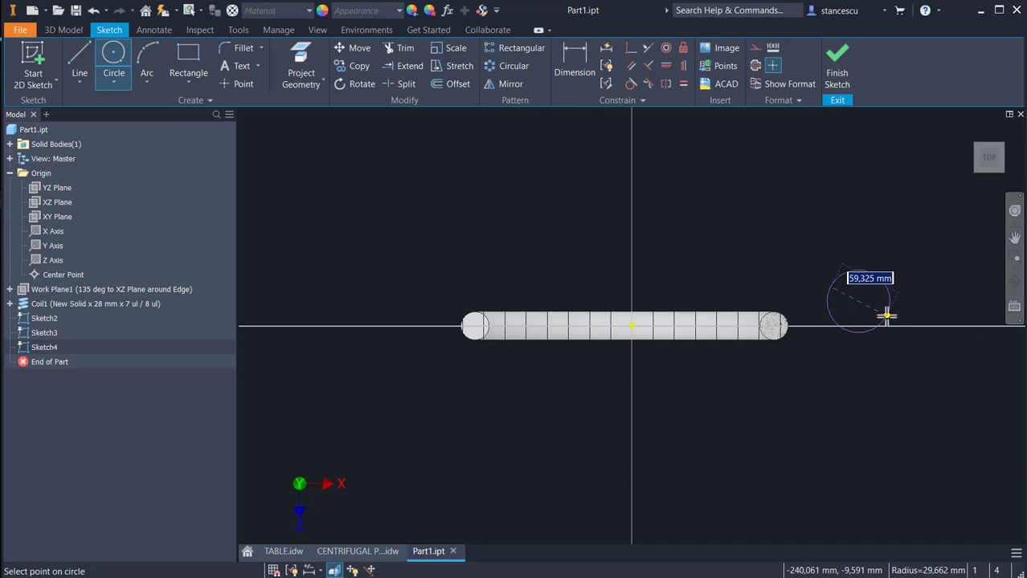
{"action": "type", "text": "39.5"}
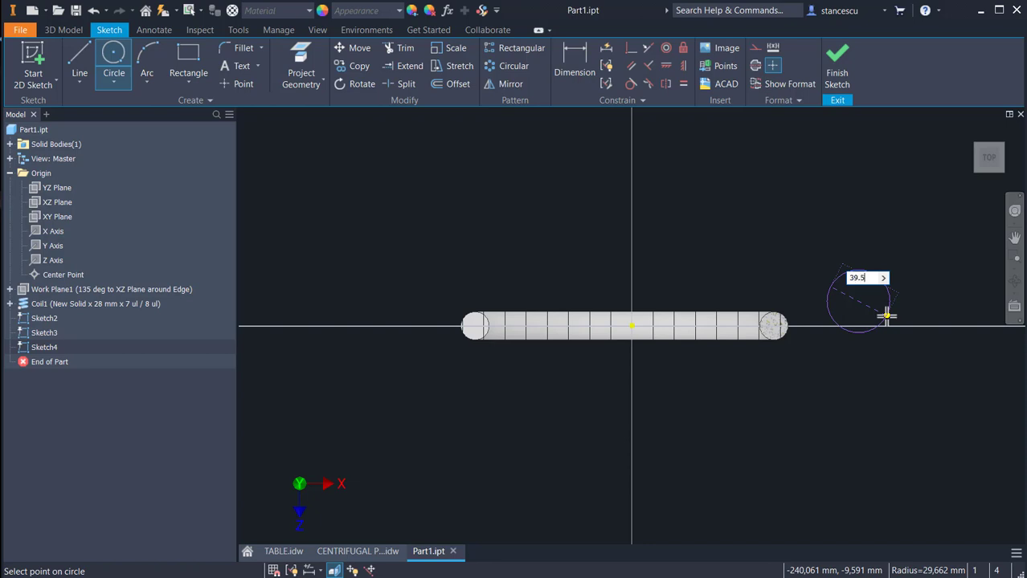
{"action": "key", "text": "Return"}
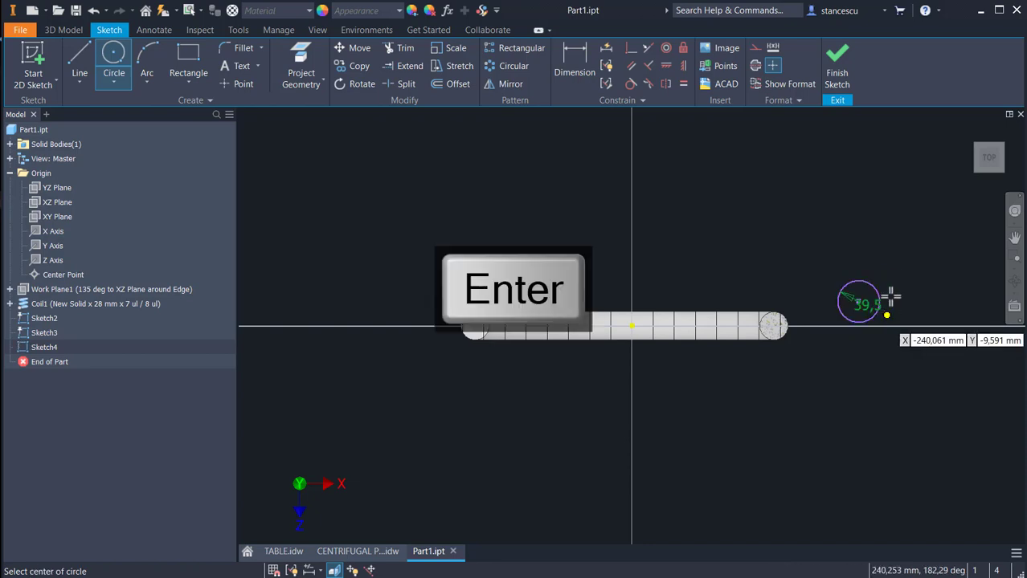
- Align the 39.5 mm circle's centre with the origin using a Horizontal constraint
{"action": "left_click", "coordinate": [667, 66]}
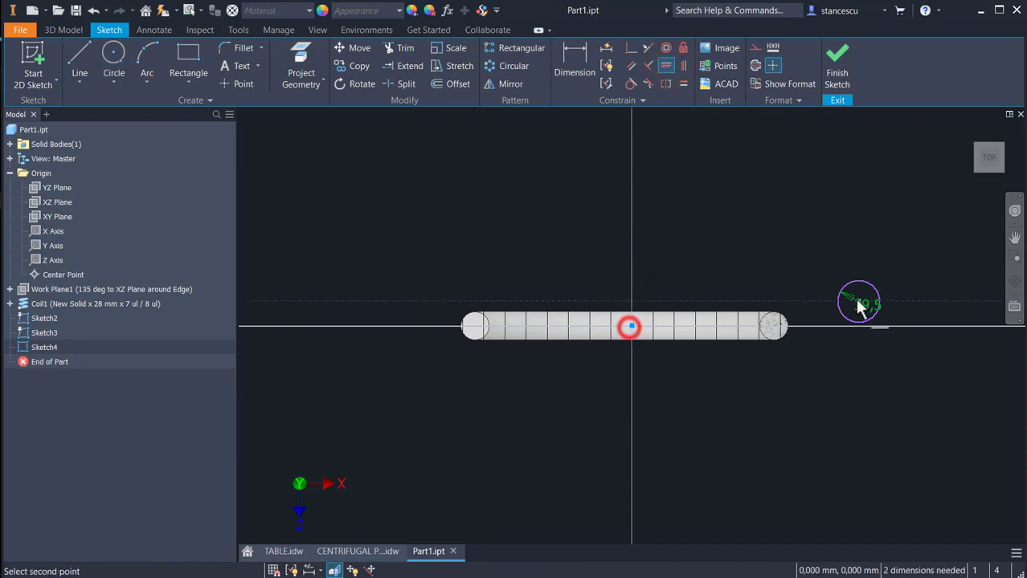
{"action": "left_click", "coordinate": [632, 326]}
{"action": "left_click", "coordinate": [859, 302]}
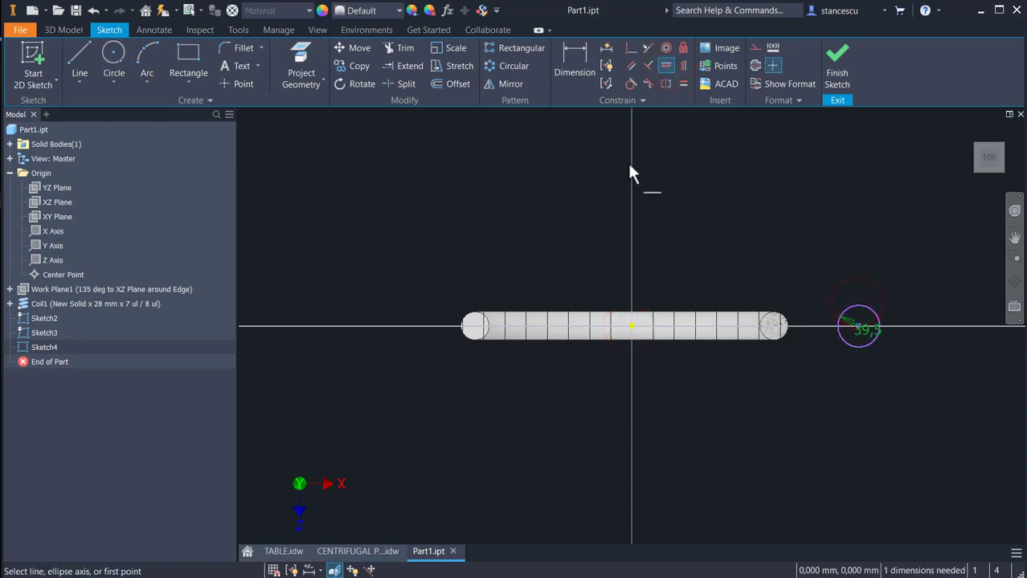
- Dimension the distance from the origin to the 39.5 mm circle's centre as 134 mm and finish the sketch
{"action": "left_click", "coordinate": [563, 50]}
{"action": "left_click", "coordinate": [631, 326]}
{"action": "left_click", "coordinate": [851, 303]}
{"action": "left_click", "coordinate": [746, 253]}
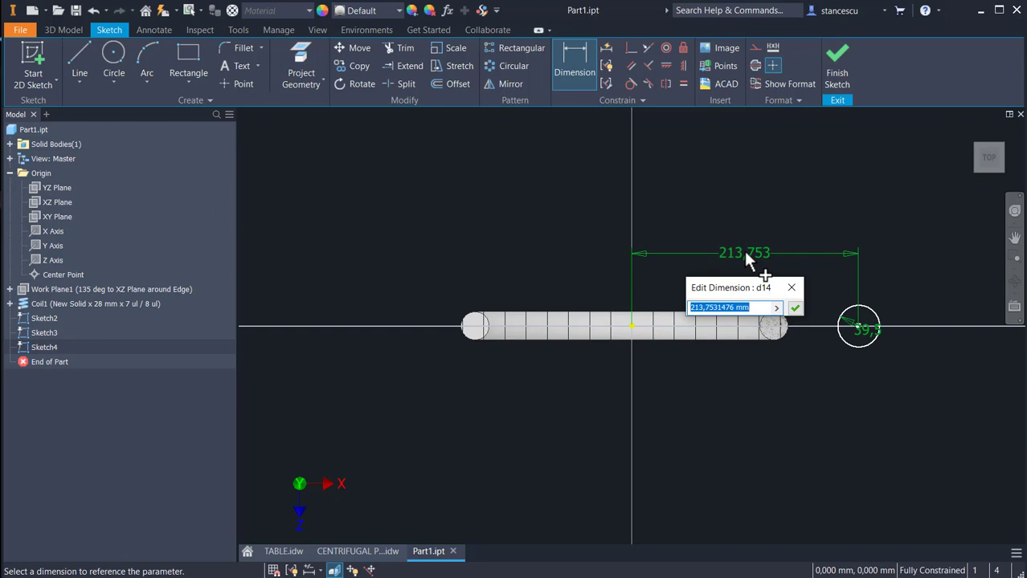
{"action": "type", "text": "134"}
{"action": "key", "text": "Return"}
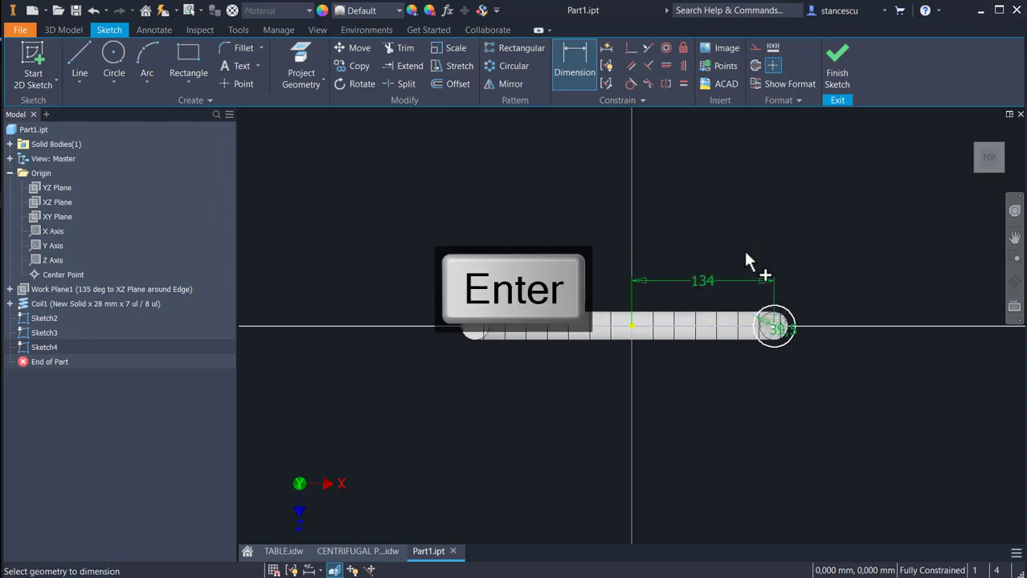
{"action": "scroll", "coordinate": [772, 321], "scroll_direction": "down", "scroll_amount": 2}
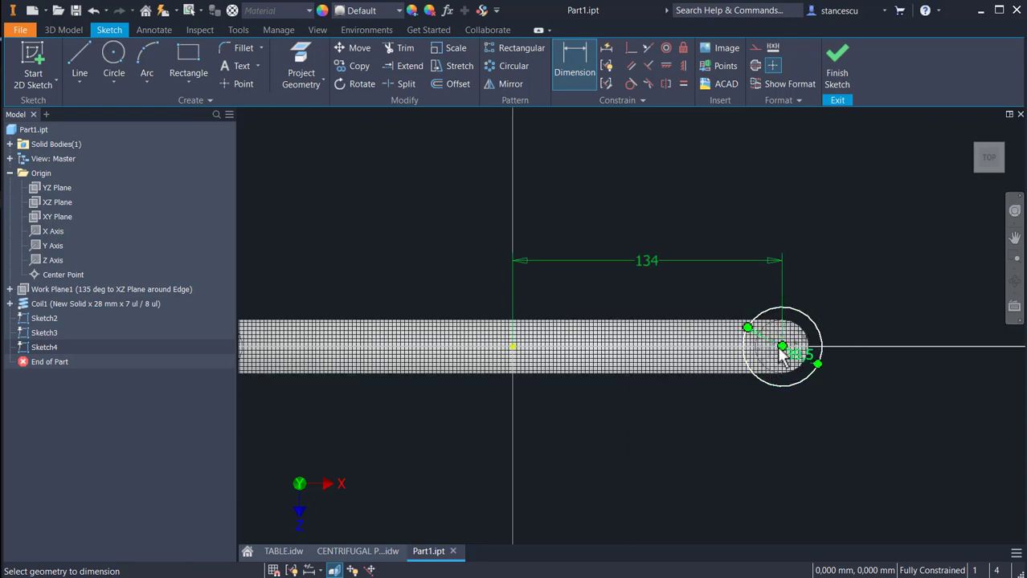
{"action": "left_click", "coordinate": [840, 75]}
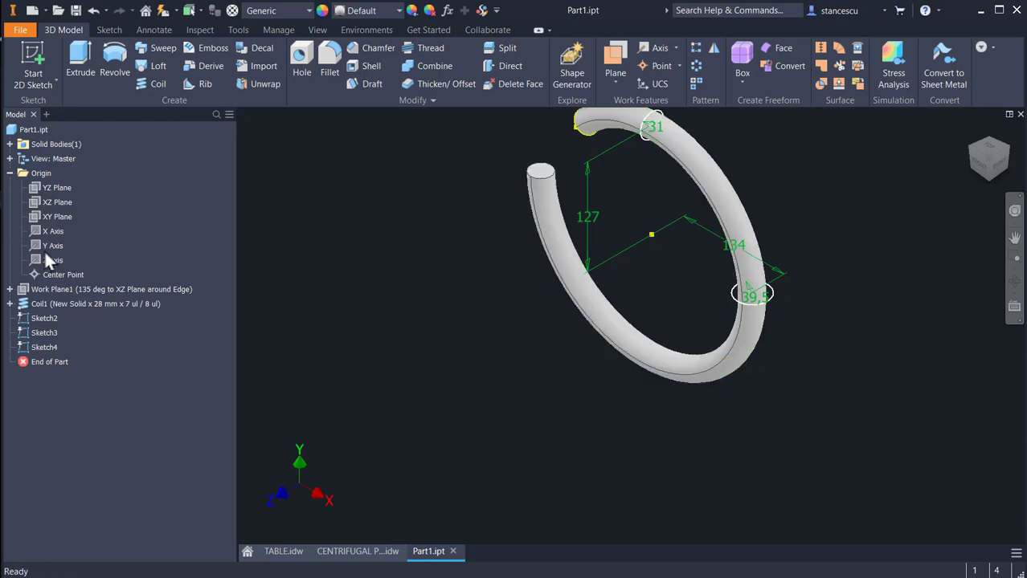
- Start another sketch on the origin YZ plane and slice the graphics at the sketch plane
{"action": "left_click", "coordinate": [37, 187]}
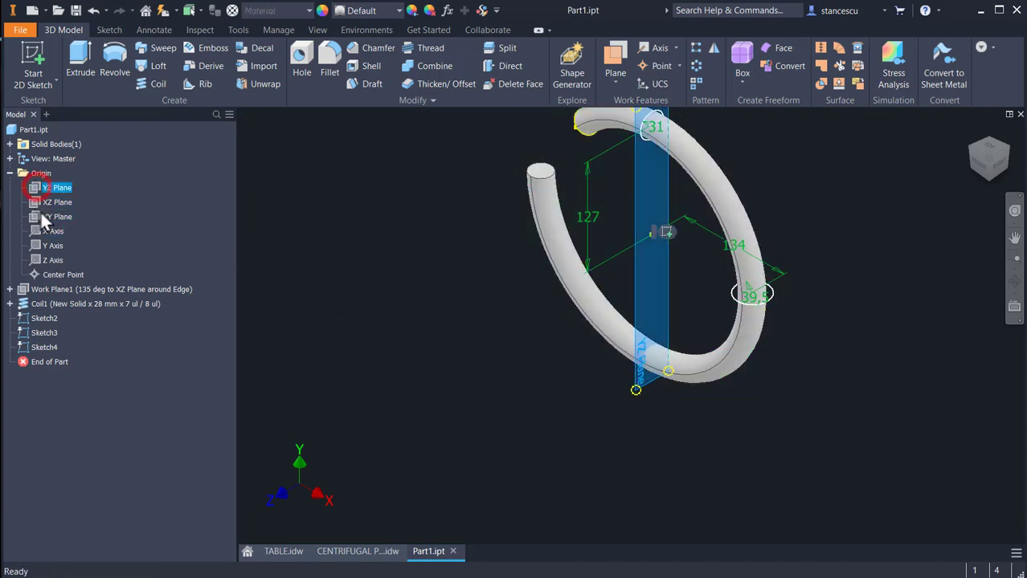
{"action": "left_click", "coordinate": [665, 234]}
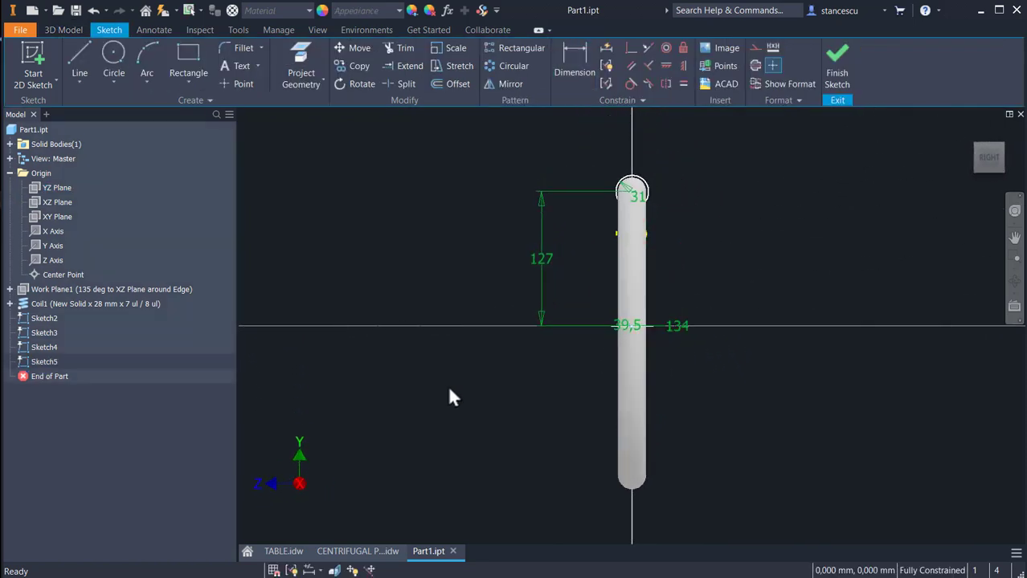
{"action": "key", "text": "F7"}
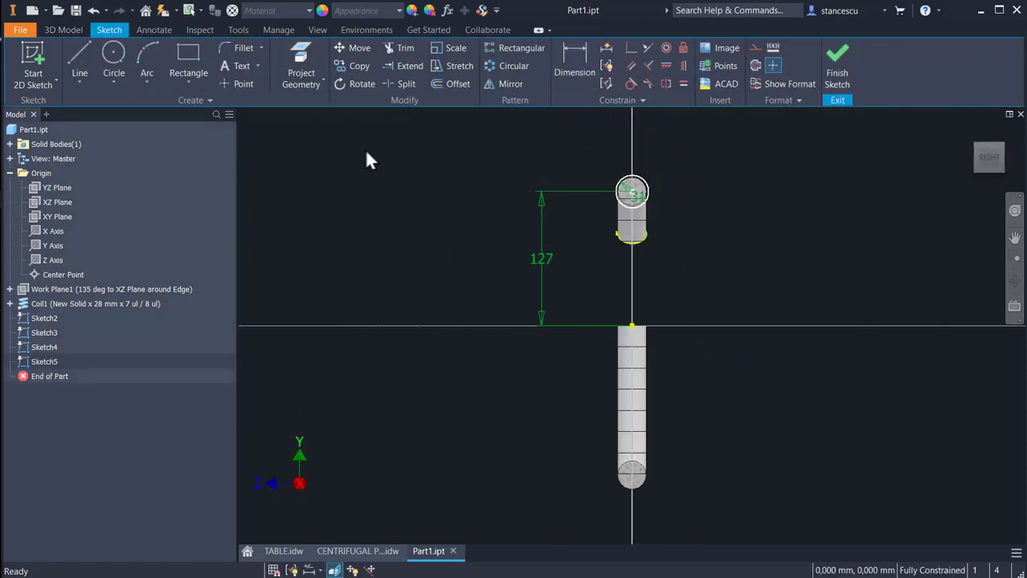
- Sketch a 48 mm diameter circle beside the coil's lower cut section
{"action": "left_click", "coordinate": [114, 54]}
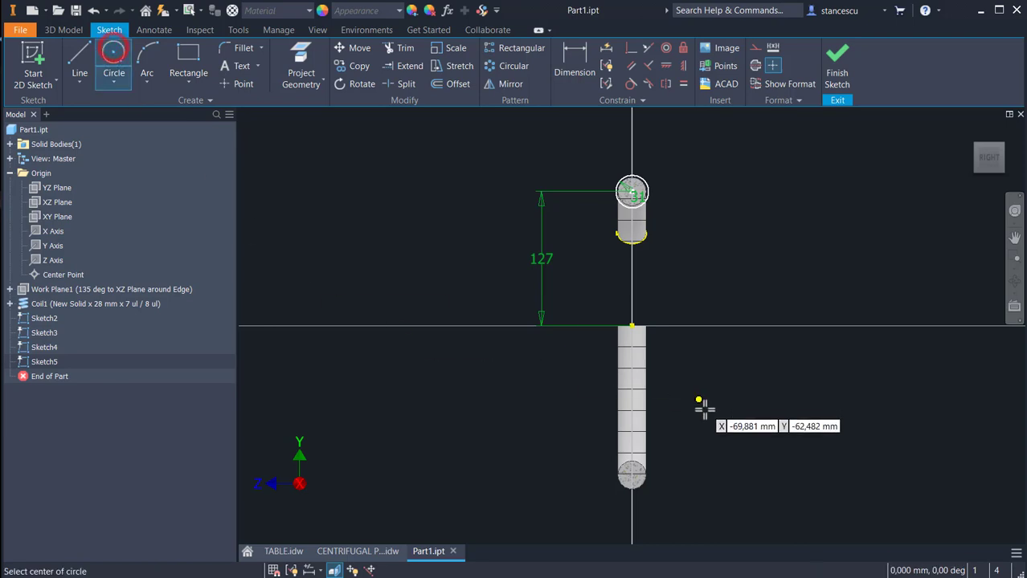
{"action": "left_click", "coordinate": [729, 455]}
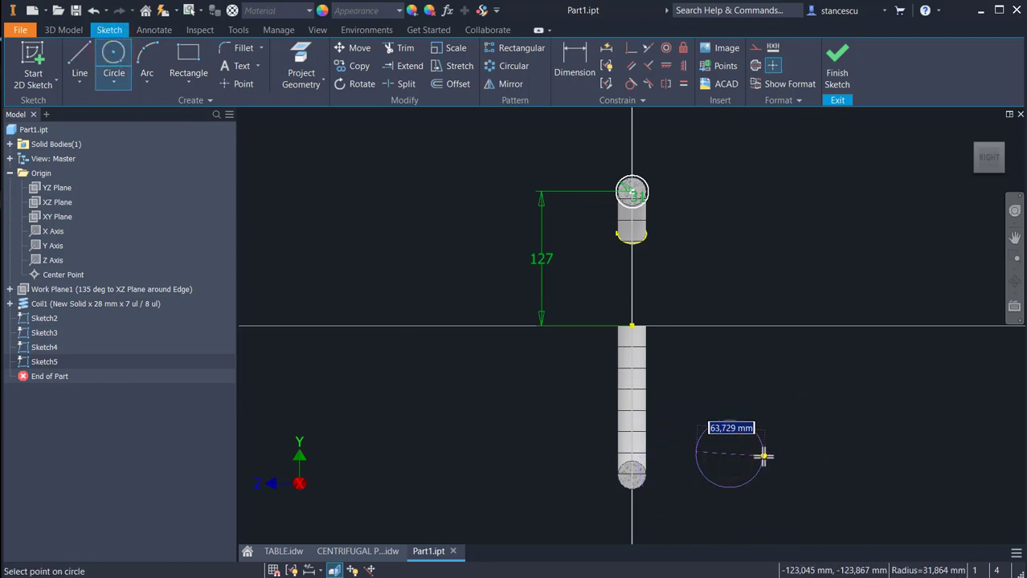
{"action": "type", "text": "48"}
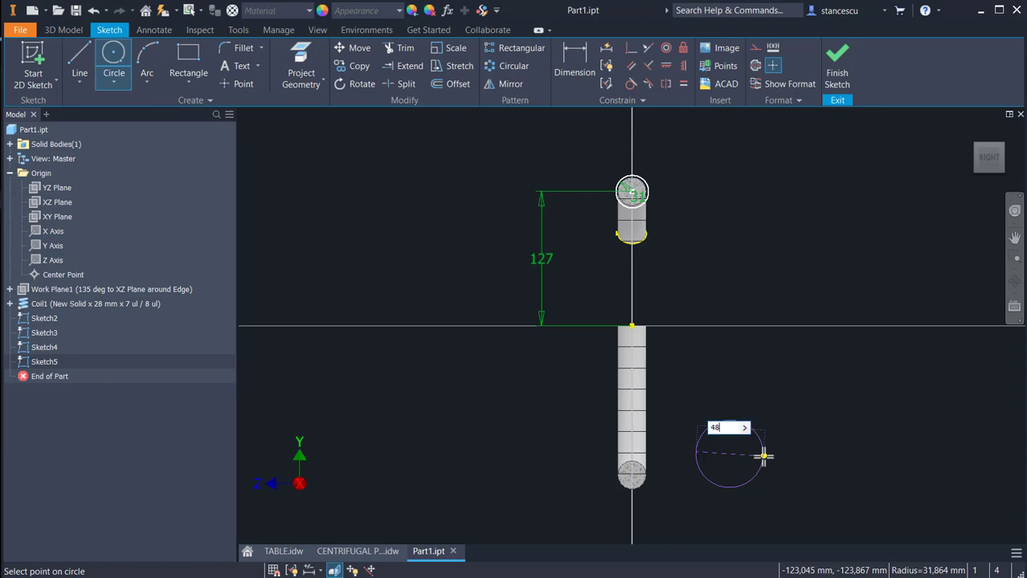
{"action": "key", "text": "Return"}
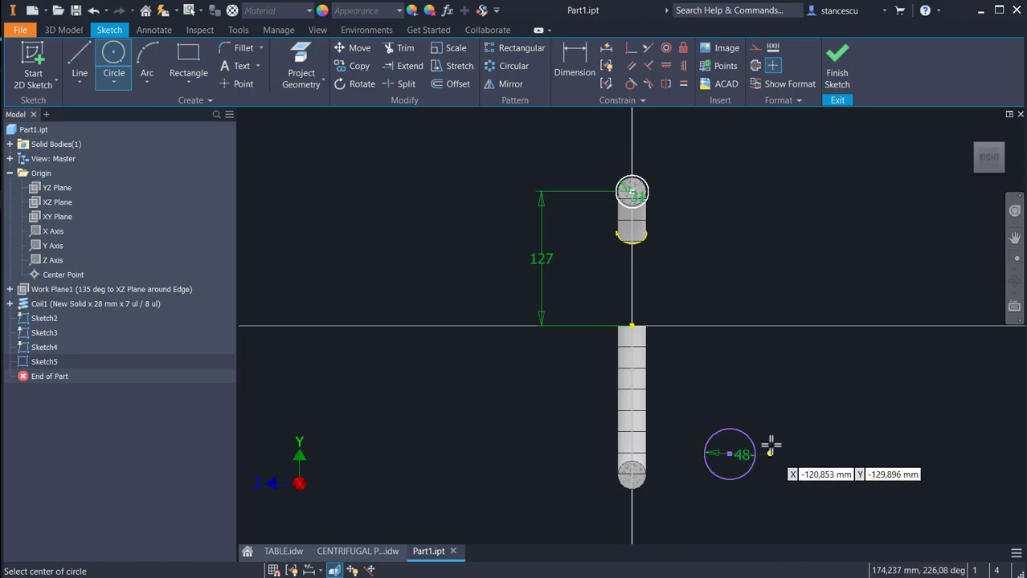
- Align the 48 mm circle's centre with the origin using a Horizontal constraint
{"action": "left_click", "coordinate": [665, 65]}
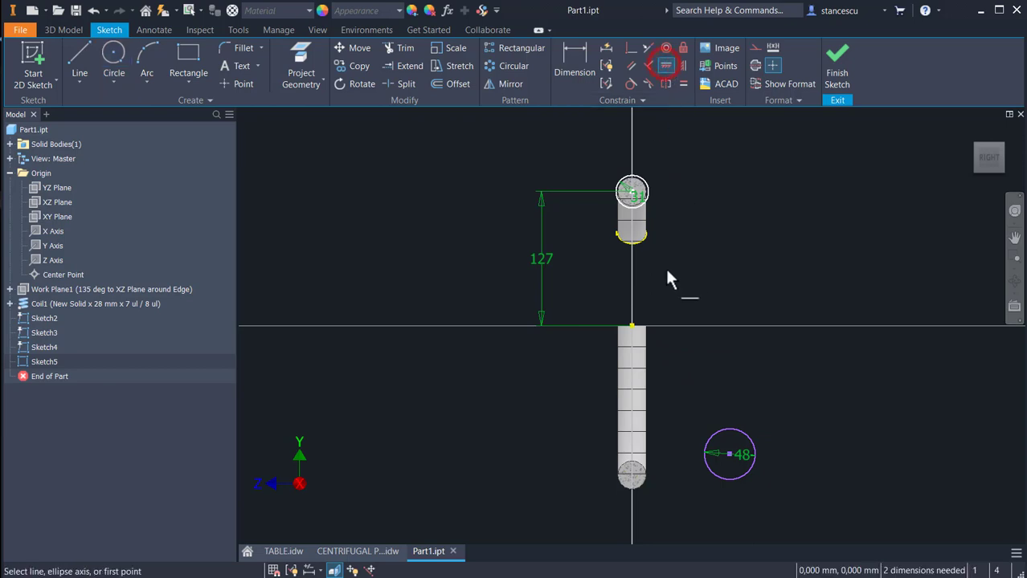
{"action": "left_click", "coordinate": [632, 327]}
{"action": "left_click", "coordinate": [729, 455]}
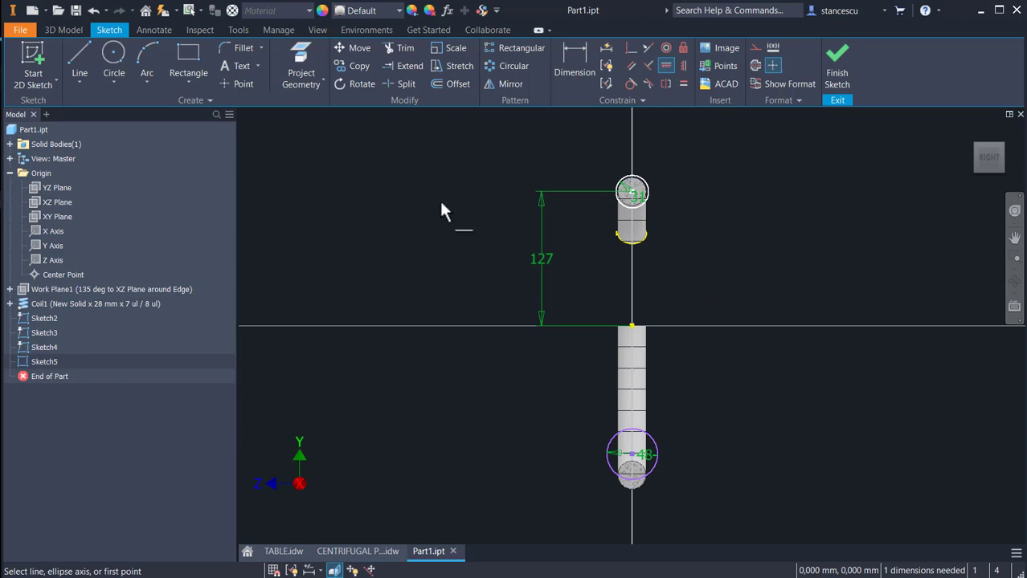
- Dimension the distance from the origin to the 48 mm circle's centre as 141 mm and finish the sketch
{"action": "left_click", "coordinate": [575, 72]}
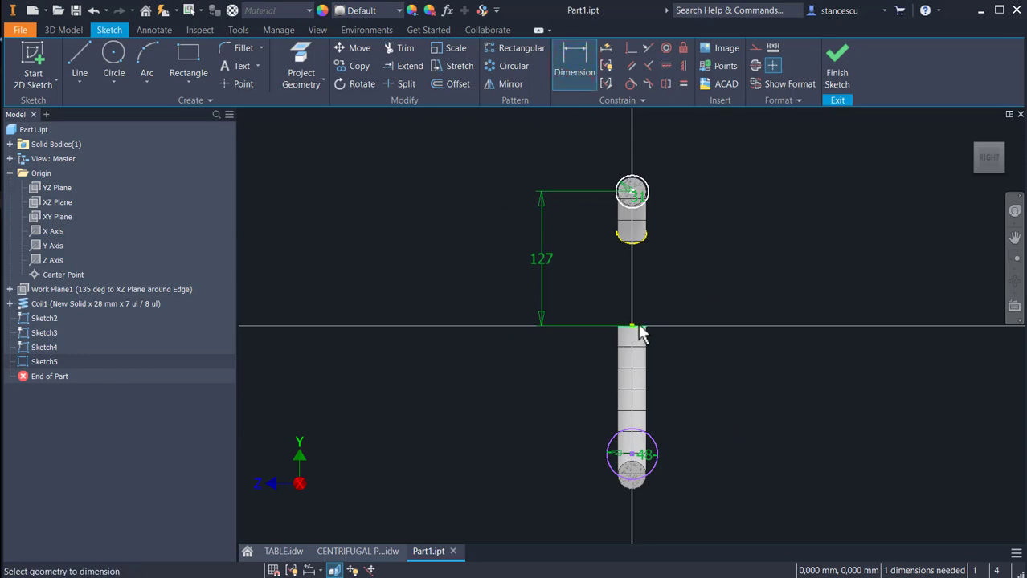
{"action": "left_click", "coordinate": [628, 326]}
{"action": "left_click", "coordinate": [632, 455]}
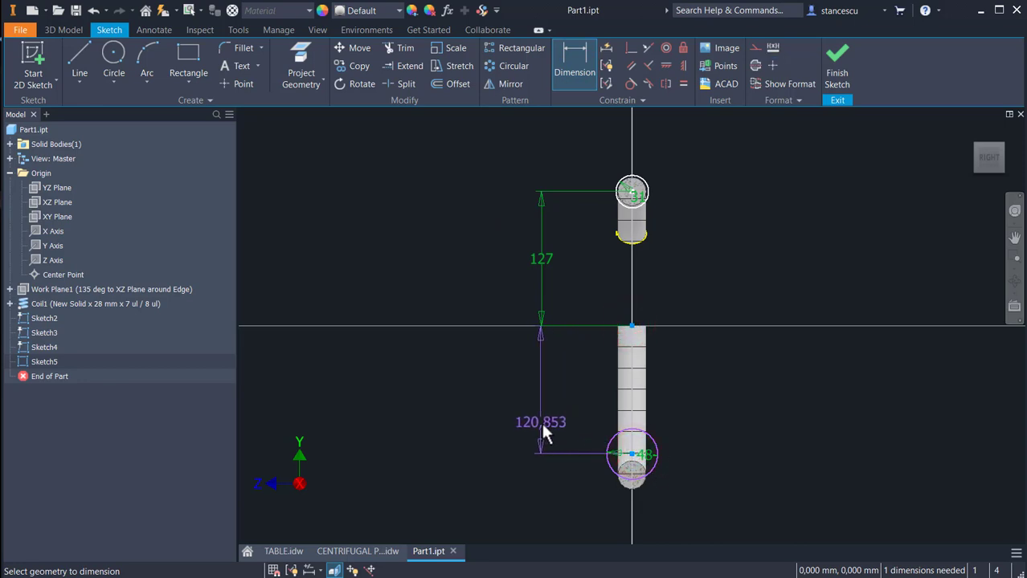
{"action": "left_click", "coordinate": [543, 424]}
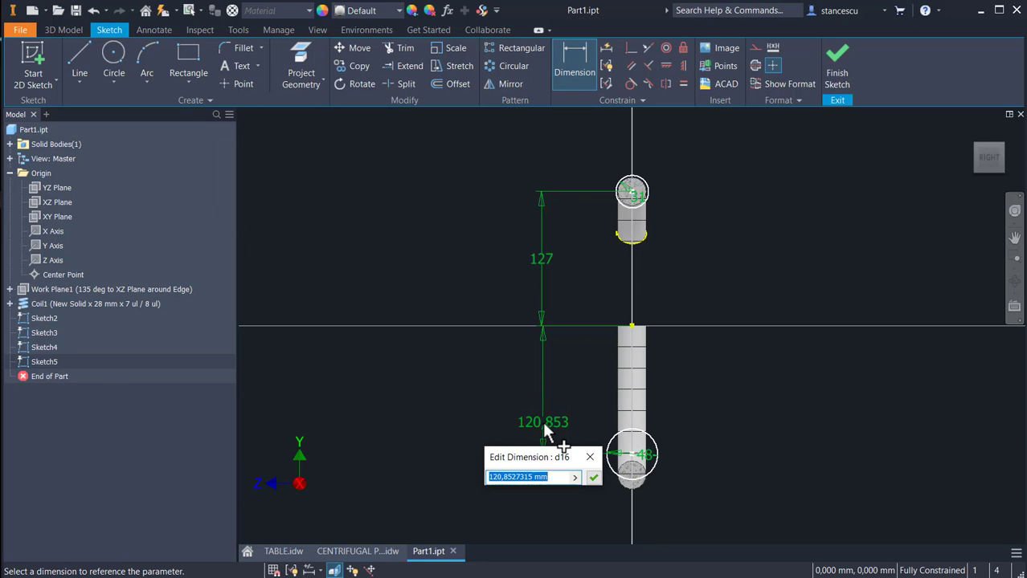
{"action": "type", "text": "141"}
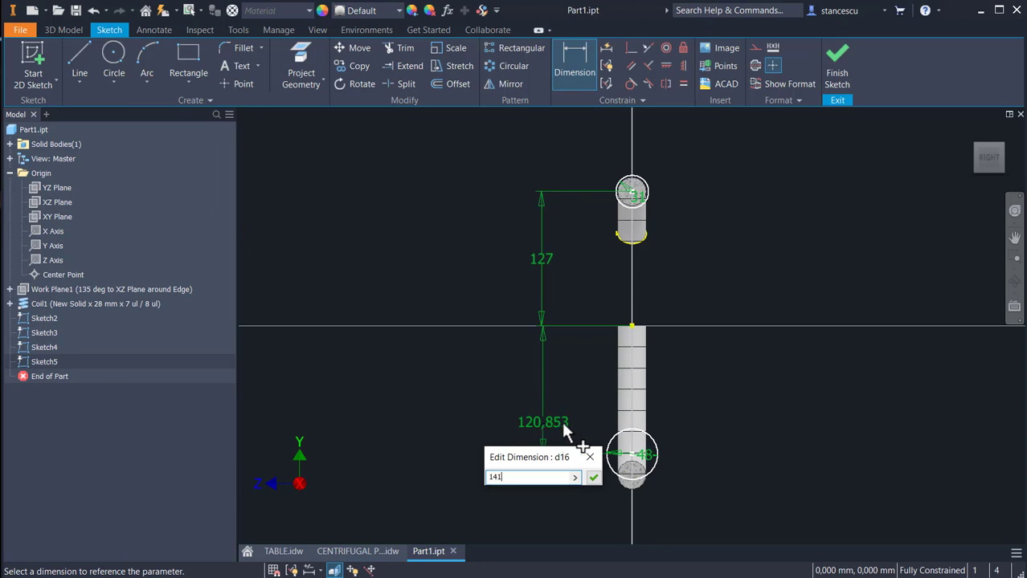
{"action": "key", "text": "Return"}
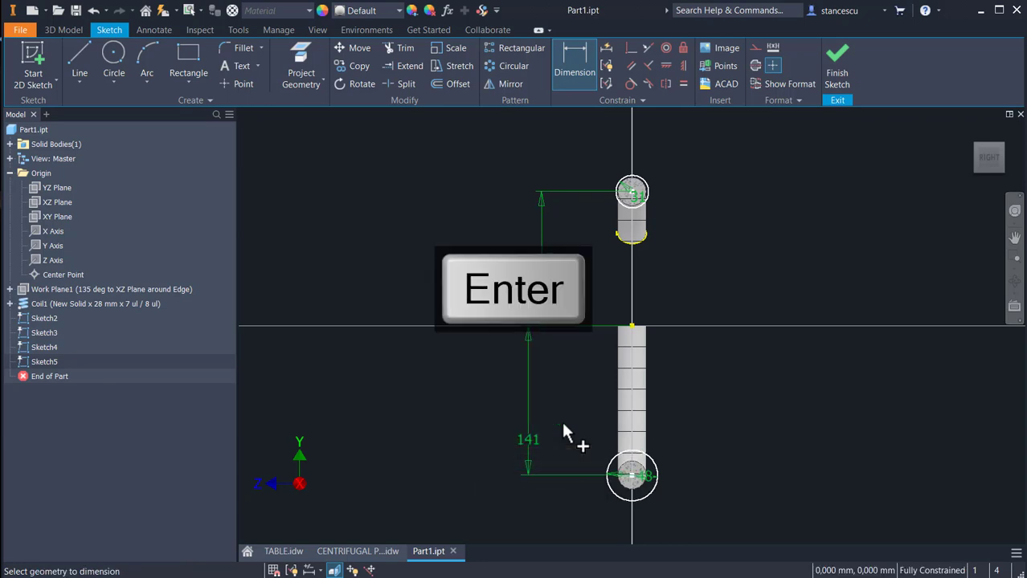
{"action": "left_click", "coordinate": [837, 74]}
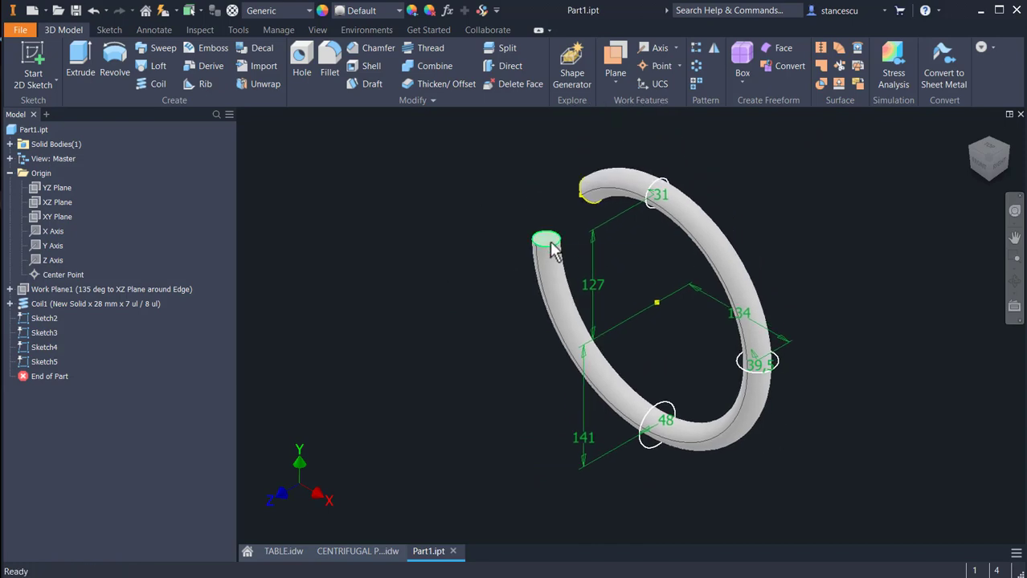
- Start a sketch on the coil's flat circular end face parallel to the XZ plane
{"action": "left_click", "coordinate": [549, 240]}
{"action": "left_click", "coordinate": [638, 232]}
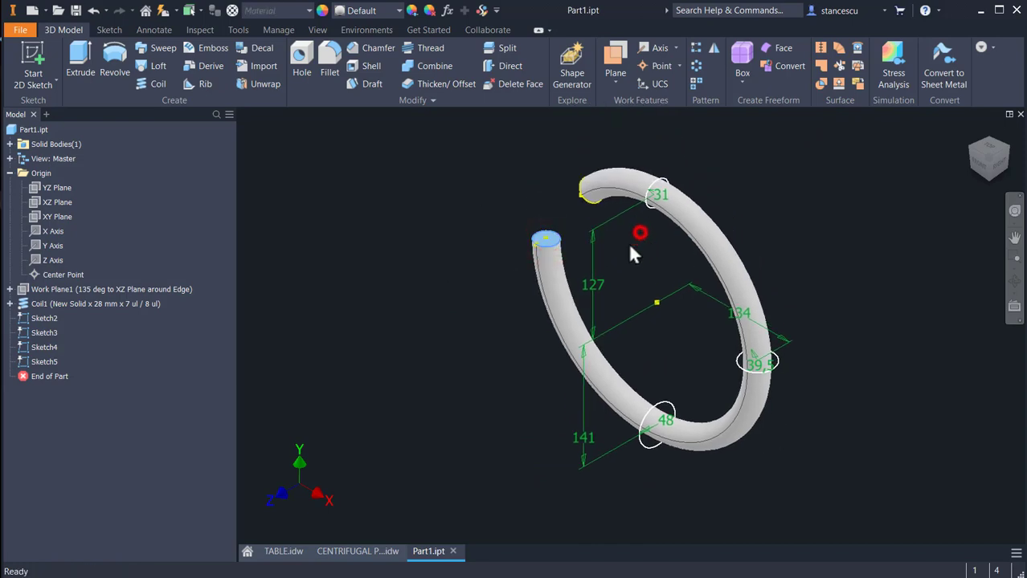
{"action": "left_click_drag", "start_coordinate": [503, 277], "coordinate": [581, 348]}
{"action": "left_click", "coordinate": [756, 48]}
{"action": "left_click", "coordinate": [439, 236]}
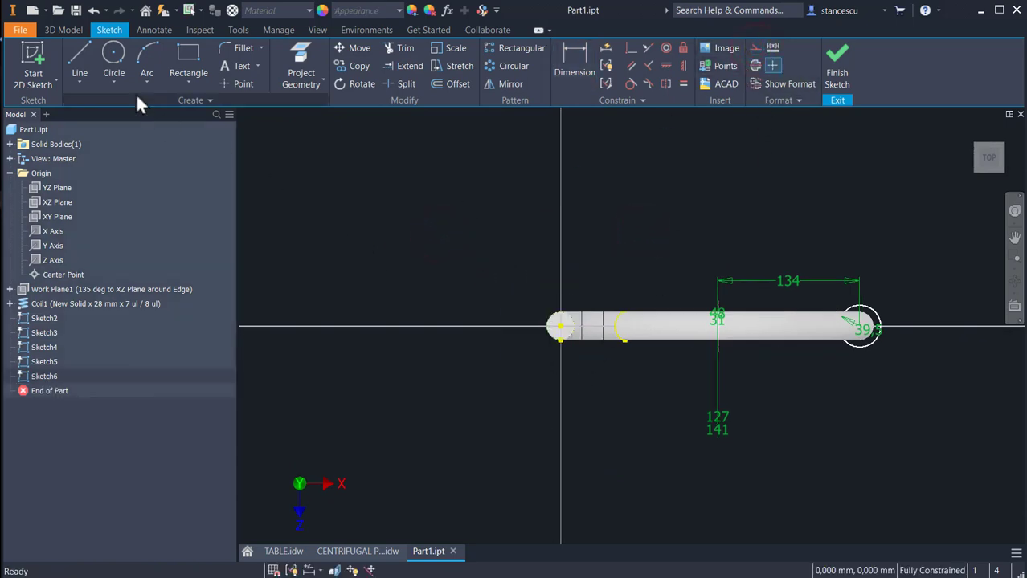
- Sketch a 56.5 mm diameter circle centred on the coil's end face
{"action": "left_click", "coordinate": [113, 59]}
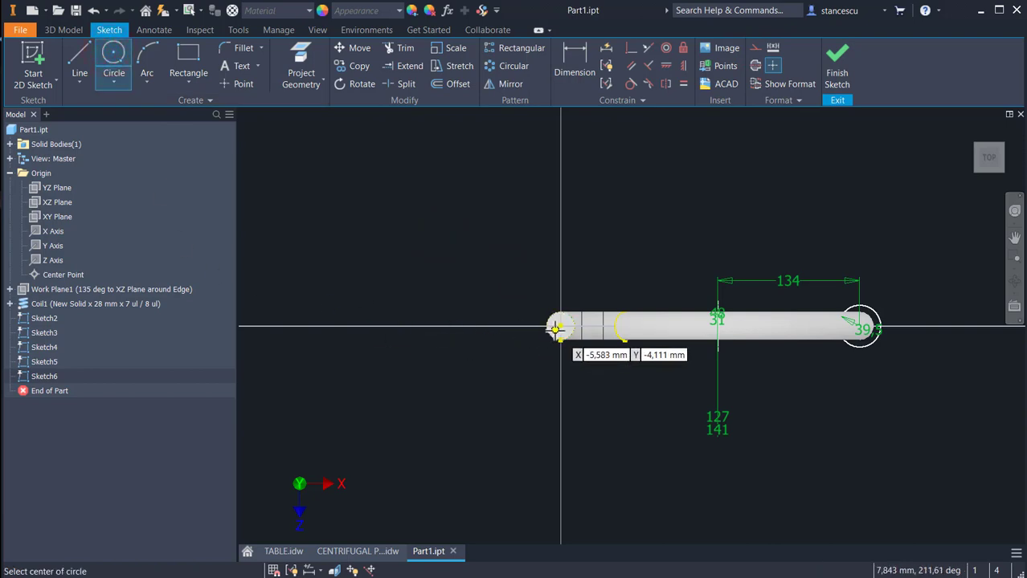
{"action": "left_click", "coordinate": [561, 325]}
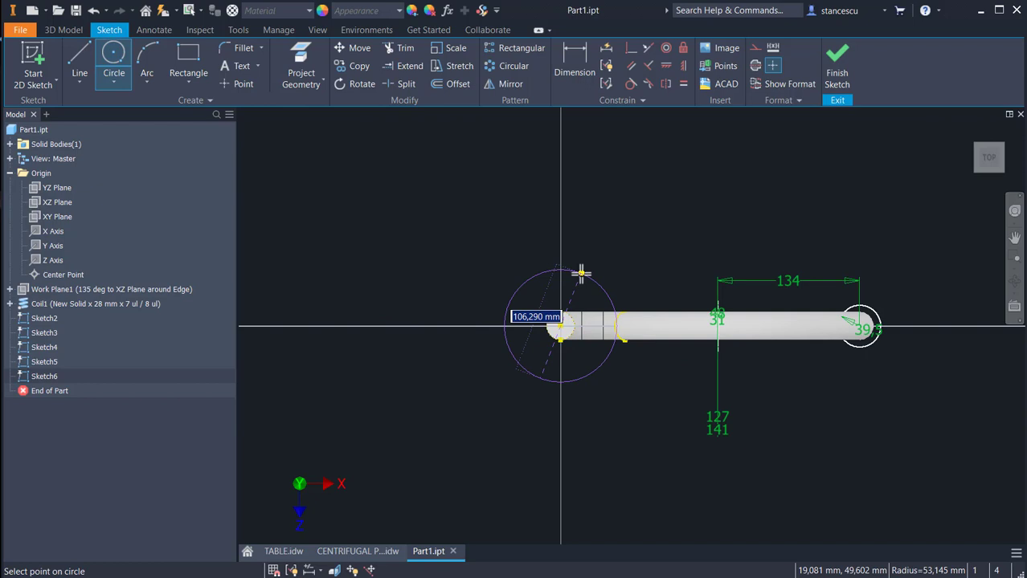
{"action": "type", "text": "5"}
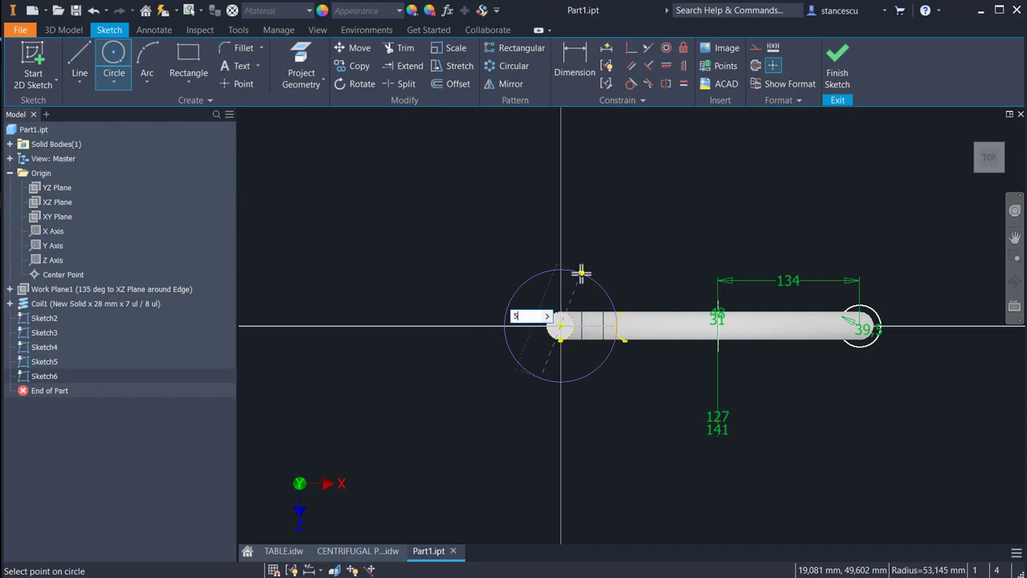
{"action": "type", "text": "6.5"}
{"action": "key", "text": "Return"}
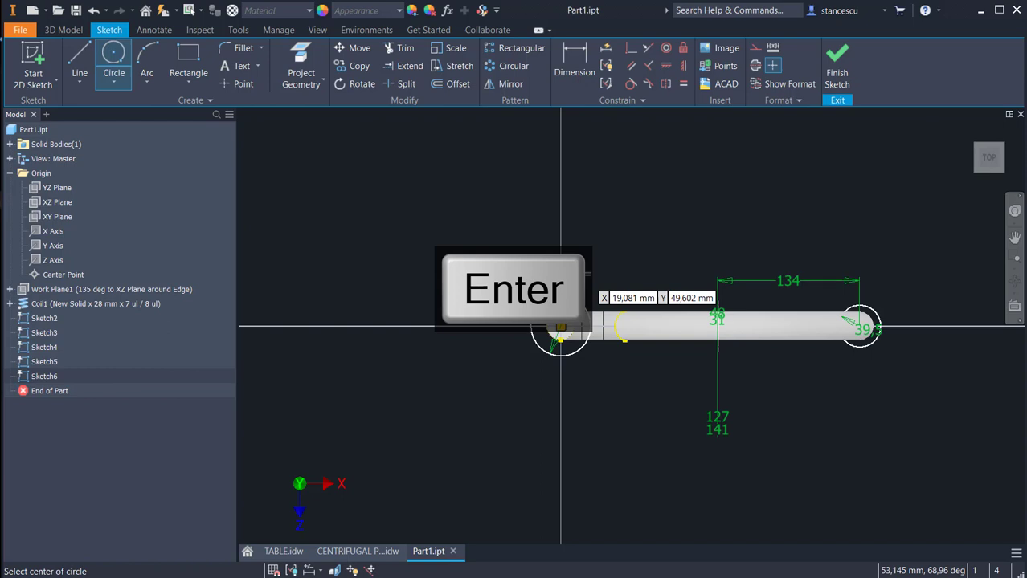
- Finish the circle sketch and start a Loft with Sketch2, Sketch3, Sketch4, Sketch5 and Sketch6 as its sections
{"action": "left_click", "coordinate": [834, 64]}
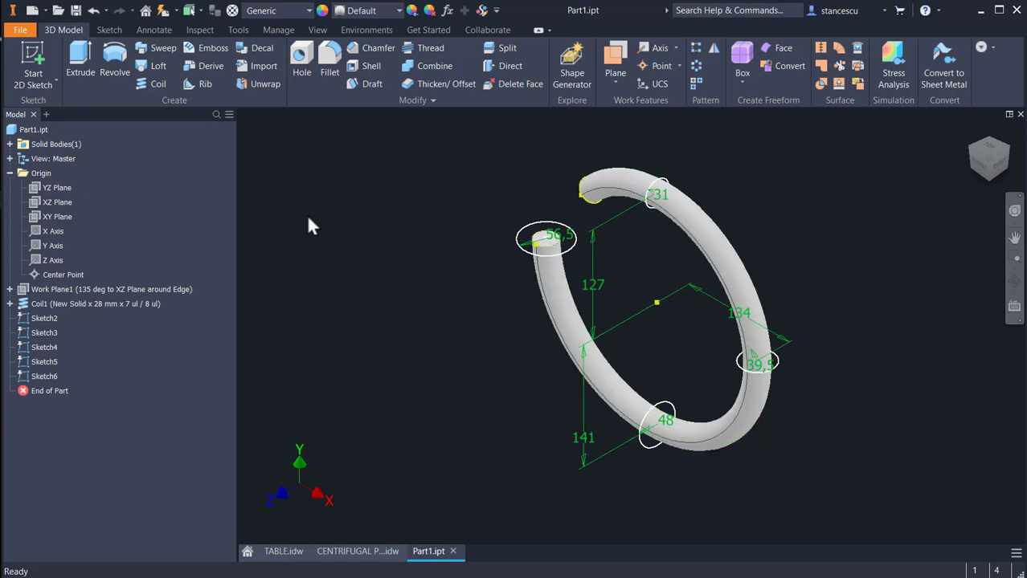
{"action": "left_click", "coordinate": [159, 66]}
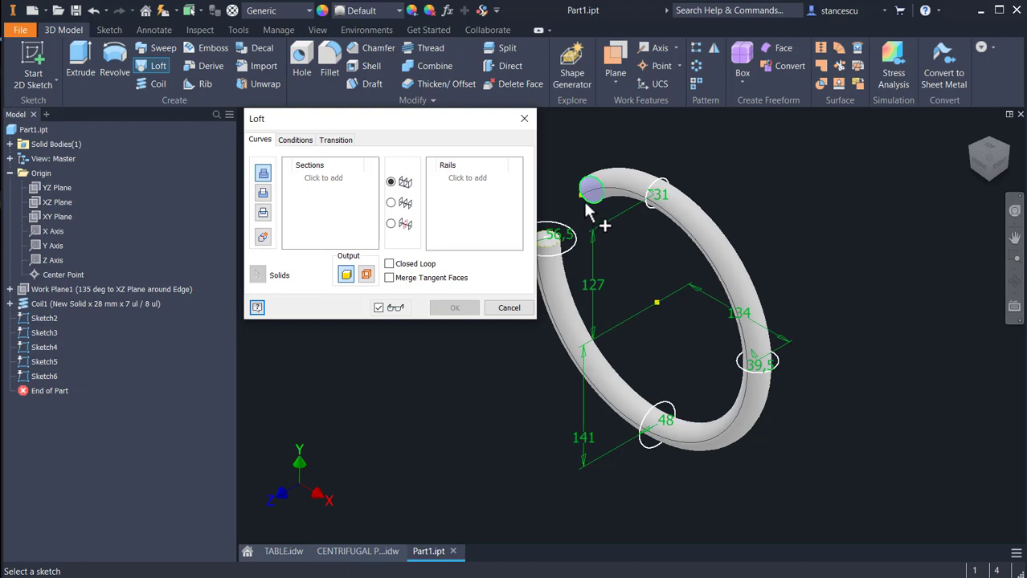
{"action": "left_click", "coordinate": [25, 320]}
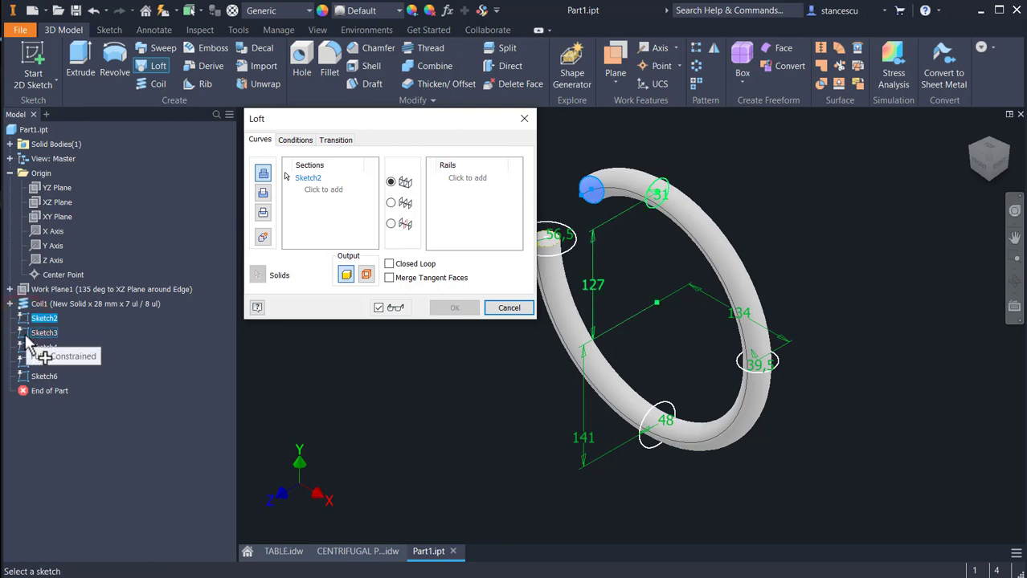
{"action": "left_click", "coordinate": [26, 336]}
{"action": "left_click", "coordinate": [28, 350]}
{"action": "left_click", "coordinate": [26, 363]}
{"action": "left_click", "coordinate": [26, 376]}
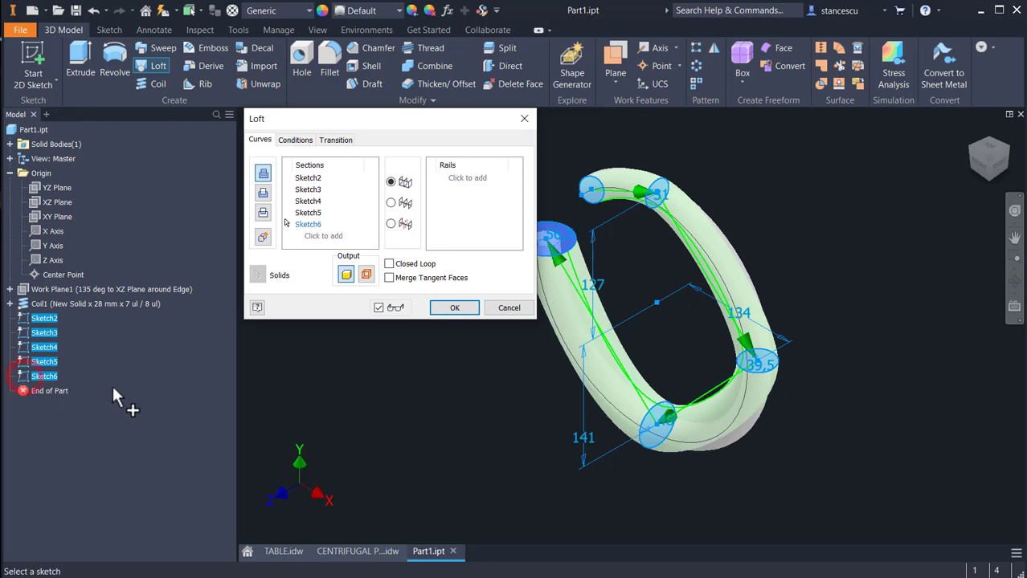
- Use the coil's edge as the loft's center line and create the solid loft
{"action": "left_click", "coordinate": [392, 203]}
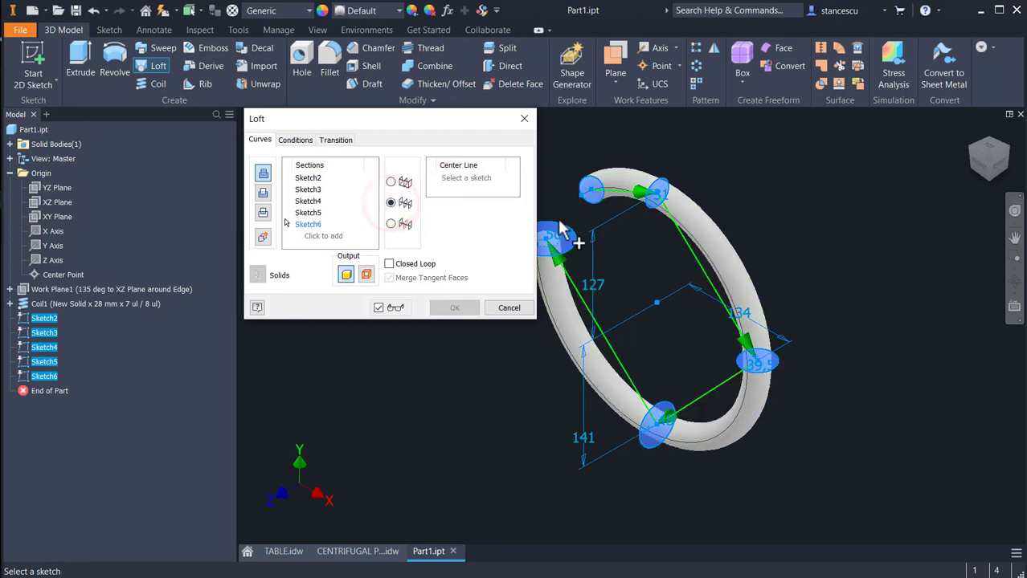
{"action": "left_click", "coordinate": [697, 247]}
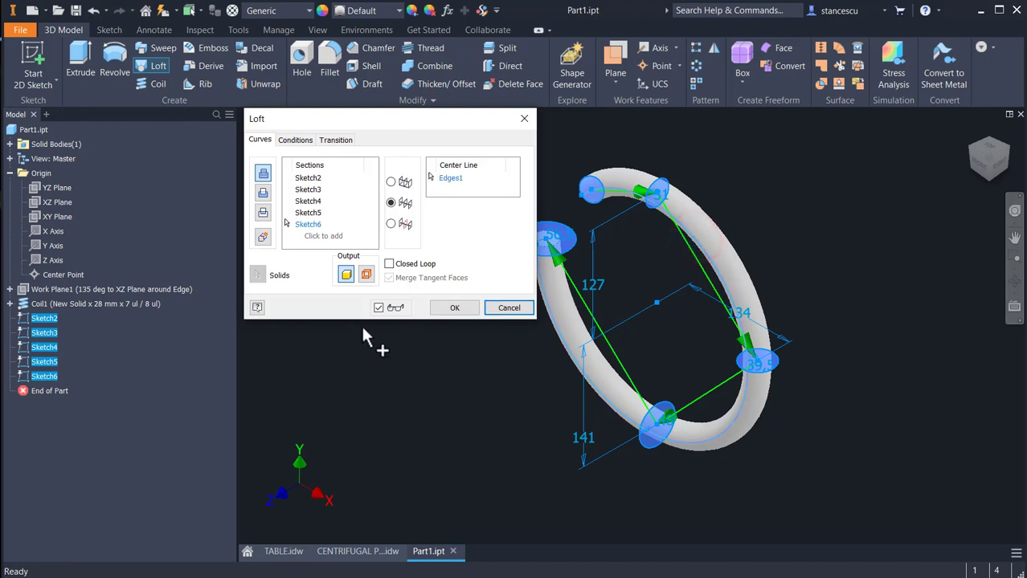
{"action": "left_click", "coordinate": [457, 309]}
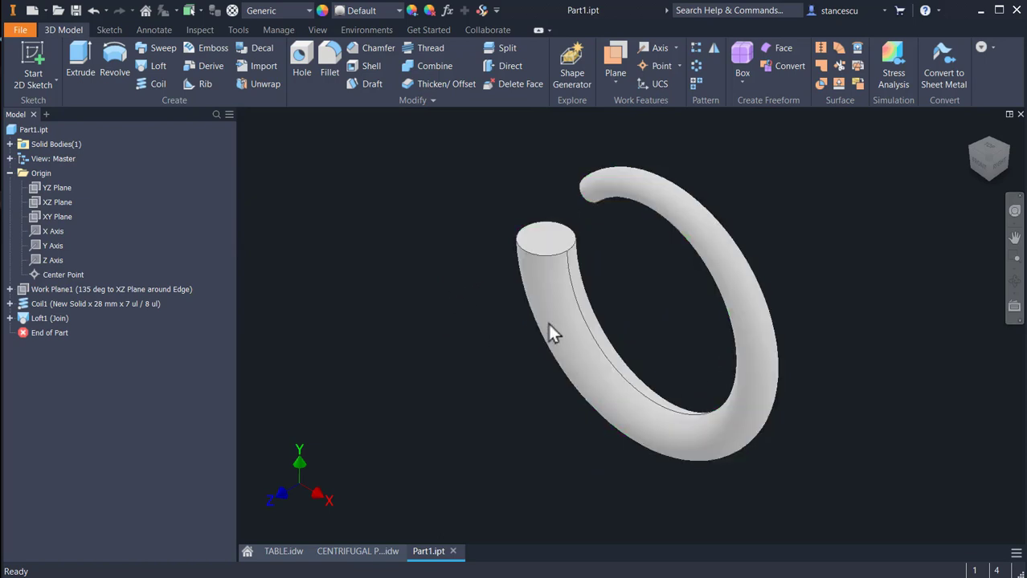
- Start a sketch on the flat face at the channel's narrow end, with the graphics sliced at the sketch plane
{"action": "left_click", "coordinate": [979, 173]}
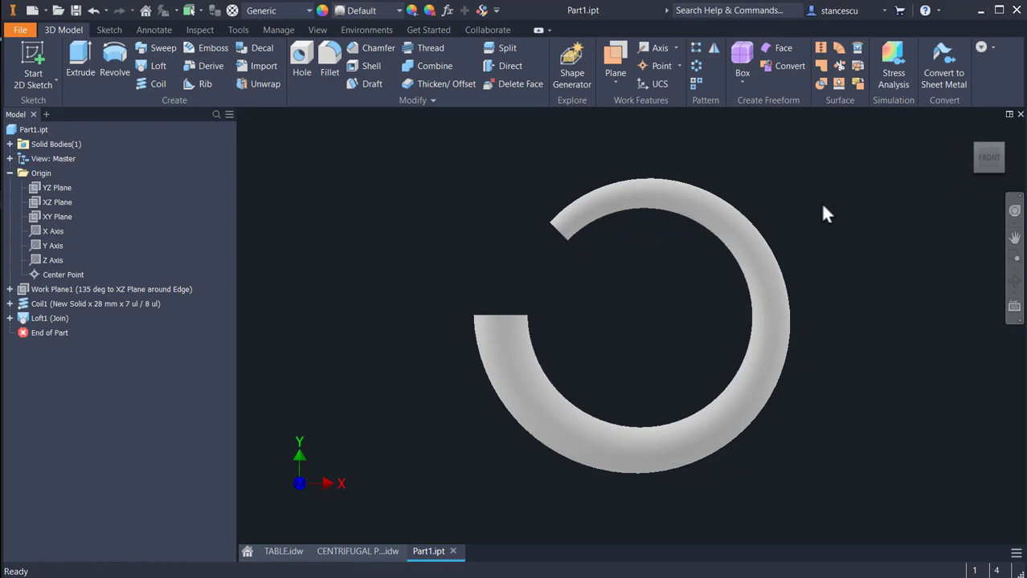
{"action": "middle_click_drag", "start_coordinate": [423, 240], "coordinate": [517, 229], "text": "shift"}
{"action": "scroll", "coordinate": [562, 238], "scroll_direction": "up", "scroll_amount": 5}
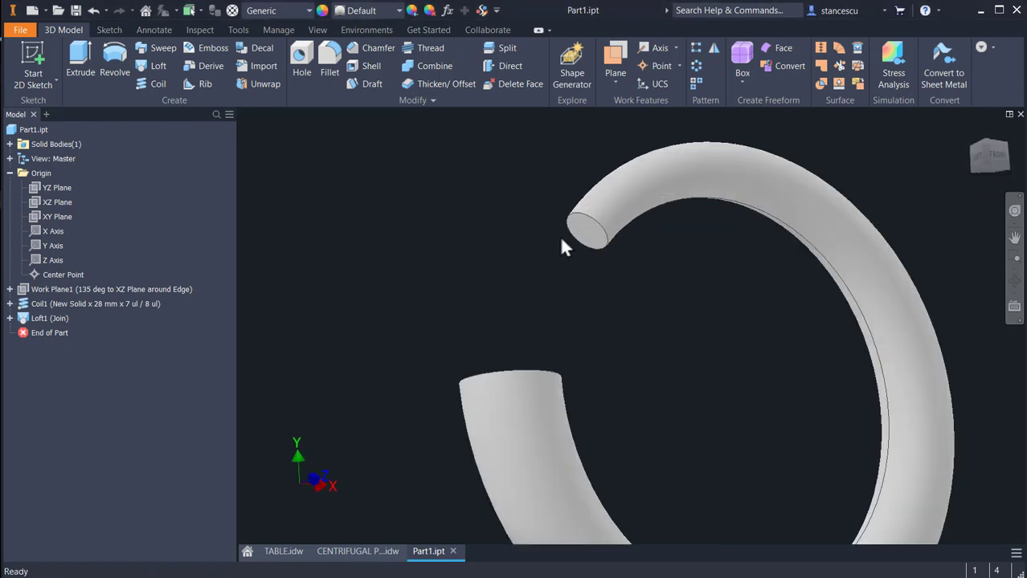
{"action": "left_click", "coordinate": [594, 223]}
{"action": "left_click", "coordinate": [684, 218]}
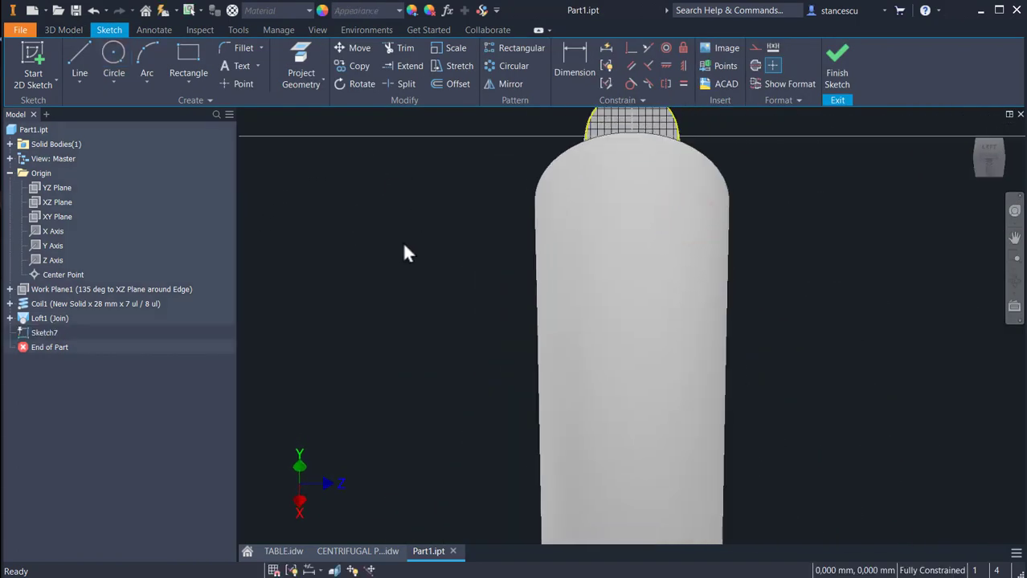
{"action": "key", "text": "F7"}
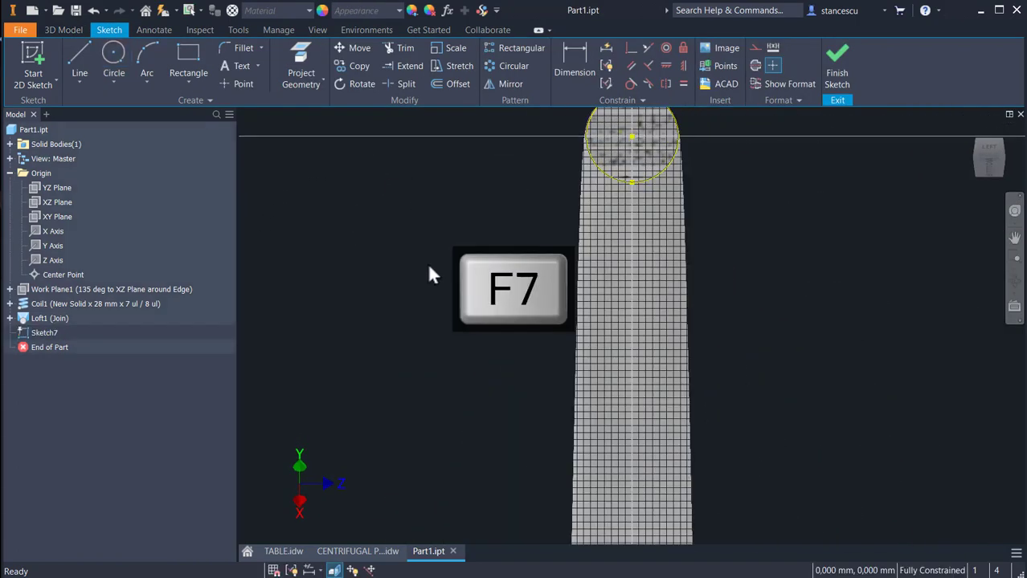
- Draw a 180° center-point arc along the lower half of the end face's circular edge, centred on that circle
{"action": "left_click", "coordinate": [148, 88]}
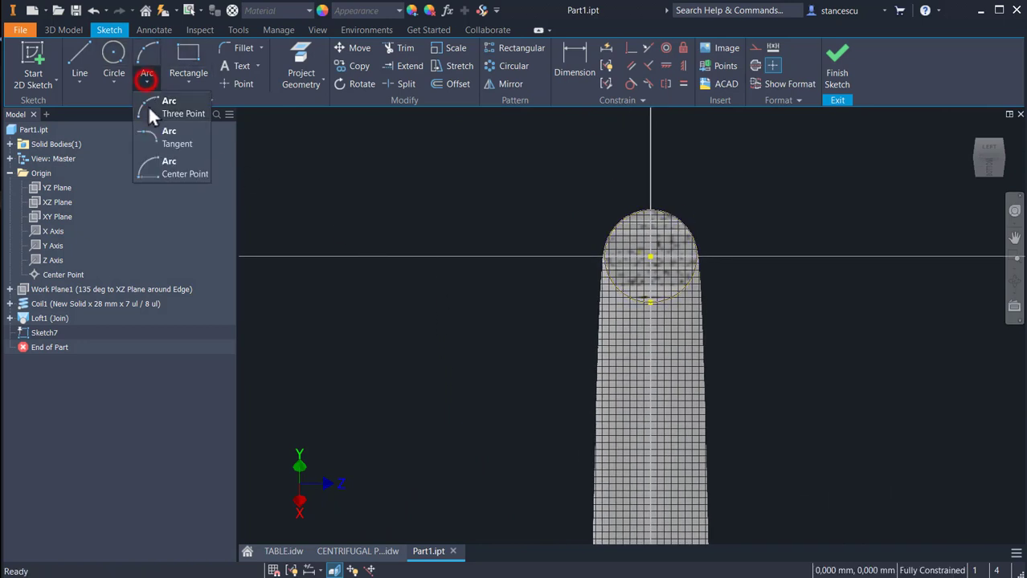
{"action": "left_click", "coordinate": [167, 170]}
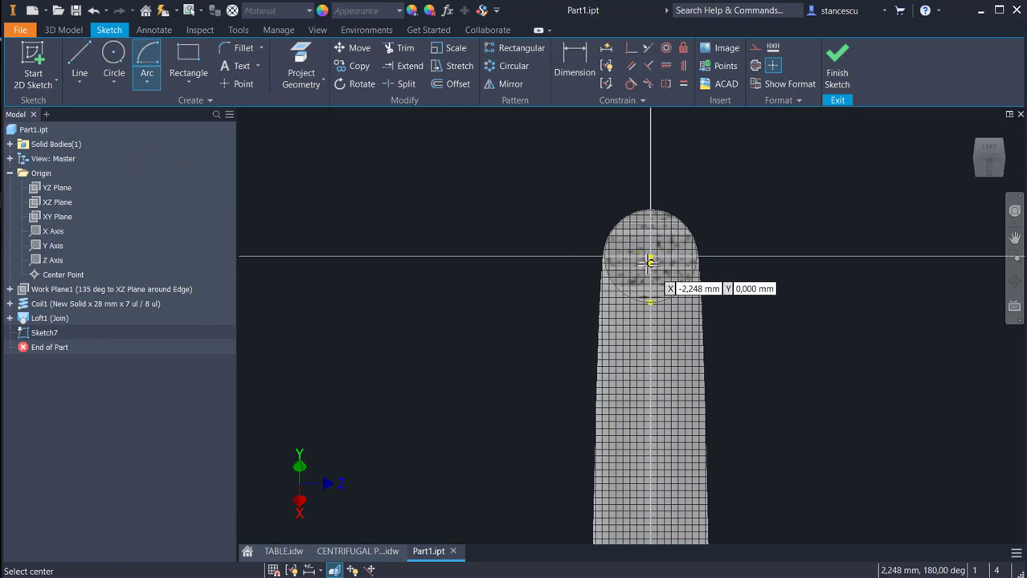
{"action": "left_click", "coordinate": [650, 255]}
{"action": "left_click", "coordinate": [696, 255]}
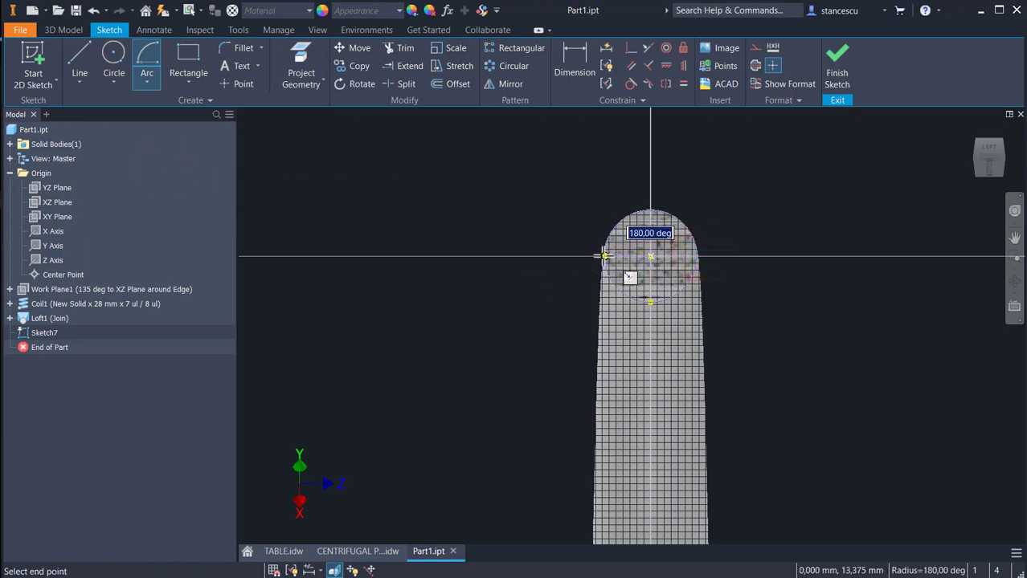
{"action": "left_click", "coordinate": [603, 256]}
- Close the semicircle with a straight line across its diameter, joining both arc endpoints
{"action": "left_click", "coordinate": [79, 57]}
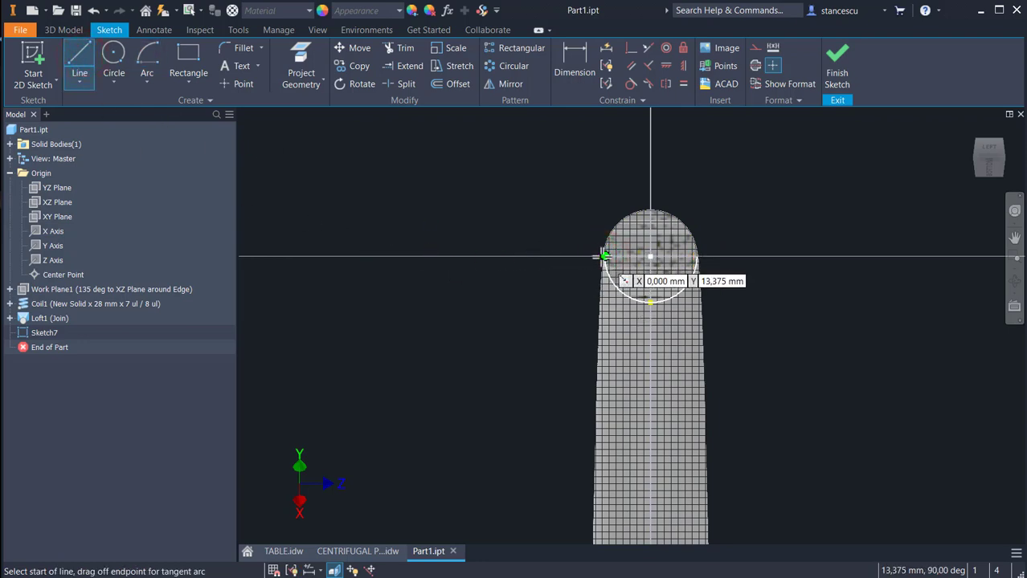
{"action": "left_click", "coordinate": [603, 257]}
{"action": "left_click_drag", "start_coordinate": [604, 257], "coordinate": [694, 256]}
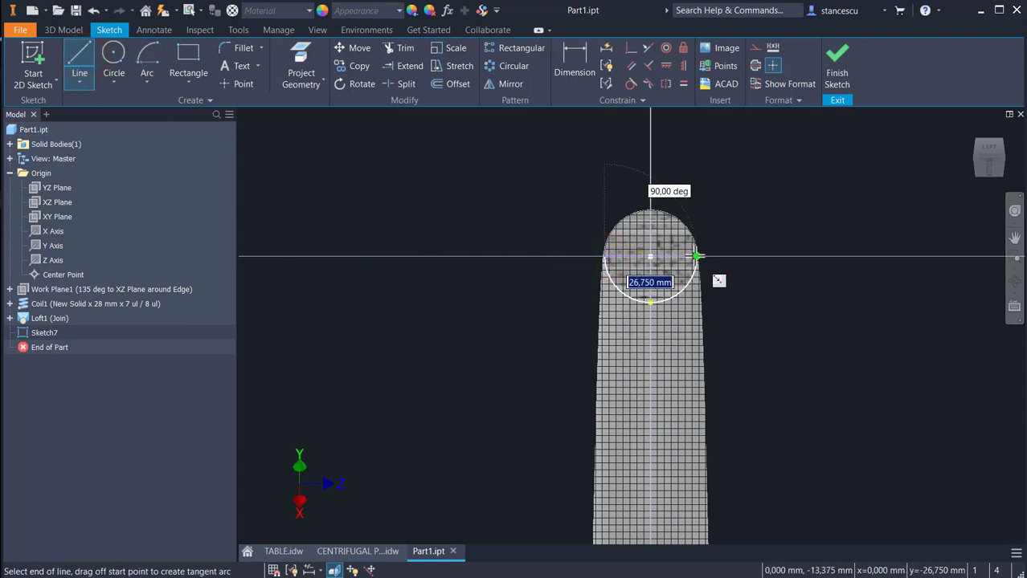
{"action": "key", "text": "Escape"}
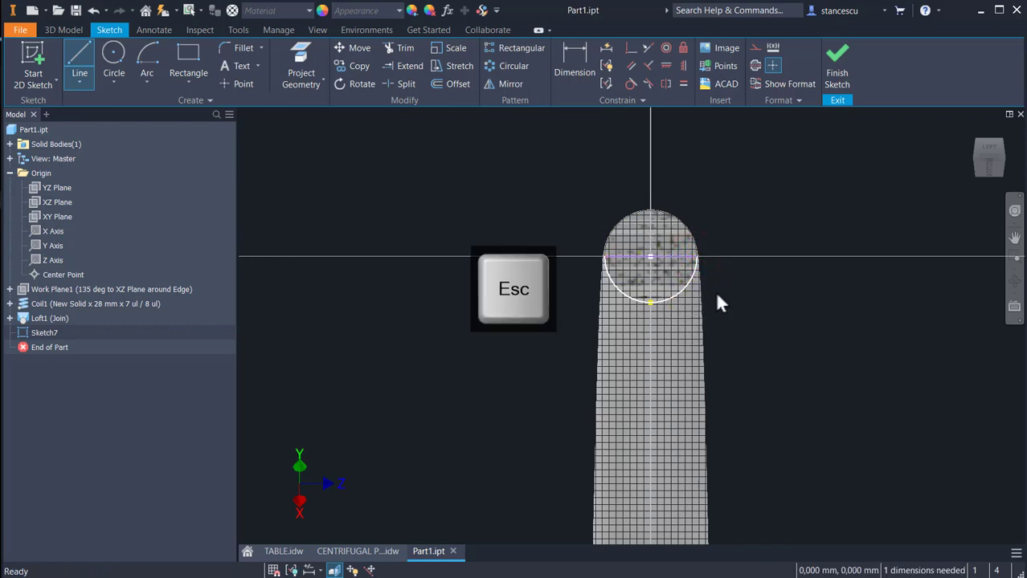
- Convert the semicircle's closing line to a centerline and finish the sketch
{"action": "left_click", "coordinate": [677, 258]}
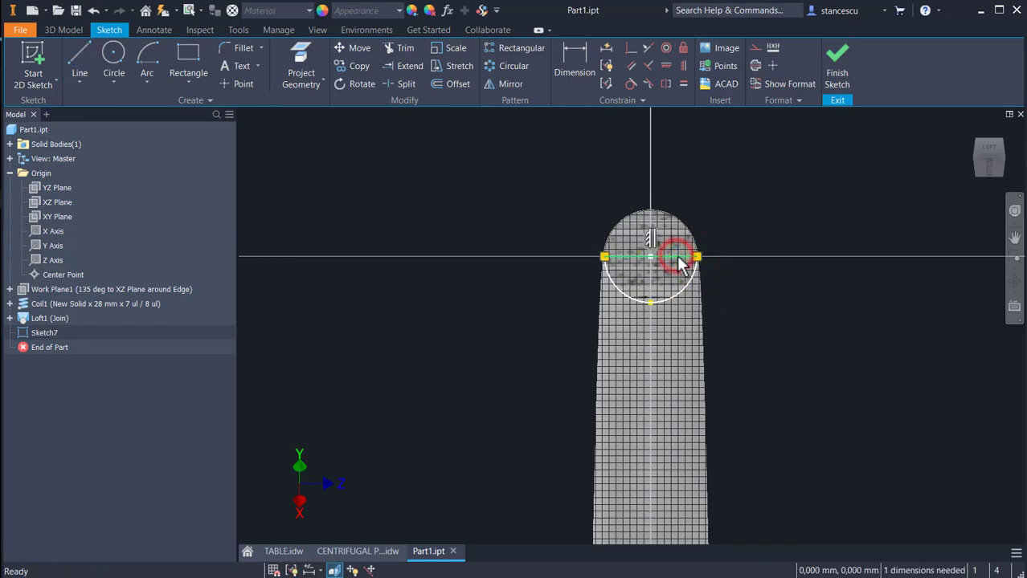
{"action": "right_click", "coordinate": [669, 265]}
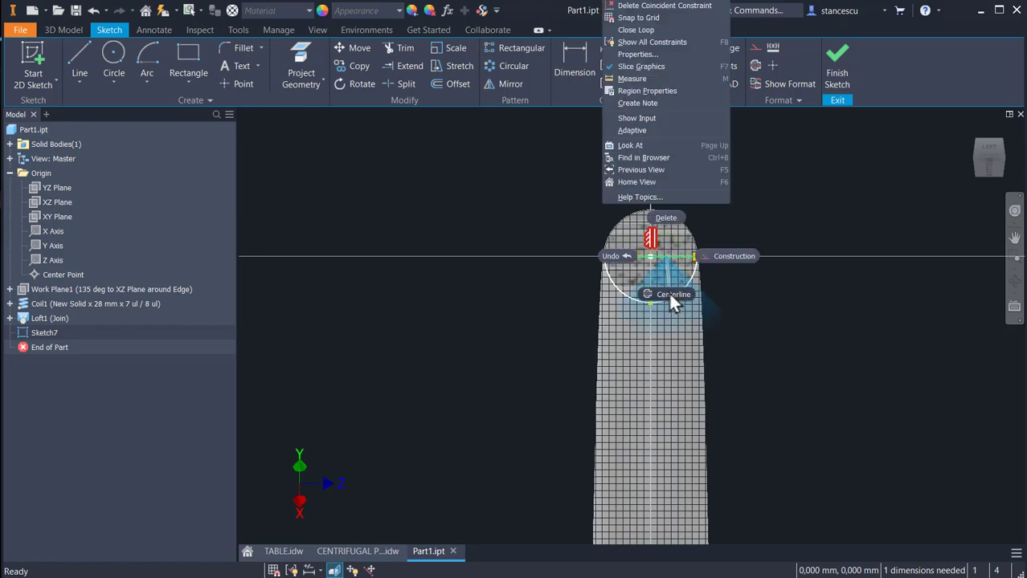
{"action": "left_click", "coordinate": [673, 296]}
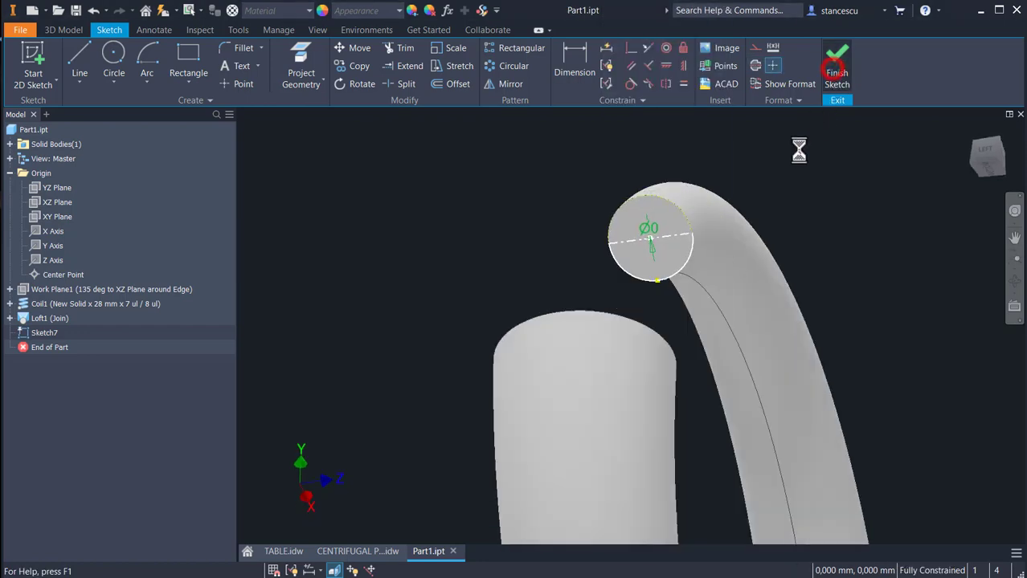
{"action": "right_click_drag", "start_coordinate": [455, 271], "coordinate": [293, 201]}
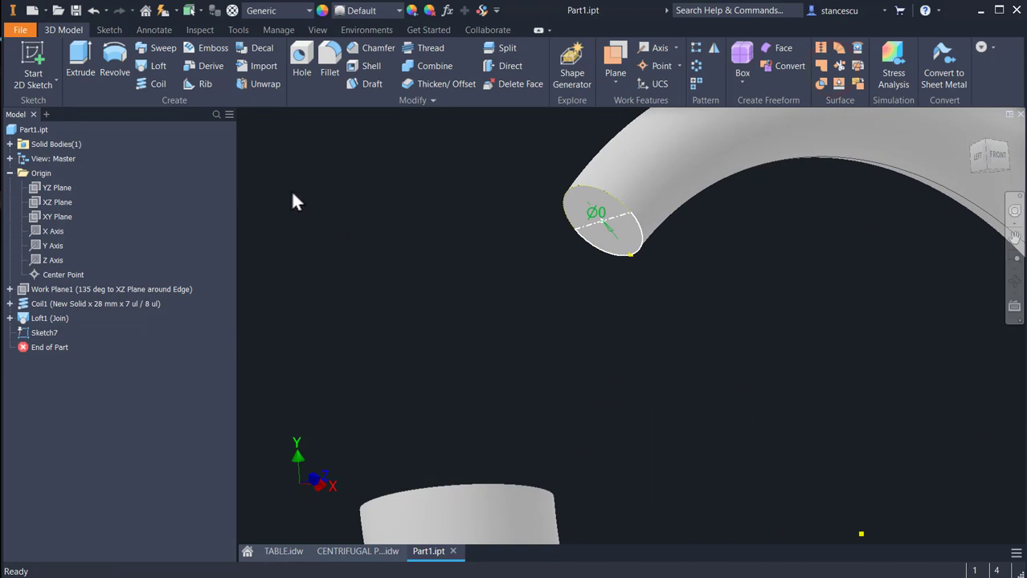
- Revolve the semicircle 360° about its centerline, joined to the body, to round off the channel's narrow end
{"action": "left_click", "coordinate": [116, 57]}
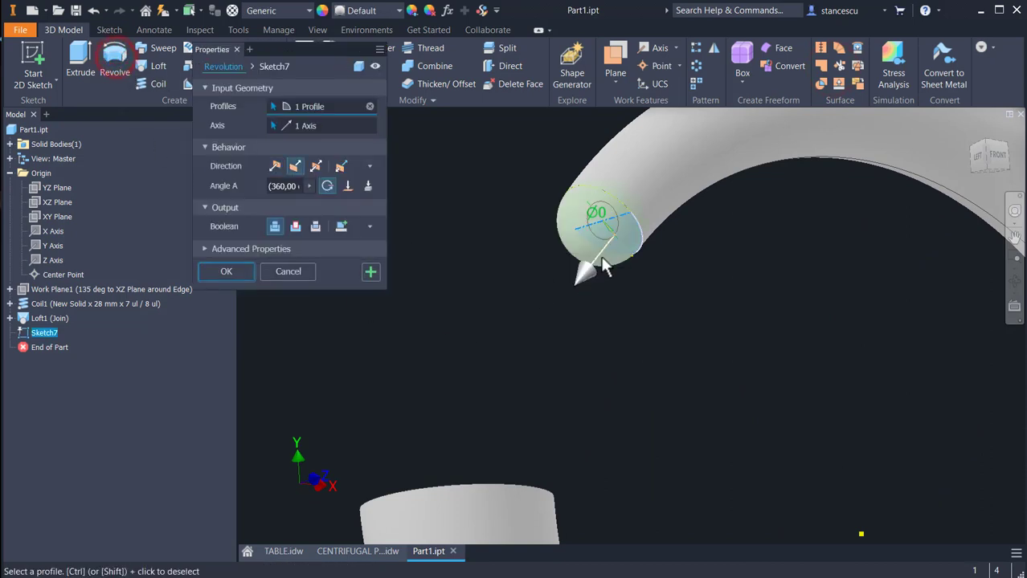
{"action": "left_click", "coordinate": [227, 273]}
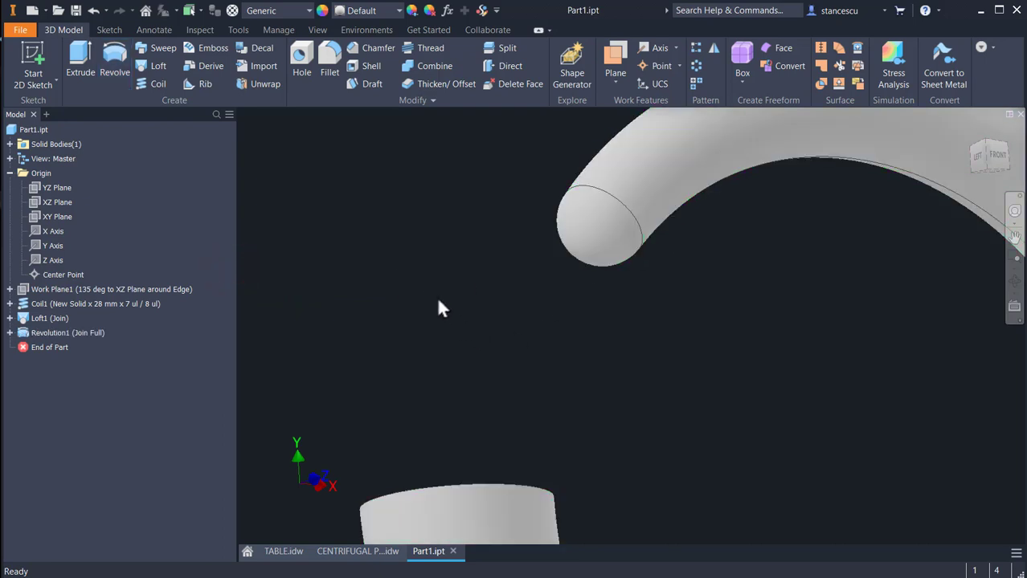
{"action": "key", "text": "F6"}
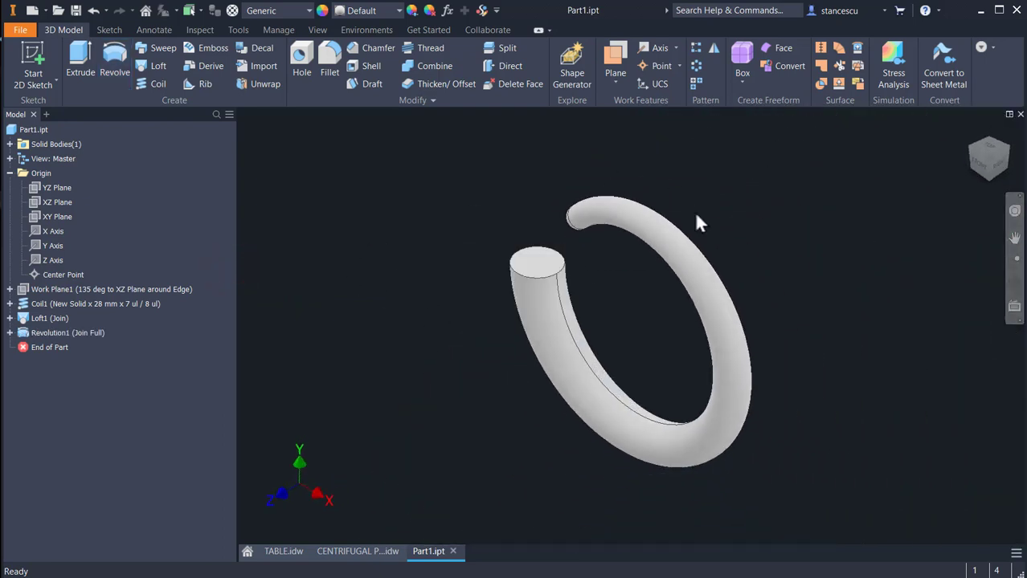
- Examine the dimensions of section A-A and the front view in the CENTRIFUGAL PUMP BODY drawing
{"action": "left_click", "coordinate": [349, 554]}
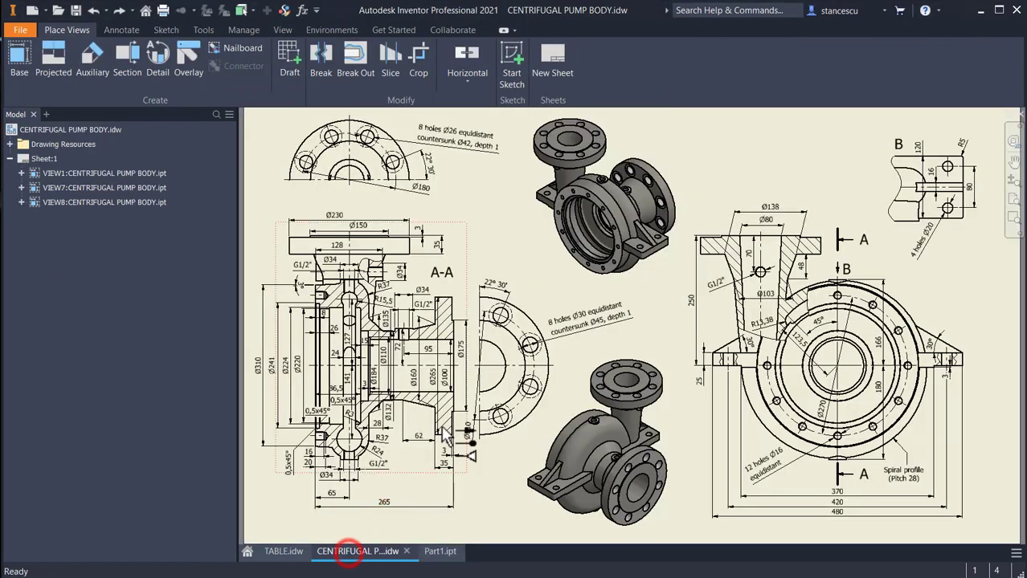
{"action": "scroll", "coordinate": [420, 452], "scroll_direction": "up", "scroll_amount": 3}
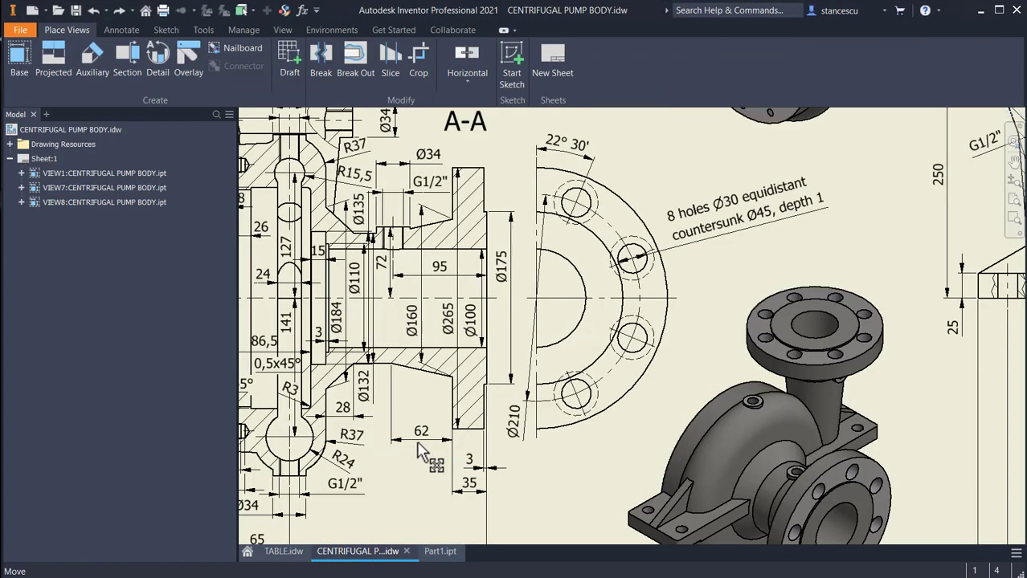
{"action": "middle_click_drag", "start_coordinate": [419, 452], "coordinate": [587, 422]}
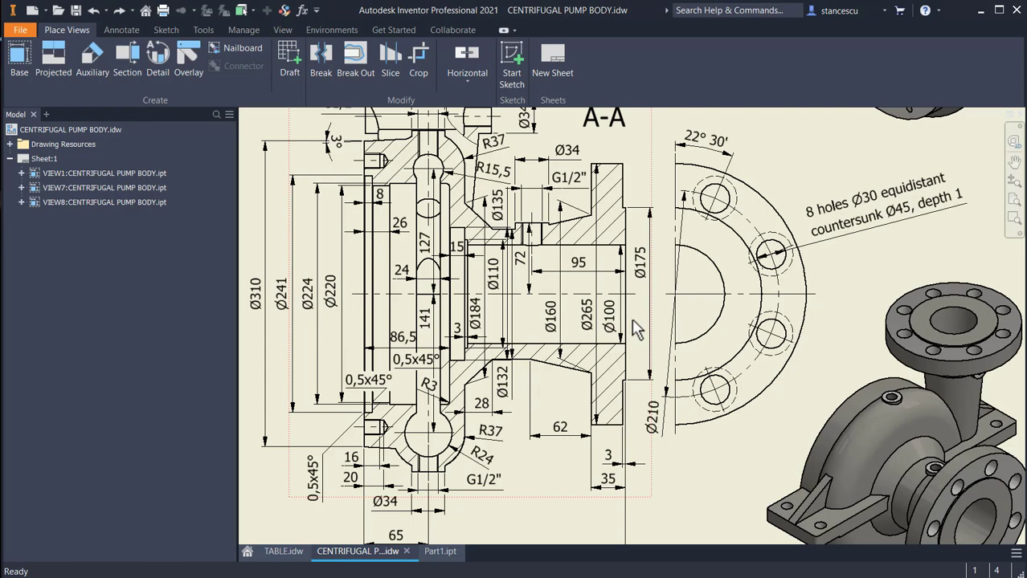
{"action": "scroll", "coordinate": [634, 330], "scroll_direction": "down", "scroll_amount": 3}
{"action": "middle_click_drag", "start_coordinate": [634, 329], "coordinate": [562, 326]}
{"action": "scroll", "coordinate": [596, 321], "scroll_direction": "up", "scroll_amount": 5}
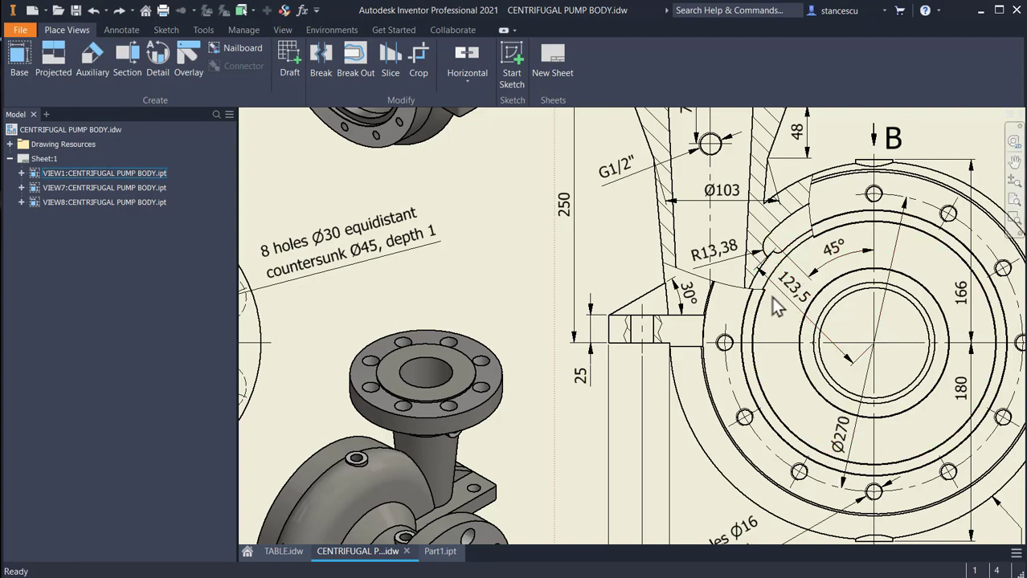
{"action": "scroll", "coordinate": [584, 378], "scroll_direction": "down", "scroll_amount": 3}
{"action": "middle_click_drag", "start_coordinate": [249, 539], "coordinate": [470, 502]}
- Return to Part1.ipt and start a sketch on the XY Plane
{"action": "left_click", "coordinate": [439, 551]}
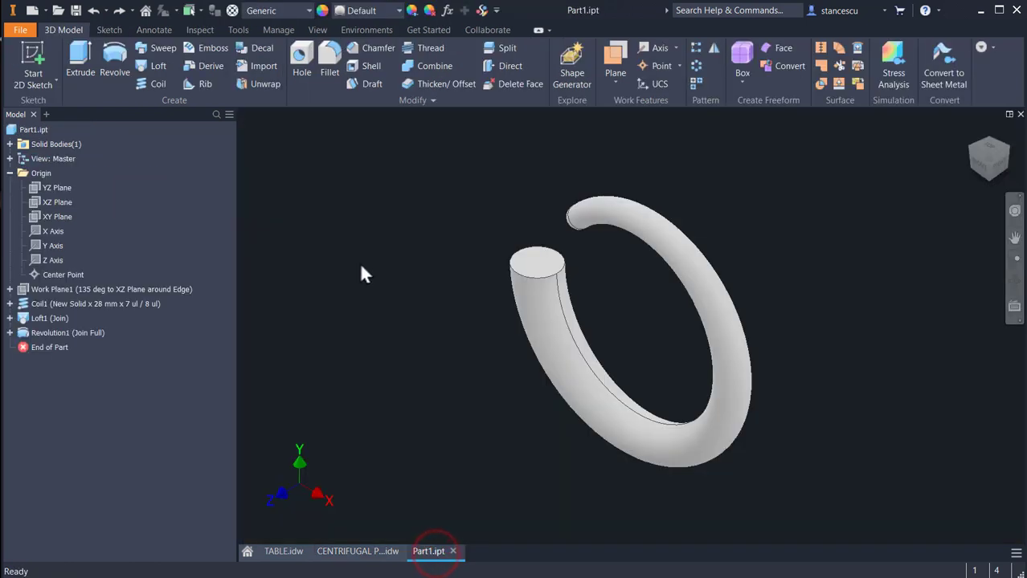
{"action": "left_click", "coordinate": [42, 218]}
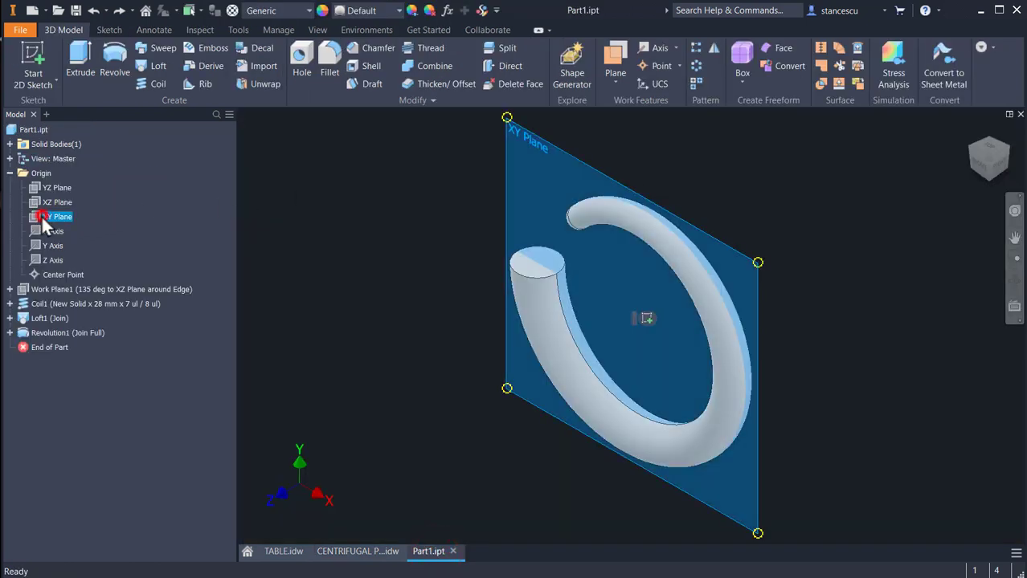
{"action": "key", "text": "s"}
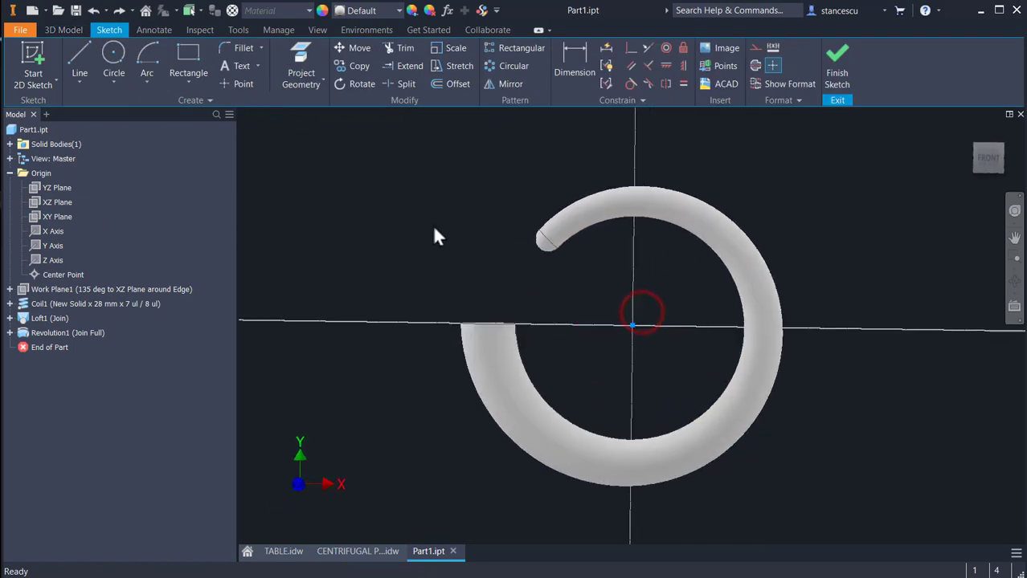
- Sketch a circle centred on the origin with a radius of 123.5 mm
{"action": "left_click", "coordinate": [109, 67]}
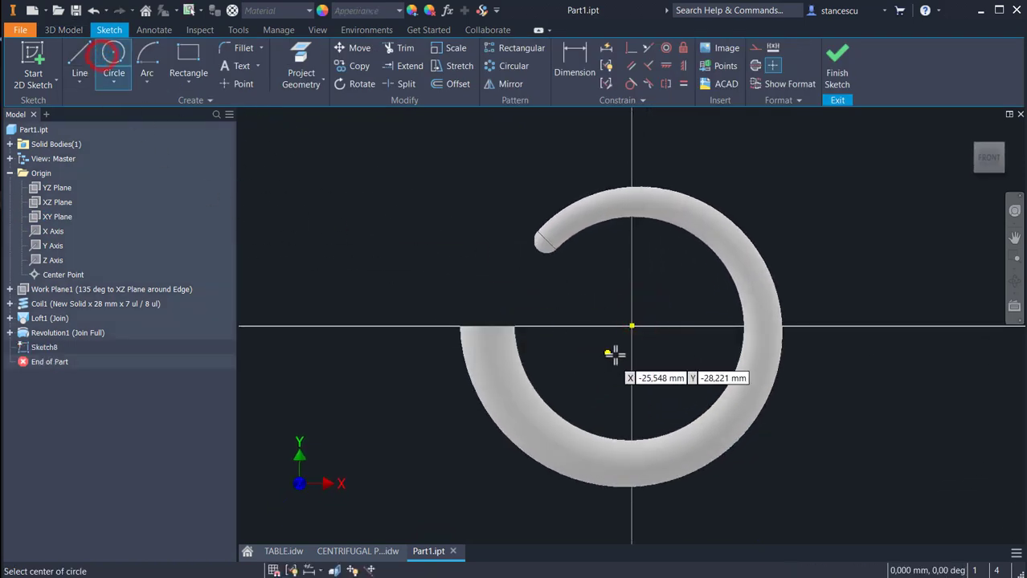
{"action": "left_click", "coordinate": [632, 326]}
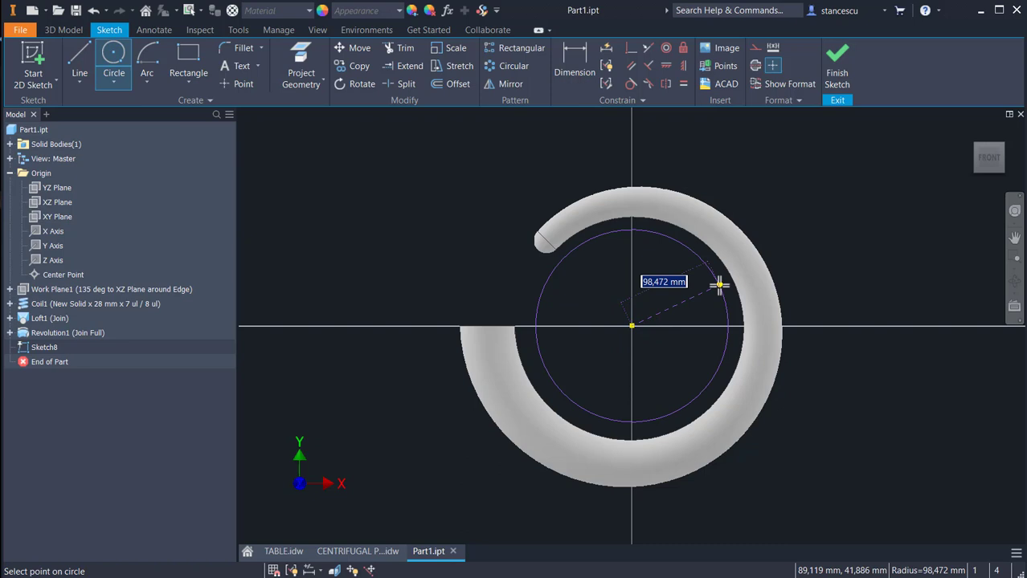
{"action": "type", "text": "123,5"}
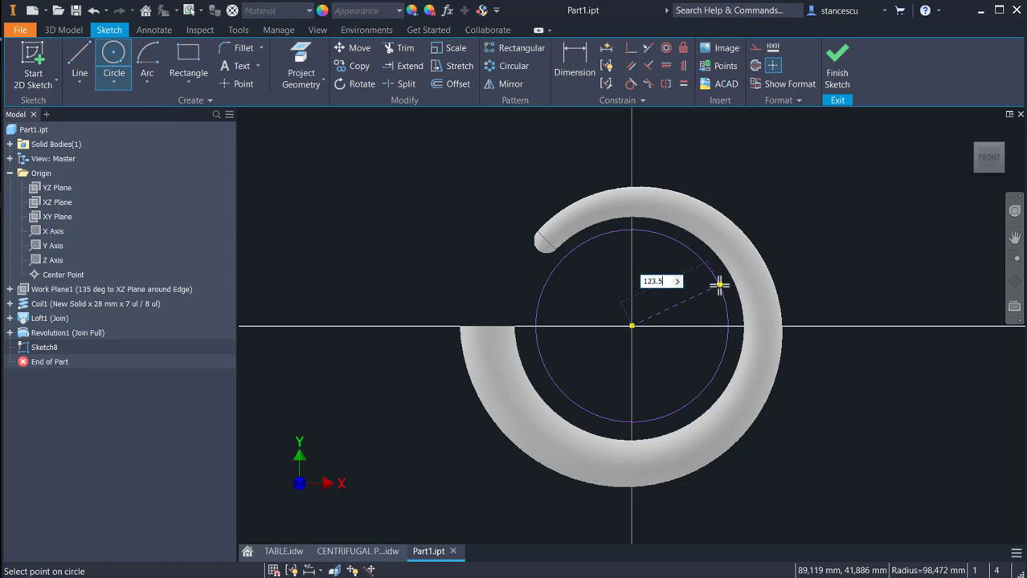
{"action": "key", "text": "Return"}
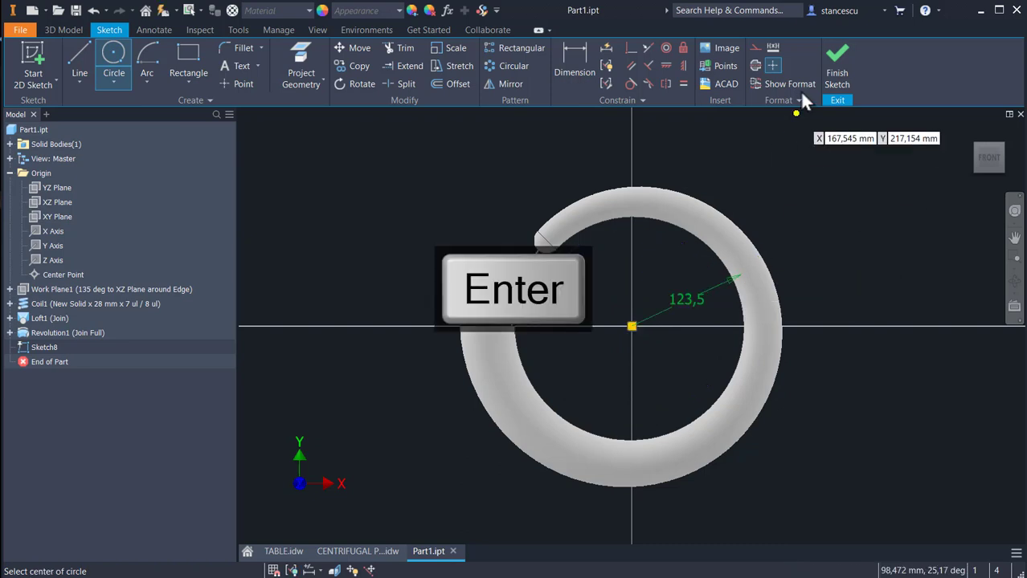
- Finish the circle sketch and extrude it symmetrically about the sketch plane by 24 mm, joined to the channel body
{"action": "left_click", "coordinate": [836, 60]}
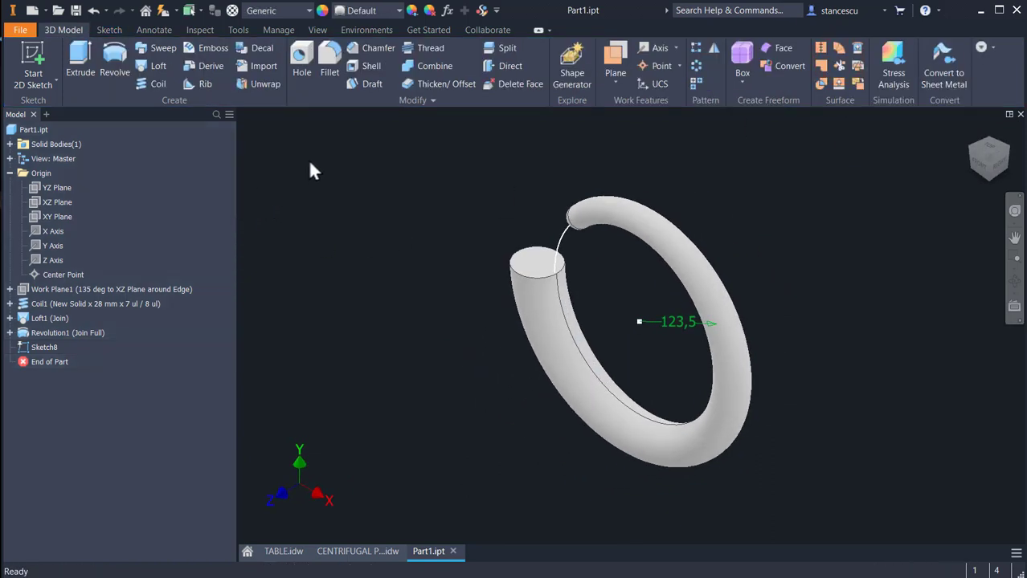
{"action": "left_click", "coordinate": [83, 74]}
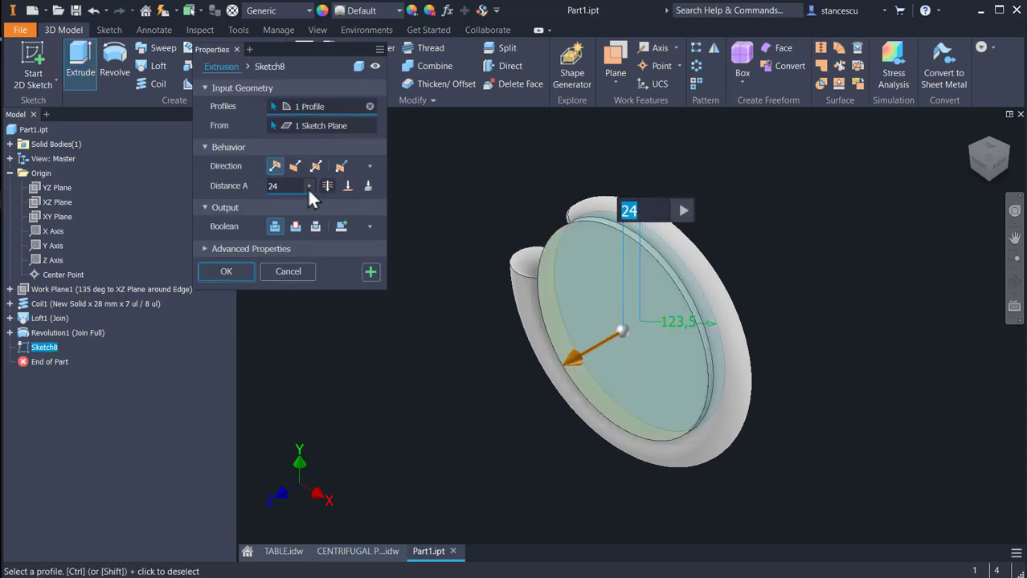
{"action": "left_click", "coordinate": [315, 166]}
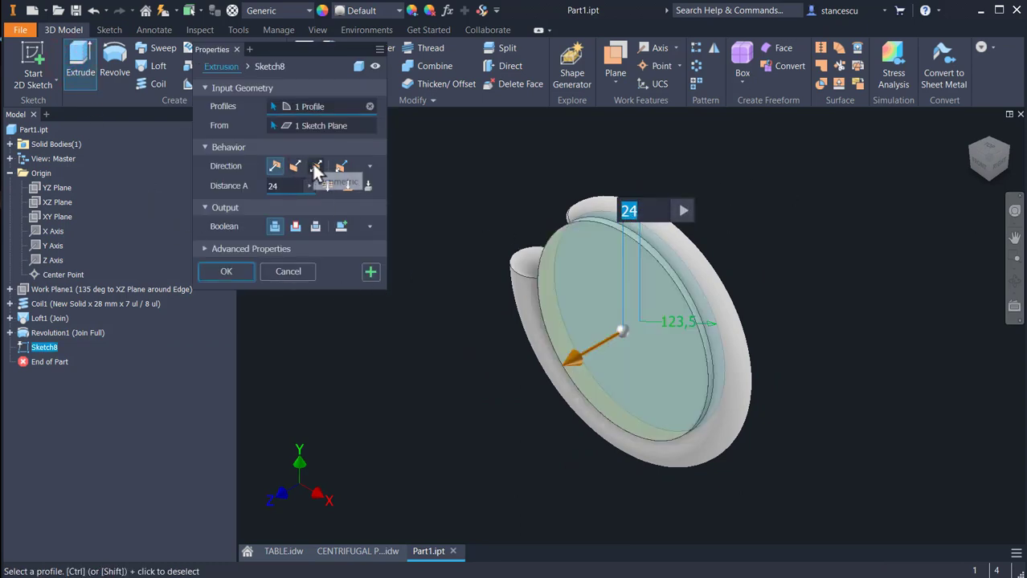
{"action": "left_click", "coordinate": [229, 269]}
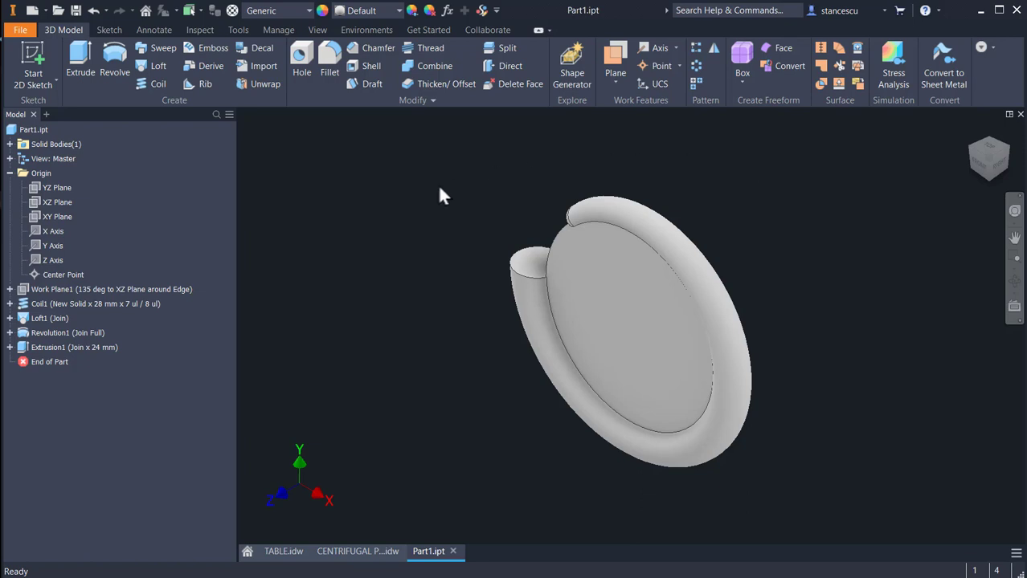
- Move the solid body with offsets of 0 mm in X, 0 mm in Y and -200 mm in Z
{"action": "left_click", "coordinate": [404, 97]}
{"action": "left_click", "coordinate": [327, 120]}
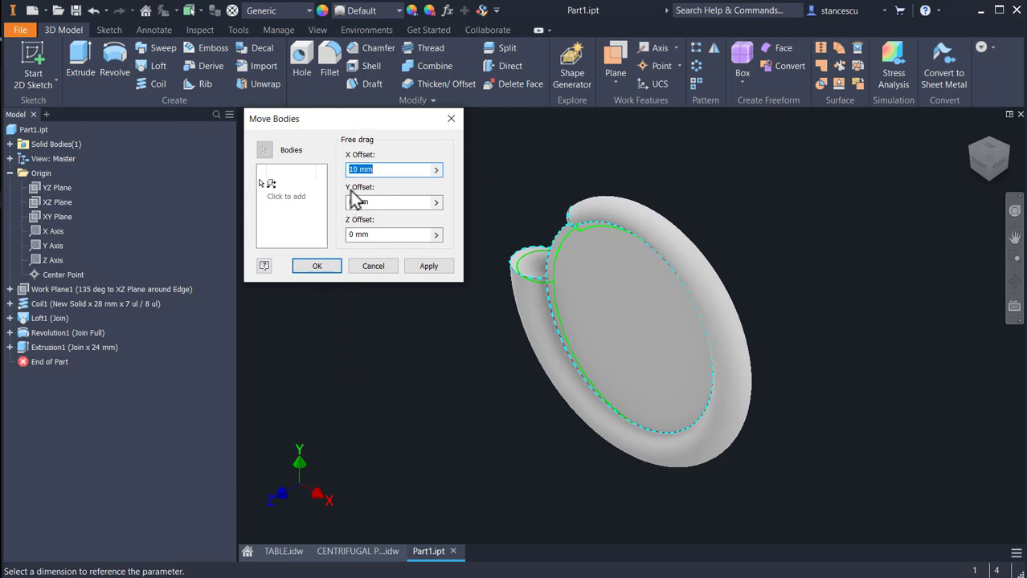
{"action": "left_click", "coordinate": [380, 239]}
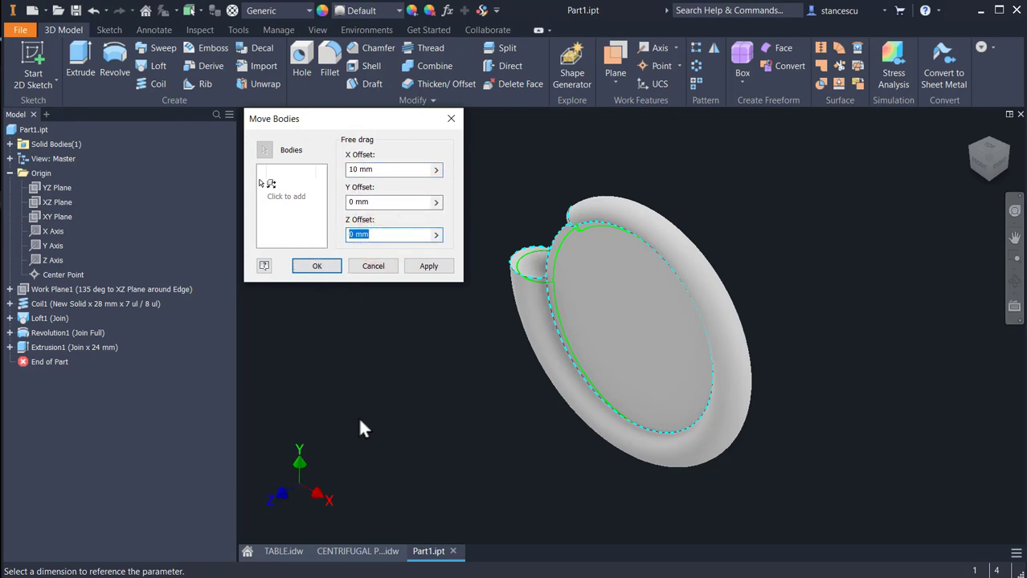
{"action": "type", "text": "200"}
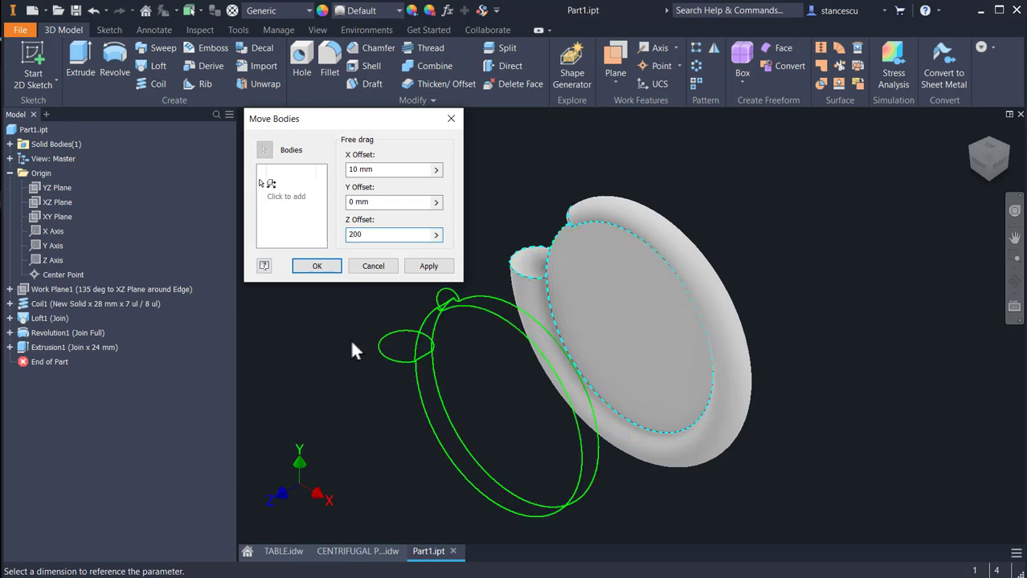
{"action": "key", "text": "Home"}
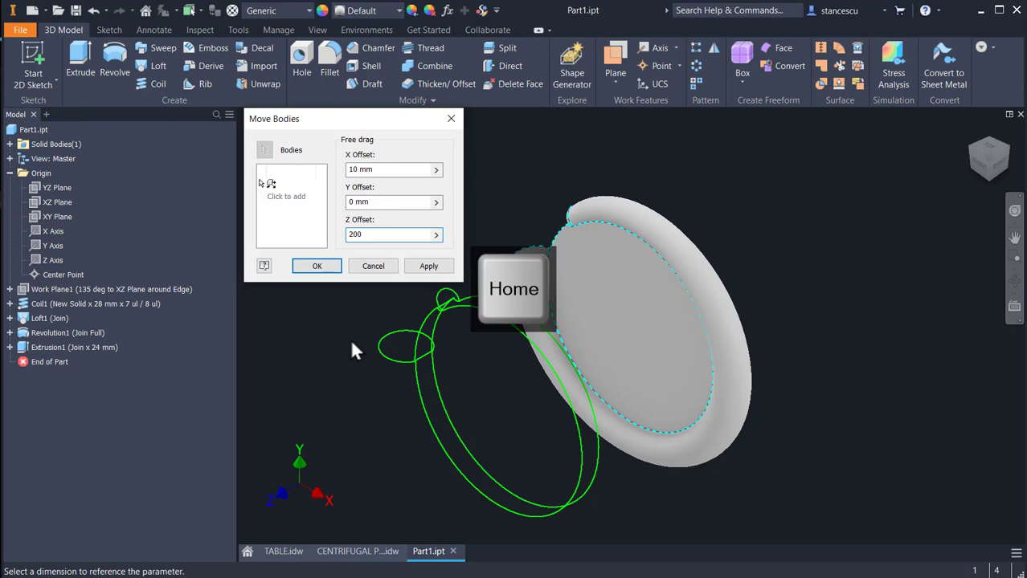
{"action": "type", "text": "-"}
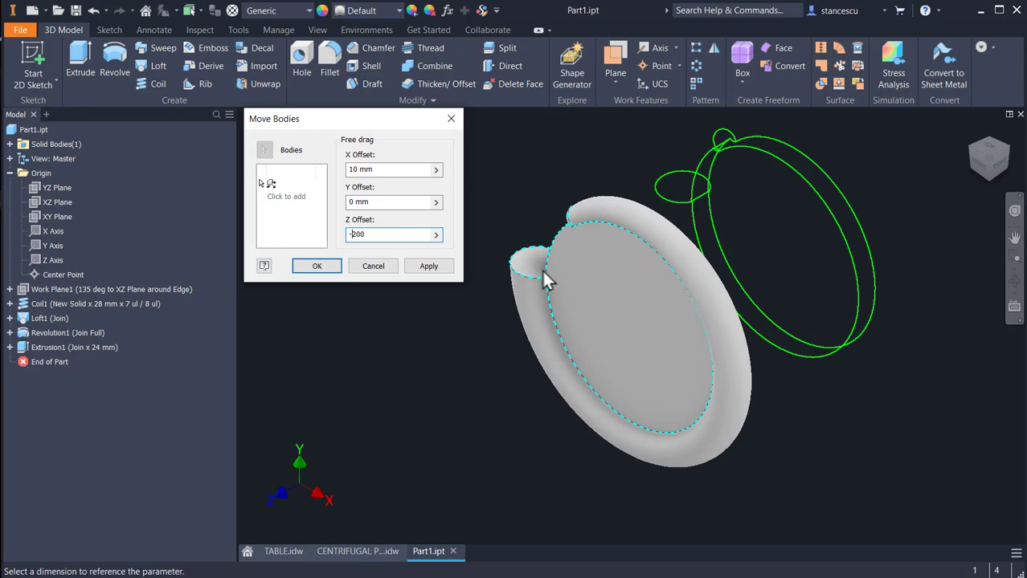
{"action": "left_click", "coordinate": [390, 165]}
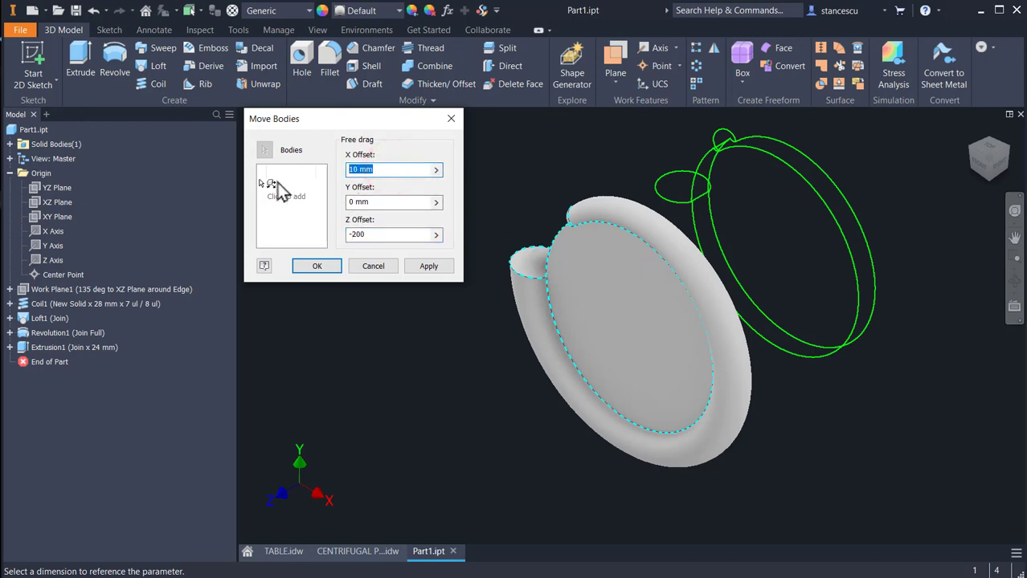
{"action": "type", "text": "0"}
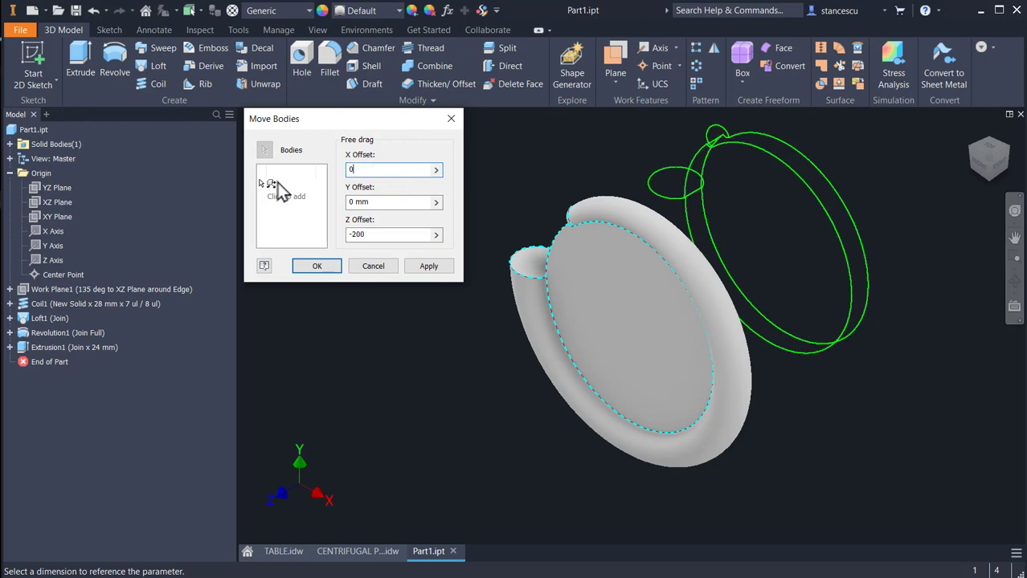
{"action": "left_click", "coordinate": [319, 268]}
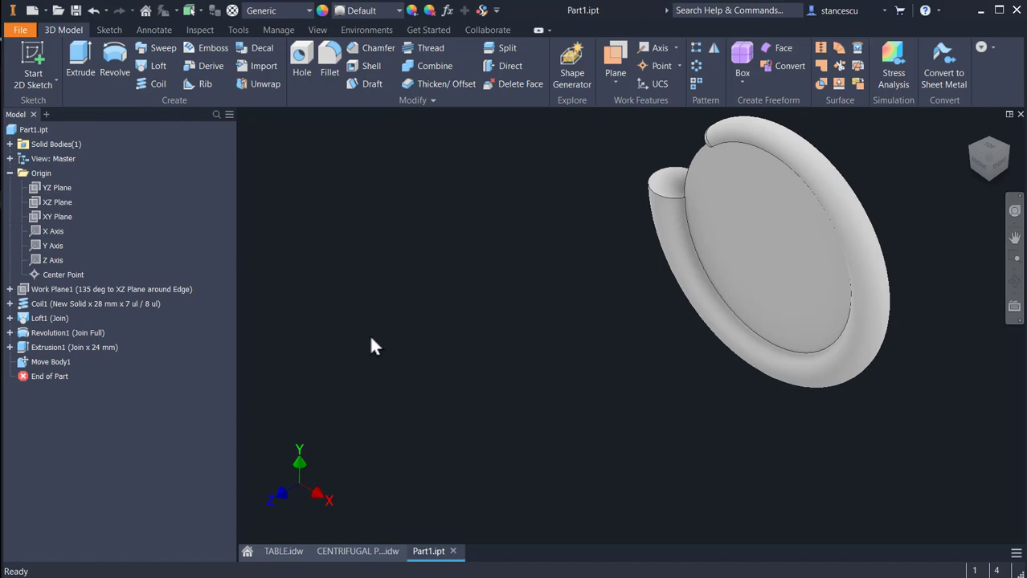
- Examine the outer wall profile in section A-A and the front view of the CENTRIFUGAL PUMP BODY drawing
{"action": "left_click", "coordinate": [337, 552]}
{"action": "mouse_move", "coordinate": [427, 433]}
{"action": "middle_mouse_down"}
{"action": "mouse_move", "coordinate": [449, 416]}
{"action": "mouse_move", "coordinate": [444, 424]}
{"action": "middle_mouse_up"}
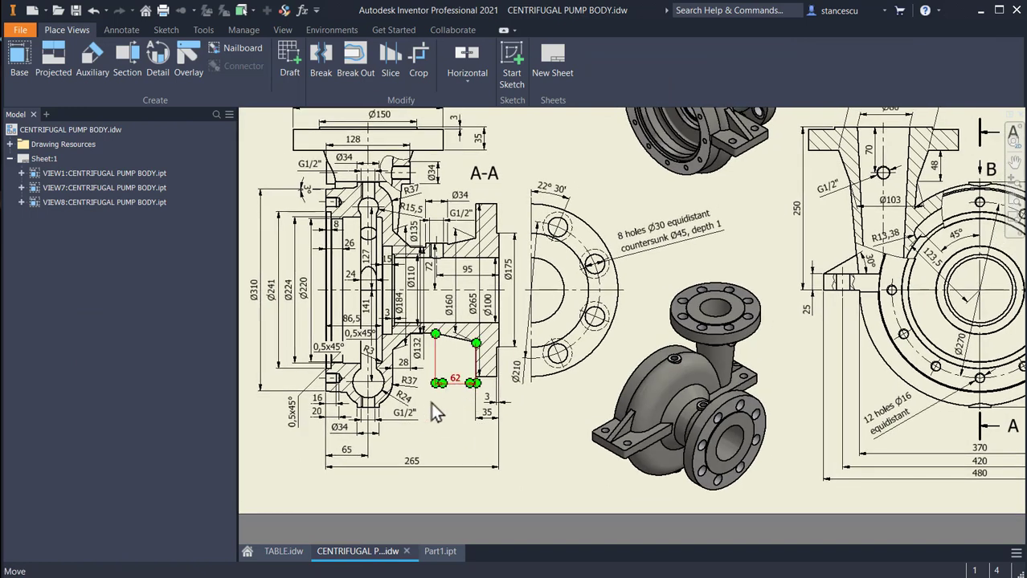
{"action": "scroll", "coordinate": [420, 409], "scroll_direction": "up", "scroll_amount": 3}
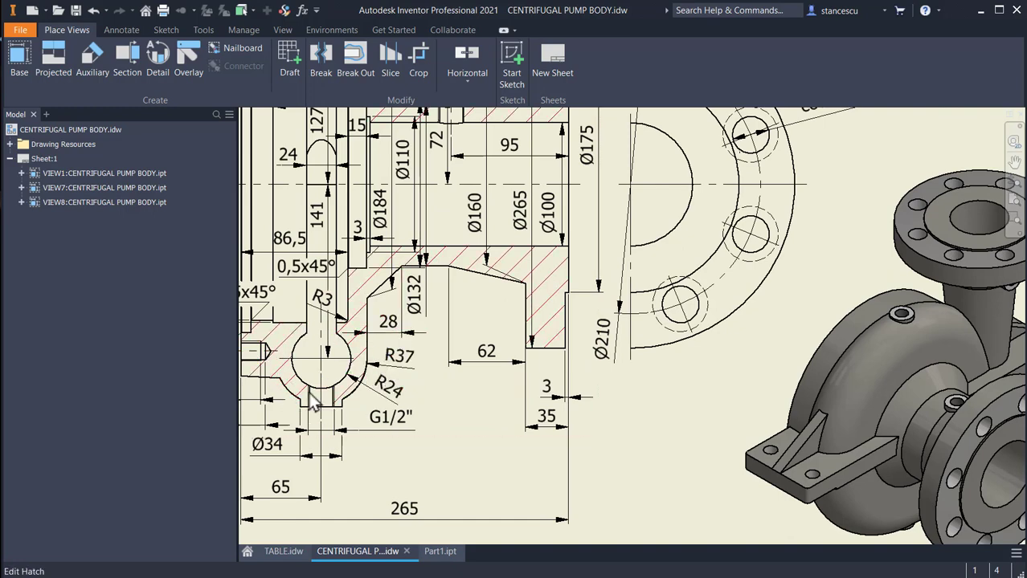
{"action": "scroll", "coordinate": [471, 311], "scroll_direction": "down", "scroll_amount": 4}
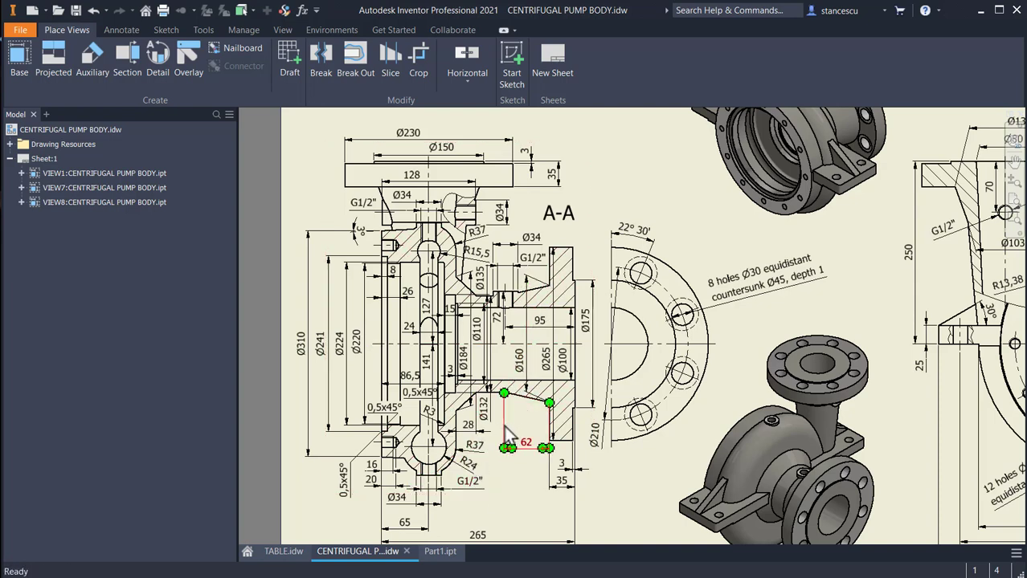
{"action": "mouse_move", "coordinate": [518, 453]}
{"action": "middle_mouse_down"}
{"action": "mouse_move", "coordinate": [416, 430]}
{"action": "mouse_move", "coordinate": [329, 374]}
{"action": "mouse_move", "coordinate": [340, 356]}
{"action": "mouse_move", "coordinate": [312, 367]}
{"action": "middle_mouse_up"}
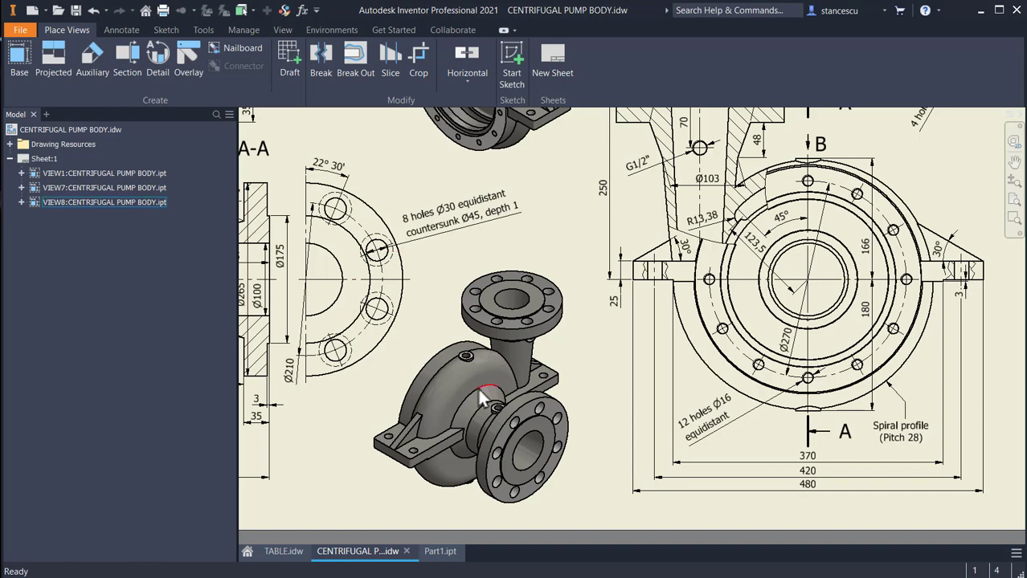
{"action": "scroll", "coordinate": [473, 388], "scroll_direction": "down", "scroll_amount": 3}
{"action": "middle_click_drag", "start_coordinate": [473, 388], "coordinate": [554, 363]}
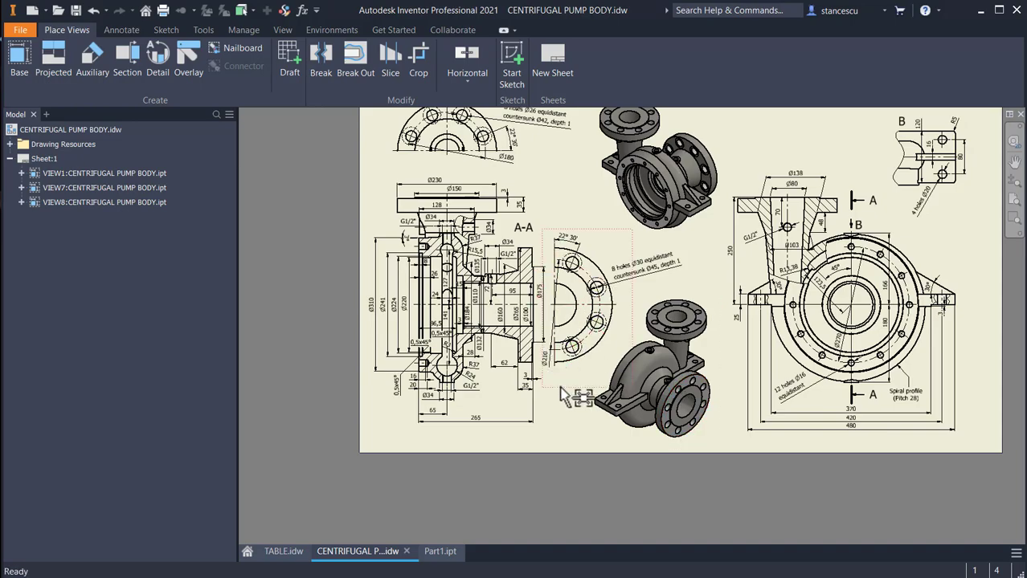
{"action": "key", "text": "Home"}
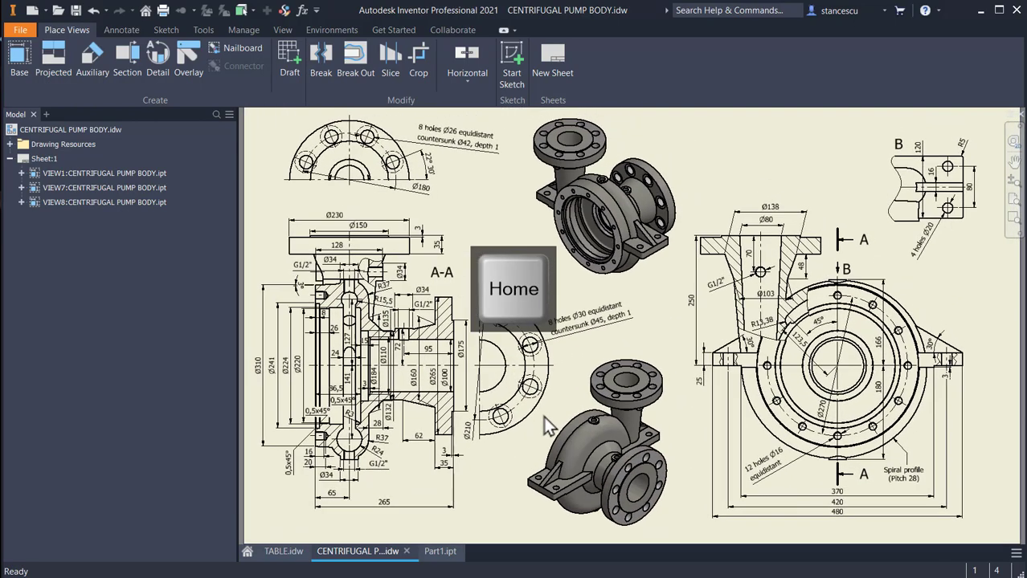
- Return to Part1.ipt and start a sketch on the XZ Plane
{"action": "left_click", "coordinate": [440, 553]}
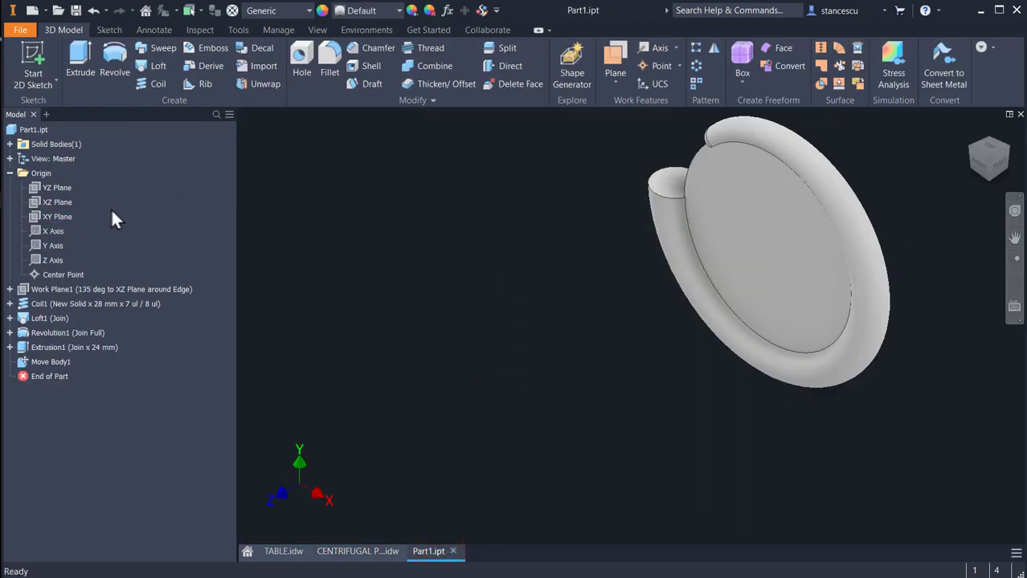
{"action": "left_click", "coordinate": [32, 202]}
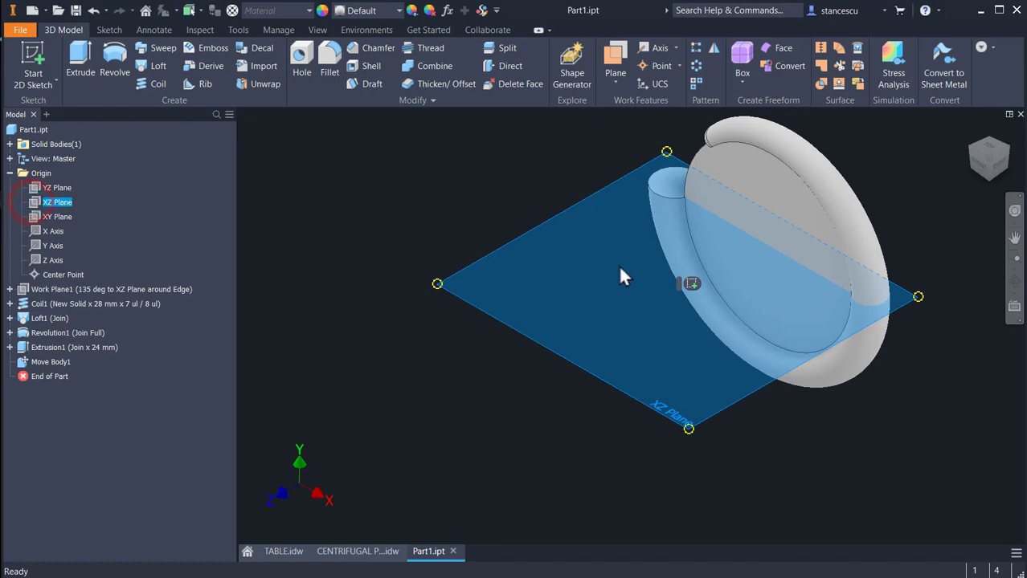
{"action": "left_click", "coordinate": [692, 283]}
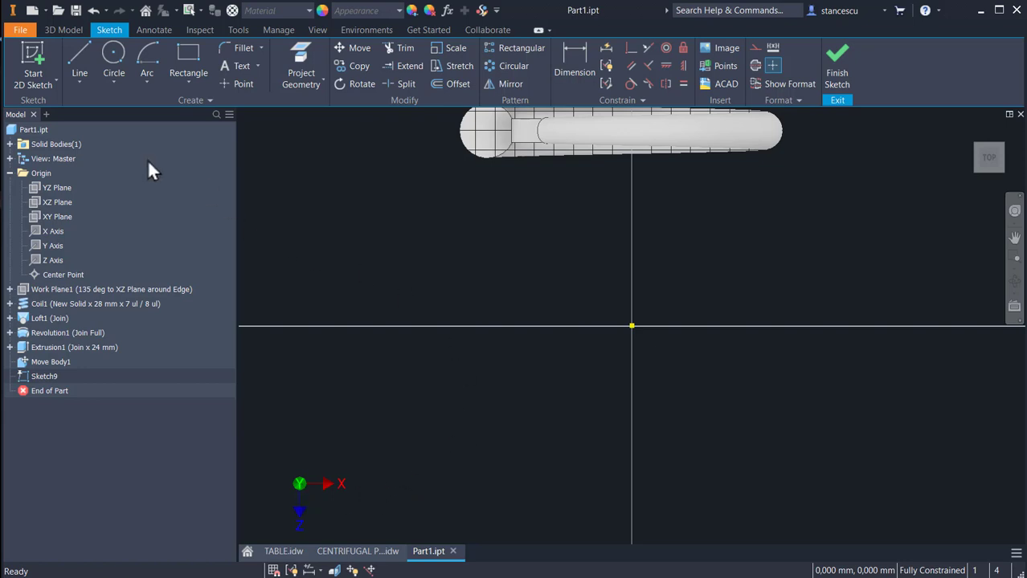
- Sketch a circle with a radius of 37 mm centred on the horizontal axis, on the volute's wide-end side of the origin
{"action": "left_click", "coordinate": [115, 56]}
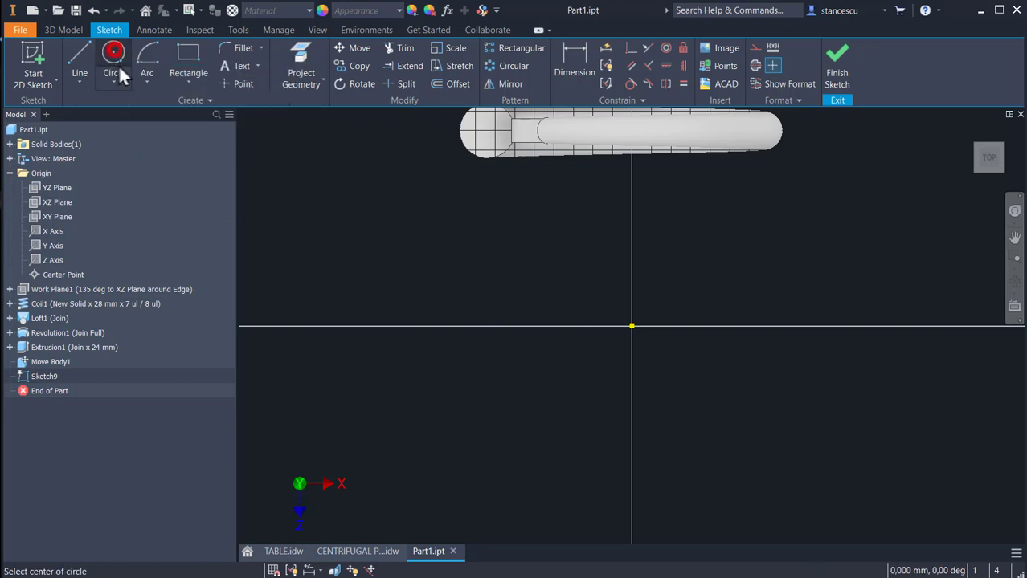
{"action": "left_click", "coordinate": [438, 326]}
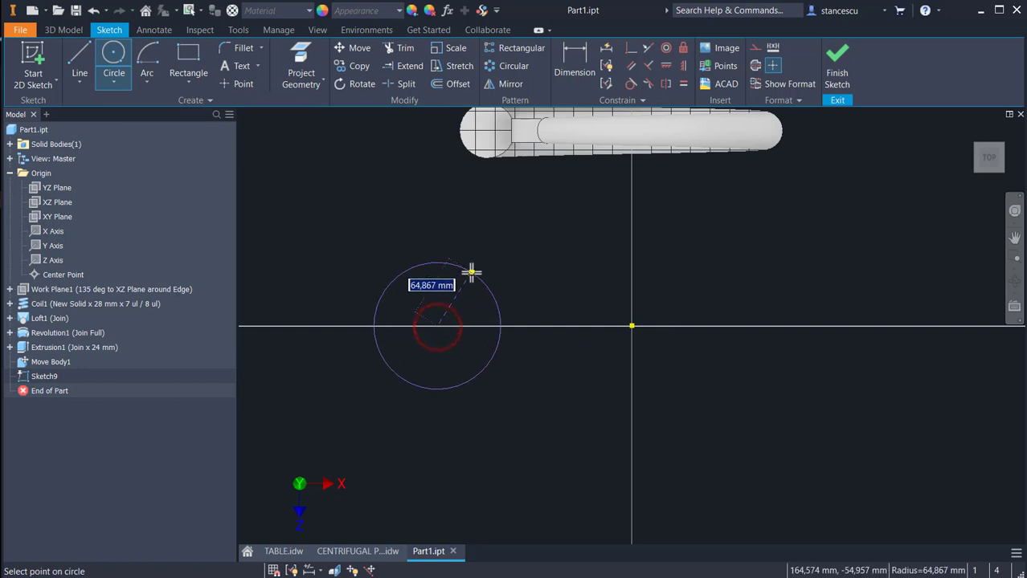
{"action": "type", "text": "3"}
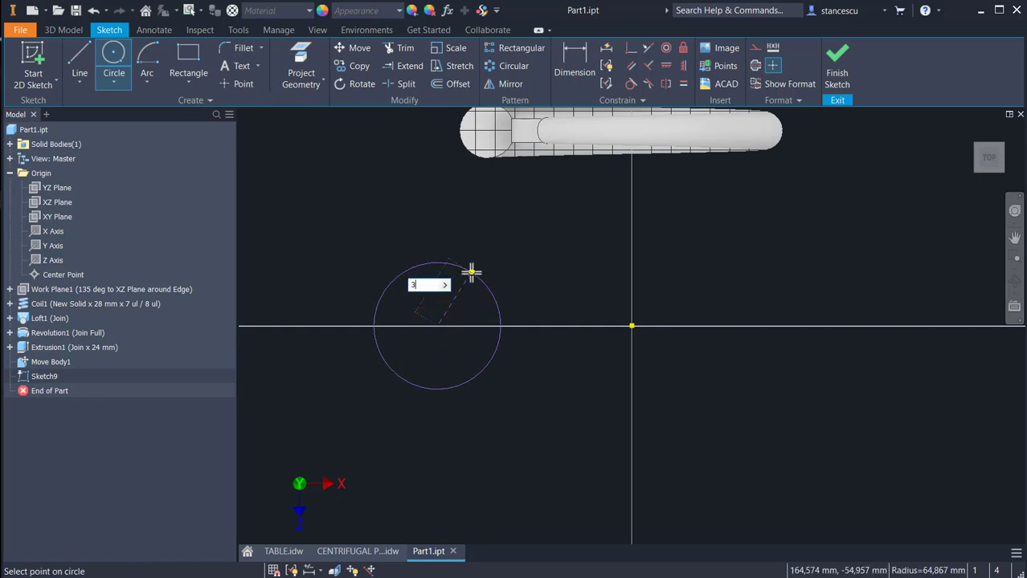
{"action": "type", "text": "7"}
{"action": "key", "text": "Return"}
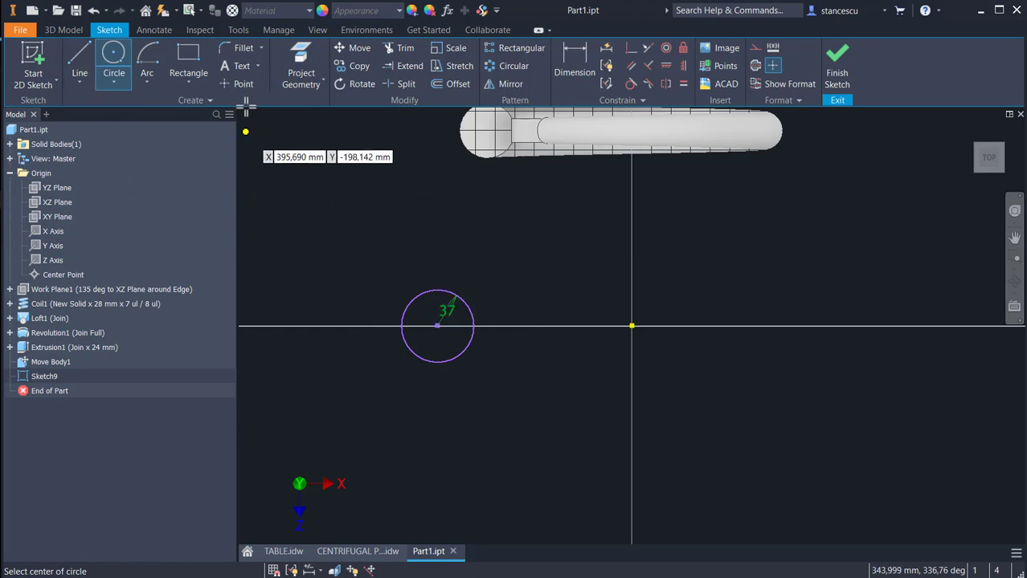
- Dimension the horizontal distance between the circle's centre and the origin as 148 mm
{"action": "left_click", "coordinate": [573, 60]}
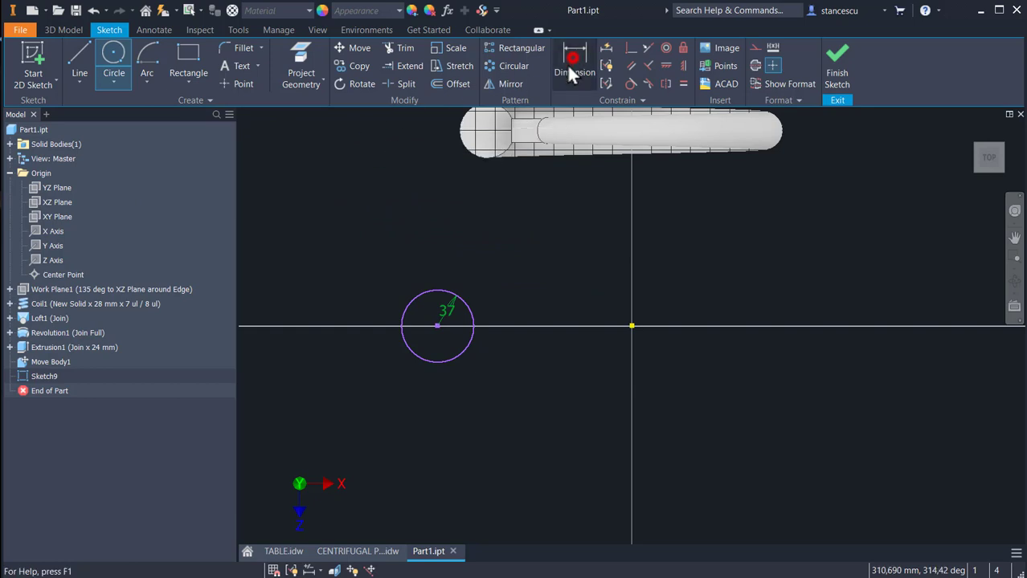
{"action": "left_click", "coordinate": [436, 326]}
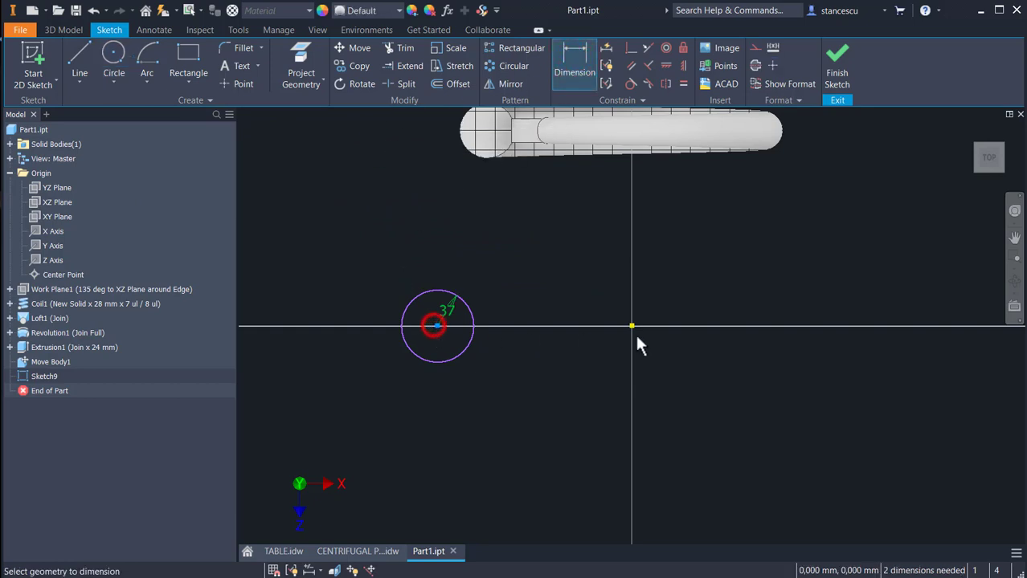
{"action": "left_click", "coordinate": [630, 327]}
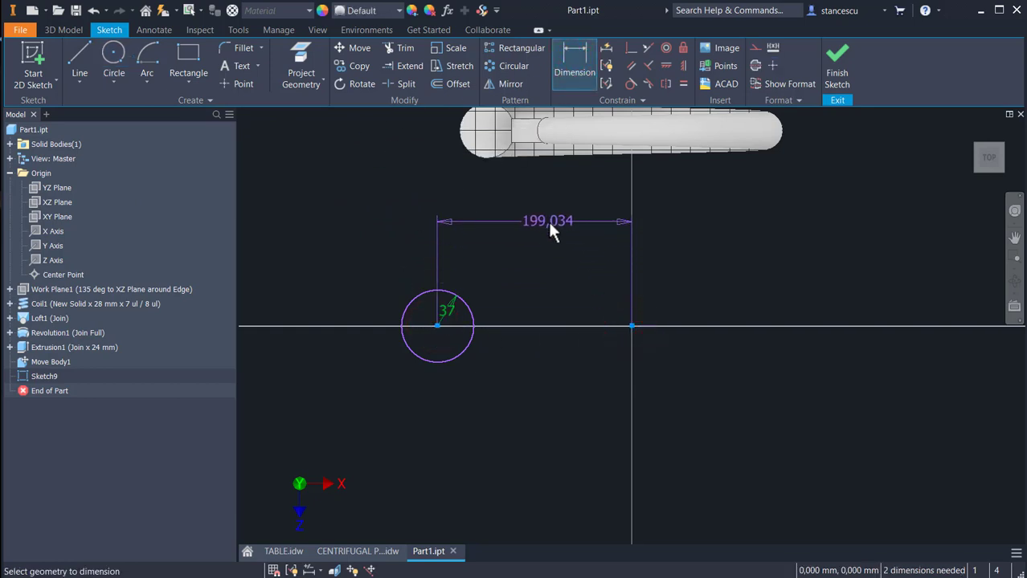
{"action": "left_click", "coordinate": [548, 221]}
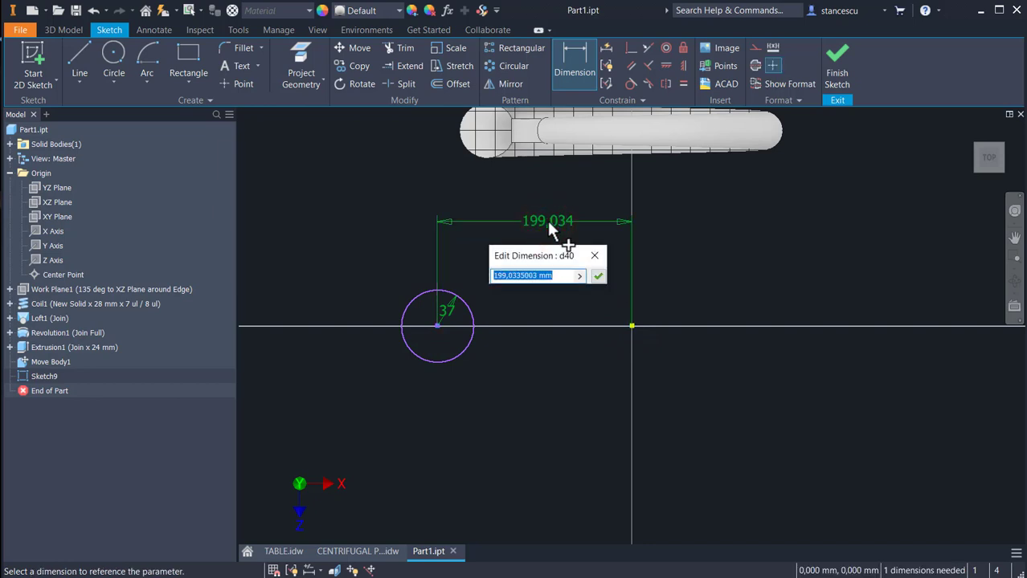
{"action": "type", "text": "1"}
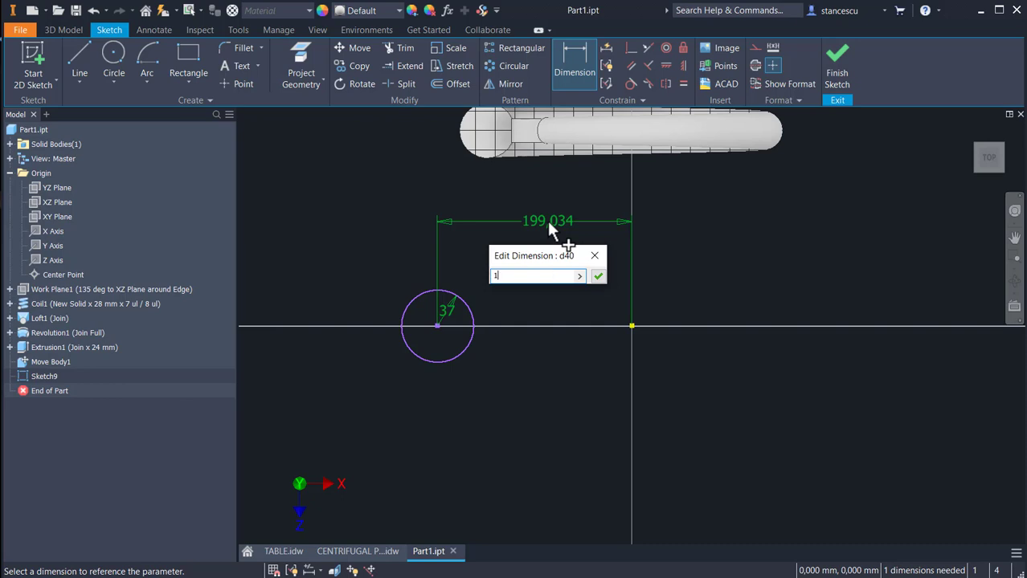
{"action": "type", "text": "48"}
{"action": "key", "text": "Return"}
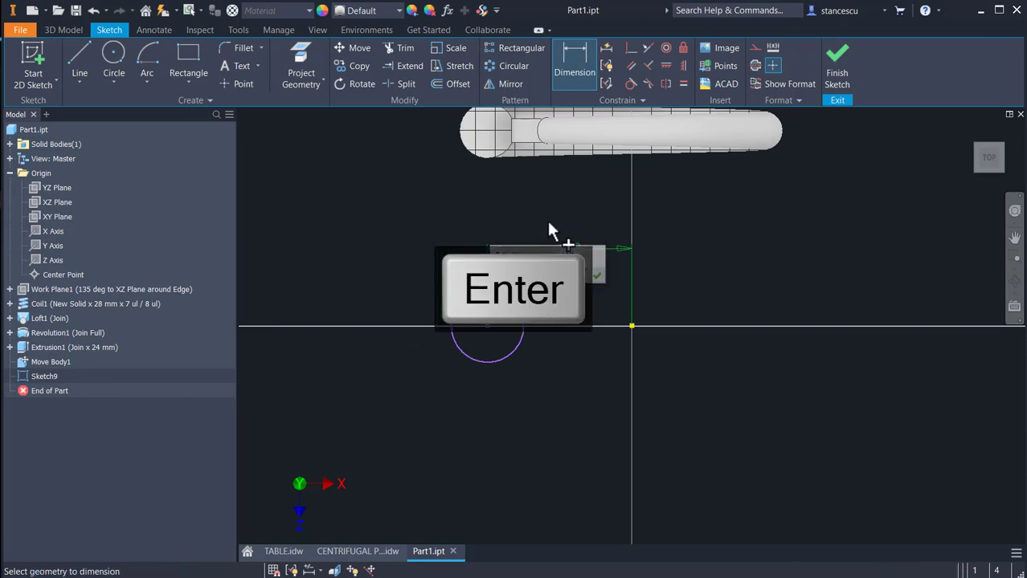
- Draw three connected lines from the circle's two tangent points towards the origin, forming a closed U-shaped profile, and trim away the circle's inner half
{"action": "middle_click_drag", "start_coordinate": [485, 134], "coordinate": [488, 199]}
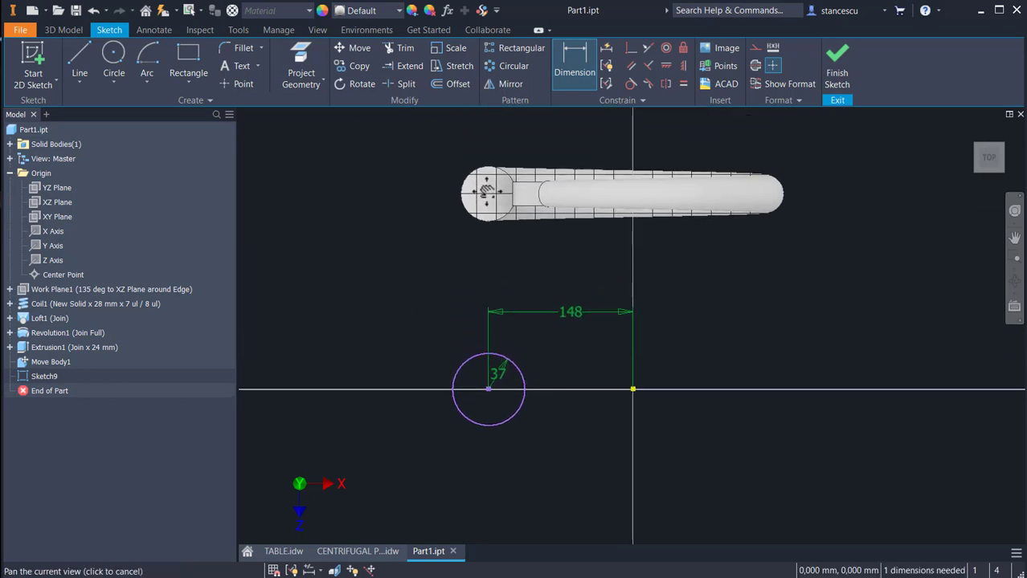
{"action": "key", "text": "Home"}
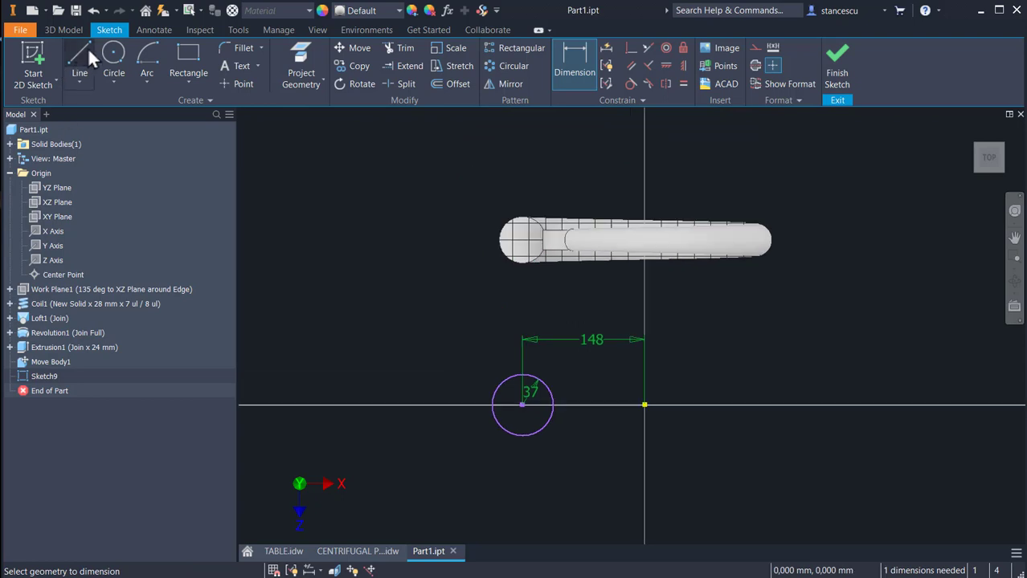
{"action": "left_click", "coordinate": [72, 51]}
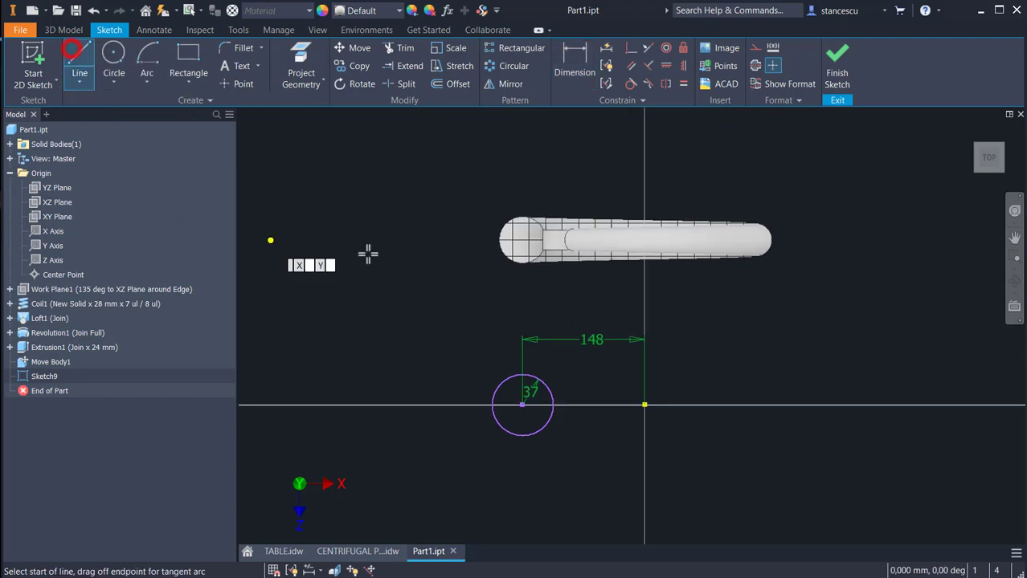
{"action": "left_click", "coordinate": [522, 374]}
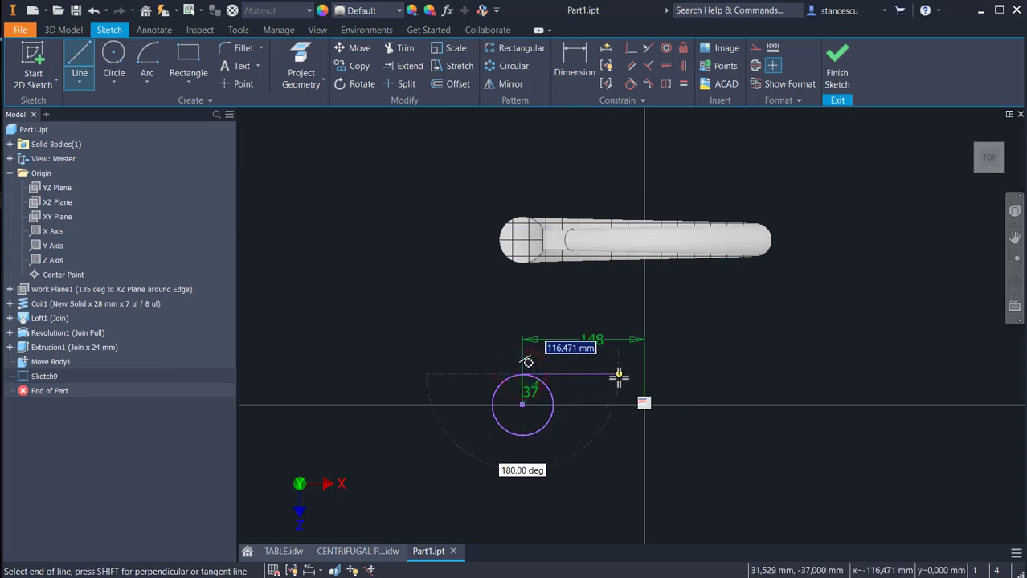
{"action": "left_click", "coordinate": [618, 375]}
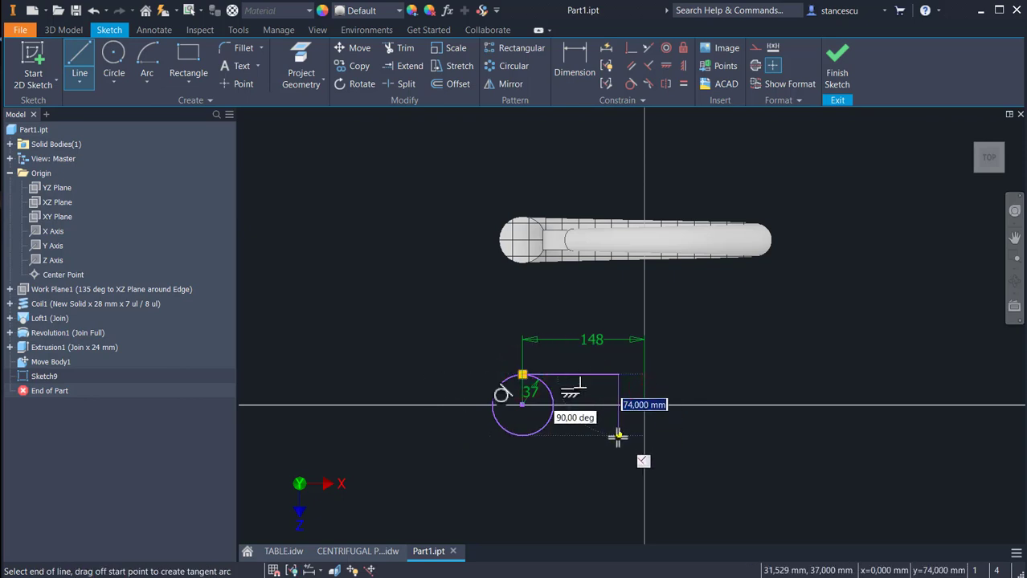
{"action": "left_click", "coordinate": [618, 434]}
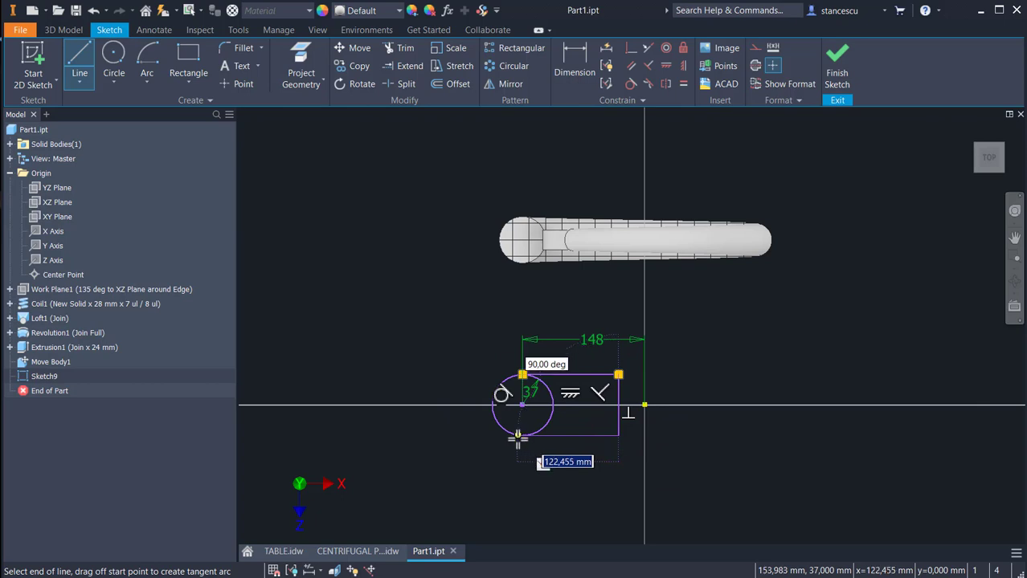
{"action": "left_click", "coordinate": [522, 435]}
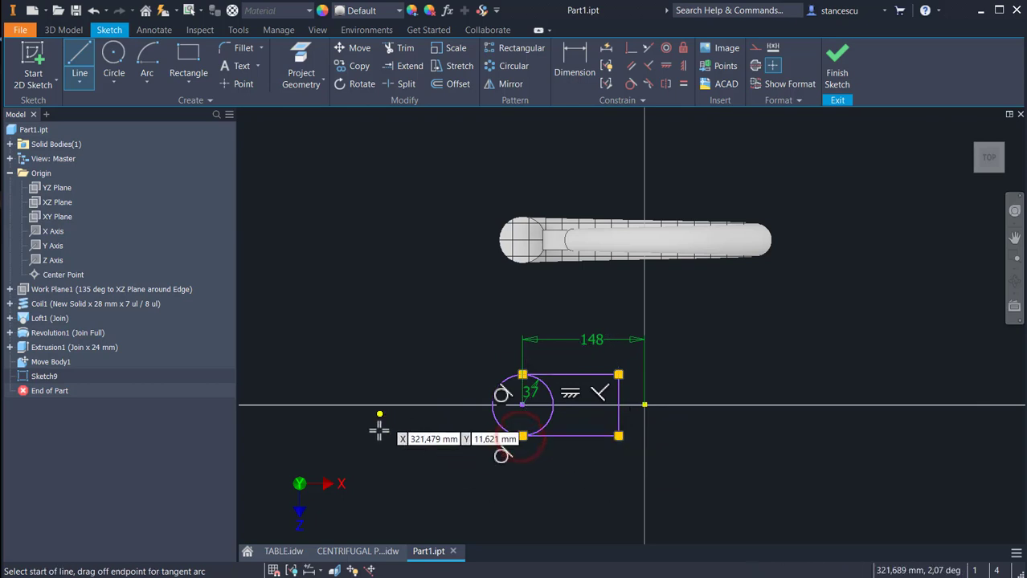
{"action": "key", "text": "Escape"}
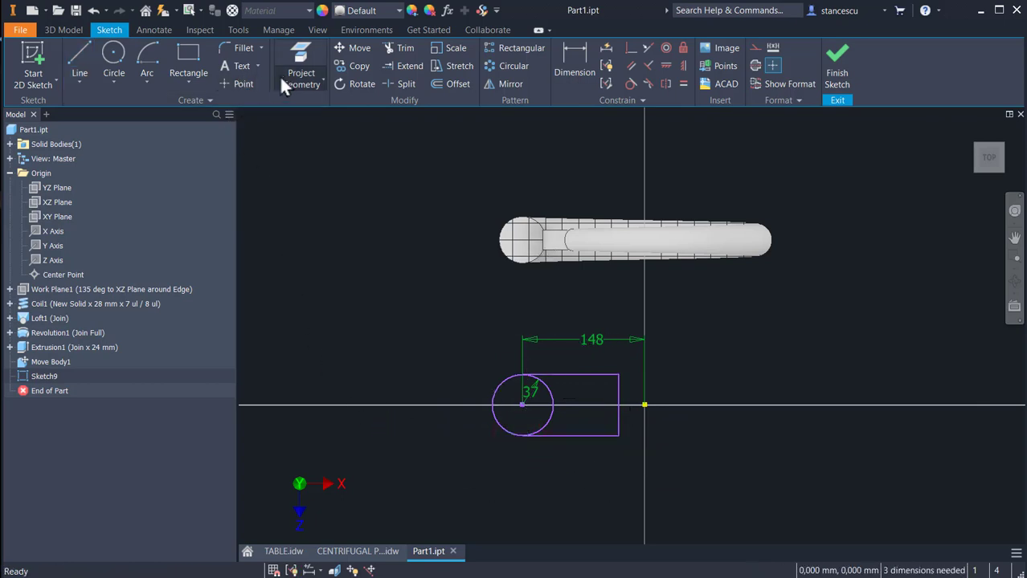
{"action": "left_click", "coordinate": [401, 50]}
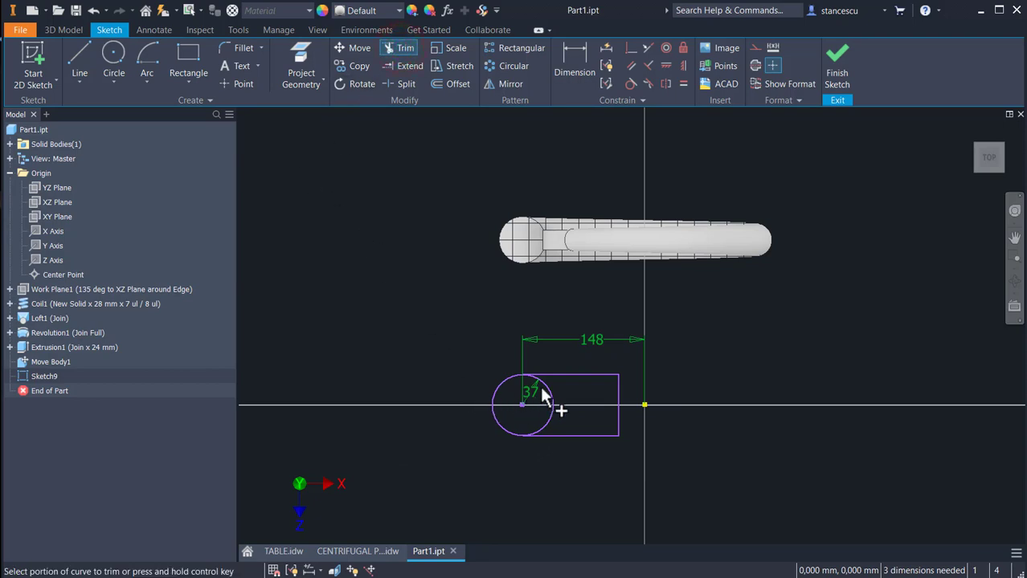
{"action": "scroll", "coordinate": [516, 464], "scroll_direction": "up", "scroll_amount": 2}
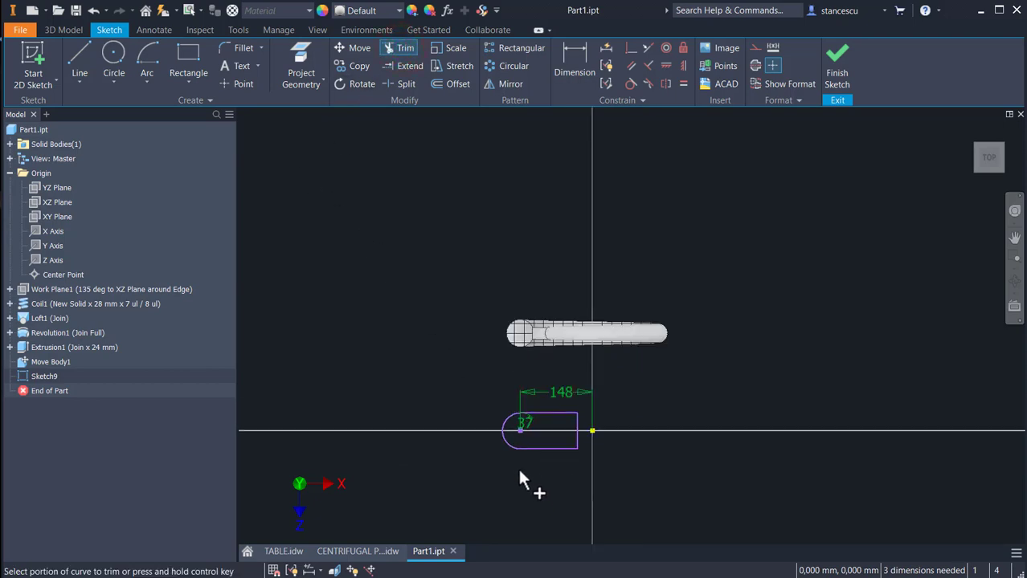
- Dimension the horizontal distance between the profile's straight closing edge and the origin as 30 mm
{"action": "left_click", "coordinate": [574, 62]}
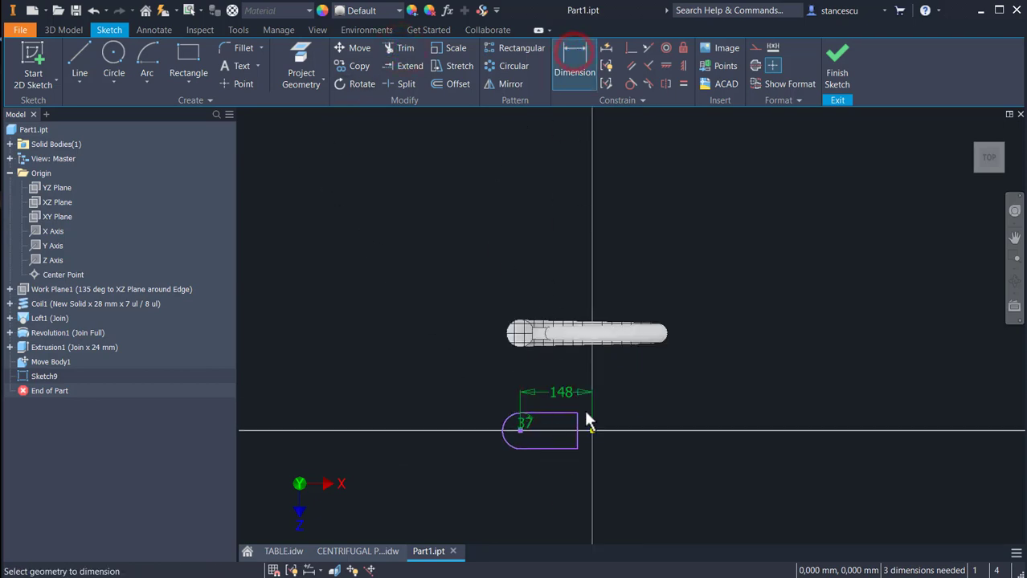
{"action": "scroll", "coordinate": [589, 428], "scroll_direction": "down", "scroll_amount": 2}
{"action": "left_click", "coordinate": [566, 431]}
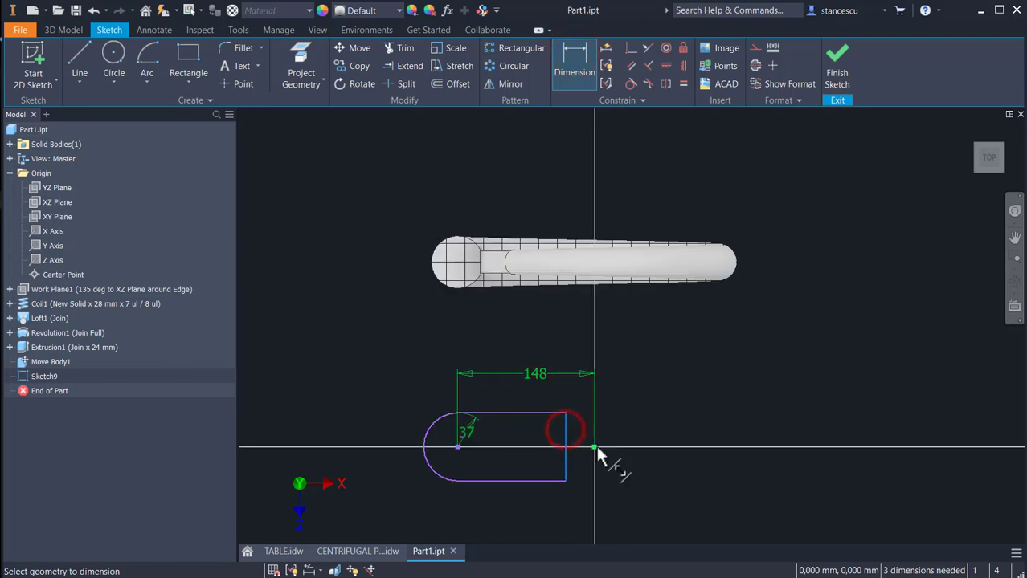
{"action": "left_click", "coordinate": [635, 518]}
{"action": "type", "text": "30"}
{"action": "key", "text": "Return"}
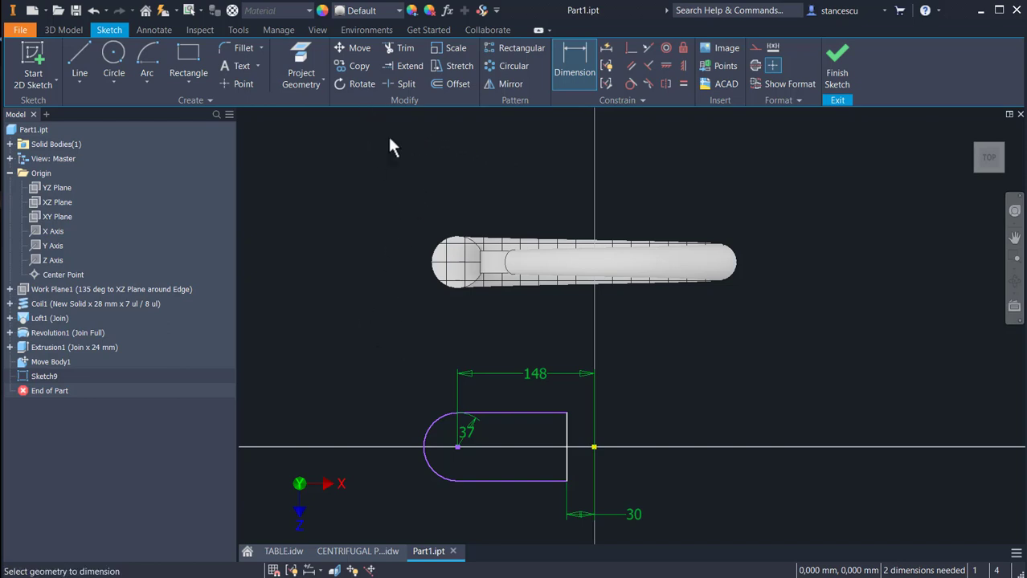
- Constrain the arc's centre horizontally to the origin and finish the sketch
{"action": "left_click", "coordinate": [666, 65]}
{"action": "left_click", "coordinate": [459, 445]}
{"action": "left_click", "coordinate": [594, 444]}
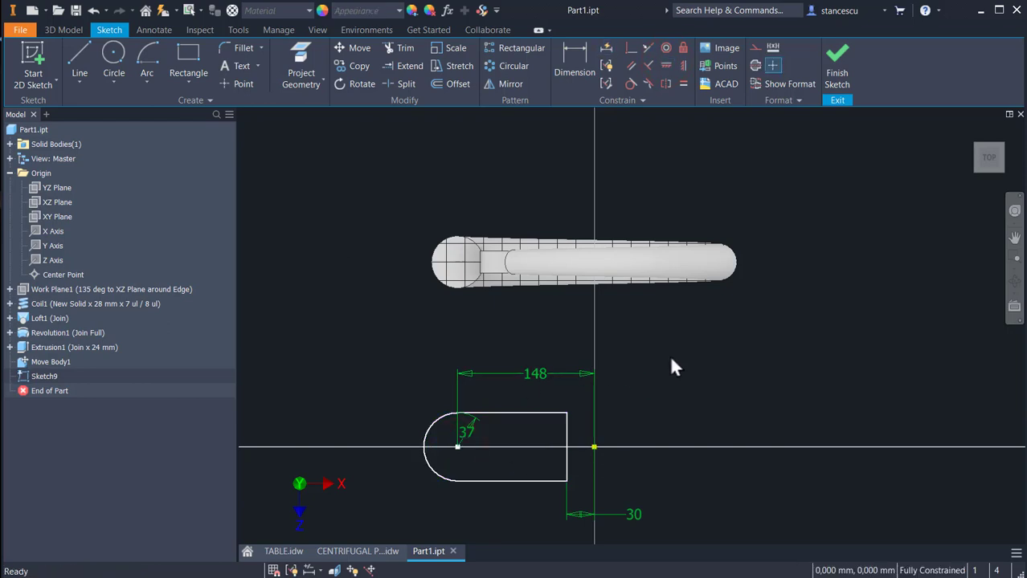
{"action": "left_click", "coordinate": [838, 97]}
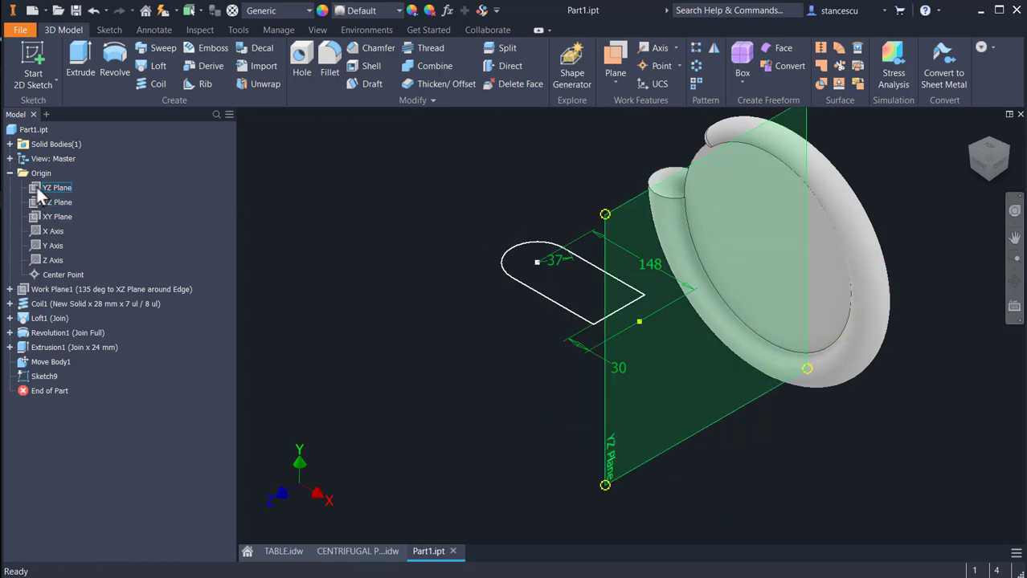
- Start a sketch on the YZ Plane and draw a closed U-shaped profile below the origin, with sides about 105 mm long and a tangent arc of about 47.5 mm radius
{"action": "left_click", "coordinate": [37, 188]}
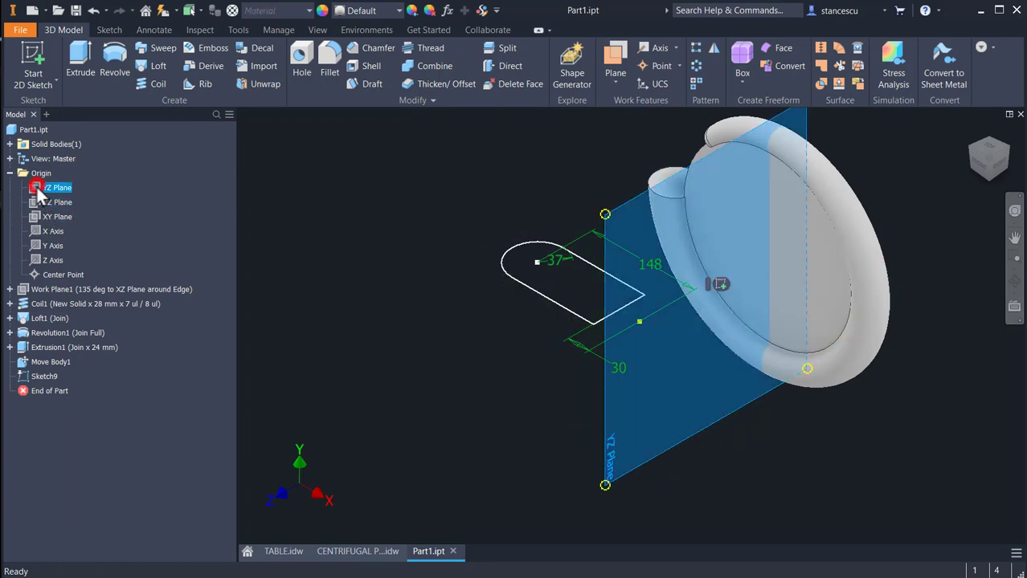
{"action": "left_click", "coordinate": [716, 284]}
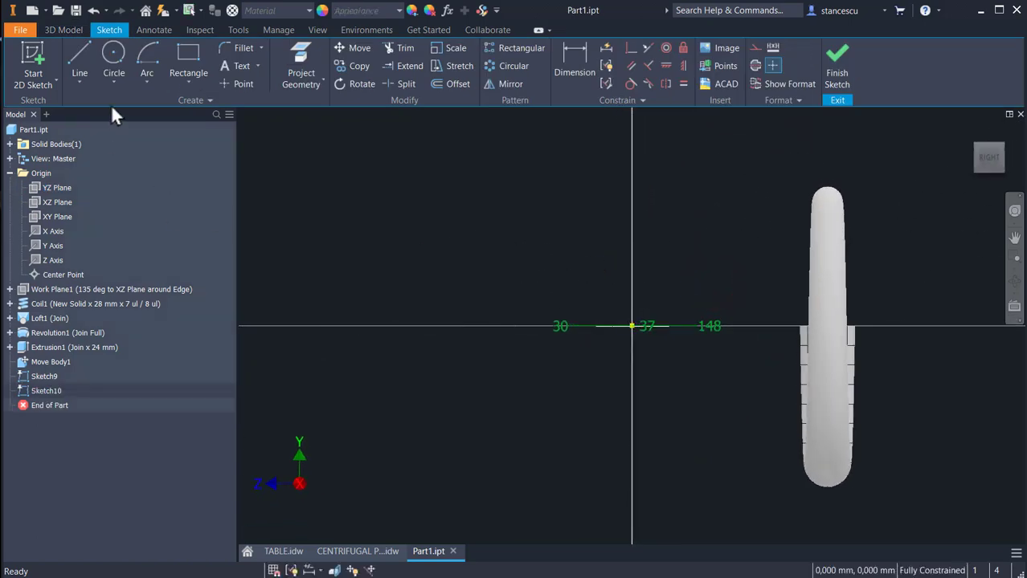
{"action": "left_click", "coordinate": [78, 46]}
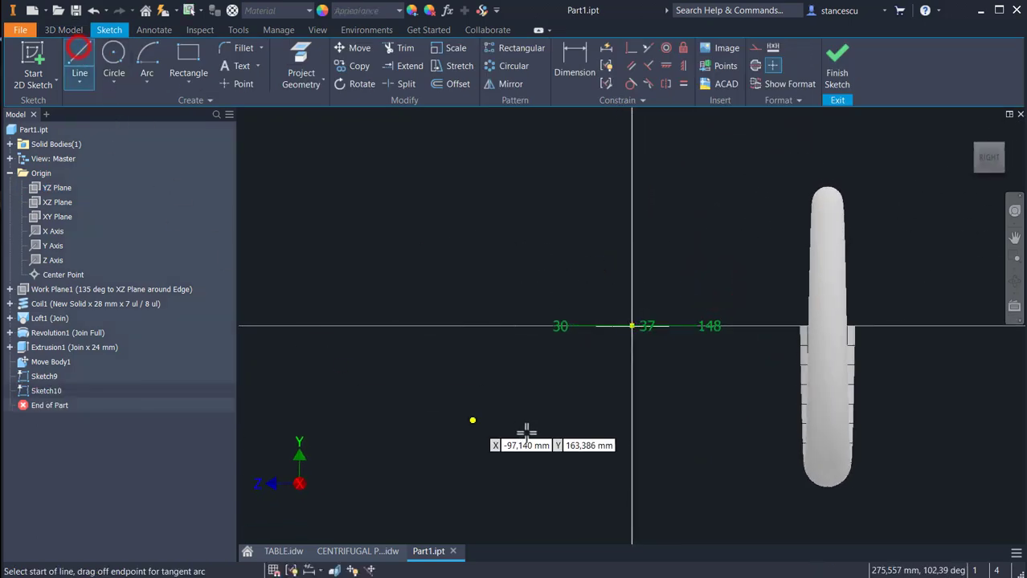
{"action": "left_click", "coordinate": [593, 377]}
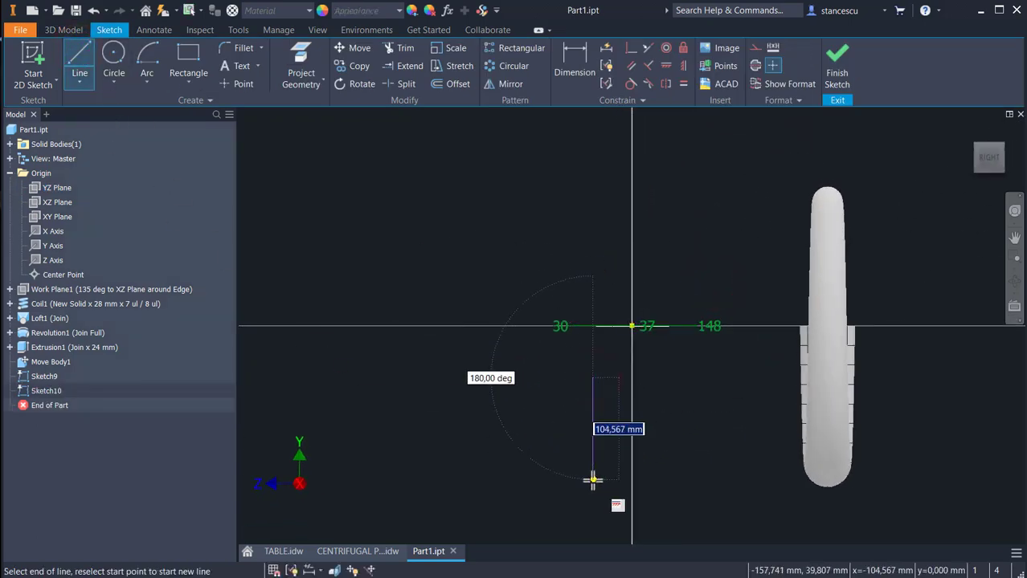
{"action": "left_click", "coordinate": [593, 480]}
{"action": "left_click_drag", "start_coordinate": [592, 478], "coordinate": [685, 480]}
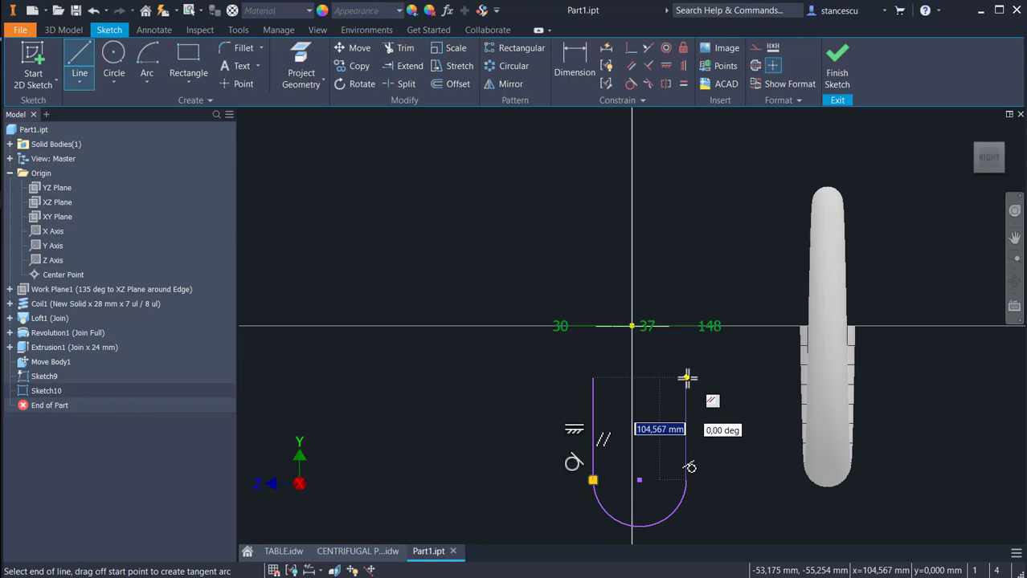
{"action": "right_click", "coordinate": [655, 377]}
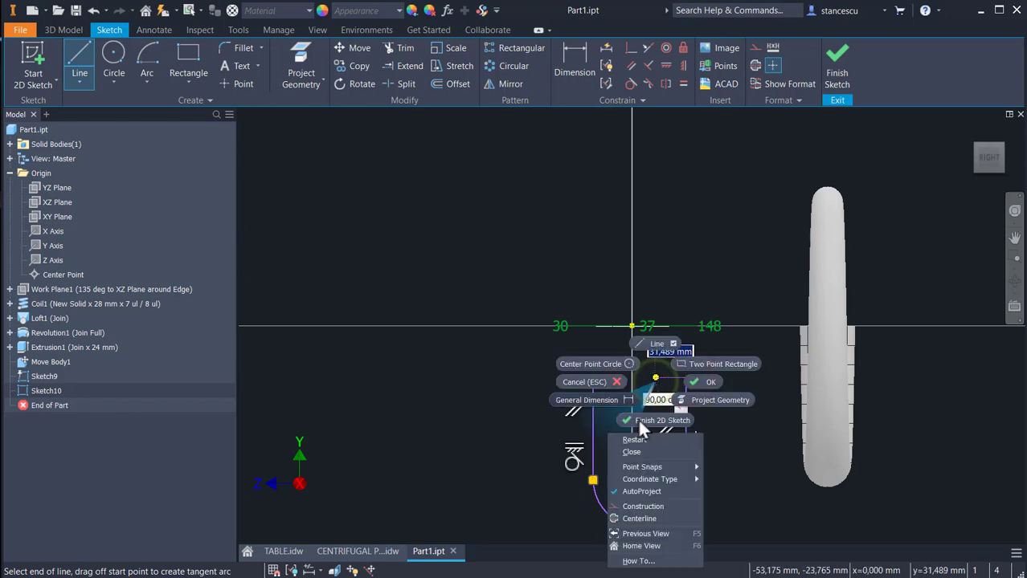
{"action": "left_click", "coordinate": [631, 453]}
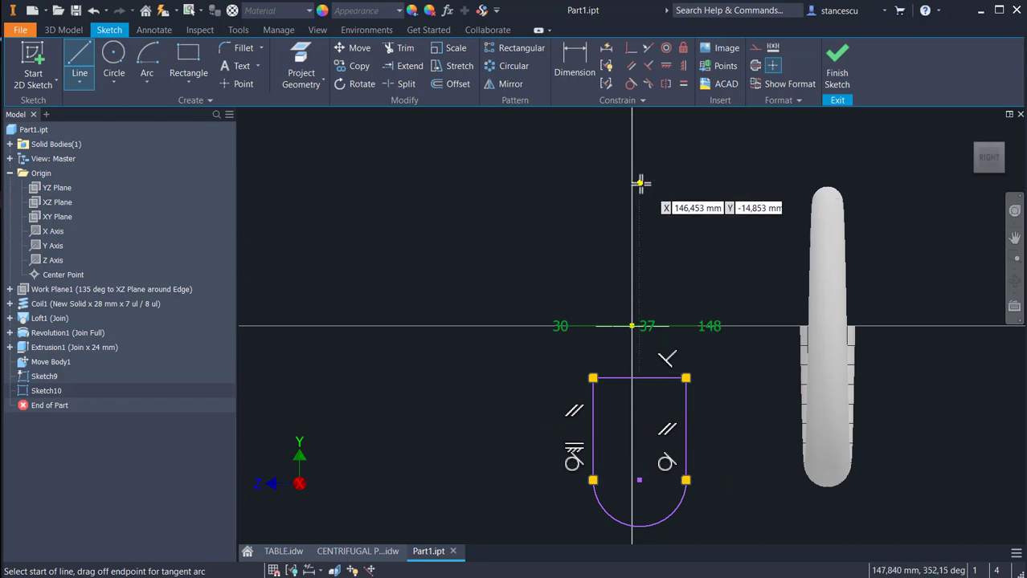
- Align the new profile's arc centre with the origin using a Horizontal constraint
{"action": "left_click", "coordinate": [667, 65]}
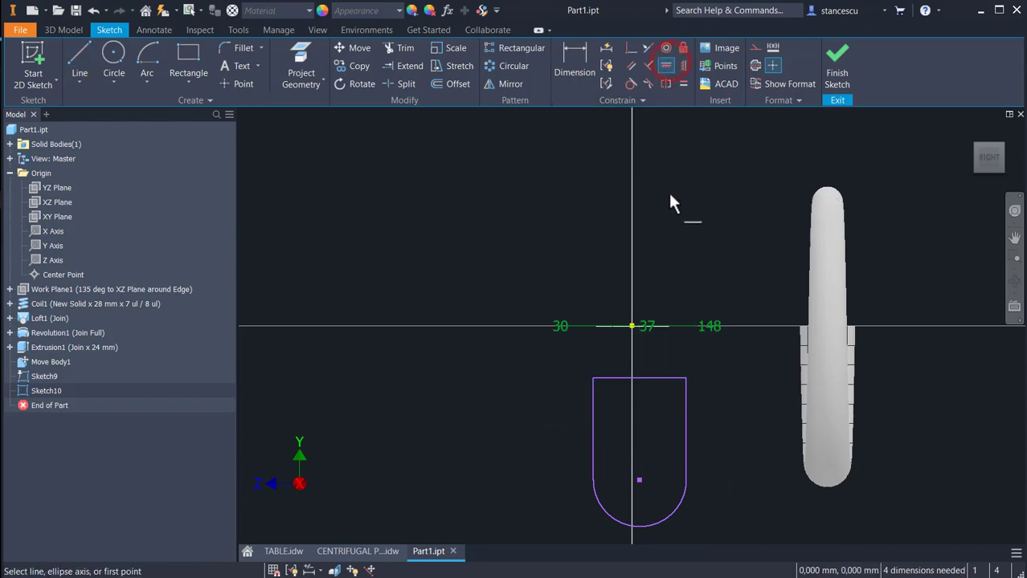
{"action": "left_click", "coordinate": [638, 481]}
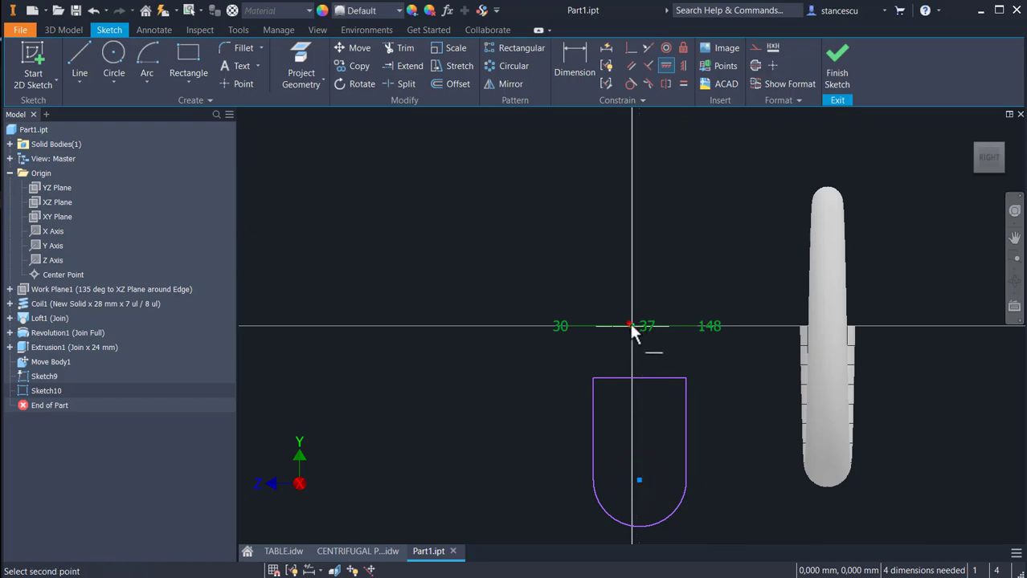
{"action": "left_click", "coordinate": [631, 326]}
- Dimension the arc's radius by referencing the 37 mm radius dimension of the previous sketch
{"action": "left_click", "coordinate": [561, 56]}
{"action": "left_click", "coordinate": [589, 506]}
{"action": "left_click", "coordinate": [484, 472]}
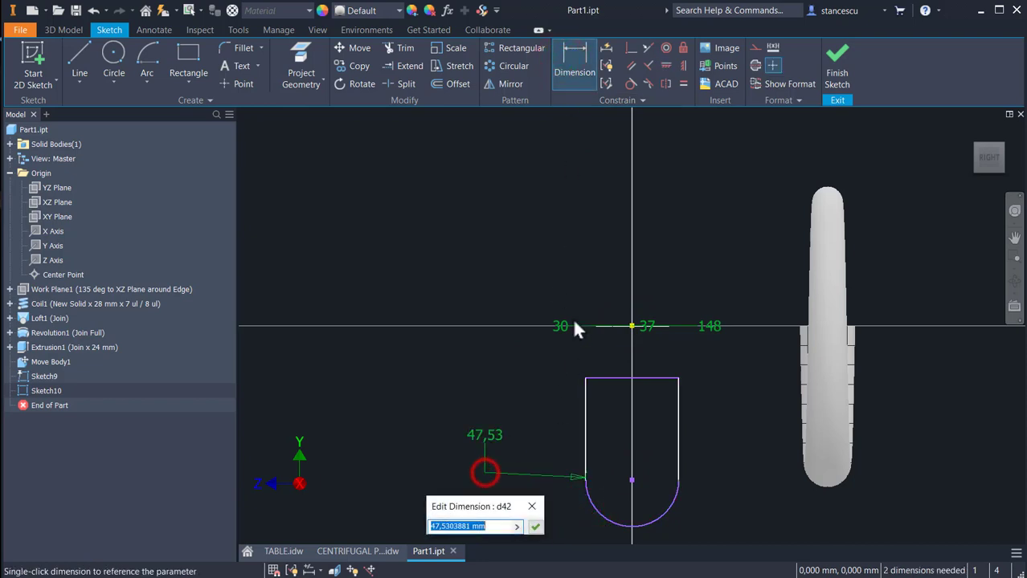
{"action": "left_click", "coordinate": [647, 328]}
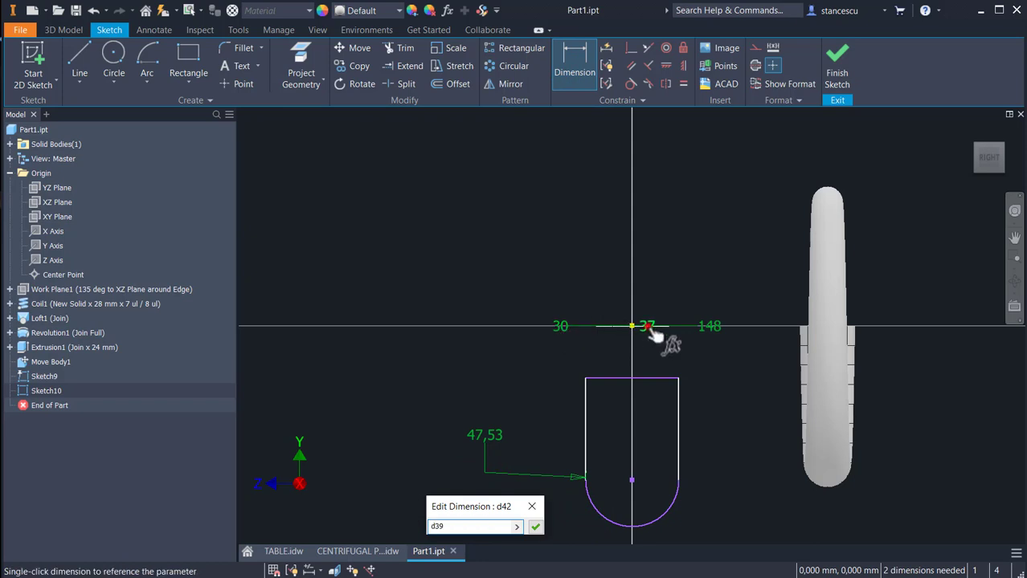
{"action": "left_click", "coordinate": [533, 527]}
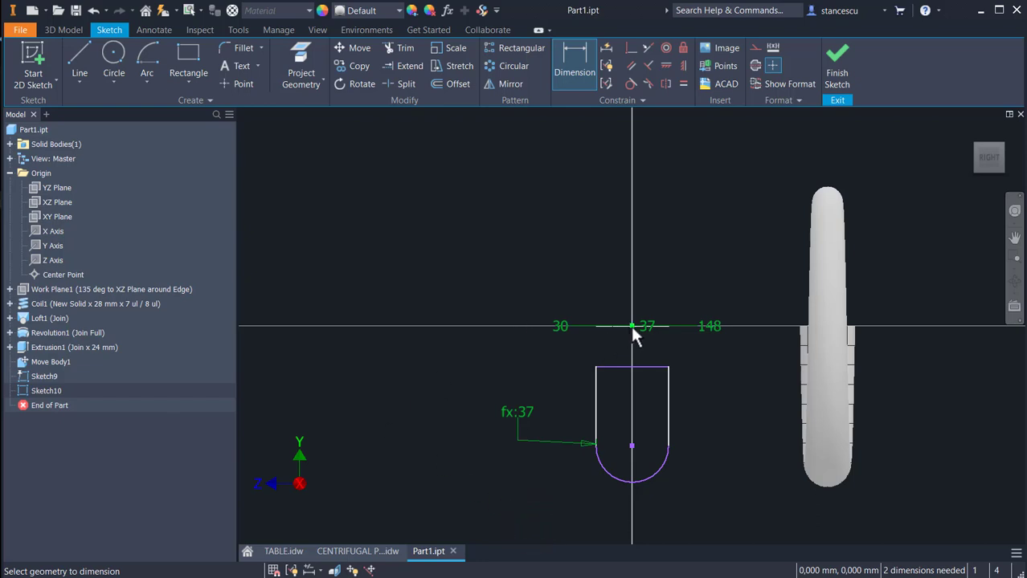
- Dimension the distance from the profile's straight closing edge to the origin by referencing the previous sketch's 30 mm dimension
{"action": "left_click", "coordinate": [620, 367]}
{"action": "left_click", "coordinate": [632, 326]}
{"action": "left_click", "coordinate": [499, 352]}
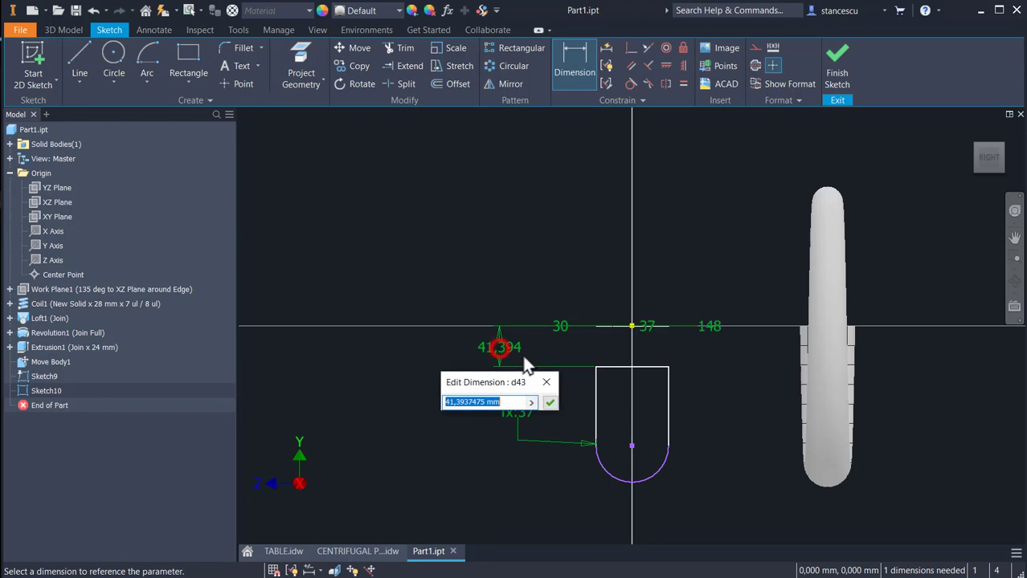
{"action": "left_click", "coordinate": [561, 327]}
{"action": "left_click", "coordinate": [549, 402]}
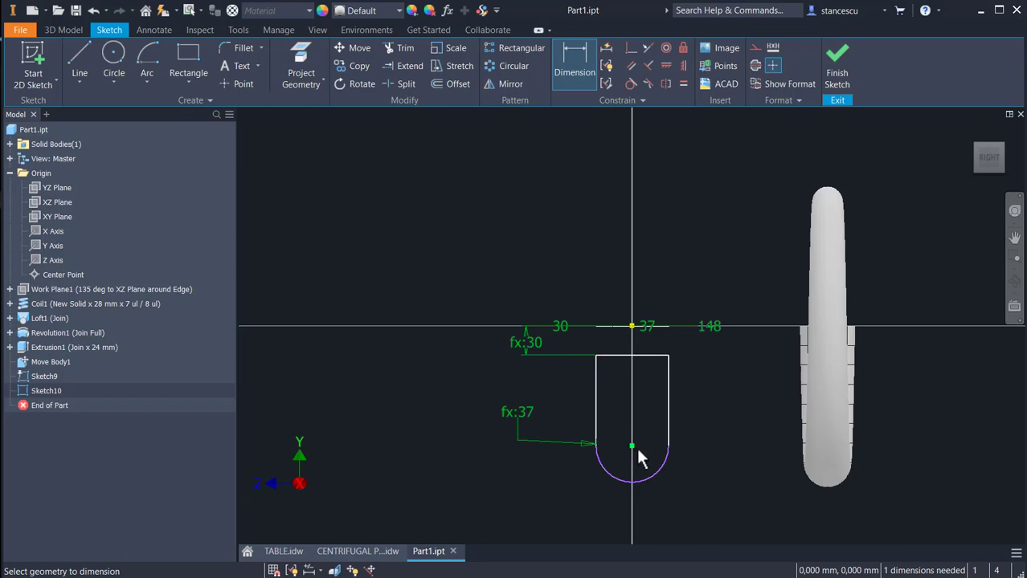
- Dimension the distance from the profile's arc centre to the origin as 141 mm, the 6/8 DIST value in TABLE.idw, and finish the sketch
{"action": "left_click", "coordinate": [651, 475]}
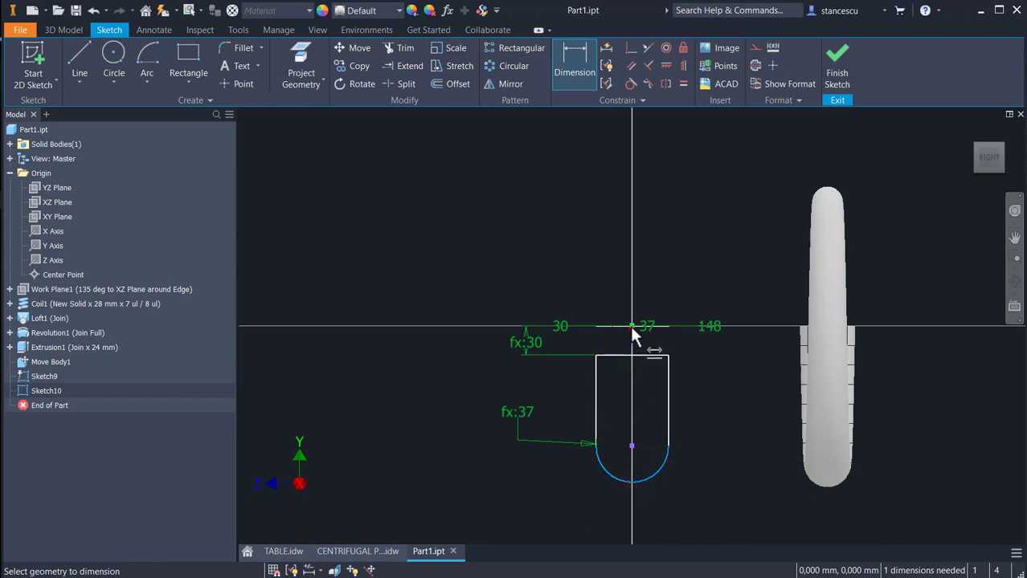
{"action": "left_click", "coordinate": [631, 326]}
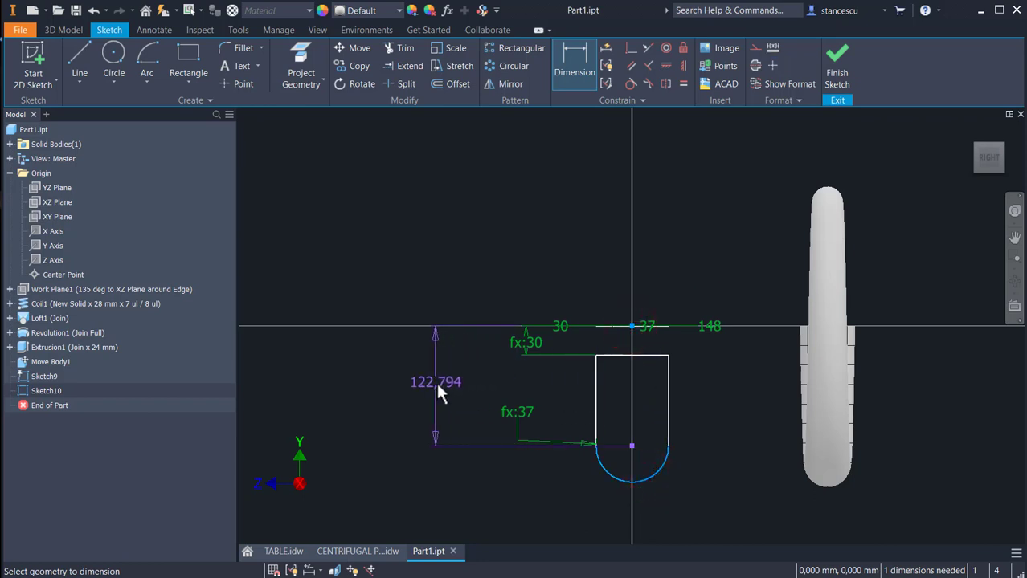
{"action": "left_click", "coordinate": [439, 389]}
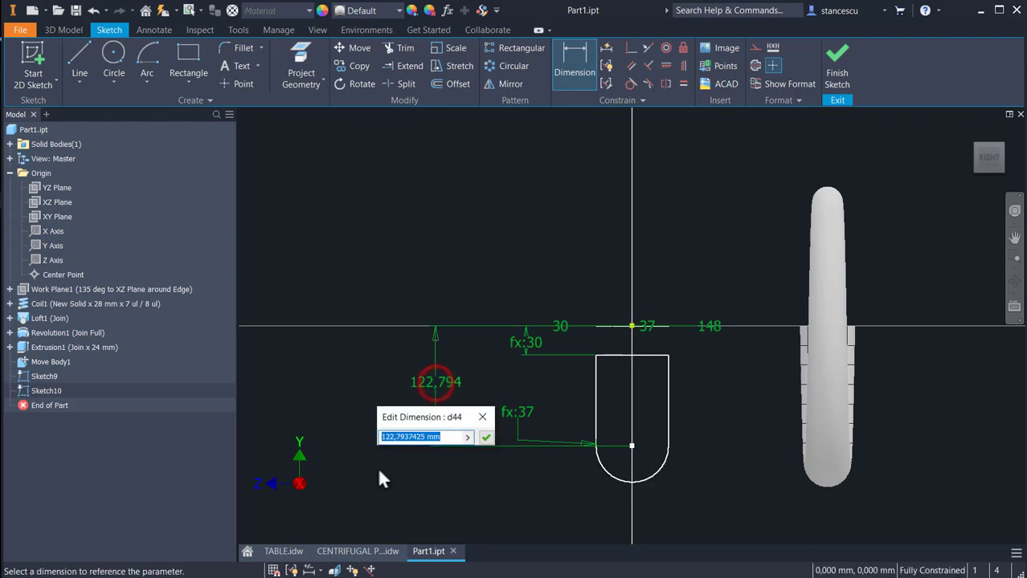
{"action": "left_click", "coordinate": [283, 553]}
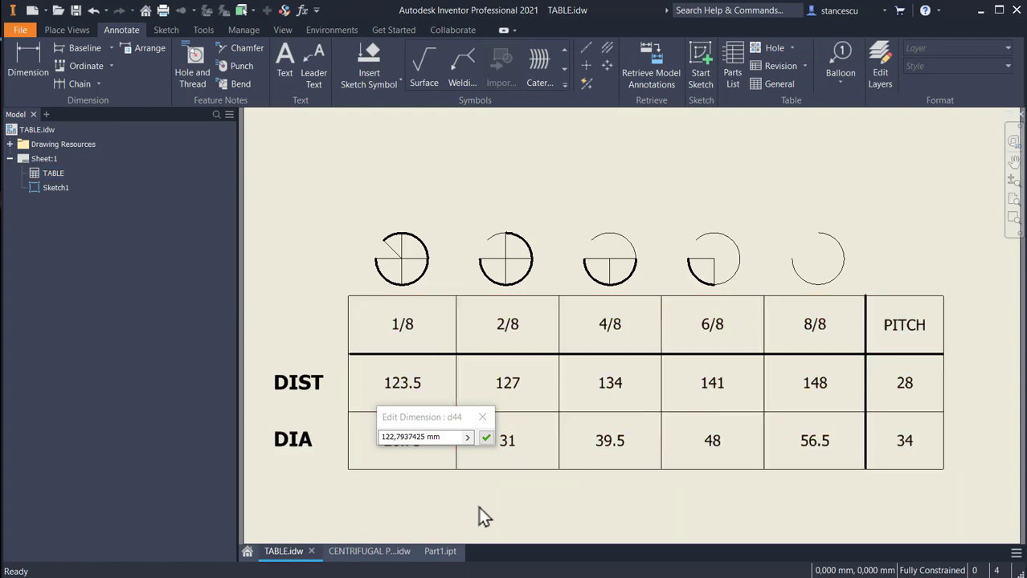
{"action": "left_click", "coordinate": [434, 554]}
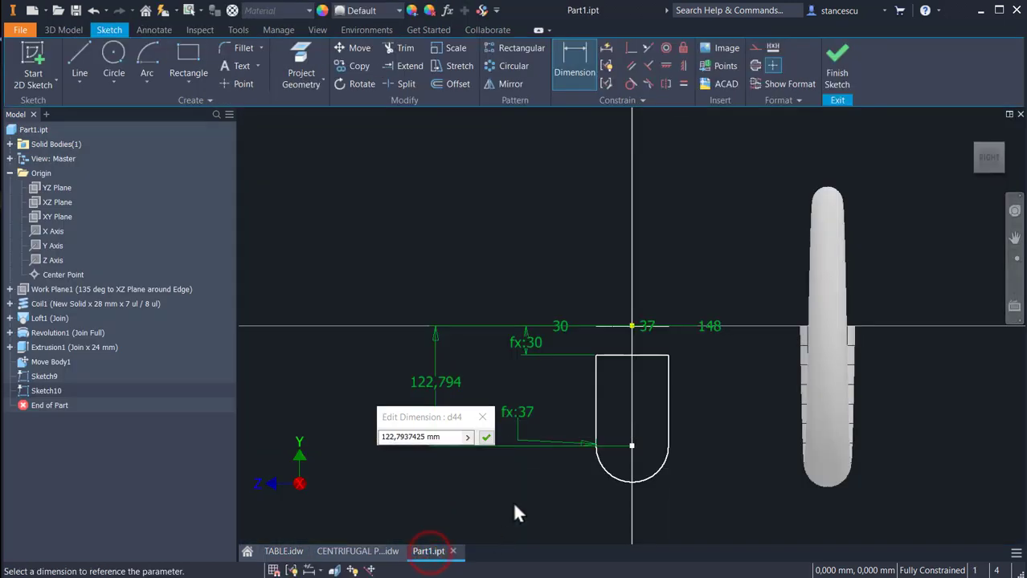
{"action": "double_click", "coordinate": [408, 436]}
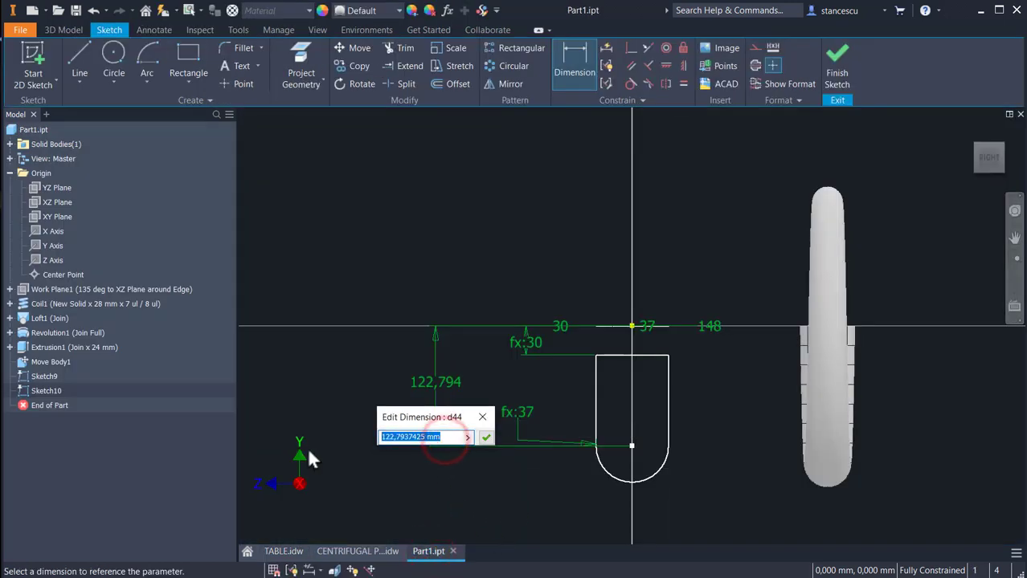
{"action": "type", "text": "141"}
{"action": "key", "text": "Return"}
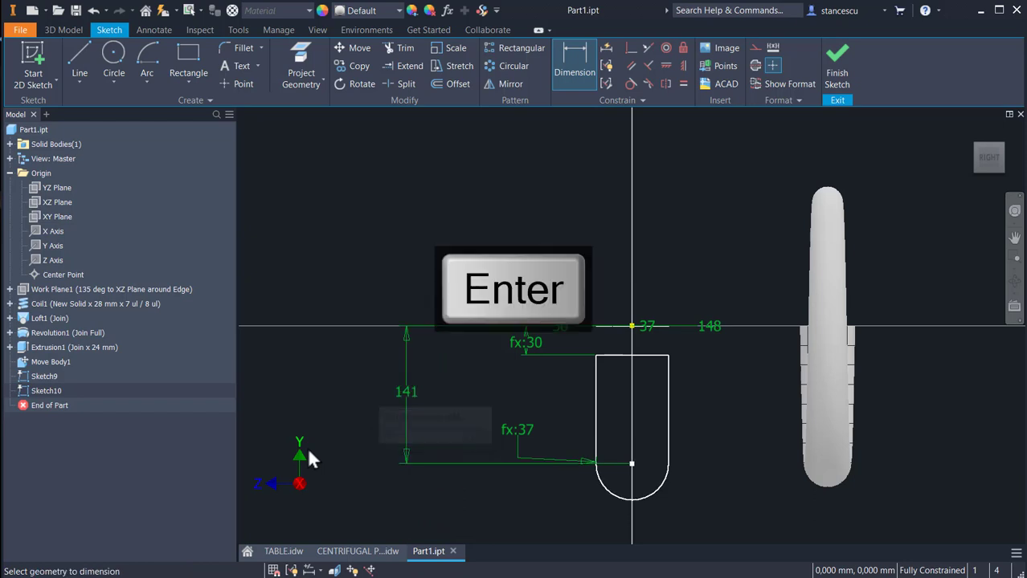
{"action": "left_click", "coordinate": [838, 75]}
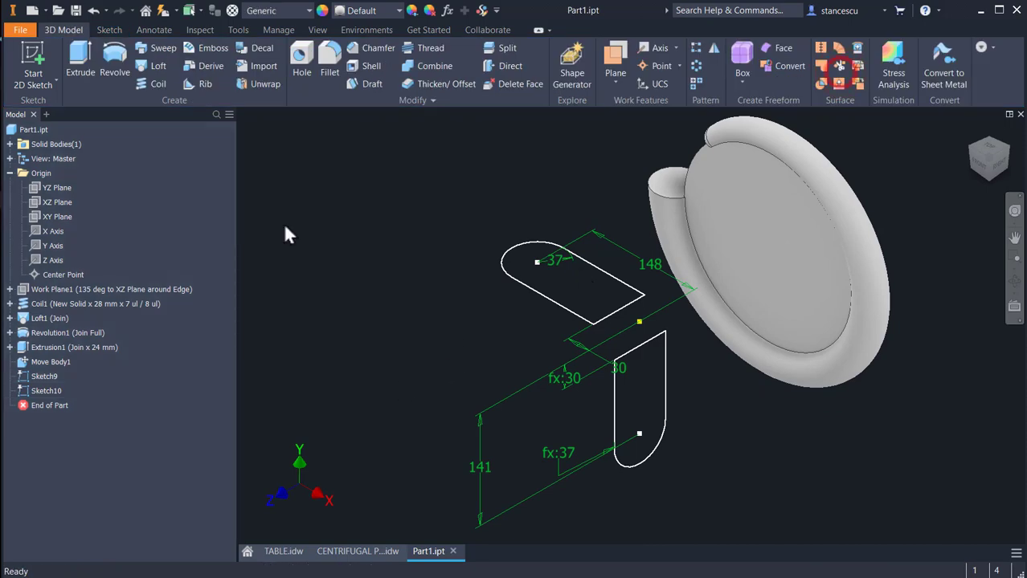
- Start a sketch on the XZ Plane and draw a closed U-shaped profile opposite the 148 mm profile, with a tangent arc of about 32 mm radius
{"action": "left_click", "coordinate": [711, 264]}
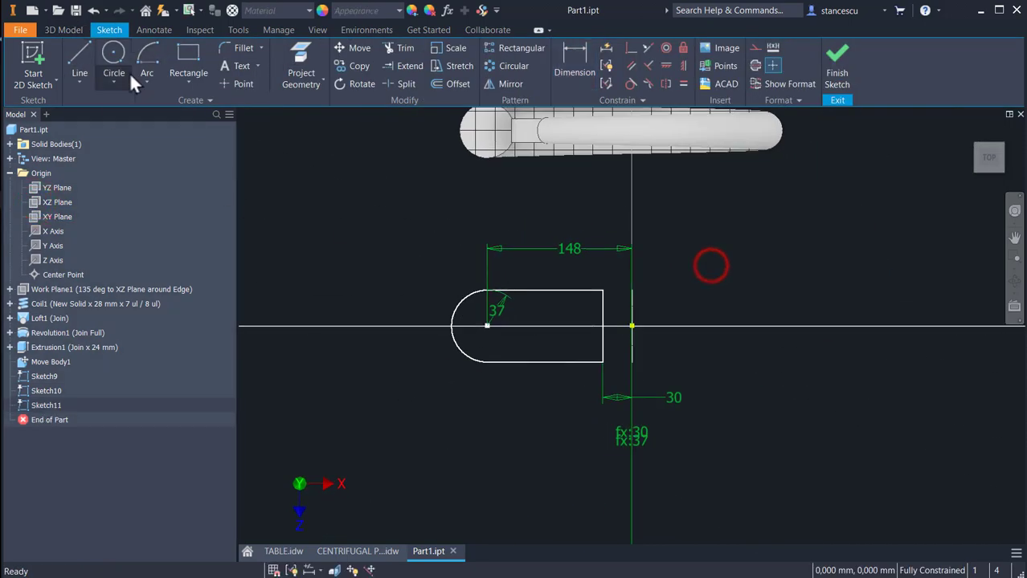
{"action": "left_click", "coordinate": [74, 61]}
{"action": "left_click", "coordinate": [678, 296]}
{"action": "left_click", "coordinate": [777, 296]}
{"action": "left_click_drag", "start_coordinate": [778, 296], "coordinate": [778, 356]}
{"action": "left_click", "coordinate": [677, 357]}
- Dimension the distance from the new profile's straight closing edge to the origin by referencing the first profile's 30 mm dimension
{"action": "left_click", "coordinate": [574, 64]}
{"action": "left_click", "coordinate": [677, 299]}
{"action": "left_click", "coordinate": [630, 323]}
{"action": "left_click", "coordinate": [656, 257]}
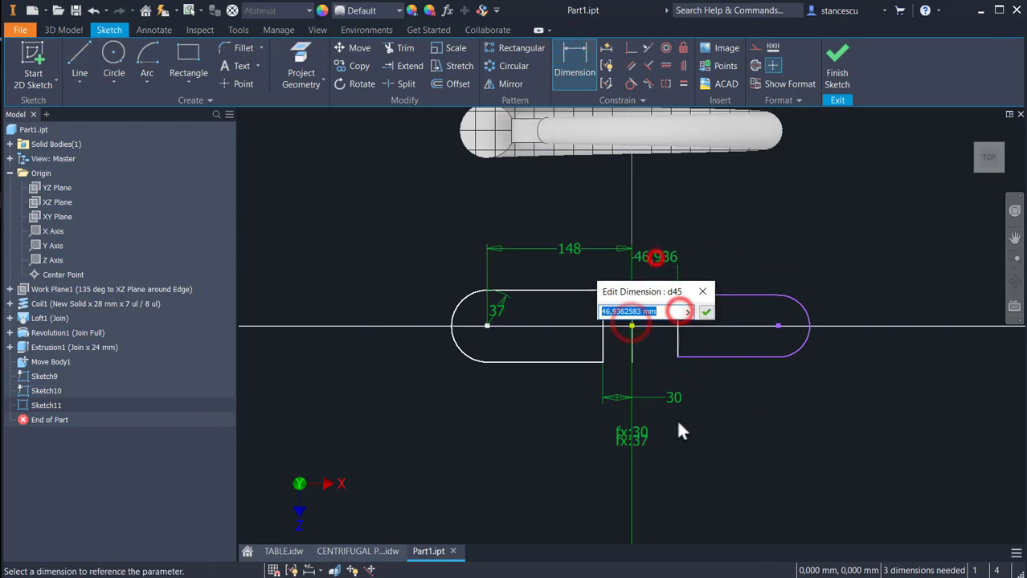
{"action": "left_click", "coordinate": [673, 398]}
{"action": "left_click", "coordinate": [704, 313]}
- Dimension the new profile's arc radius by referencing the first profile's 37 mm radius dimension
{"action": "left_click", "coordinate": [786, 304]}
{"action": "left_click", "coordinate": [829, 263]}
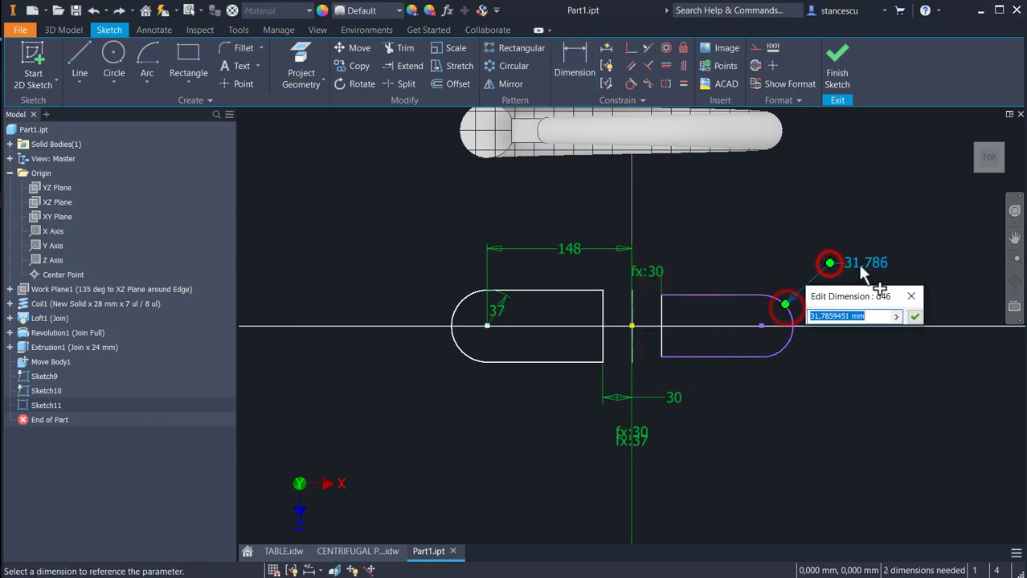
{"action": "left_click", "coordinate": [497, 310]}
{"action": "left_click", "coordinate": [914, 316]}
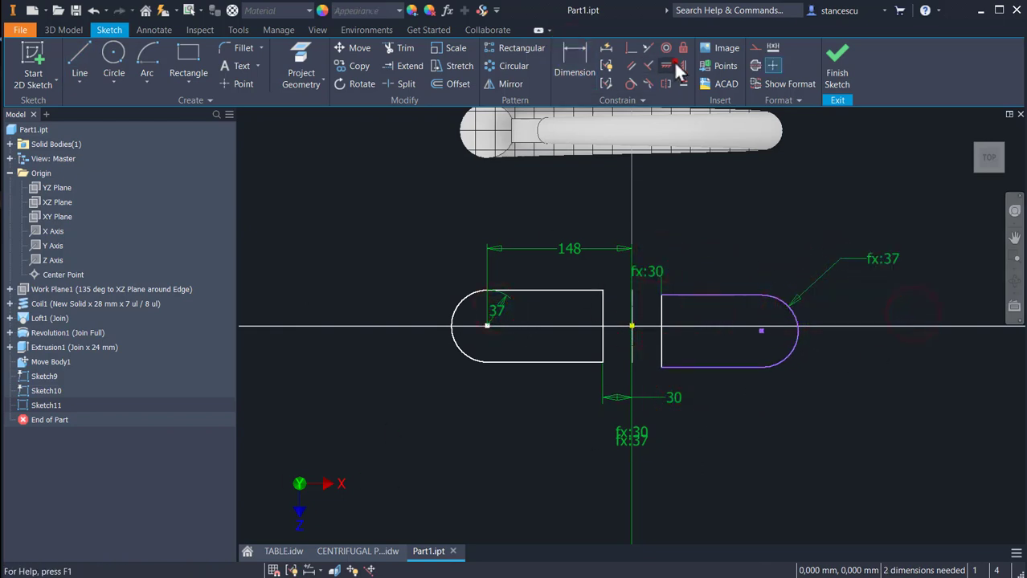
- Align the new profile's arc centre with the origin using a Horizontal constraint
{"action": "left_click", "coordinate": [672, 65]}
{"action": "left_click", "coordinate": [761, 331]}
{"action": "left_click", "coordinate": [632, 326]}
{"action": "left_click", "coordinate": [606, 47]}
{"action": "left_click", "coordinate": [227, 170]}
{"action": "left_click", "coordinate": [282, 170]}
{"action": "left_click", "coordinate": [337, 171]}
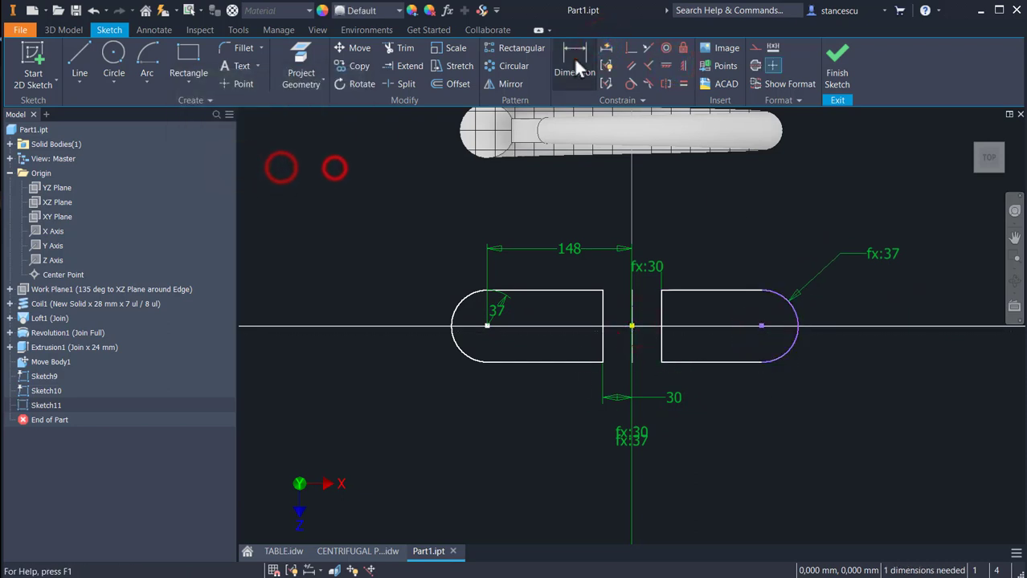
- Dimension the distance from the arc centre to the origin as 134 mm and finish the sketch
{"action": "left_click", "coordinate": [575, 60]}
{"action": "left_click", "coordinate": [789, 310]}
{"action": "left_click", "coordinate": [631, 325]}
{"action": "left_click", "coordinate": [703, 245]}
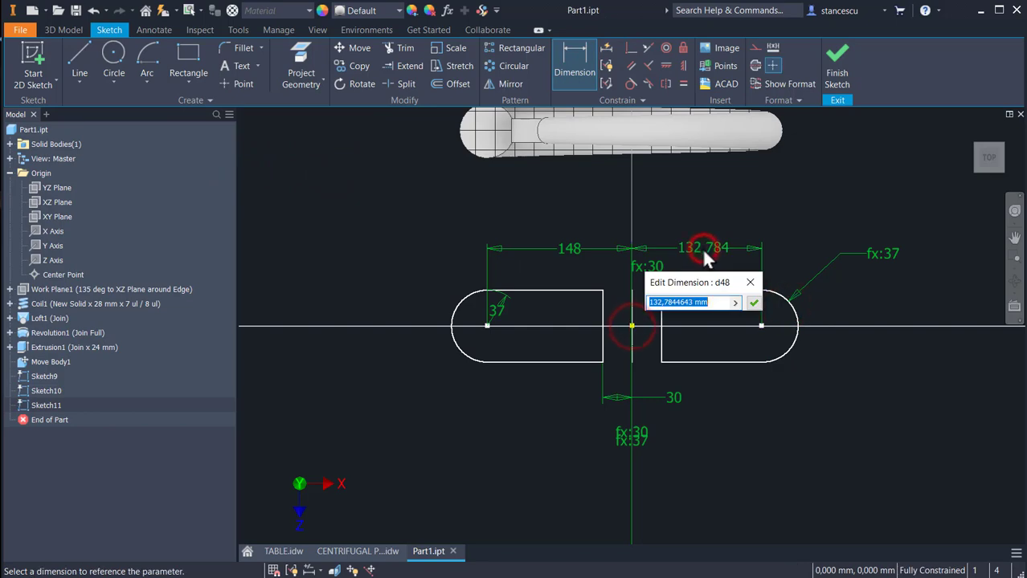
{"action": "type", "text": "134"}
{"action": "key", "text": "Return"}
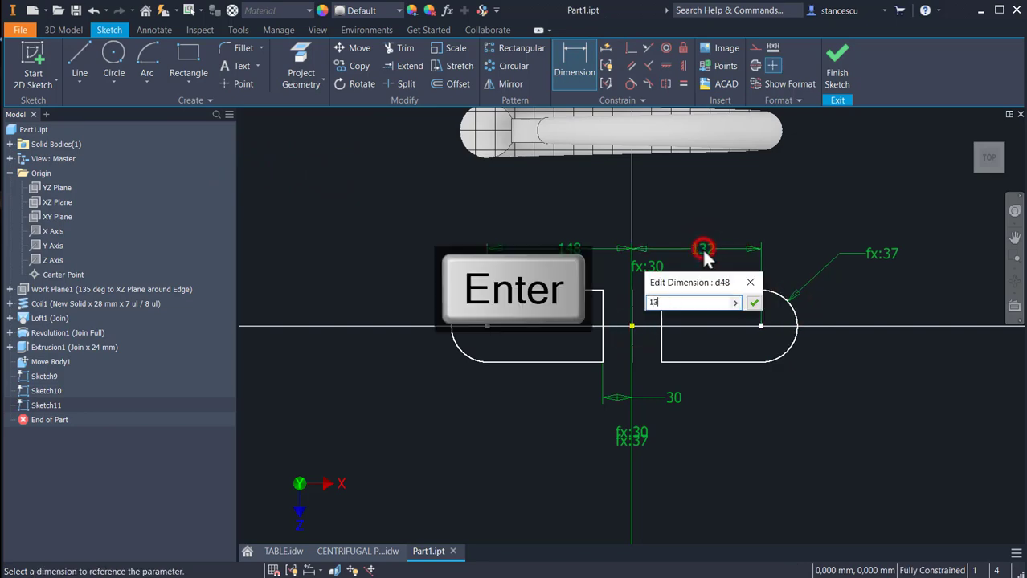
{"action": "left_click", "coordinate": [703, 248]}
{"action": "key", "text": "Return"}
{"action": "left_click", "coordinate": [838, 62]}
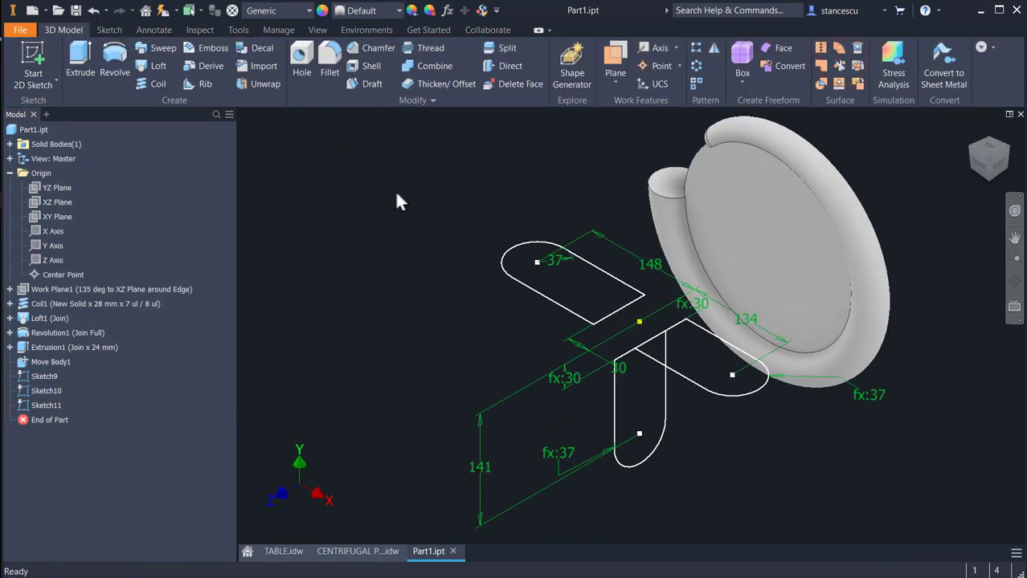
- Start a sketch on the YZ Plane and draw a closed arch-shaped profile with its straight edge about 47 mm above the origin
{"action": "left_click", "coordinate": [49, 187]}
{"action": "key", "text": "s"}
{"action": "left_click", "coordinate": [80, 58]}
{"action": "left_click", "coordinate": [600, 280]}
{"action": "left_click", "coordinate": [601, 201]}
{"action": "left_click_drag", "start_coordinate": [601, 201], "coordinate": [683, 199]}
{"action": "left_click", "coordinate": [682, 280]}
{"action": "left_click", "coordinate": [600, 280]}
- Dimension the distance from the upper profile's straight edge to the origin by referencing the first profile's 30 mm dimension
{"action": "key", "text": "d"}
{"action": "left_click", "coordinate": [615, 280]}
{"action": "left_click", "coordinate": [632, 325]}
{"action": "left_click", "coordinate": [568, 304]}
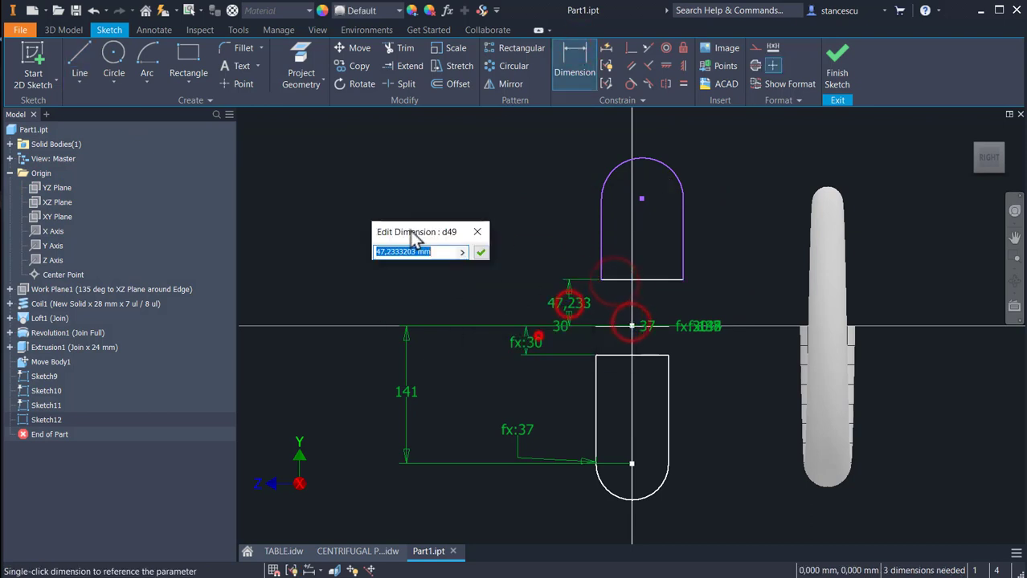
{"action": "scroll", "coordinate": [574, 321], "scroll_direction": "down", "scroll_amount": 2}
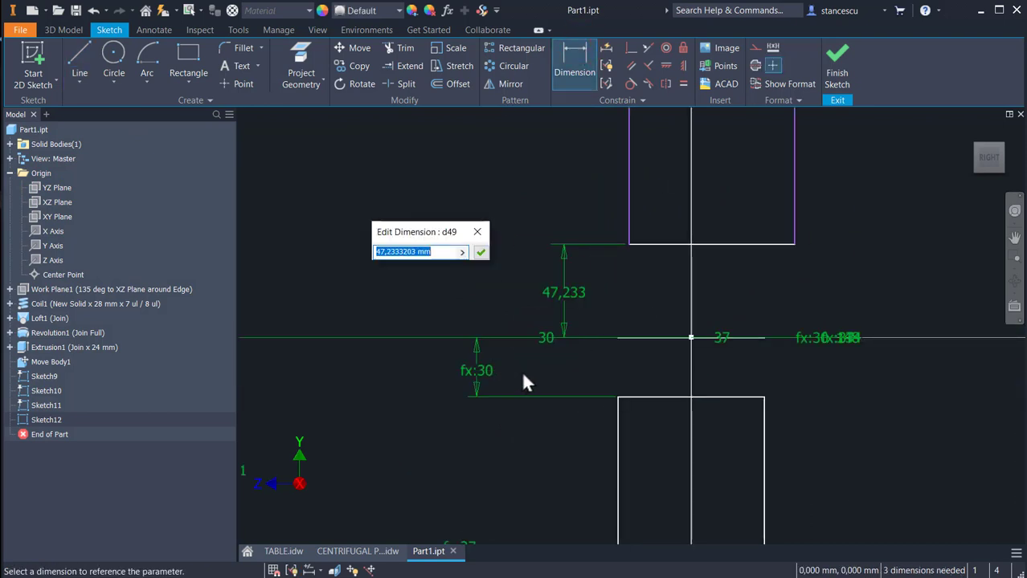
{"action": "key", "text": "F5"}
{"action": "left_click", "coordinate": [551, 377]}
{"action": "left_click", "coordinate": [480, 252]}
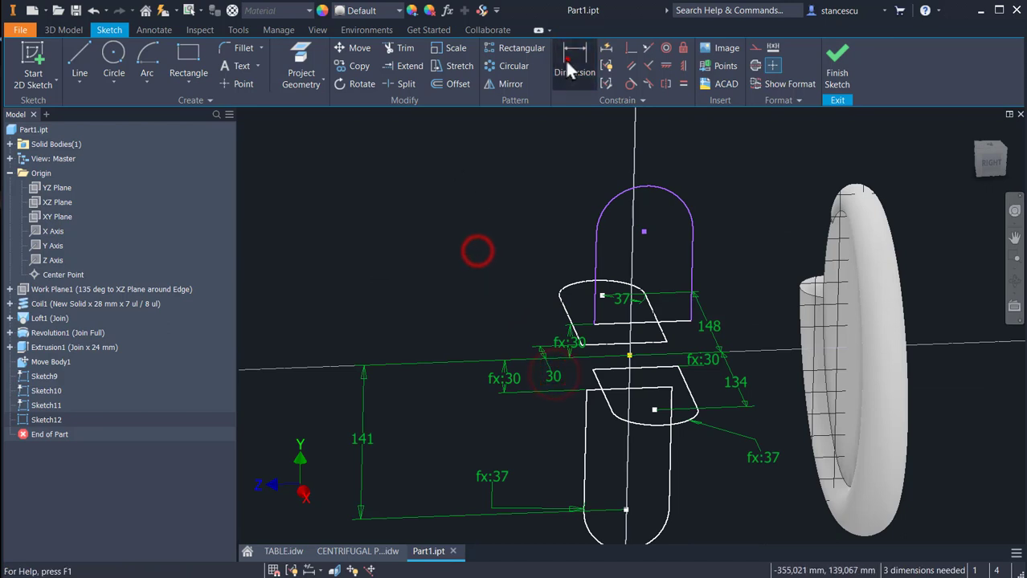
- Dimension the distance from the upper profile's arc centre to the origin as 137 mm
{"action": "left_click", "coordinate": [568, 64]}
{"action": "left_click", "coordinate": [644, 231]}
{"action": "left_click", "coordinate": [629, 355]}
{"action": "left_click", "coordinate": [473, 299]}
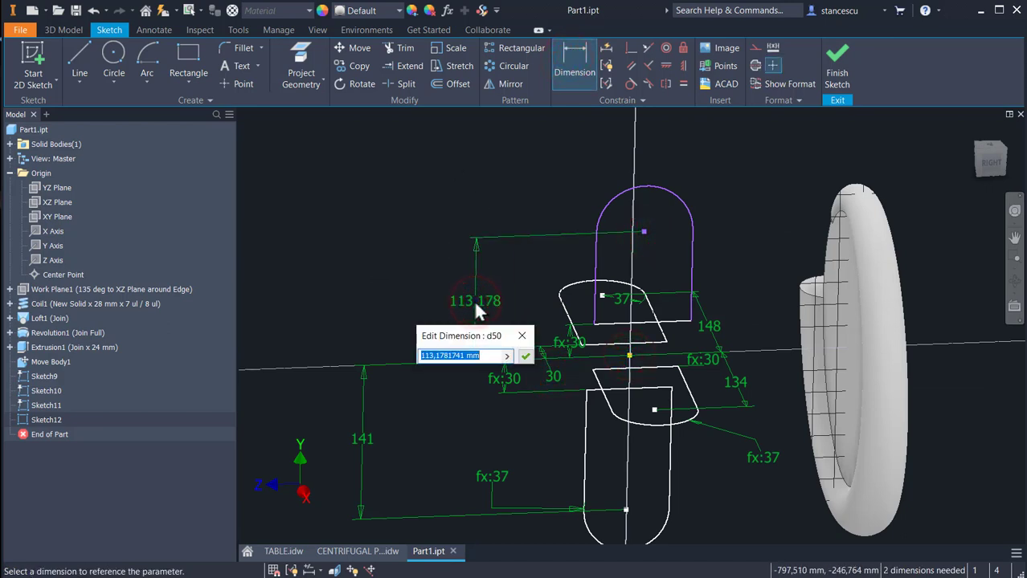
{"action": "type", "text": "137"}
{"action": "left_click", "coordinate": [525, 356]}
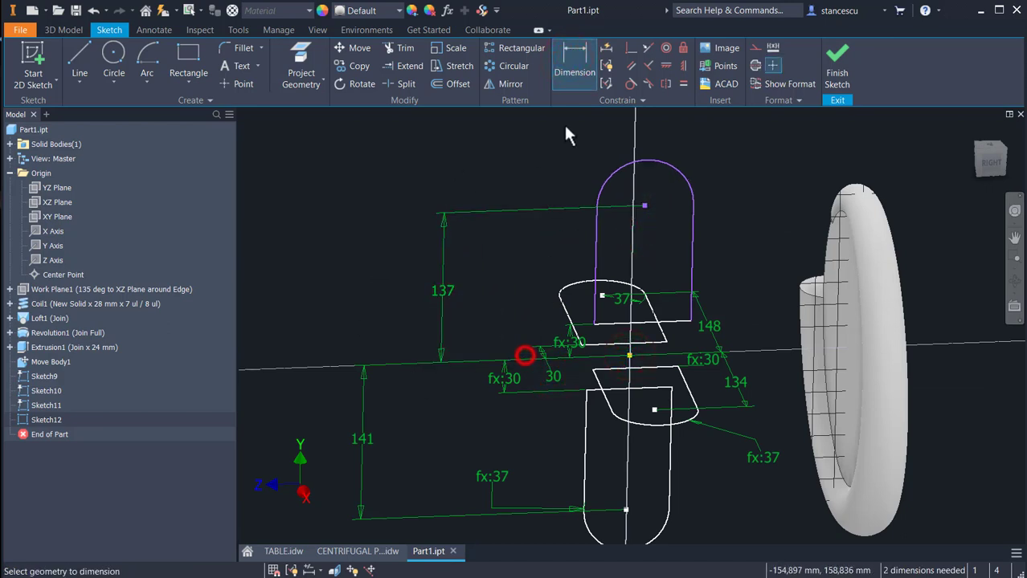
- Align the upper profile's arc centre with the origin using a Vertical constraint
{"action": "key", "text": "i"}
{"action": "left_click", "coordinate": [644, 206]}
{"action": "left_click", "coordinate": [629, 355]}
- Dimension the upper profile's arc radius by referencing the 37 mm radius dimension of the lower profile
{"action": "left_click", "coordinate": [573, 63]}
{"action": "left_click", "coordinate": [682, 171]}
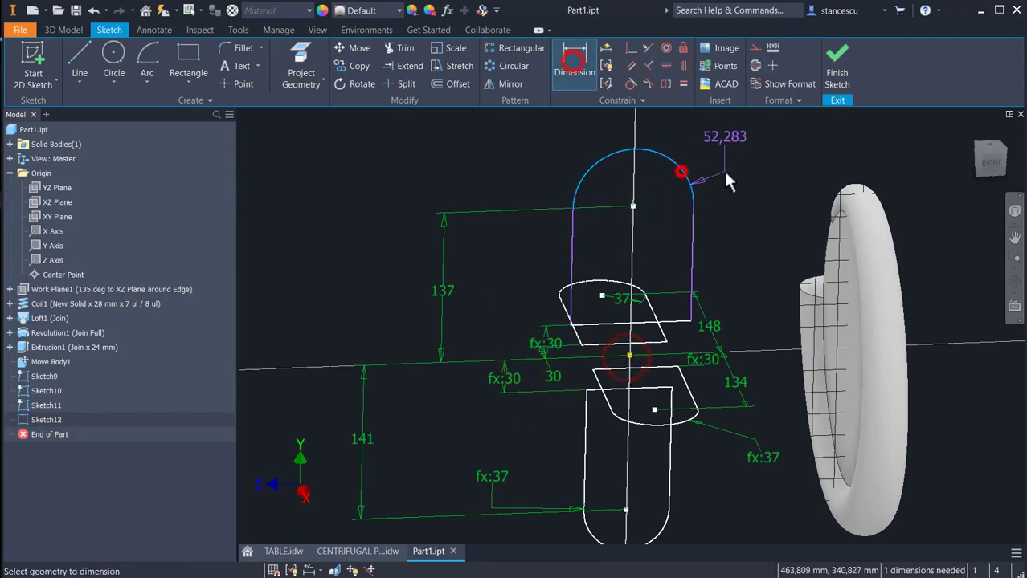
{"action": "left_click", "coordinate": [725, 176]}
{"action": "left_click", "coordinate": [492, 477]}
{"action": "left_click", "coordinate": [772, 225]}
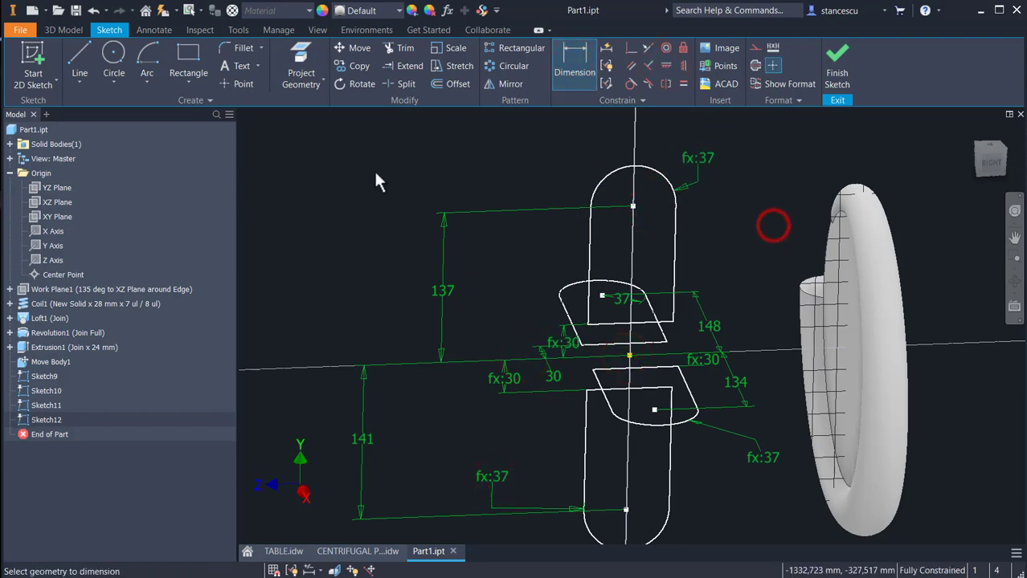
- Set the upper profile's arc-centre distance to 127 mm, matching the 2/8 DIST value in TABLE.idw, and finish the sketch
{"action": "key", "text": "F6"}
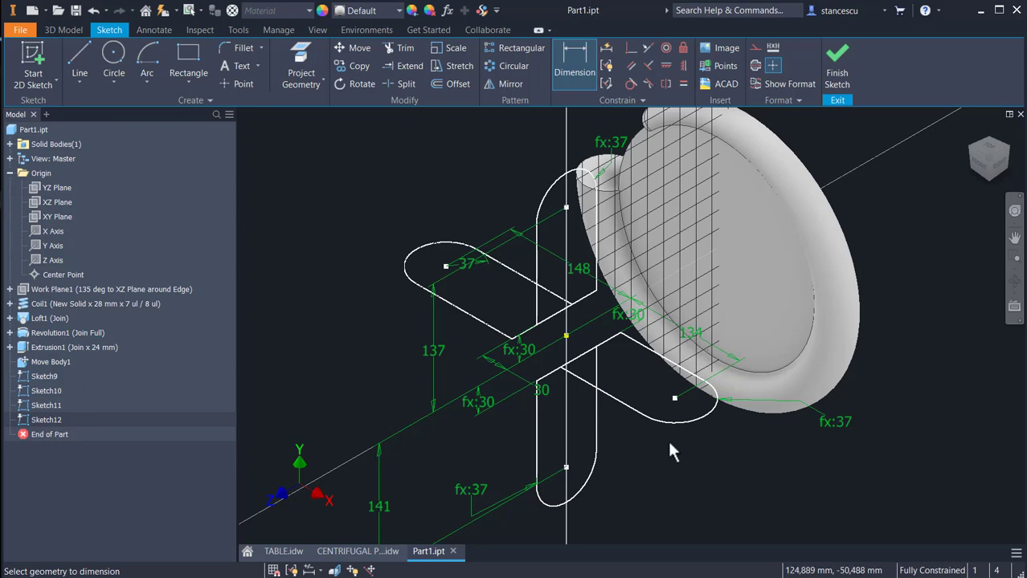
{"action": "left_click", "coordinate": [428, 348]}
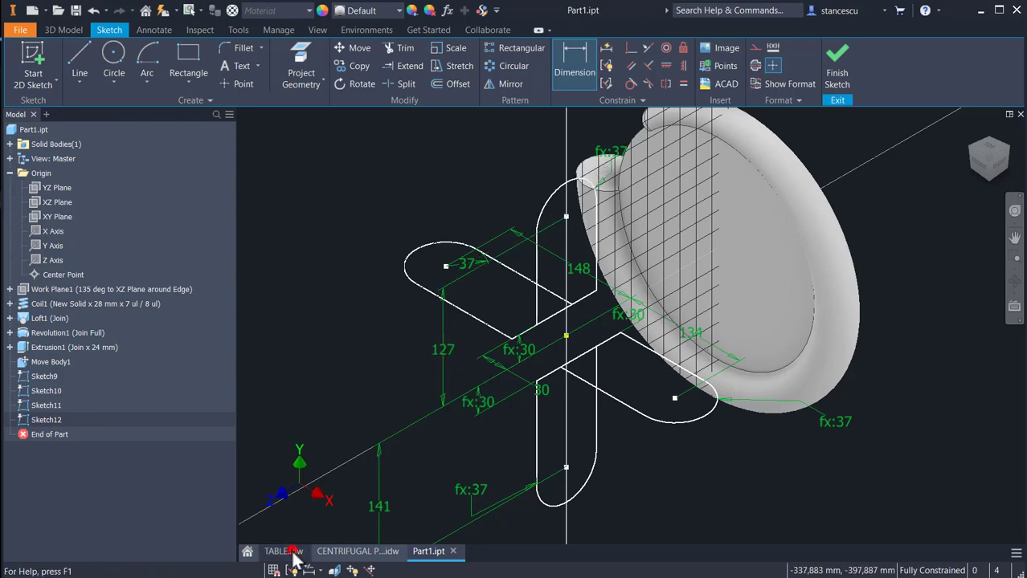
{"action": "left_click", "coordinate": [294, 552]}
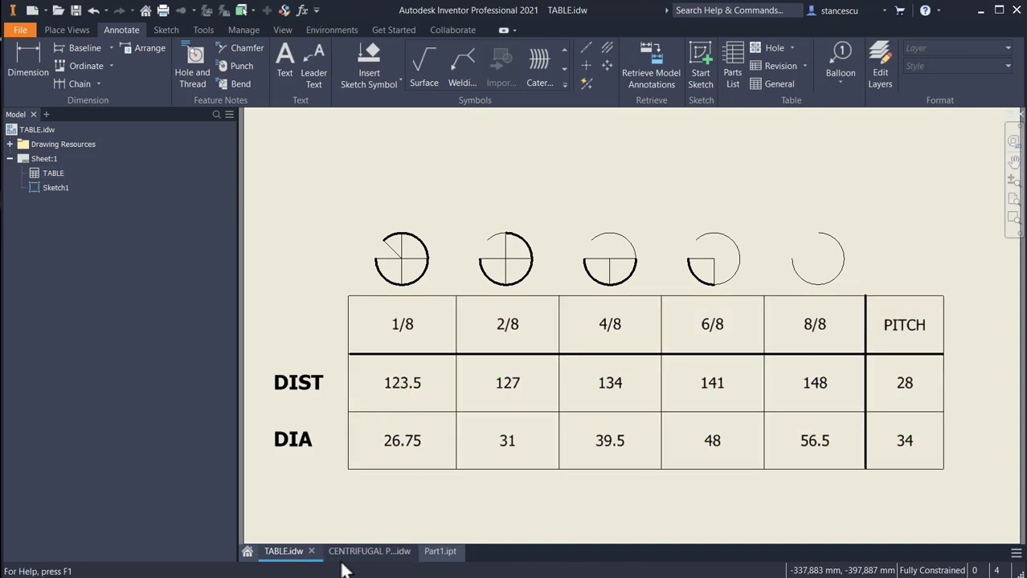
{"action": "left_click", "coordinate": [431, 552]}
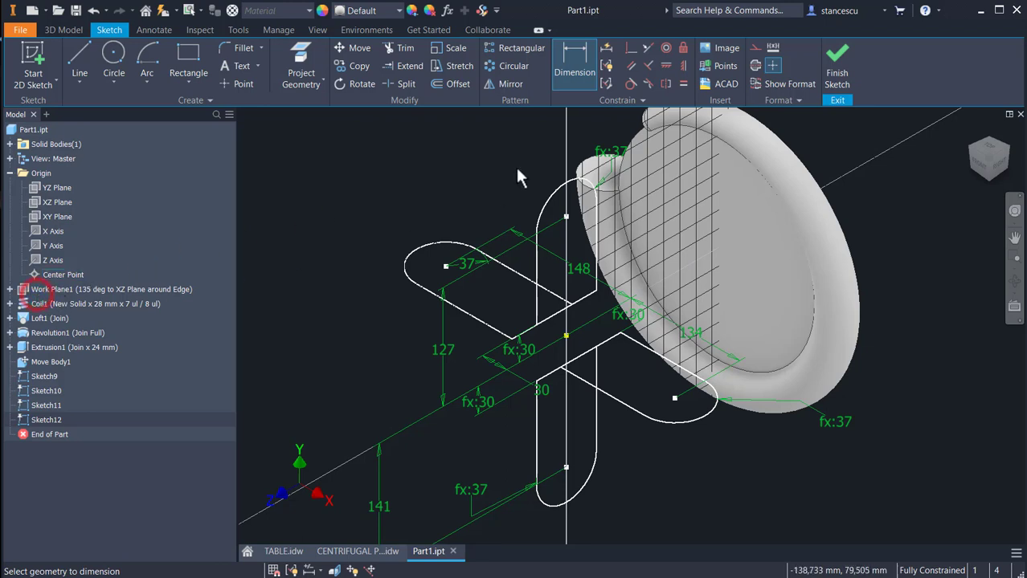
{"action": "left_click", "coordinate": [835, 73]}
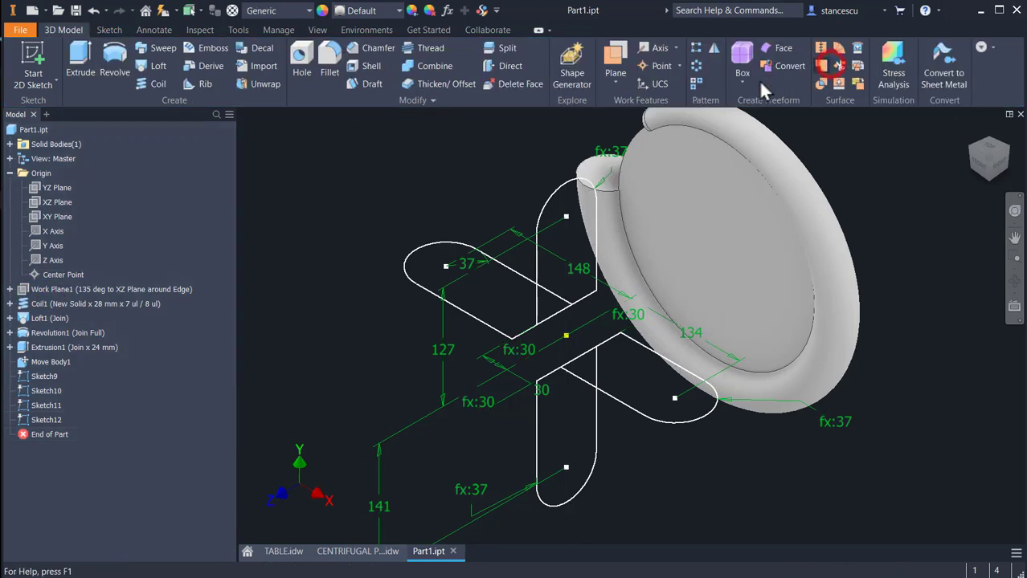
- Start a sketch on Work Plane1 and draw a closed arch-shaped profile with a tangent arc above the existing profiles
{"action": "left_click", "coordinate": [74, 291]}
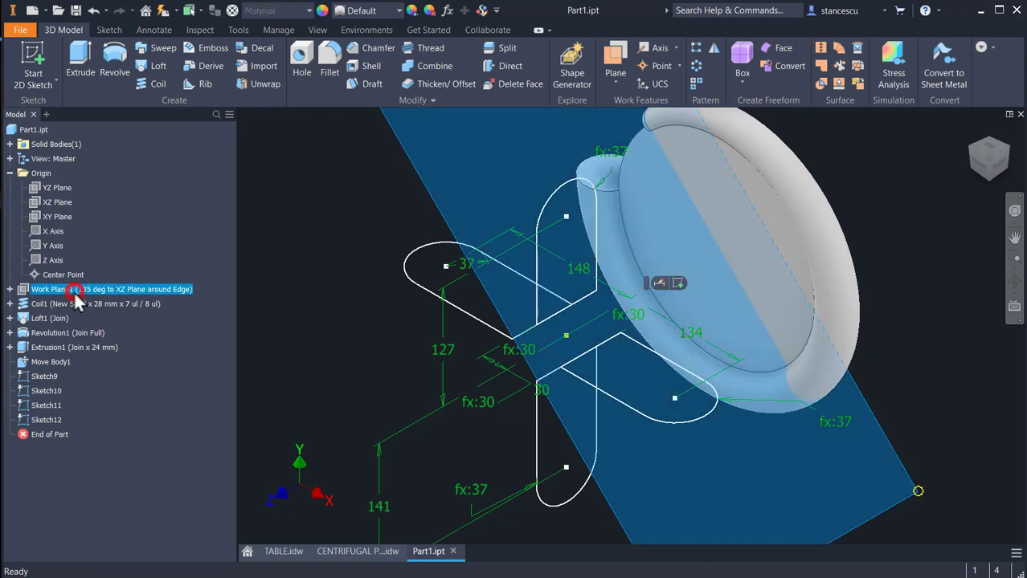
{"action": "left_click", "coordinate": [678, 281]}
{"action": "middle_click_drag", "start_coordinate": [478, 219], "coordinate": [460, 275]}
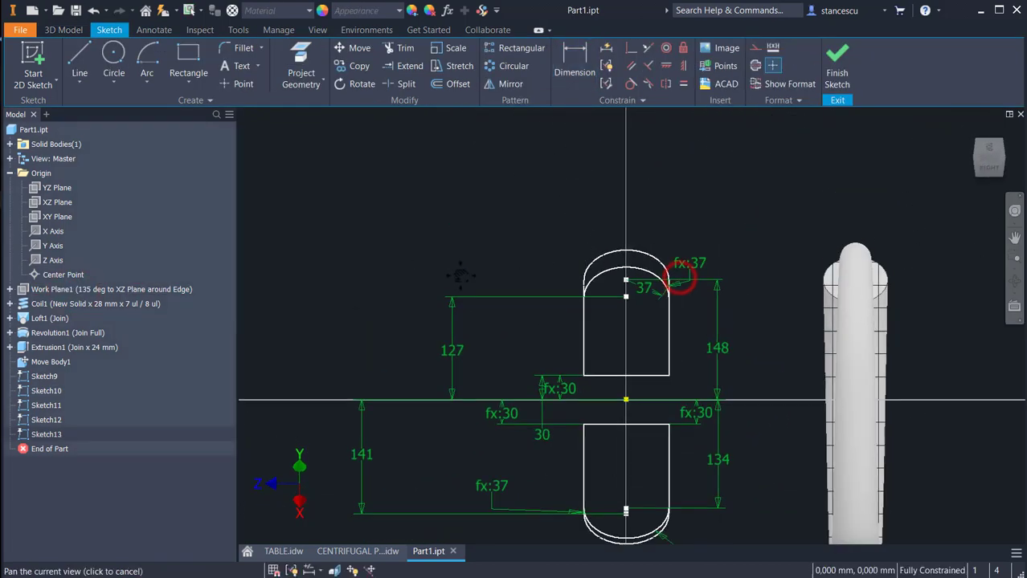
{"action": "left_click", "coordinate": [79, 63]}
{"action": "left_click", "coordinate": [522, 242]}
{"action": "left_click", "coordinate": [522, 154]}
{"action": "left_click_drag", "start_coordinate": [523, 154], "coordinate": [584, 149]}
{"action": "left_click", "coordinate": [584, 241]}
{"action": "left_click", "coordinate": [522, 240]}
{"action": "key", "text": "Escape"}
- Dimension the Work Plane1 profile's arc radius by referencing the existing 37 mm radius dimension
{"action": "key", "text": "d"}
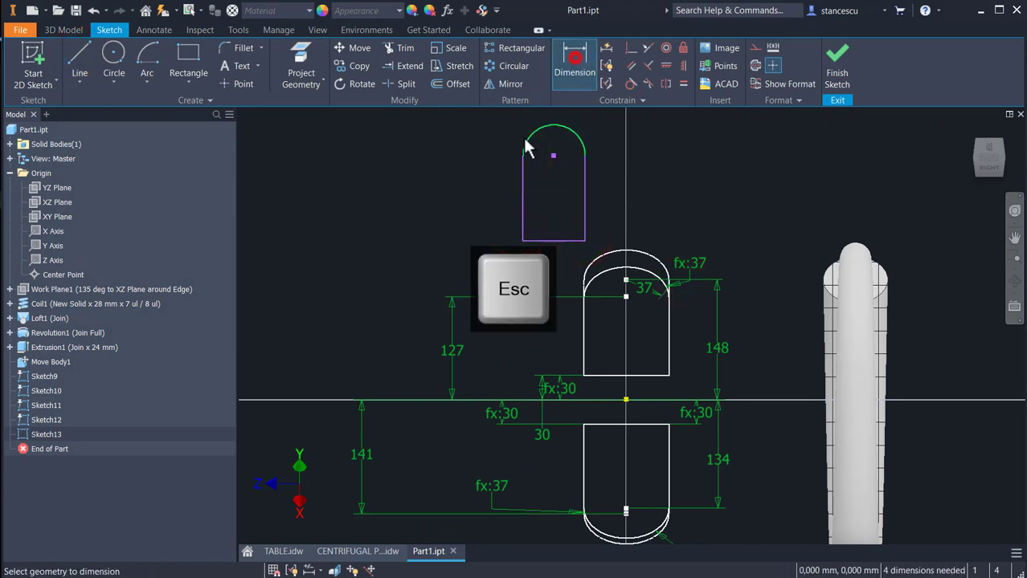
{"action": "left_click", "coordinate": [526, 149]}
{"action": "left_click", "coordinate": [466, 137]}
{"action": "left_click", "coordinate": [647, 291]}
{"action": "left_click", "coordinate": [515, 191]}
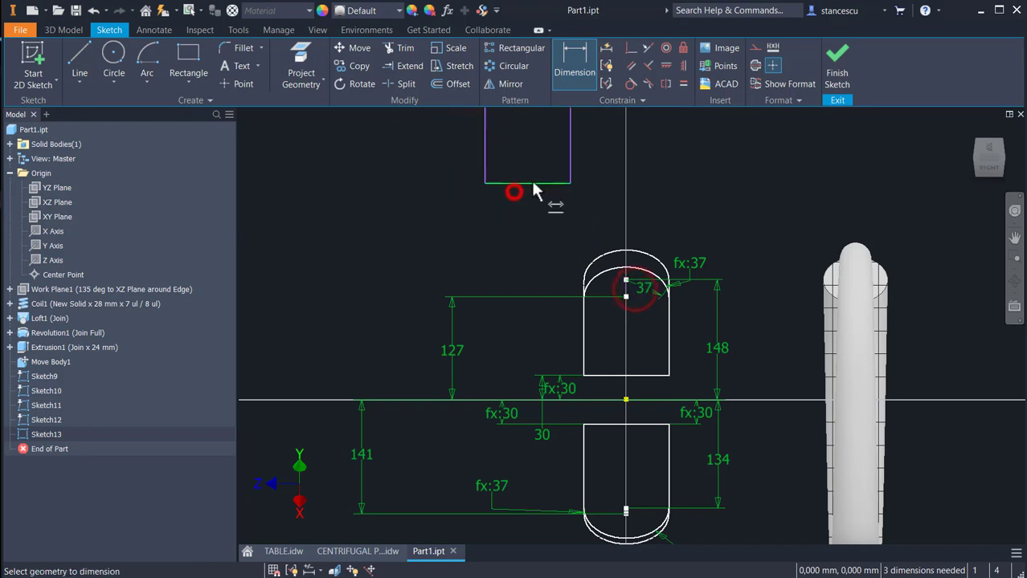
- Dimension the distance from the Work Plane1 profile's straight edge to the origin by referencing the existing 30 mm dimension
{"action": "left_click", "coordinate": [626, 400]}
{"action": "left_click", "coordinate": [408, 325]}
{"action": "left_click", "coordinate": [543, 435]}
{"action": "left_click", "coordinate": [455, 382]}
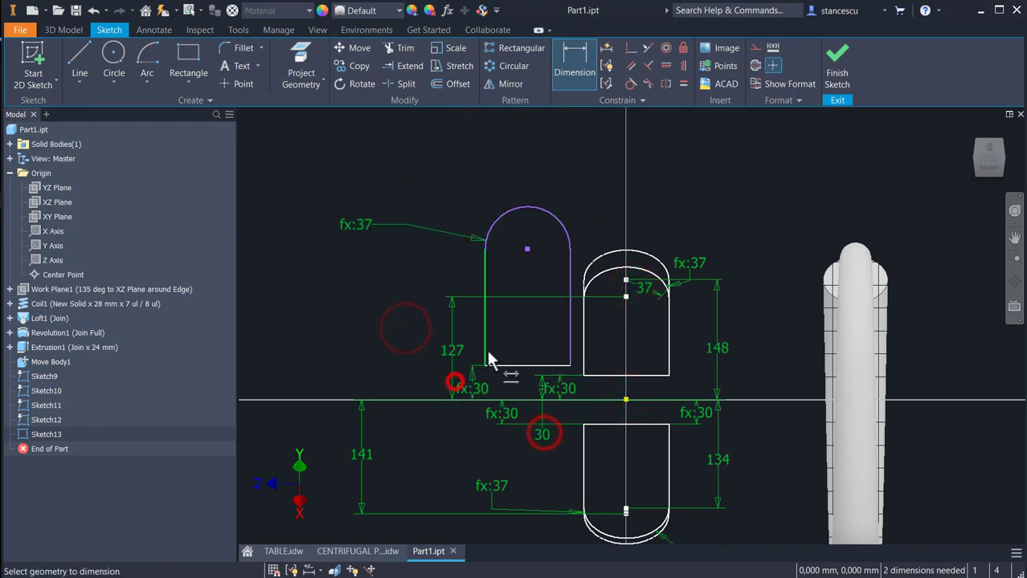
- Align the Work Plane1 profile's arc centre with the origin using a Vertical constraint
{"action": "left_click", "coordinate": [682, 65]}
{"action": "left_click", "coordinate": [625, 400]}
{"action": "left_click", "coordinate": [527, 249]}
- Dimension the Work Plane1 profile's arc centre to the origin at 123.5 mm and finish the sketch
{"action": "left_click", "coordinate": [574, 65]}
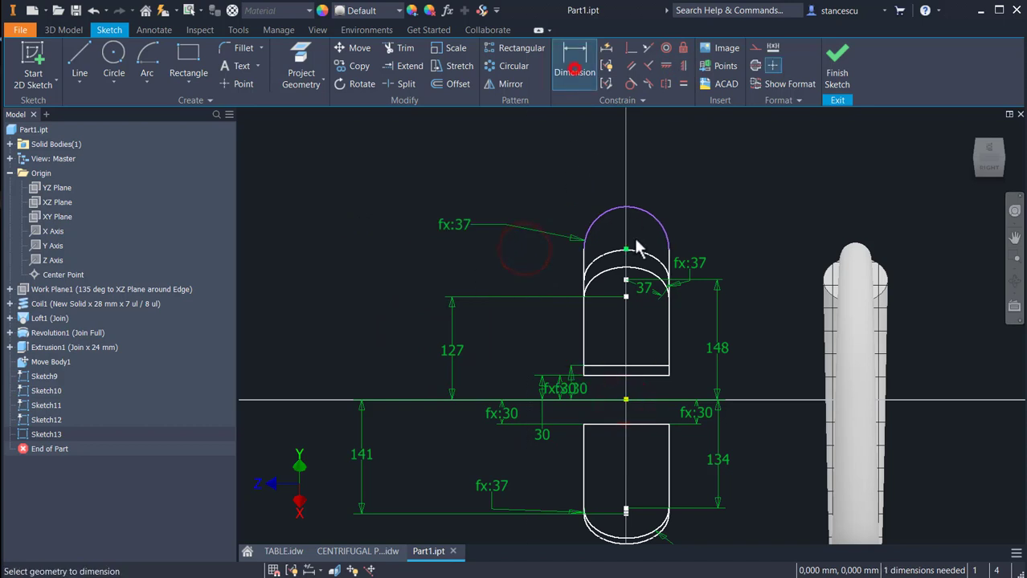
{"action": "left_click", "coordinate": [626, 249]}
{"action": "left_click", "coordinate": [626, 399]}
{"action": "left_click", "coordinate": [400, 316]}
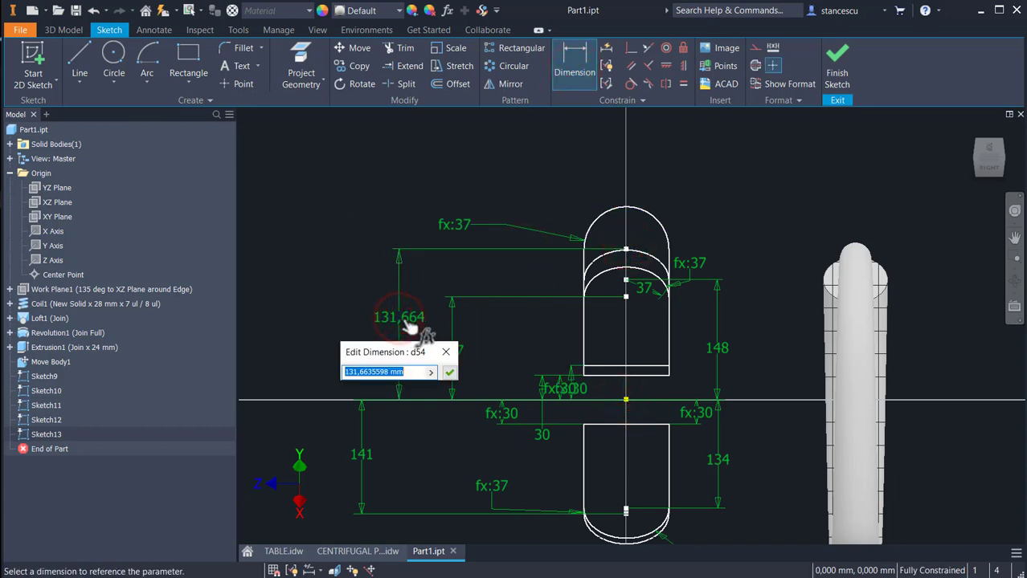
{"action": "type", "text": "123.5"}
{"action": "left_click", "coordinate": [449, 372]}
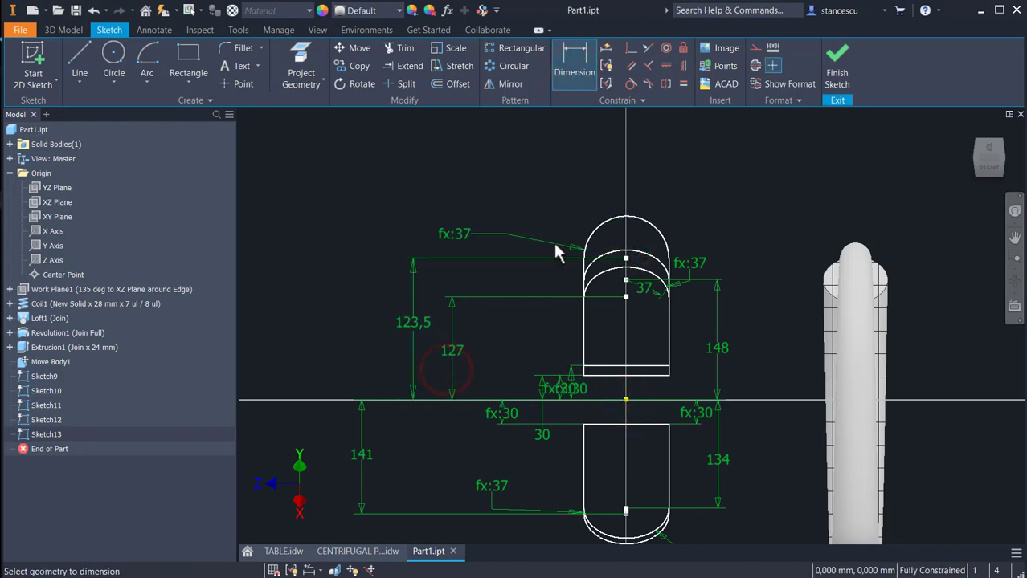
{"action": "left_click", "coordinate": [850, 72]}
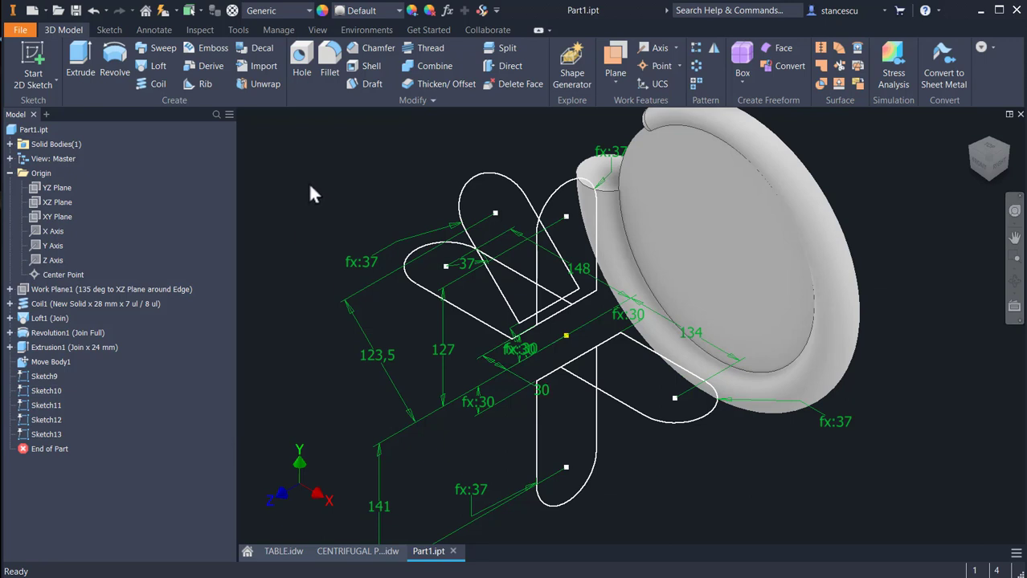
- Start a Loft with the five arch-shaped profiles as sections, in order from Sketch13 through Sketch12, Sketch11 and Sketch10 to Sketch9
{"action": "left_click", "coordinate": [158, 68]}
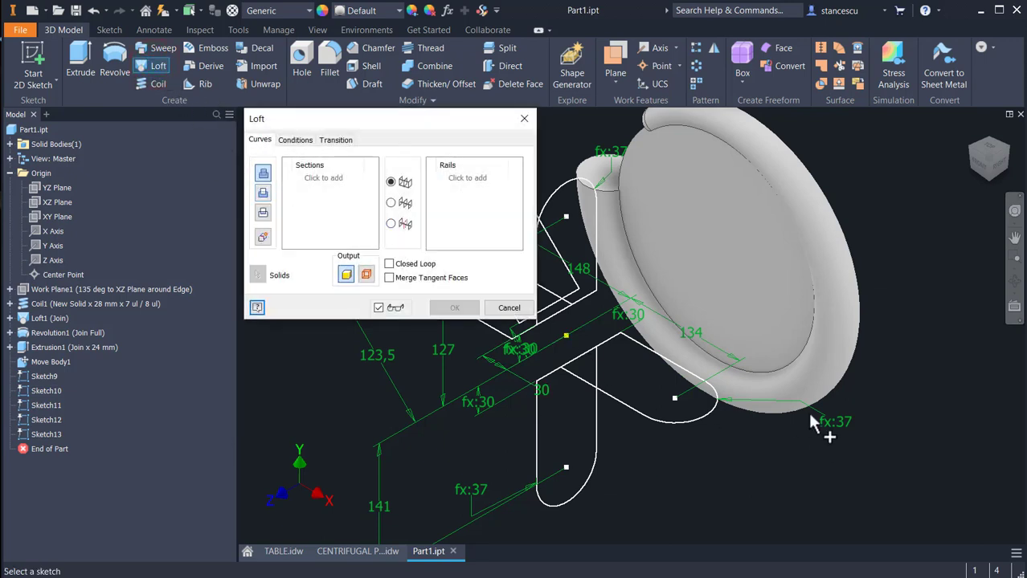
{"action": "mouse_move", "coordinate": [811, 428]}
{"action": "middle_mouse_down"}
{"action": "mouse_move", "coordinate": [936, 438]}
{"action": "mouse_move", "coordinate": [944, 474]}
{"action": "middle_mouse_up"}
{"action": "left_click", "coordinate": [626, 180]}
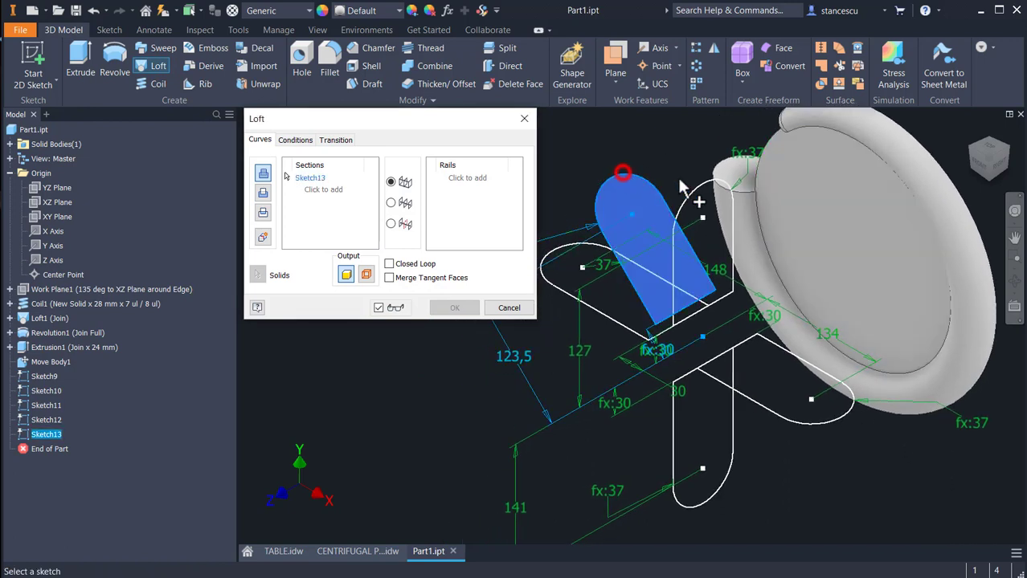
{"action": "left_click", "coordinate": [694, 200]}
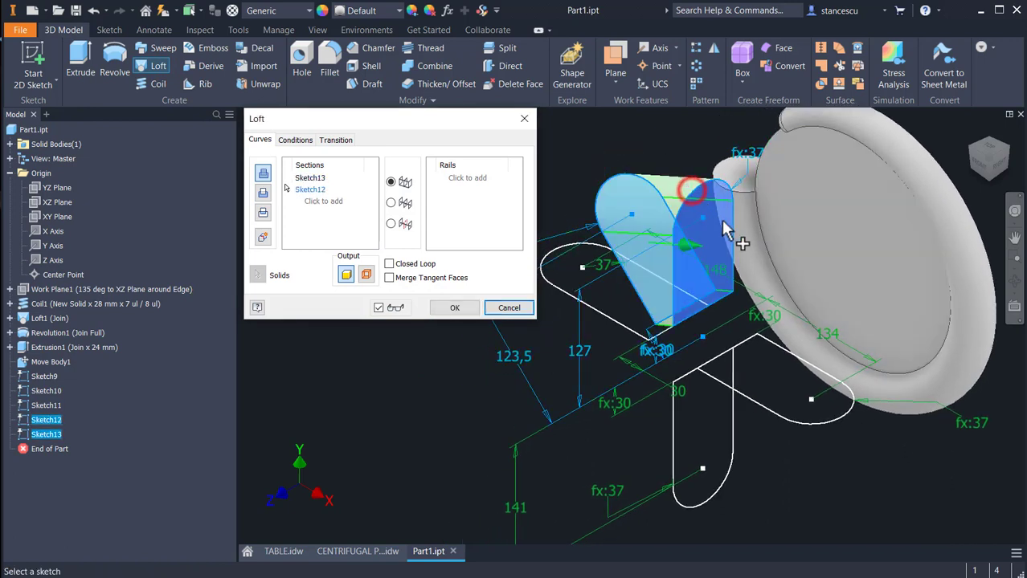
{"action": "left_click", "coordinate": [834, 423]}
{"action": "left_click", "coordinate": [713, 500]}
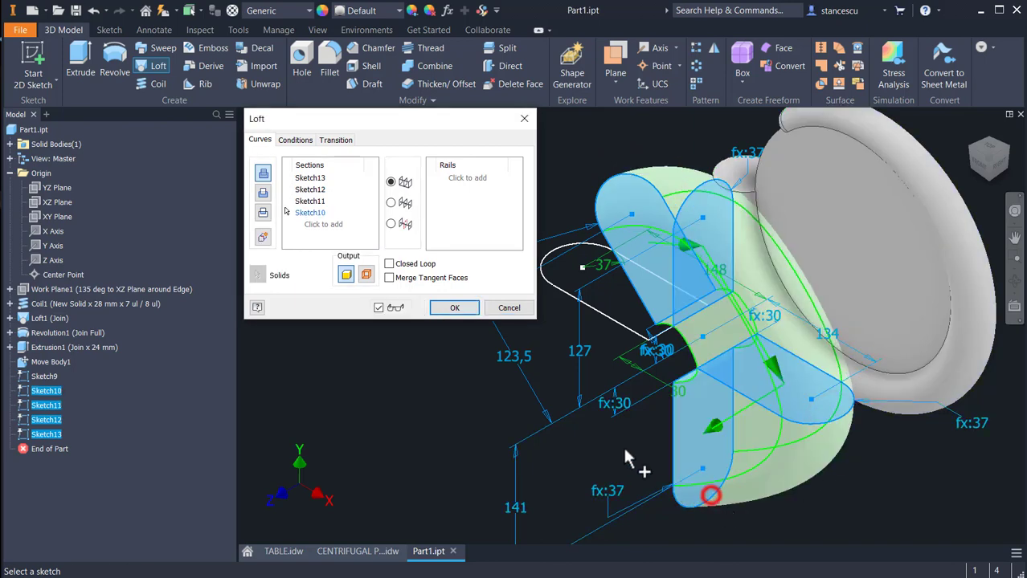
{"action": "left_click", "coordinate": [572, 303]}
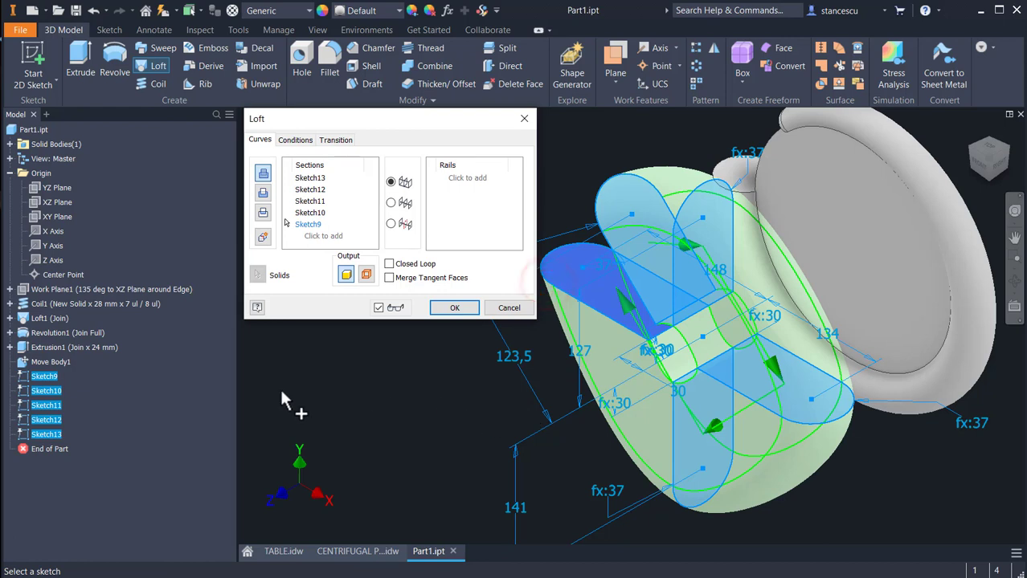
- Make the loft follow the circular edge of the first body's disc as its centre line and create it as a new solid
{"action": "left_click", "coordinate": [391, 204]}
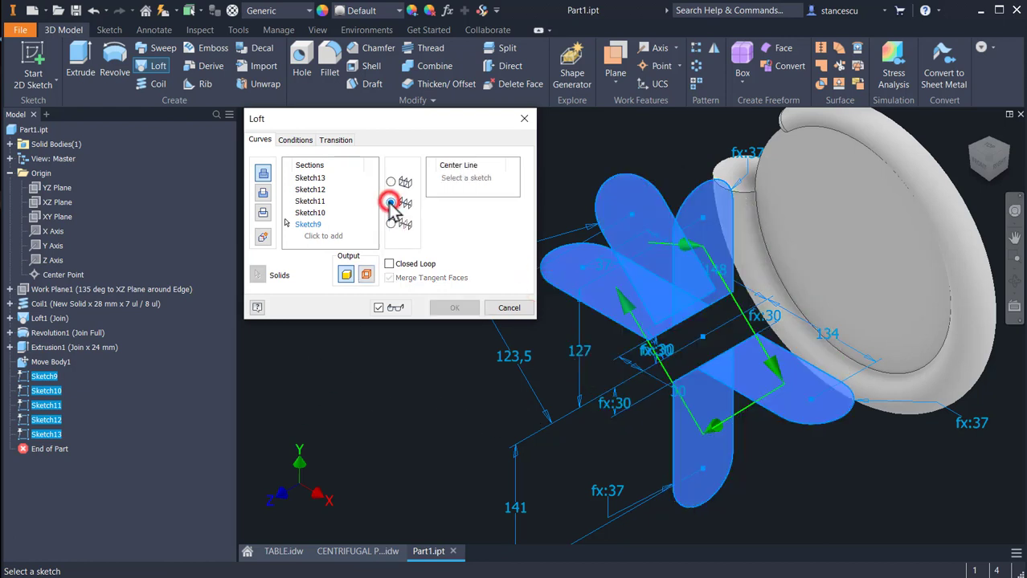
{"action": "left_click", "coordinate": [938, 239]}
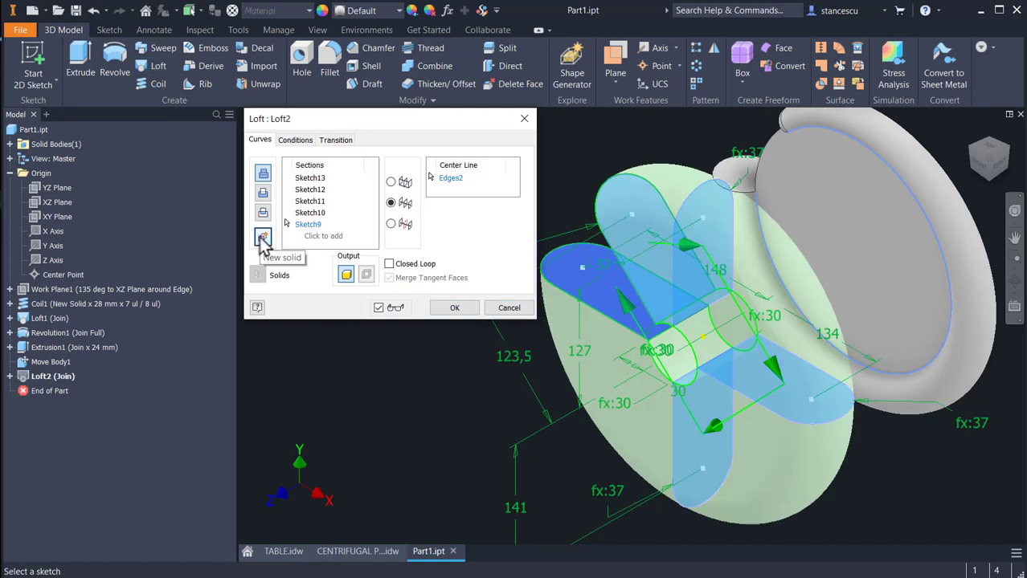
{"action": "left_click", "coordinate": [263, 238]}
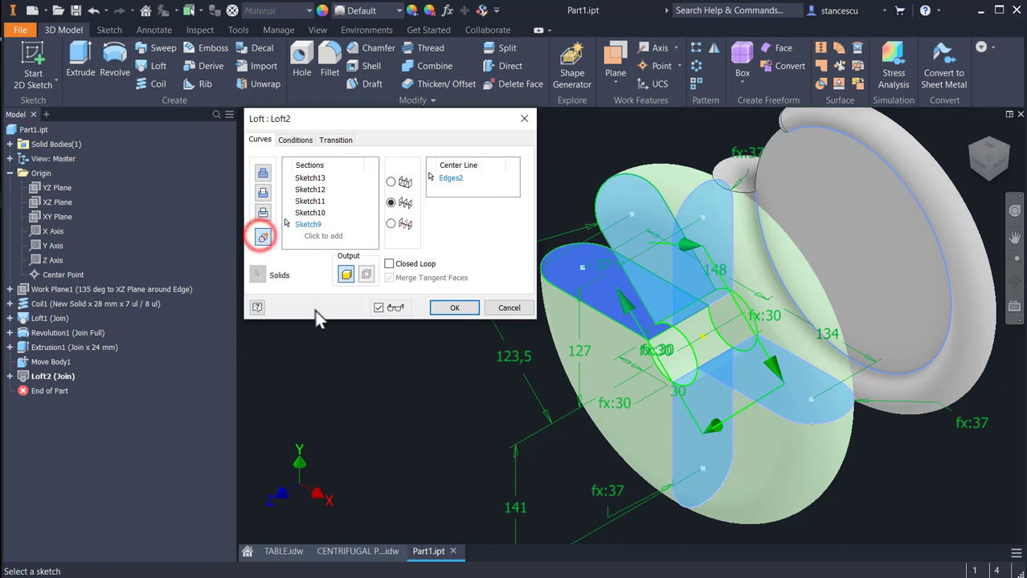
{"action": "left_click", "coordinate": [450, 309]}
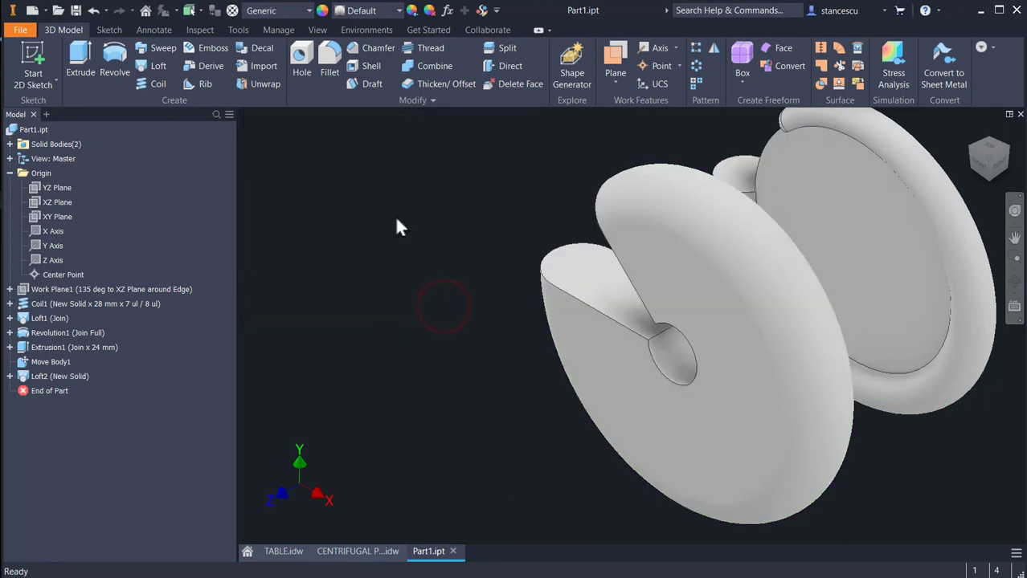
- Set the body appearance of Solid1 to Red in its properties
{"action": "left_click", "coordinate": [10, 144]}
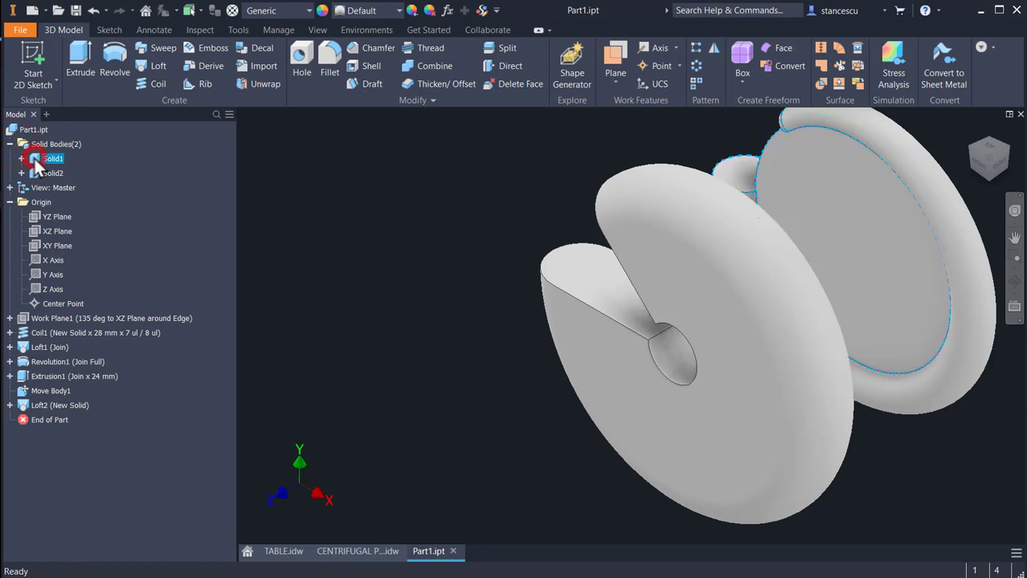
{"action": "right_click", "coordinate": [36, 161]}
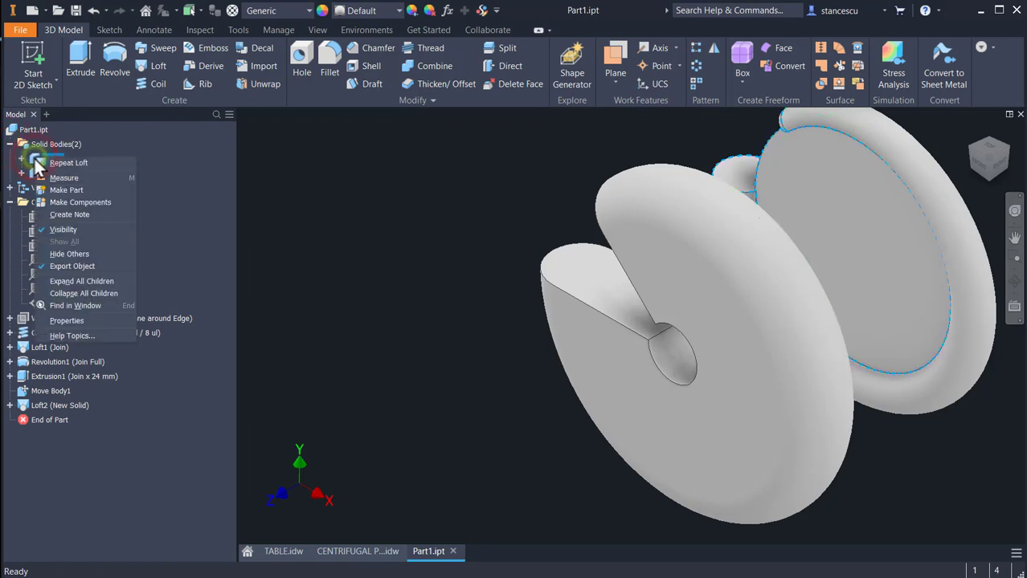
{"action": "left_click", "coordinate": [74, 321]}
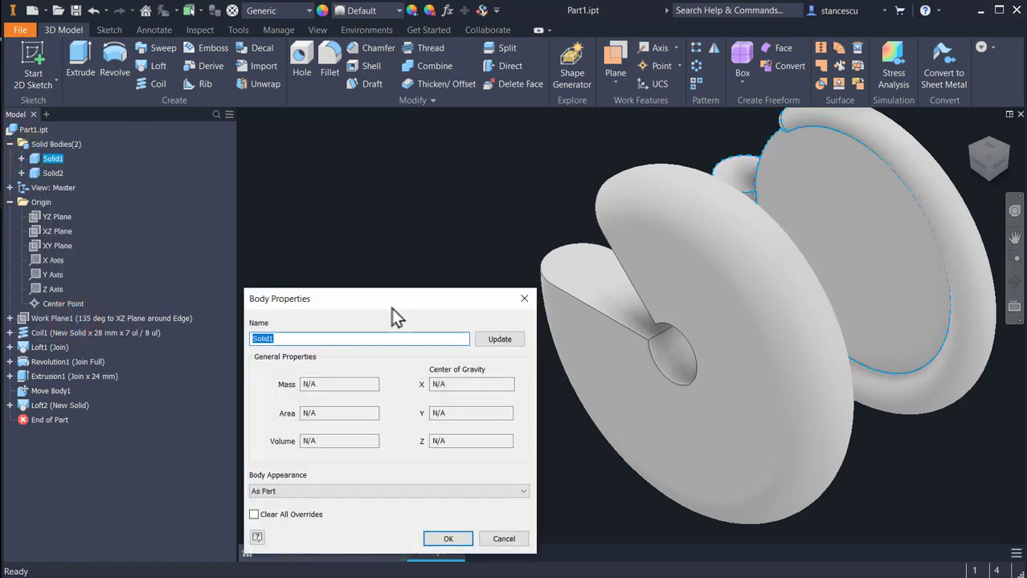
{"action": "left_click_drag", "start_coordinate": [394, 303], "coordinate": [362, 143]}
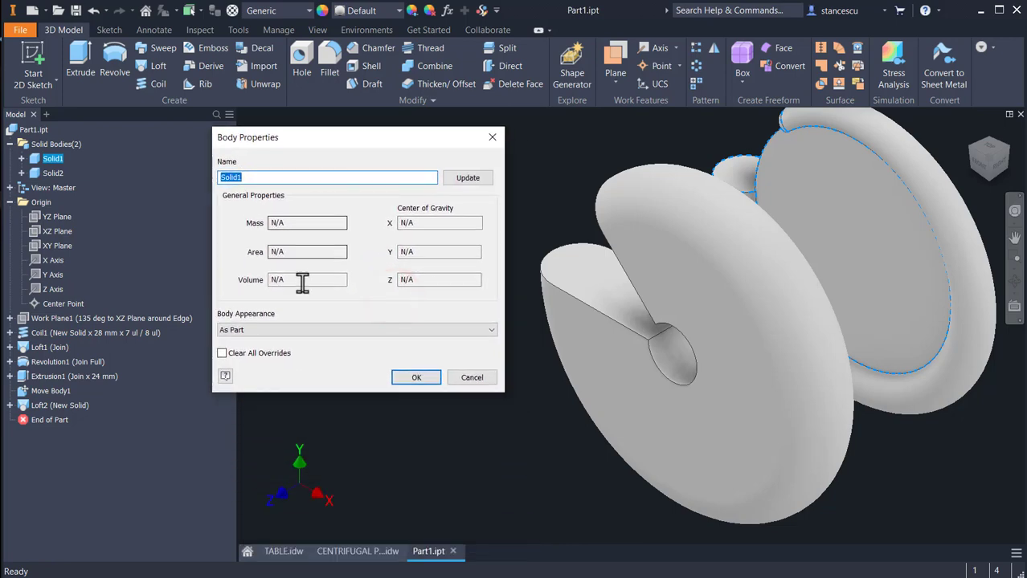
{"action": "left_click", "coordinate": [305, 329]}
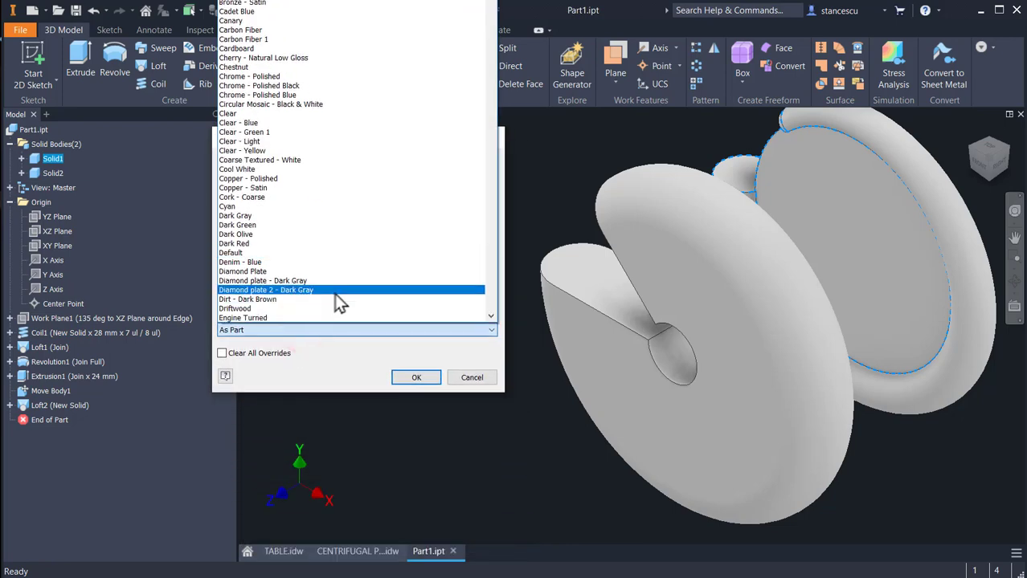
{"action": "key", "text": "r"}
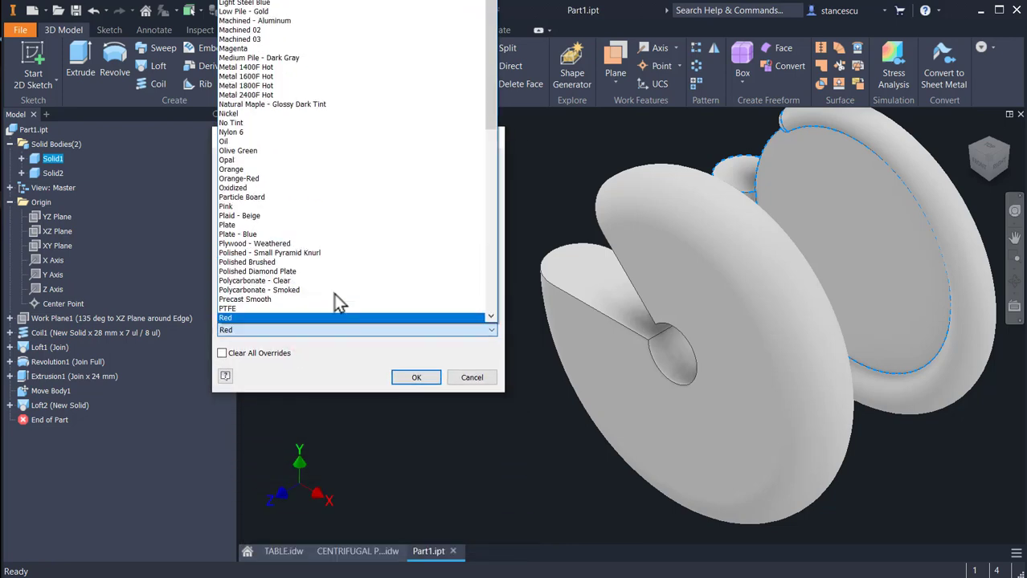
{"action": "left_click", "coordinate": [263, 318]}
{"action": "left_click", "coordinate": [401, 377]}
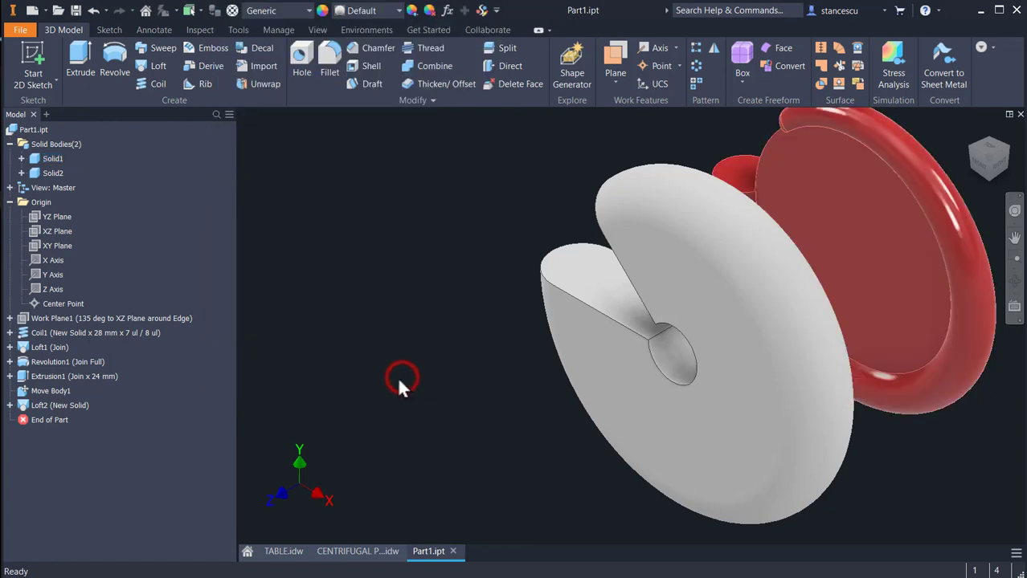
- Examine the vertical outlet's bore diameter and its height above the horizontal centreline in the CENTRIFUGAL PUMP BODY drawing
{"action": "key", "text": "F6"}
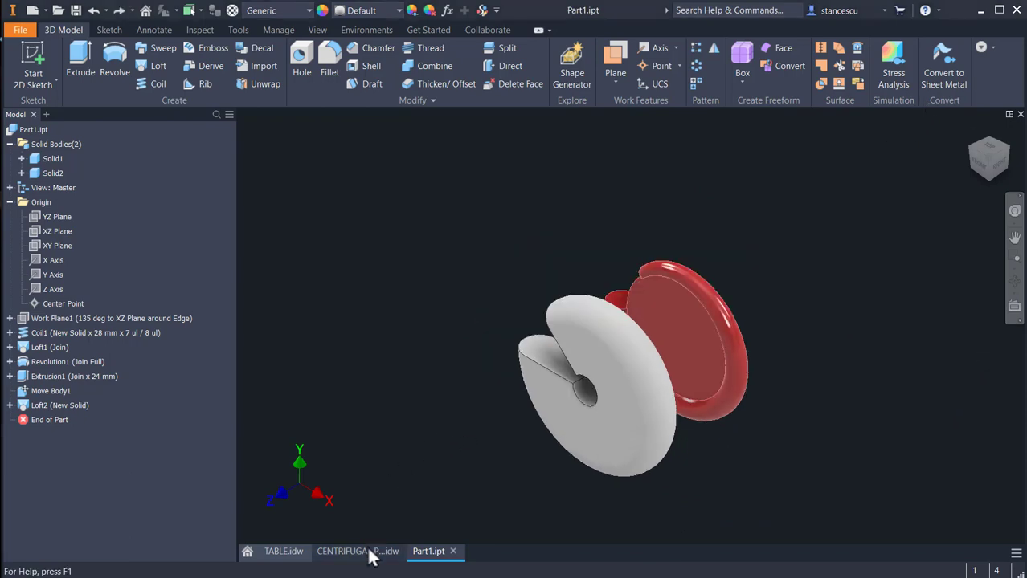
{"action": "left_click", "coordinate": [367, 548]}
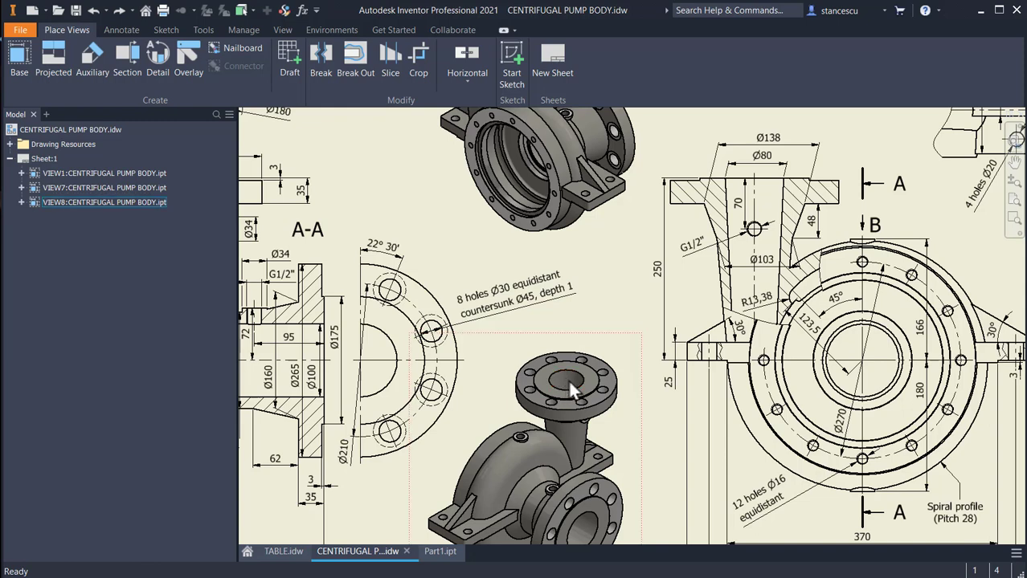
{"action": "left_click", "coordinate": [763, 157]}
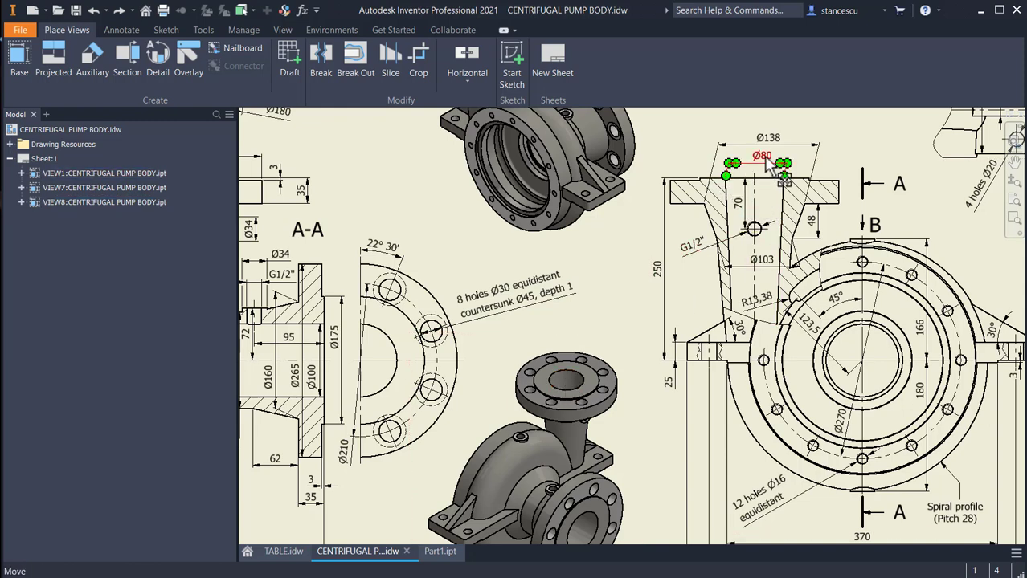
{"action": "left_click", "coordinate": [659, 273]}
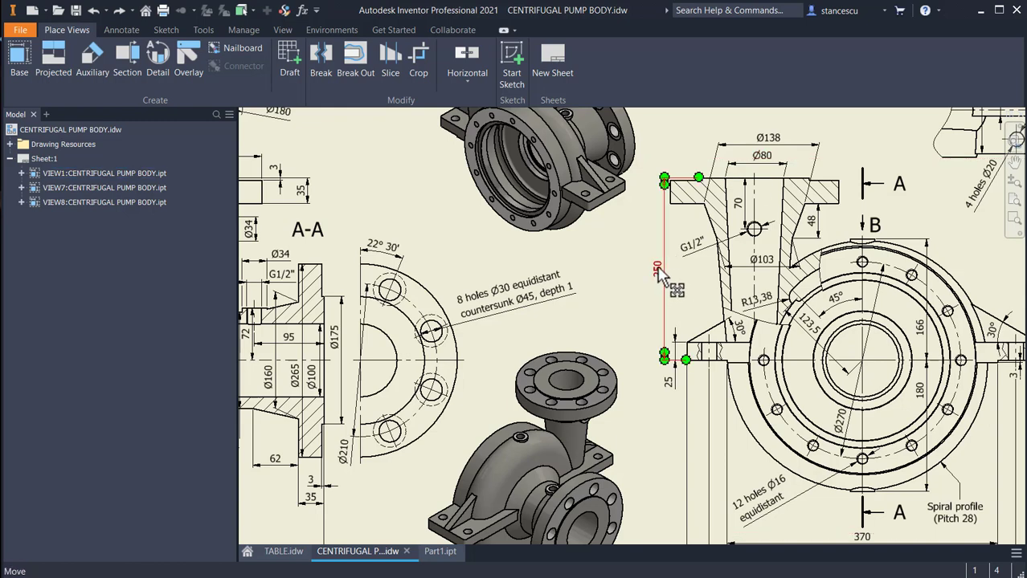
{"action": "left_click", "coordinate": [627, 307]}
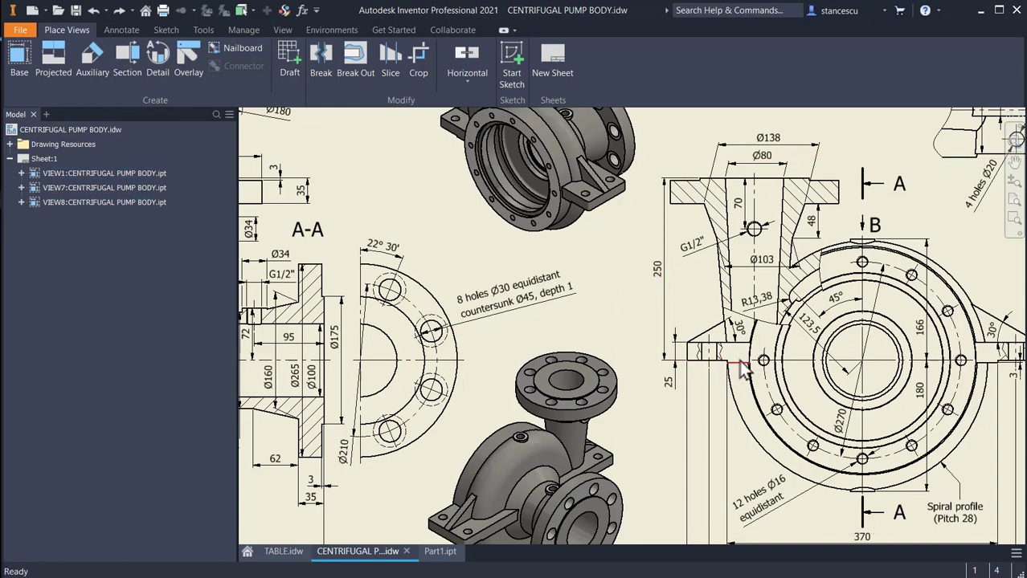
{"action": "left_click", "coordinate": [751, 366]}
- Return to Part1.ipt, create a sketch on the red body's circular end face capturing its outline and centre, and finish it
{"action": "left_click", "coordinate": [438, 554]}
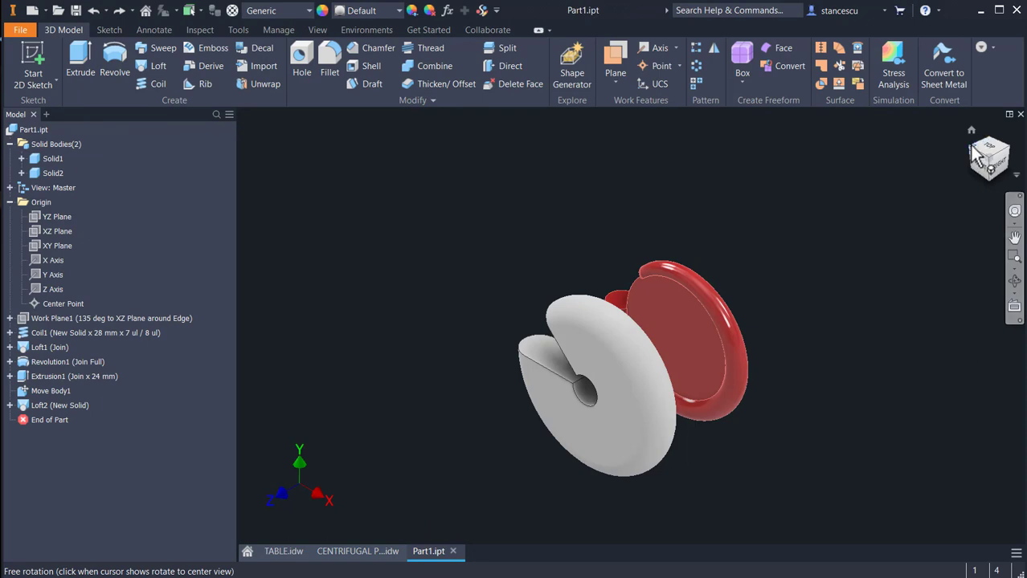
{"action": "left_click_drag", "start_coordinate": [975, 156], "coordinate": [448, 323]}
{"action": "left_click", "coordinate": [496, 347]}
{"action": "left_click", "coordinate": [577, 331]}
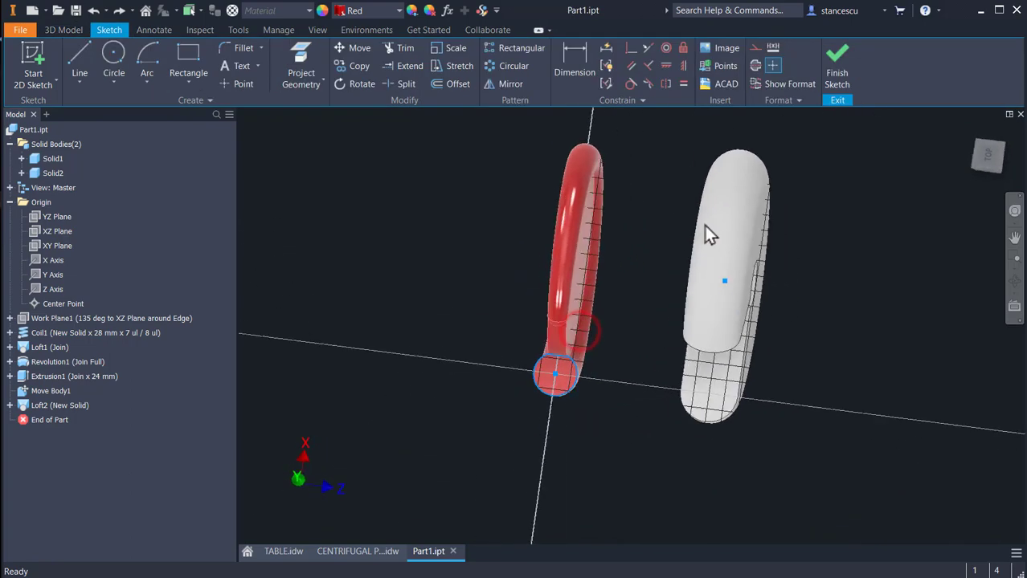
{"action": "left_click", "coordinate": [840, 53]}
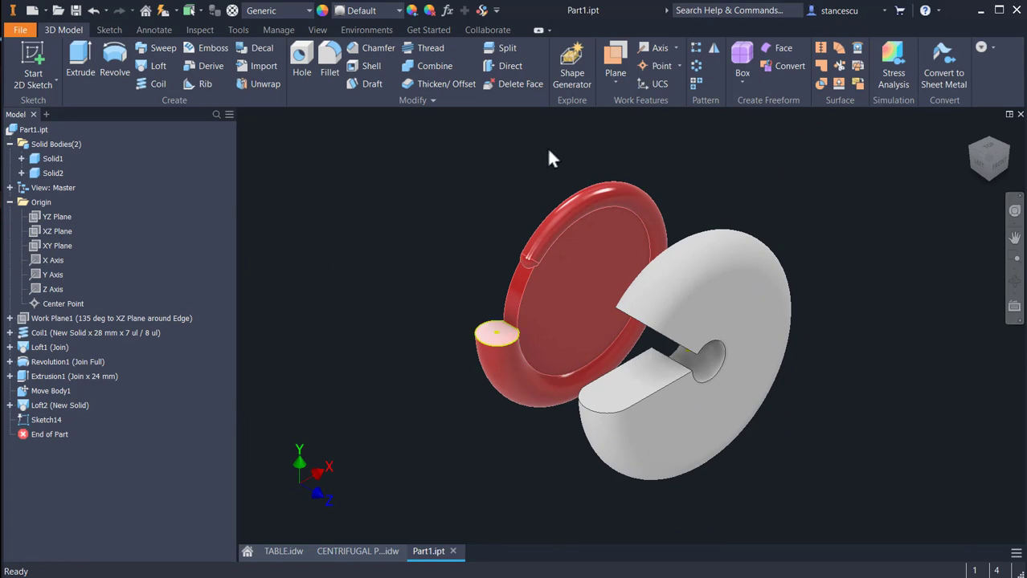
- Create a work plane parallel to the XY Plane through the centre point of the red body's circular end face
{"action": "left_click", "coordinate": [616, 53]}
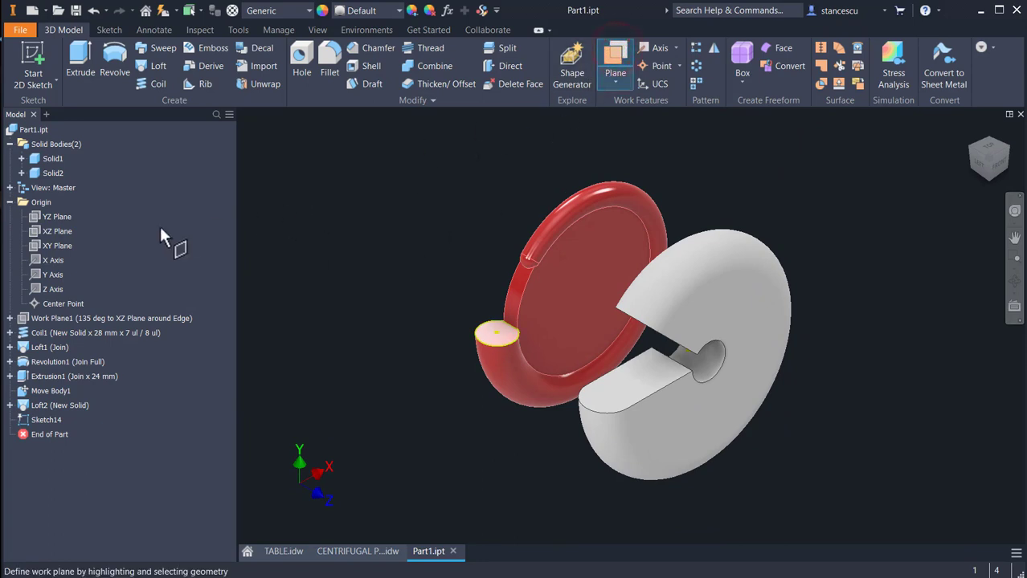
{"action": "left_click", "coordinate": [50, 244]}
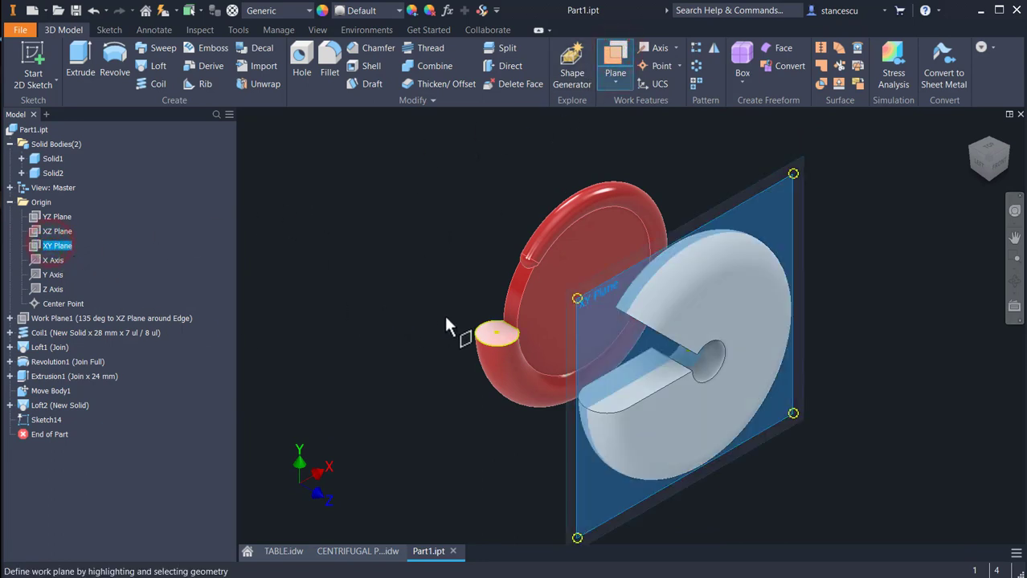
{"action": "left_click", "coordinate": [496, 342]}
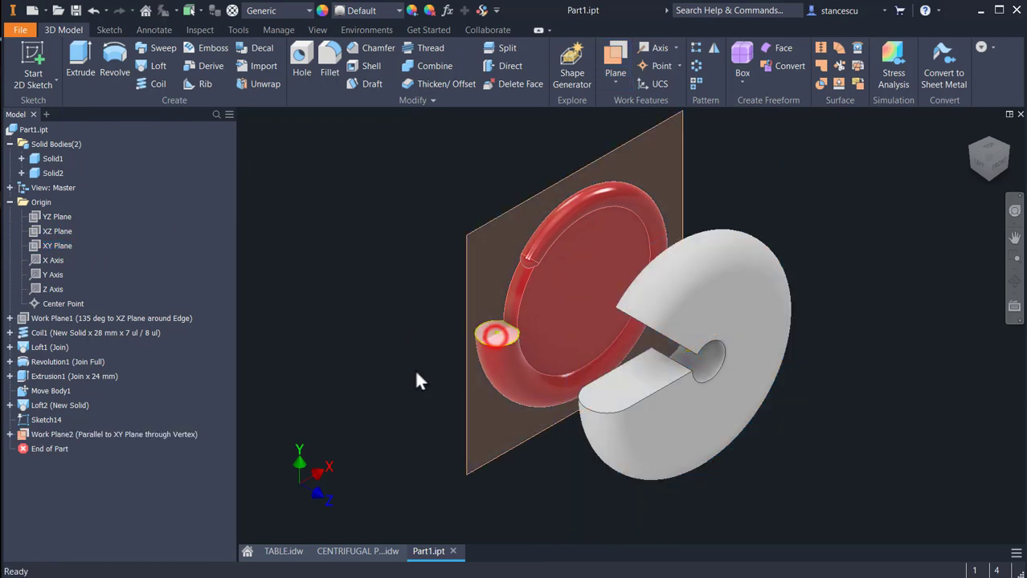
- Start a sketch on the new work plane and slice the graphics at the sketch plane
{"action": "left_click", "coordinate": [480, 233]}
{"action": "right_click", "coordinate": [479, 233]}
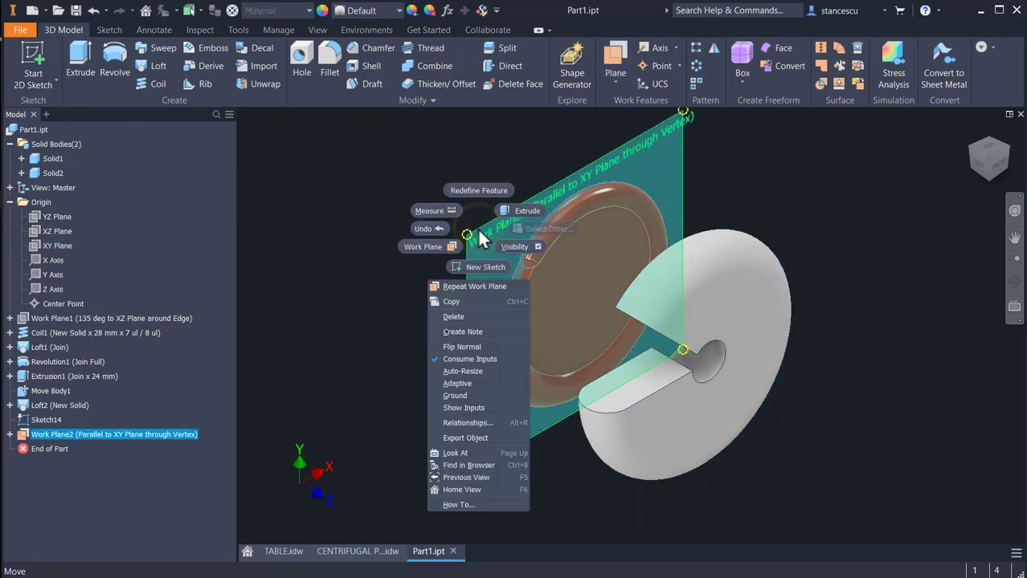
{"action": "left_click", "coordinate": [485, 267]}
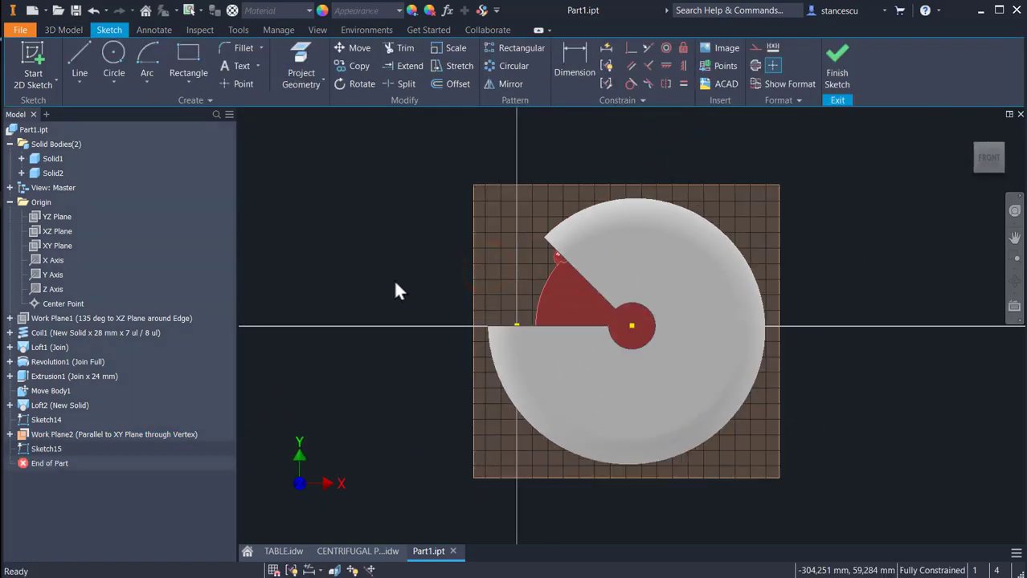
{"action": "key", "text": "F7"}
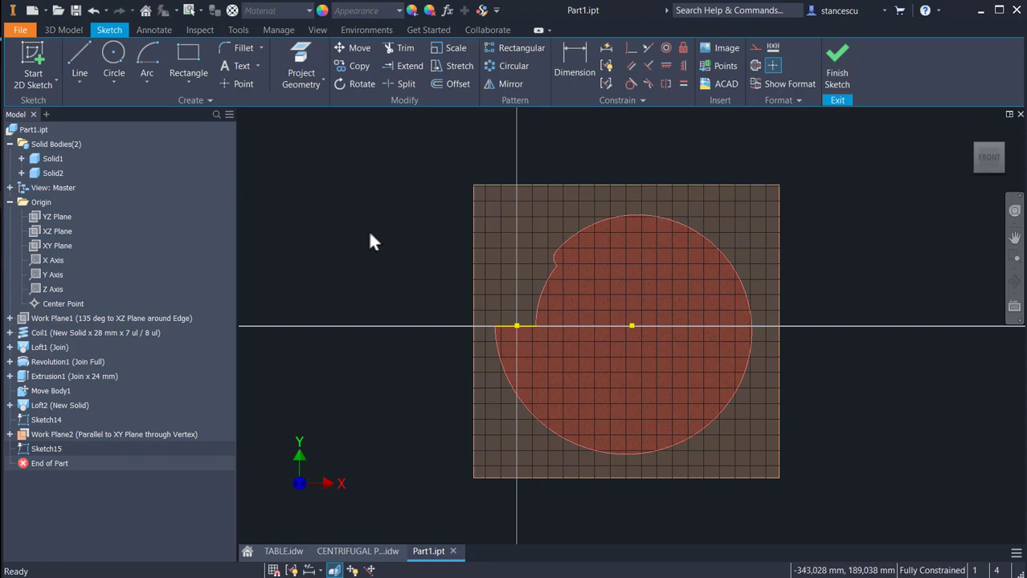
{"action": "middle_click_drag", "start_coordinate": [399, 278], "coordinate": [448, 388], "text": "shift"}
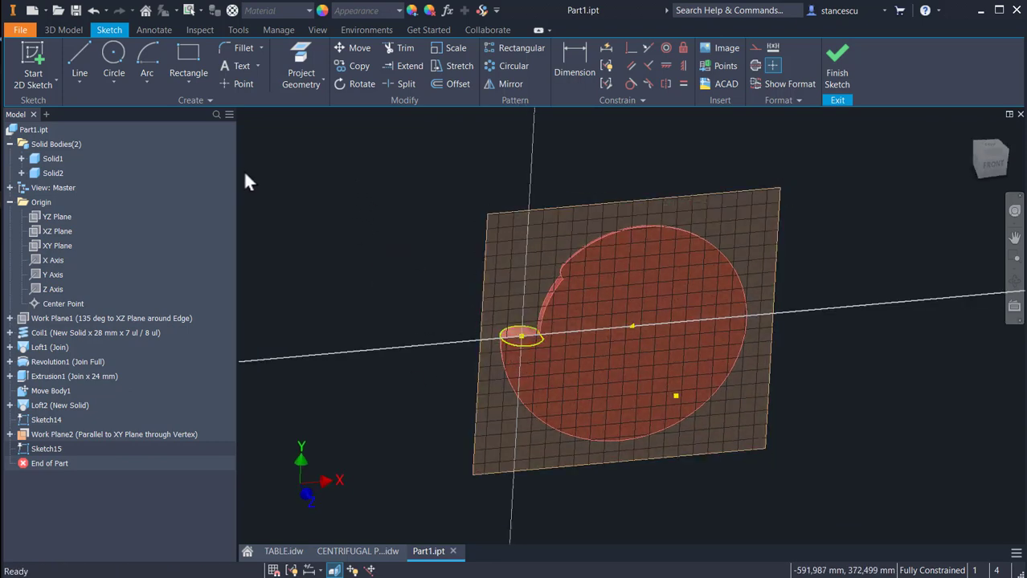
- Project the circular edge of the red body's end face into the active sketch
{"action": "left_click", "coordinate": [302, 50]}
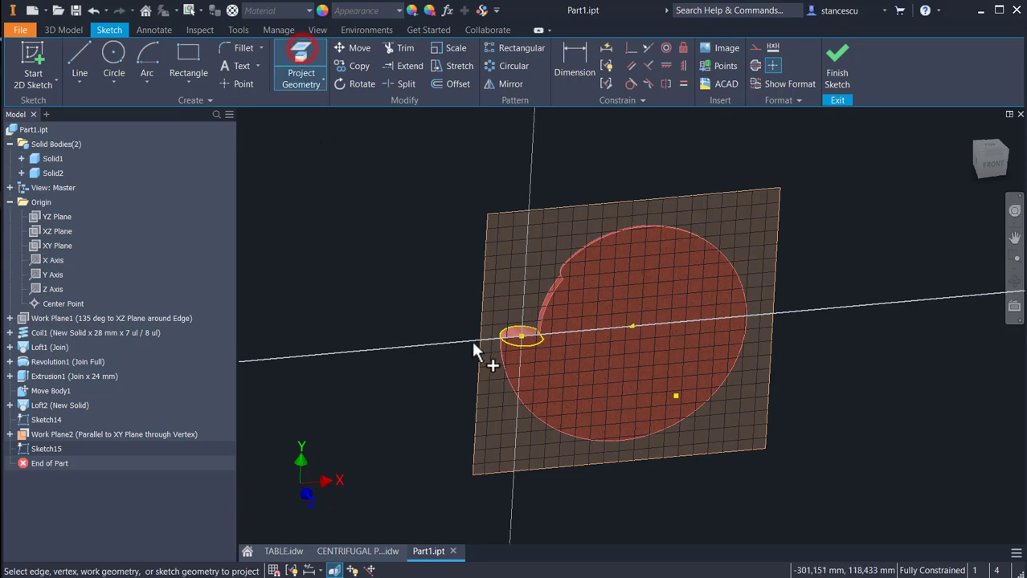
{"action": "left_click", "coordinate": [521, 343]}
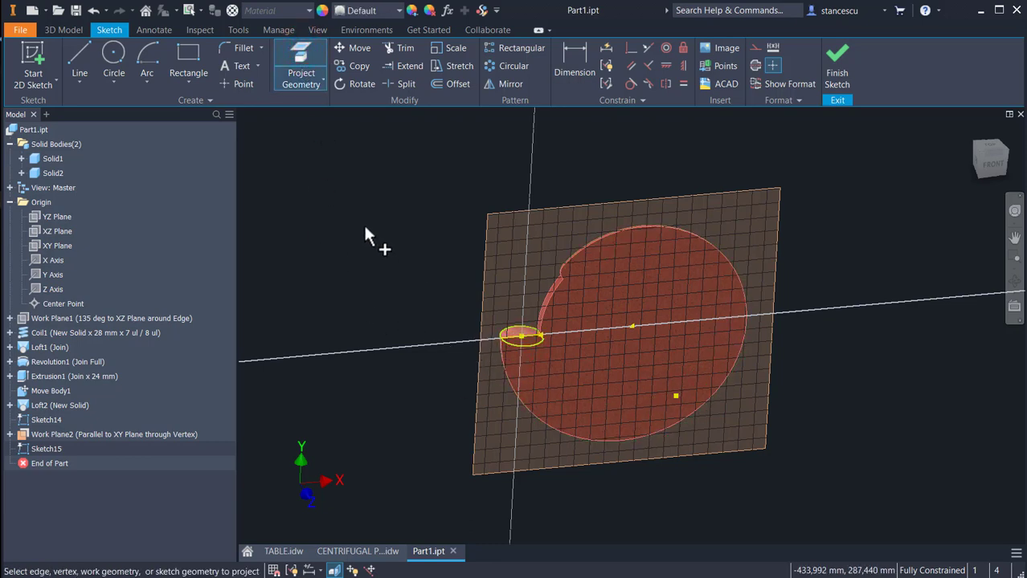
{"action": "scroll", "coordinate": [522, 339], "scroll_direction": "up", "scroll_amount": 5}
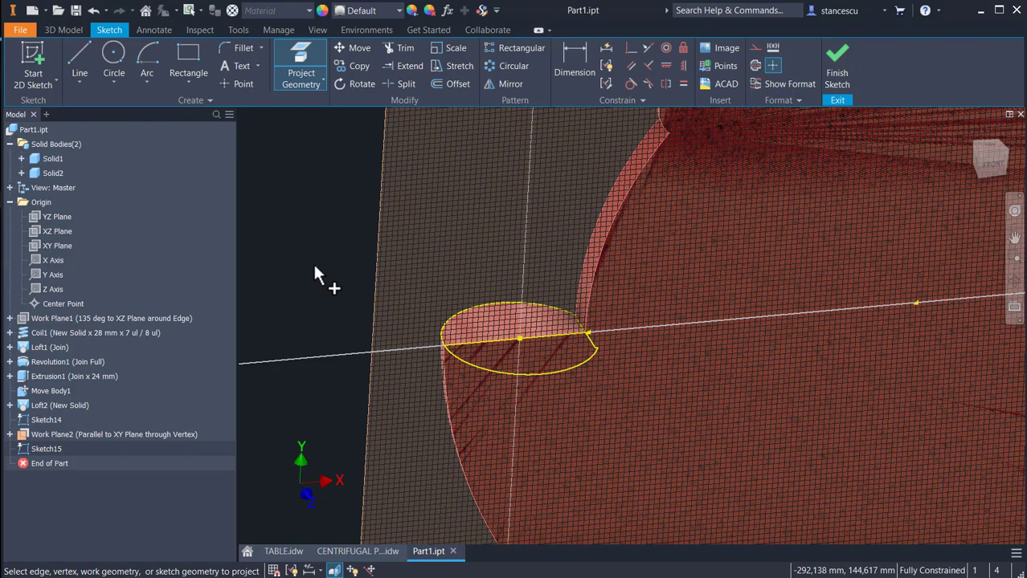
- Draw a closed four-line profile from the end face's centre, about 166 mm high, 66 mm wide above and 28 mm wide at the base
{"action": "scroll", "coordinate": [315, 274], "scroll_direction": "down", "scroll_amount": 3}
{"action": "middle_click_drag", "start_coordinate": [328, 282], "coordinate": [156, 111], "text": "shift"}
{"action": "left_click", "coordinate": [79, 63]}
{"action": "scroll", "coordinate": [528, 470], "scroll_direction": "up", "scroll_amount": 3}
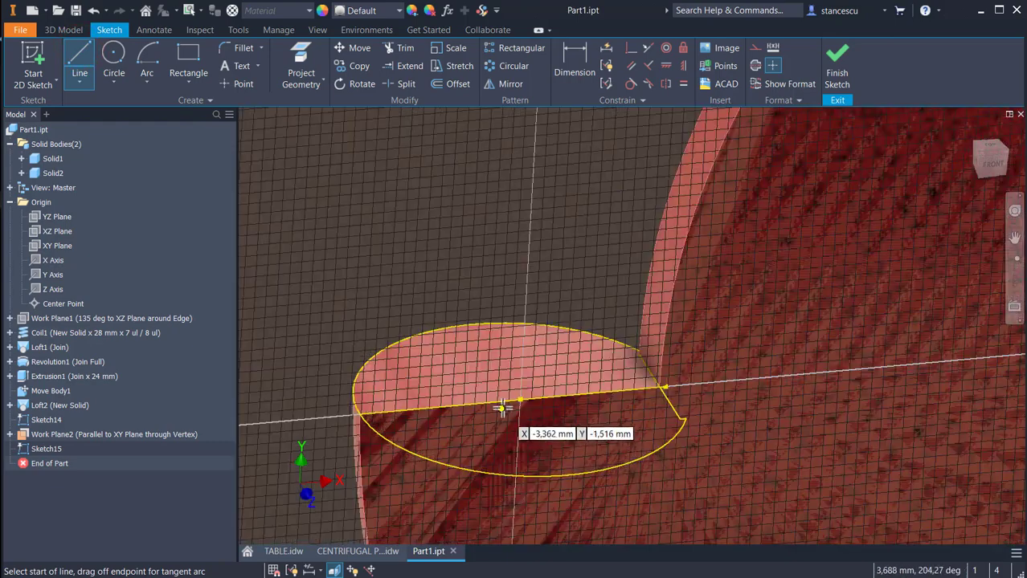
{"action": "scroll", "coordinate": [520, 405], "scroll_direction": "up", "scroll_amount": 2}
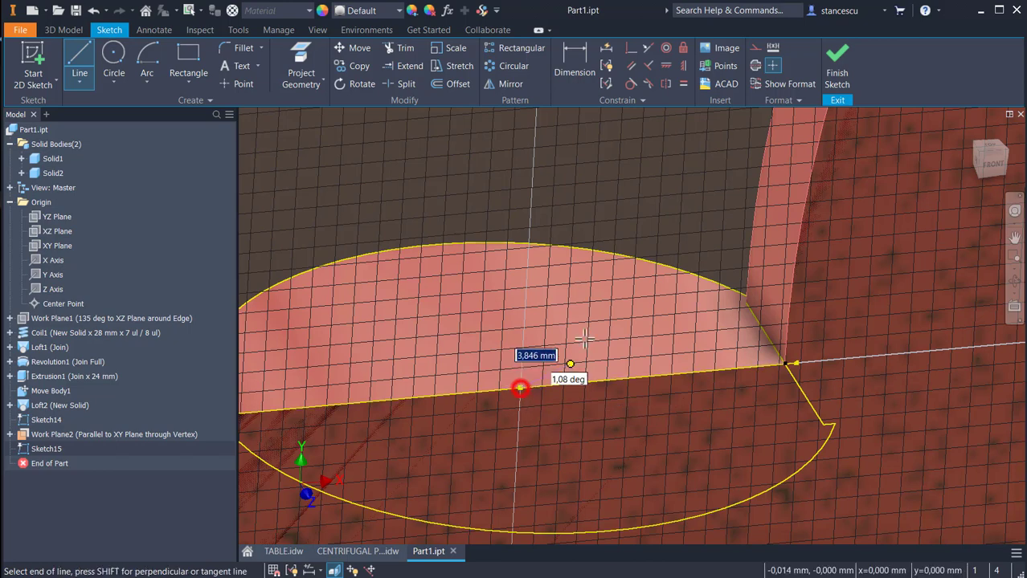
{"action": "scroll", "coordinate": [589, 325], "scroll_direction": "down", "scroll_amount": 5}
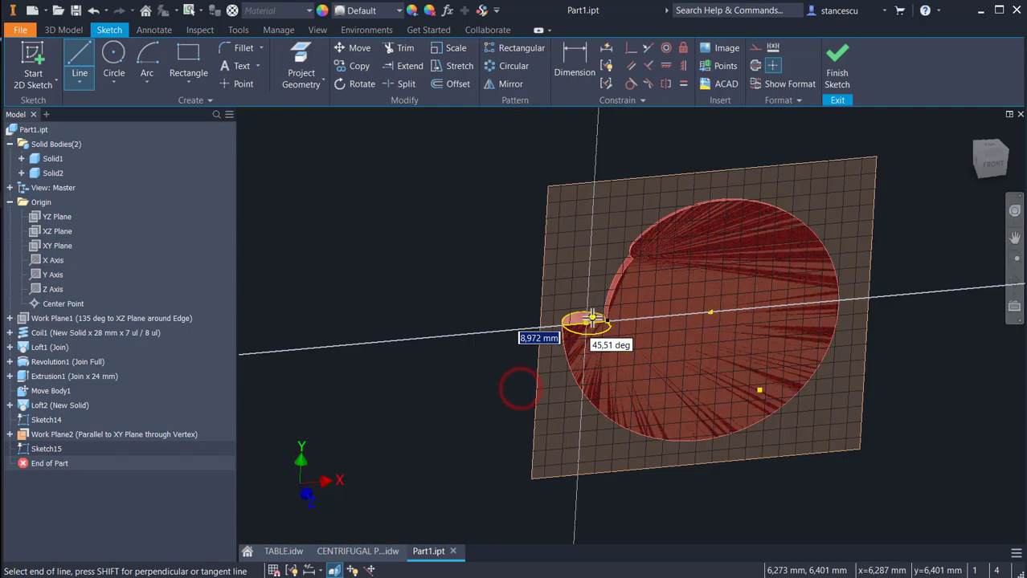
{"action": "left_click", "coordinate": [593, 194]}
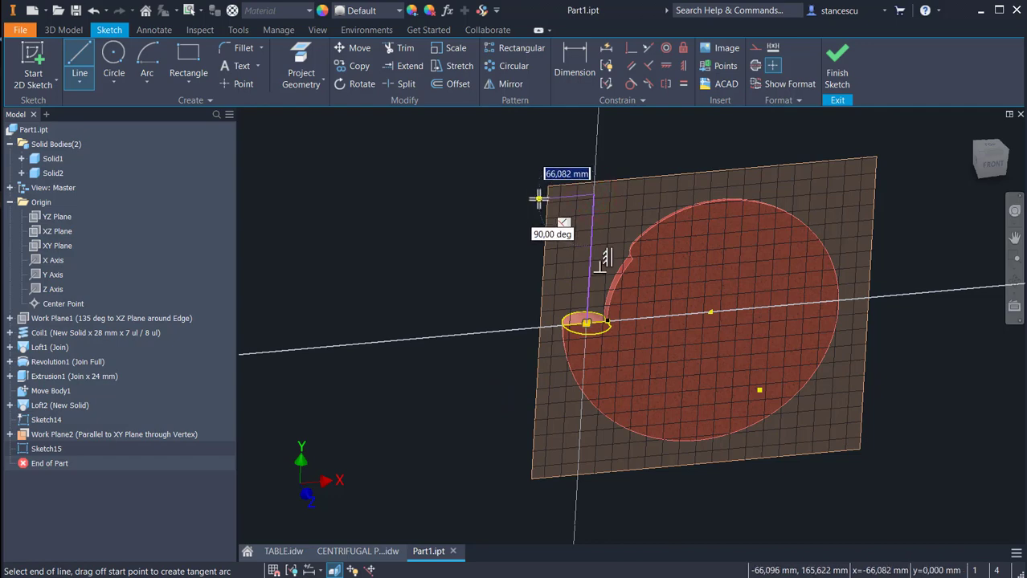
{"action": "left_click", "coordinate": [539, 198]}
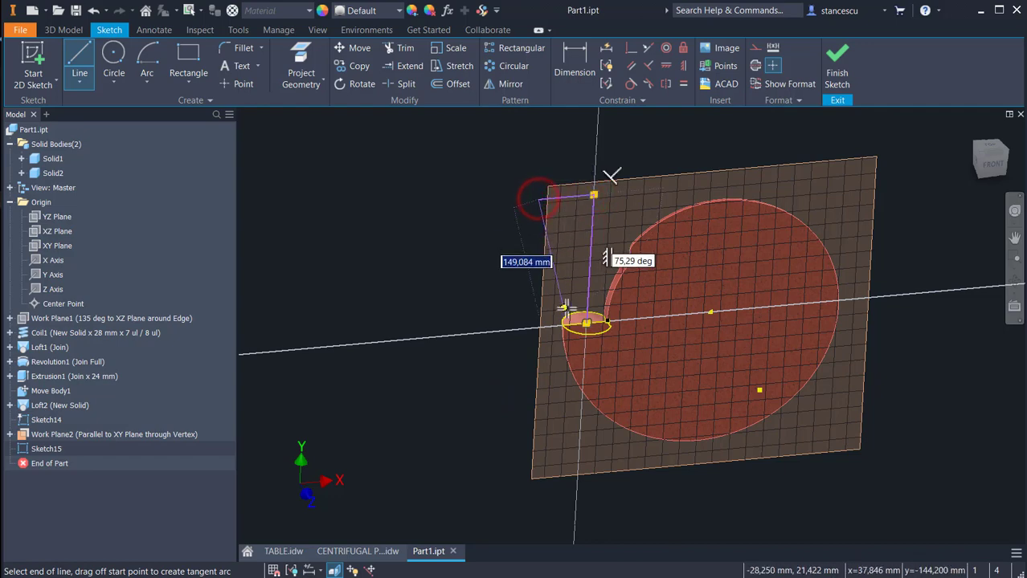
{"action": "scroll", "coordinate": [550, 339], "scroll_direction": "up", "scroll_amount": 4}
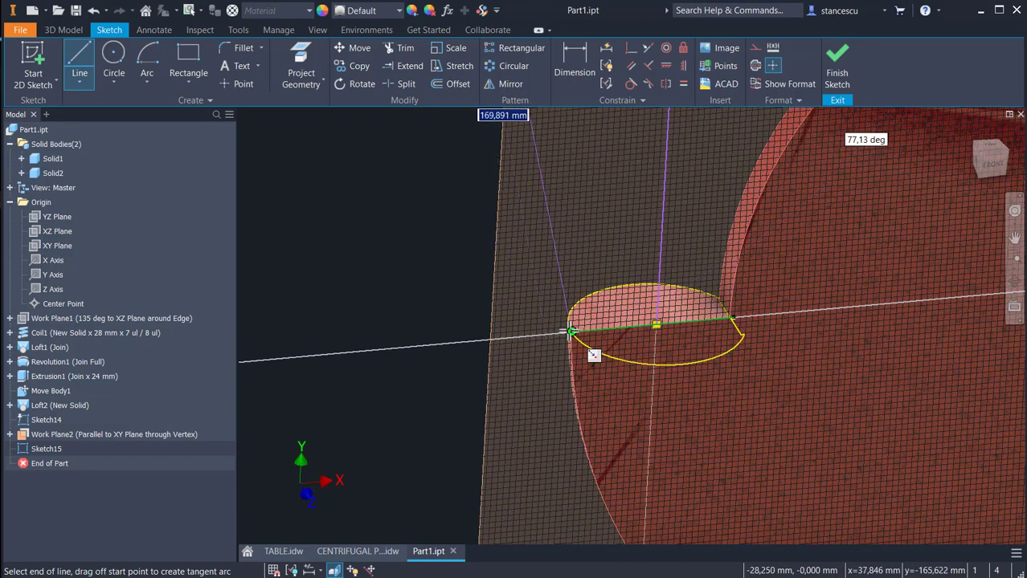
{"action": "left_click", "coordinate": [569, 331]}
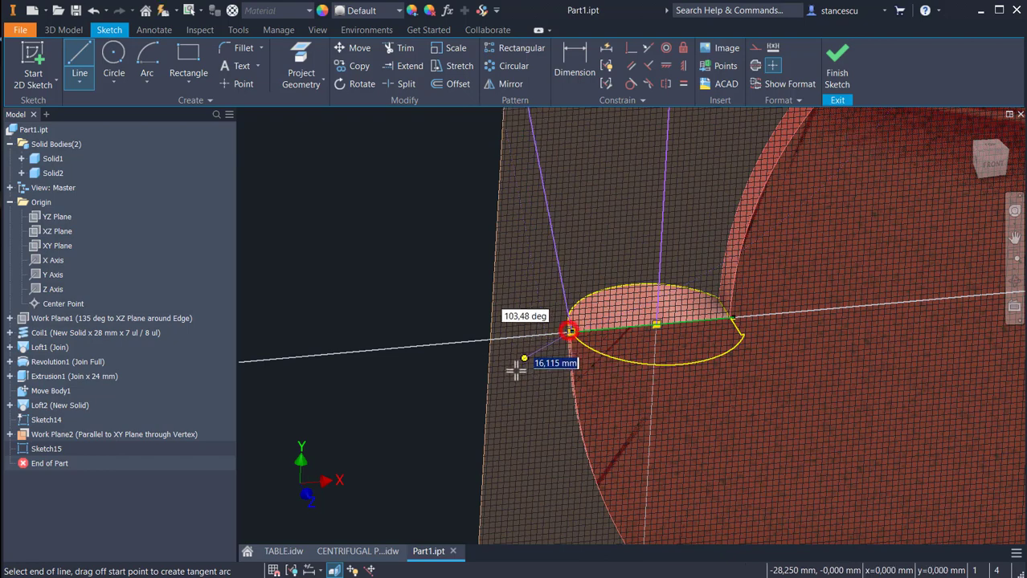
{"action": "double_click", "coordinate": [657, 324]}
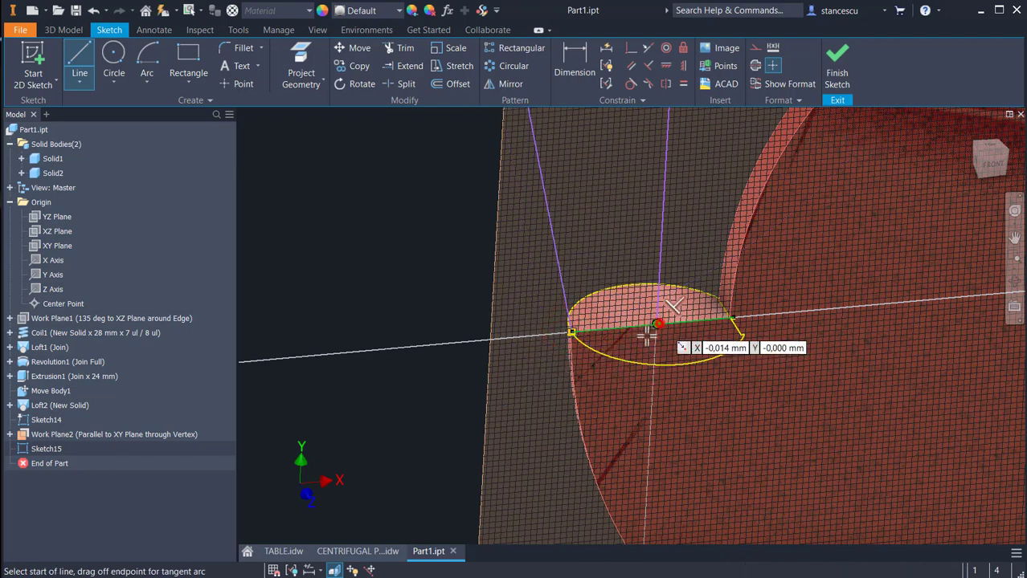
{"action": "key", "text": "Escape"}
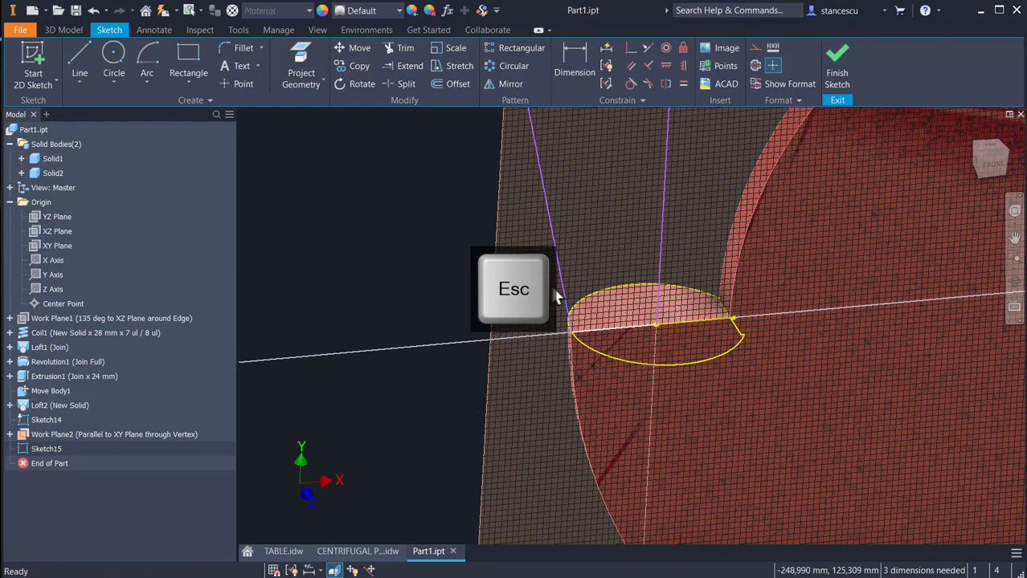
- Convert the profile's vertical line through the end face's centre to a centerline
{"action": "mouse_move", "coordinate": [557, 295]}
{"action": "middle_mouse_down"}
{"action": "mouse_move", "coordinate": [453, 475]}
{"action": "mouse_move", "coordinate": [462, 475]}
{"action": "middle_mouse_up"}
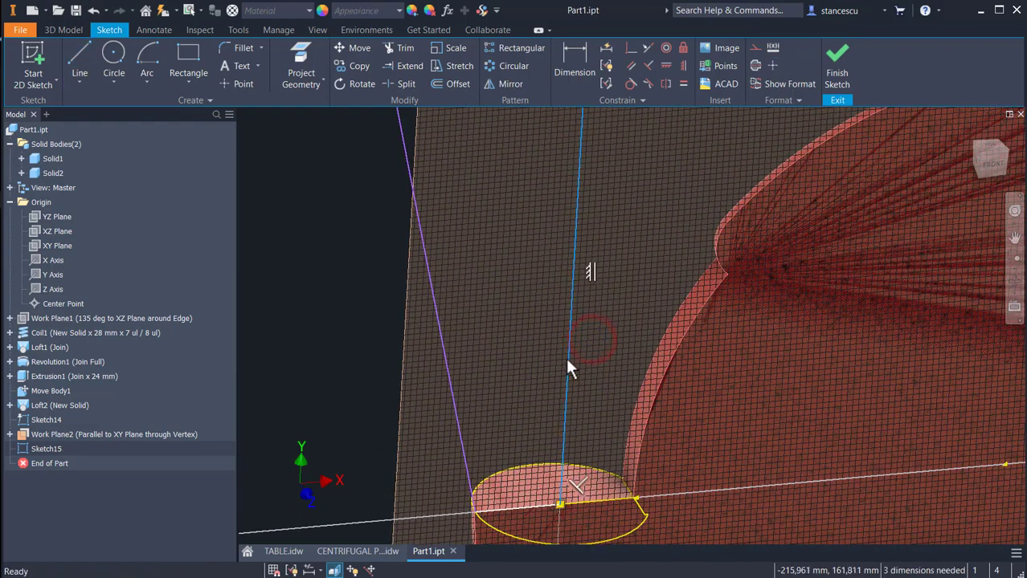
{"action": "right_click", "coordinate": [567, 368]}
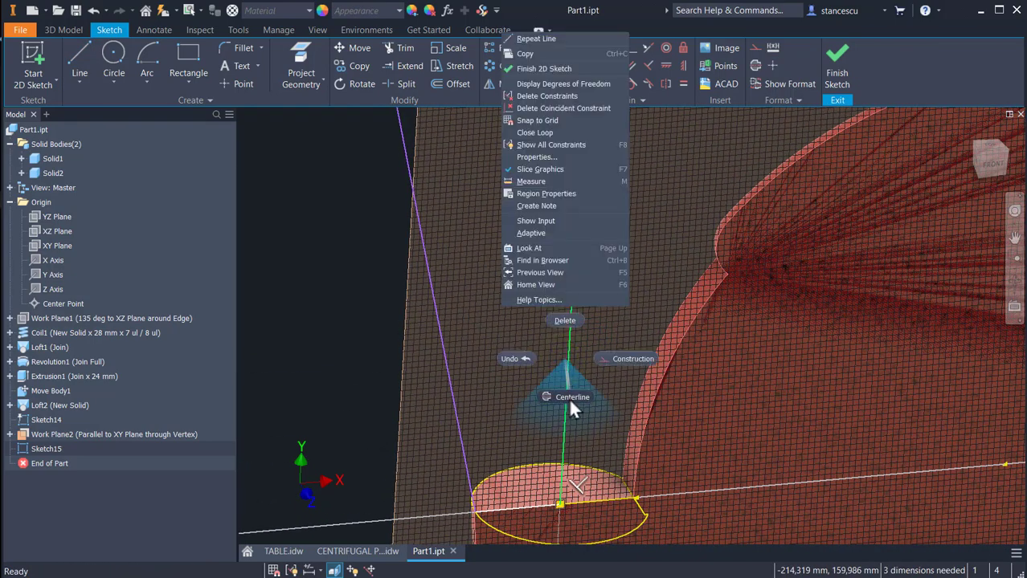
{"action": "left_click", "coordinate": [568, 397]}
- Dimension the outlet profile's height from its base to its upper edge as 250 mm
{"action": "middle_click_drag", "start_coordinate": [510, 347], "coordinate": [530, 438]}
{"action": "left_click", "coordinate": [574, 60]}
{"action": "left_click", "coordinate": [579, 398]}
{"action": "left_click", "coordinate": [475, 412]}
{"action": "left_click", "coordinate": [418, 422]}
{"action": "type", "text": "25"}
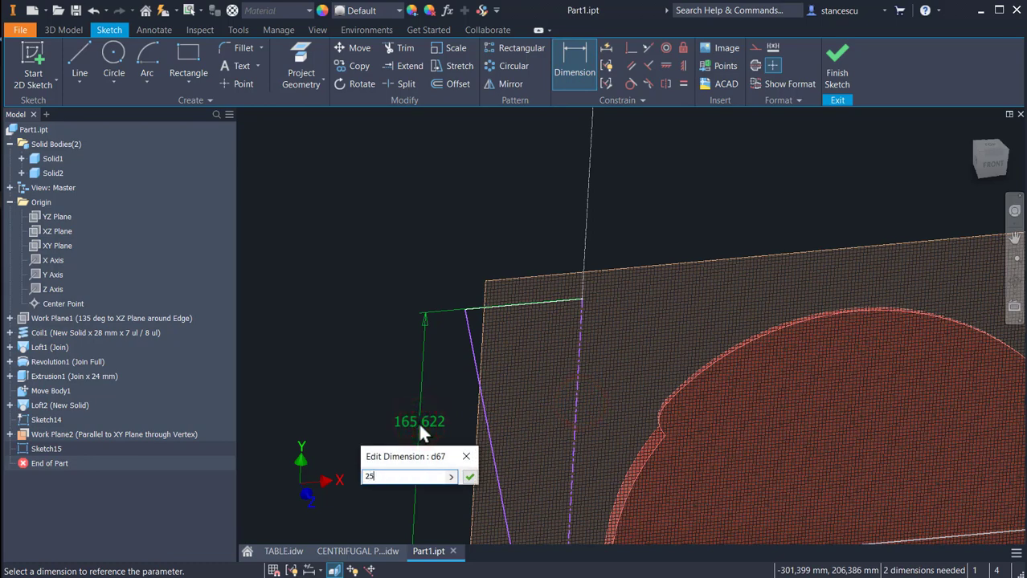
{"action": "type", "text": "0"}
{"action": "key", "text": "Return"}
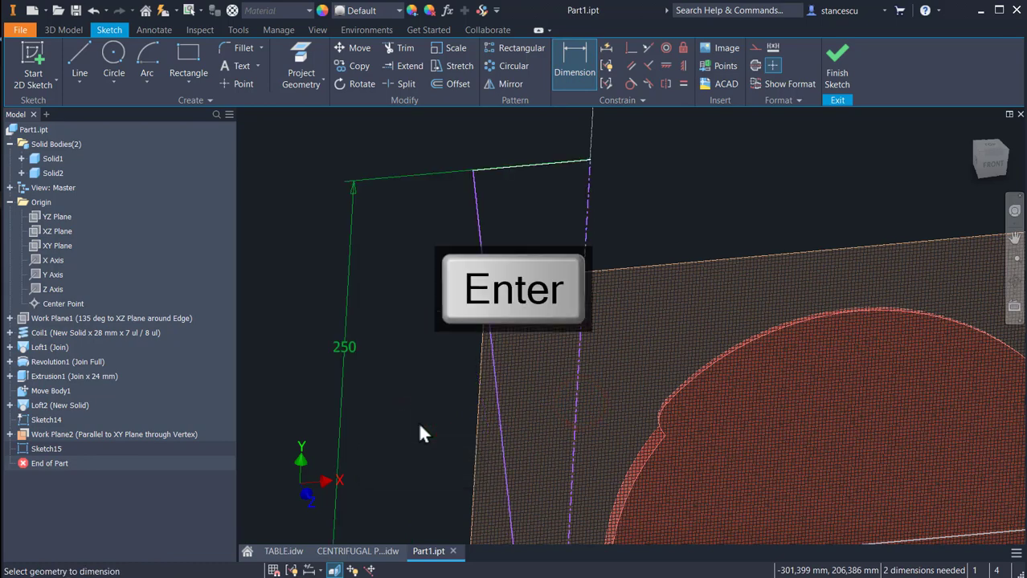
- Dimension the profile's upper outer corner to the centerline as an 80 mm diameter
{"action": "left_click", "coordinate": [474, 171]}
{"action": "left_click", "coordinate": [590, 193]}
{"action": "left_click", "coordinate": [560, 134]}
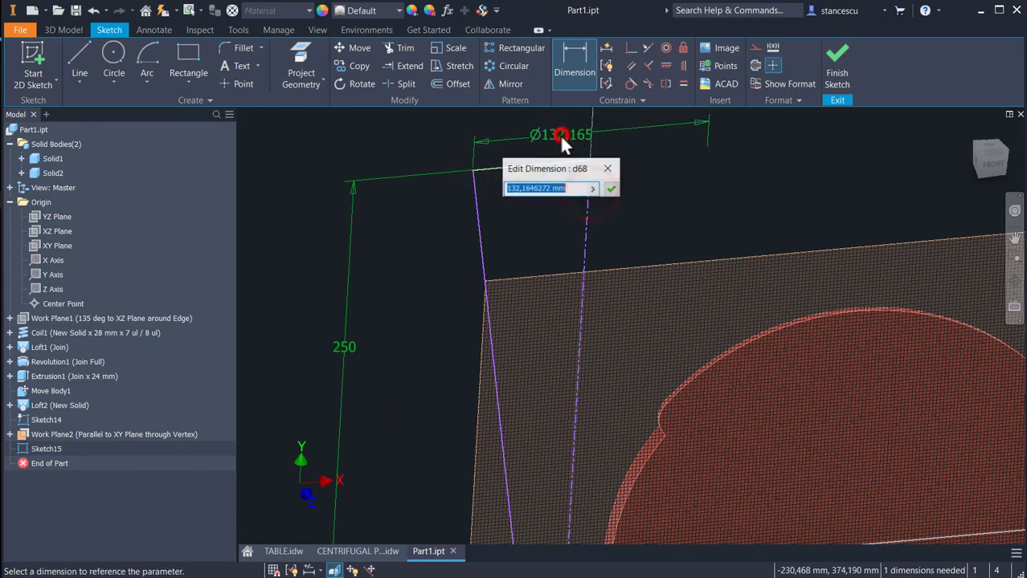
{"action": "type", "text": "80"}
{"action": "key", "text": "Return"}
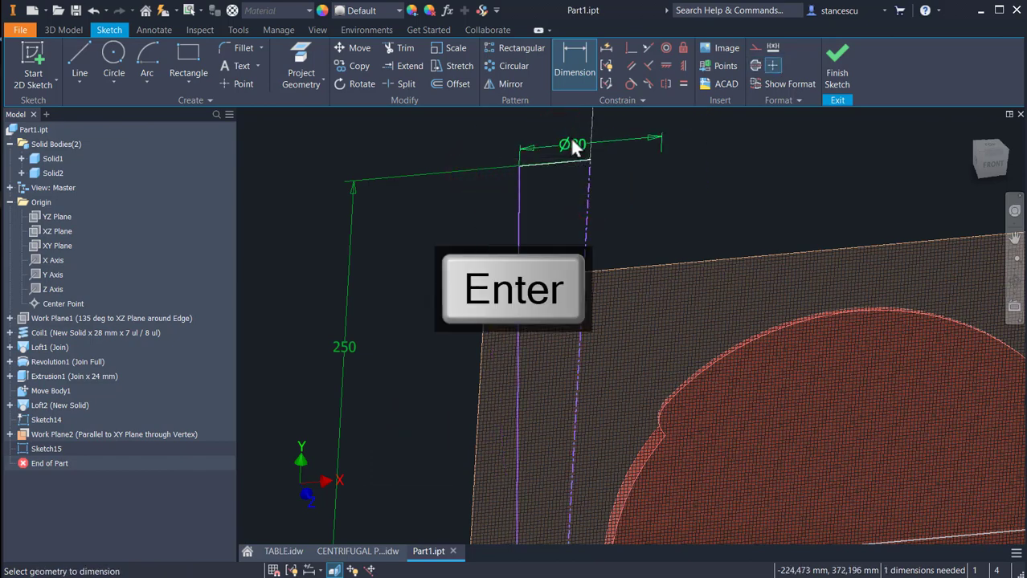
- Finish the sketch and revolve its profile 360 degrees around the dash-dot centerline, joining the result to Solid1
{"action": "left_click", "coordinate": [841, 60]}
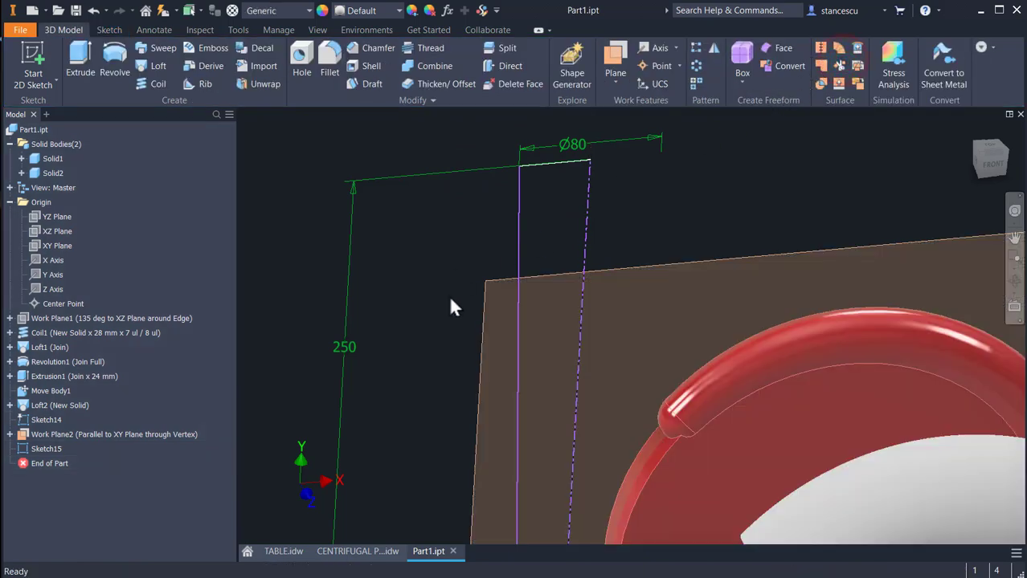
{"action": "scroll", "coordinate": [442, 328], "scroll_direction": "up", "scroll_amount": 3}
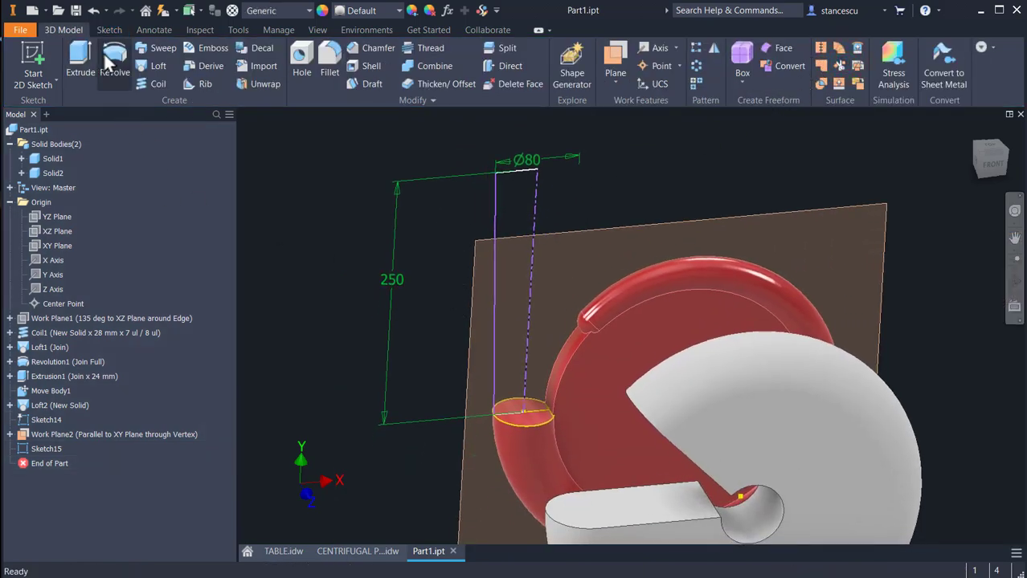
{"action": "left_click", "coordinate": [111, 55]}
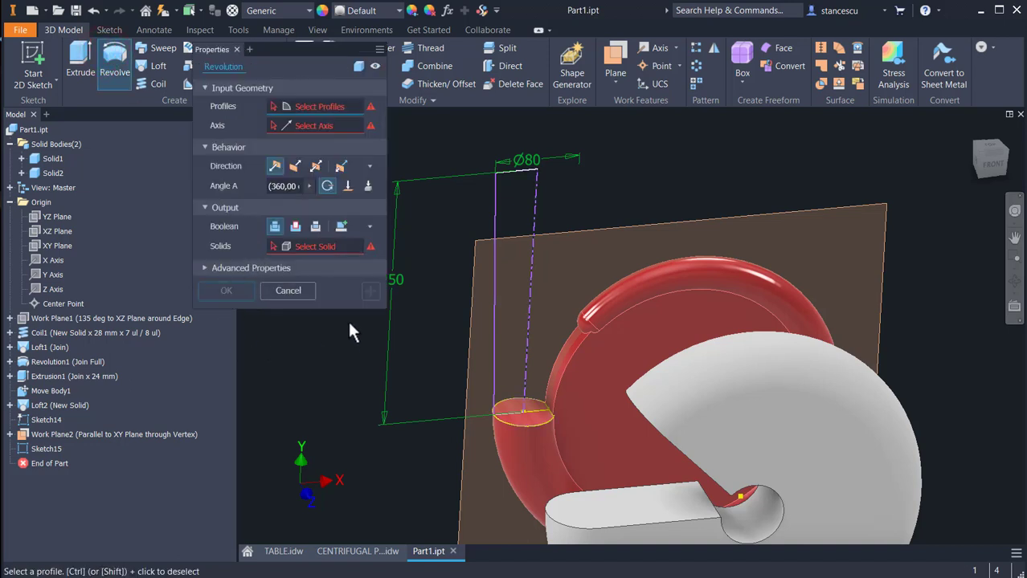
{"action": "left_click", "coordinate": [497, 209]}
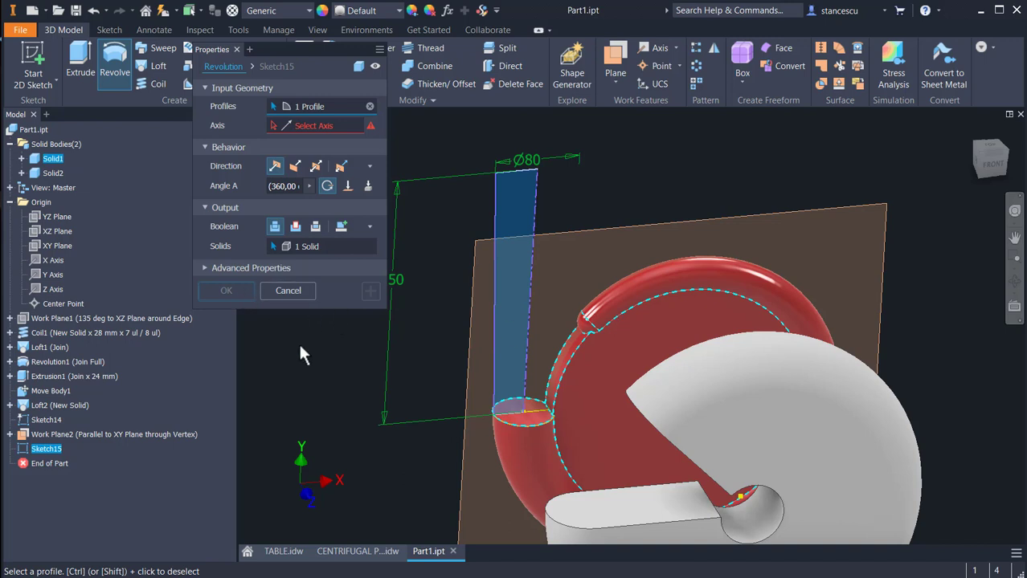
{"action": "left_click", "coordinate": [532, 189]}
{"action": "left_click", "coordinate": [299, 126]}
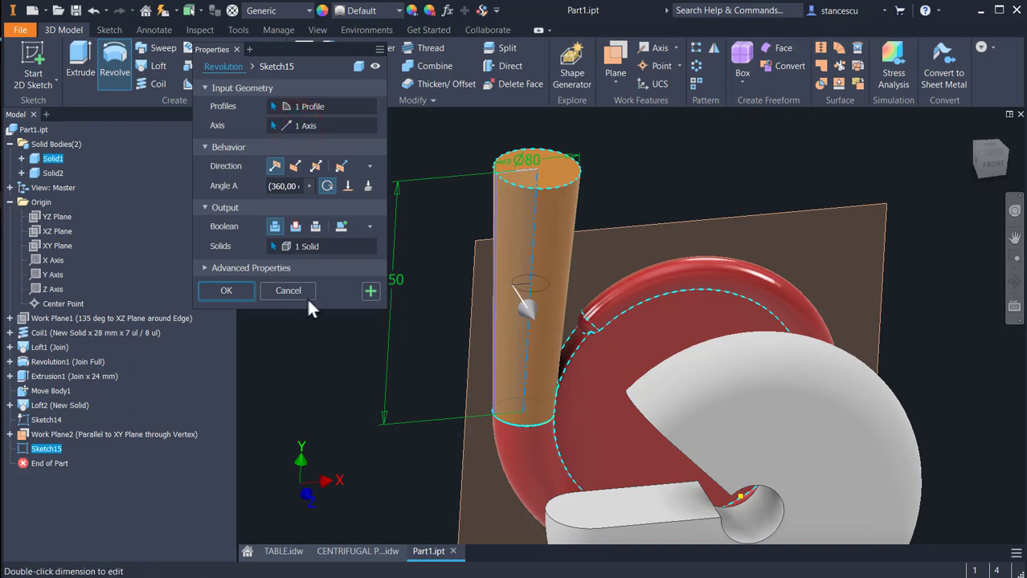
{"action": "left_click", "coordinate": [229, 292]}
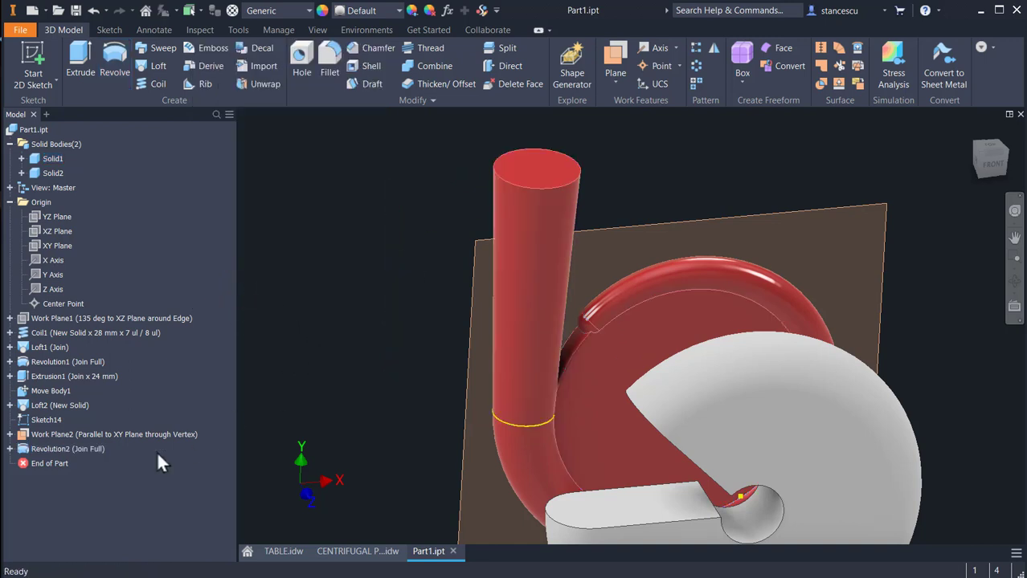
- Hide Sketch14 and Work Plane2, and turn the model to an isometric view
{"action": "right_click", "coordinate": [45, 419]}
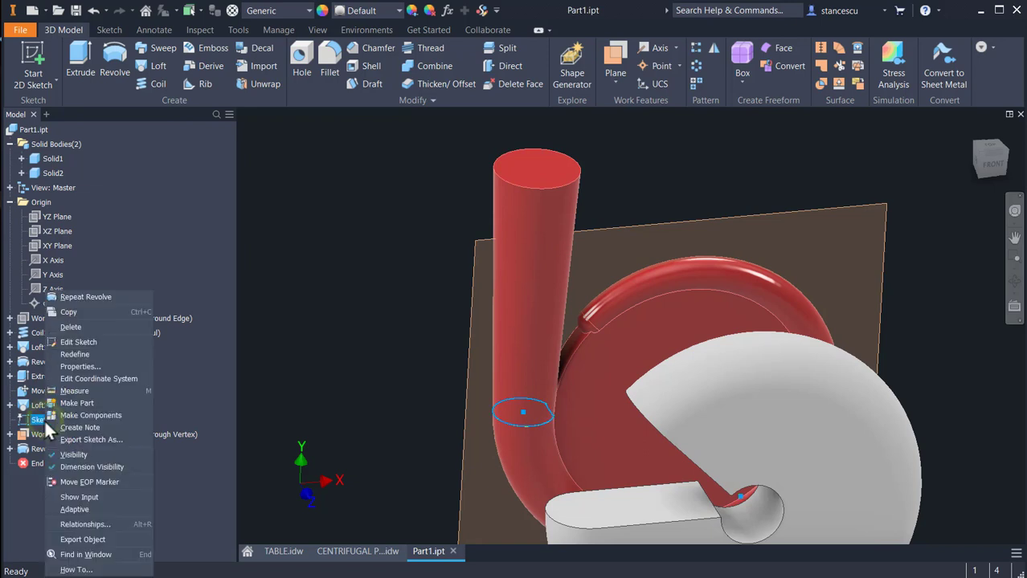
{"action": "left_click", "coordinate": [64, 455]}
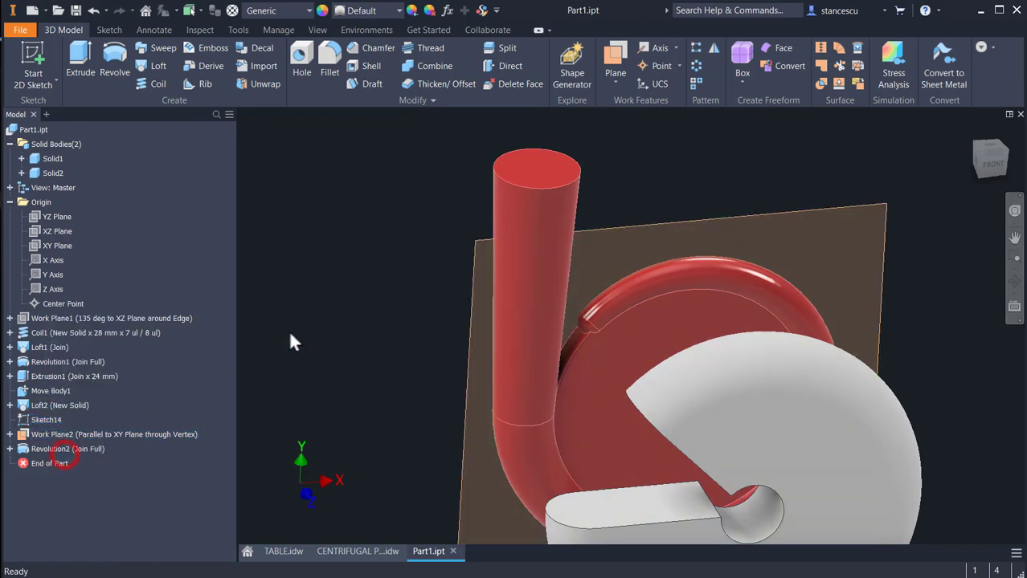
{"action": "right_click", "coordinate": [57, 436]}
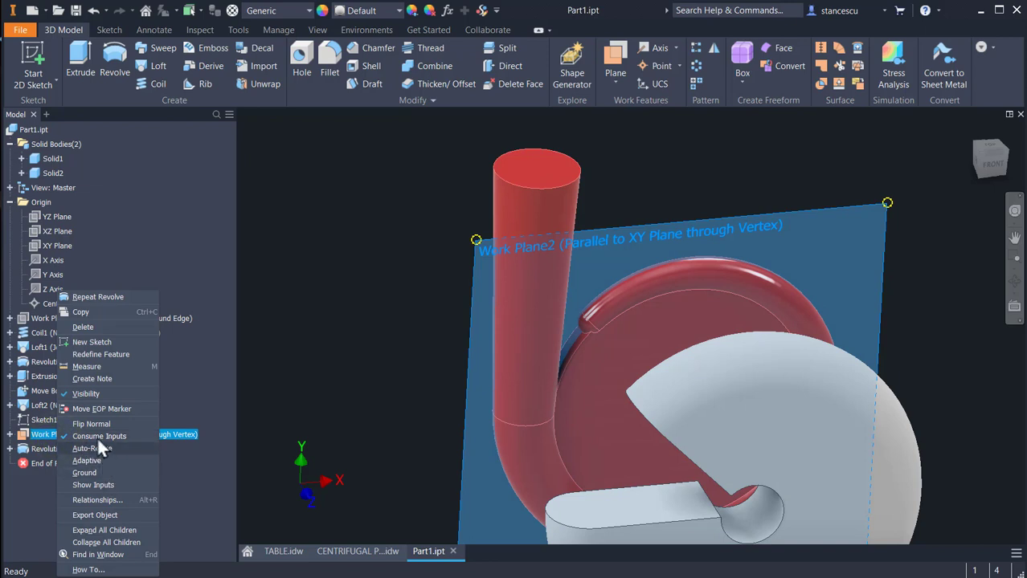
{"action": "left_click", "coordinate": [82, 393]}
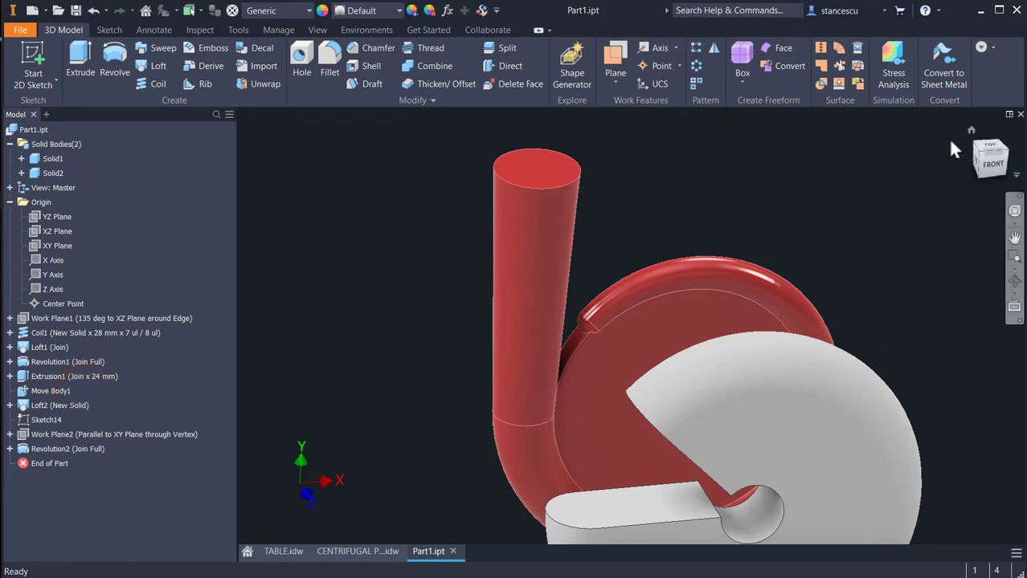
{"action": "left_click", "coordinate": [986, 158]}
{"action": "left_click", "coordinate": [618, 176]}
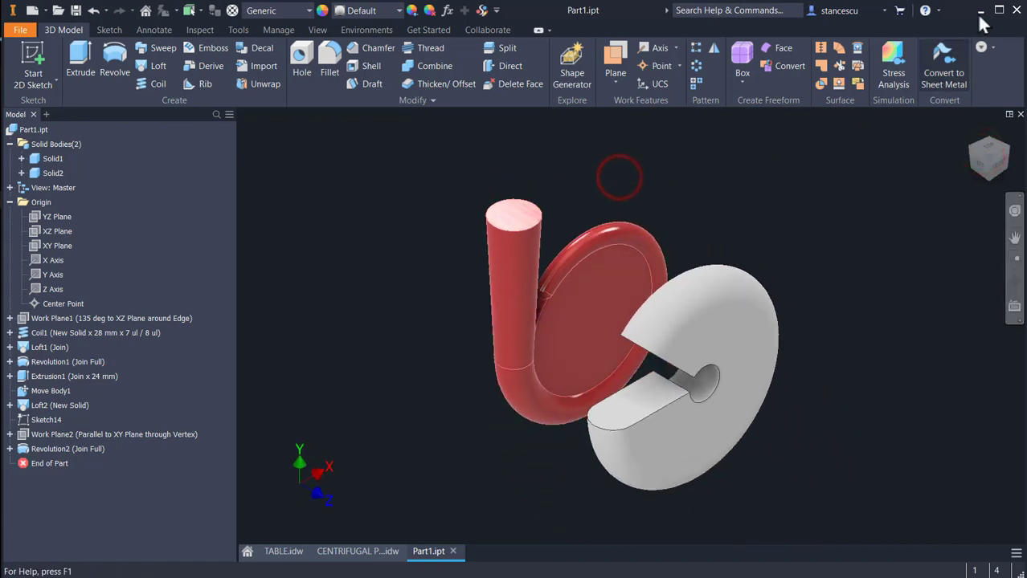
- Check the centrifugal pump body drawing, then start a sketch on the part's XY Plane and project the vertical pipe's upper end edge
{"action": "left_click", "coordinate": [372, 552]}
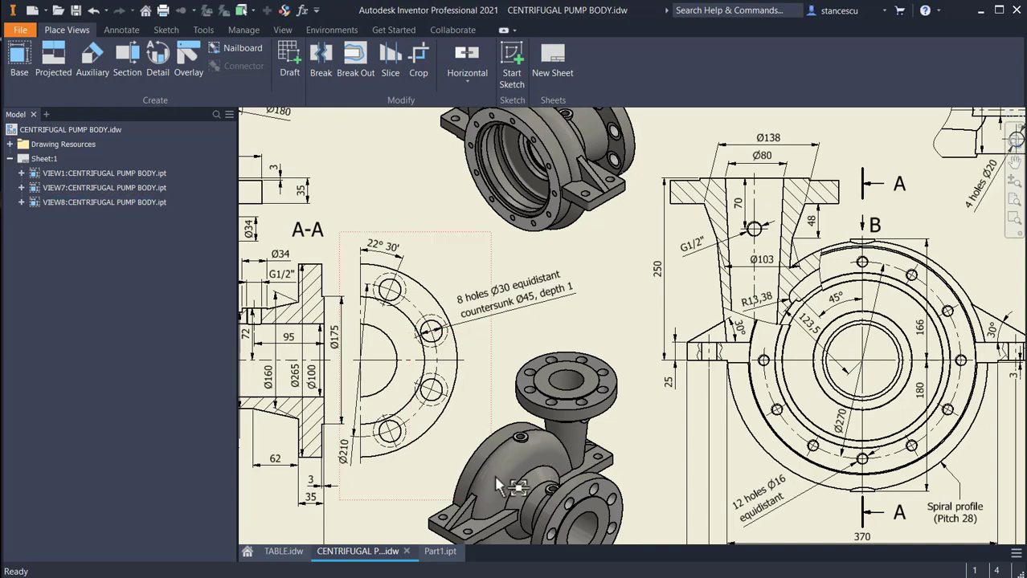
{"action": "left_click", "coordinate": [431, 551]}
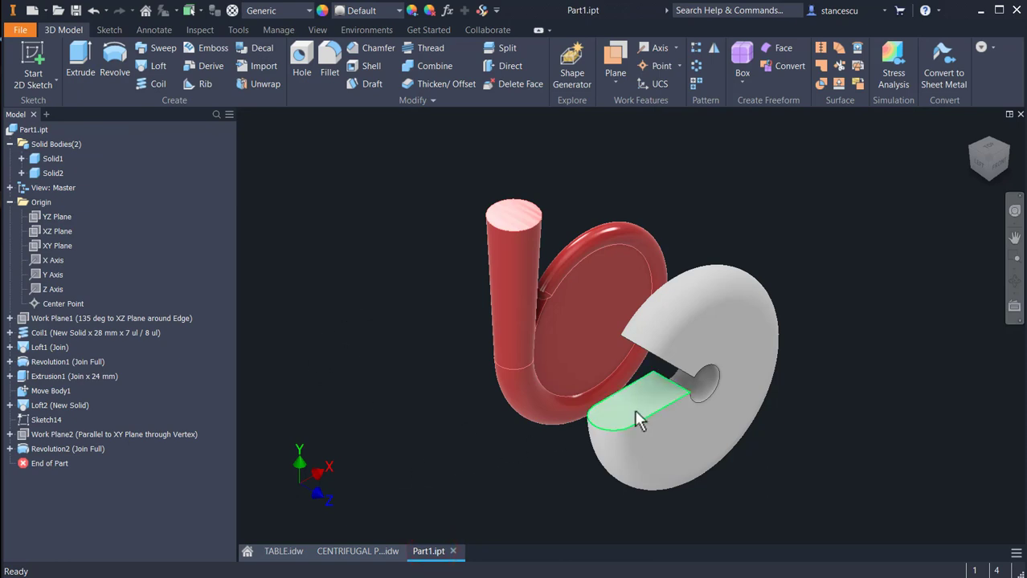
{"action": "left_click", "coordinate": [48, 246]}
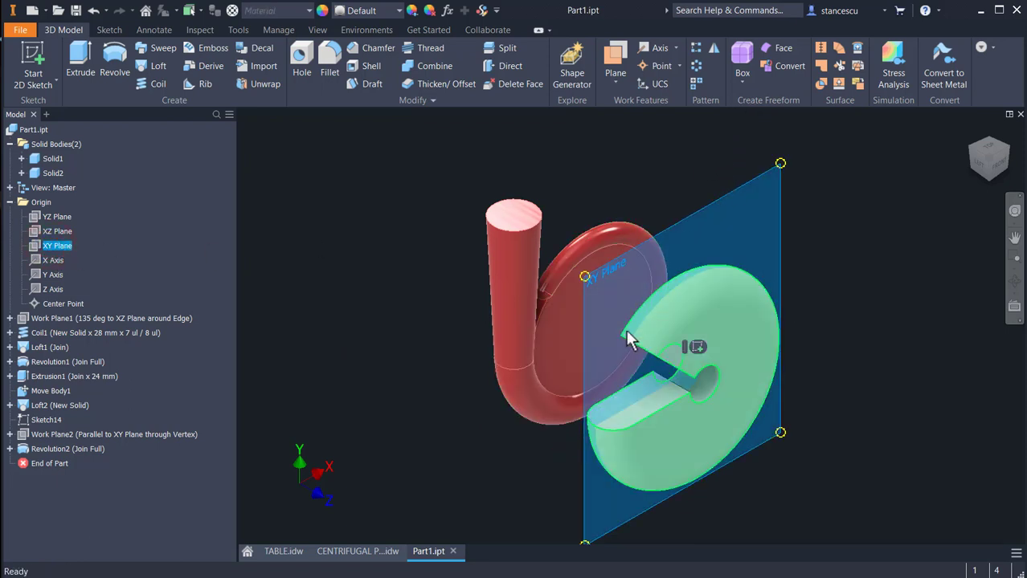
{"action": "left_click", "coordinate": [697, 347]}
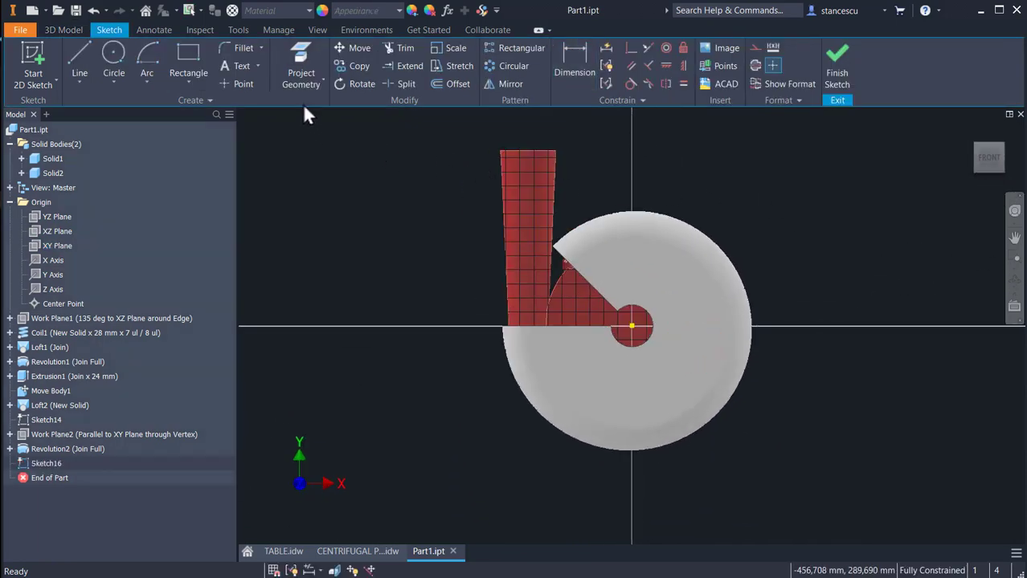
{"action": "left_click", "coordinate": [301, 50]}
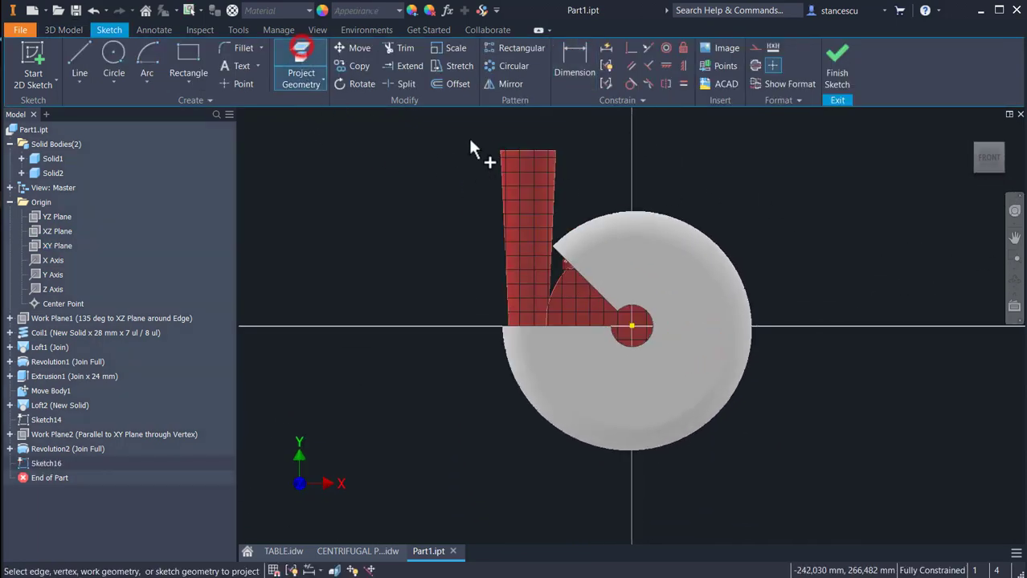
{"action": "left_click", "coordinate": [512, 149]}
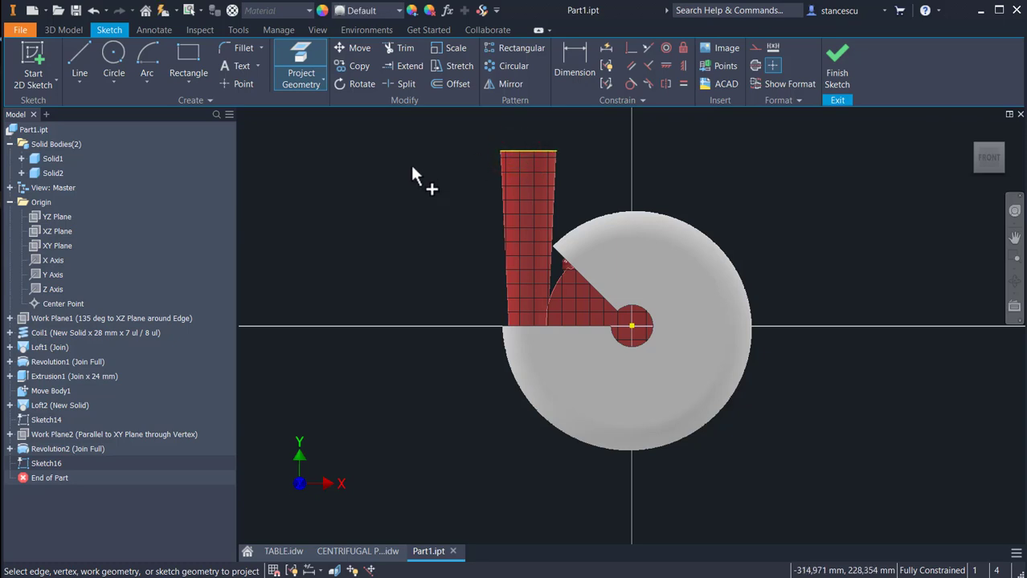
{"action": "key", "text": "Escape"}
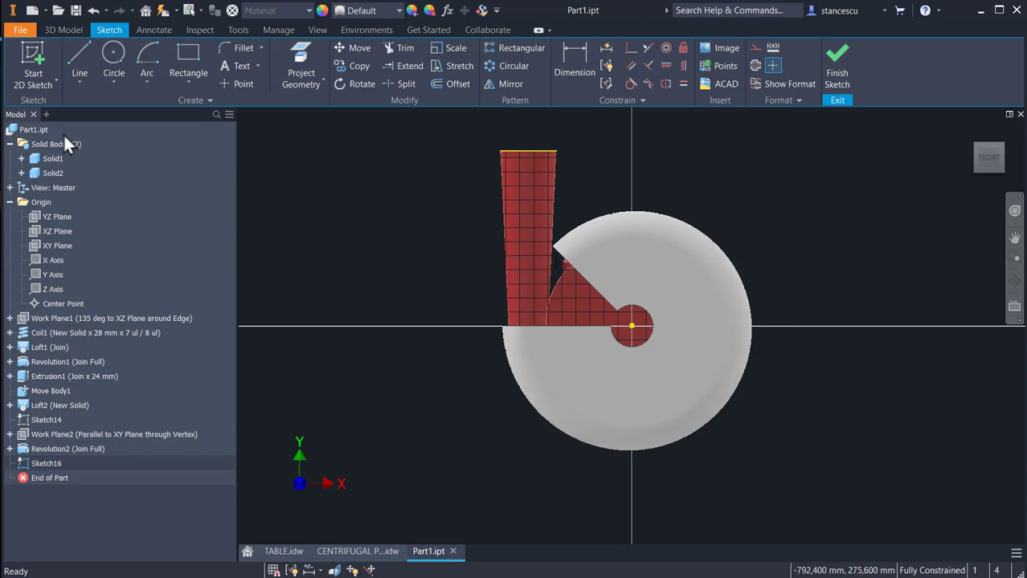
- Hide Solid1 and draw a vertical line about 250 mm long from the projected edge's midpoint down to the loft's flat end face
{"action": "right_click", "coordinate": [34, 159]}
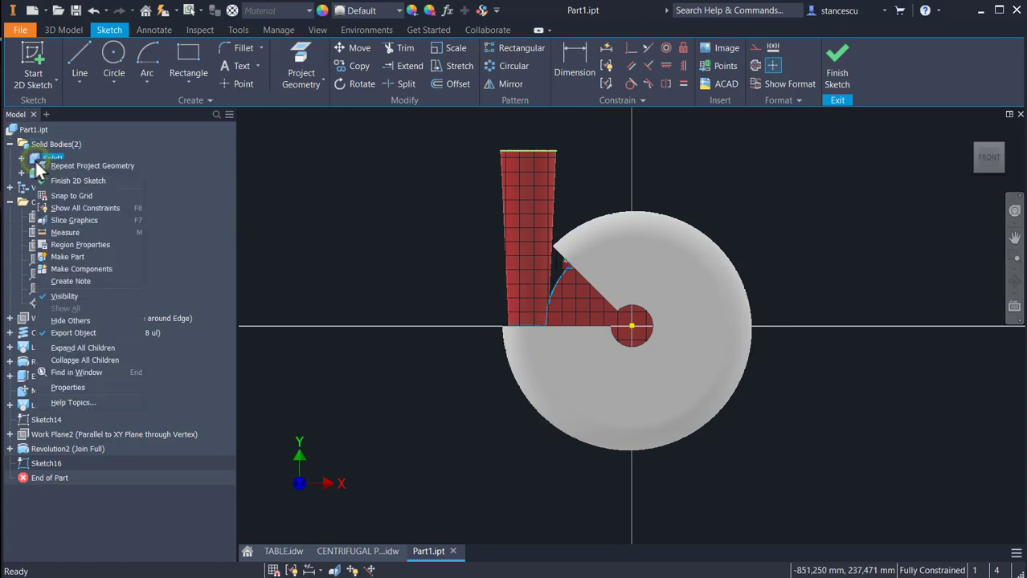
{"action": "left_click", "coordinate": [79, 292]}
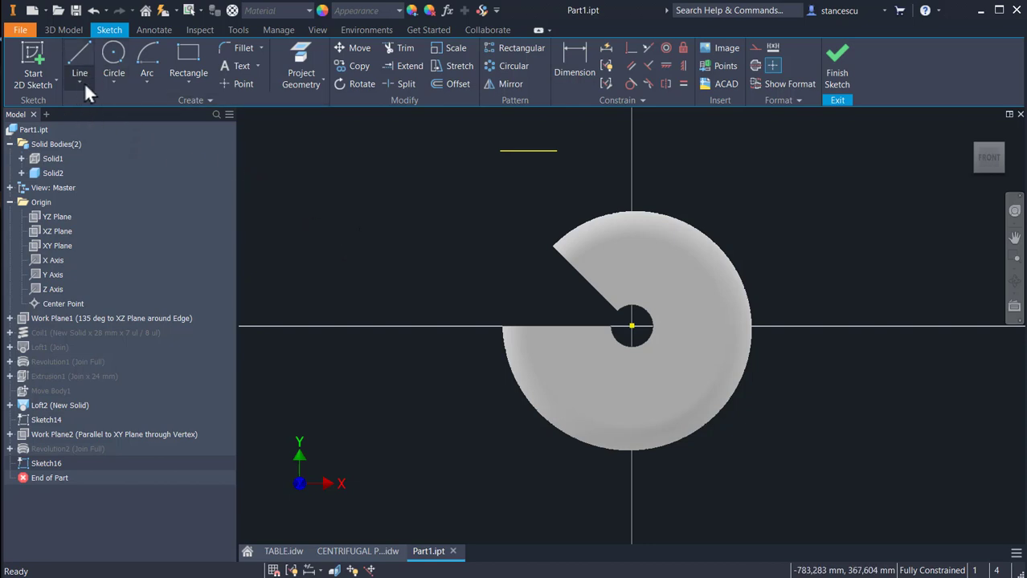
{"action": "middle_click_drag", "start_coordinate": [328, 231], "coordinate": [366, 245], "text": "shift"}
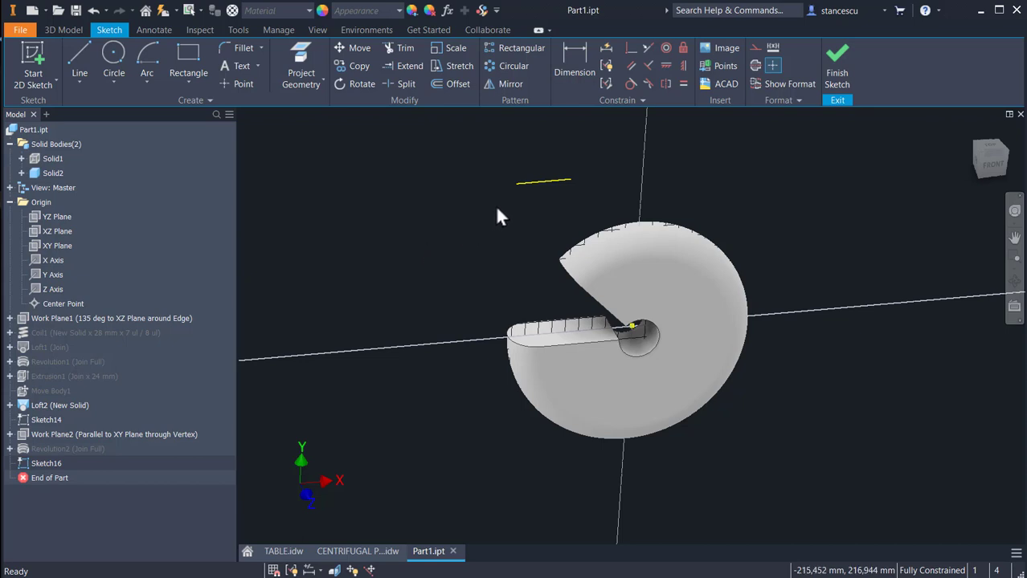
{"action": "left_click", "coordinate": [87, 63]}
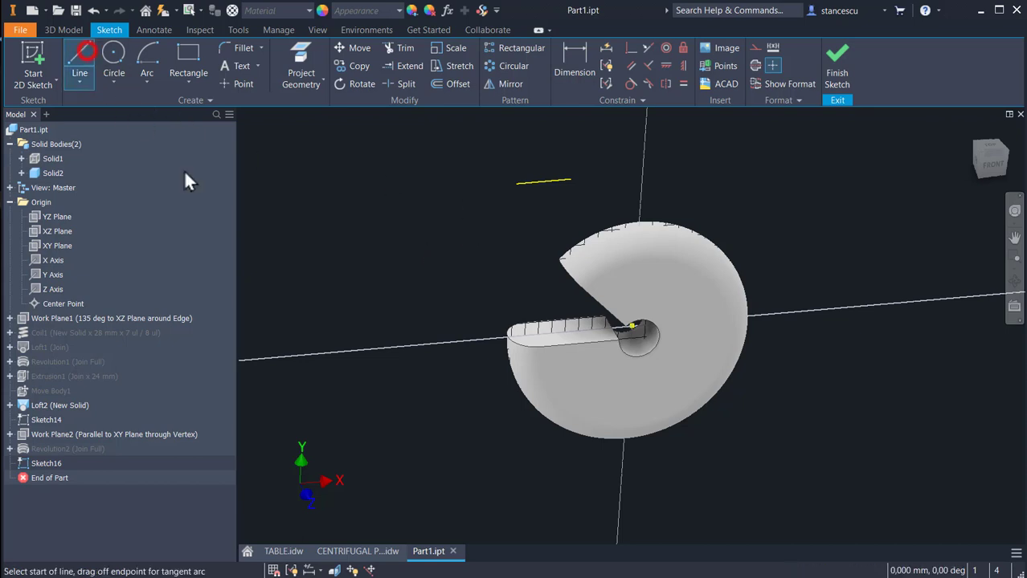
{"action": "left_click", "coordinate": [543, 181]}
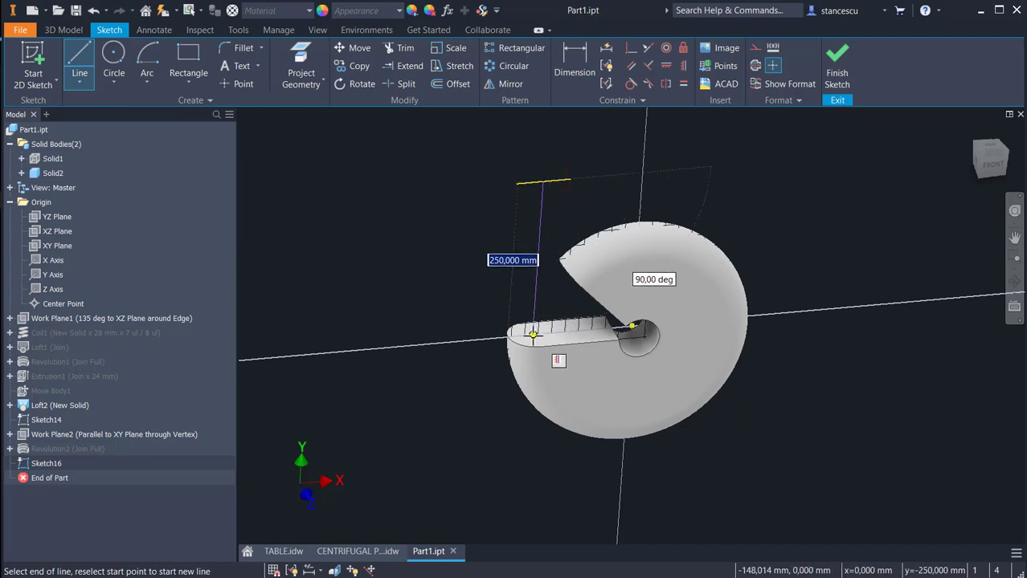
{"action": "scroll", "coordinate": [533, 336], "scroll_direction": "down", "scroll_amount": 5}
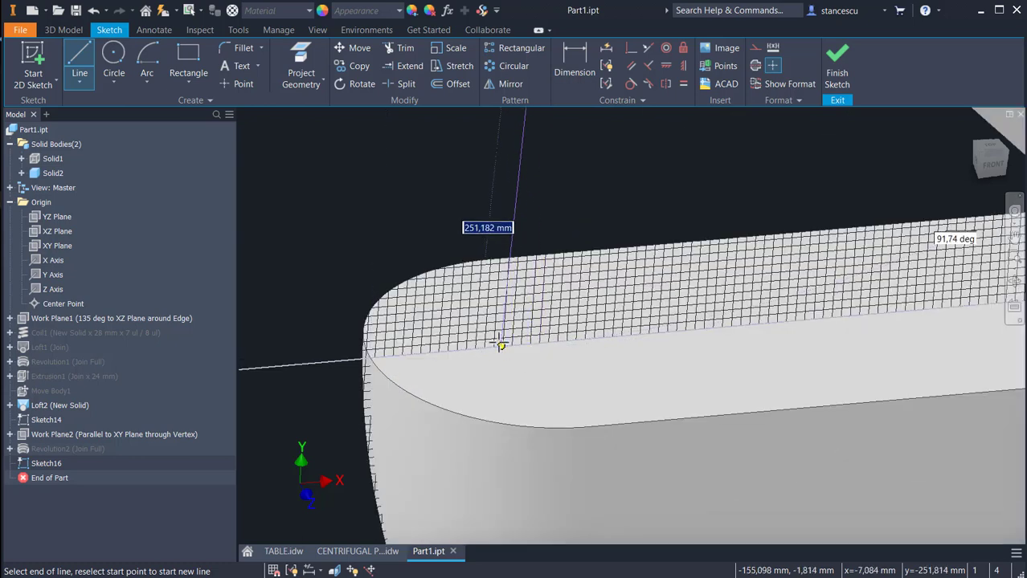
{"action": "left_click", "coordinate": [539, 343]}
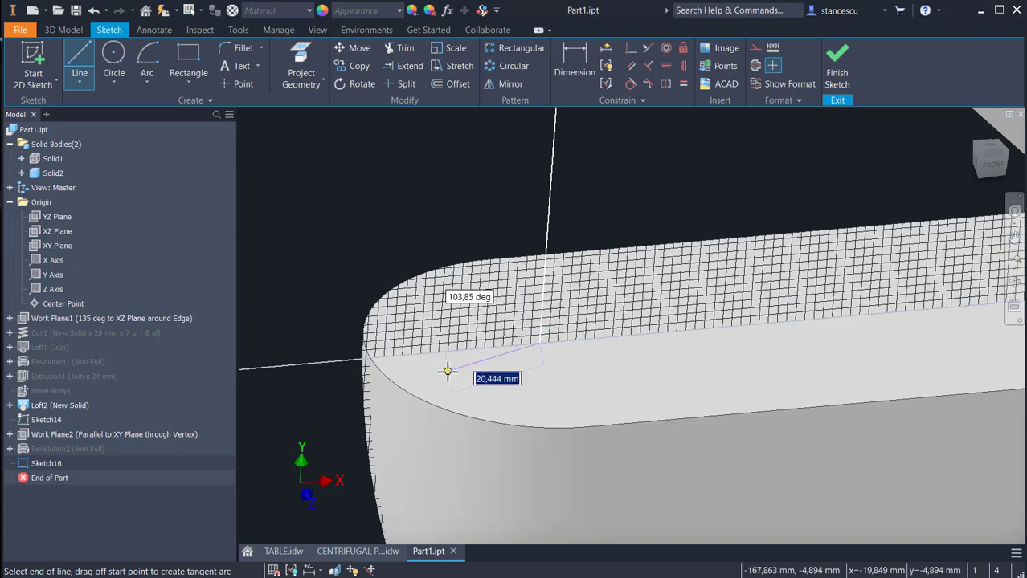
{"action": "scroll", "coordinate": [449, 371], "scroll_direction": "up", "scroll_amount": 3}
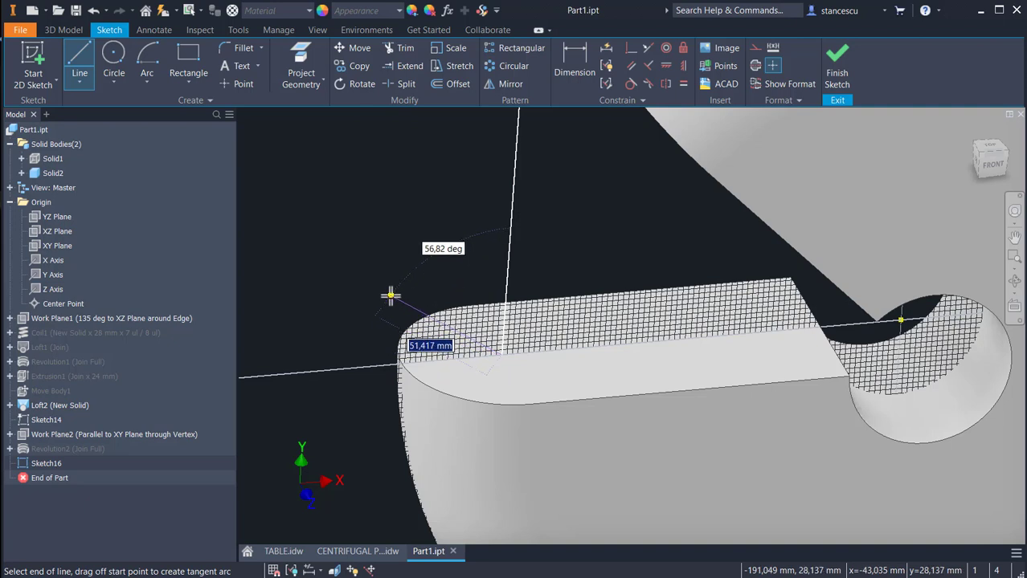
{"action": "key", "text": "Escape"}
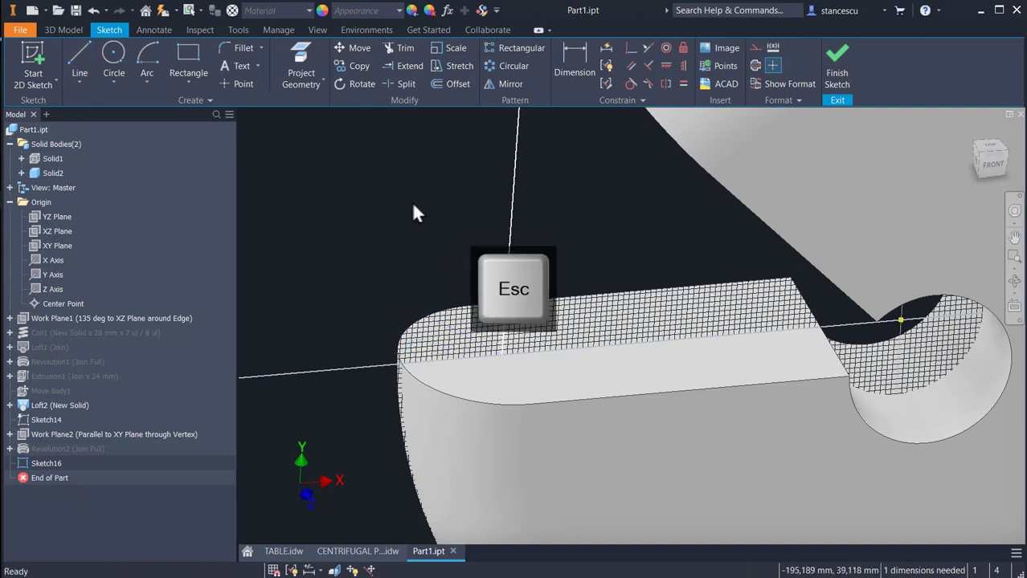
- Project the loft's flat end face into the sketch and slice the graphics at the sketch plane
{"action": "left_click", "coordinate": [299, 58]}
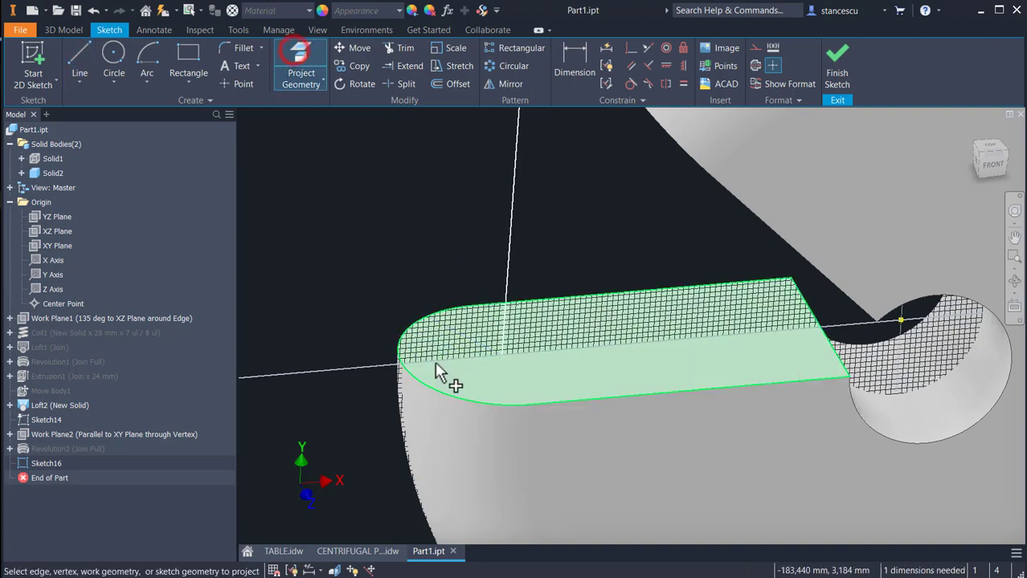
{"action": "left_click", "coordinate": [479, 393]}
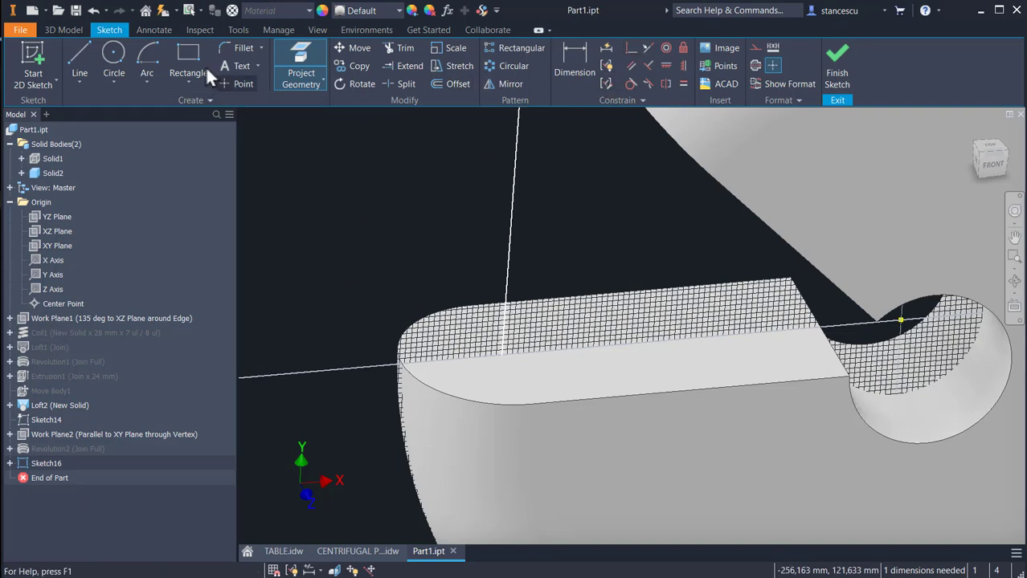
{"action": "left_click", "coordinate": [73, 53]}
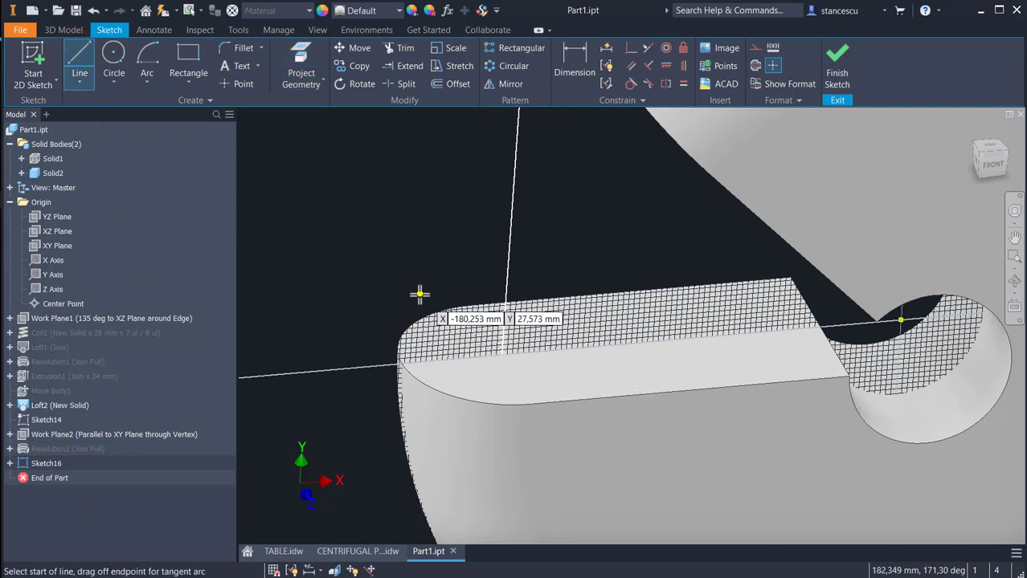
{"action": "key", "text": "F7"}
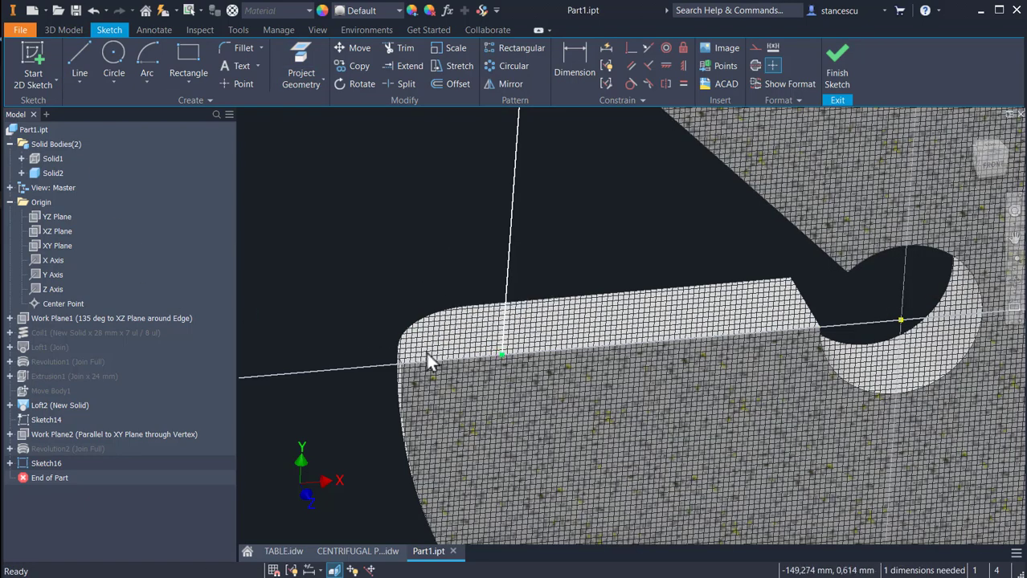
{"action": "left_click", "coordinate": [79, 53]}
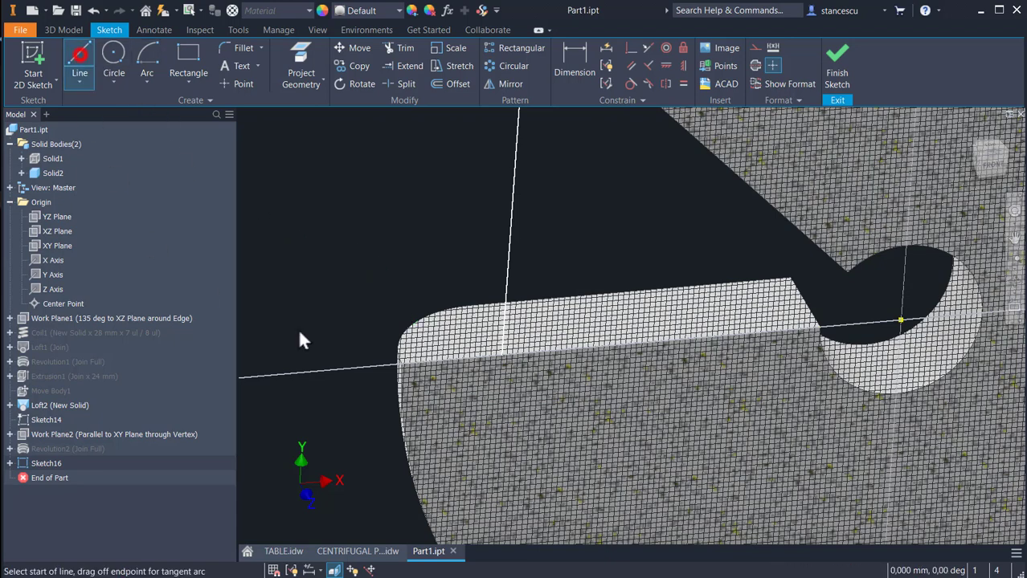
{"action": "left_click", "coordinate": [505, 353]}
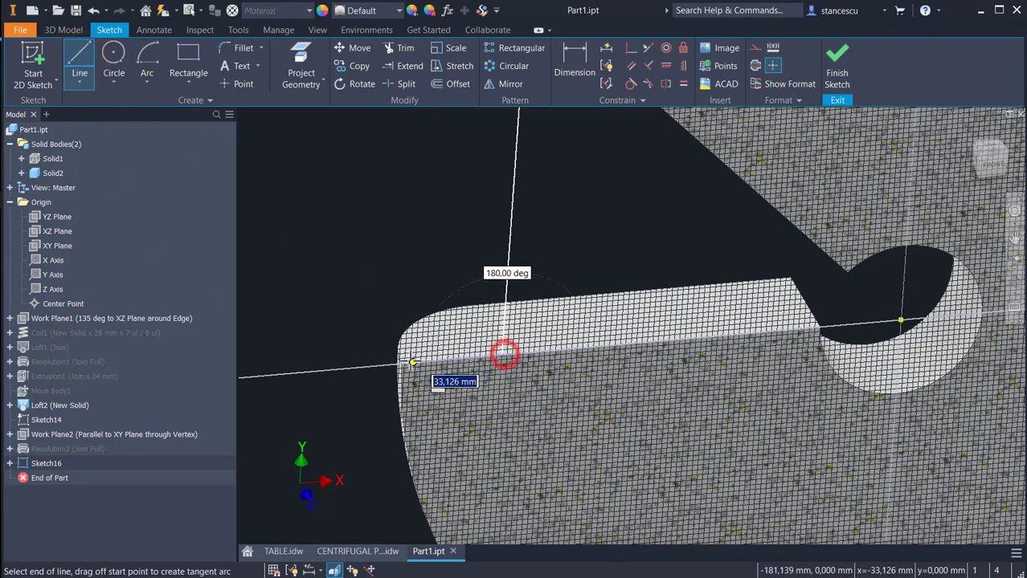
{"action": "scroll", "coordinate": [395, 373], "scroll_direction": "down", "scroll_amount": 2}
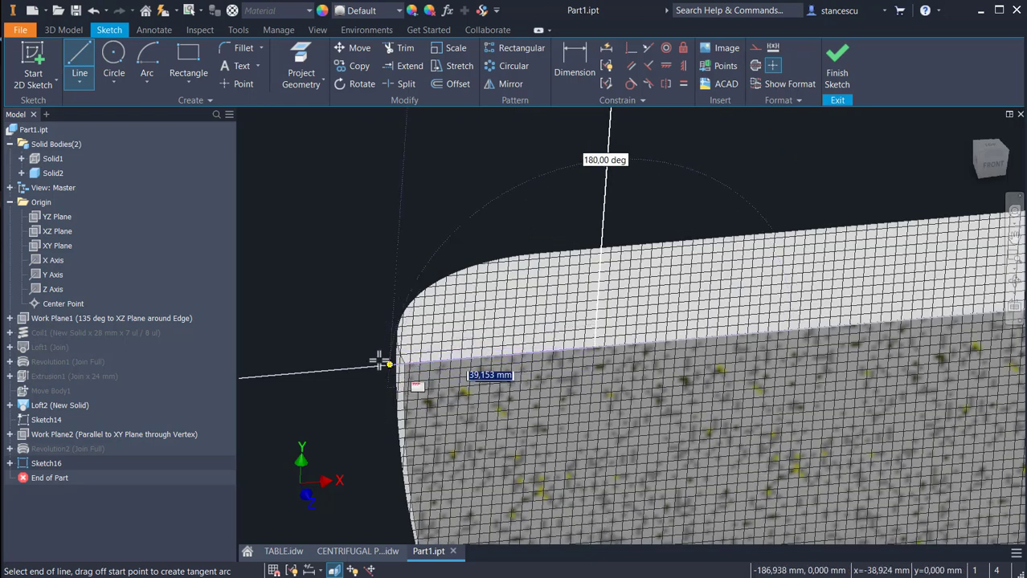
{"action": "key", "text": "Escape"}
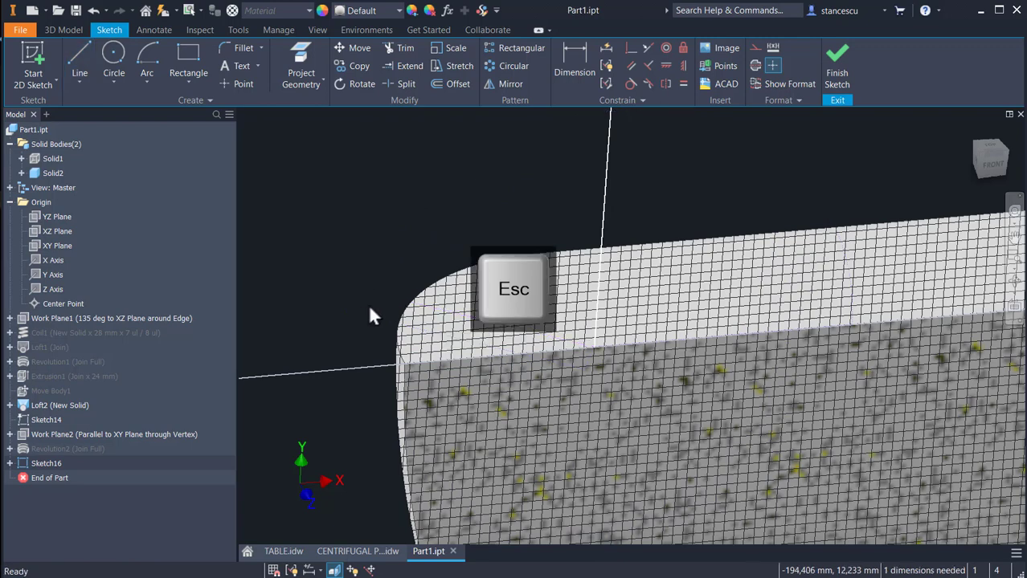
- Project the loft's end edge and draw a line about 37 mm long from the vertical line's lower end to the loft's outer corner
{"action": "left_click", "coordinate": [301, 62]}
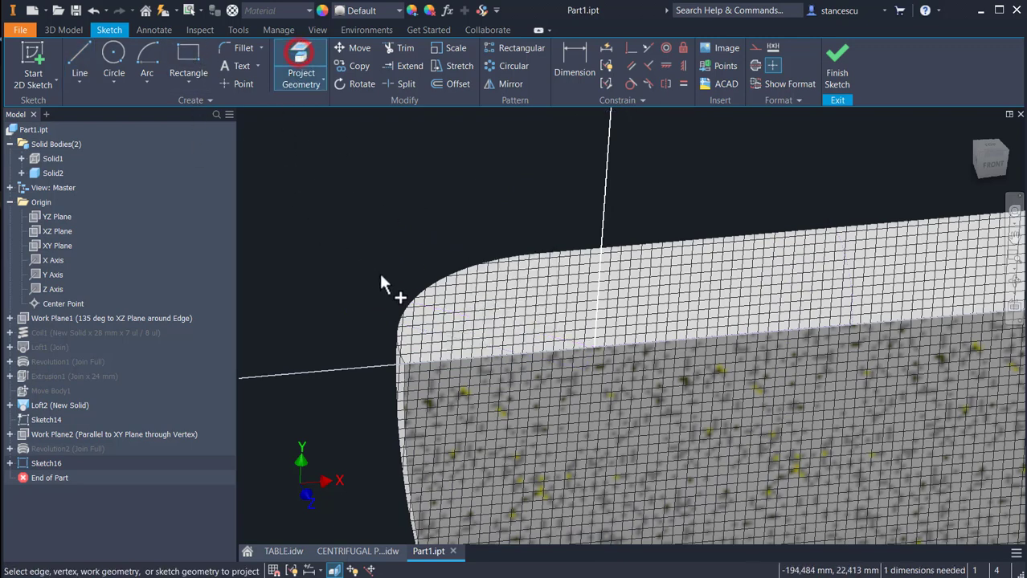
{"action": "left_click", "coordinate": [420, 295]}
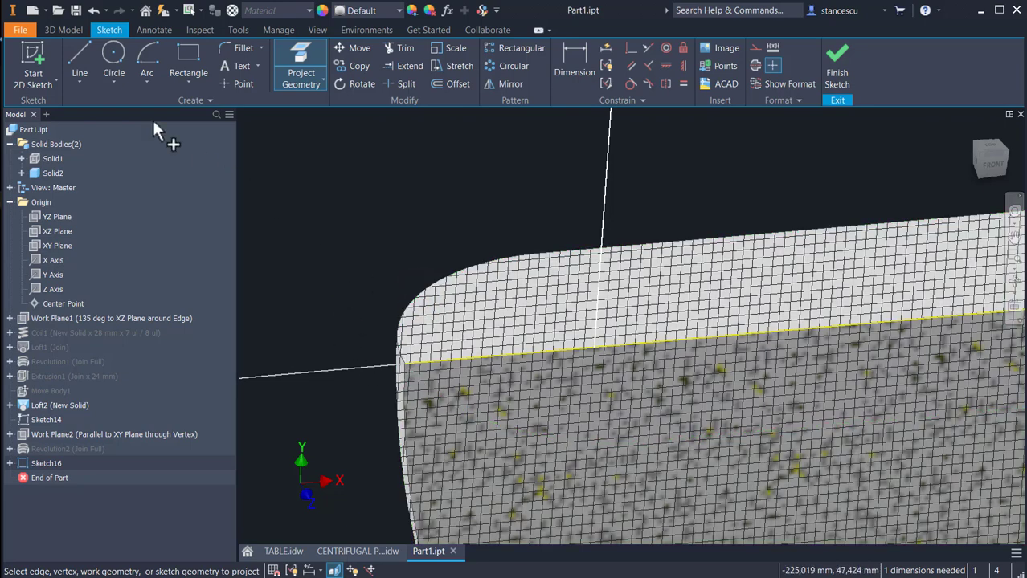
{"action": "left_click", "coordinate": [77, 59]}
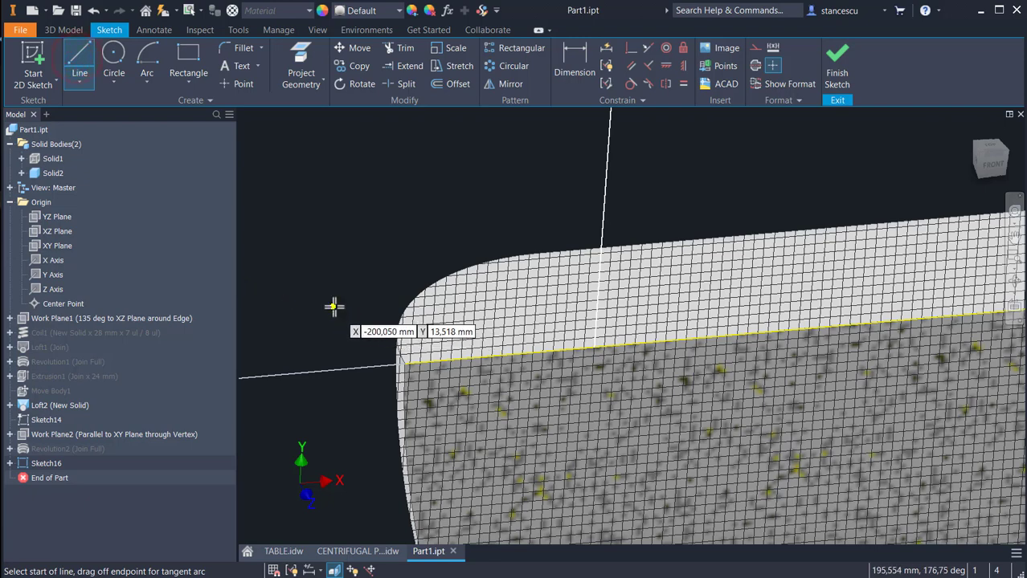
{"action": "left_click", "coordinate": [597, 344]}
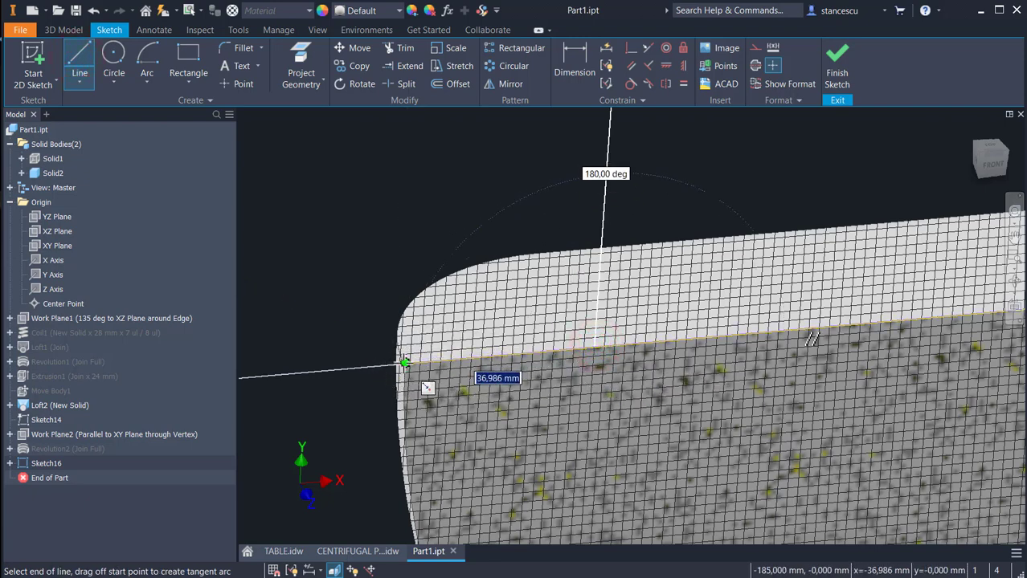
{"action": "double_click", "coordinate": [403, 364]}
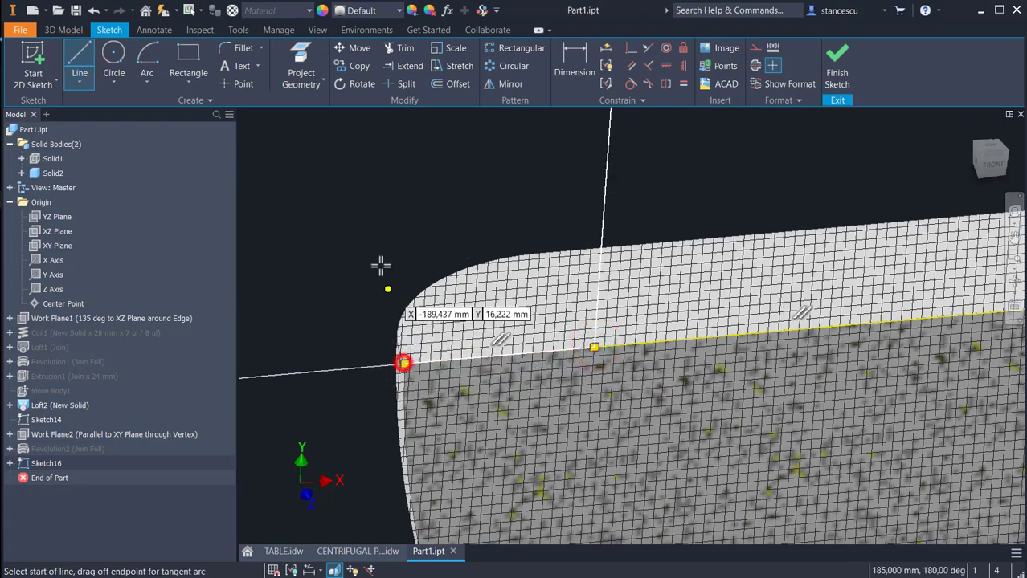
{"action": "left_click", "coordinate": [994, 166]}
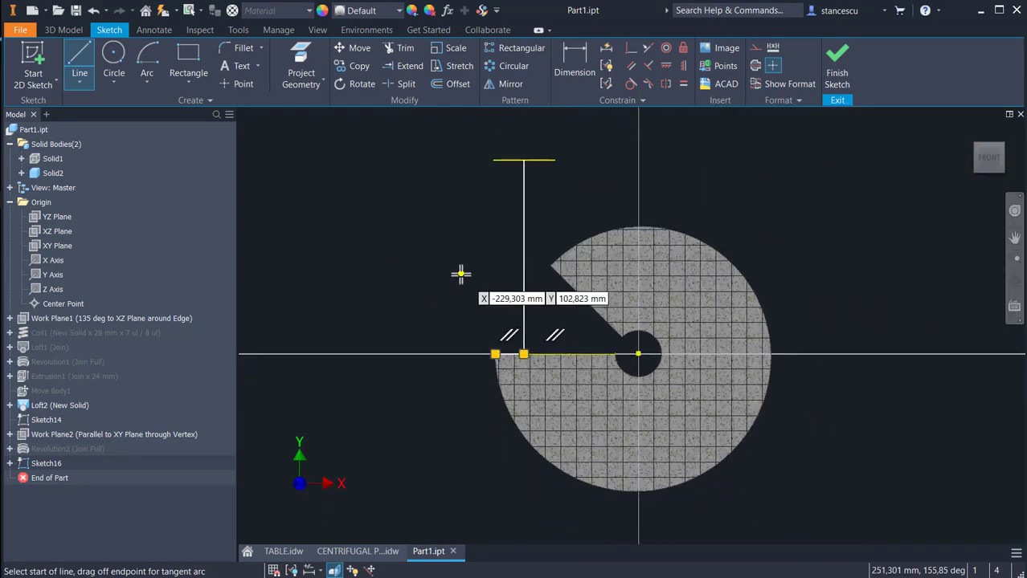
{"action": "scroll", "coordinate": [461, 275], "scroll_direction": "up", "scroll_amount": 2}
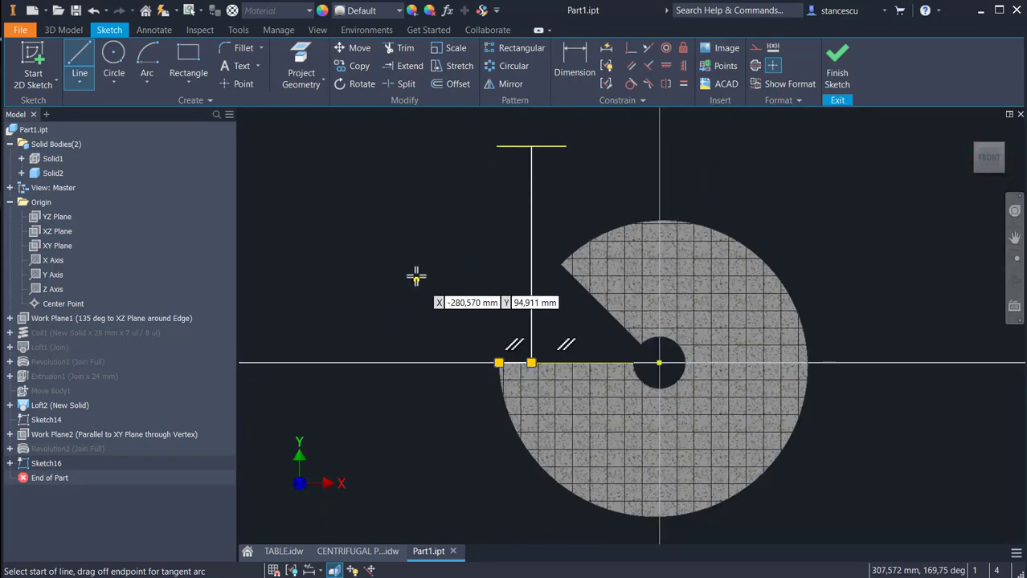
- Examine the outlet flange and tapered neck dimensions in the section views of the centrifugal pump body drawing
{"action": "left_click", "coordinate": [356, 552]}
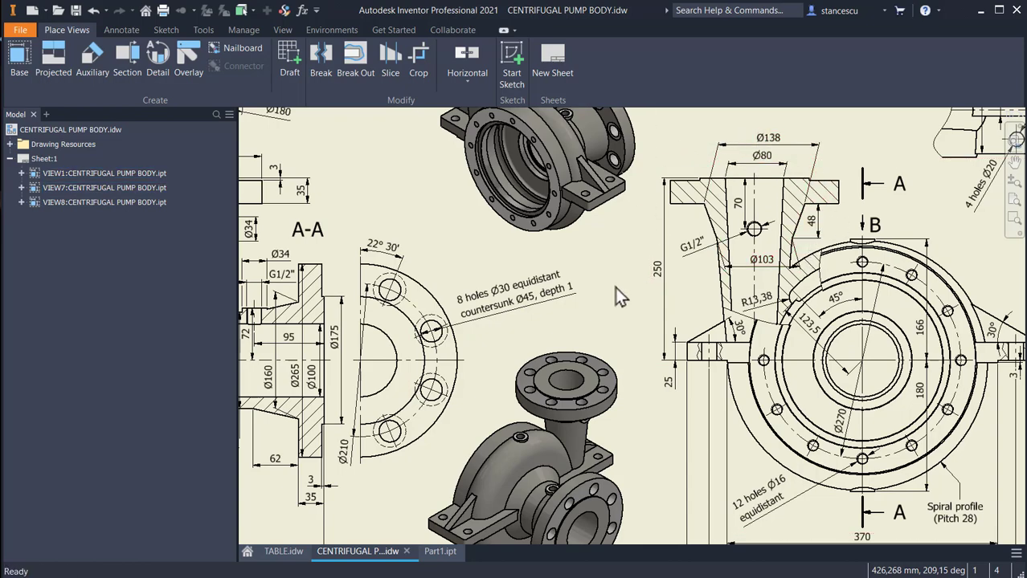
{"action": "middle_click_drag", "start_coordinate": [616, 293], "coordinate": [747, 283]}
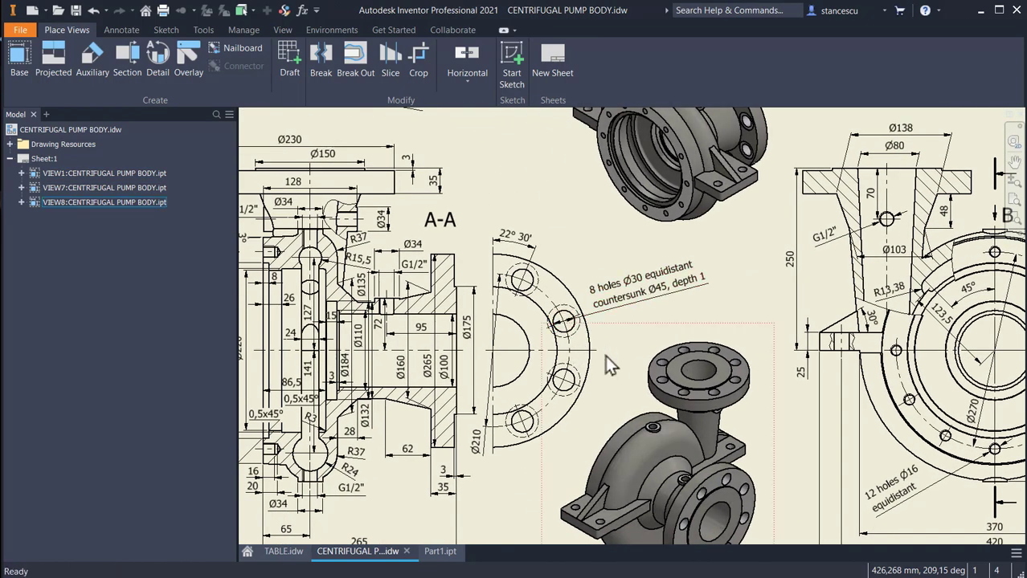
{"action": "middle_click_drag", "start_coordinate": [605, 355], "coordinate": [786, 350]}
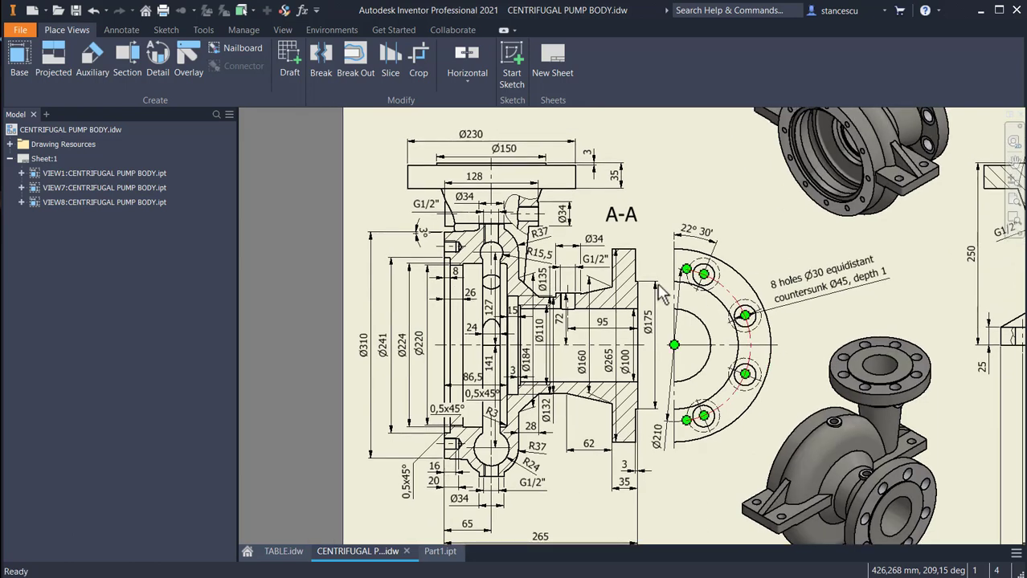
{"action": "left_click", "coordinate": [465, 142]}
{"action": "left_click", "coordinate": [501, 156]}
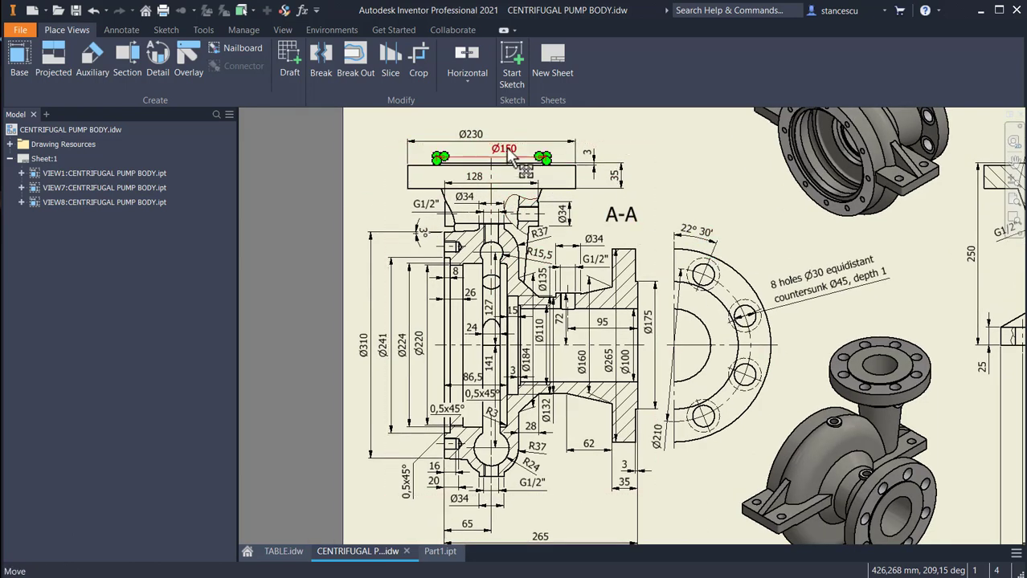
{"action": "key", "text": "Escape"}
{"action": "left_click", "coordinate": [673, 234]}
{"action": "middle_click_drag", "start_coordinate": [674, 234], "coordinate": [388, 279]}
{"action": "key", "text": "Escape"}
{"action": "left_click", "coordinate": [760, 177]}
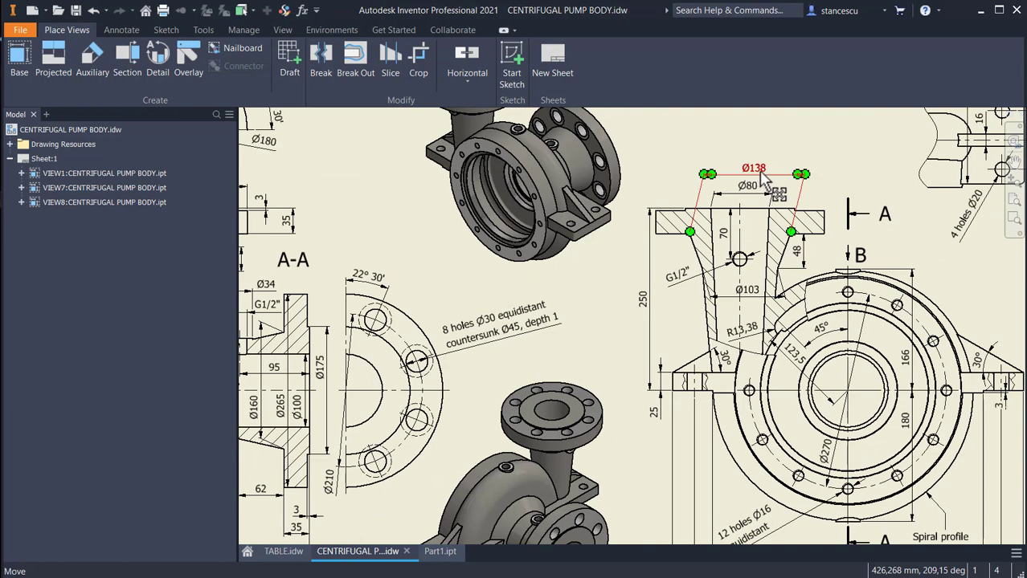
{"action": "left_click", "coordinate": [795, 250]}
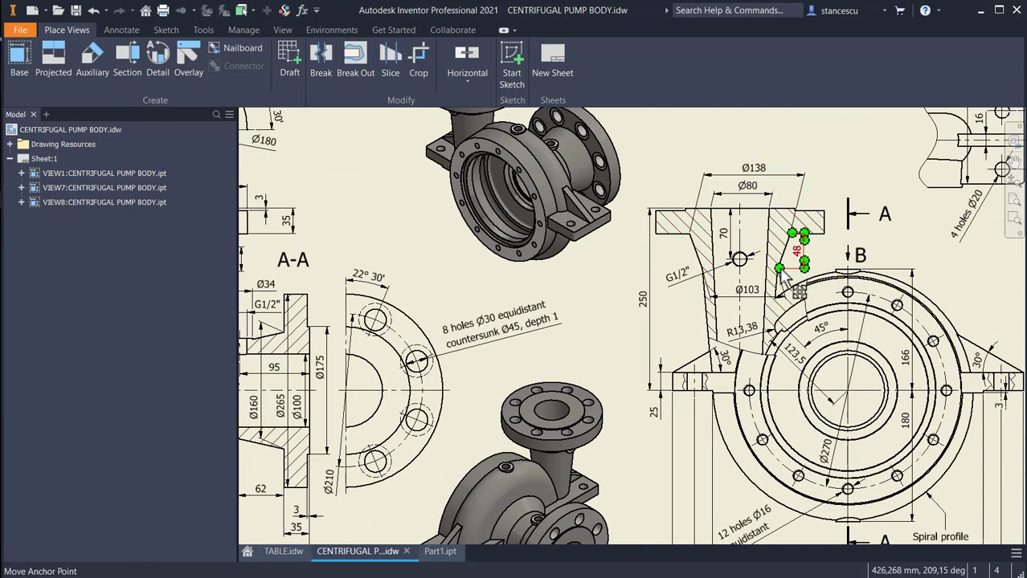
{"action": "left_click", "coordinate": [751, 291]}
{"action": "key", "text": "Escape"}
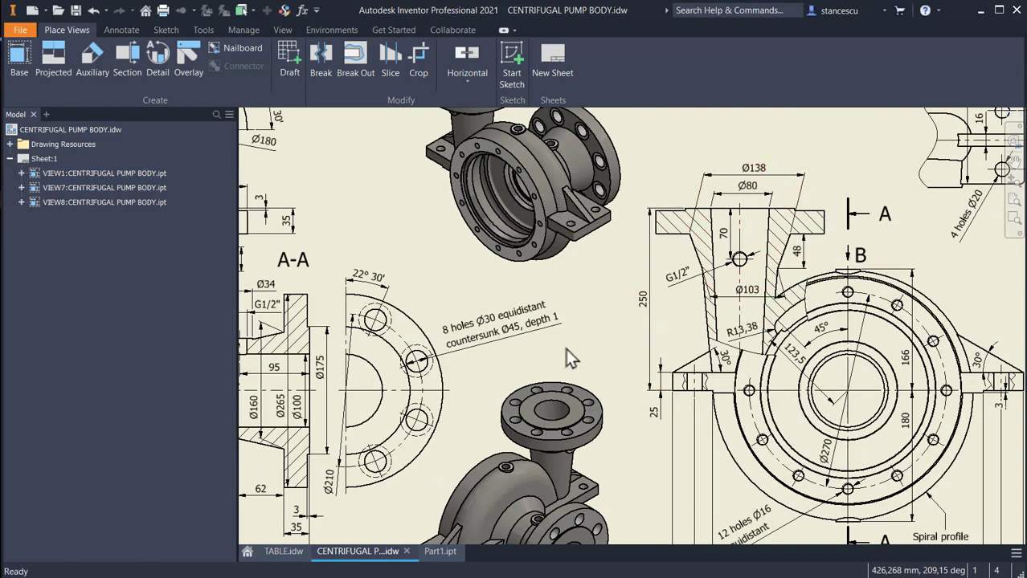
- Return to the part's sketch and convert the projected upper pipe edge to construction geometry
{"action": "left_click", "coordinate": [432, 552]}
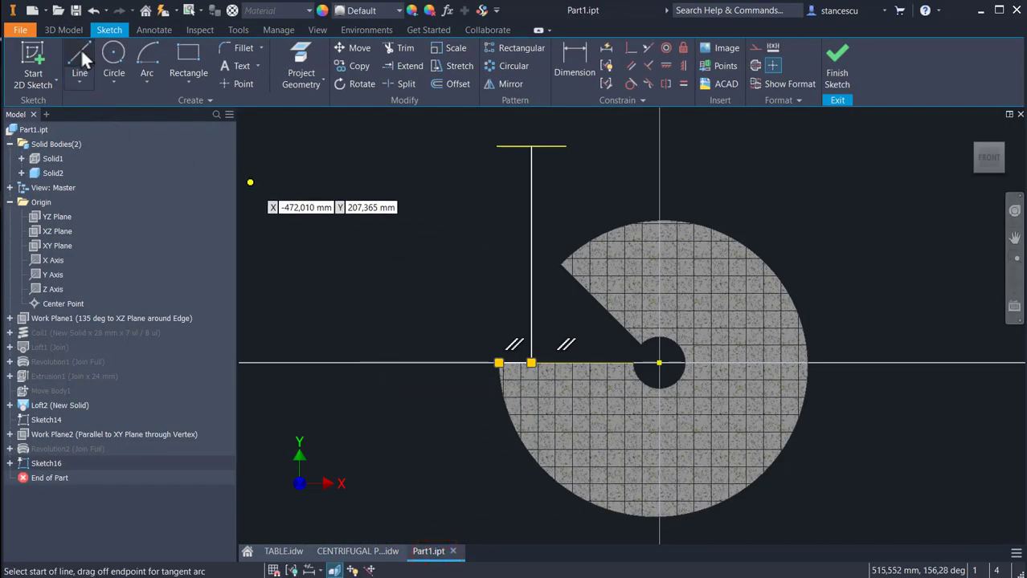
{"action": "key", "text": "Escape"}
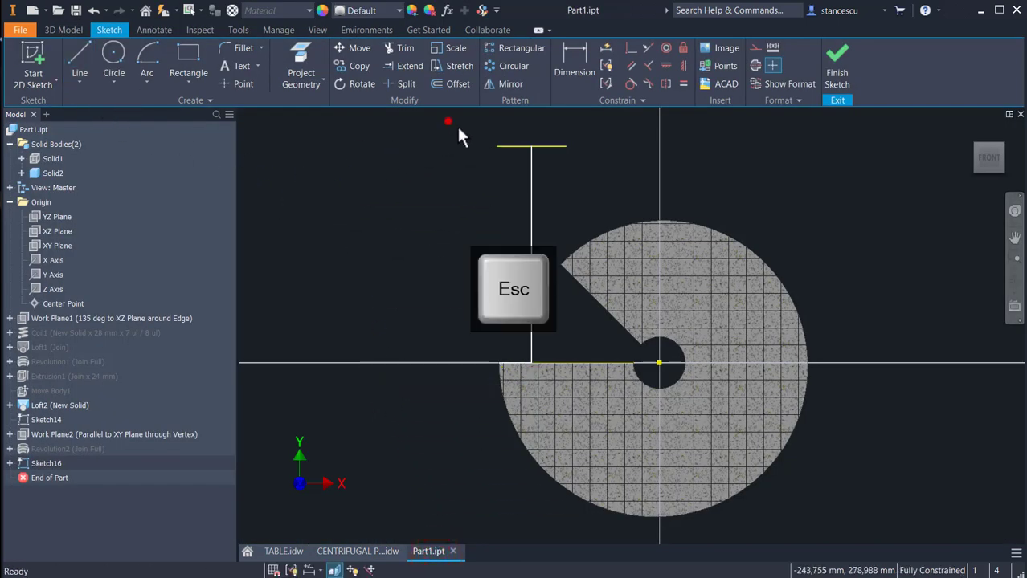
{"action": "left_click_drag", "start_coordinate": [447, 120], "coordinate": [574, 158]}
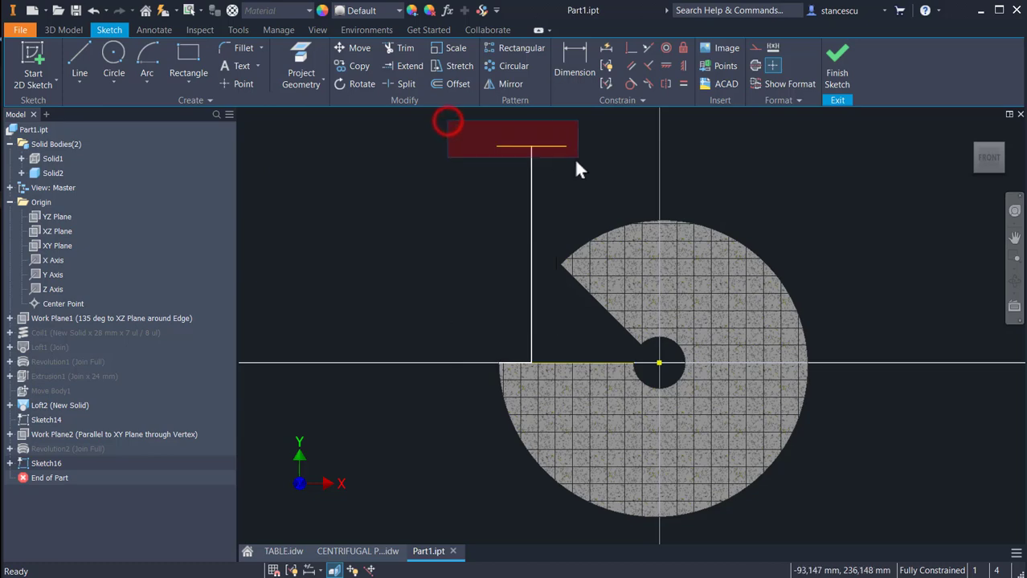
{"action": "left_click", "coordinate": [755, 48]}
{"action": "left_click", "coordinate": [360, 184]}
- Sketch the outlet pipe's outer profile with a stepped flange and tapered neck, from the upper end down to the loft's outer corner
{"action": "left_click", "coordinate": [73, 47]}
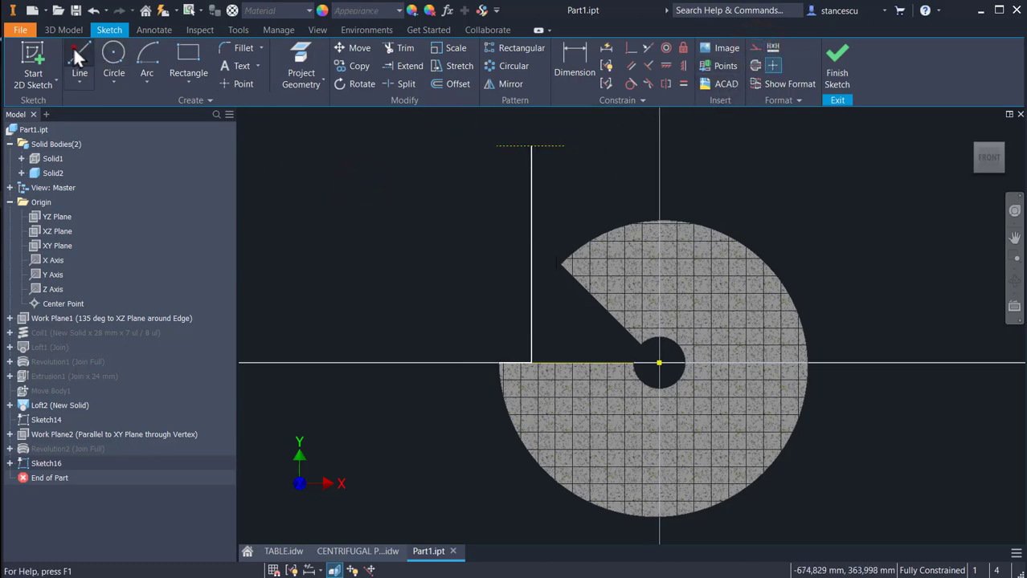
{"action": "left_click", "coordinate": [473, 148]}
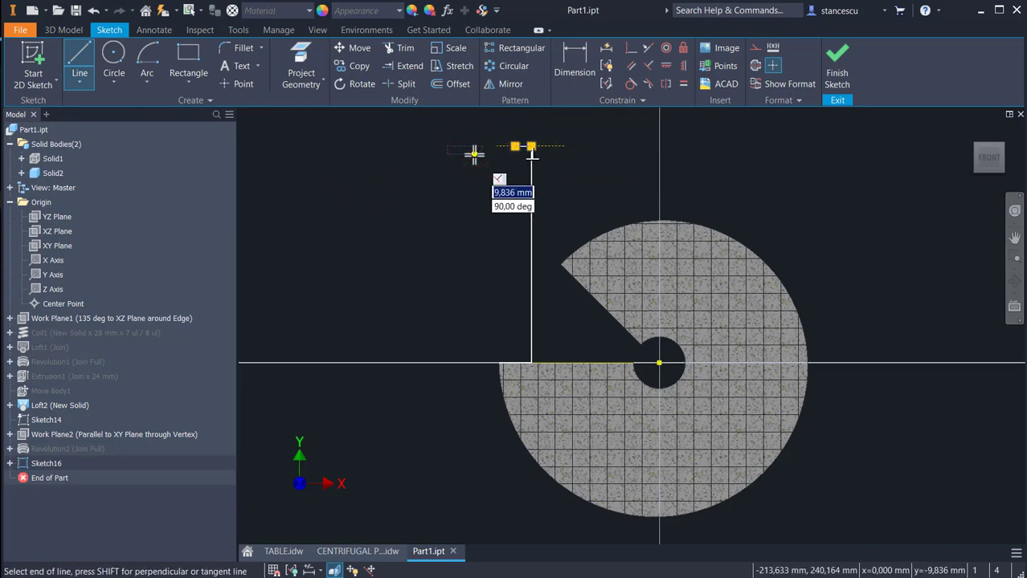
{"action": "left_click", "coordinate": [473, 151]}
{"action": "left_click", "coordinate": [441, 156]}
{"action": "left_click_drag", "start_coordinate": [441, 161], "coordinate": [473, 210]}
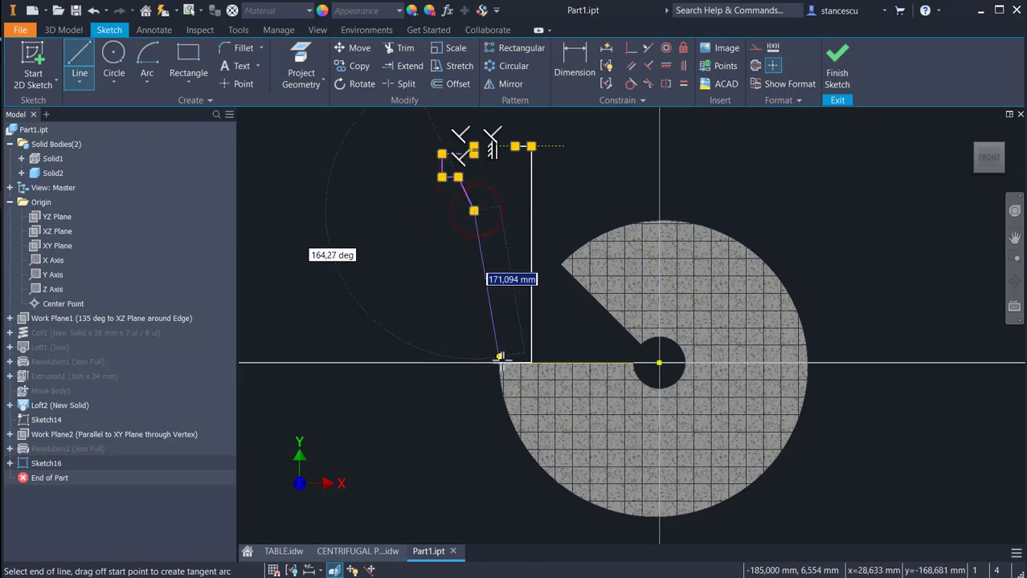
{"action": "left_click", "coordinate": [499, 363]}
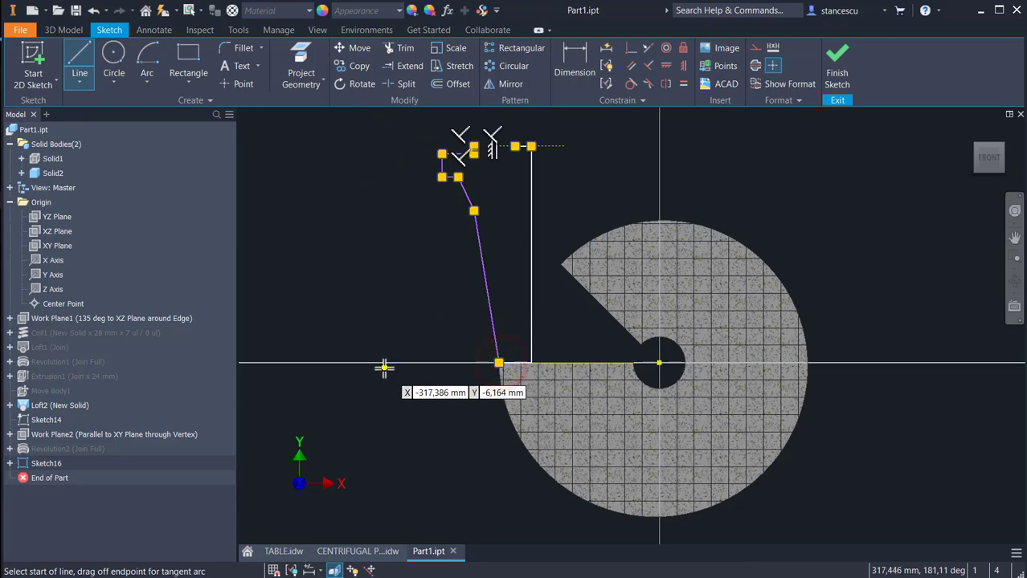
{"action": "key", "text": "Escape"}
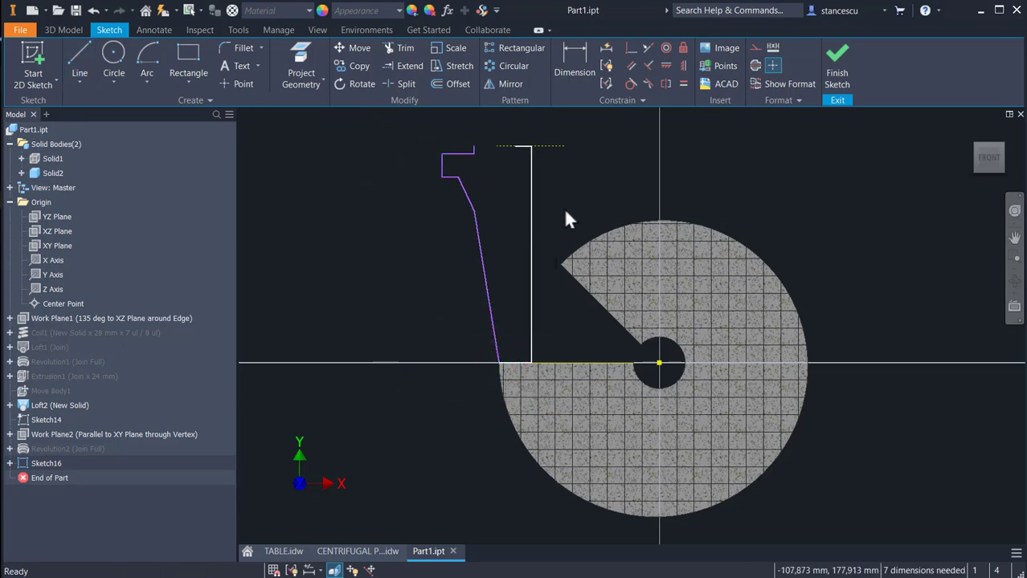
- Extend the short upper line at the vertical line's top end until it meets the flange step
{"action": "left_click", "coordinate": [81, 62]}
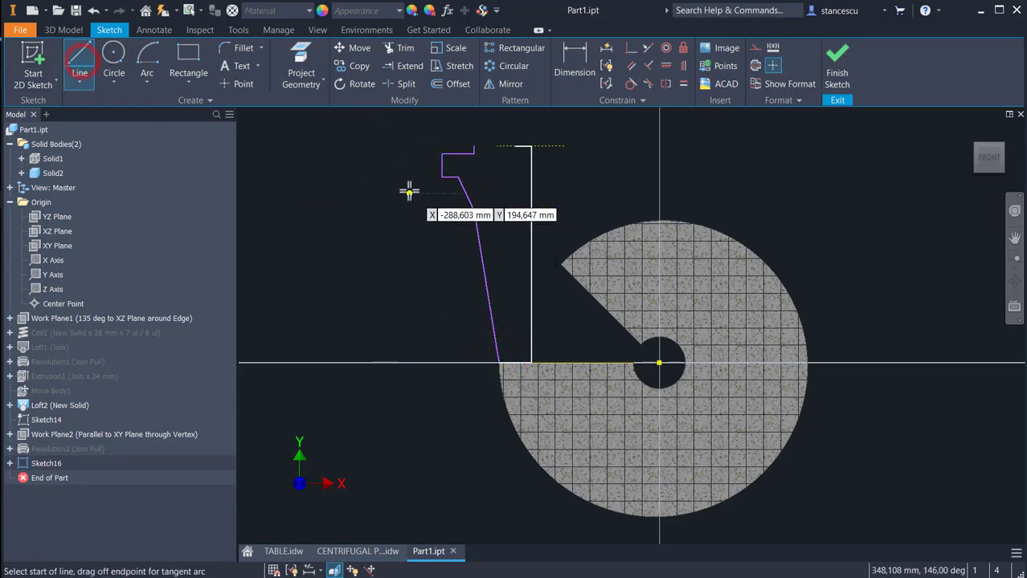
{"action": "key", "text": "Escape"}
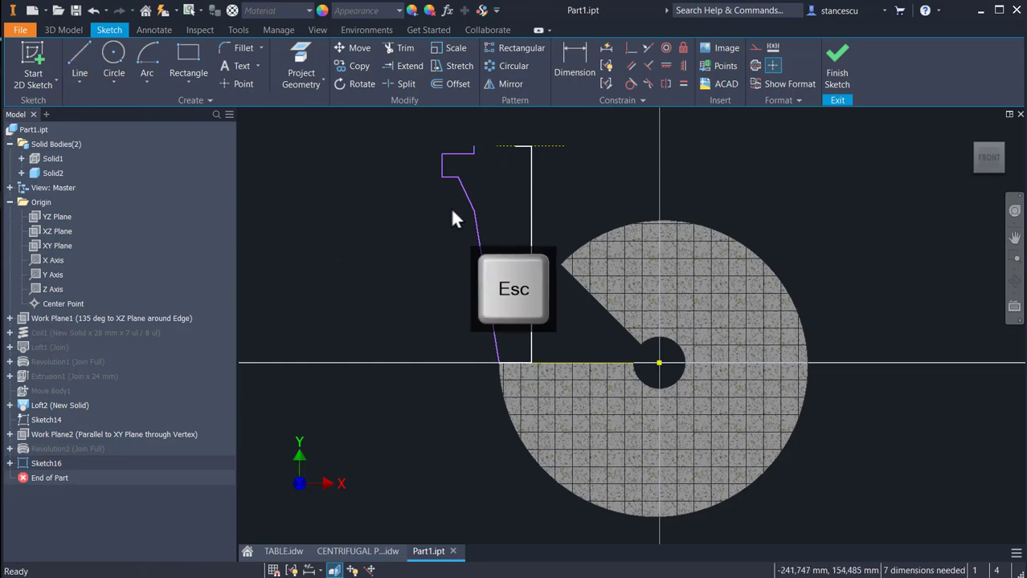
{"action": "left_click", "coordinate": [409, 65]}
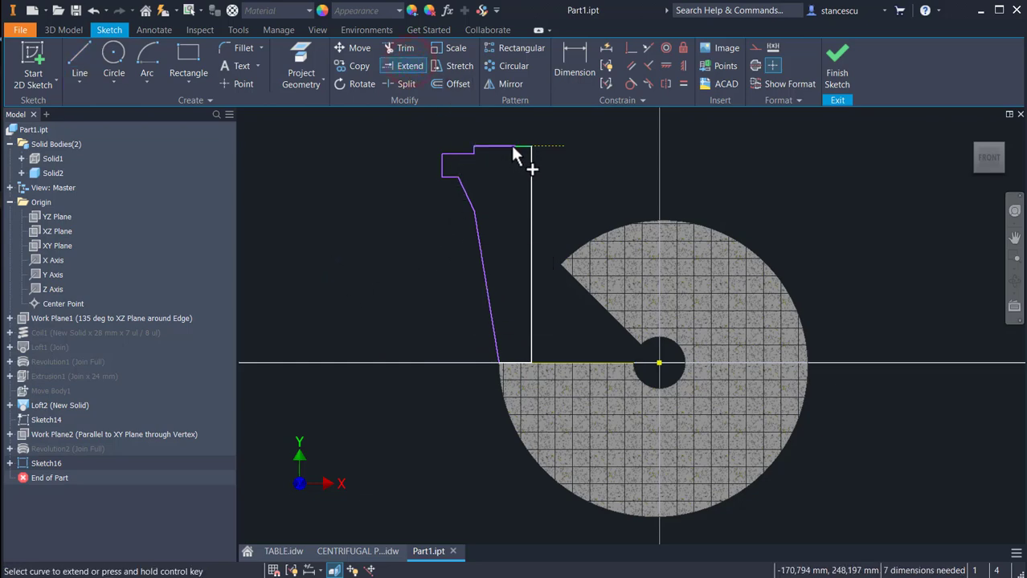
{"action": "left_click", "coordinate": [512, 147]}
{"action": "key", "text": "Escape"}
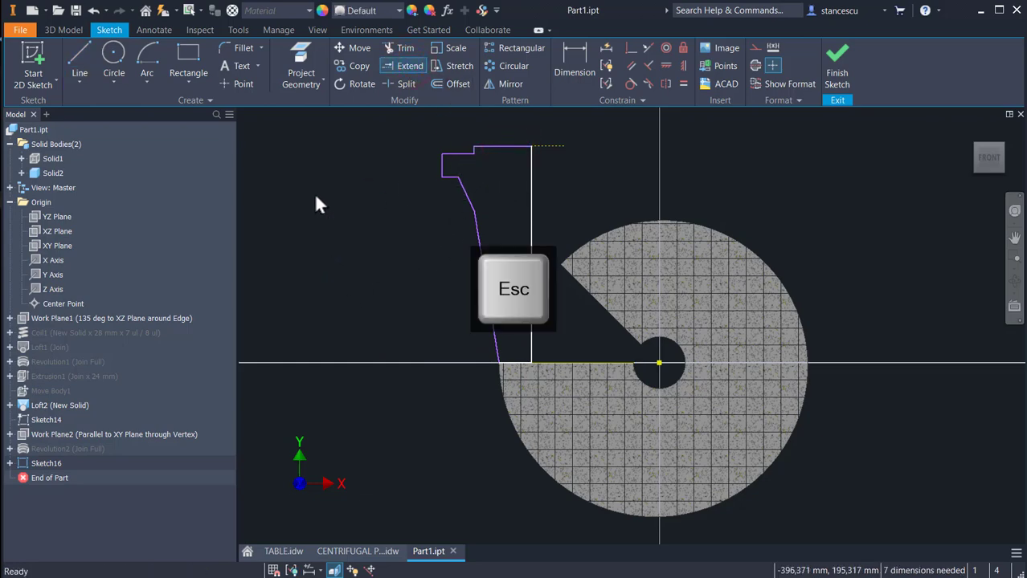
- Convert the profile's long vertical line to a centerline
{"action": "left_click", "coordinate": [575, 60]}
{"action": "left_click", "coordinate": [546, 197]}
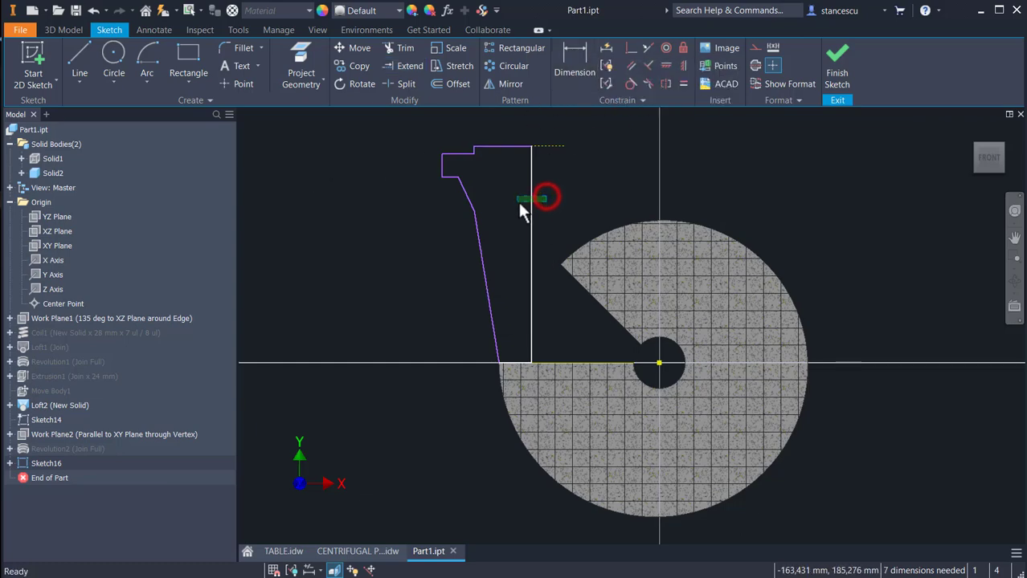
{"action": "left_click", "coordinate": [755, 67]}
{"action": "left_click", "coordinate": [560, 169]}
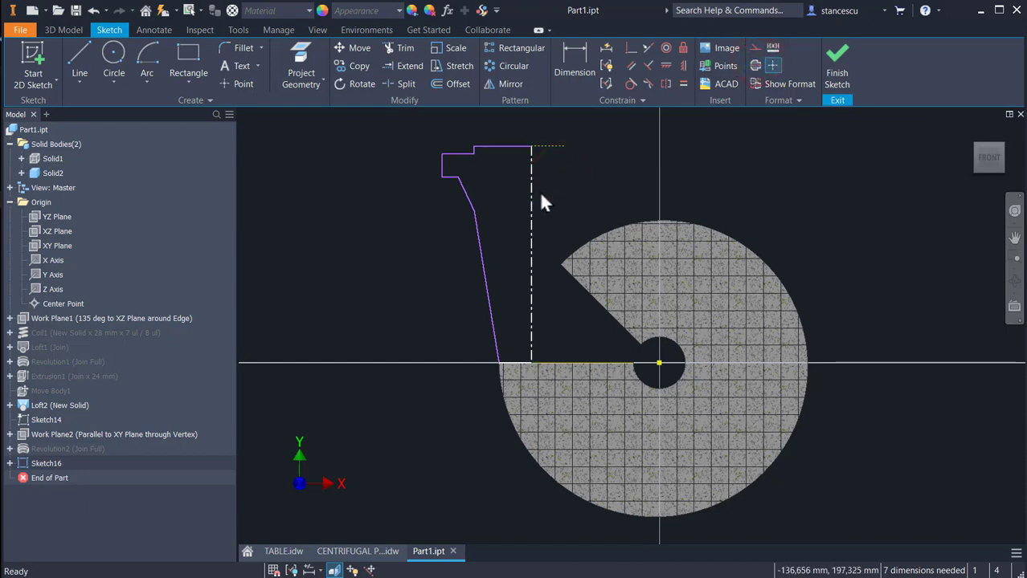
- Dimension the raised flange face's diameter about the centerline and set it to 150 mm
{"action": "left_click", "coordinate": [575, 62]}
{"action": "left_click", "coordinate": [474, 147]}
{"action": "left_click", "coordinate": [530, 182]}
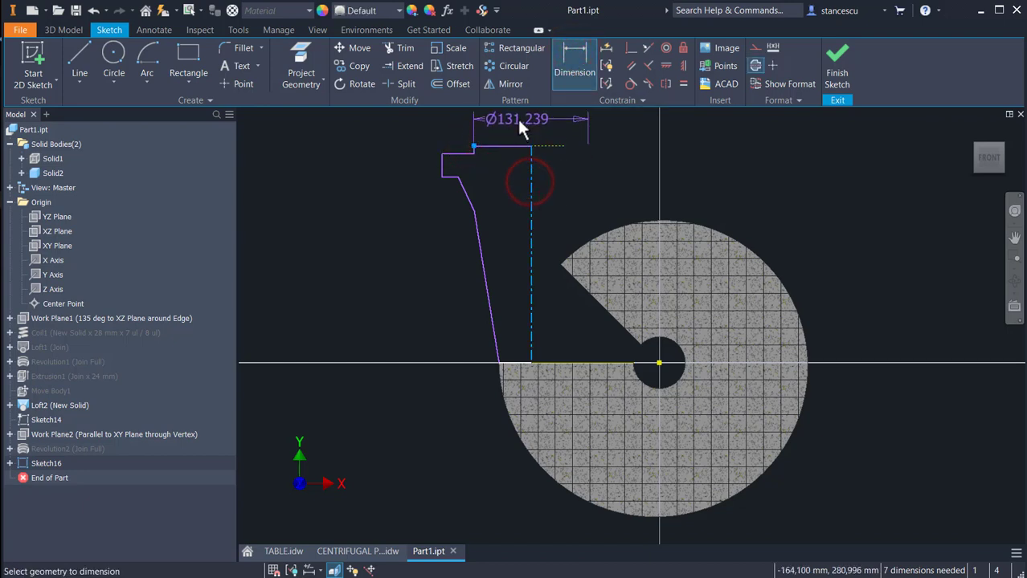
{"action": "left_click", "coordinate": [517, 118]}
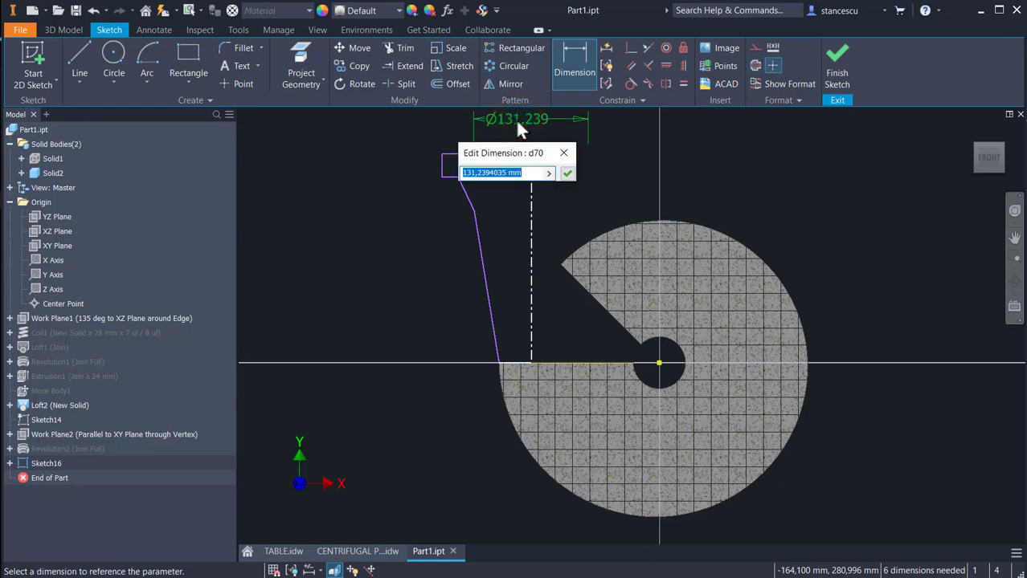
{"action": "type", "text": "150"}
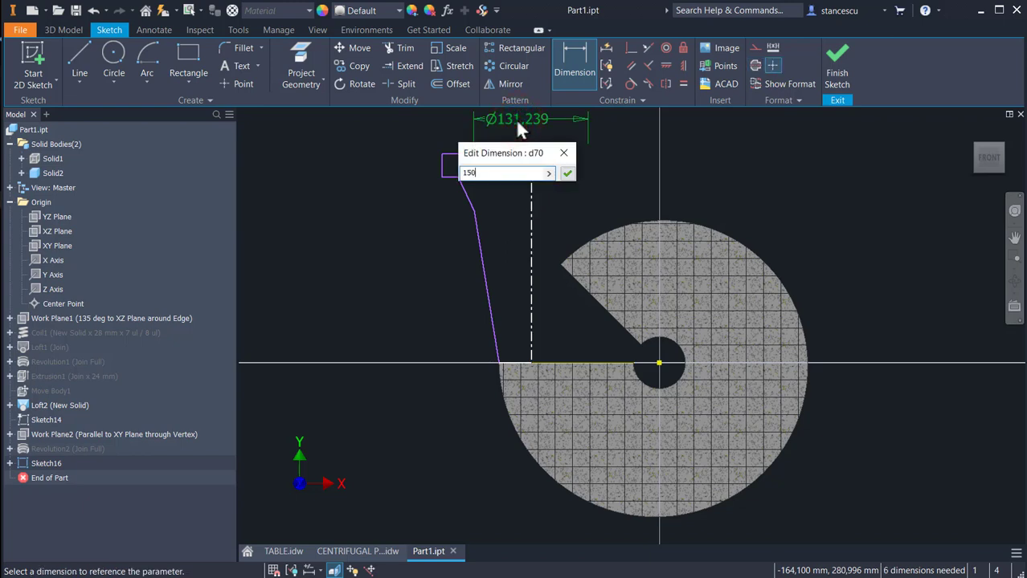
{"action": "key", "text": "Return"}
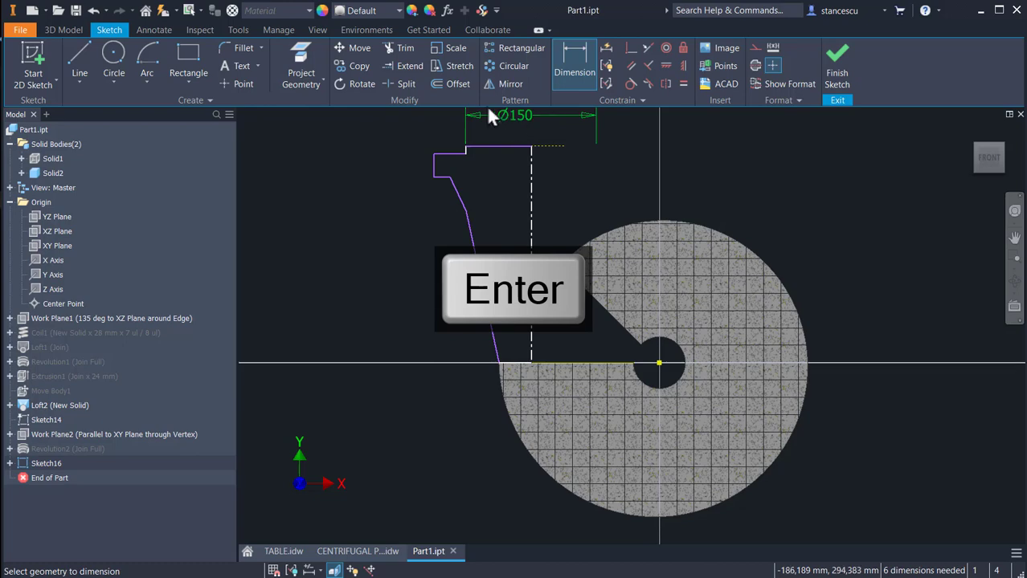
- Dimension the height of the flange's raised face step and set it to 3 mm
{"action": "left_click", "coordinate": [476, 147]}
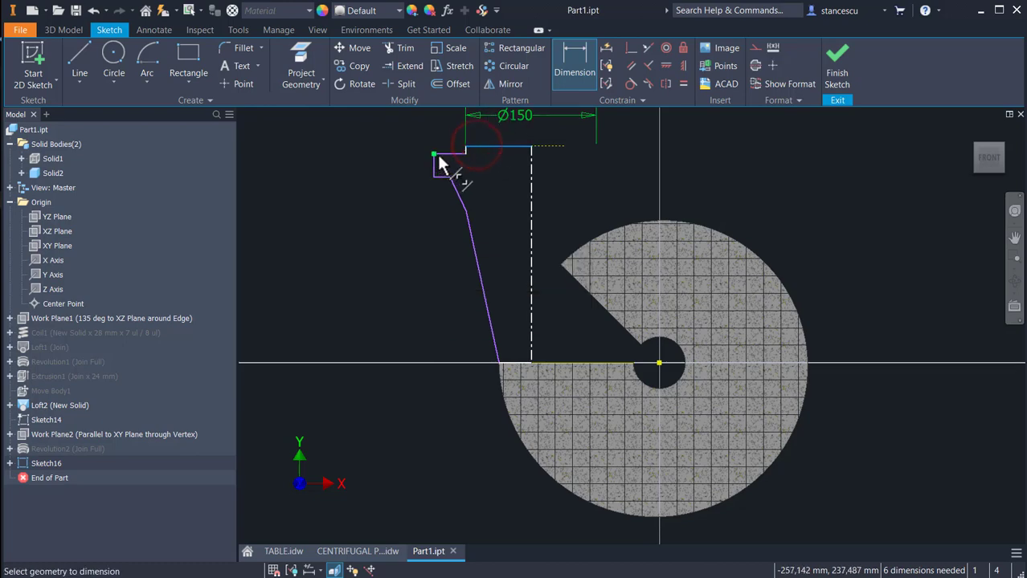
{"action": "left_click", "coordinate": [458, 155]}
{"action": "left_click", "coordinate": [388, 146]}
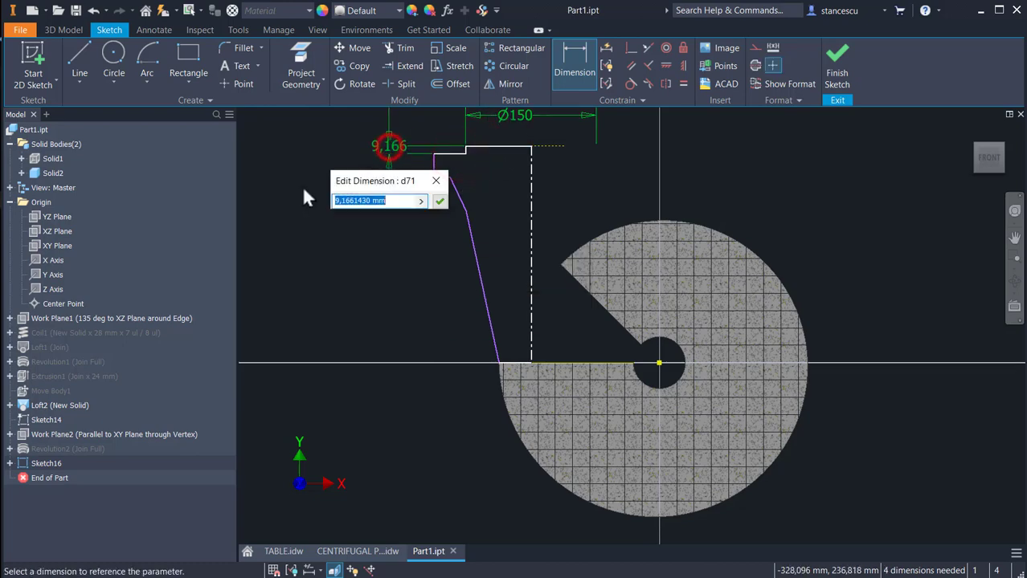
{"action": "type", "text": "3"}
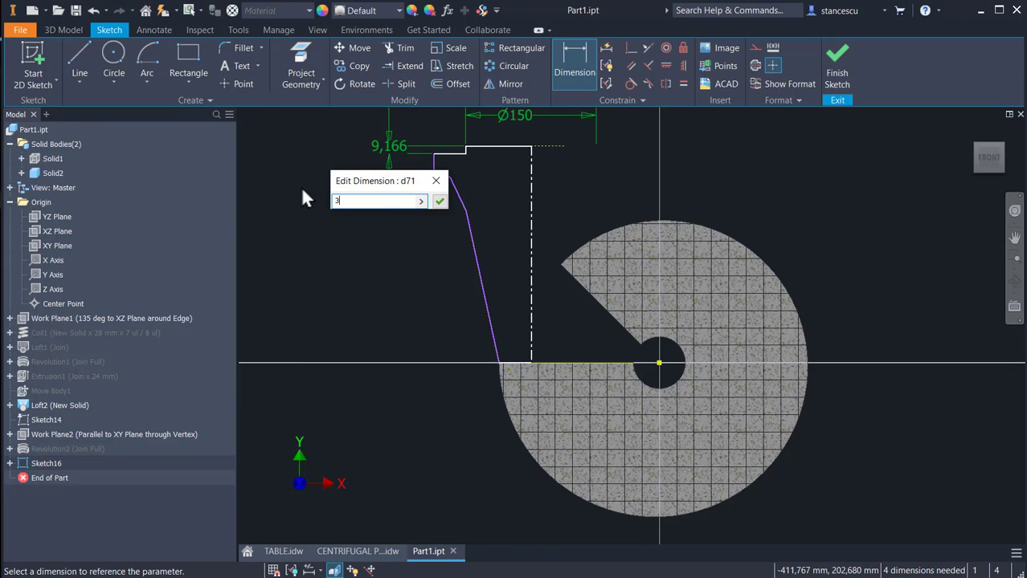
{"action": "key", "text": "Return"}
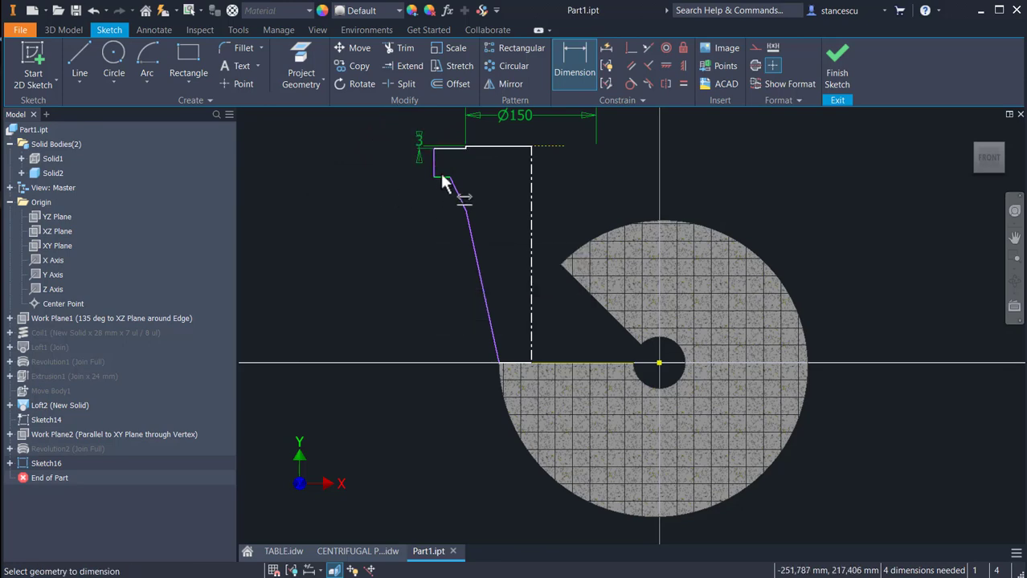
- Dimension the overall flange thickness from the raised face to its underside and set it to 35 mm
{"action": "left_click", "coordinate": [441, 176]}
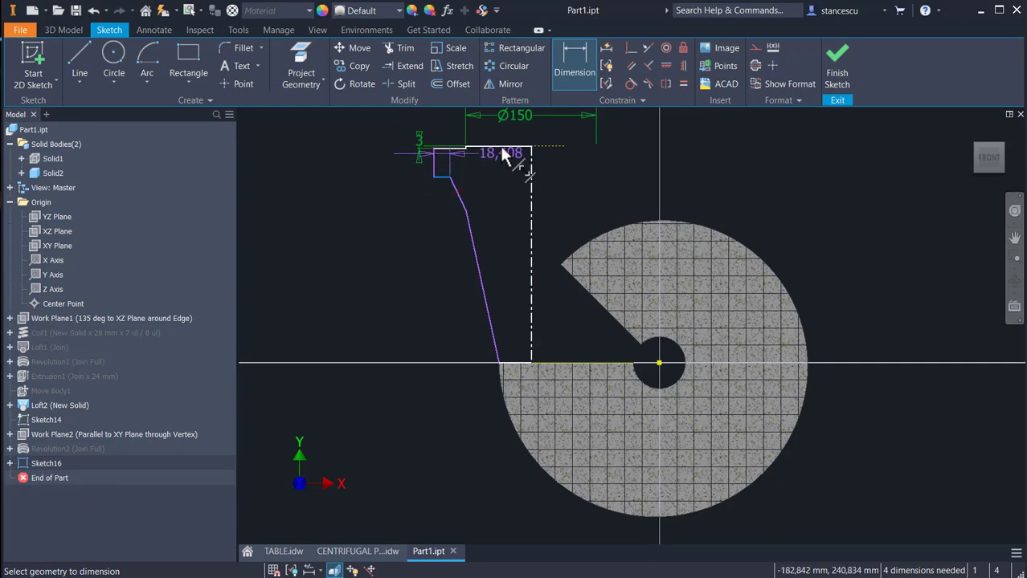
{"action": "left_click", "coordinate": [498, 148]}
{"action": "left_click", "coordinate": [365, 159]}
{"action": "type", "text": "35"}
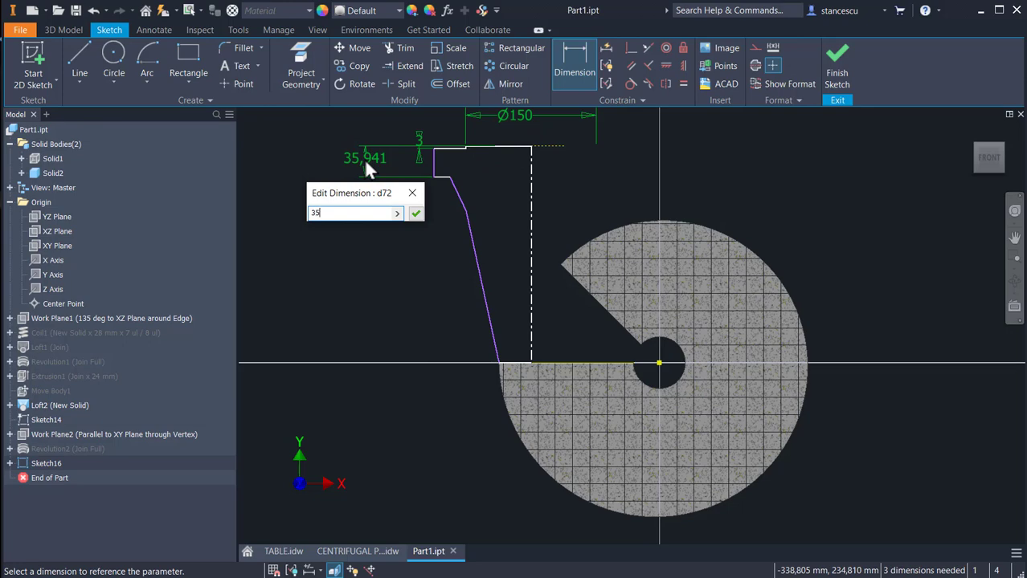
{"action": "key", "text": "Return"}
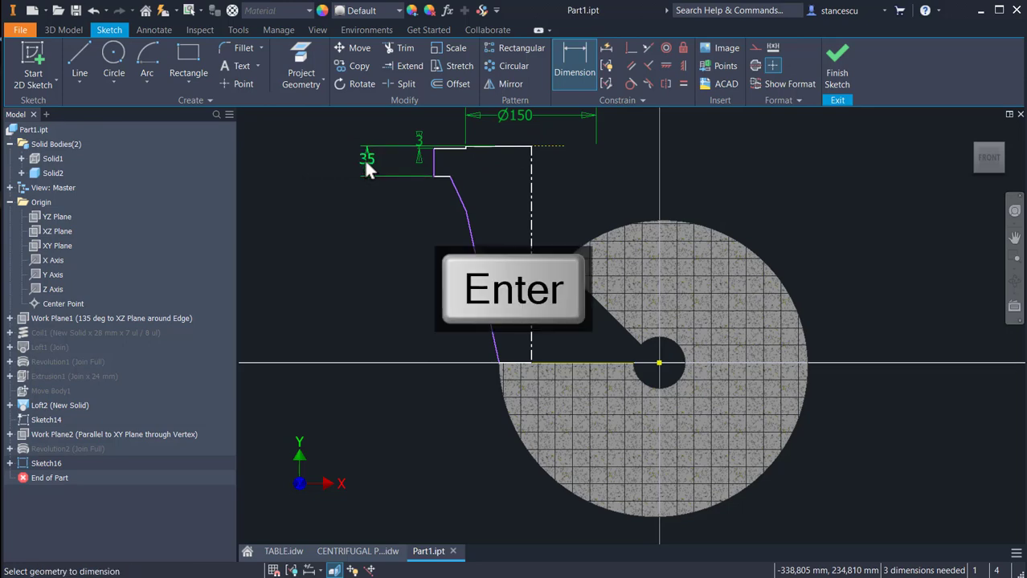
- Dimension the vertical height of the neck's upper segment below the flange and set it to 48 mm
{"action": "left_click", "coordinate": [452, 193]}
{"action": "left_click", "coordinate": [364, 205]}
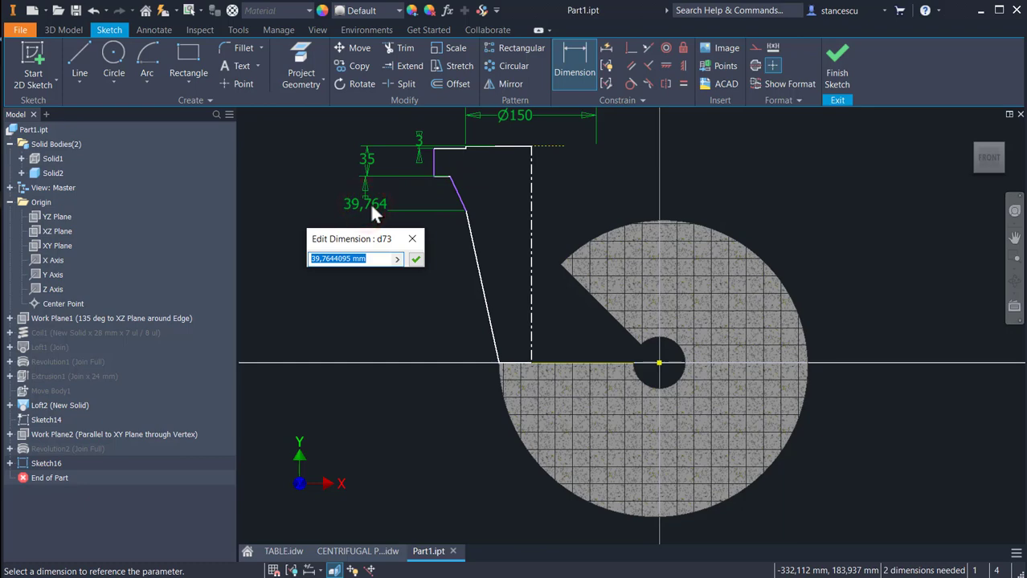
{"action": "type", "text": "48"}
{"action": "key", "text": "Return"}
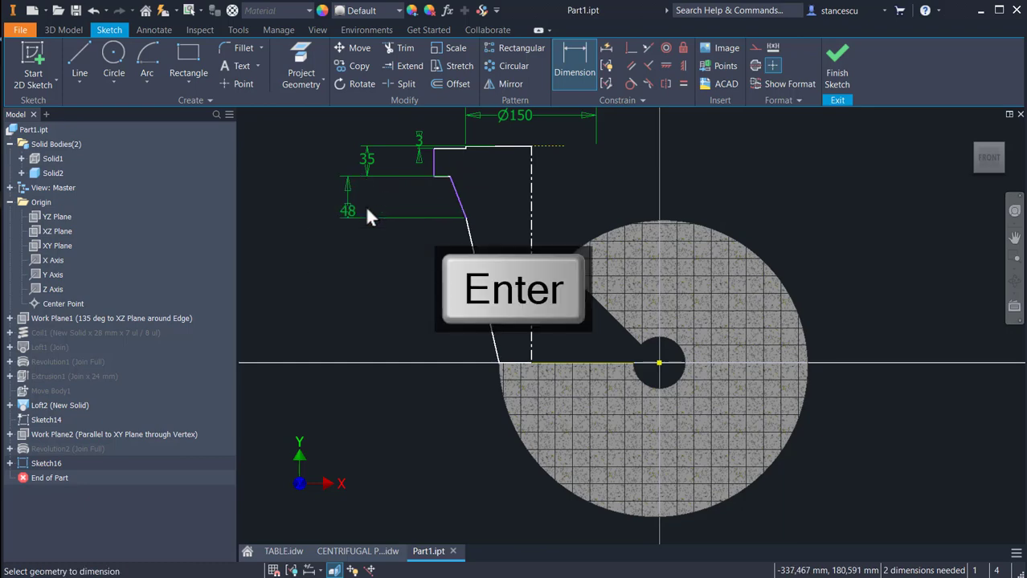
- Dimension the flange's outer diameter about the centerline and set it to 230 mm
{"action": "middle_click_drag", "start_coordinate": [436, 174], "coordinate": [427, 235]}
{"action": "left_click", "coordinate": [424, 223]}
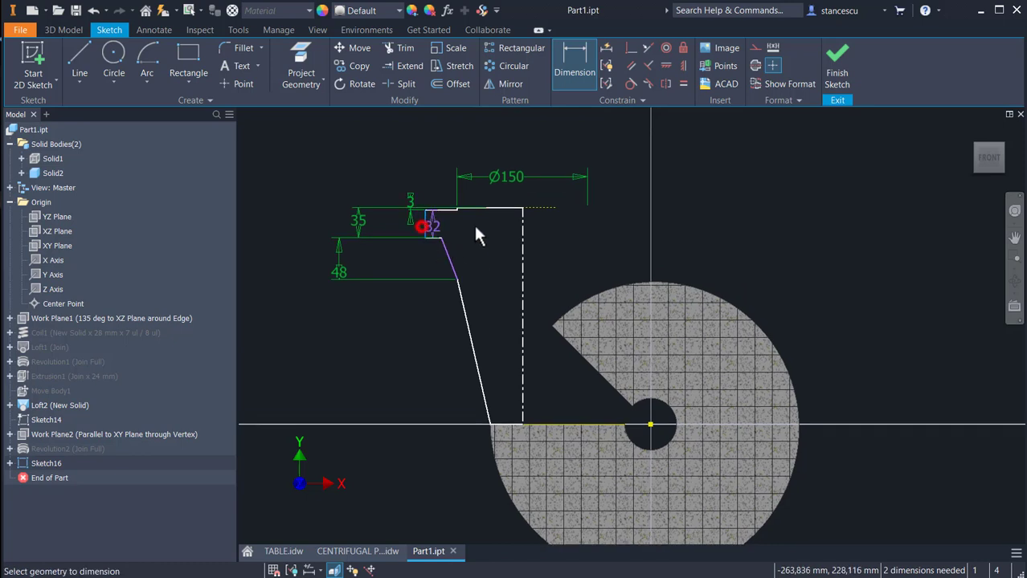
{"action": "left_click", "coordinate": [521, 234]}
{"action": "left_click", "coordinate": [497, 135]}
{"action": "type", "text": "230"}
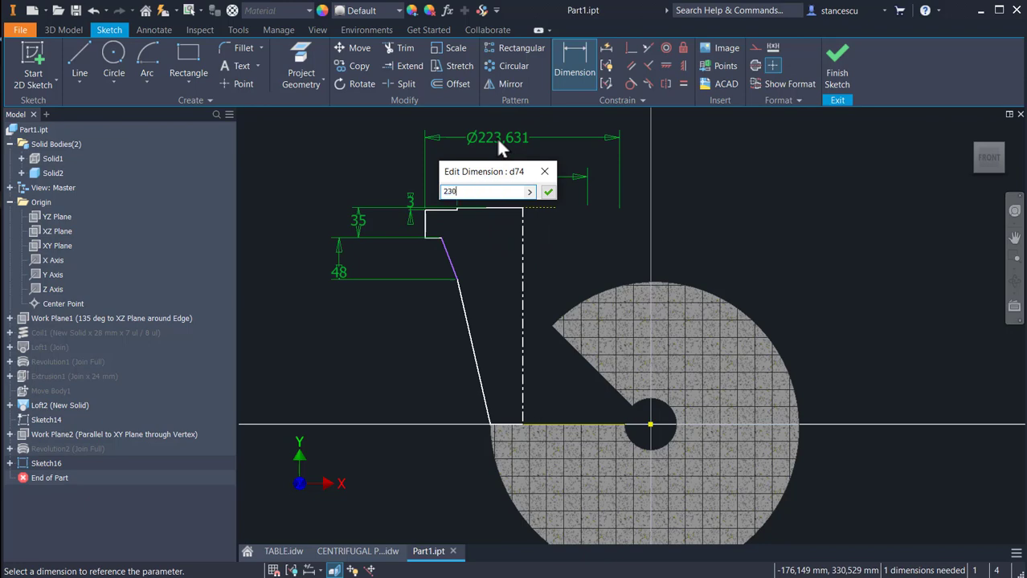
{"action": "key", "text": "Return"}
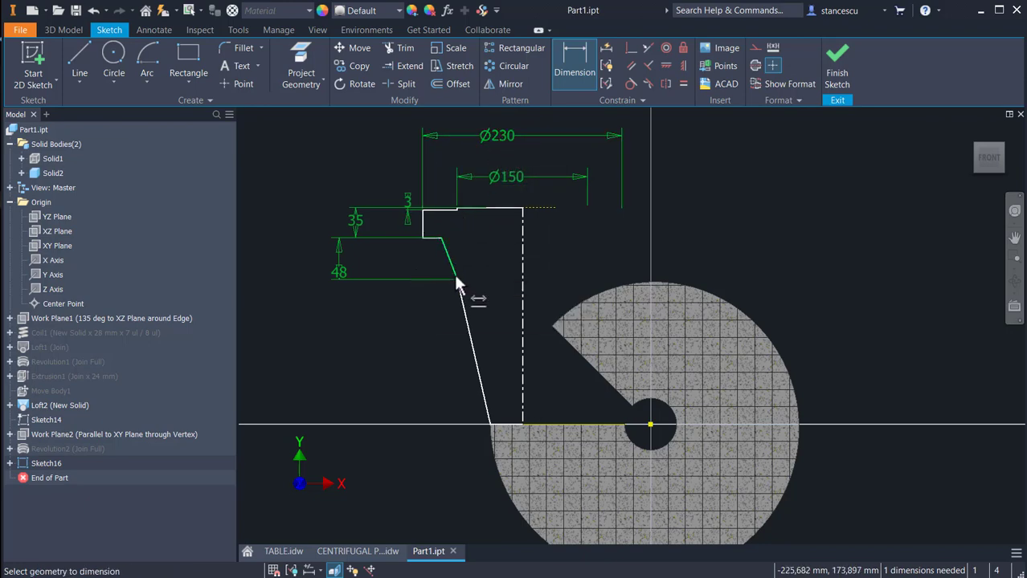
- Try to dimension the diameter at the bend point between the two neck segments about the centerline
{"action": "left_click", "coordinate": [456, 280]}
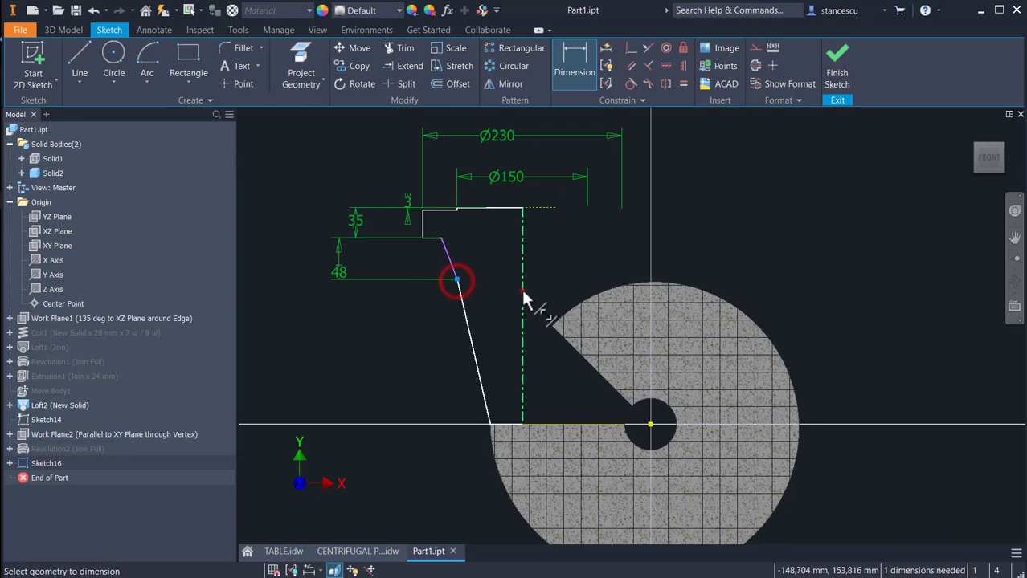
{"action": "left_click", "coordinate": [523, 294]}
{"action": "left_click", "coordinate": [543, 271]}
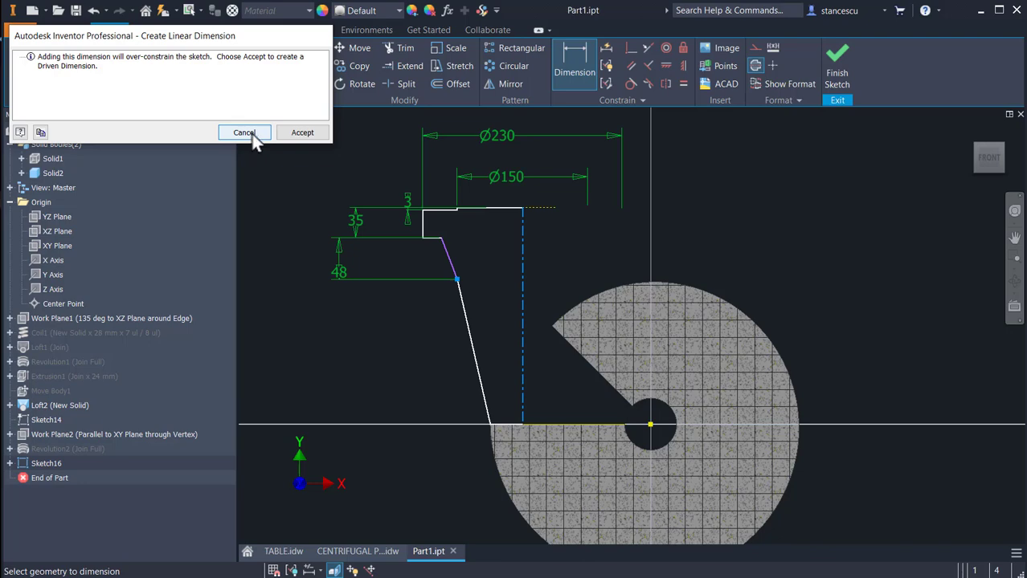
{"action": "left_click", "coordinate": [252, 133]}
{"action": "key", "text": "Escape"}
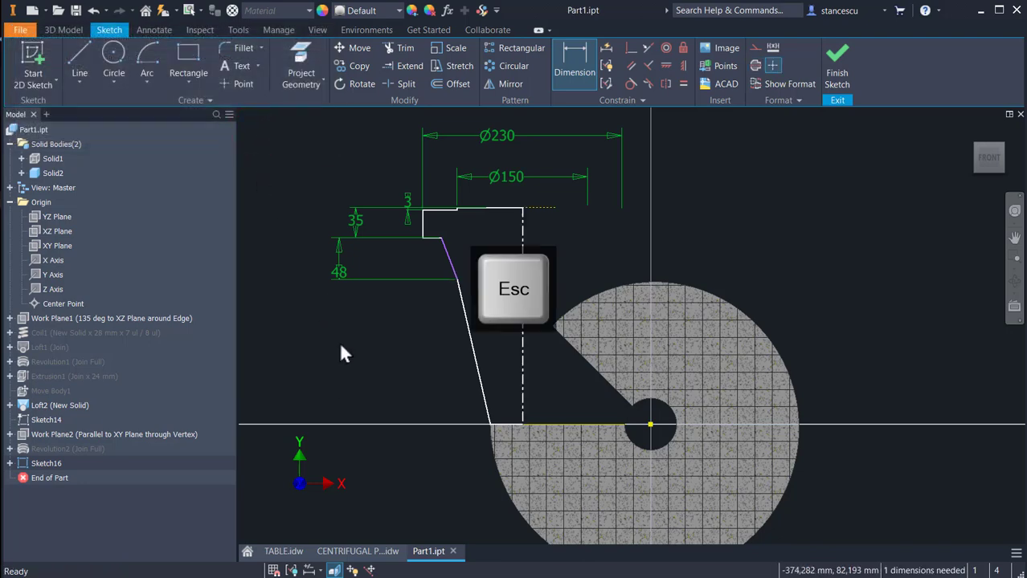
- Dimension the neck's diameter directly under the flange about the centerline and set it to 138 mm
{"action": "left_click_drag", "start_coordinate": [458, 282], "coordinate": [432, 245]}
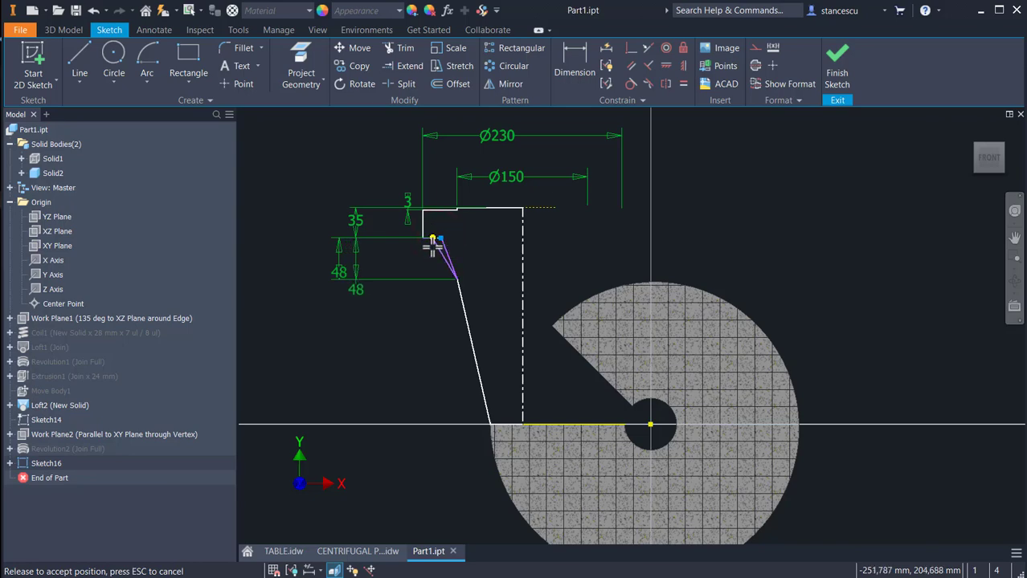
{"action": "left_click_drag", "start_coordinate": [432, 245], "coordinate": [432, 240]}
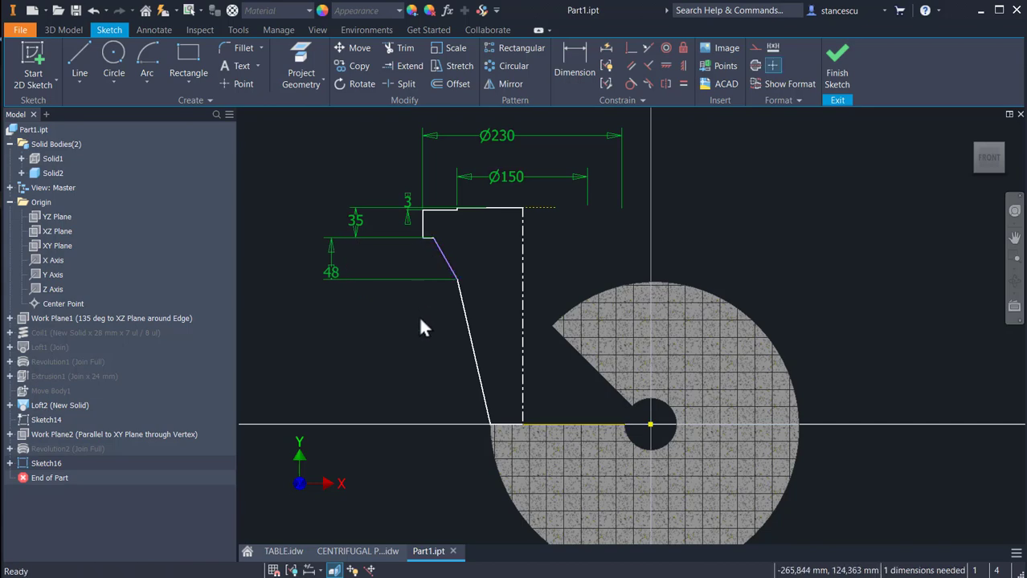
{"action": "left_click", "coordinate": [573, 56]}
{"action": "left_click", "coordinate": [432, 238]}
{"action": "left_click", "coordinate": [522, 253]}
{"action": "left_click", "coordinate": [503, 257]}
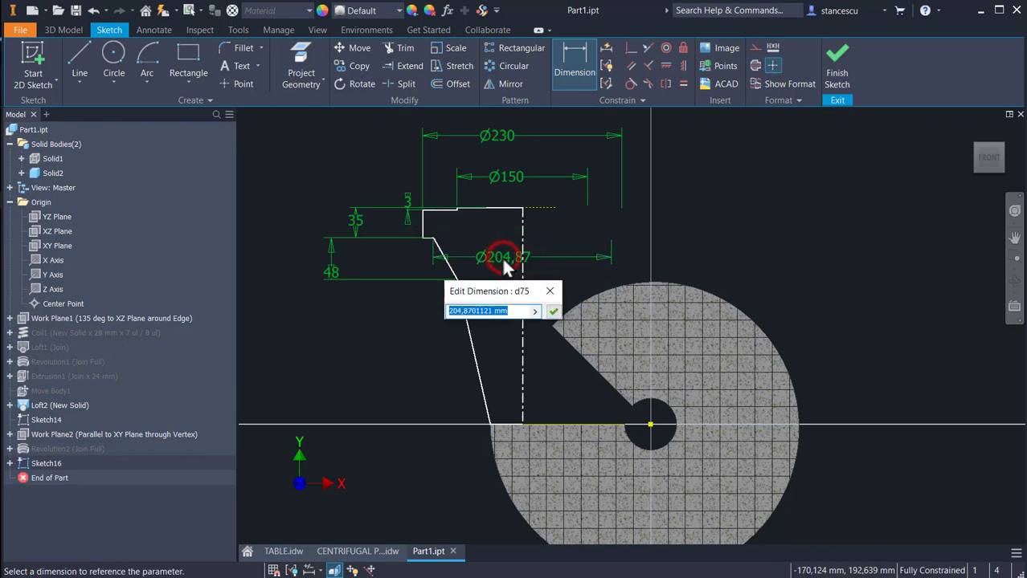
{"action": "type", "text": "138"}
{"action": "key", "text": "Return"}
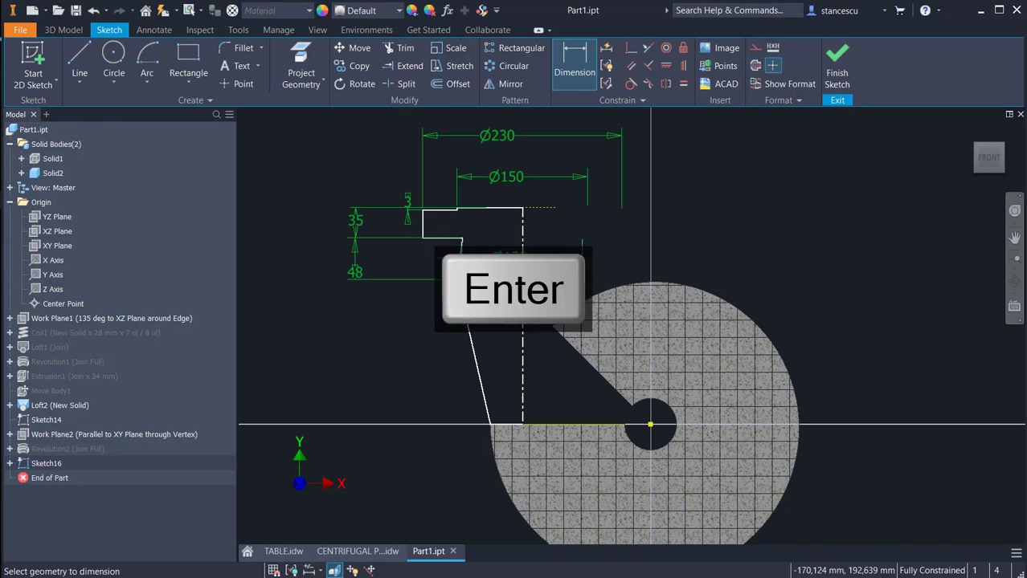
{"action": "key", "text": "Escape"}
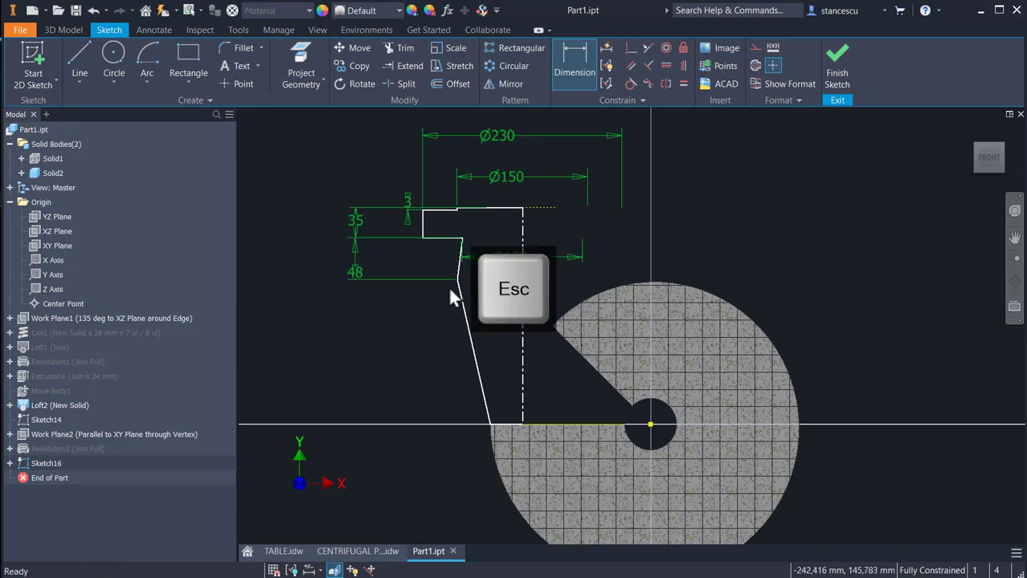
- Delete the 48 mm height dimension from the neck's upper segment
{"action": "mouse_move", "coordinate": [456, 277]}
{"action": "left_mouse_down"}
{"action": "mouse_move", "coordinate": [470, 289]}
{"action": "mouse_move", "coordinate": [359, 281]}
{"action": "left_mouse_up"}
{"action": "left_click", "coordinate": [357, 276]}
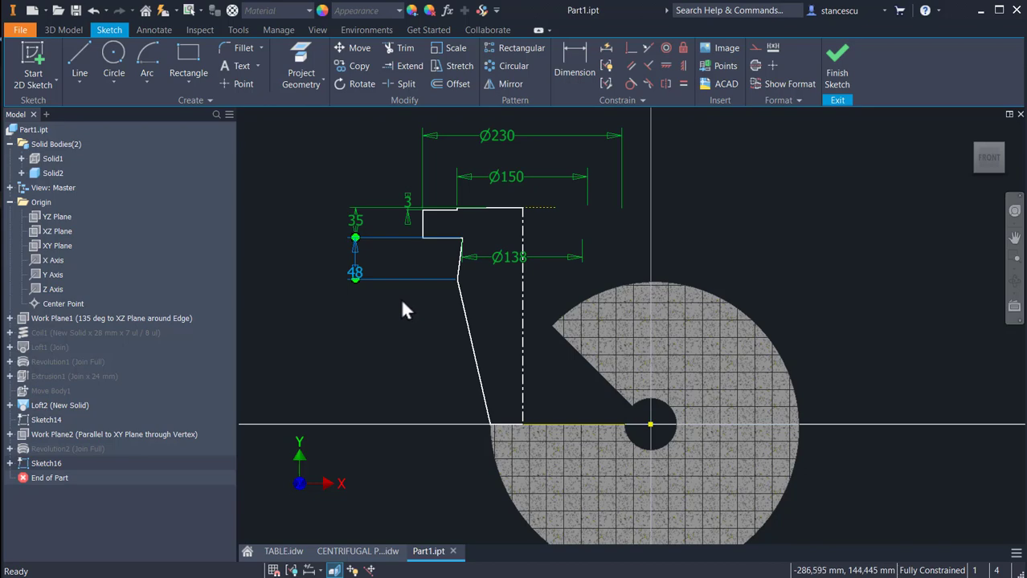
{"action": "key", "text": "Delete"}
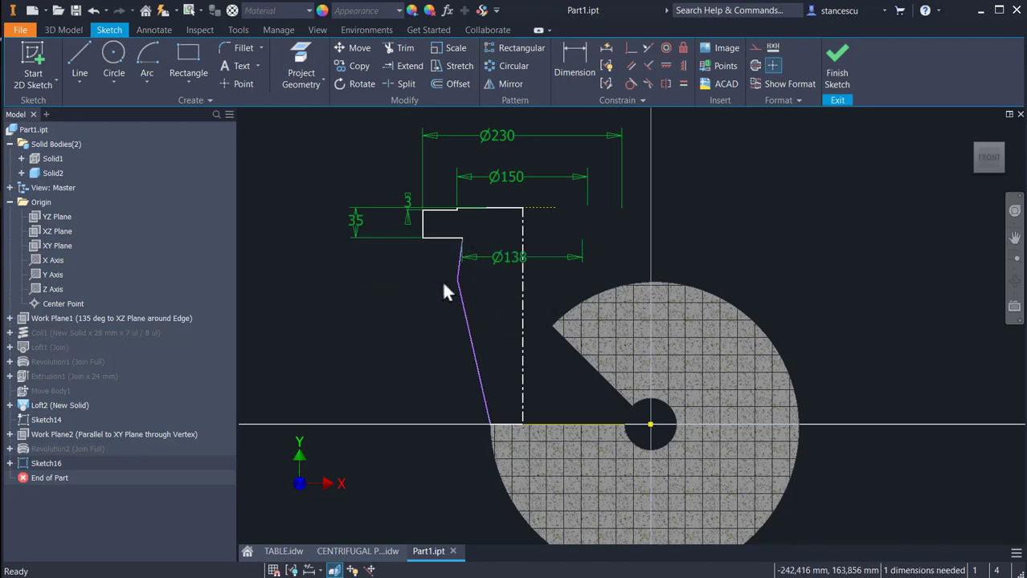
- Try to move the neck's bend point out of vertical alignment with the raised face's outer corner
{"action": "left_click_drag", "start_coordinate": [457, 281], "coordinate": [428, 260]}
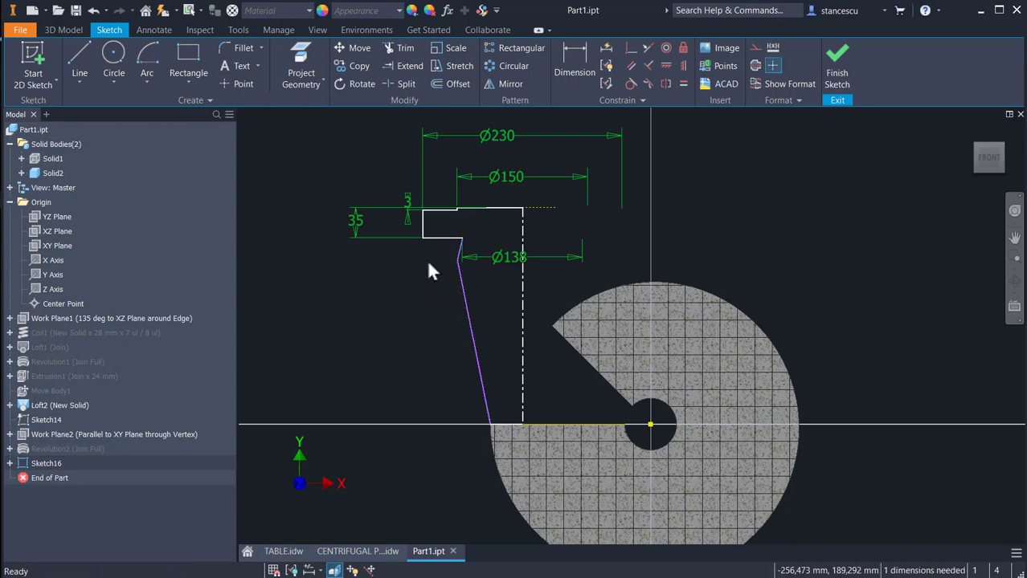
{"action": "scroll", "coordinate": [428, 264], "scroll_direction": "up", "scroll_amount": 3}
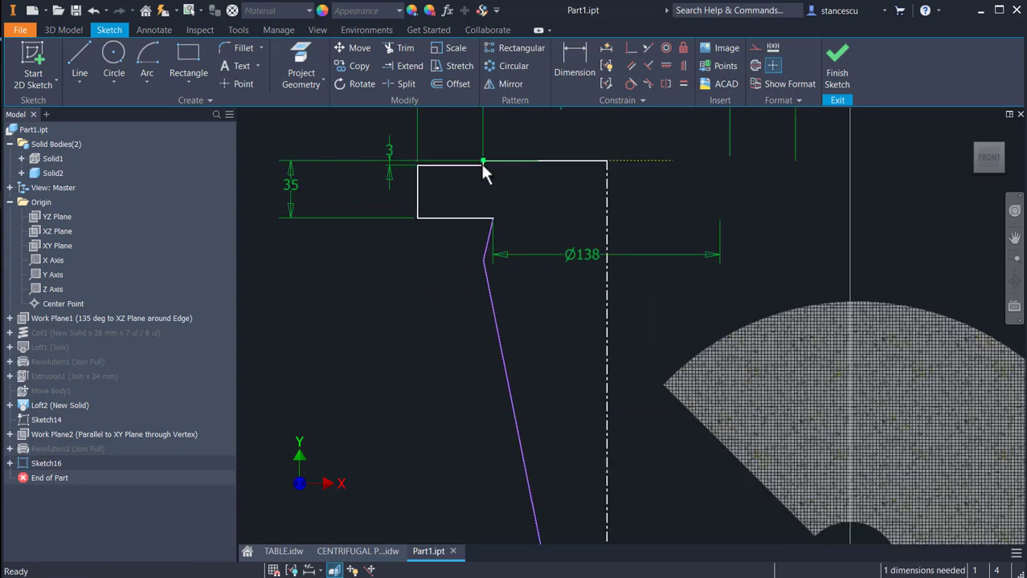
{"action": "left_click_drag", "start_coordinate": [483, 262], "coordinate": [479, 180]}
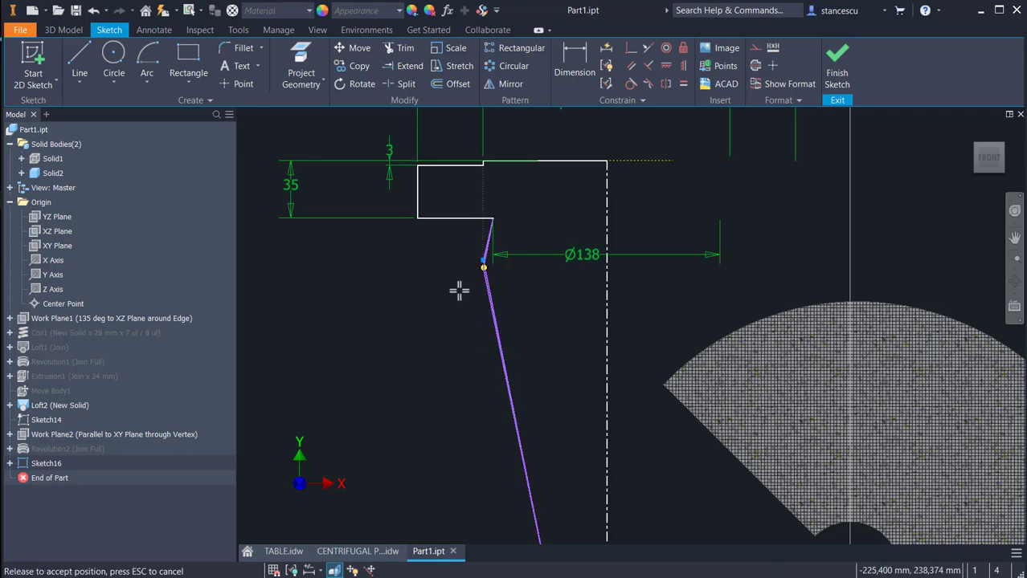
{"action": "left_click_drag", "start_coordinate": [457, 299], "coordinate": [457, 316]}
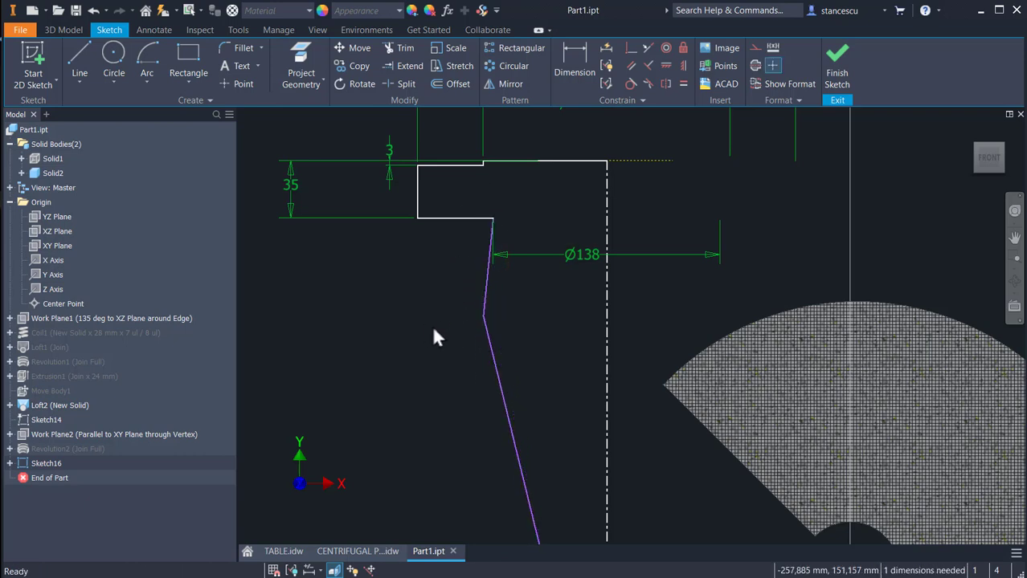
- Show the constraints at the neck's bend point and delete the one aligning it vertically with the flange step
{"action": "right_click", "coordinate": [483, 323]}
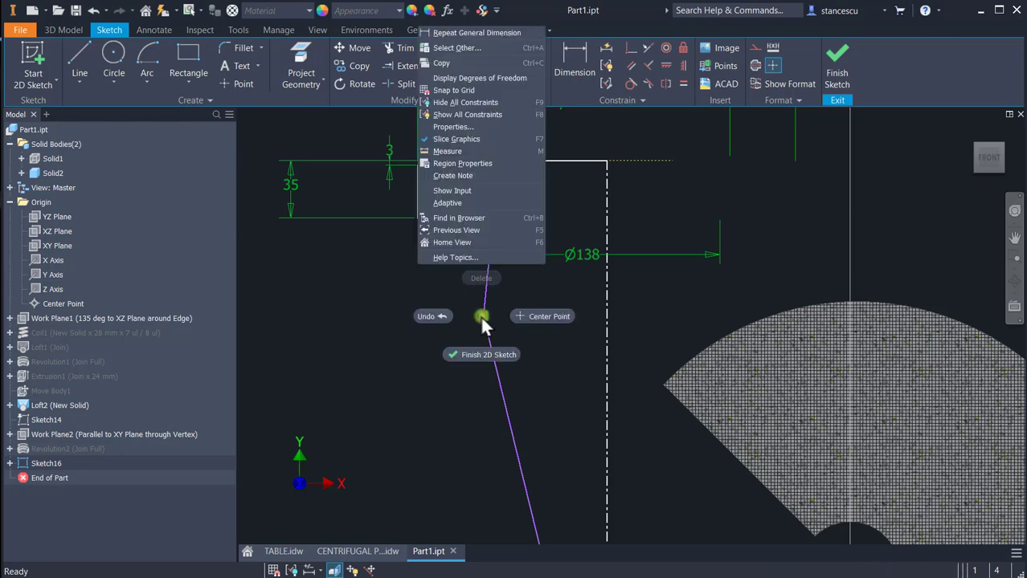
{"action": "left_click", "coordinate": [345, 371]}
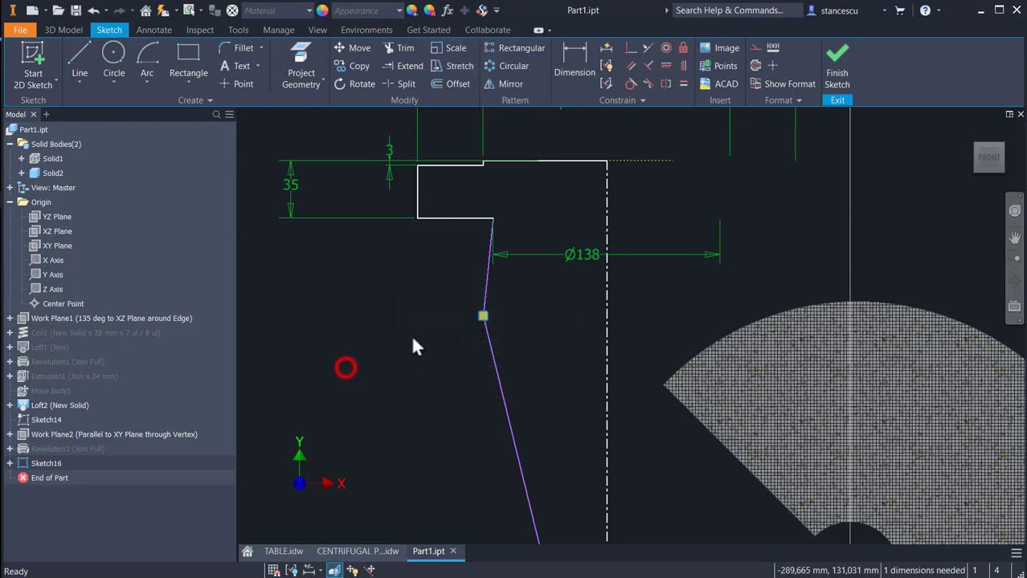
{"action": "left_click", "coordinate": [485, 315]}
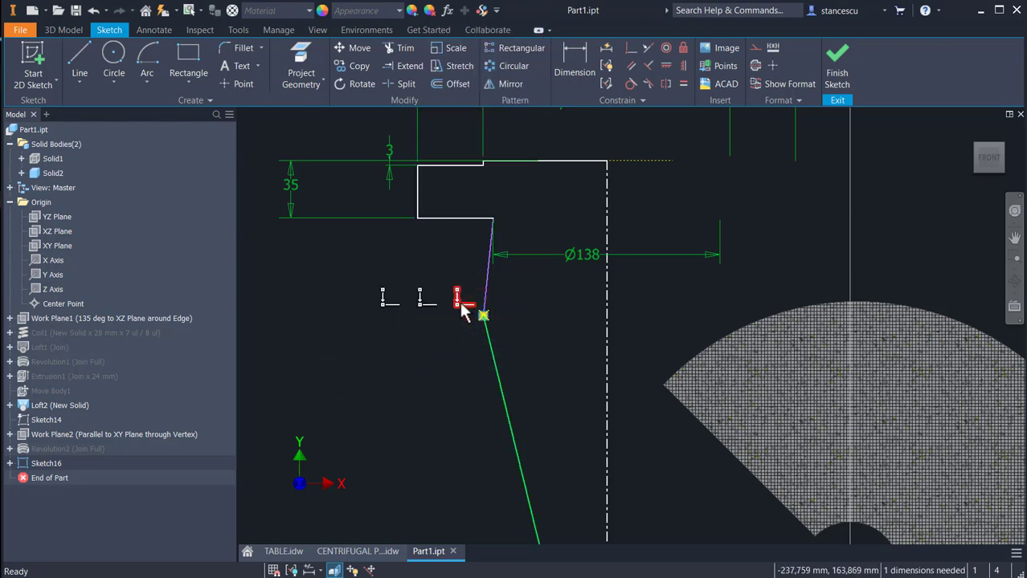
{"action": "left_click", "coordinate": [418, 310]}
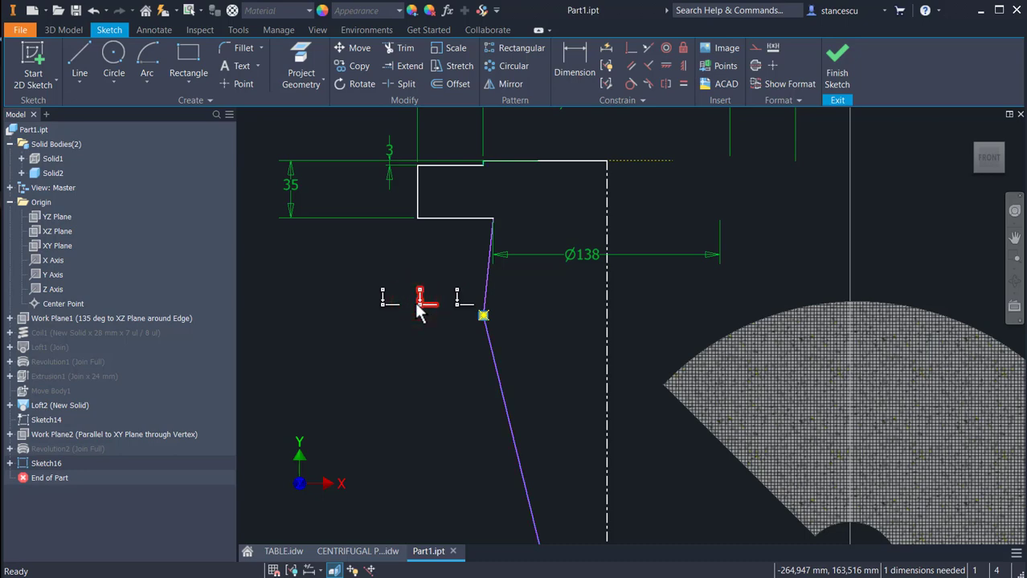
{"action": "key", "text": "Delete"}
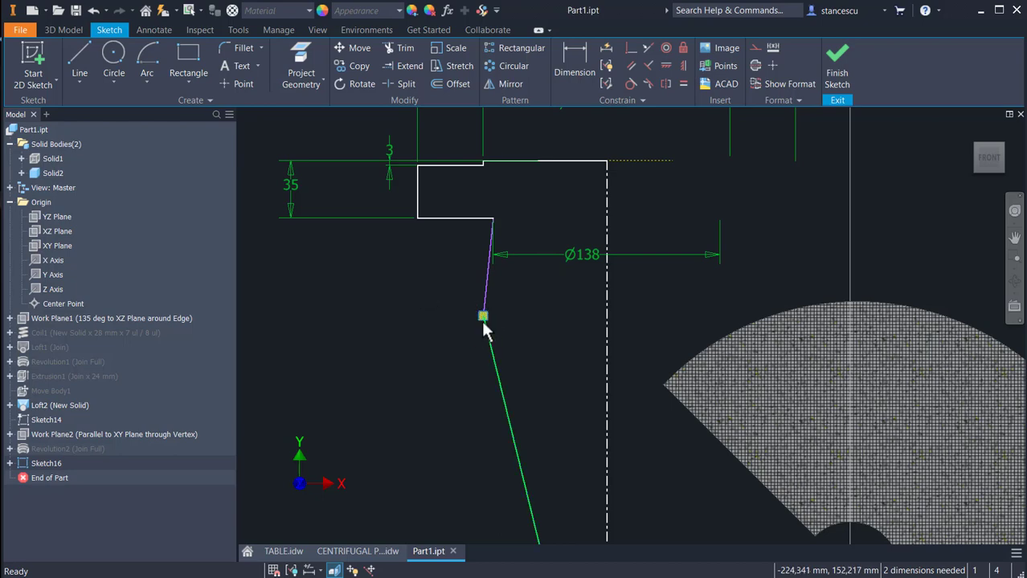
- Move the neck's bend point down and inward toward the centerline, to a diameter of about 124 mm
{"action": "left_click_drag", "start_coordinate": [484, 317], "coordinate": [520, 343]}
{"action": "key", "text": "Escape"}
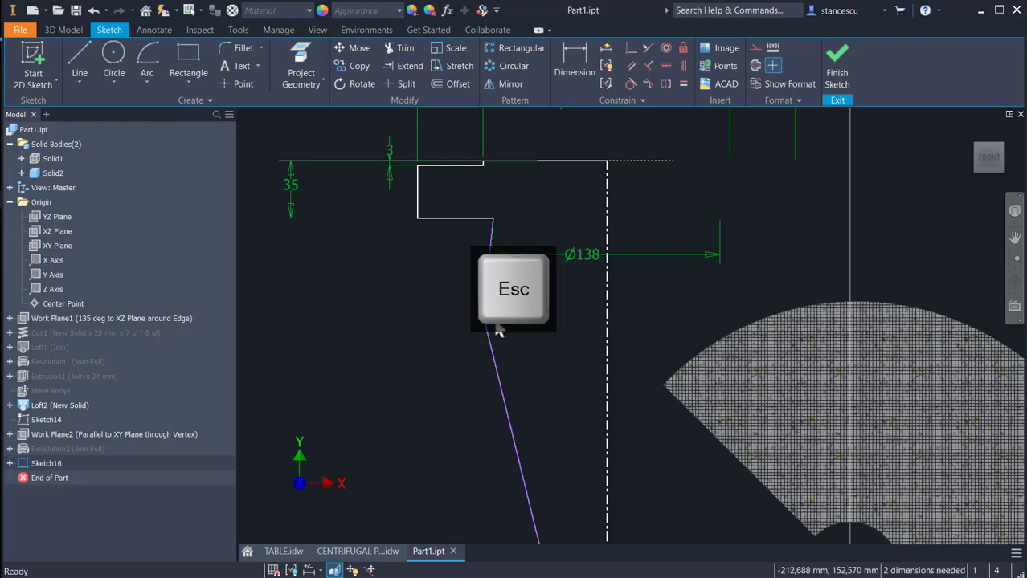
{"action": "mouse_move", "coordinate": [482, 314]}
{"action": "left_mouse_down"}
{"action": "mouse_move", "coordinate": [516, 309]}
{"action": "mouse_move", "coordinate": [430, 317]}
{"action": "mouse_move", "coordinate": [483, 295]}
{"action": "mouse_move", "coordinate": [506, 337]}
{"action": "mouse_move", "coordinate": [500, 305]}
{"action": "mouse_move", "coordinate": [493, 362]}
{"action": "mouse_move", "coordinate": [504, 355]}
{"action": "left_mouse_up"}
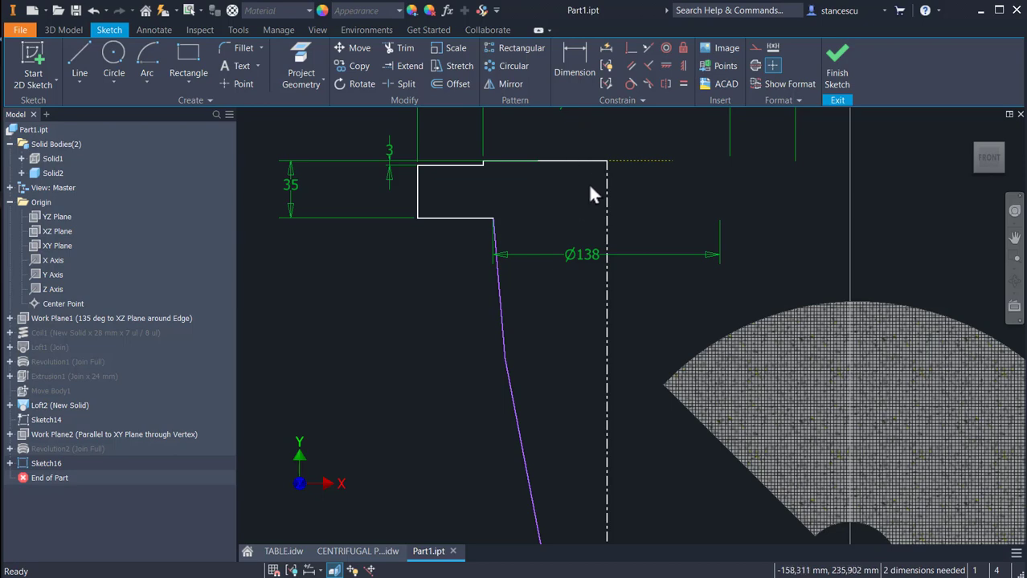
- Dimension the neck's bend point from the centerline as a diameter of 103 mm
{"action": "left_click", "coordinate": [567, 54]}
{"action": "left_click", "coordinate": [502, 360]}
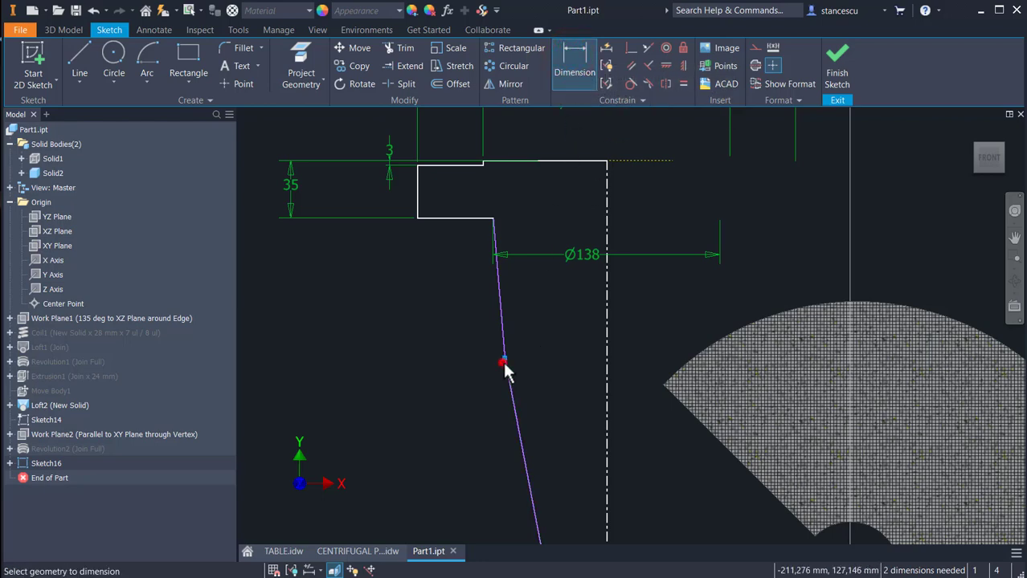
{"action": "left_click", "coordinate": [607, 370]}
{"action": "left_click", "coordinate": [587, 320]}
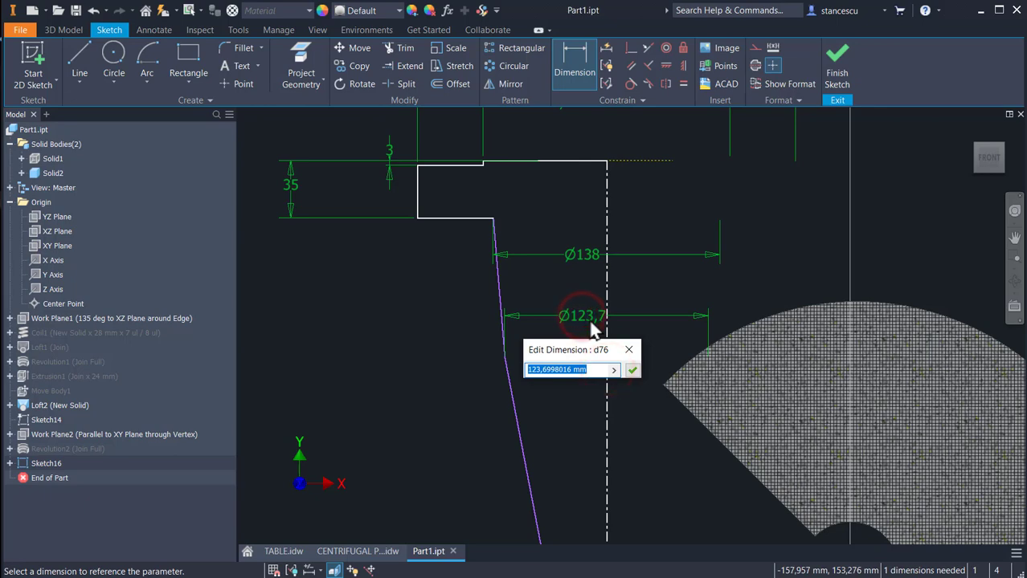
{"action": "type", "text": "103"}
{"action": "key", "text": "Return"}
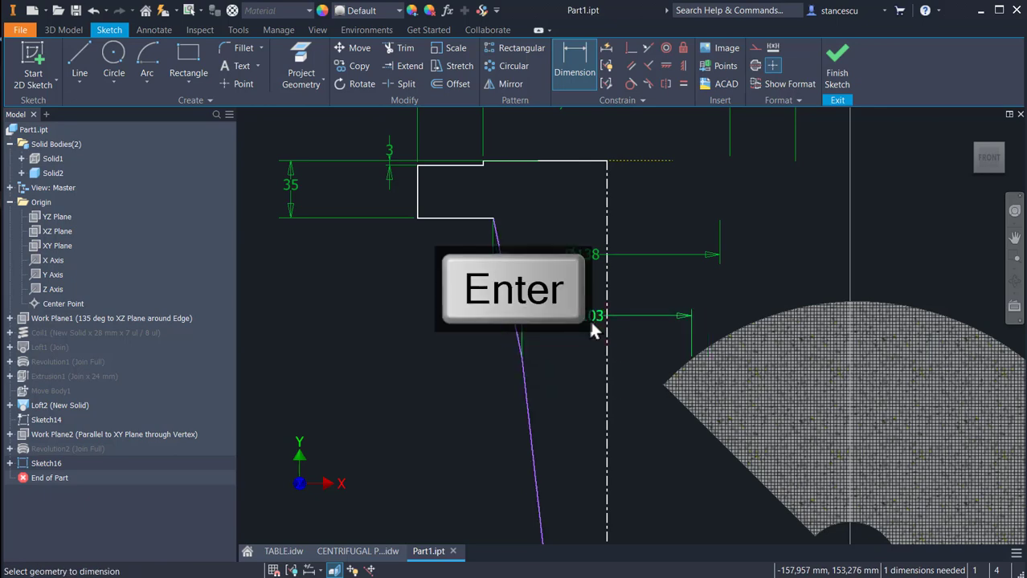
- Dimension the height of the neck's upper segment as 48 mm and finish the sketch
{"action": "left_click", "coordinate": [502, 290]}
{"action": "left_click", "coordinate": [290, 281]}
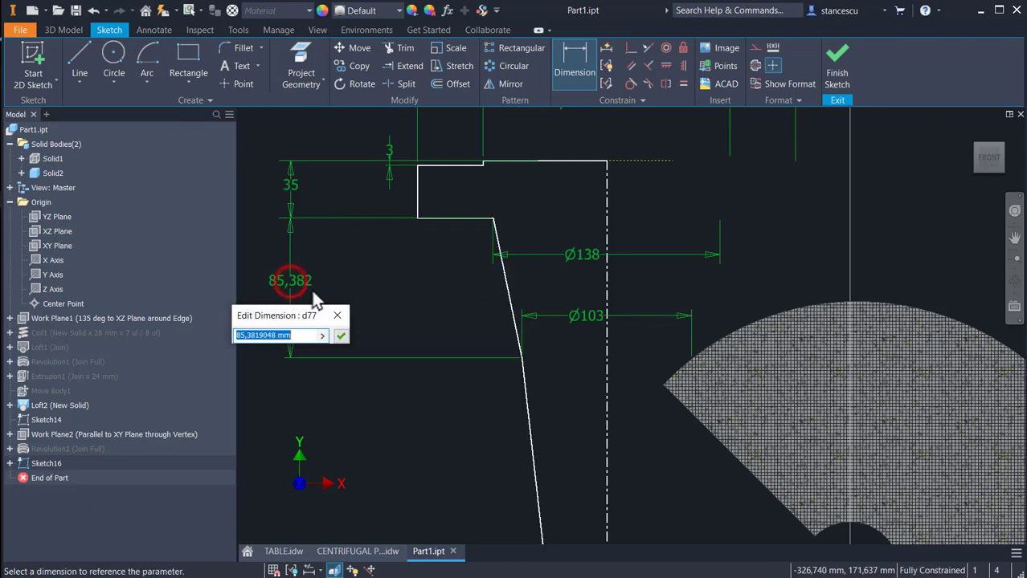
{"action": "type", "text": "48"}
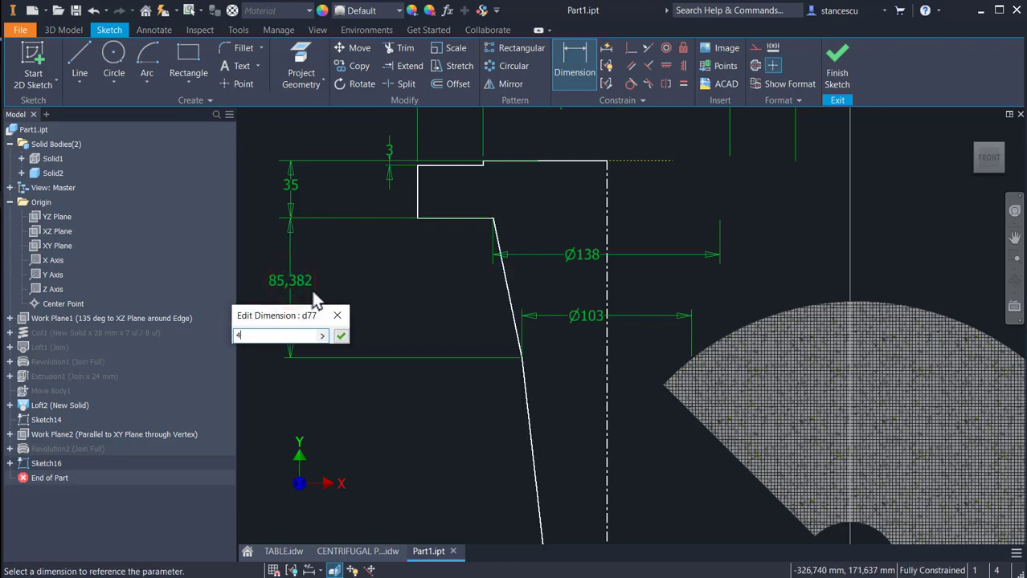
{"action": "key", "text": "Return"}
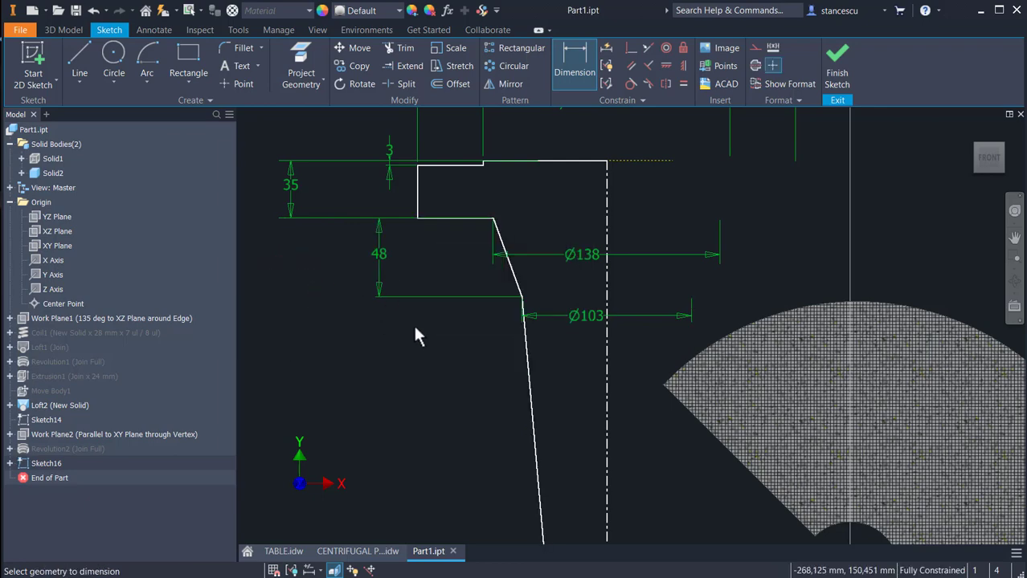
{"action": "scroll", "coordinate": [414, 325], "scroll_direction": "up", "scroll_amount": 3}
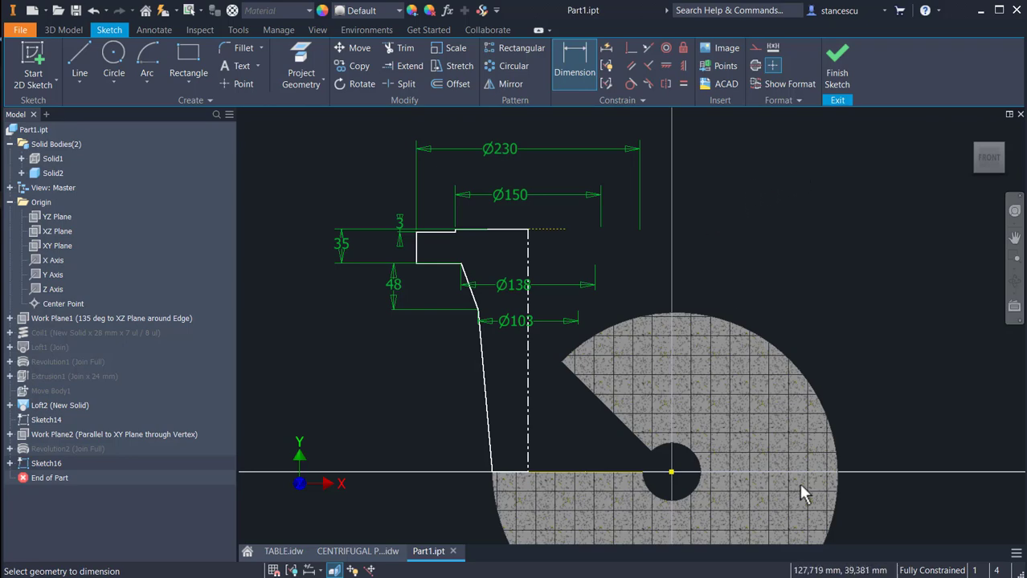
{"action": "left_click", "coordinate": [837, 81]}
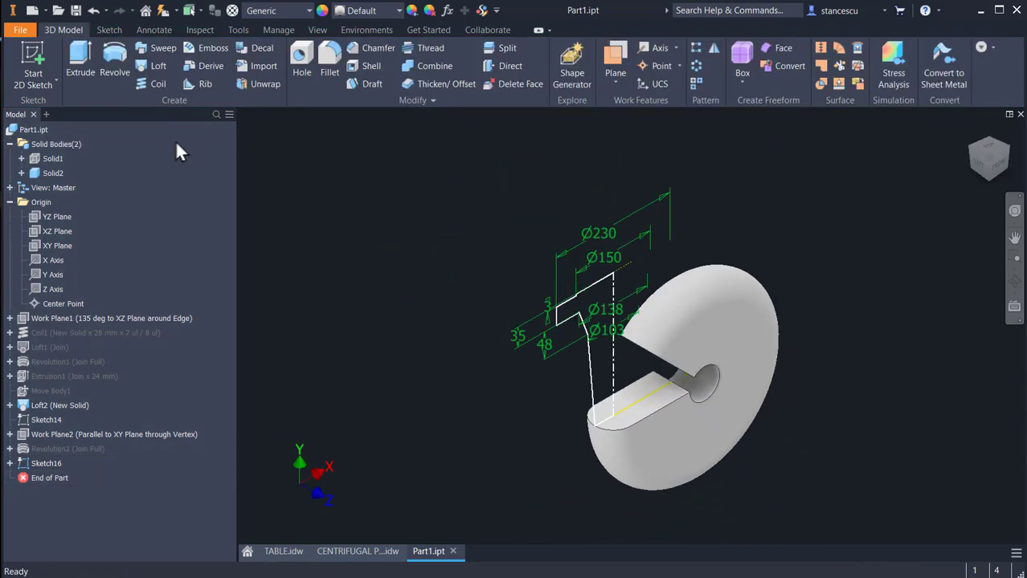
- Make the hidden first solid body, Solid1, visible again
{"action": "right_click", "coordinate": [36, 160]}
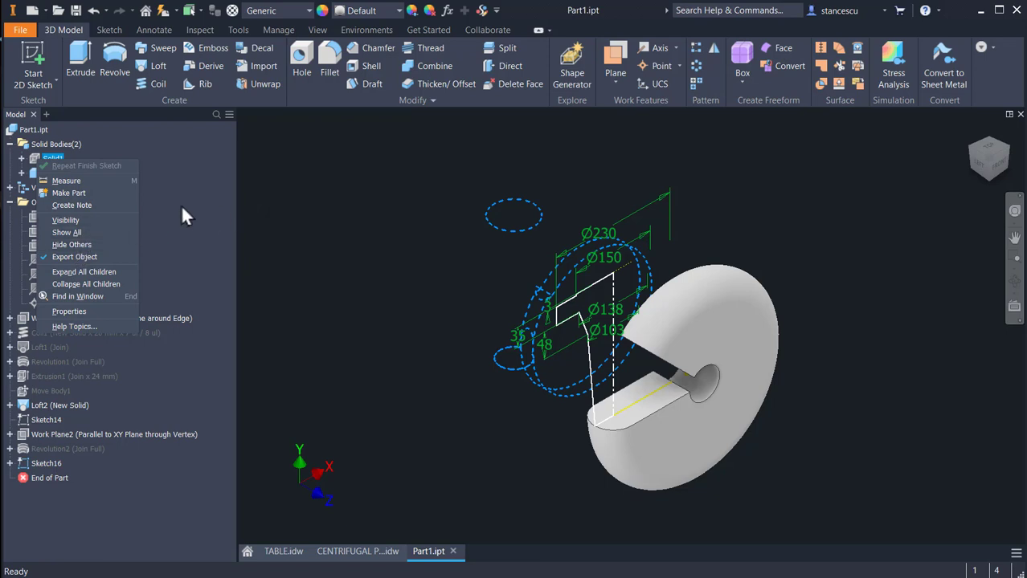
{"action": "left_click", "coordinate": [68, 219]}
{"action": "left_click", "coordinate": [415, 203]}
{"action": "scroll", "coordinate": [441, 297], "scroll_direction": "up", "scroll_amount": 3}
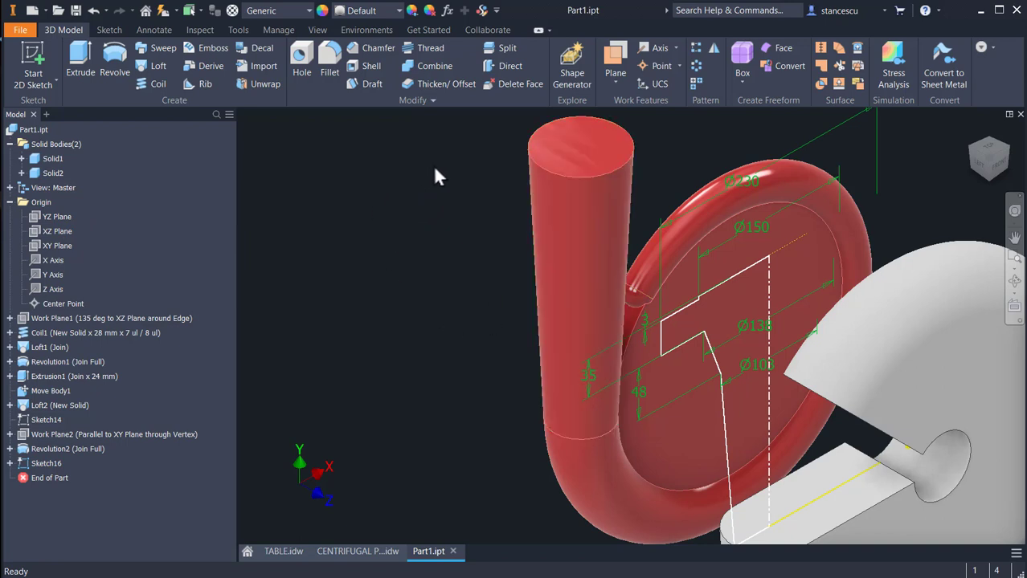
- Revolve the flange and neck profile a full turn about its centerline, joining it to Solid2 instead of Solid1
{"action": "left_click", "coordinate": [115, 60]}
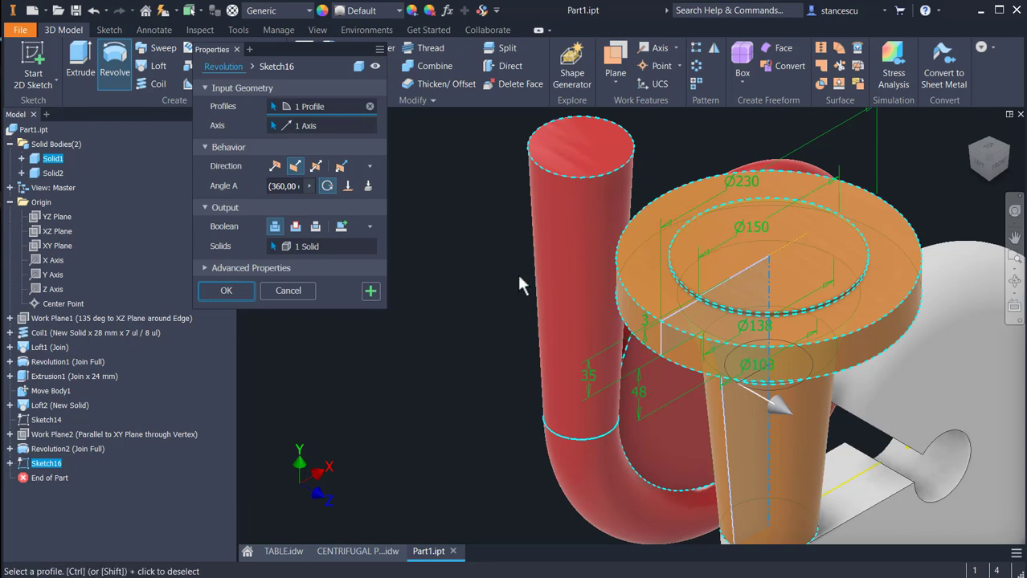
{"action": "mouse_move", "coordinate": [459, 281]}
{"action": "middle_mouse_down"}
{"action": "mouse_move", "coordinate": [454, 263]}
{"action": "mouse_move", "coordinate": [455, 271]}
{"action": "middle_mouse_up"}
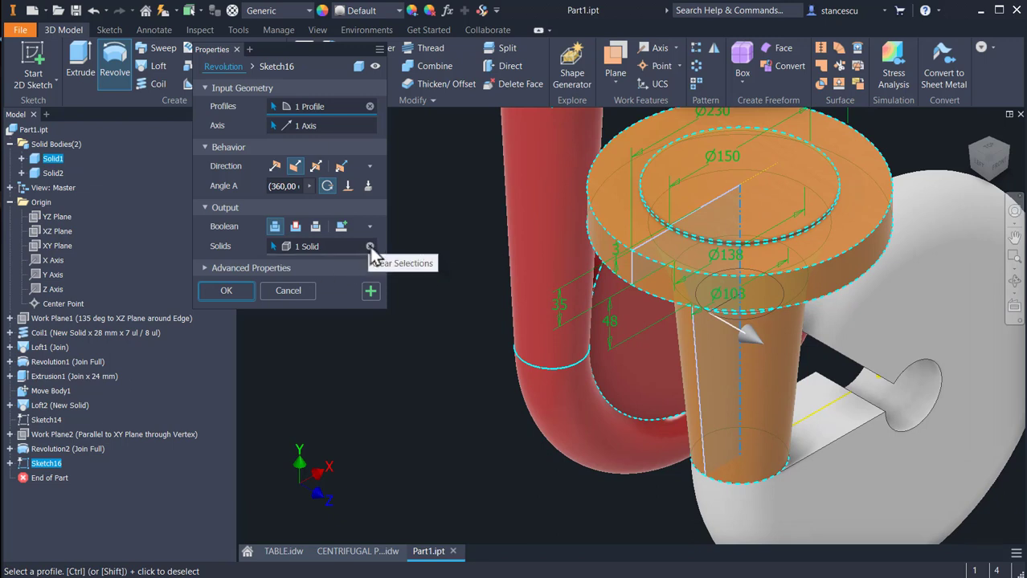
{"action": "left_click", "coordinate": [370, 247]}
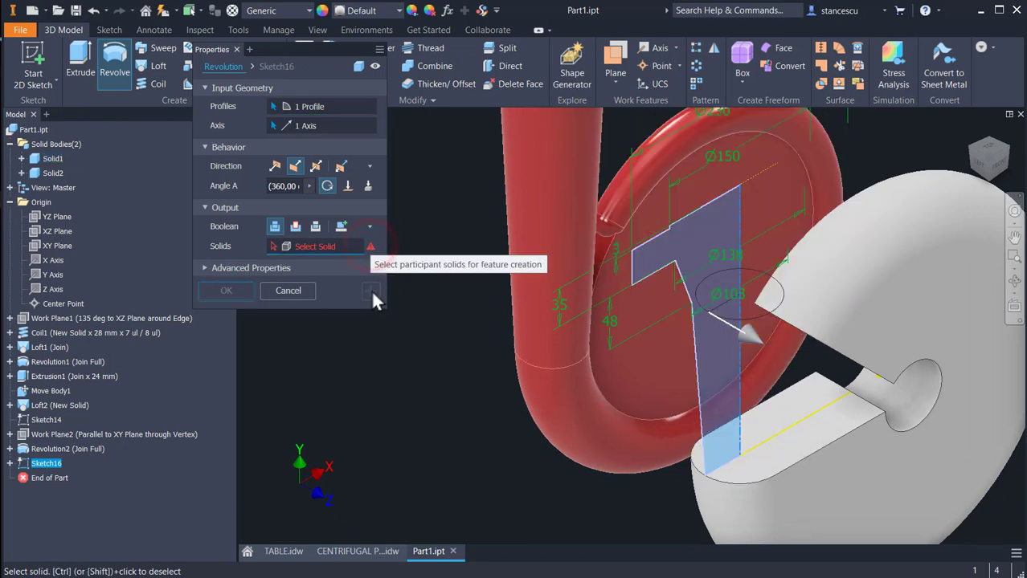
{"action": "left_click", "coordinate": [828, 473]}
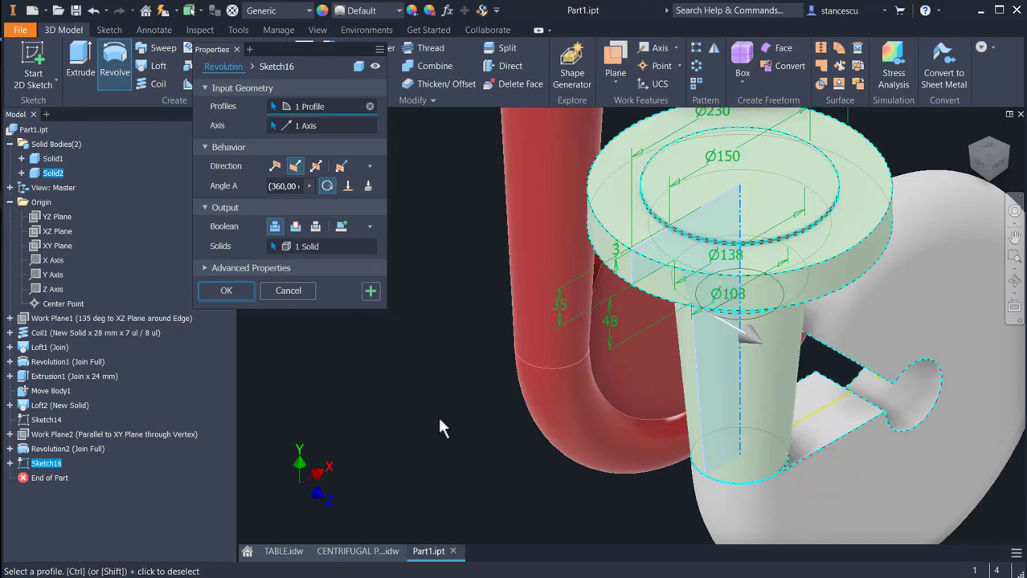
{"action": "scroll", "coordinate": [440, 419], "scroll_direction": "down", "scroll_amount": 3}
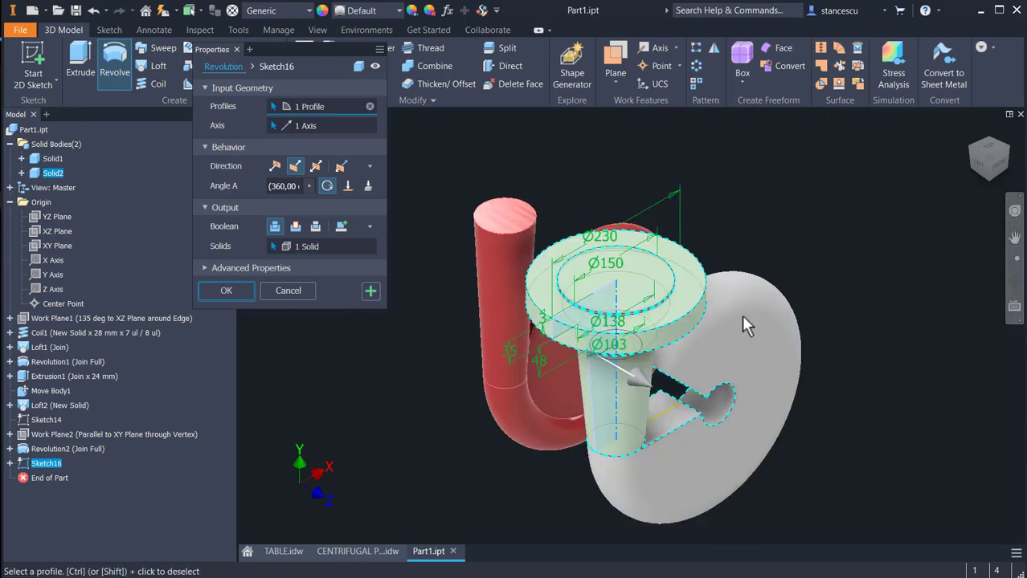
{"action": "left_click", "coordinate": [236, 290]}
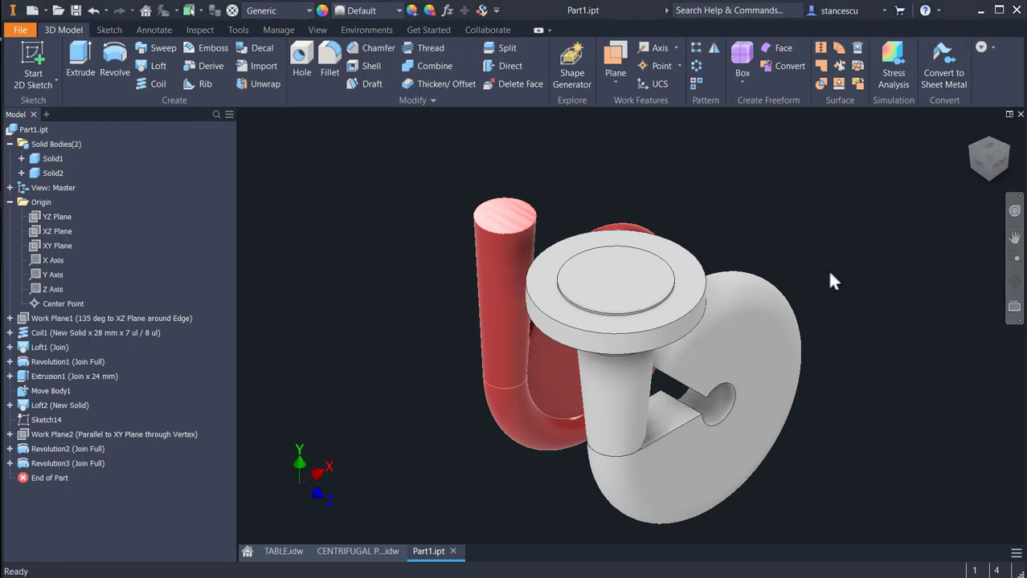
- Create a sketch on the slanted cut face of the gray volute body, keeping its automatically projected outline, and finish it
{"action": "scroll", "coordinate": [755, 374], "scroll_direction": "up", "scroll_amount": 5}
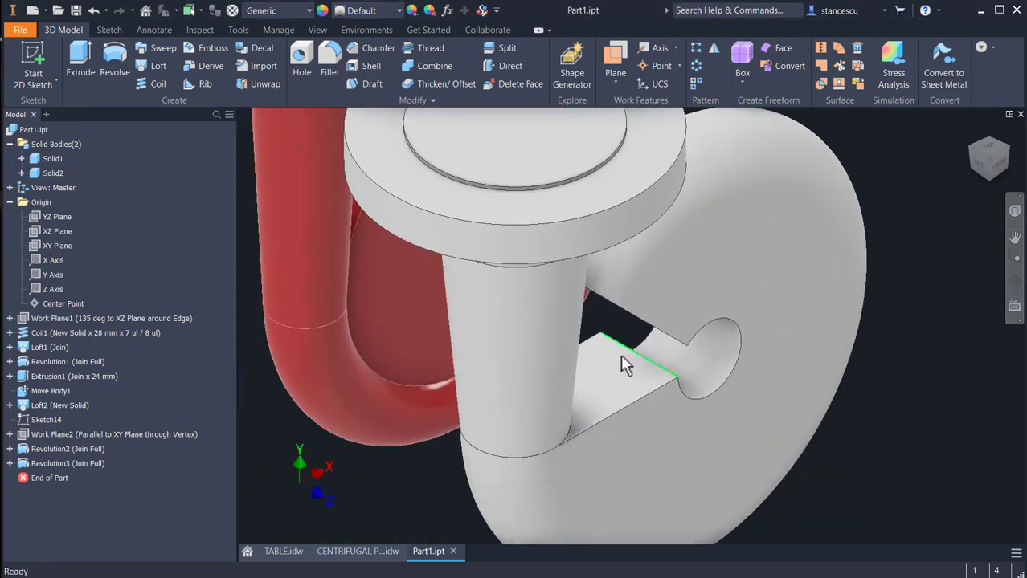
{"action": "mouse_move", "coordinate": [623, 362]}
{"action": "middle_mouse_down", "text": "shift"}
{"action": "mouse_move", "coordinate": [623, 344]}
{"action": "mouse_move", "coordinate": [604, 367]}
{"action": "middle_mouse_up", "text": "shift"}
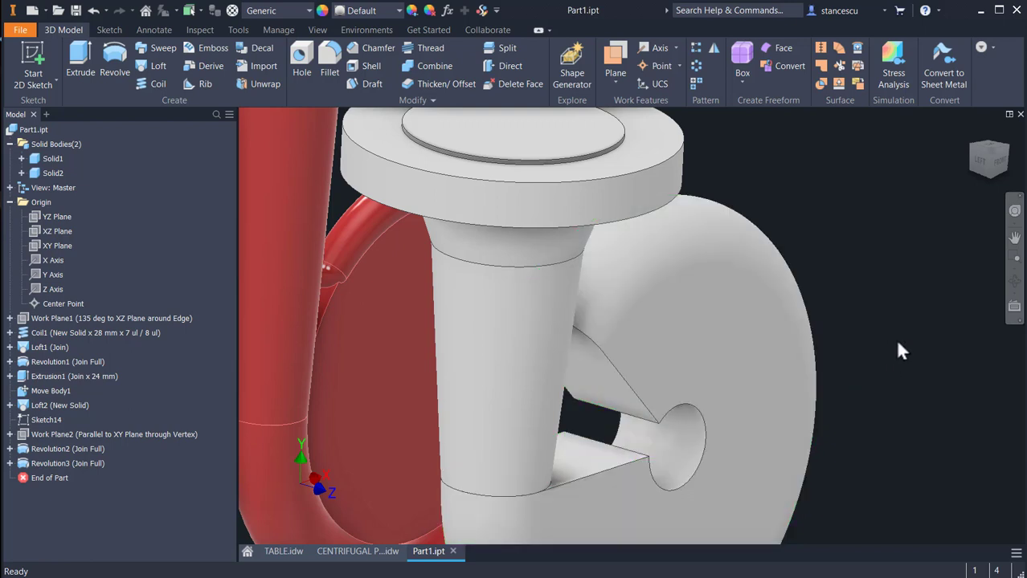
{"action": "middle_click_drag", "start_coordinate": [894, 338], "coordinate": [941, 284]}
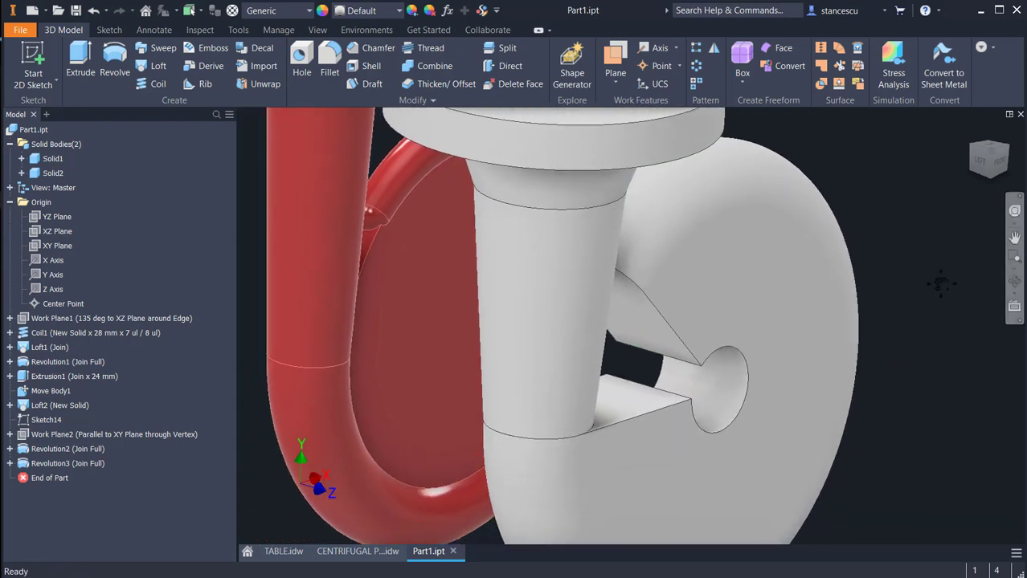
{"action": "left_click", "coordinate": [649, 334]}
{"action": "left_click", "coordinate": [679, 323]}
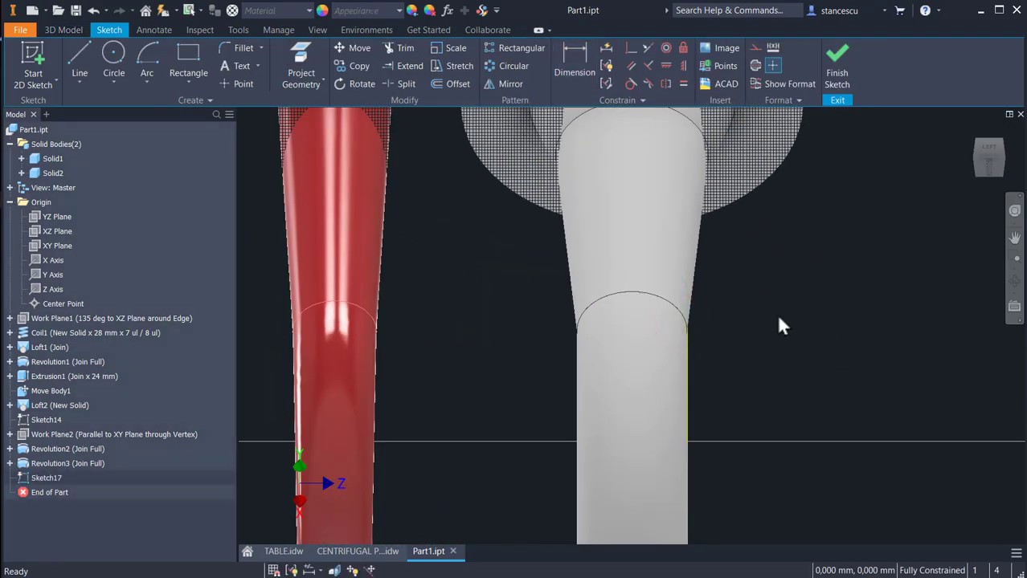
{"action": "left_click", "coordinate": [835, 76]}
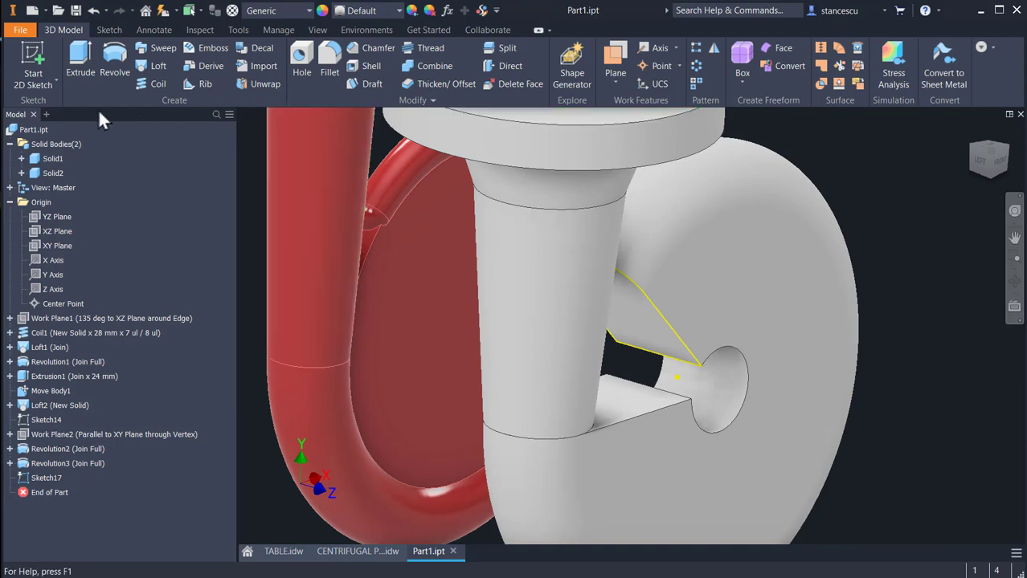
- Revolve the cut face's outline about the Z axis up to the opposite cut face, joining it to Solid2
{"action": "left_click", "coordinate": [115, 58]}
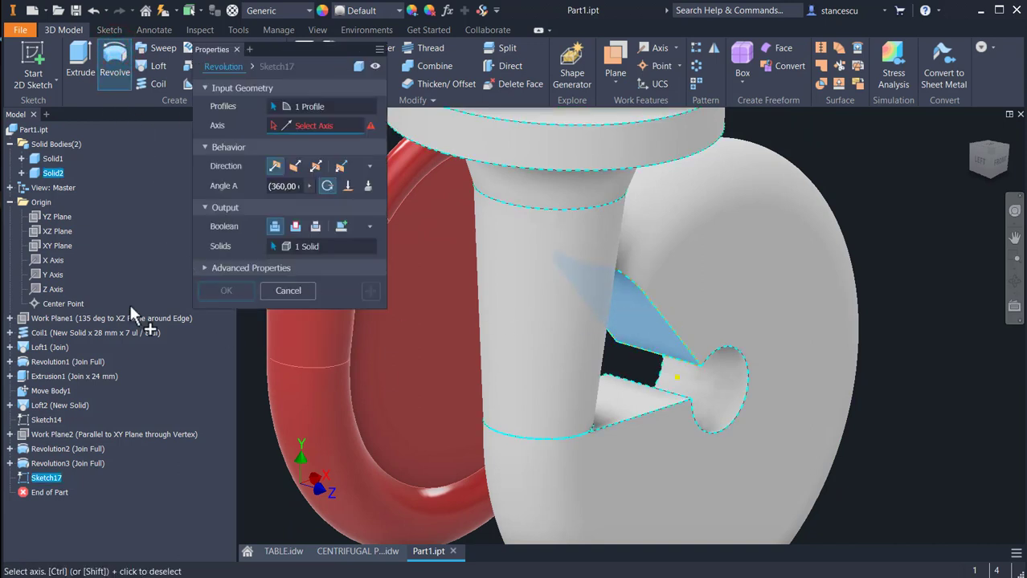
{"action": "left_click", "coordinate": [38, 292]}
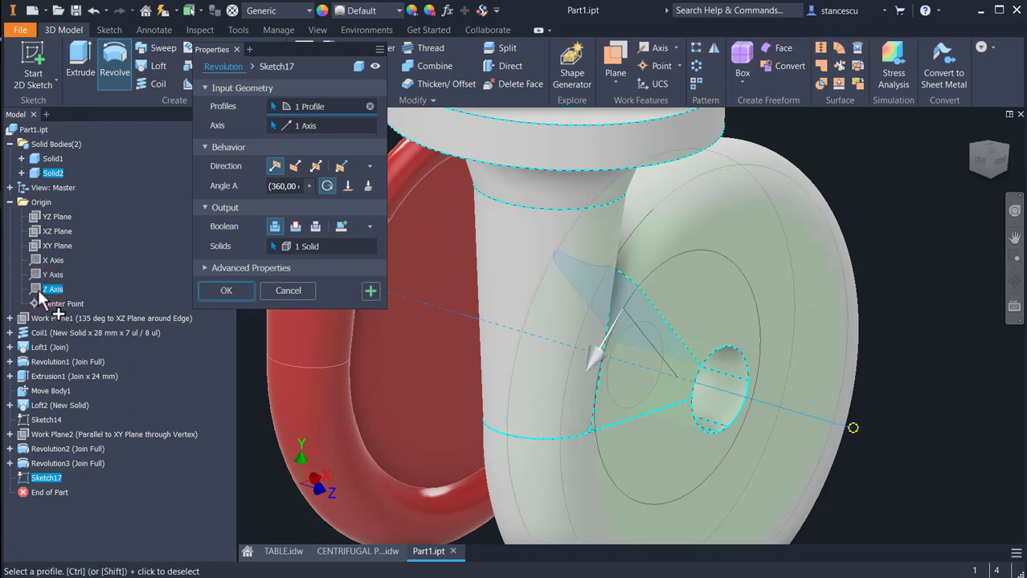
{"action": "left_click", "coordinate": [348, 187]}
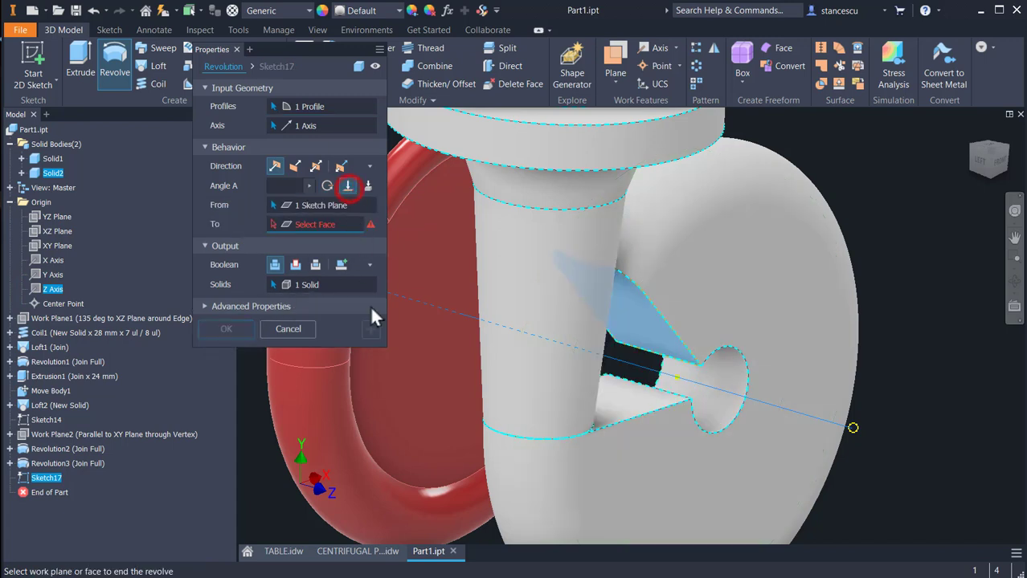
{"action": "left_click", "coordinate": [637, 405]}
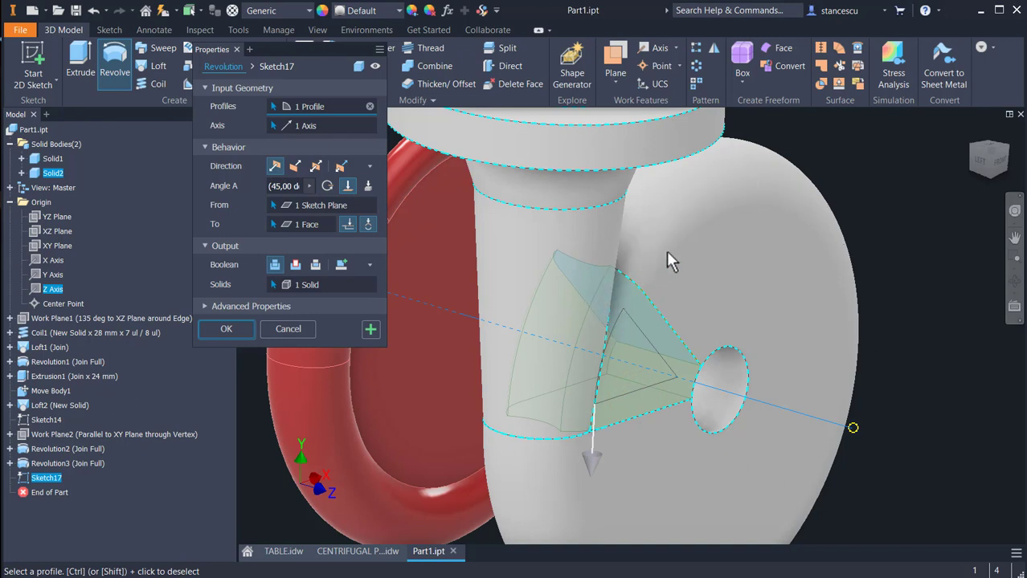
{"action": "left_click", "coordinate": [233, 329]}
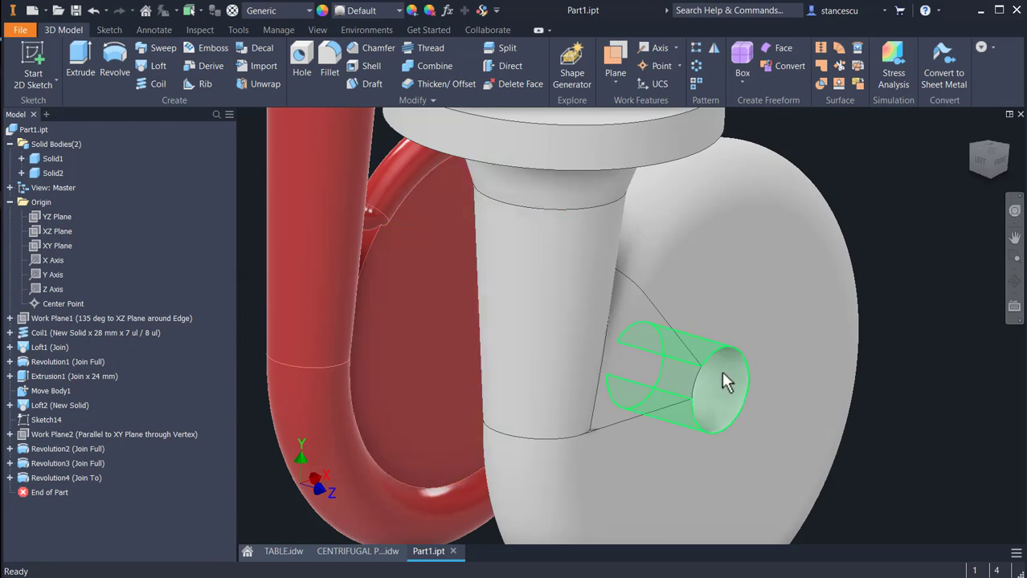
- Switch to the centrifugal pump body drawing and examine the dimensions in section A-A
{"action": "left_click", "coordinate": [384, 555]}
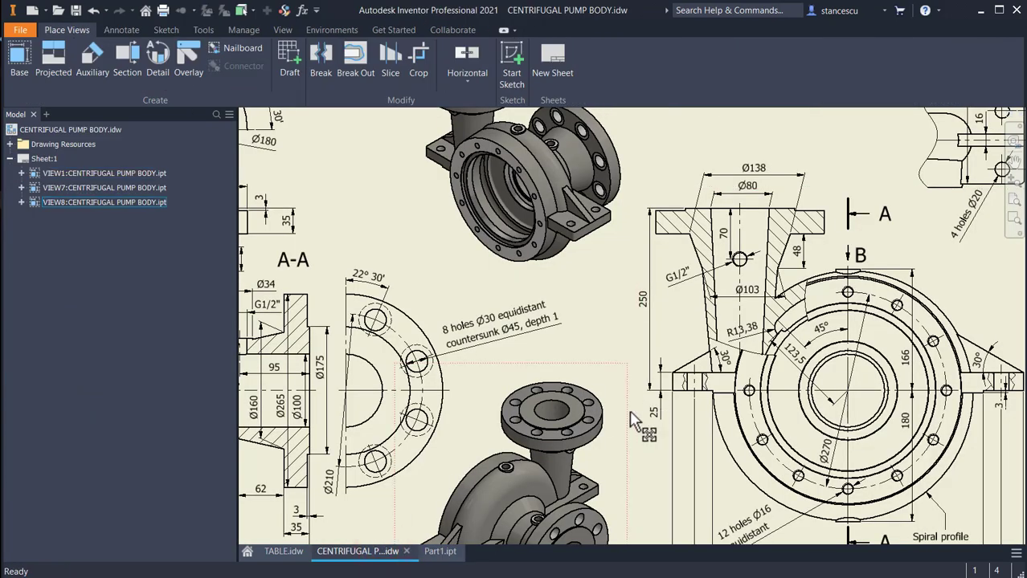
{"action": "mouse_move", "coordinate": [755, 308]}
{"action": "middle_mouse_down"}
{"action": "mouse_move", "coordinate": [803, 274]}
{"action": "mouse_move", "coordinate": [638, 342]}
{"action": "middle_mouse_up"}
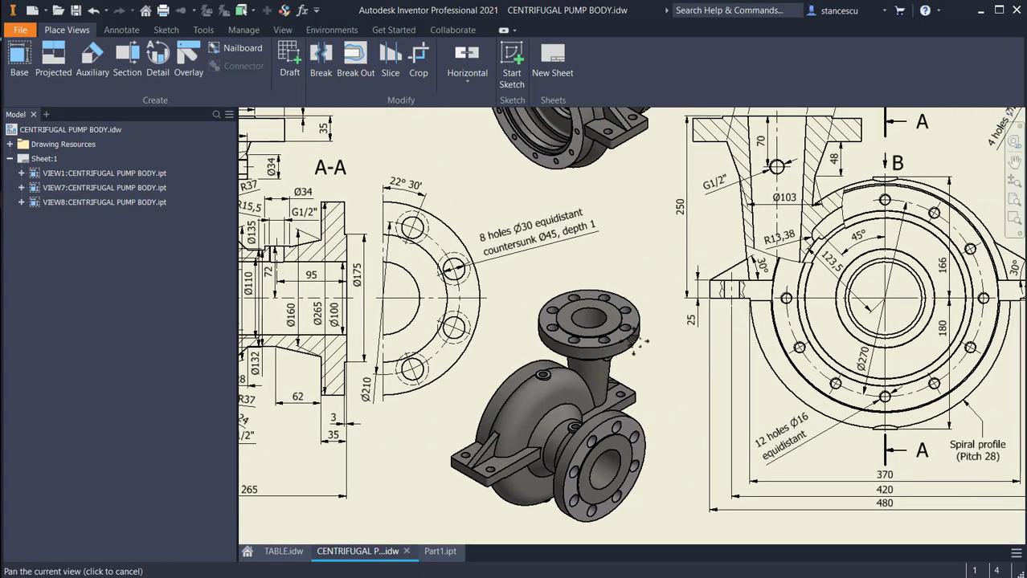
{"action": "middle_click_drag", "start_coordinate": [637, 341], "coordinate": [642, 346]}
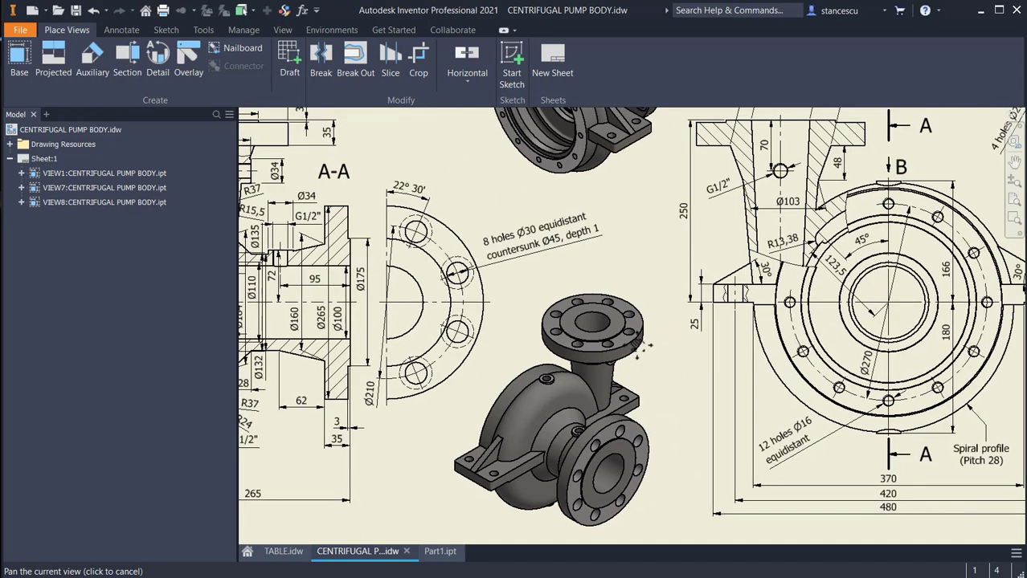
{"action": "mouse_move", "coordinate": [257, 441]}
{"action": "middle_mouse_down"}
{"action": "mouse_move", "coordinate": [359, 461]}
{"action": "mouse_move", "coordinate": [430, 458]}
{"action": "middle_mouse_up"}
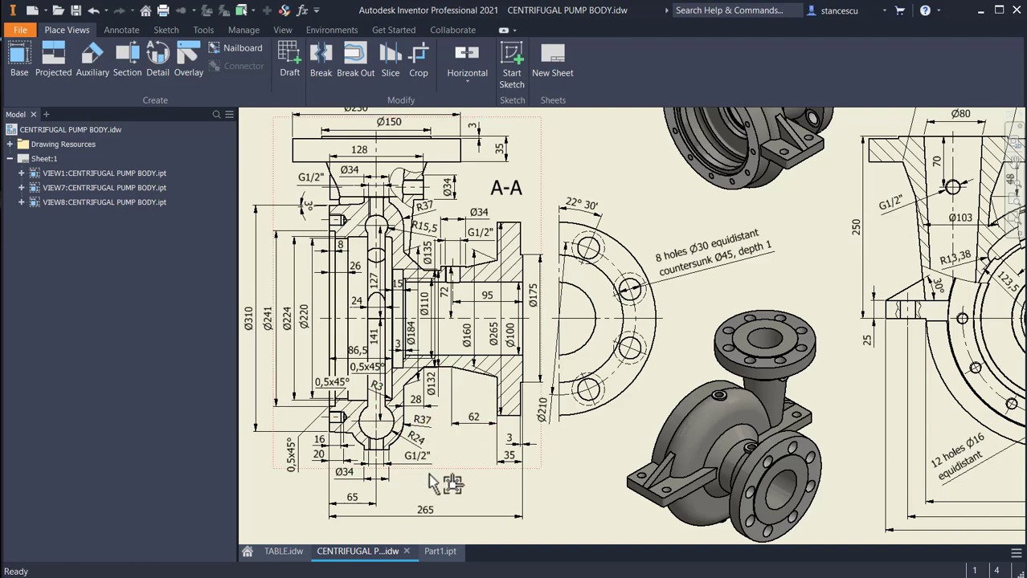
- Return to Part1.ipt and start a sketch on the YZ plane, slicing the graphics at that plane
{"action": "left_click", "coordinate": [439, 552]}
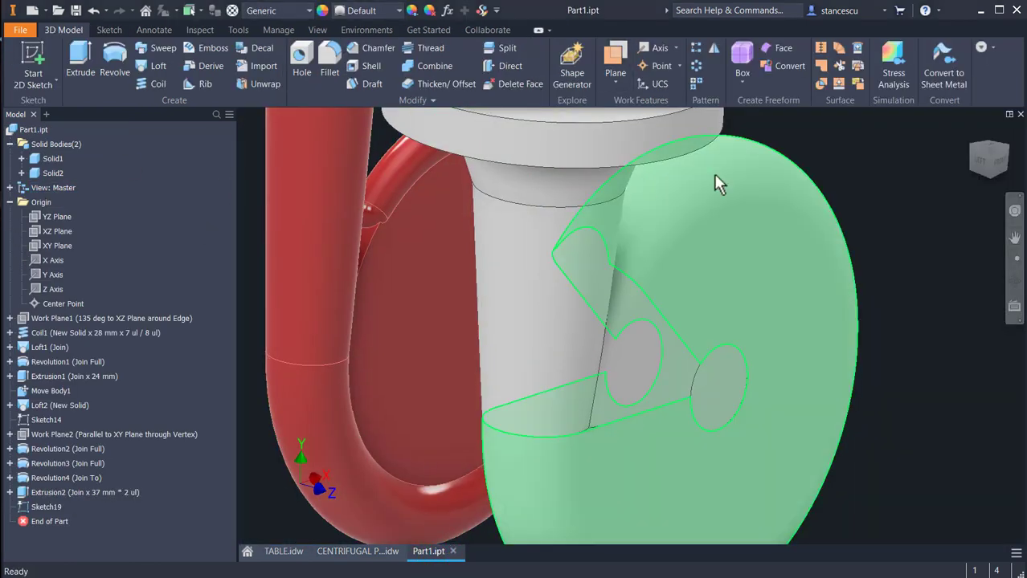
{"action": "left_click", "coordinate": [47, 216]}
{"action": "left_click", "coordinate": [617, 293]}
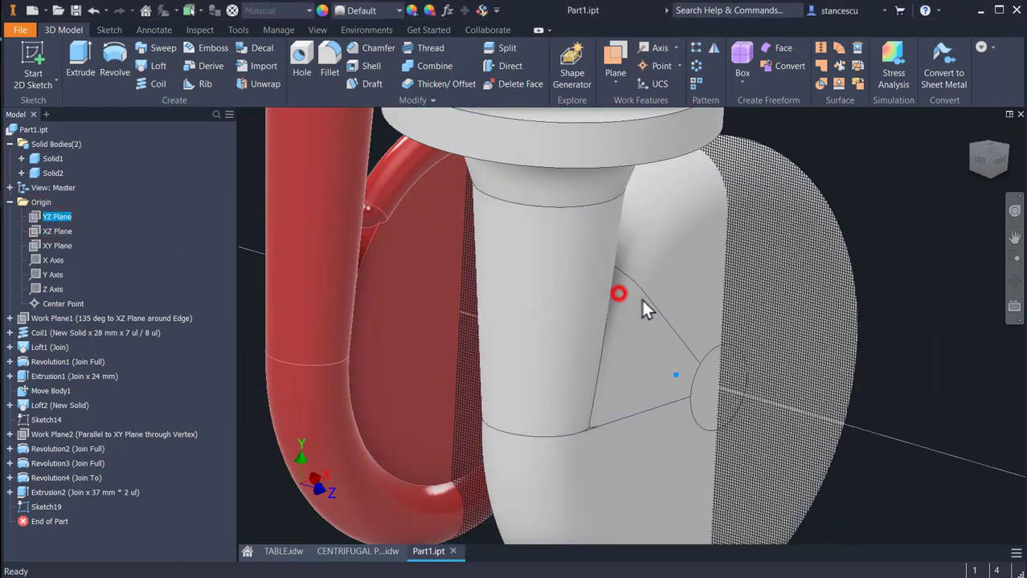
{"action": "key", "text": "s"}
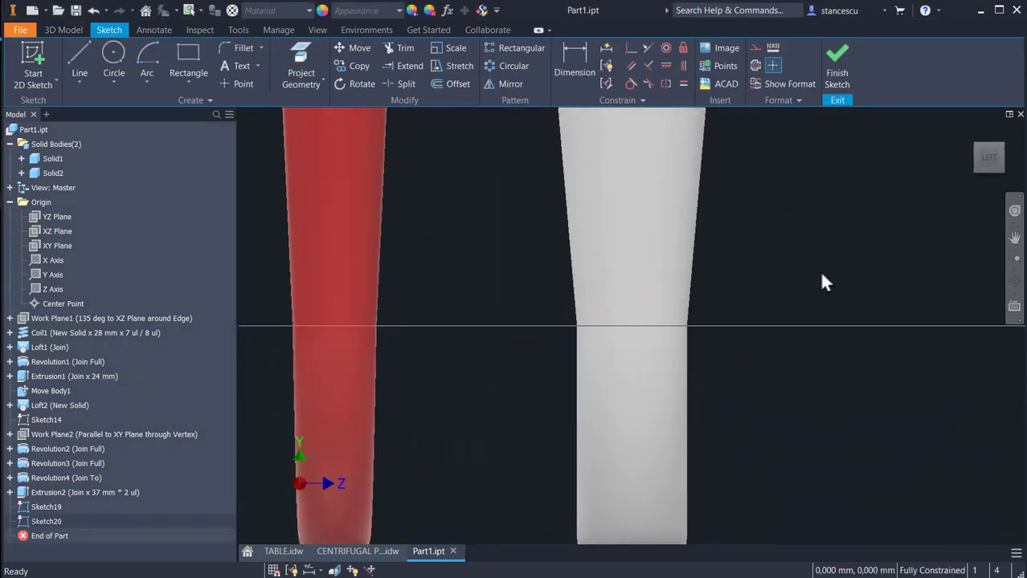
{"action": "key", "text": "F7"}
{"action": "scroll", "coordinate": [820, 269], "scroll_direction": "down", "scroll_amount": 3}
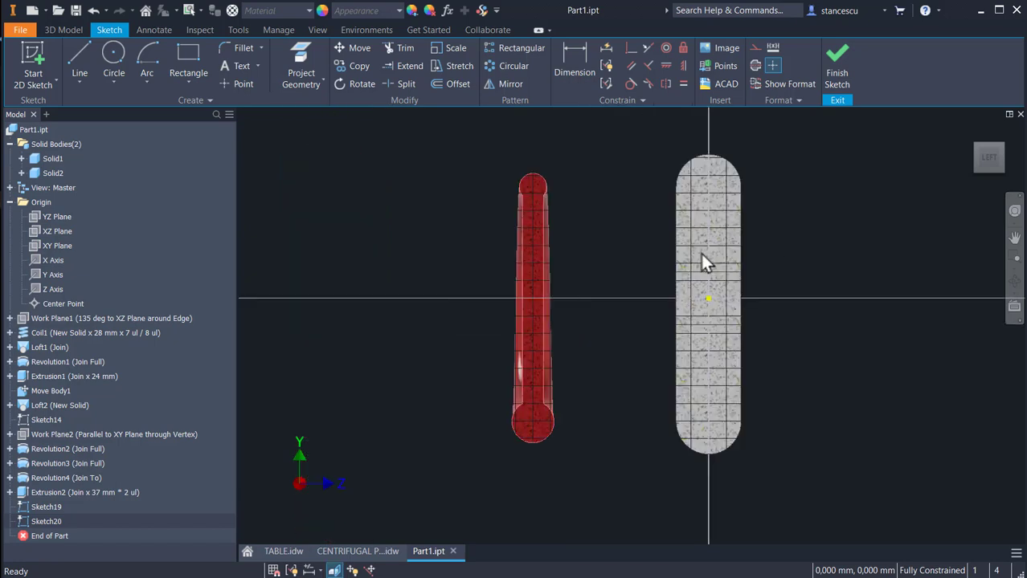
- Draw a closed four-sided profile from the origin with a 65 mm base along Z, an outer side about 112 mm tall and a sloped upper edge
{"action": "left_click", "coordinate": [79, 61]}
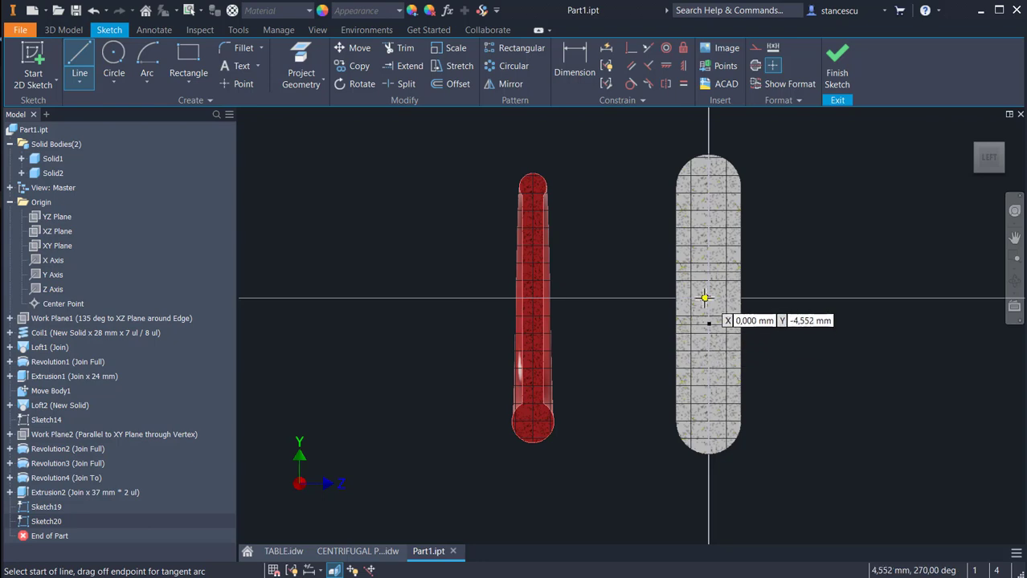
{"action": "scroll", "coordinate": [701, 307], "scroll_direction": "up", "scroll_amount": 3}
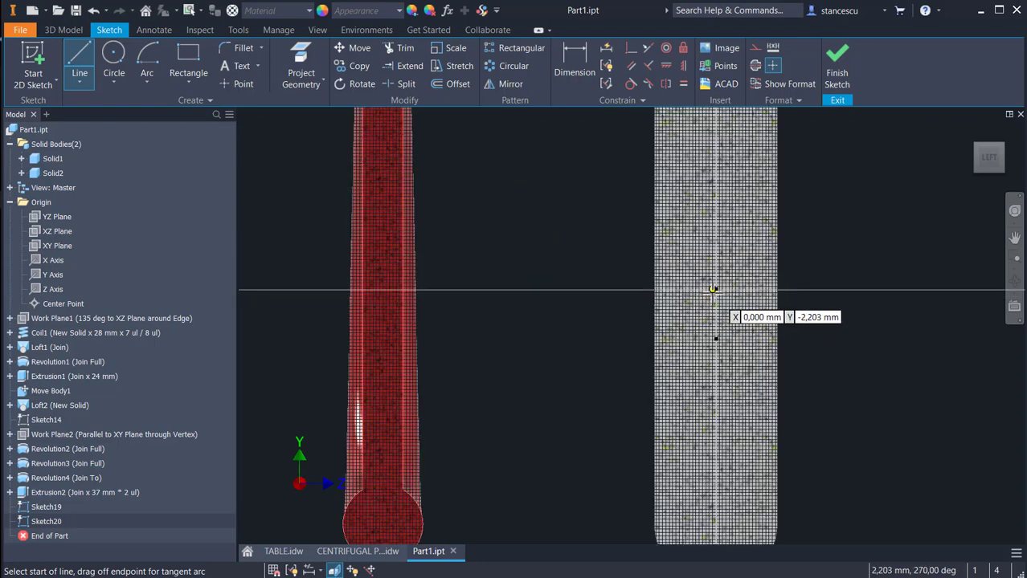
{"action": "left_click", "coordinate": [715, 289]}
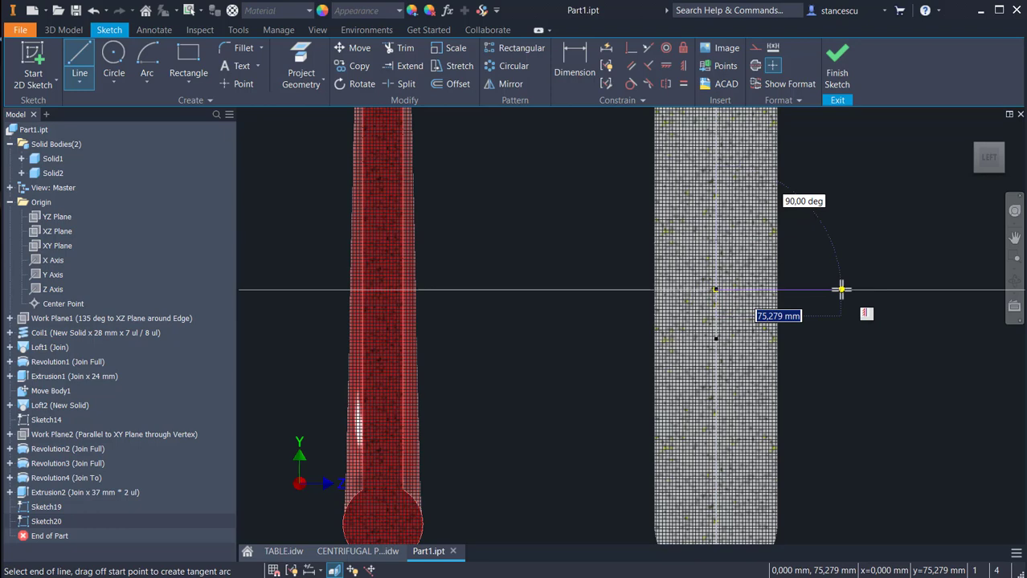
{"action": "key", "text": "Return"}
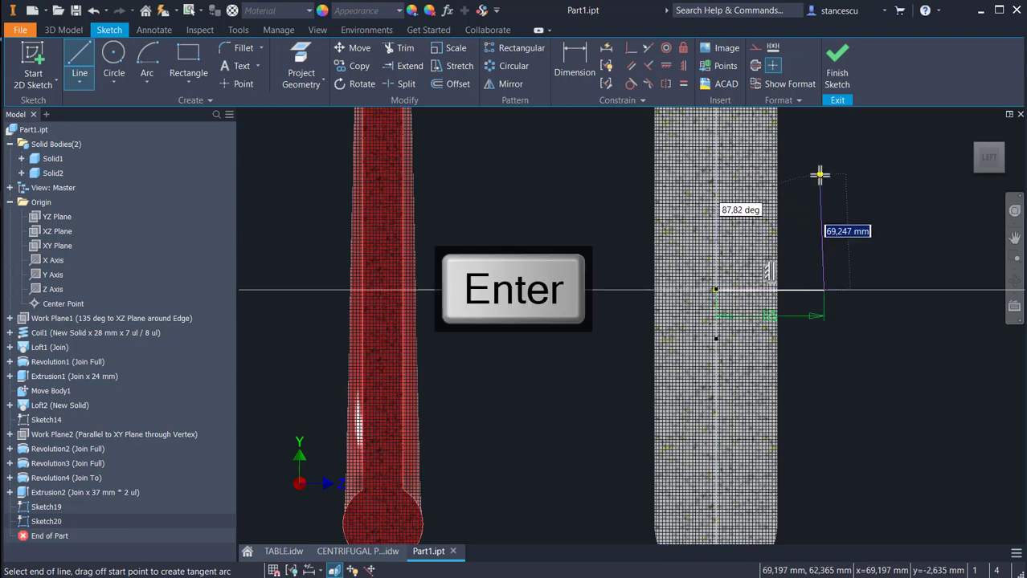
{"action": "middle_click_drag", "start_coordinate": [818, 172], "coordinate": [824, 299]}
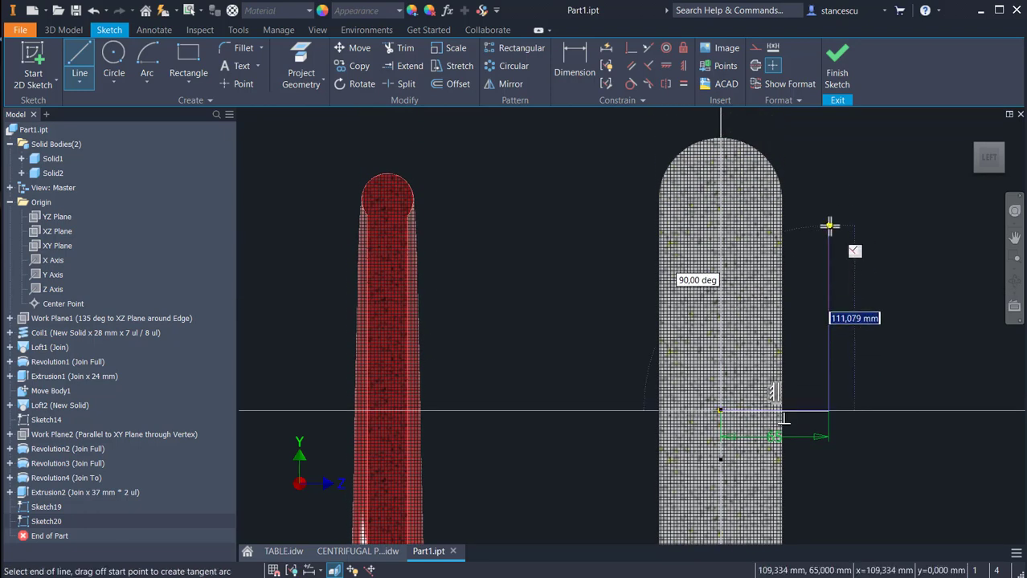
{"action": "left_click", "coordinate": [828, 224]}
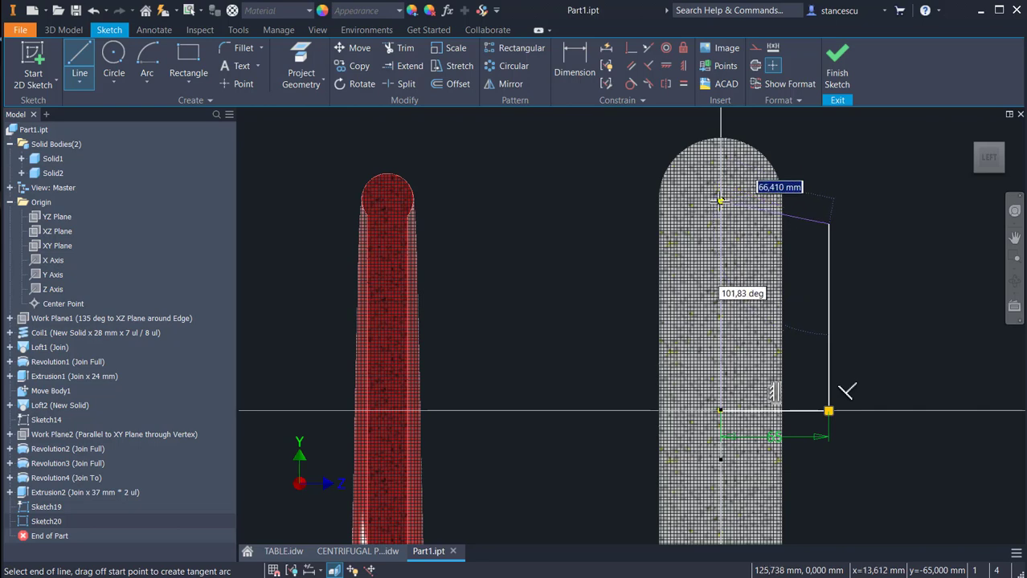
{"action": "left_click", "coordinate": [719, 177]}
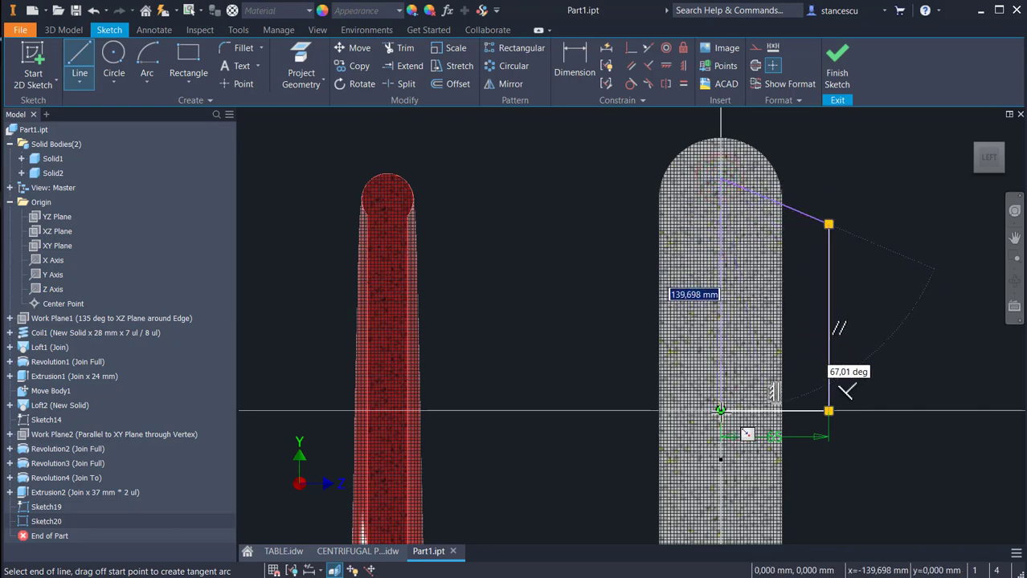
{"action": "left_click", "coordinate": [720, 411]}
{"action": "key", "text": "Escape"}
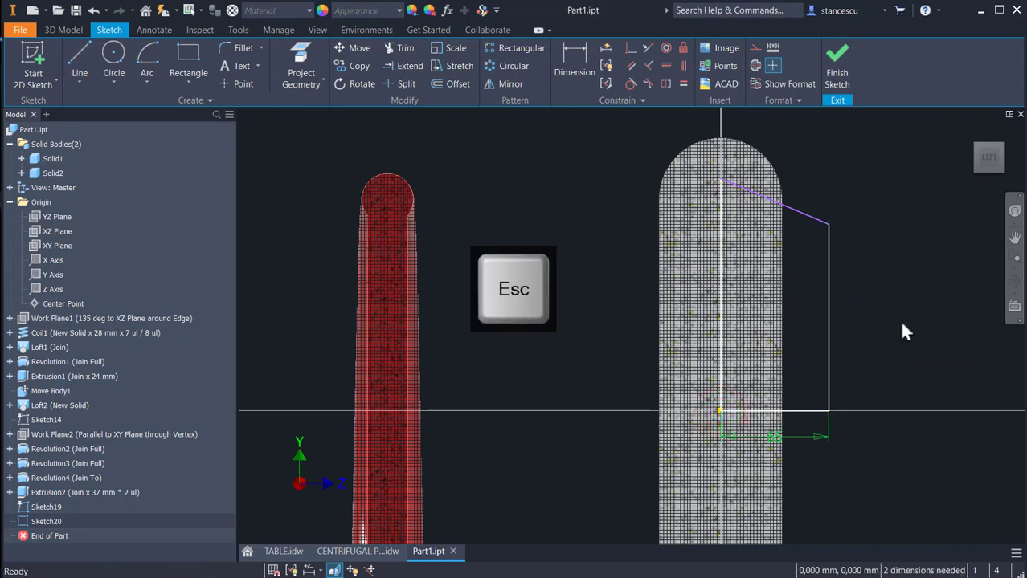
- Dimension the angle between the profile's sloped upper edge and its horizontal base as 3 degrees
{"action": "key", "text": "d"}
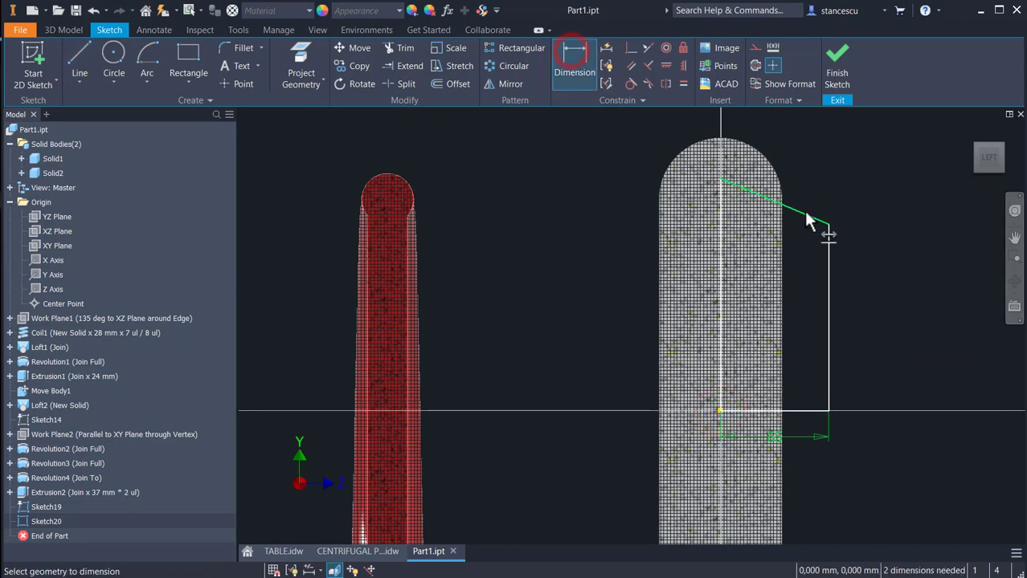
{"action": "left_click", "coordinate": [806, 214]}
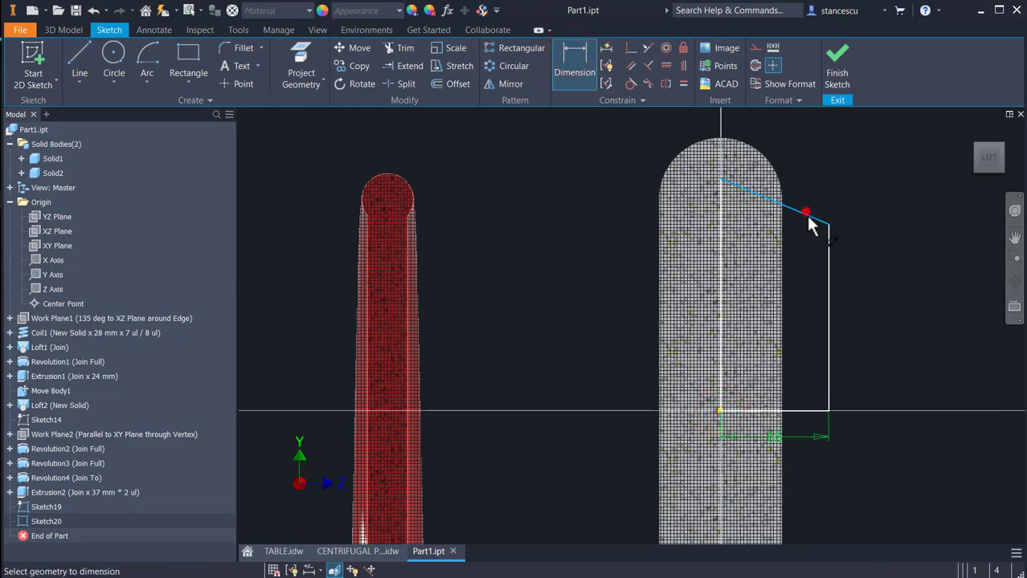
{"action": "left_click", "coordinate": [796, 410]}
{"action": "left_click", "coordinate": [600, 309]}
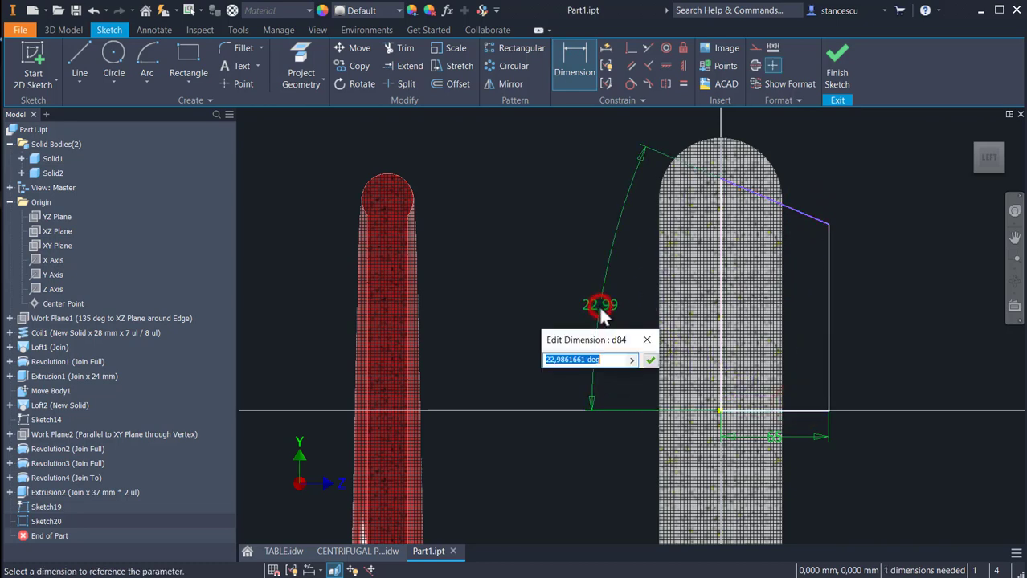
{"action": "key", "text": "Return"}
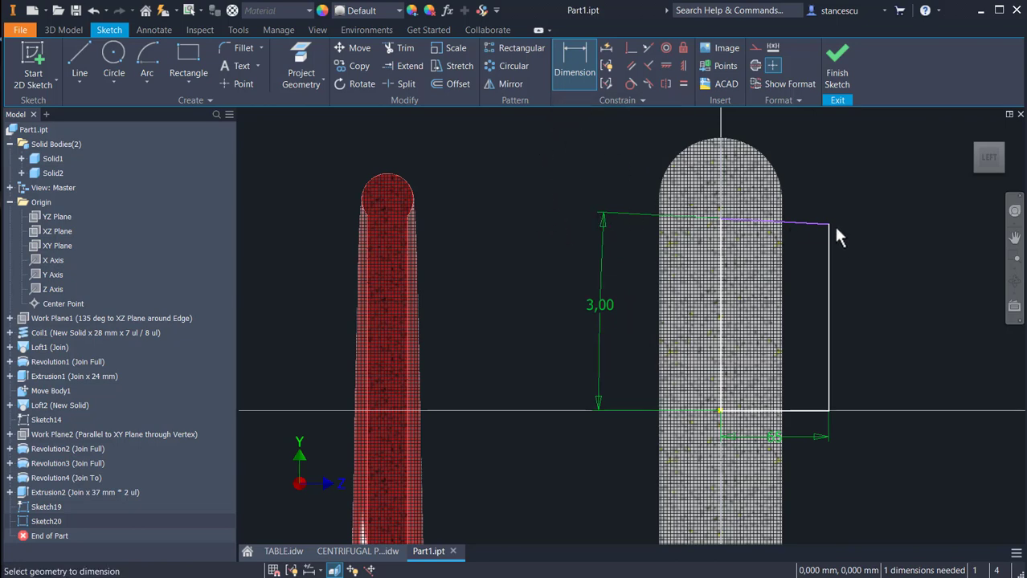
- Convert the profile's 65 mm horizontal base line to a centerline
{"action": "left_click", "coordinate": [811, 410]}
{"action": "key", "text": "Escape"}
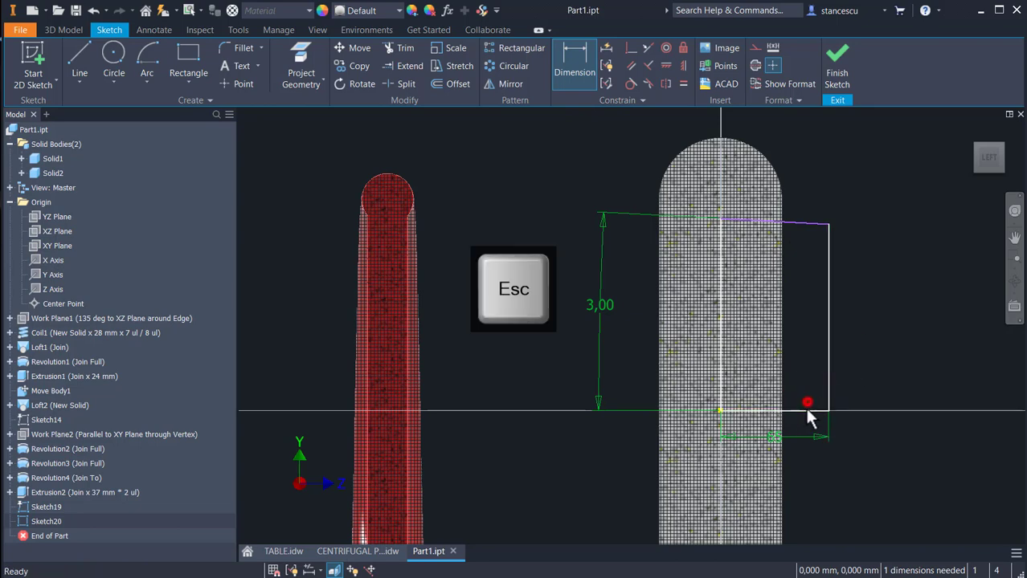
{"action": "left_click", "coordinate": [812, 411]}
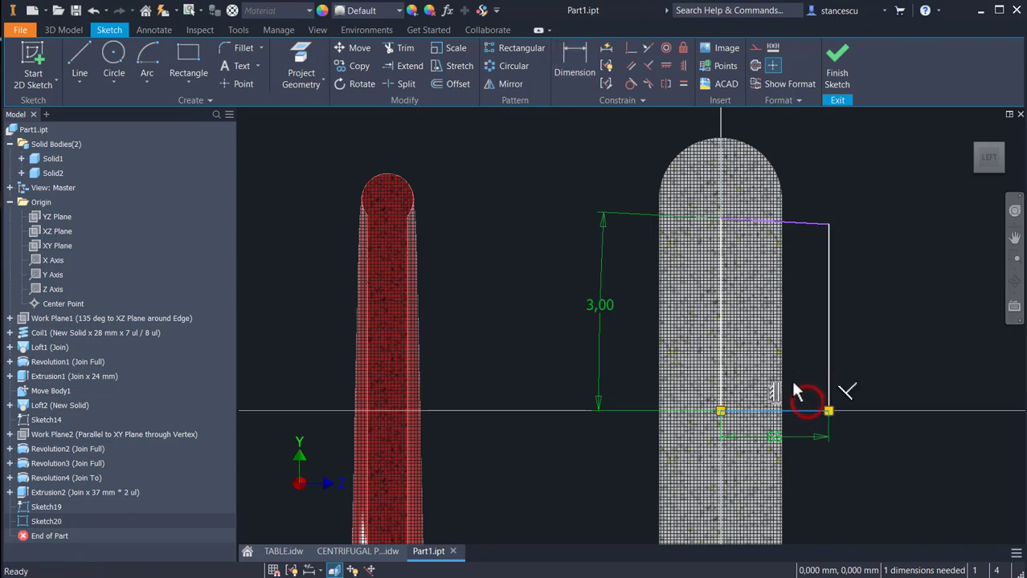
{"action": "left_click", "coordinate": [755, 65]}
{"action": "left_click", "coordinate": [864, 223]}
- Dimension the profile's upper outer corner from the centerline as a 310 mm diameter and finish the sketch
{"action": "left_click", "coordinate": [560, 61]}
{"action": "left_click", "coordinate": [830, 225]}
{"action": "left_click", "coordinate": [812, 416]}
{"action": "left_click", "coordinate": [874, 362]}
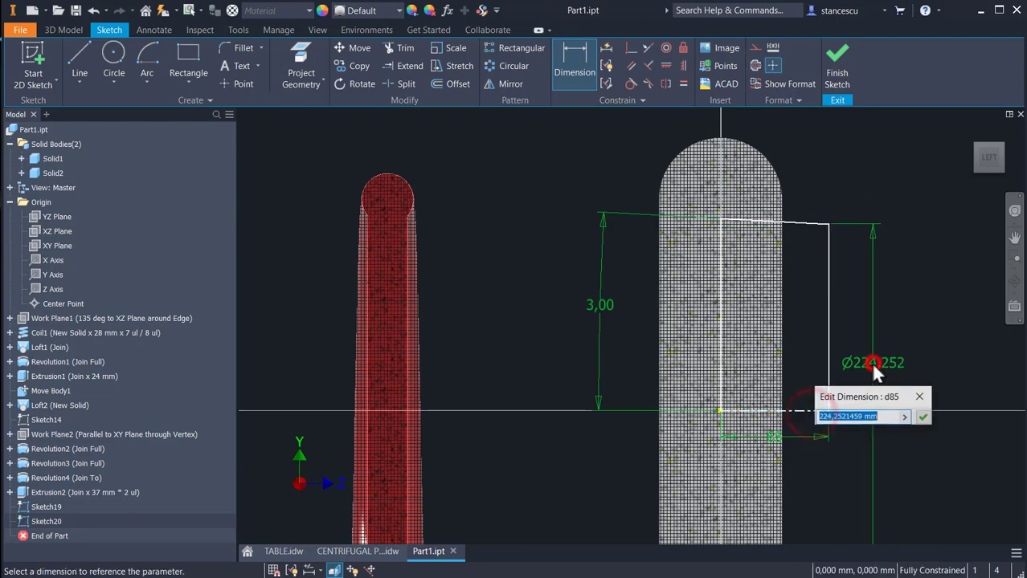
{"action": "type", "text": "31"}
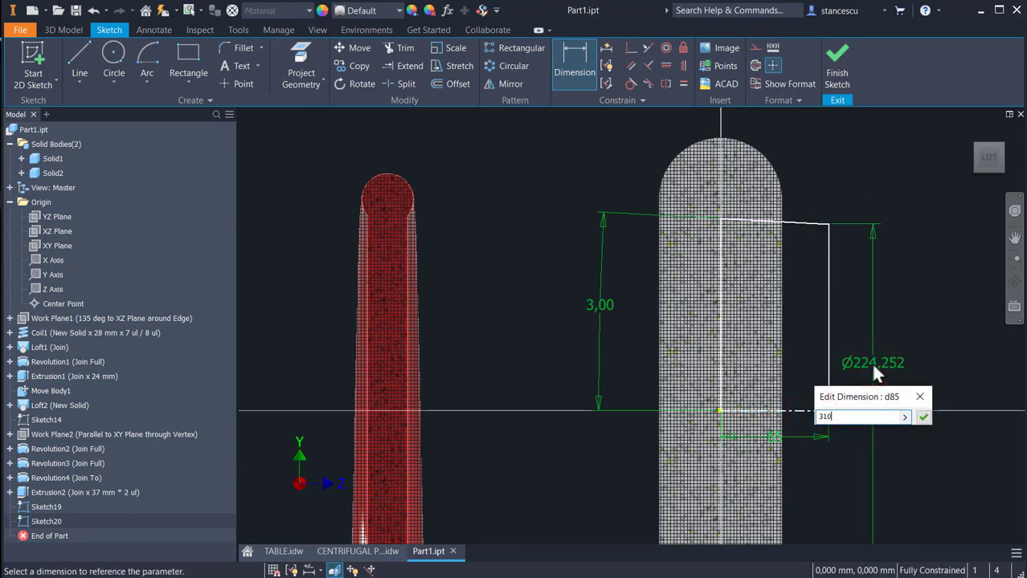
{"action": "type", "text": "0"}
{"action": "key", "text": "Return"}
{"action": "left_click", "coordinate": [836, 66]}
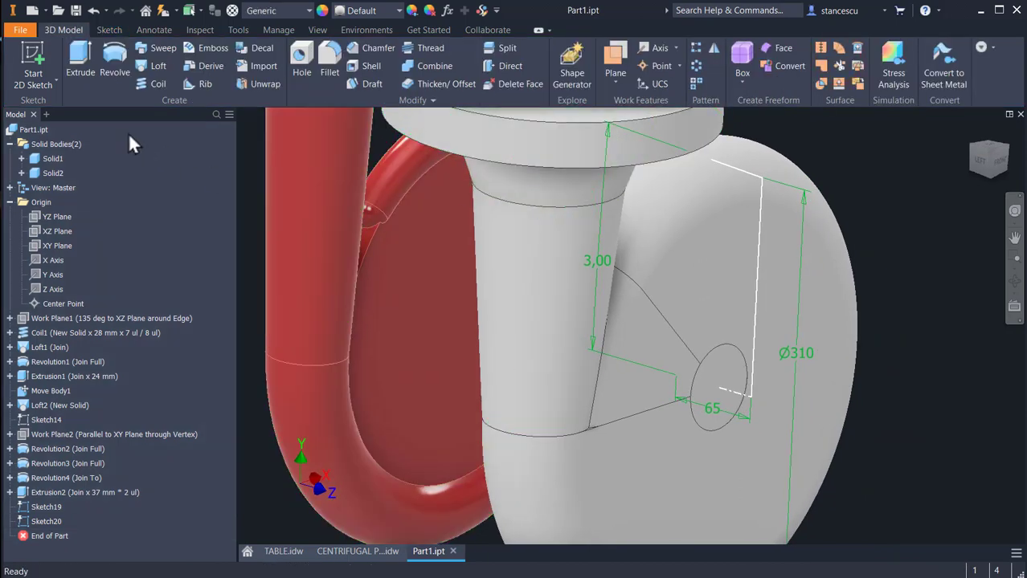
- Revolve the profile a full turn about its centerline, joining it to Solid2 instead of Solid1
{"action": "left_click", "coordinate": [114, 62]}
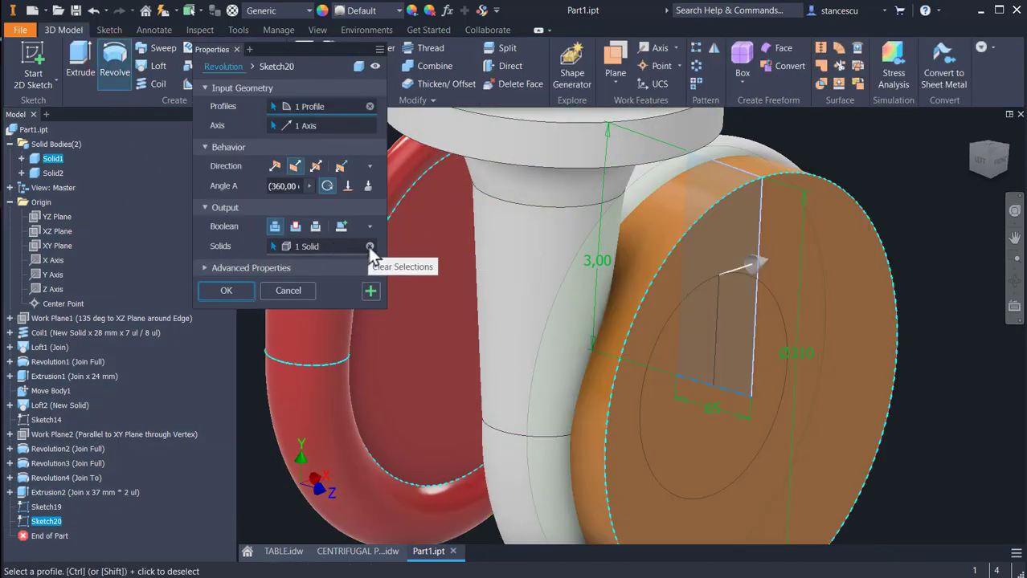
{"action": "left_click", "coordinate": [369, 246]}
{"action": "left_click", "coordinate": [536, 248]}
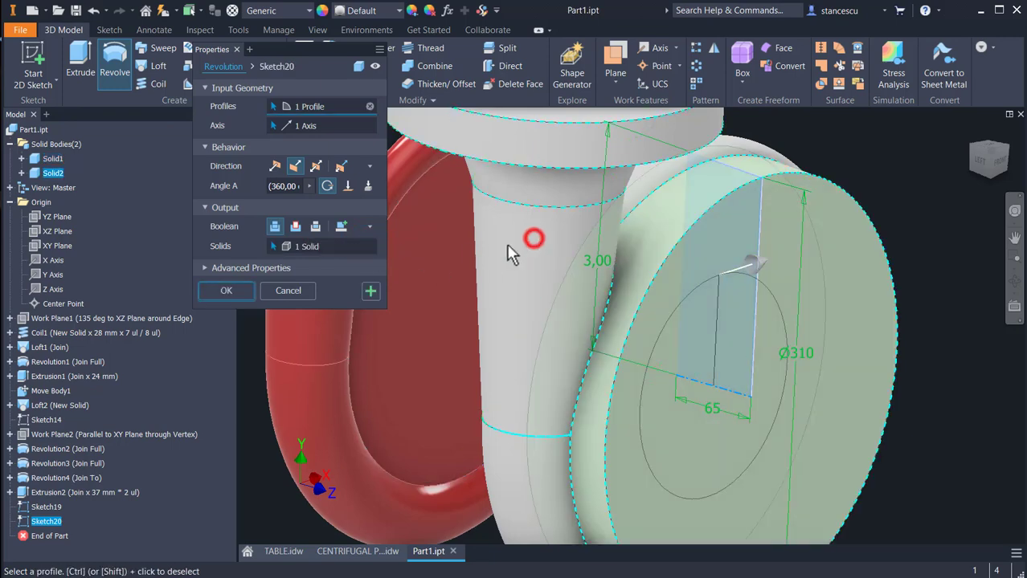
{"action": "left_click", "coordinate": [225, 291]}
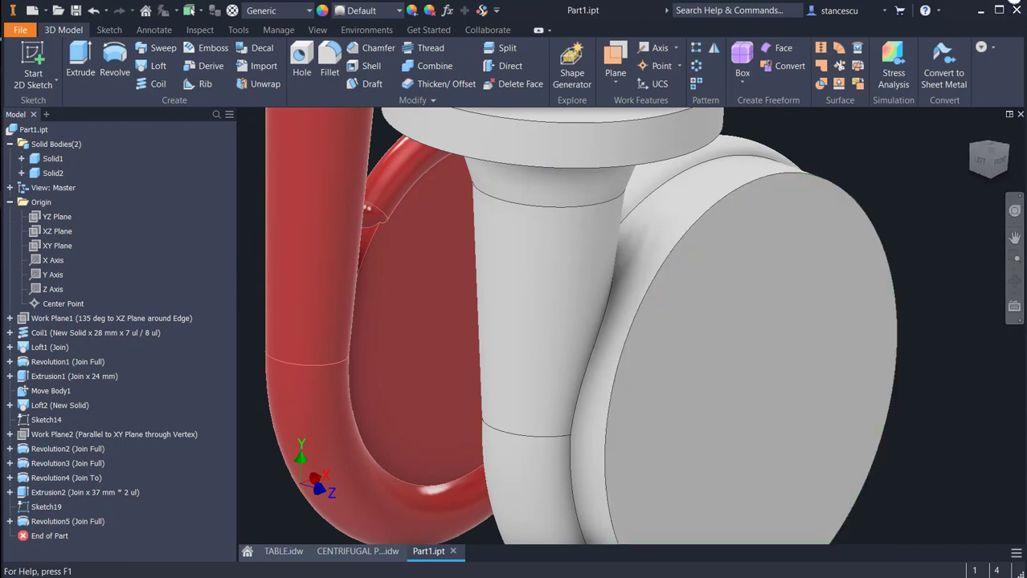
{"action": "left_click", "coordinate": [942, 189]}
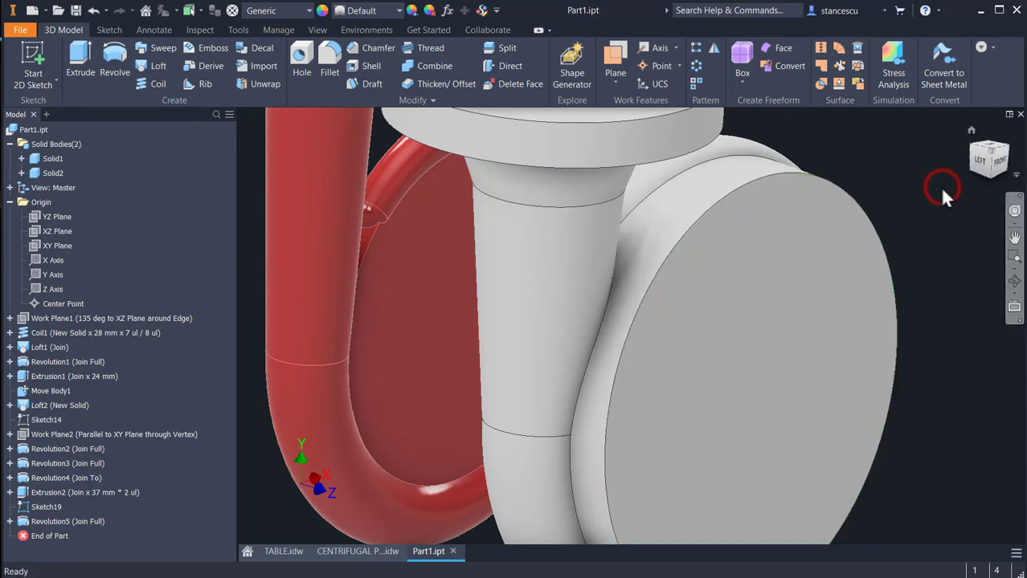
{"action": "key", "text": "F6"}
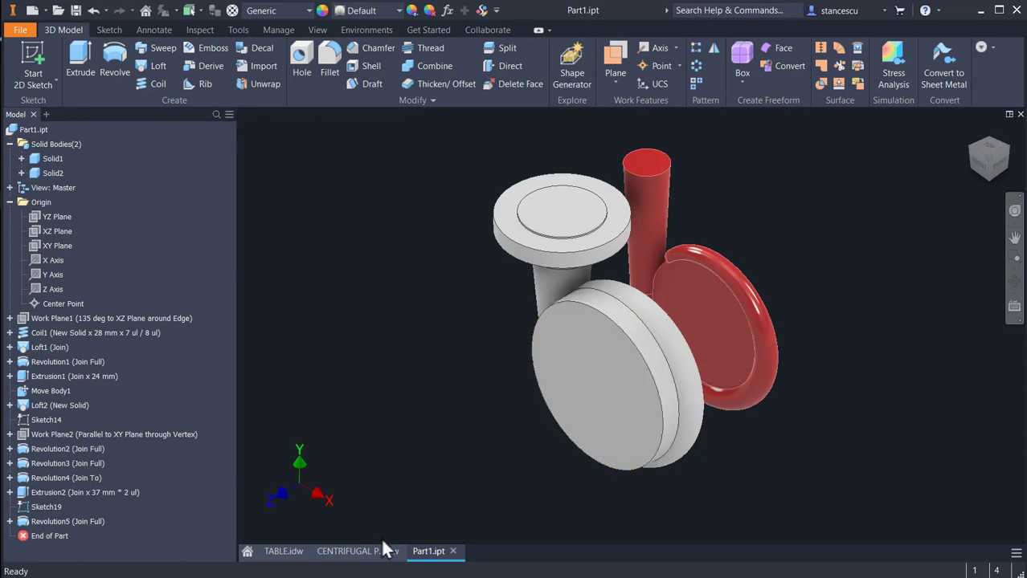
- Examine section A-A and the mounting feet dimensions in the front view of the centrifugal pump body drawing, and return to Part1.ipt
{"action": "left_click", "coordinate": [358, 552]}
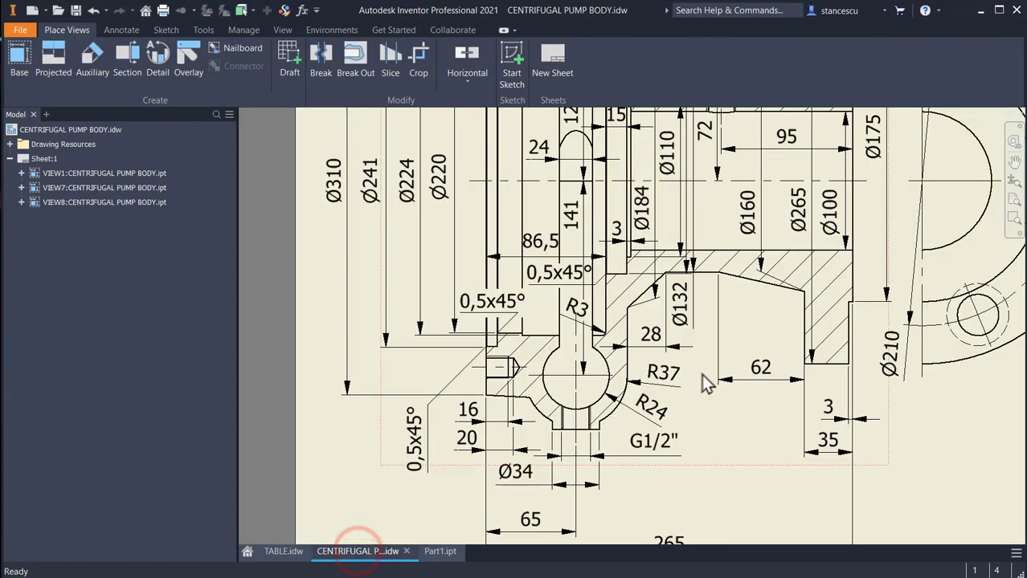
{"action": "scroll", "coordinate": [665, 330], "scroll_direction": "up", "scroll_amount": 2}
{"action": "scroll", "coordinate": [665, 341], "scroll_direction": "up", "scroll_amount": 1}
{"action": "middle_click_drag", "start_coordinate": [665, 341], "coordinate": [530, 330]}
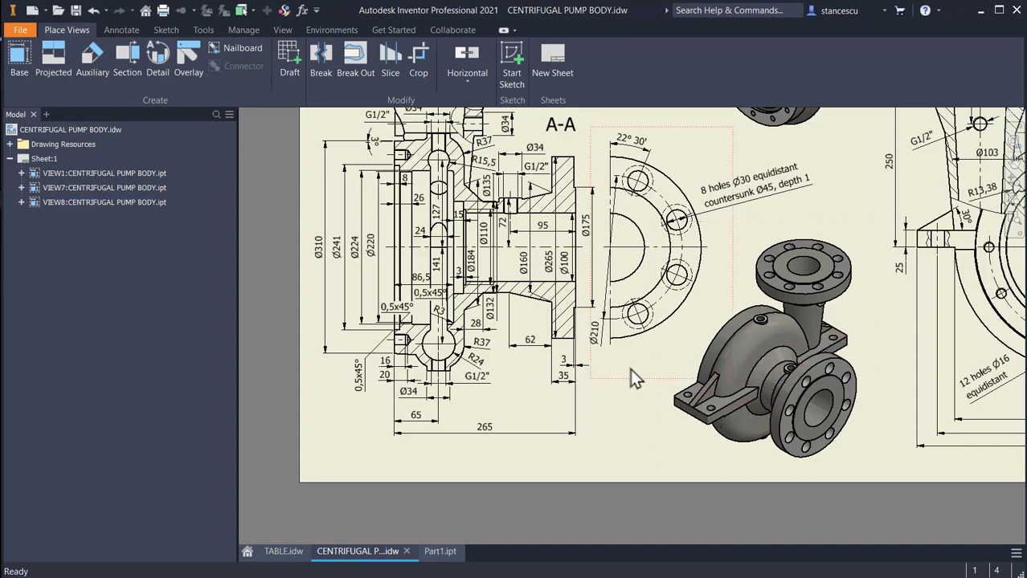
{"action": "middle_click_drag", "start_coordinate": [630, 370], "coordinate": [425, 387]}
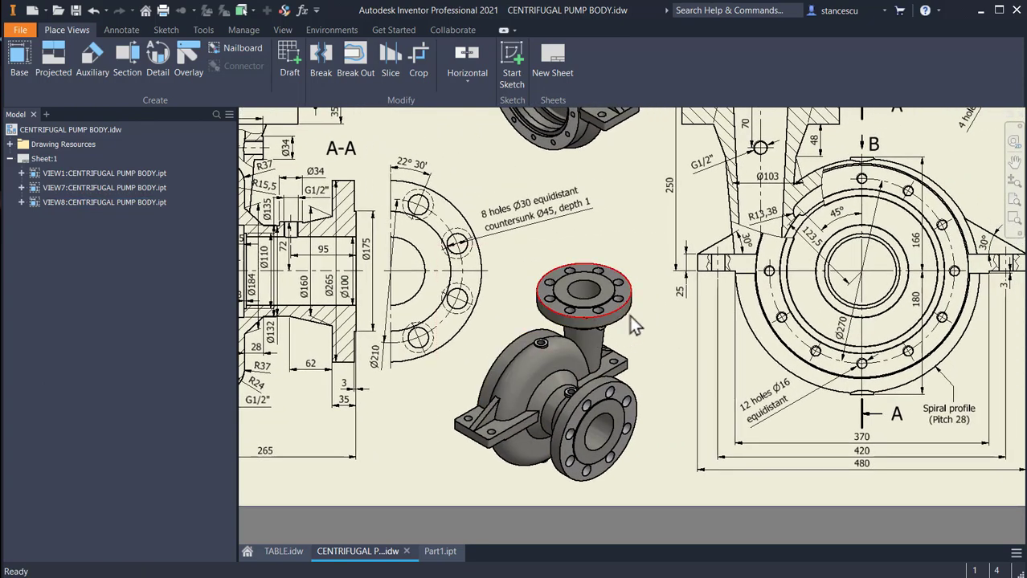
{"action": "middle_click_drag", "start_coordinate": [653, 321], "coordinate": [487, 327]}
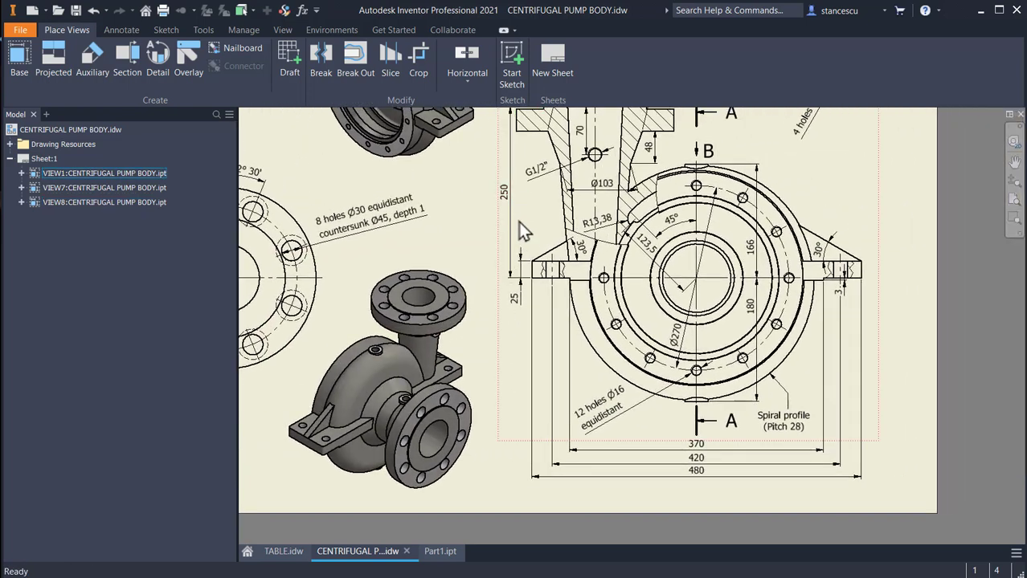
{"action": "left_click", "coordinate": [538, 274]}
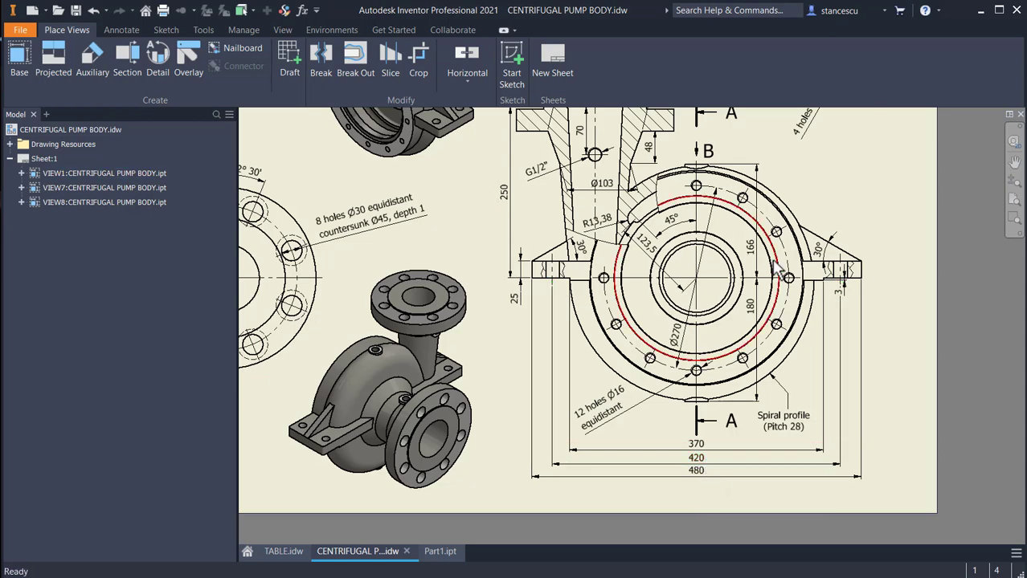
{"action": "scroll", "coordinate": [779, 271], "scroll_direction": "up", "scroll_amount": 5}
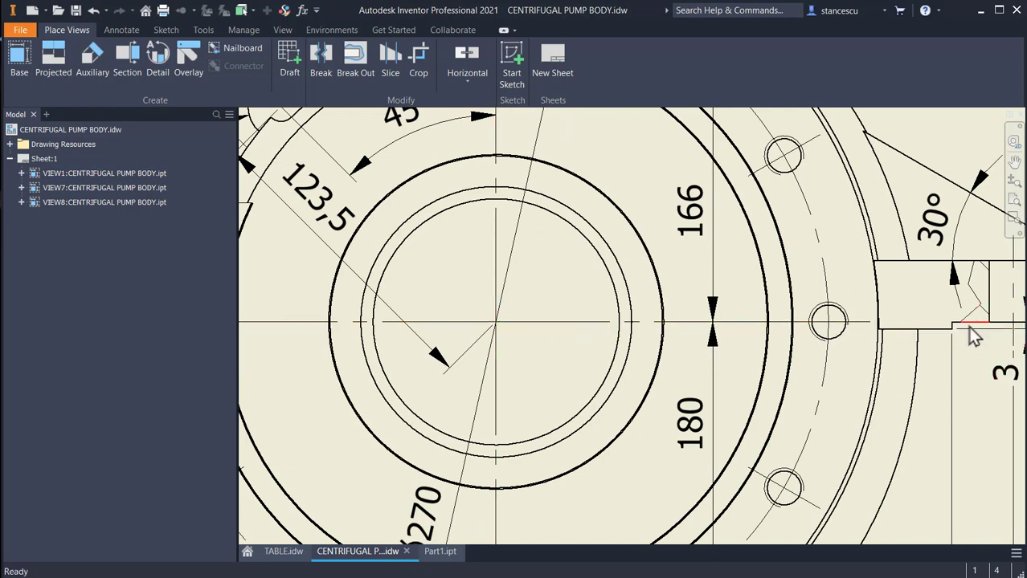
{"action": "scroll", "coordinate": [938, 360], "scroll_direction": "up", "scroll_amount": 5}
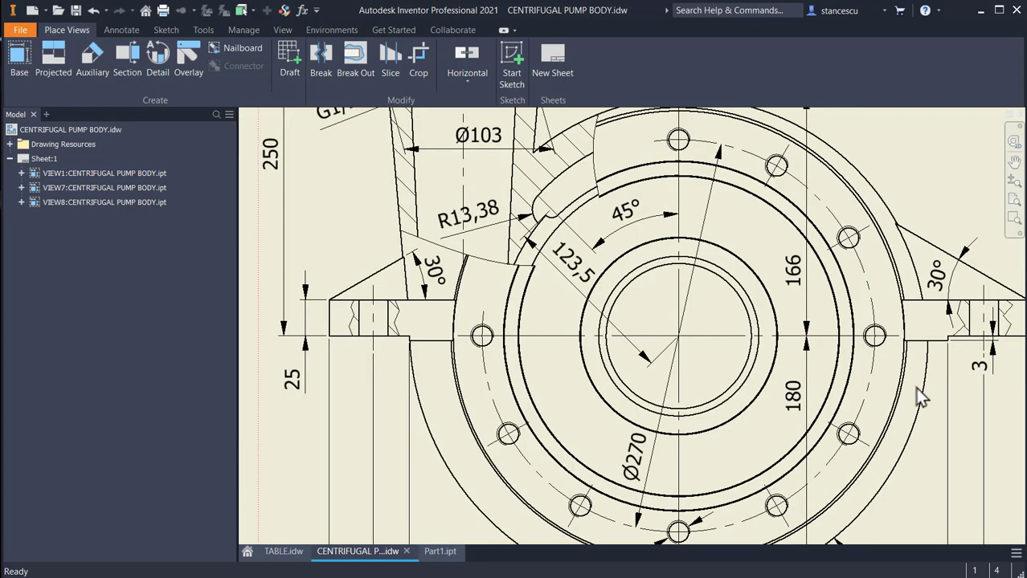
{"action": "middle_click_drag", "start_coordinate": [889, 397], "coordinate": [833, 285]}
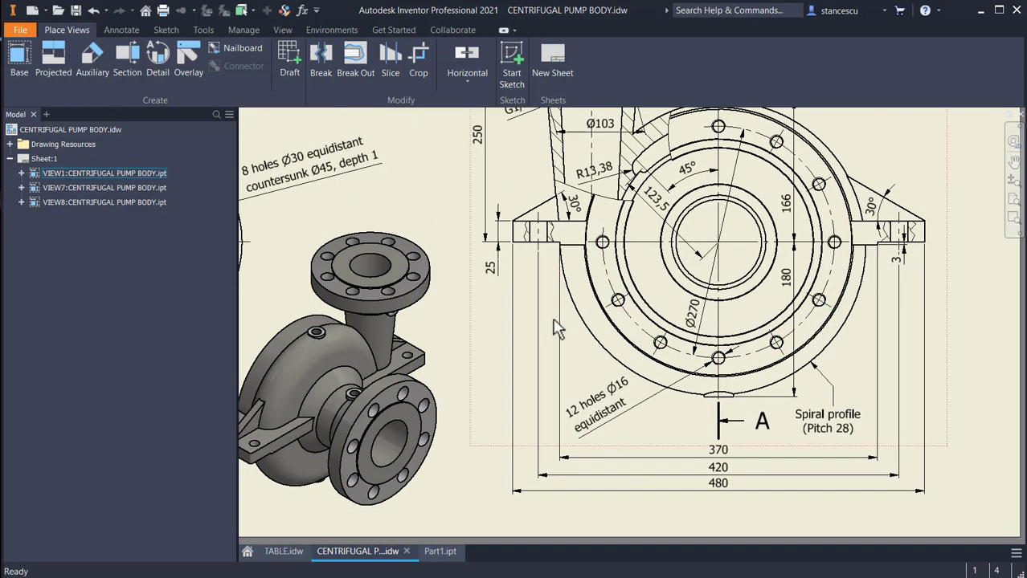
{"action": "left_click", "coordinate": [440, 552]}
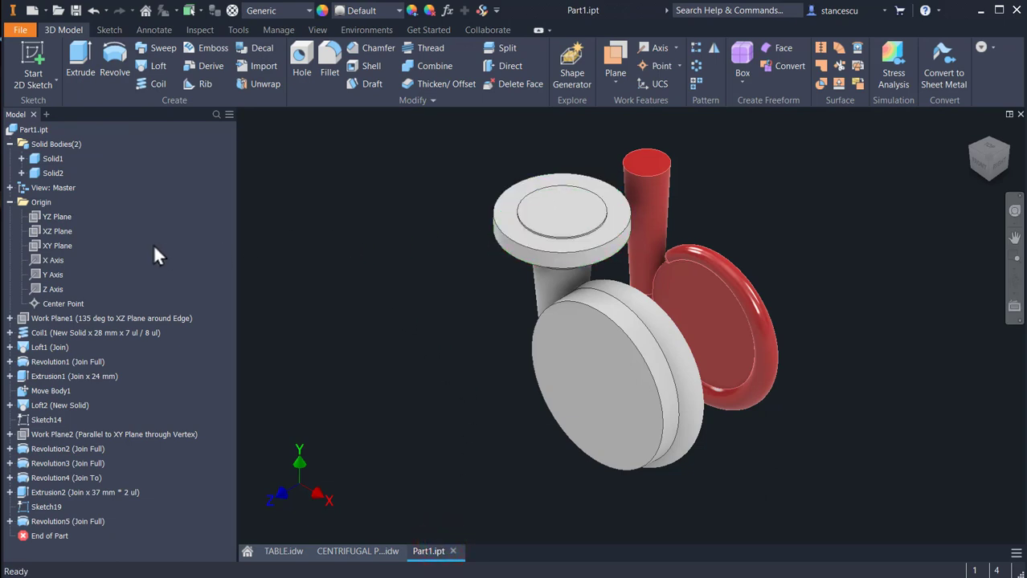
- Start a sketch on the round front face and draw a wide flat rectangle with a narrower, thinner rectangle directly beneath it
{"action": "left_click", "coordinate": [596, 370]}
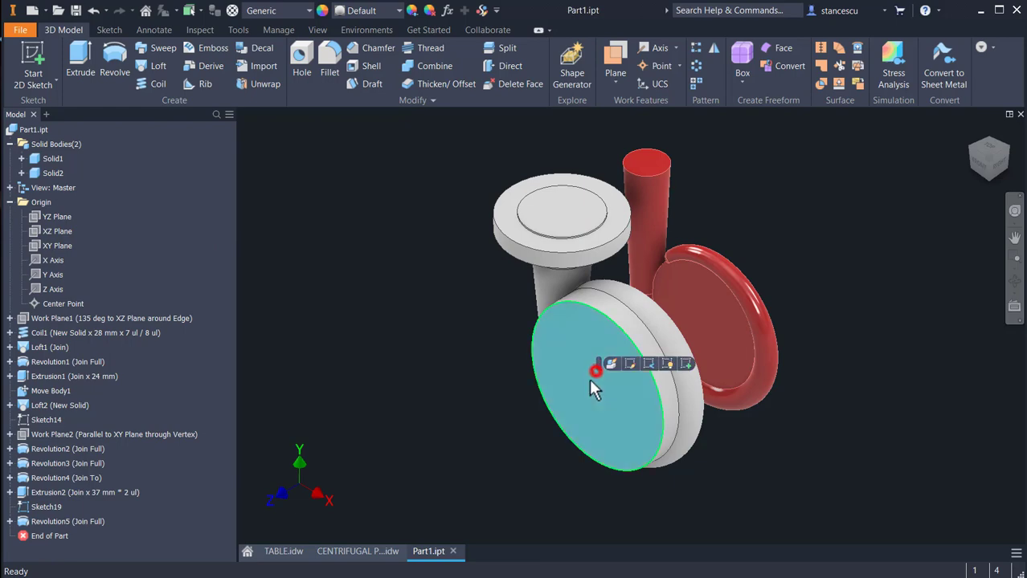
{"action": "left_click", "coordinate": [687, 364]}
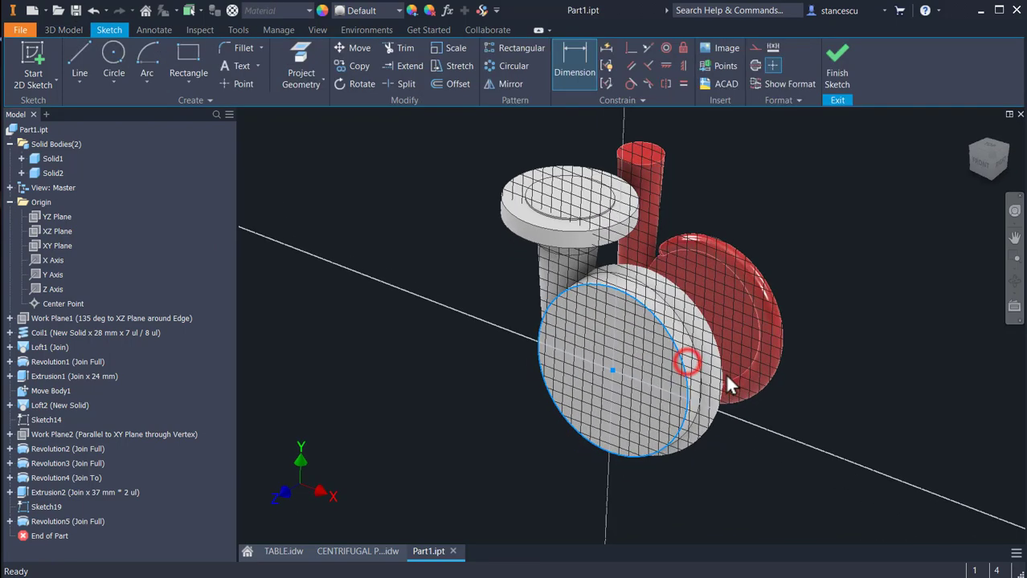
{"action": "left_click", "coordinate": [188, 65]}
{"action": "left_click", "coordinate": [506, 305]}
{"action": "left_click", "coordinate": [784, 328]}
{"action": "scroll", "coordinate": [514, 329], "scroll_direction": "up", "scroll_amount": 2}
{"action": "left_click", "coordinate": [526, 302]}
{"action": "left_click", "coordinate": [965, 314]}
{"action": "key", "text": "Escape"}
- Split the wide rectangle's base line at the narrower rectangle and make its two overhanging end segments equal
{"action": "left_click", "coordinate": [406, 83]}
{"action": "middle_click_drag", "start_coordinate": [548, 295], "coordinate": [500, 302]}
{"action": "key", "text": "Escape"}
{"action": "key", "text": "="}
{"action": "left_click", "coordinate": [455, 299]}
{"action": "left_click", "coordinate": [913, 314]}
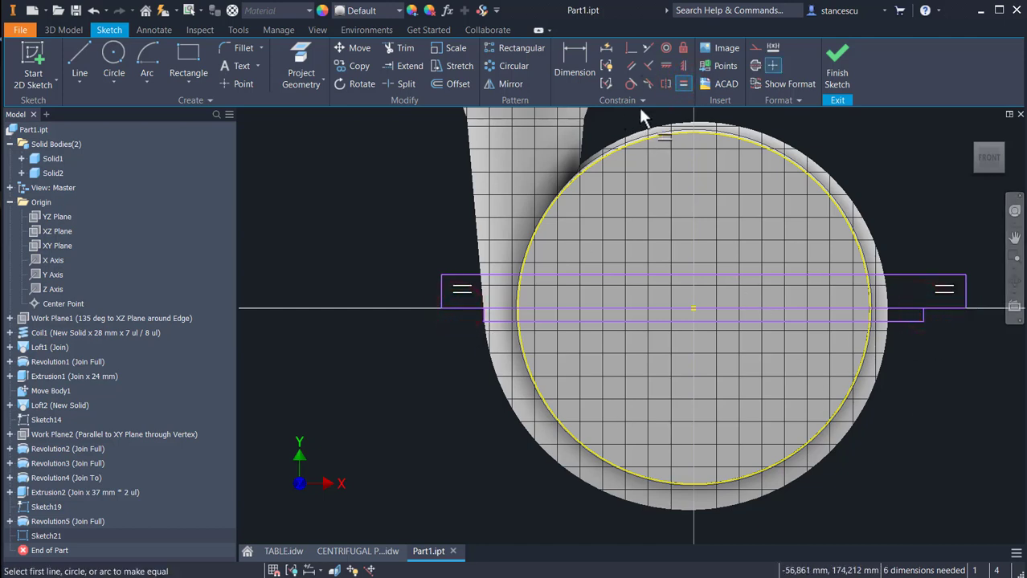
- Align the midpoint of the narrow rectangle's bottom line vertically with the projected circle's center
{"action": "left_click", "coordinate": [682, 66]}
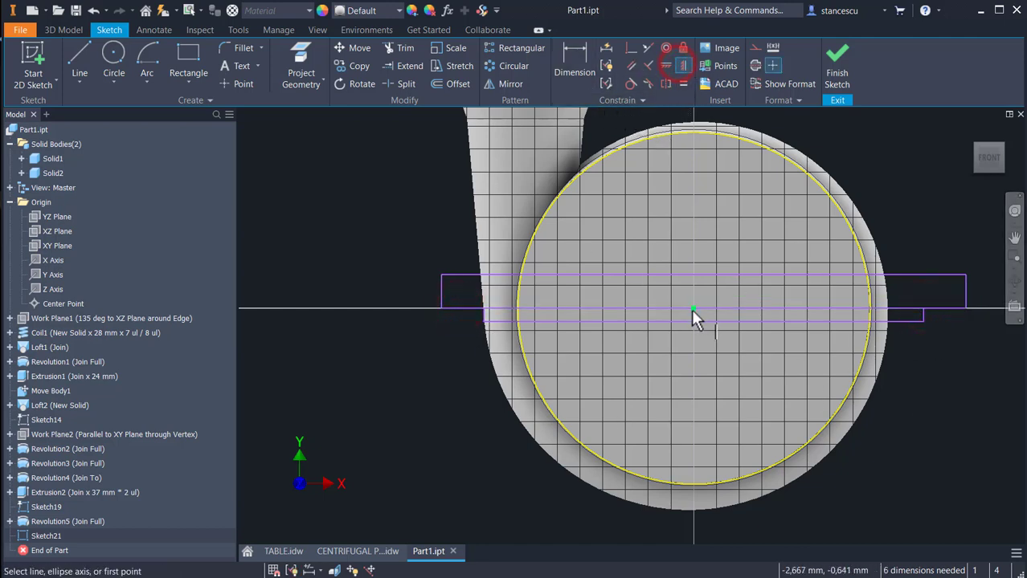
{"action": "left_click", "coordinate": [696, 309]}
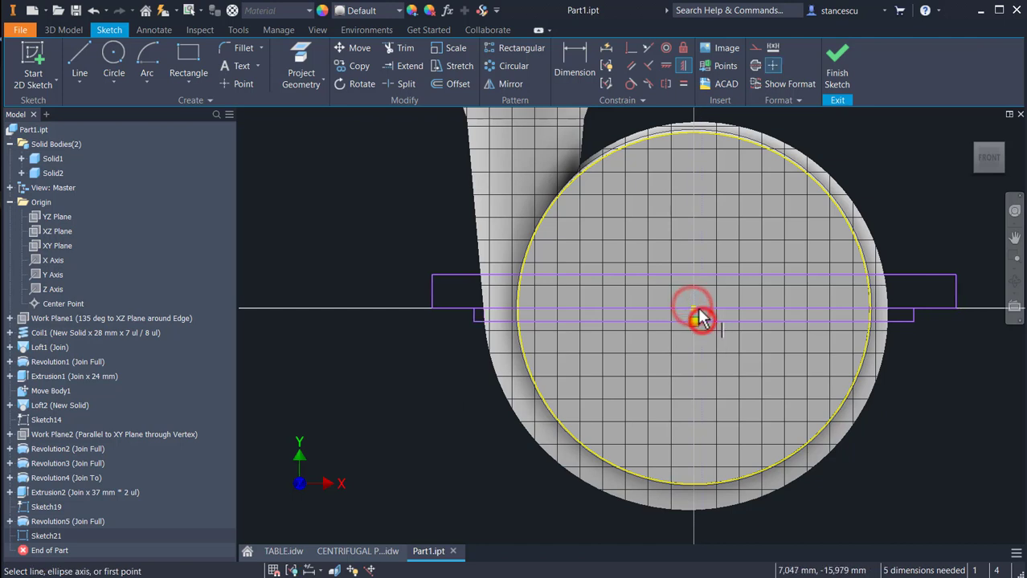
{"action": "key", "text": "Escape"}
{"action": "left_click", "coordinate": [331, 234]}
- Dimension the overall height of the two stacked rectangles as 25 mm
{"action": "left_click", "coordinate": [576, 59]}
{"action": "left_click", "coordinate": [487, 322]}
{"action": "left_click", "coordinate": [381, 290]}
{"action": "key", "text": "Return"}
{"action": "scroll", "coordinate": [696, 288], "scroll_direction": "up", "scroll_amount": 5}
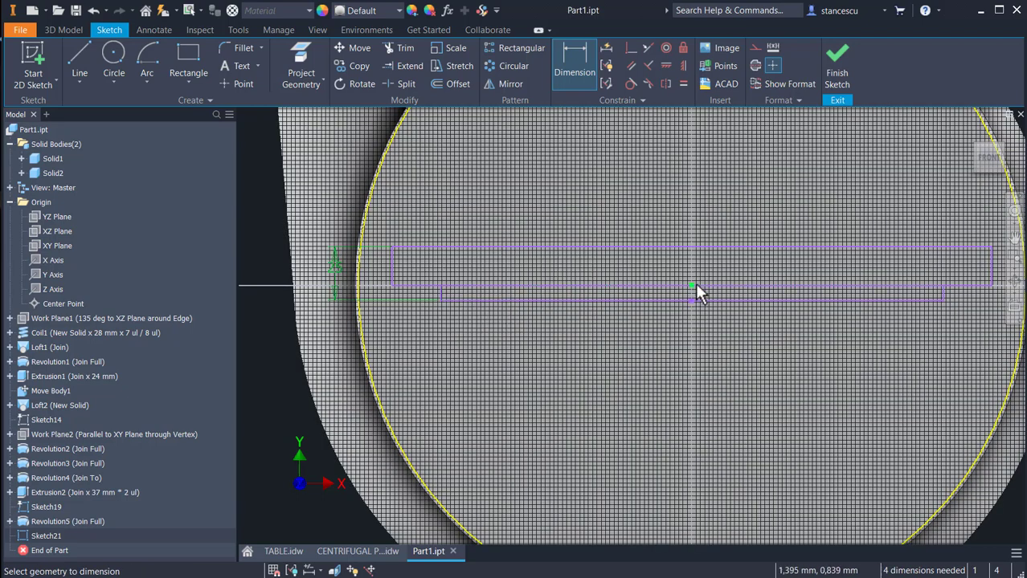
- Move the dividing line between the rectangles away from the circle's center and make its midpoint coincident with that center
{"action": "key", "text": "Escape"}
{"action": "left_click_drag", "start_coordinate": [709, 285], "coordinate": [712, 326]}
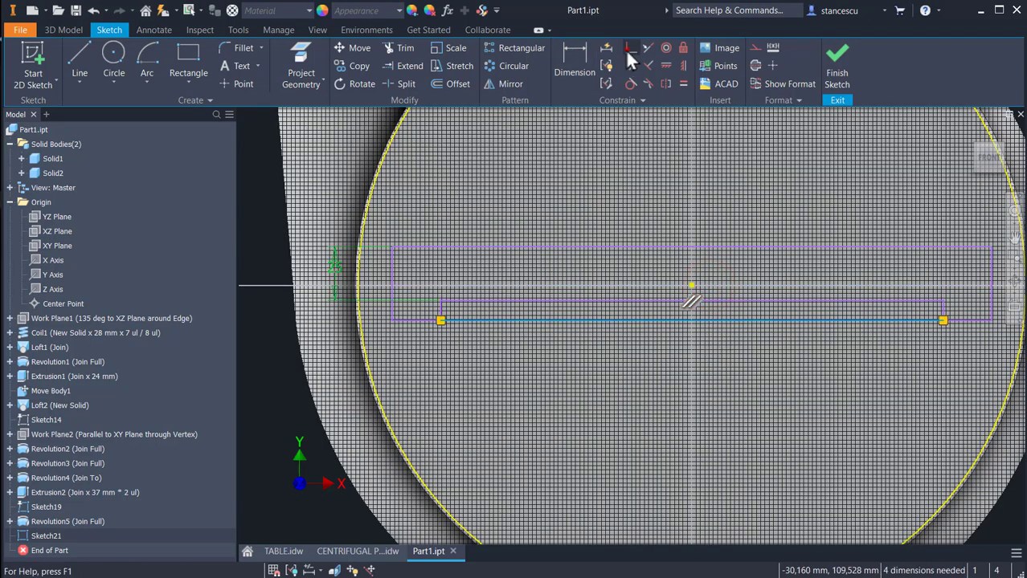
{"action": "left_click", "coordinate": [631, 47]}
{"action": "left_click", "coordinate": [690, 319]}
{"action": "key", "text": "Escape"}
{"action": "left_click_drag", "start_coordinate": [609, 321], "coordinate": [667, 321]}
{"action": "middle_click_drag", "start_coordinate": [554, 374], "coordinate": [372, 356]}
- Dimension the height of the narrow lower rectangle as 3 mm
{"action": "left_click", "coordinate": [567, 64]}
{"action": "left_click", "coordinate": [775, 265]}
{"action": "left_click", "coordinate": [924, 284]}
{"action": "type", "text": "25"}
{"action": "key", "text": "Return"}
- Dimension the lower rectangle's width as 420 mm and the upper rectangle's as 480 mm, arranging both dimensions below the profile
{"action": "left_click", "coordinate": [699, 289]}
{"action": "left_click", "coordinate": [682, 528]}
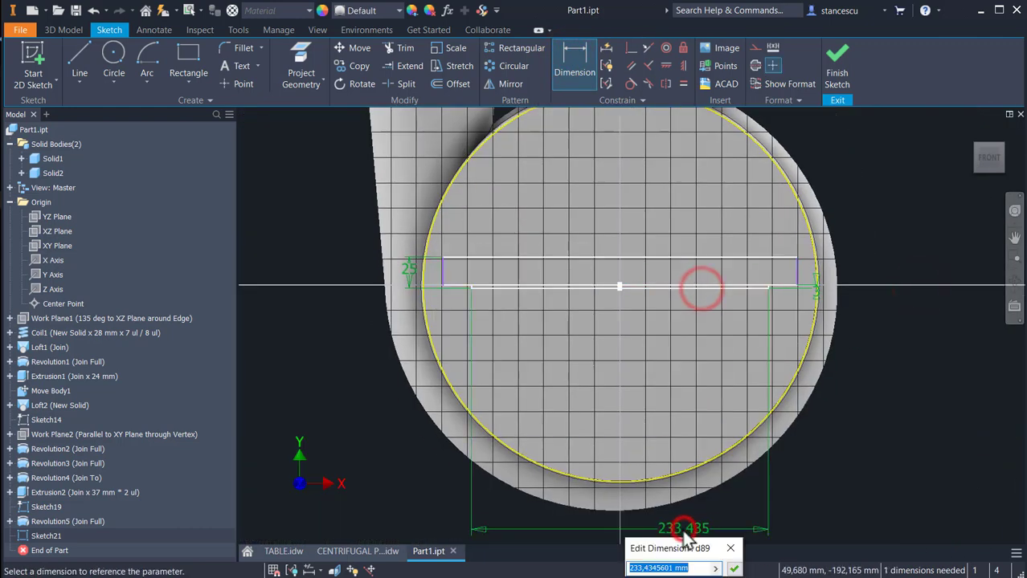
{"action": "type", "text": "500"}
{"action": "key", "text": "Return"}
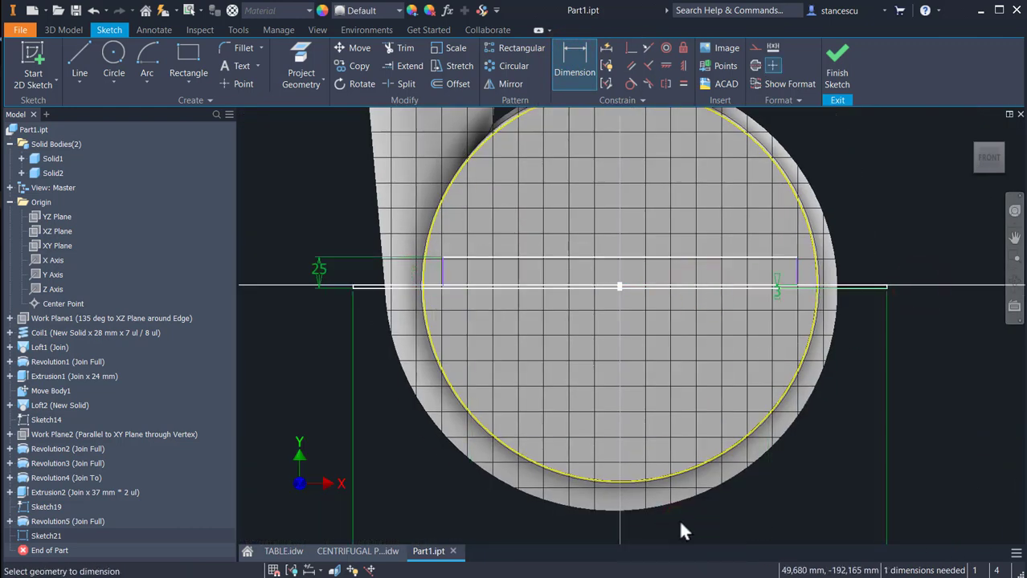
{"action": "left_click", "coordinate": [637, 259]}
{"action": "left_click", "coordinate": [631, 455]}
{"action": "type", "text": "570"}
{"action": "key", "text": "Return"}
{"action": "key", "text": "Escape"}
{"action": "left_click_drag", "start_coordinate": [726, 431], "coordinate": [703, 325]}
{"action": "left_click_drag", "start_coordinate": [667, 473], "coordinate": [667, 347]}
- Convert the dividing line between the two rectangles to construction and finish the sketch
{"action": "scroll", "coordinate": [784, 182], "scroll_direction": "down", "scroll_amount": 6}
{"action": "left_click", "coordinate": [879, 340]}
{"action": "left_click", "coordinate": [749, 49]}
{"action": "left_click", "coordinate": [861, 198]}
{"action": "left_click", "coordinate": [836, 61]}
- Check the mounting foot's depth and position in view B and the other views of the pump body drawing, and return to Part1.ipt
{"action": "left_click", "coordinate": [358, 551]}
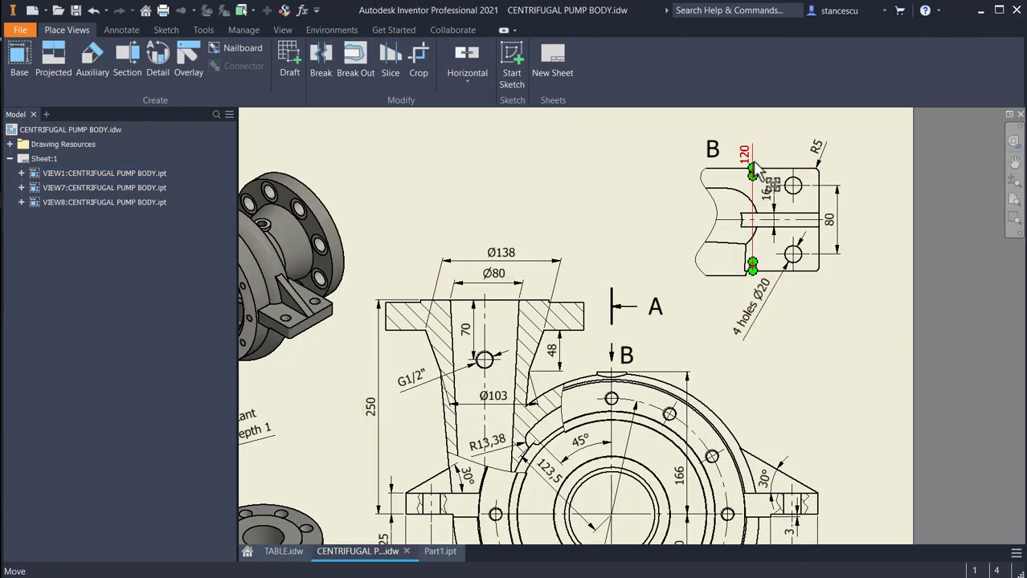
{"action": "scroll", "coordinate": [840, 361], "scroll_direction": "up", "scroll_amount": 3}
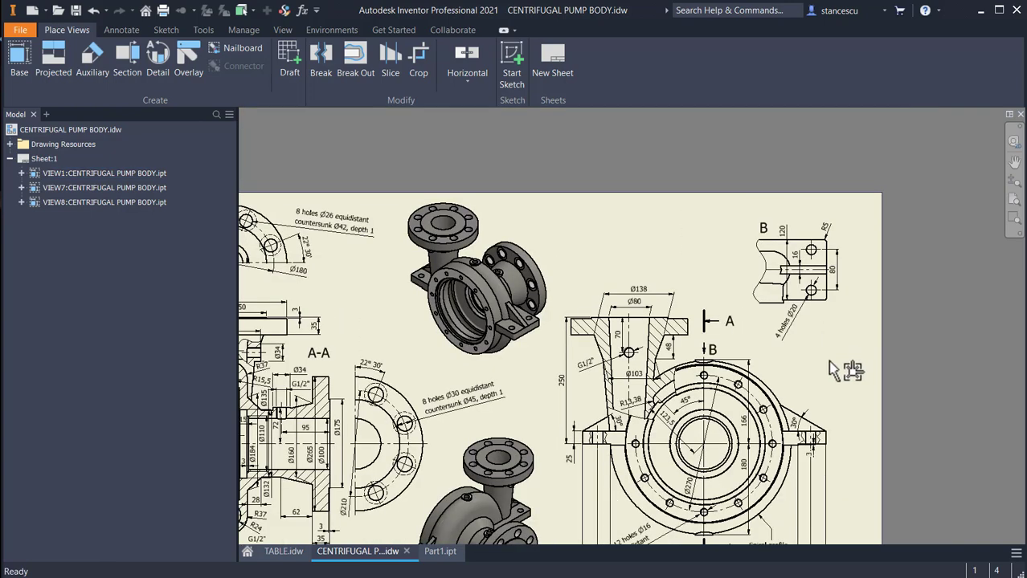
{"action": "middle_click_drag", "start_coordinate": [829, 378], "coordinate": [844, 256]}
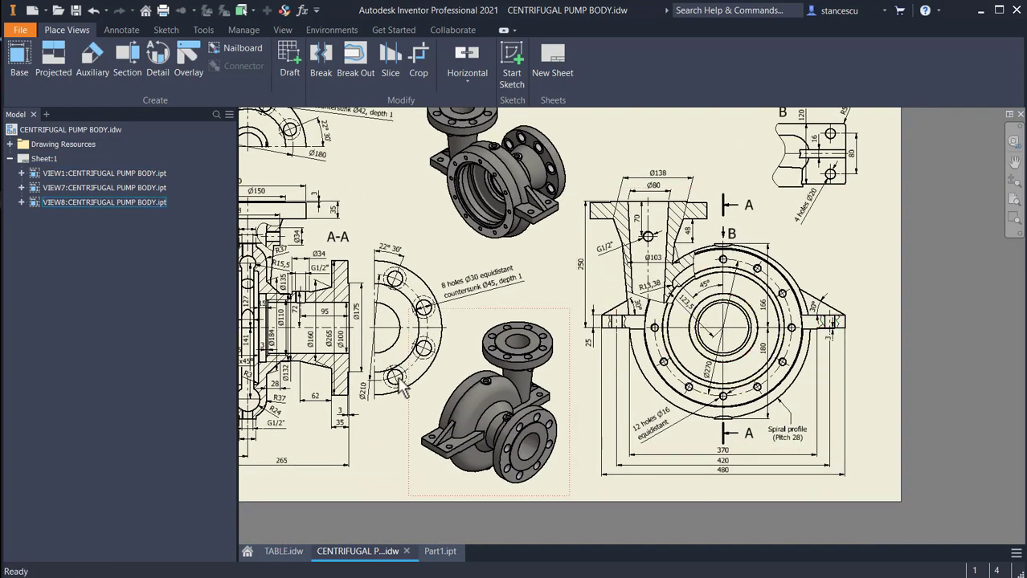
{"action": "left_click", "coordinate": [441, 552]}
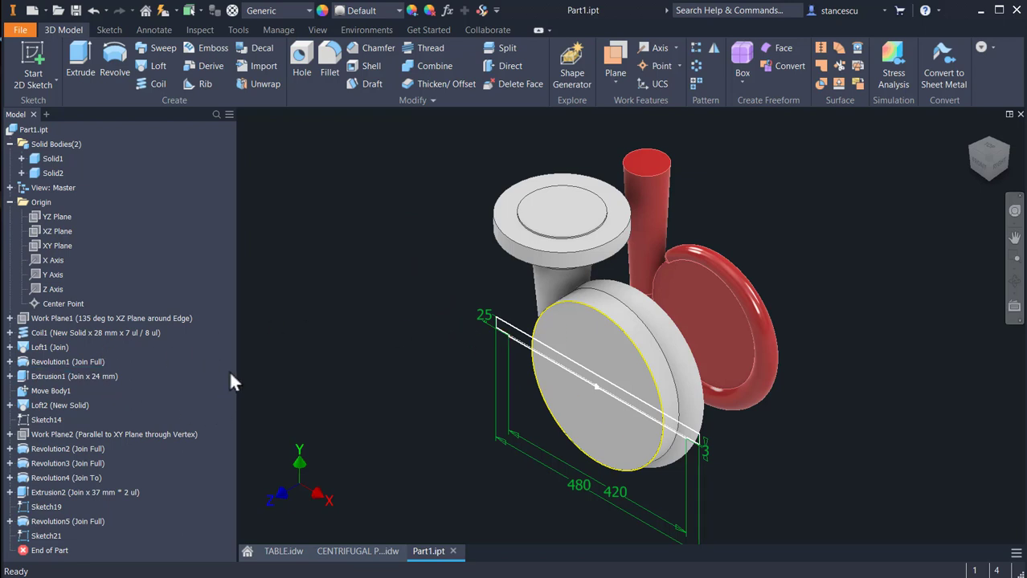
- Redefine the mounting feet sketch, Sketch21, onto the XY Plane
{"action": "right_click", "coordinate": [27, 535]}
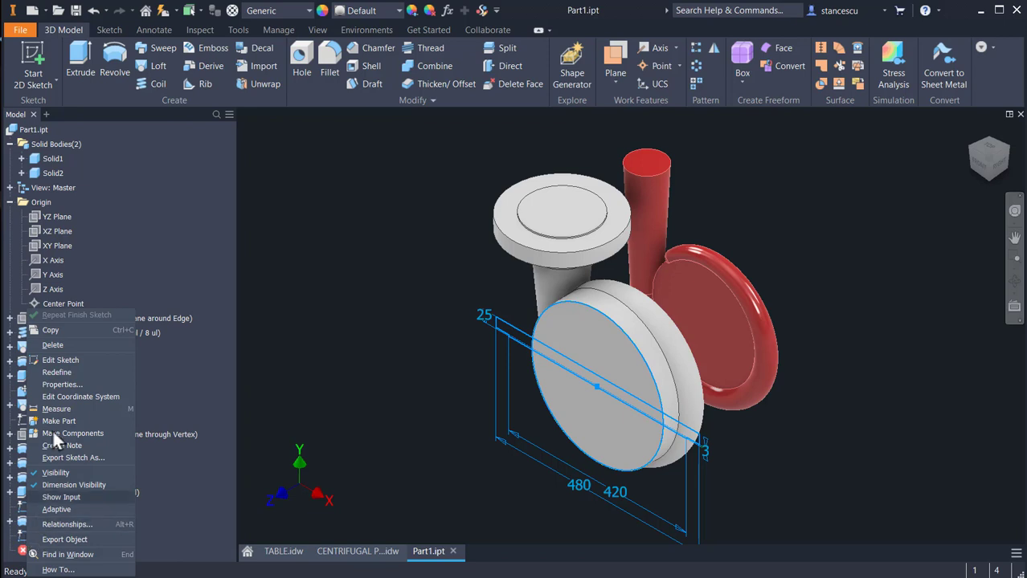
{"action": "left_click", "coordinate": [45, 372]}
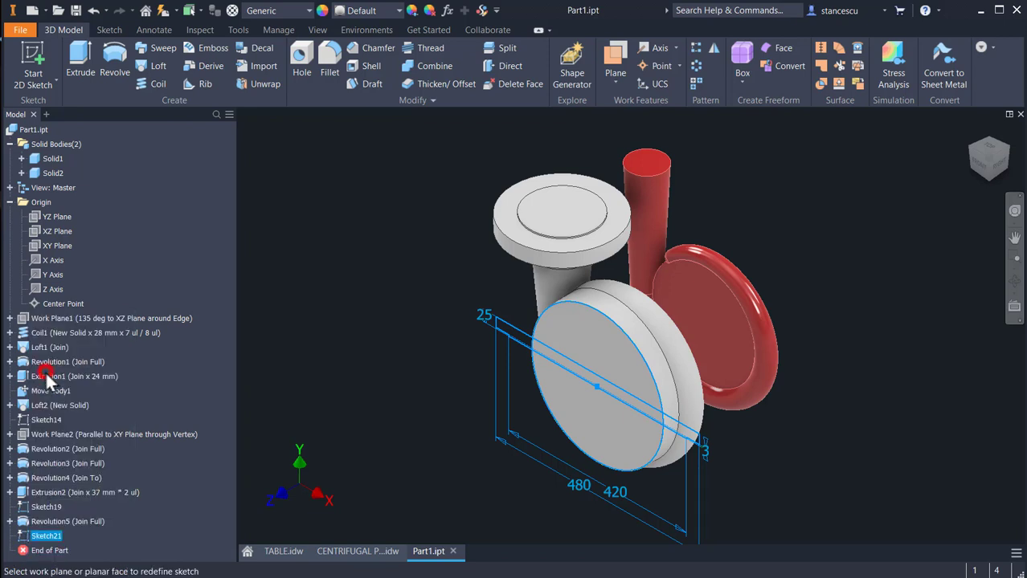
{"action": "left_click", "coordinate": [56, 245]}
- Extrude the full mounting feet profile 120 mm symmetrically about its sketch plane, joining it to Solid2
{"action": "left_click", "coordinate": [79, 60]}
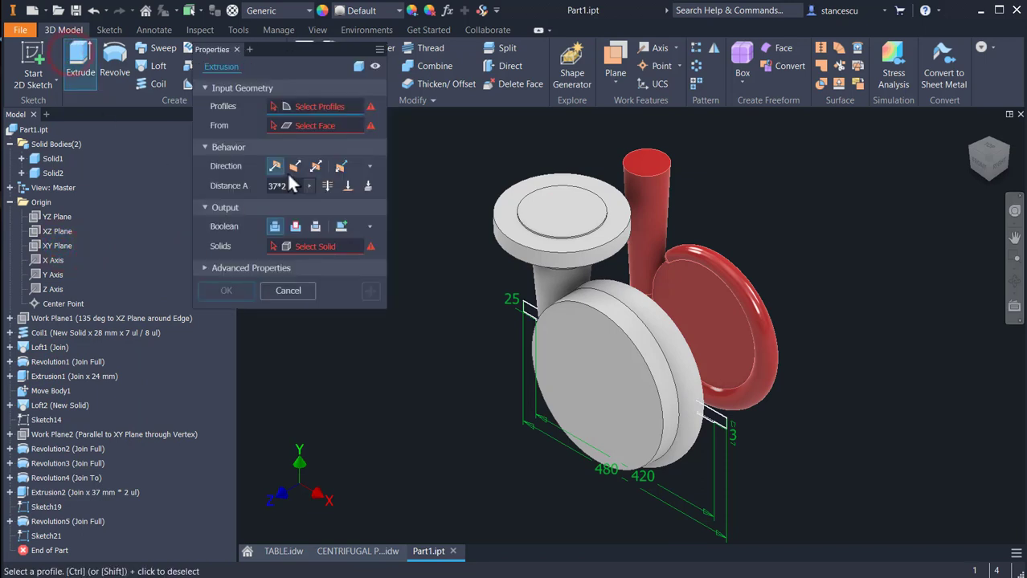
{"action": "left_click", "coordinate": [314, 167]}
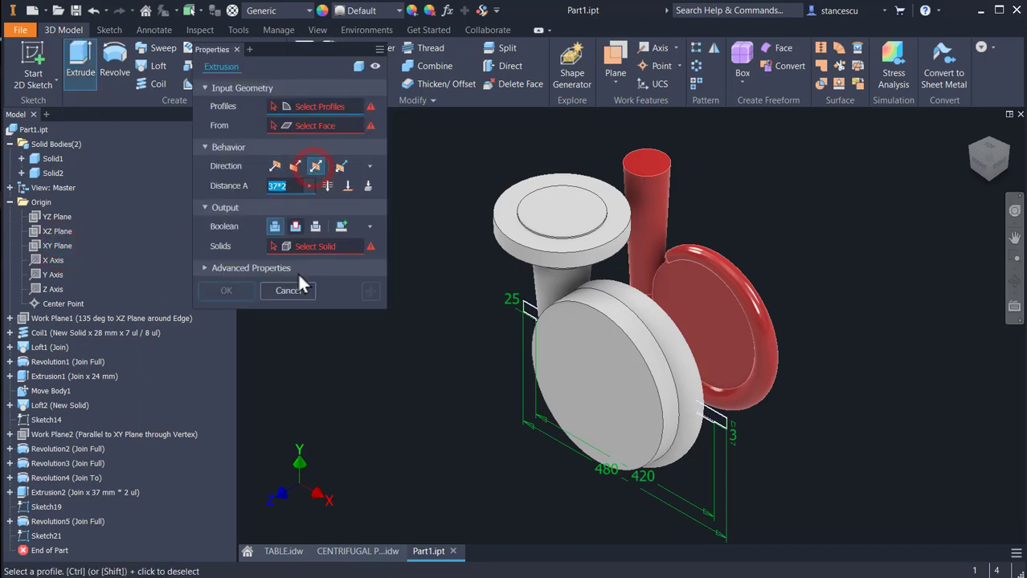
{"action": "left_click", "coordinate": [532, 315]}
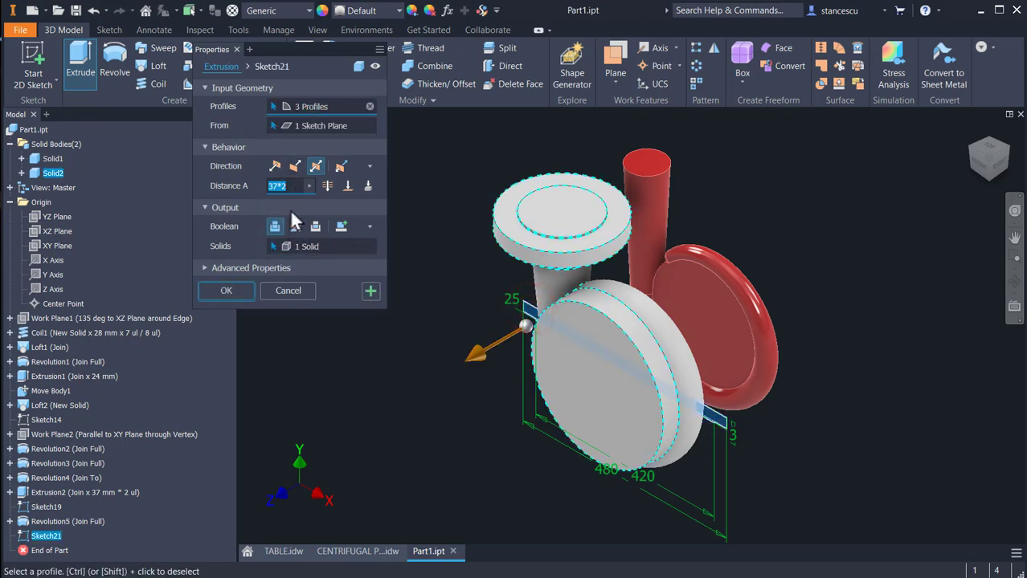
{"action": "type", "text": "12"}
{"action": "key", "text": "BackSpace"}
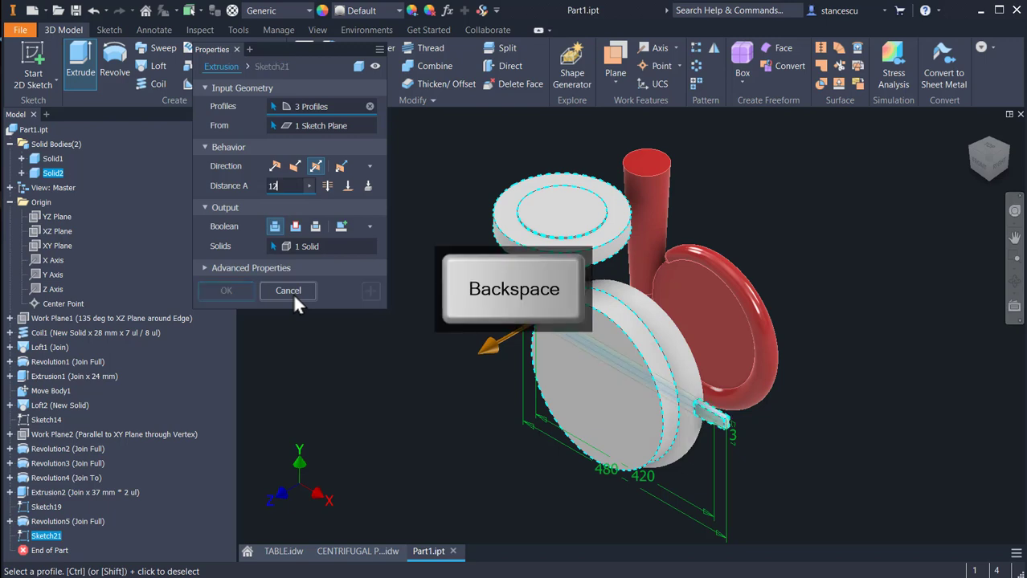
{"action": "type", "text": "0"}
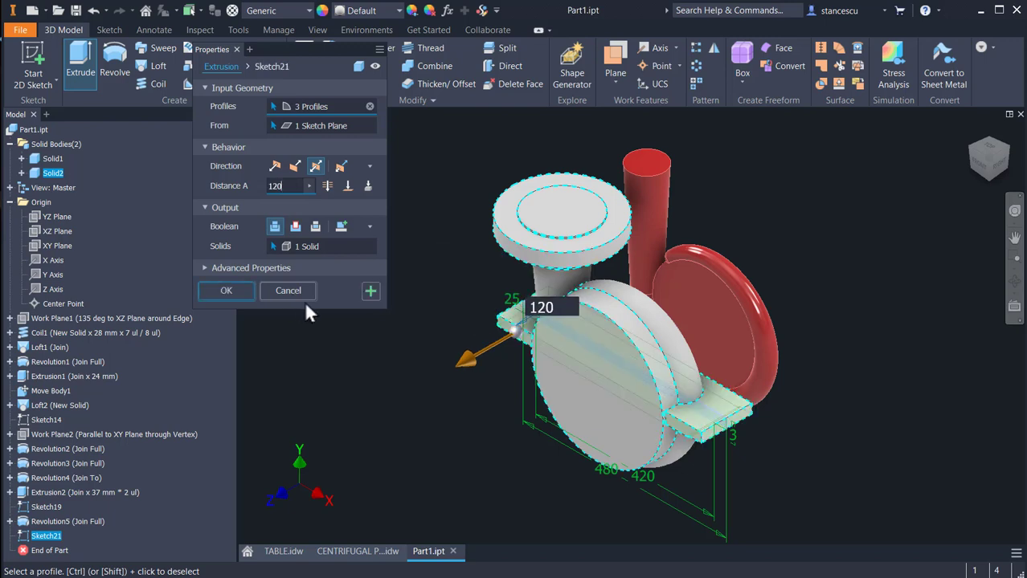
{"action": "left_click", "coordinate": [227, 291]}
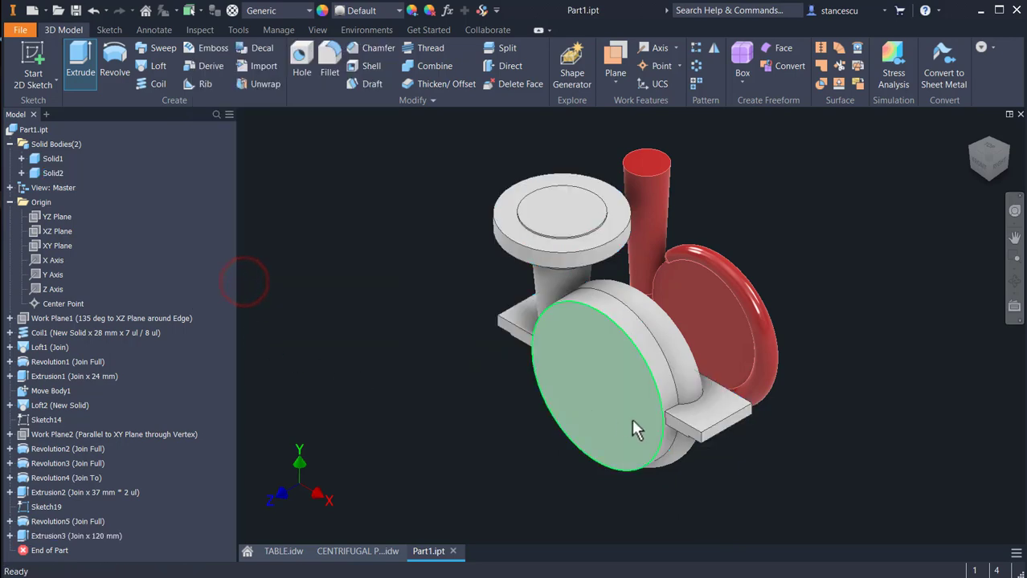
- Inspect the foot's corners in the model, check their radius in view B of the drawing, and return to Part1.ipt
{"action": "scroll", "coordinate": [643, 418], "scroll_direction": "up", "scroll_amount": 5}
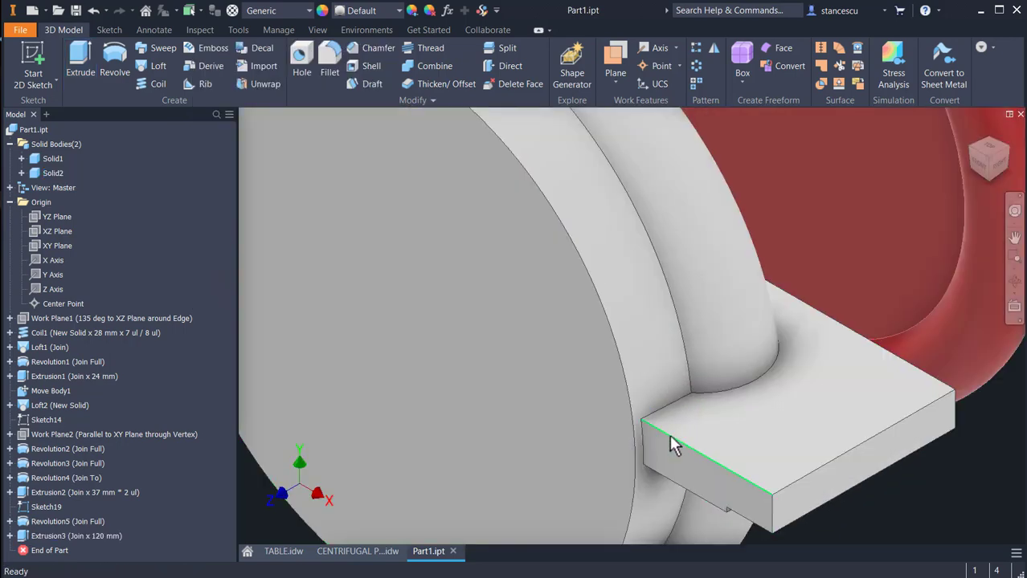
{"action": "scroll", "coordinate": [629, 438], "scroll_direction": "down", "scroll_amount": 3}
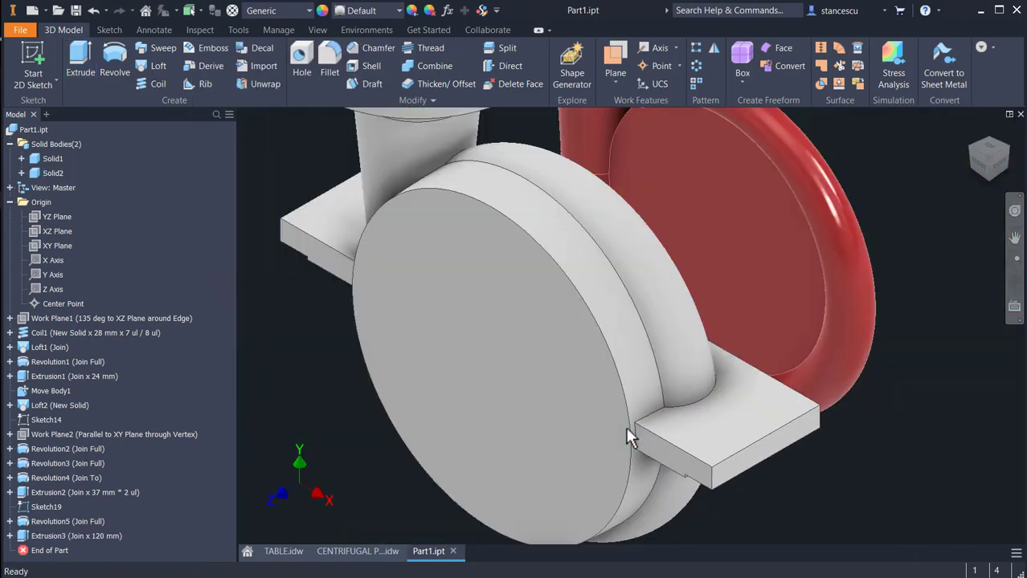
{"action": "left_click", "coordinate": [360, 548]}
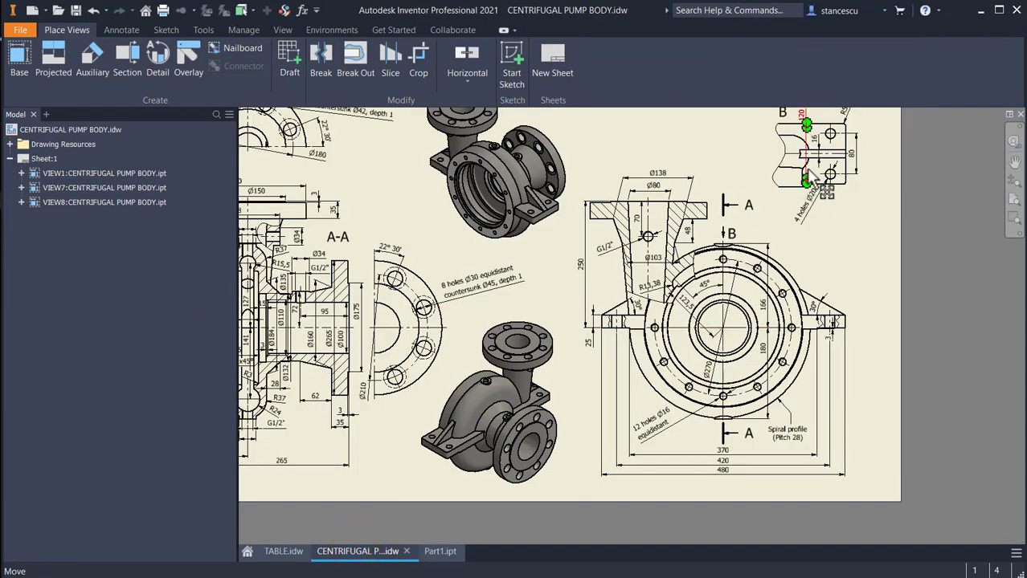
{"action": "scroll", "coordinate": [832, 173], "scroll_direction": "up", "scroll_amount": 5}
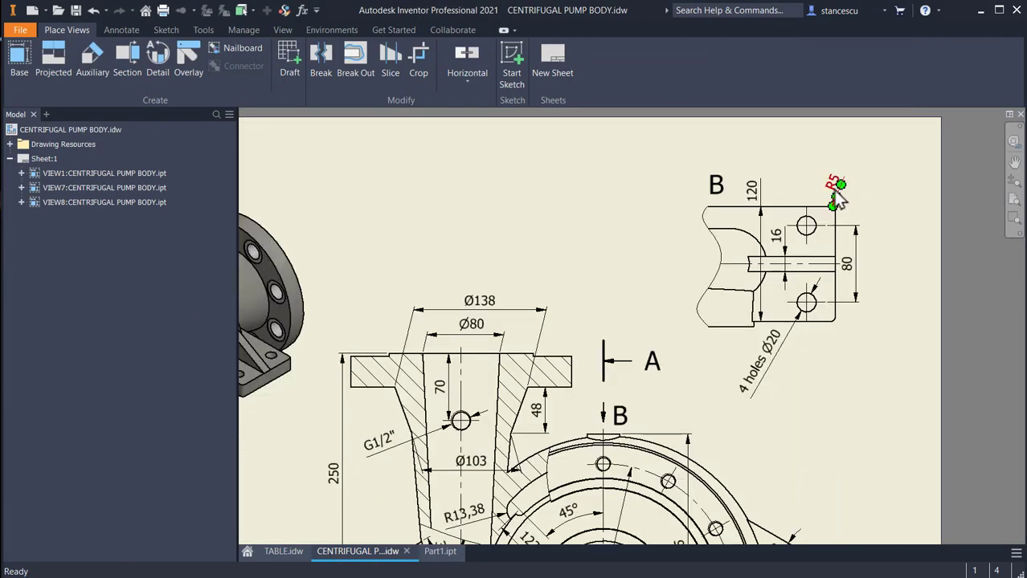
{"action": "scroll", "coordinate": [806, 378], "scroll_direction": "down", "scroll_amount": 4}
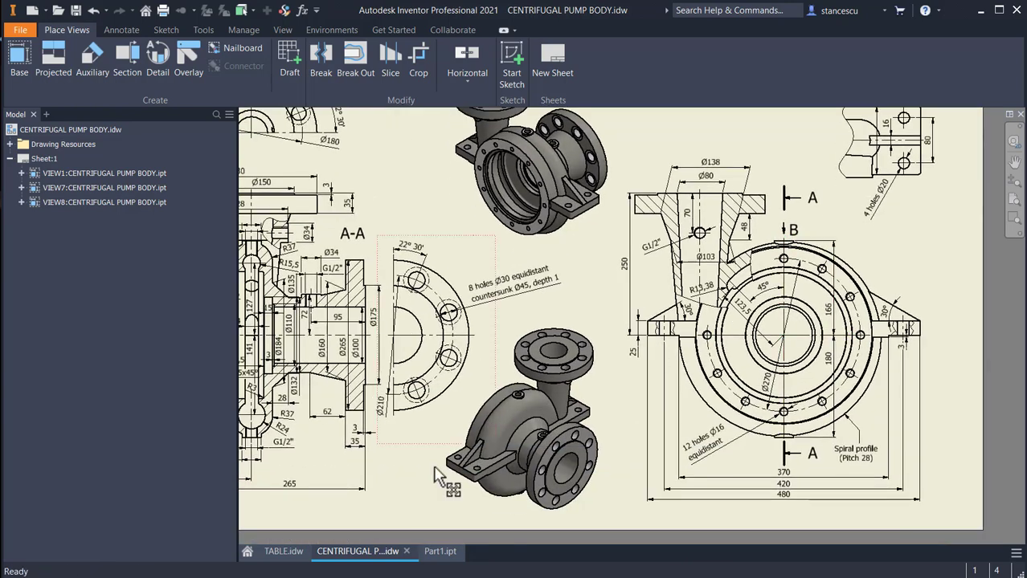
{"action": "left_click", "coordinate": [440, 551]}
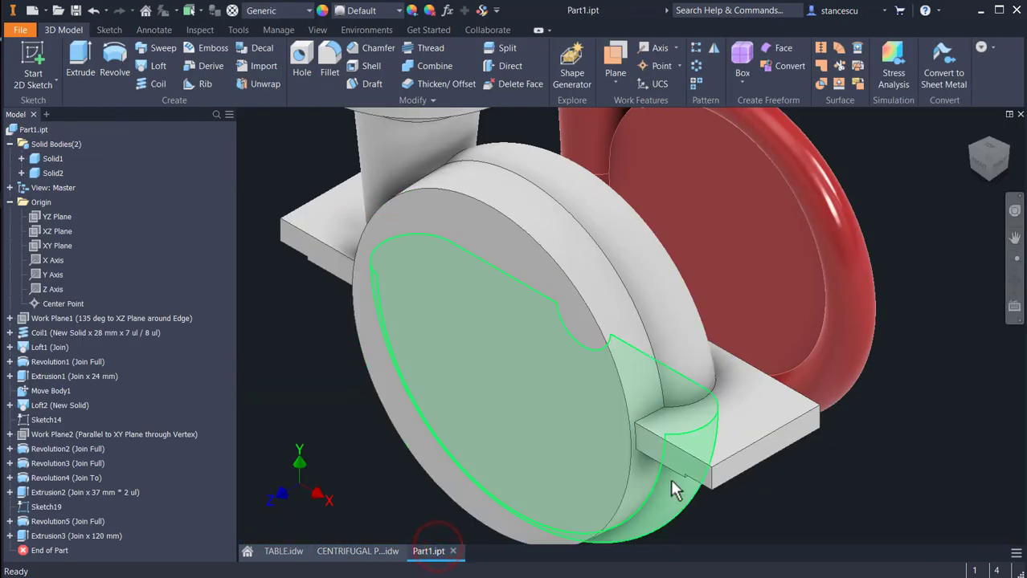
- Fillet the four vertical outer corner edges of both mounting feet with a 5 mm radius and restore the home view
{"action": "left_click", "coordinate": [711, 476]}
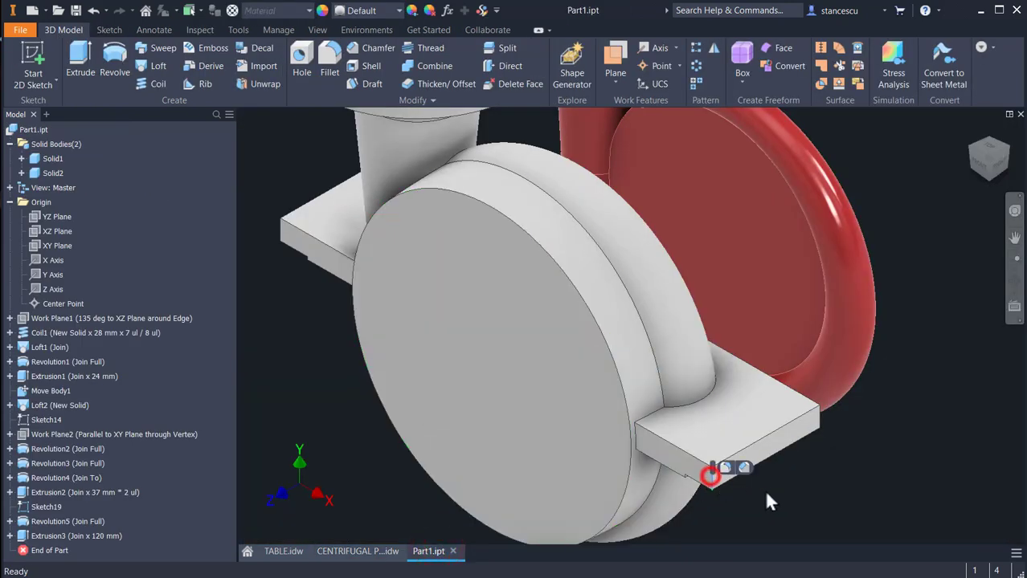
{"action": "left_click", "coordinate": [725, 468]}
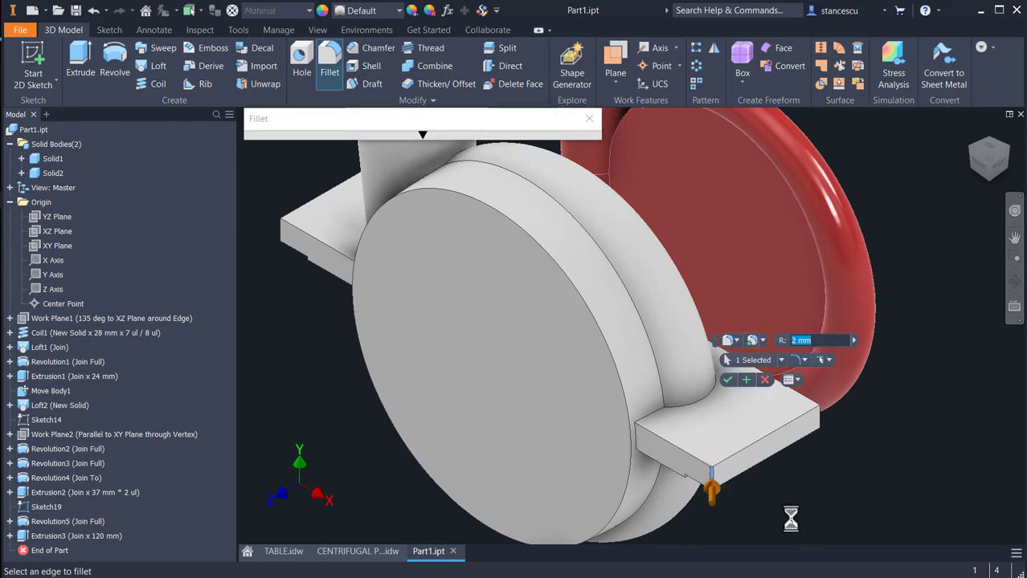
{"action": "left_click", "coordinate": [819, 421]}
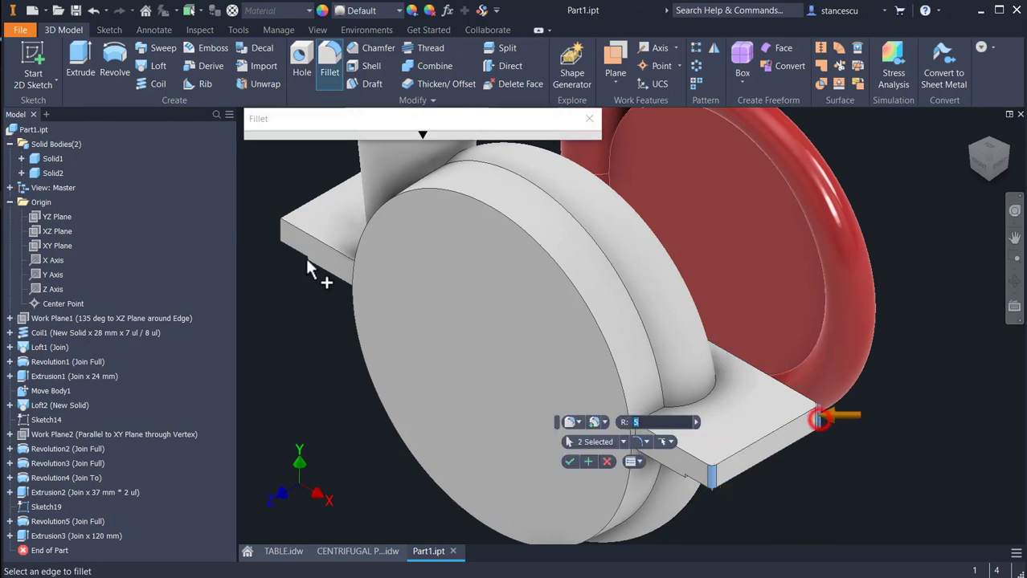
{"action": "left_click", "coordinate": [279, 232]}
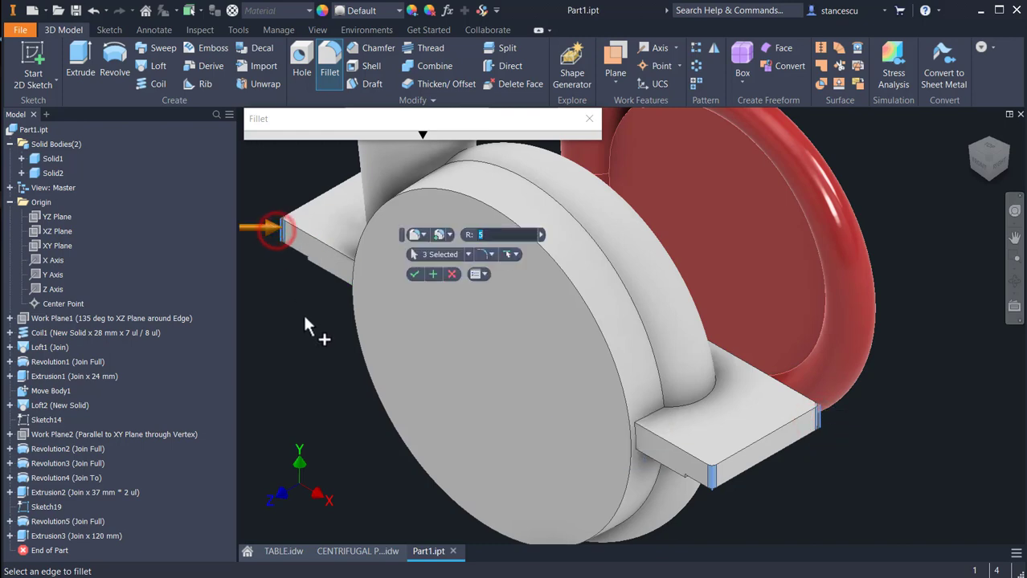
{"action": "middle_click_drag", "start_coordinate": [303, 313], "coordinate": [339, 379]}
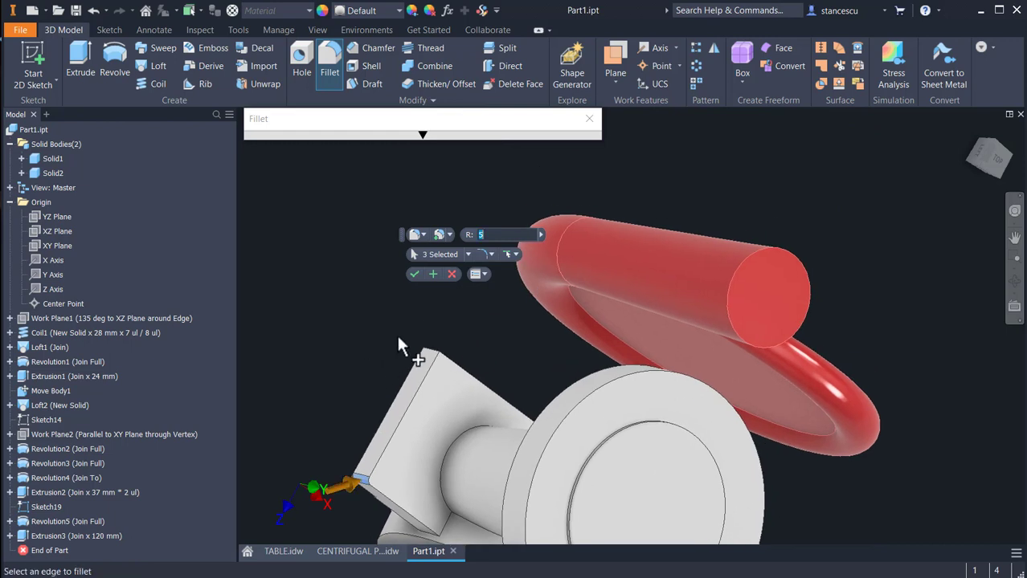
{"action": "left_click", "coordinate": [427, 352]}
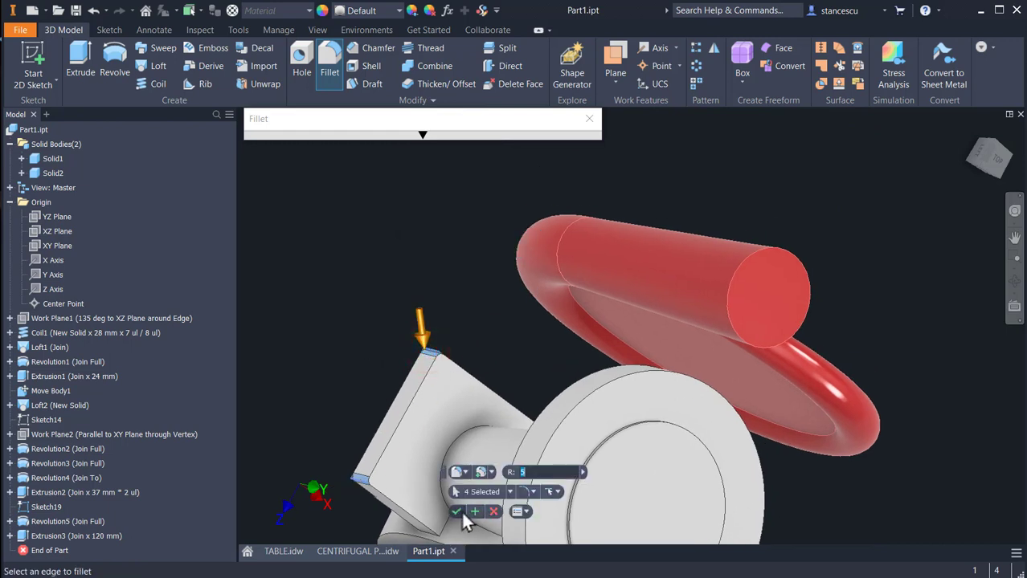
{"action": "key", "text": "Return"}
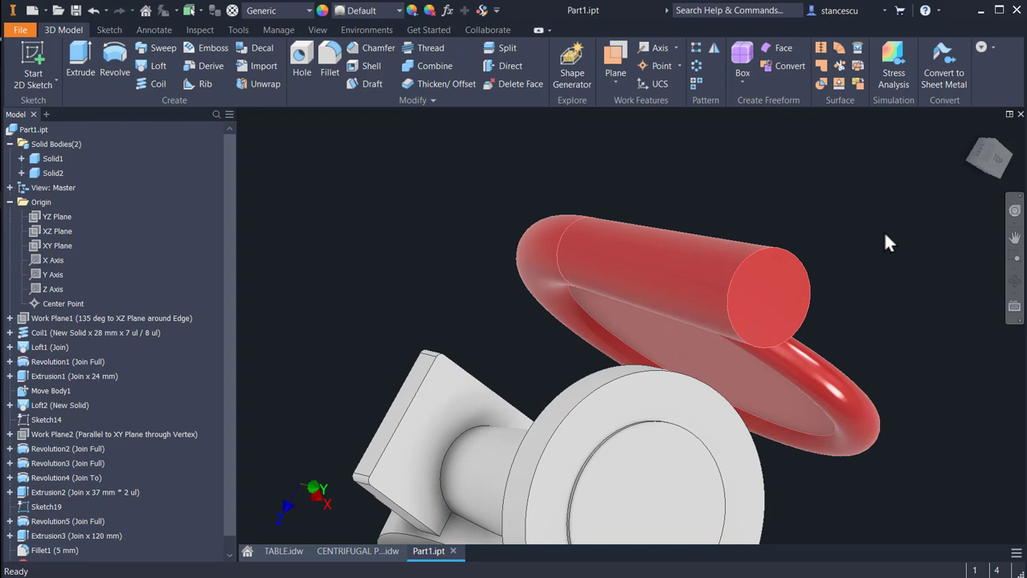
{"action": "key", "text": "F6"}
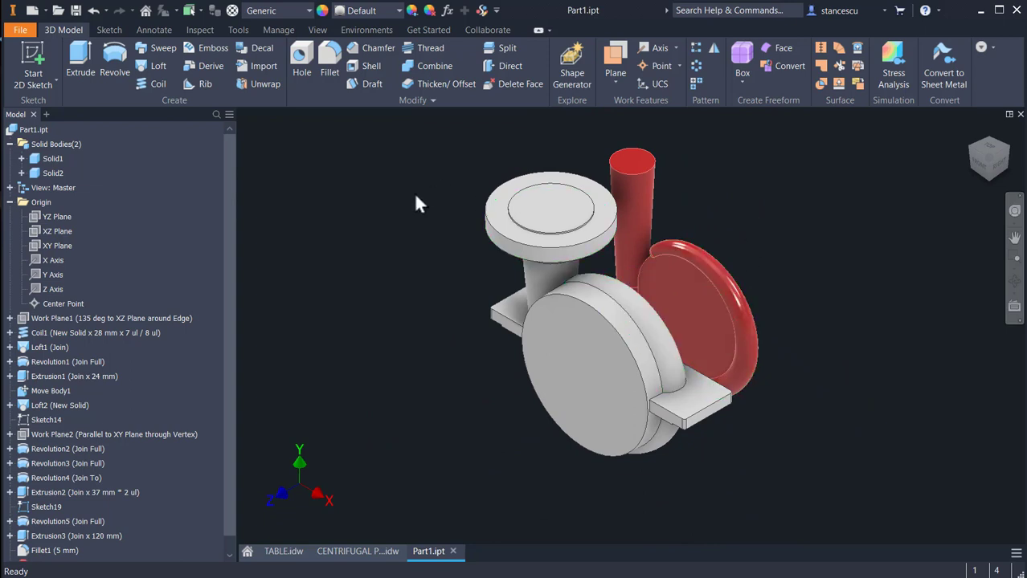
- Move the red Solid1 body with offsets of 0 mm in X, 0 mm in Y and 200 mm in Z
{"action": "left_click", "coordinate": [414, 99]}
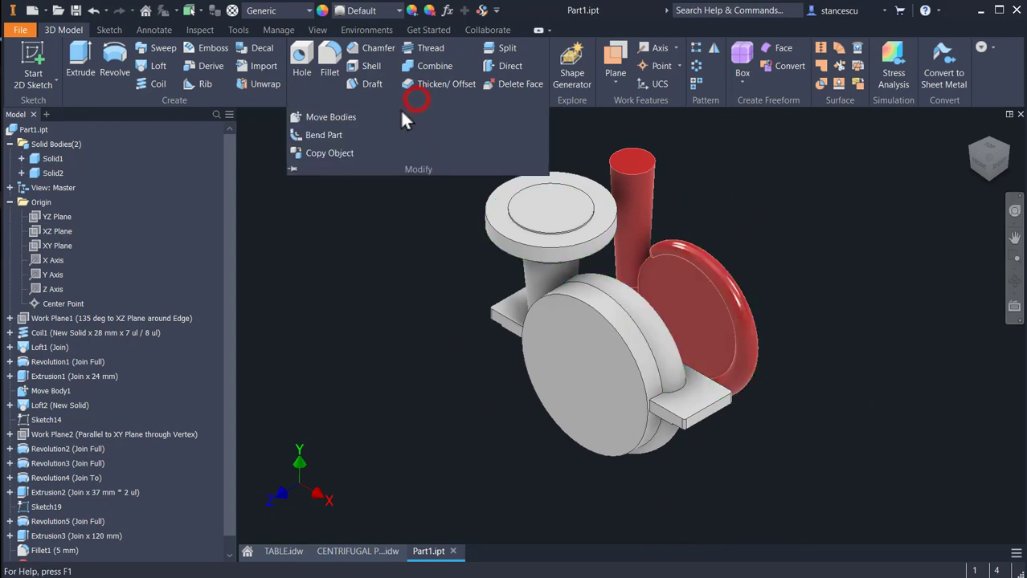
{"action": "left_click", "coordinate": [328, 118]}
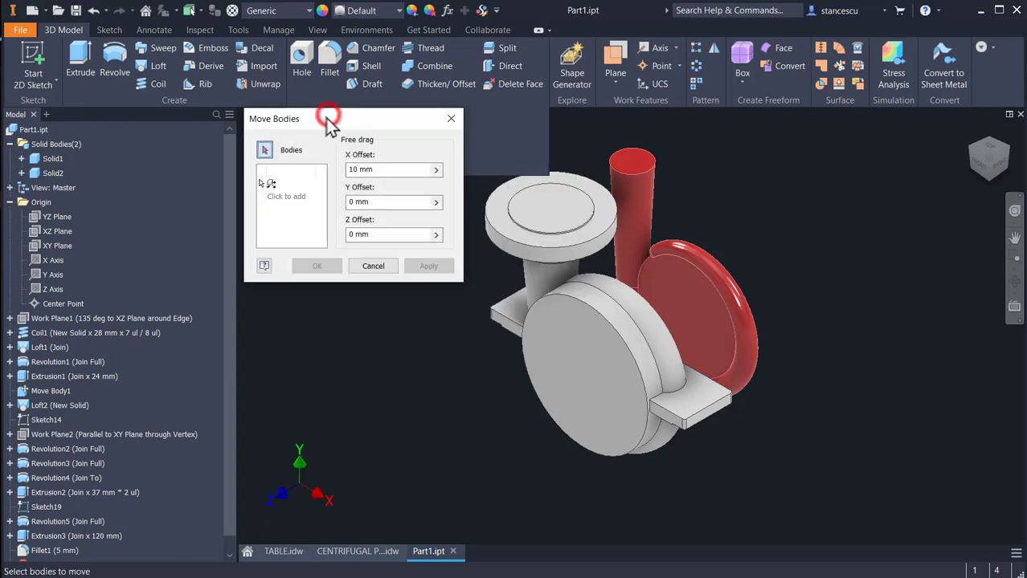
{"action": "left_click", "coordinate": [733, 298]}
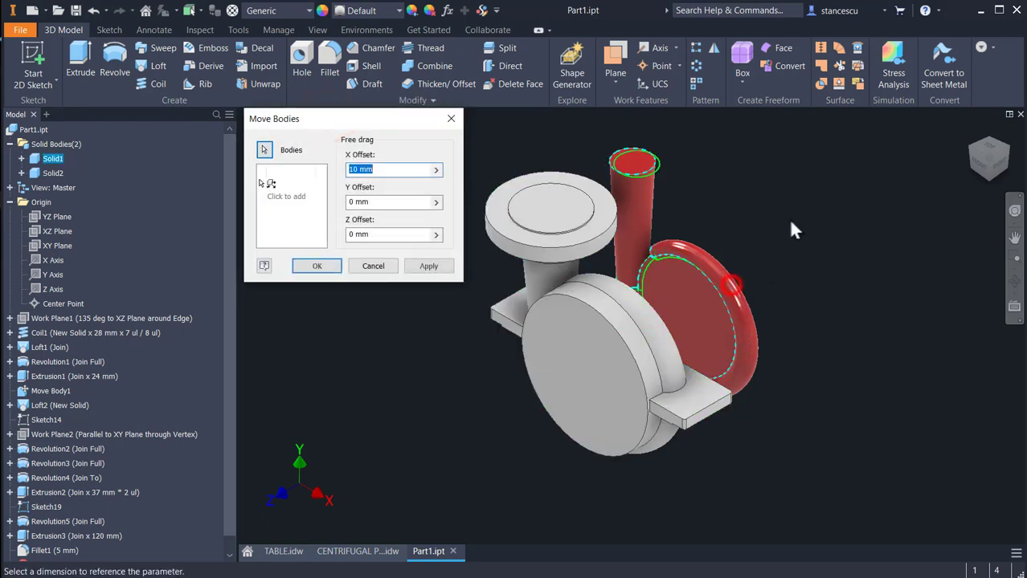
{"action": "left_click", "coordinate": [381, 233]}
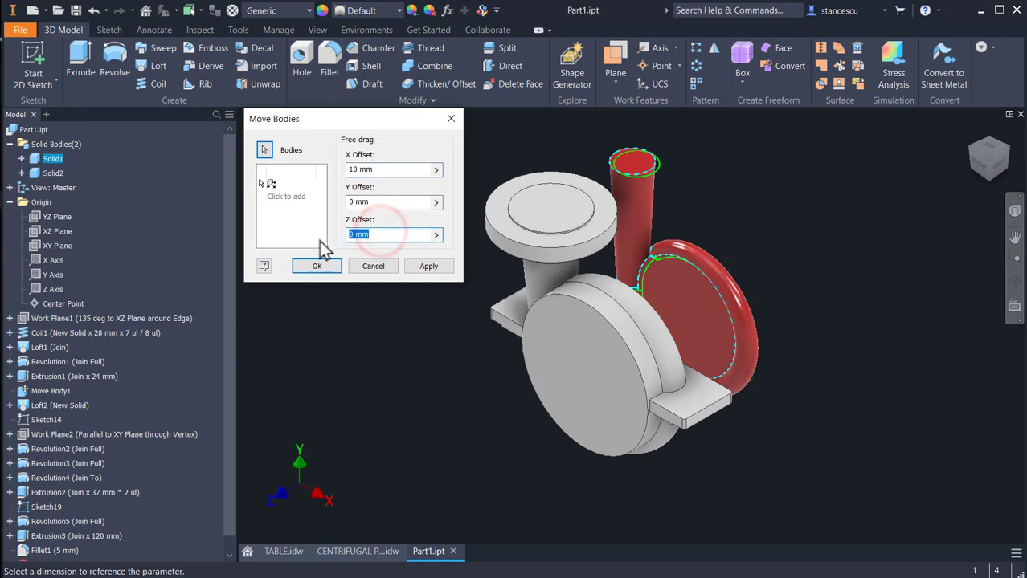
{"action": "type", "text": "200"}
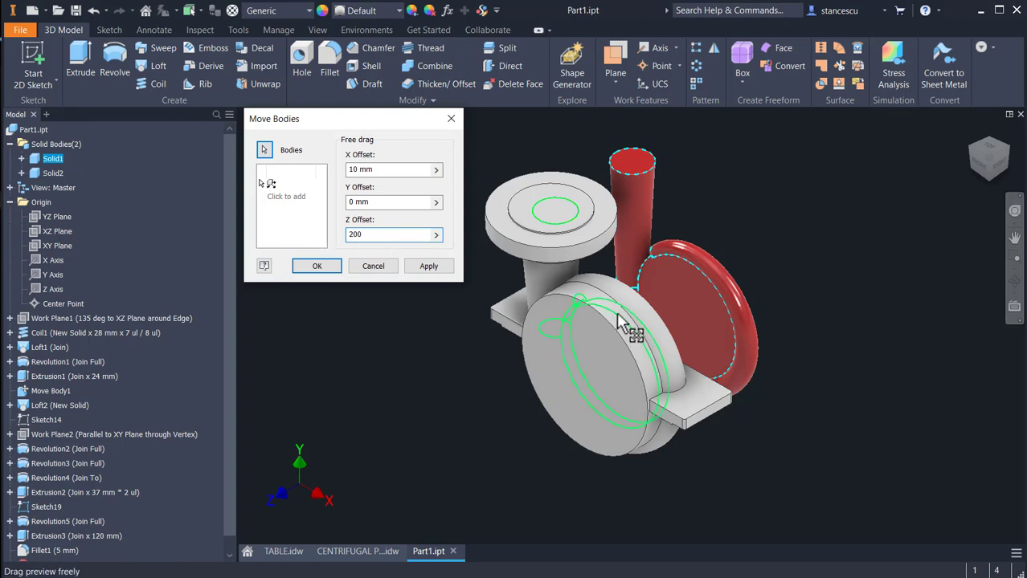
{"action": "left_click", "coordinate": [381, 169]}
{"action": "type", "text": "0"}
{"action": "left_click", "coordinate": [318, 268]}
{"action": "left_click", "coordinate": [317, 266]}
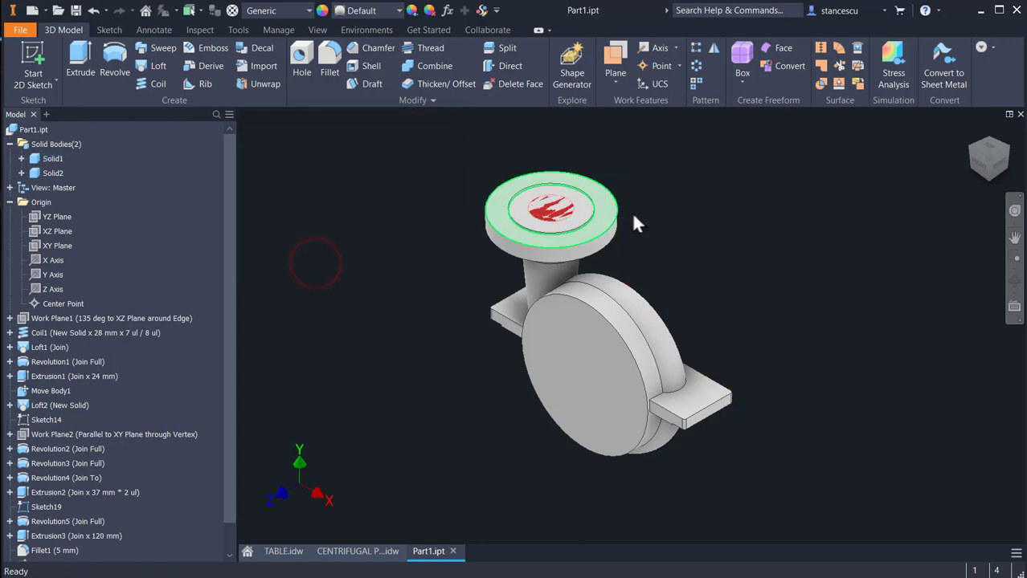
- Combine the bodies by cutting Solid1 from base body Solid2, and restore the home view
{"action": "left_click", "coordinate": [410, 65]}
{"action": "left_click", "coordinate": [498, 235]}
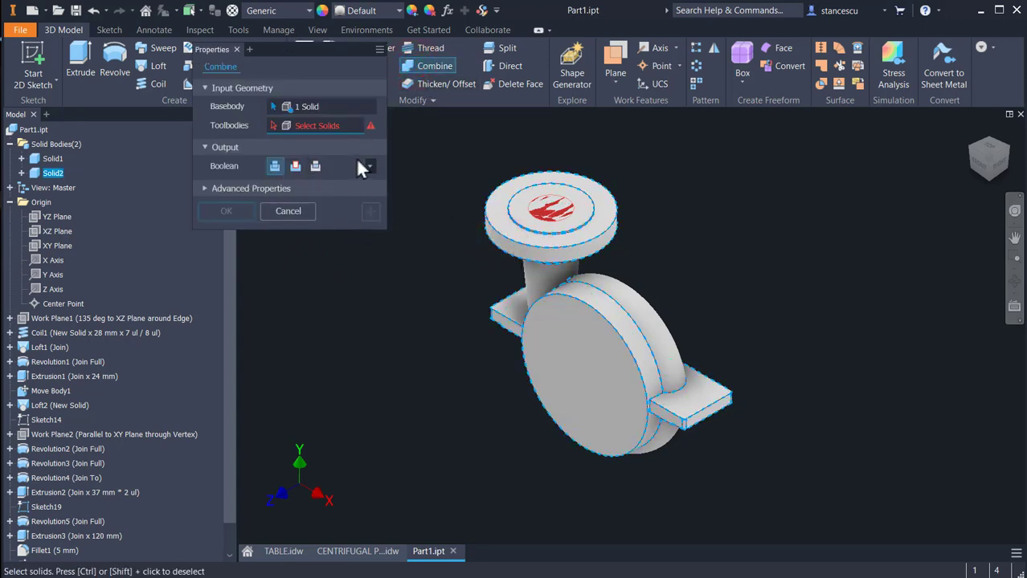
{"action": "left_click", "coordinate": [540, 211]}
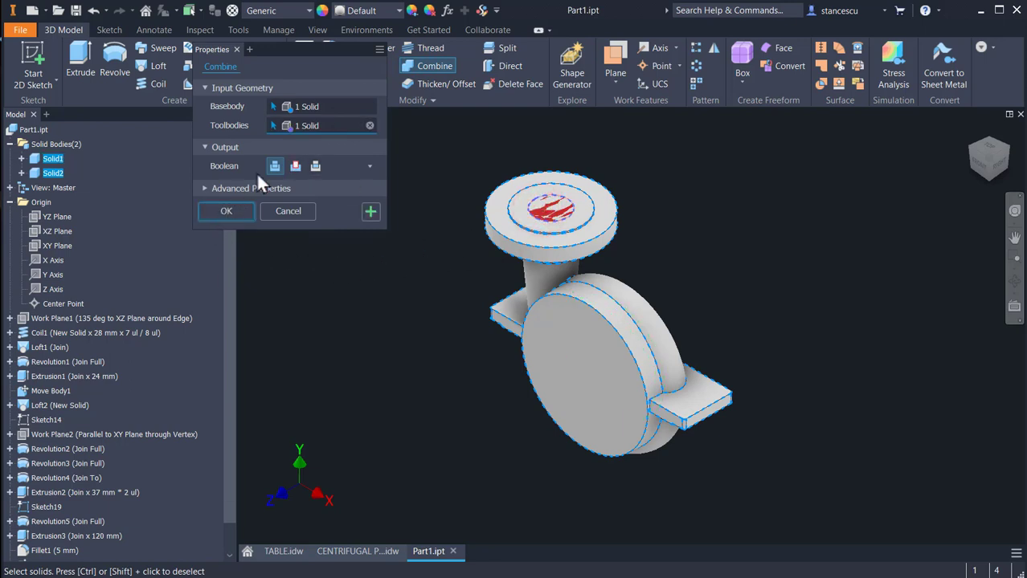
{"action": "left_click", "coordinate": [227, 210]}
{"action": "key", "text": "F6"}
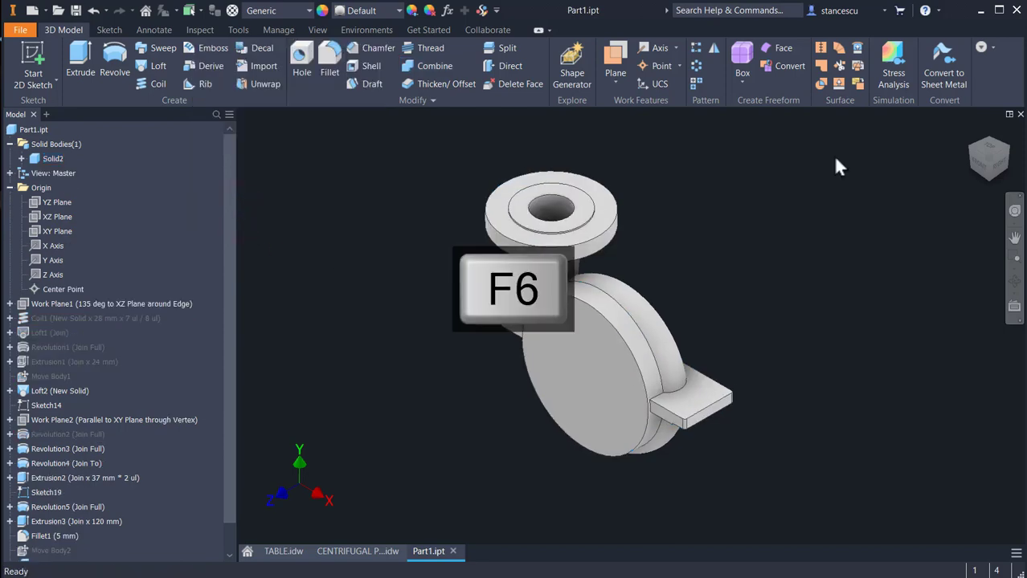
- Examine the suction nozzle and flange dimensions in section A-A of the centrifugal pump body drawing, and return to Part1.ipt
{"action": "left_click", "coordinate": [382, 551]}
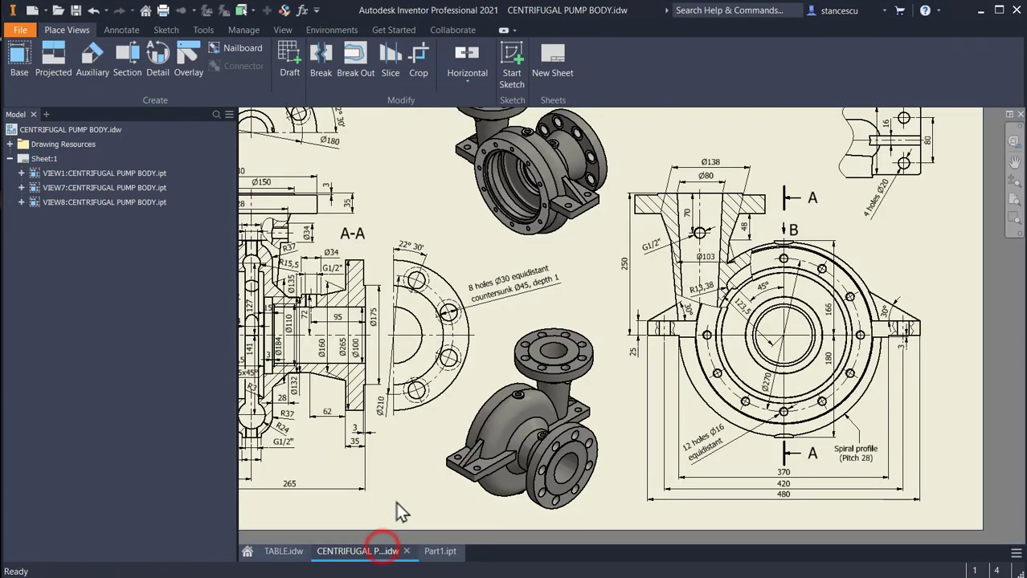
{"action": "mouse_move", "coordinate": [404, 450]}
{"action": "middle_mouse_down"}
{"action": "mouse_move", "coordinate": [546, 466]}
{"action": "mouse_move", "coordinate": [554, 418]}
{"action": "middle_mouse_up"}
{"action": "scroll", "coordinate": [641, 445], "scroll_direction": "up", "scroll_amount": 5}
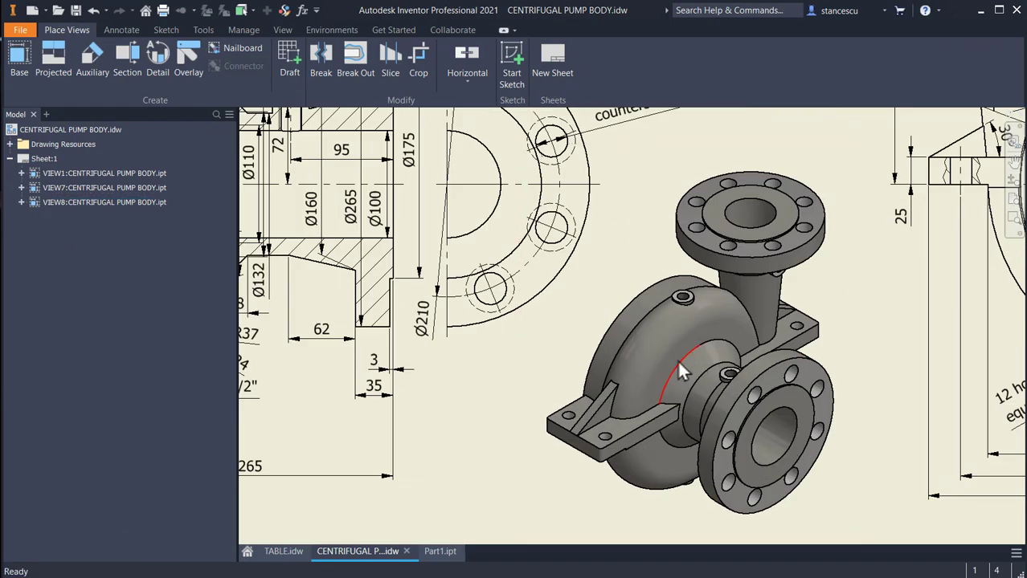
{"action": "mouse_move", "coordinate": [498, 376]}
{"action": "middle_mouse_down"}
{"action": "mouse_move", "coordinate": [591, 422]}
{"action": "mouse_move", "coordinate": [631, 472]}
{"action": "mouse_move", "coordinate": [765, 499]}
{"action": "middle_mouse_up"}
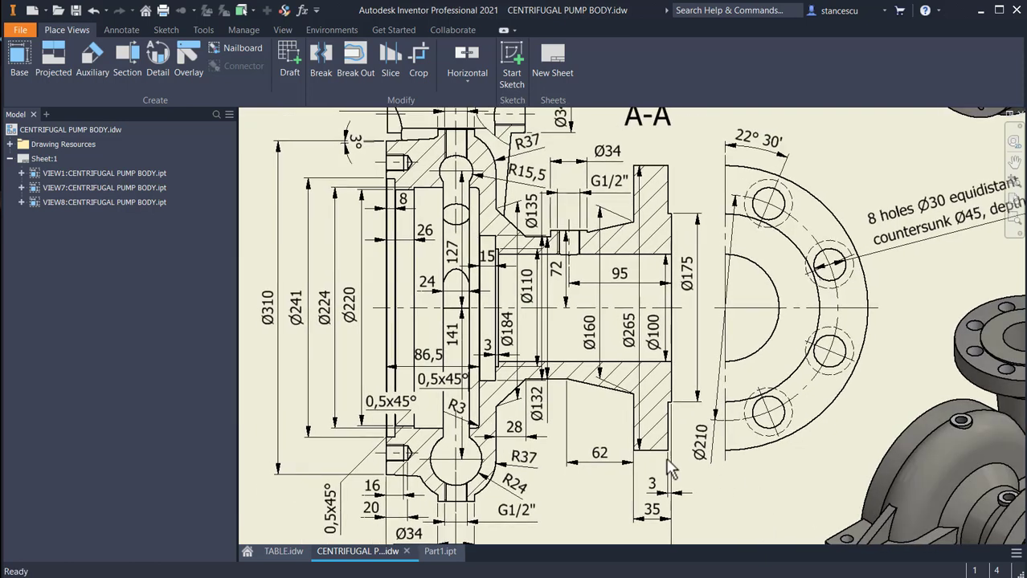
{"action": "left_click", "coordinate": [442, 554]}
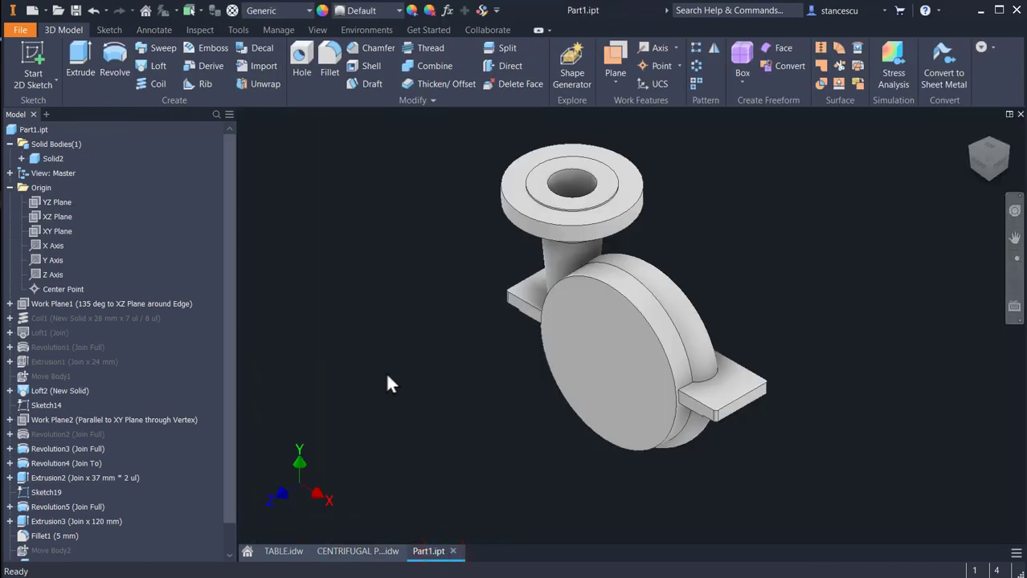
- Start a sketch on the YZ Plane and slice the model graphics at the sketch plane
{"action": "left_click", "coordinate": [44, 206]}
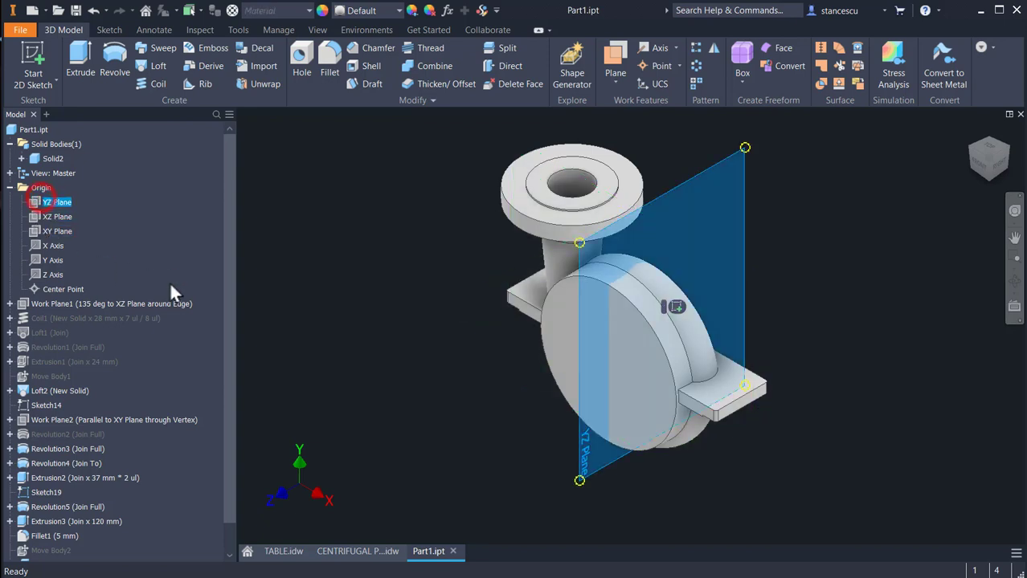
{"action": "left_click", "coordinate": [675, 307]}
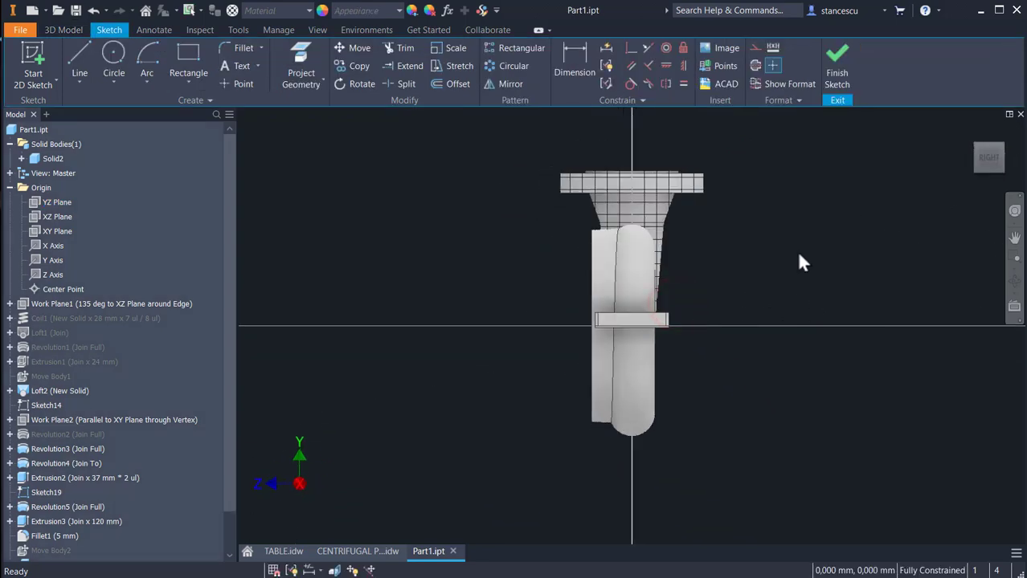
{"action": "left_click", "coordinate": [766, 191]}
{"action": "key", "text": "F7"}
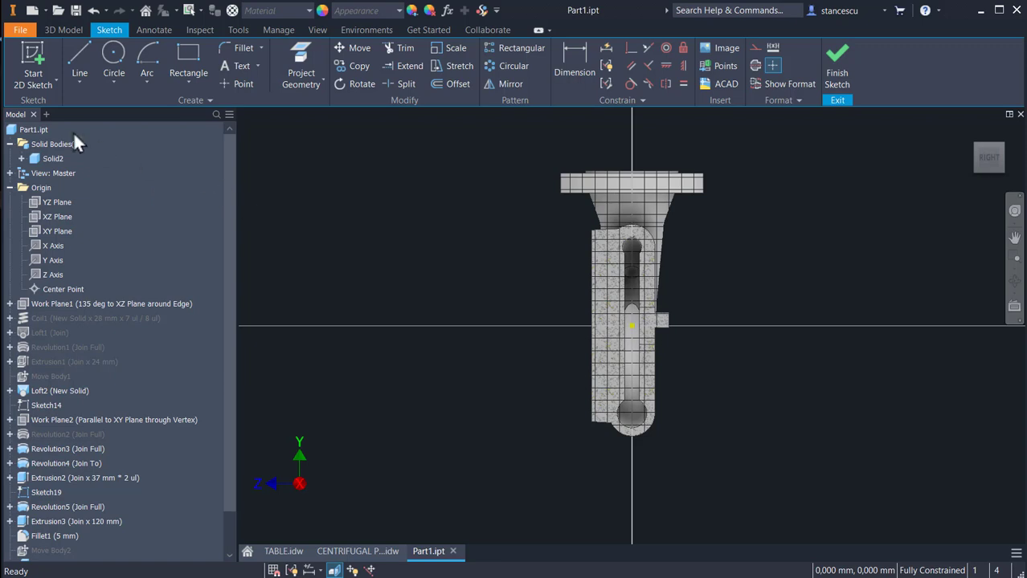
- Sketch an open nozzle half-profile with a roughly 237 mm axis line from the origin, an end flange, a straight neck and sloped shoulders
{"action": "left_click", "coordinate": [78, 63]}
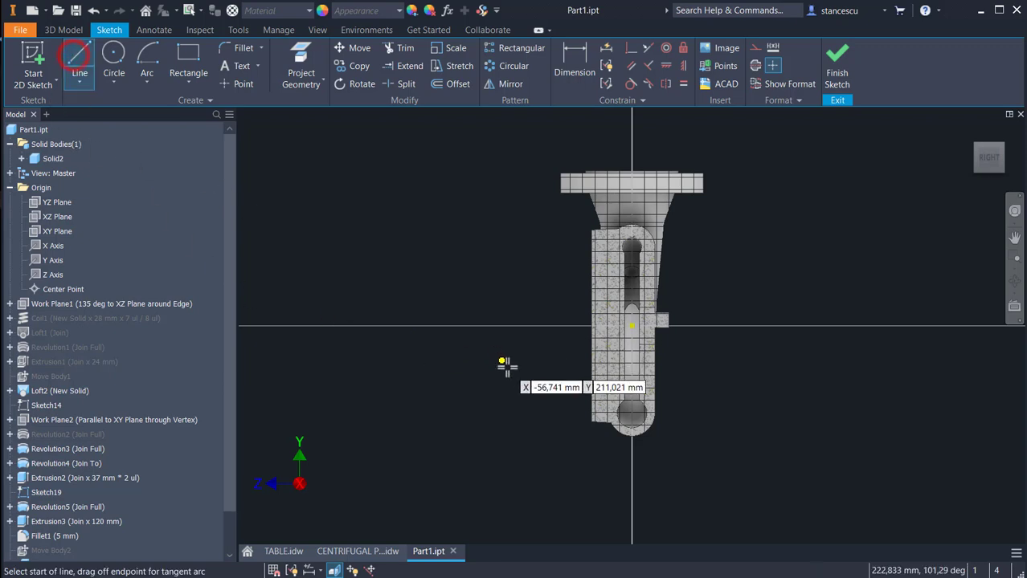
{"action": "scroll", "coordinate": [602, 344], "scroll_direction": "down", "scroll_amount": 3}
{"action": "middle_click_drag", "start_coordinate": [603, 344], "coordinate": [426, 393]}
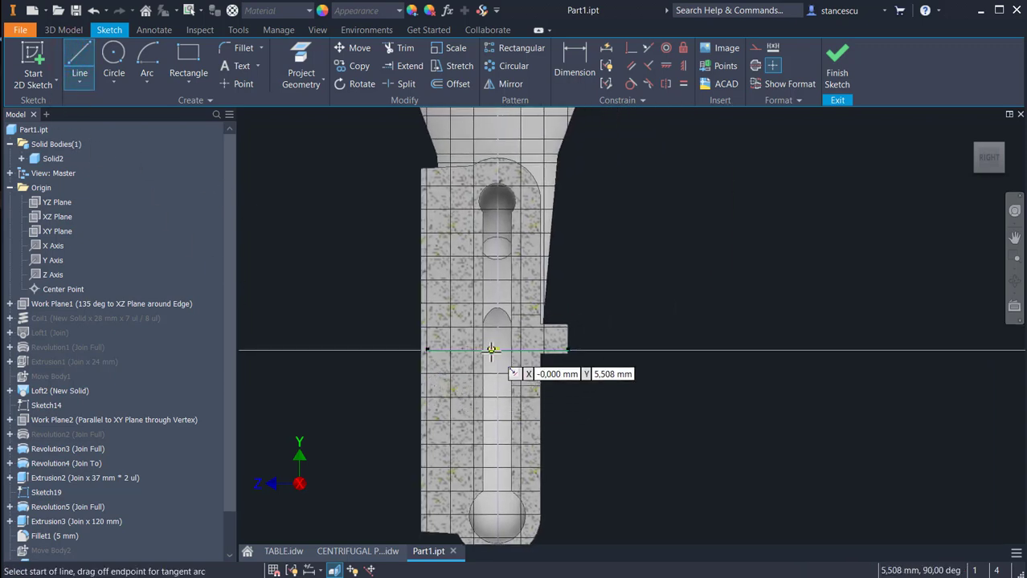
{"action": "left_click", "coordinate": [498, 349]}
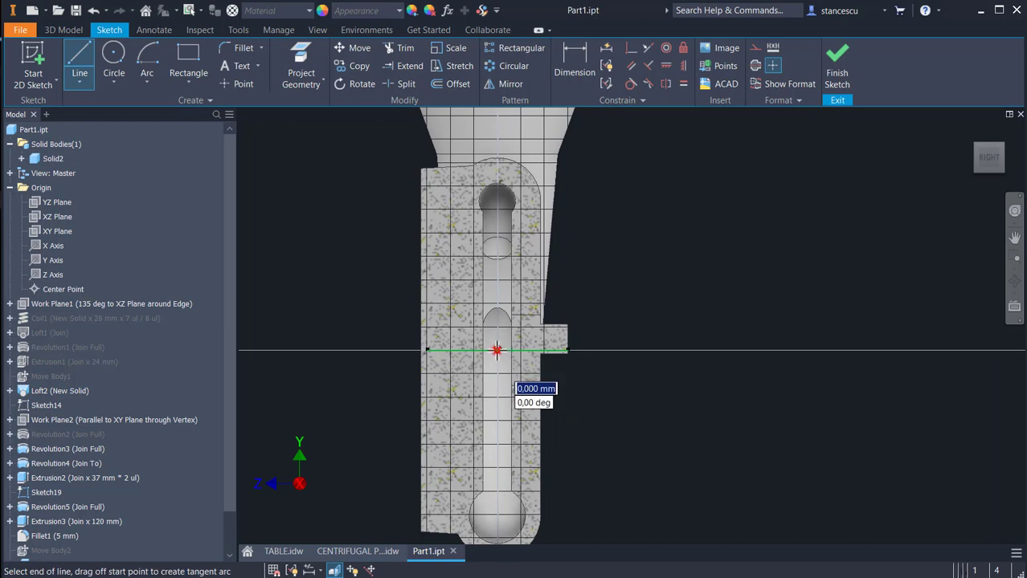
{"action": "left_click", "coordinate": [776, 351]}
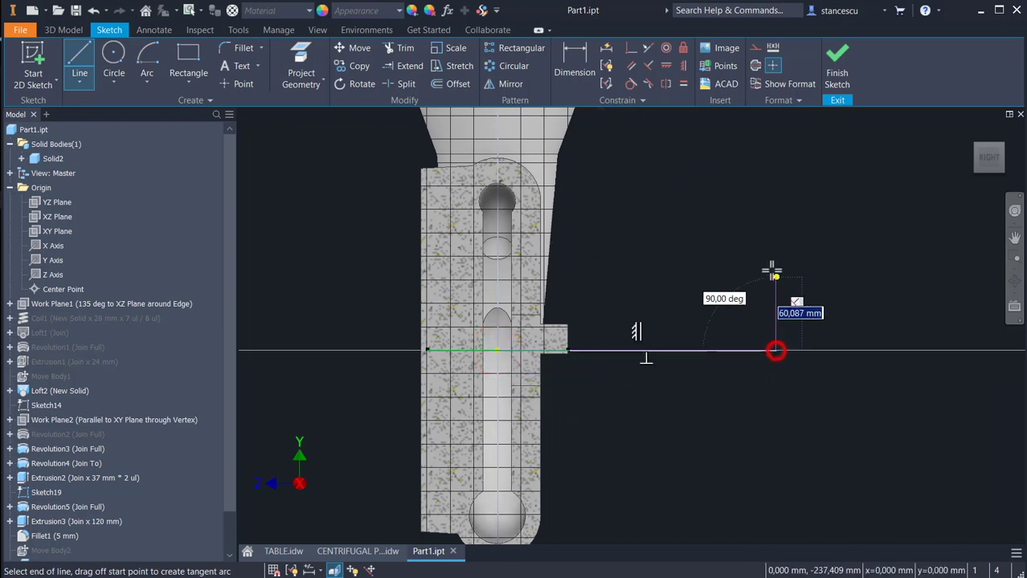
{"action": "left_click", "coordinate": [777, 217]}
{"action": "left_click", "coordinate": [748, 217]}
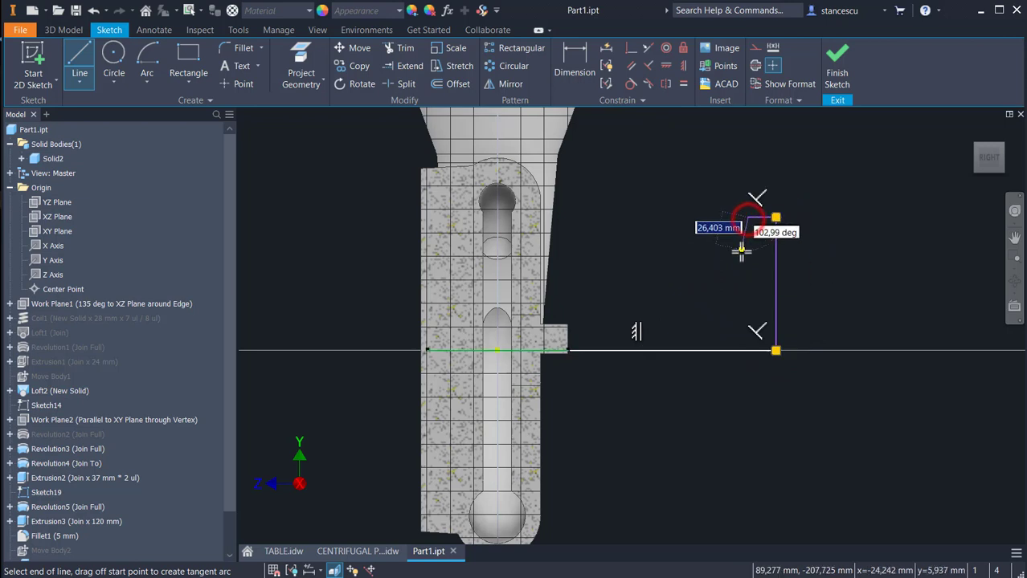
{"action": "left_click", "coordinate": [747, 241]}
{"action": "left_click", "coordinate": [709, 268]}
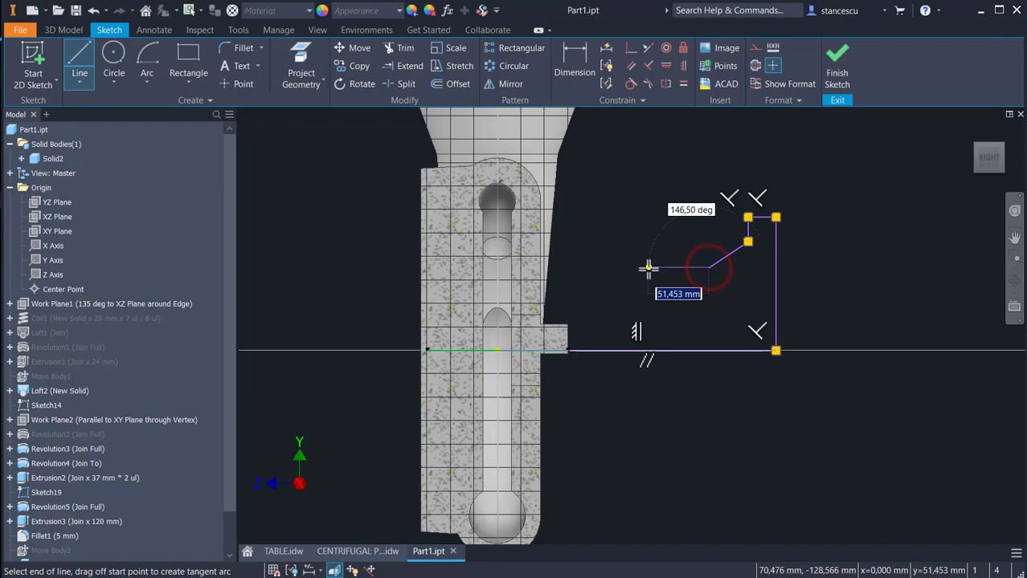
{"action": "left_click", "coordinate": [648, 269]}
{"action": "left_click", "coordinate": [584, 233]}
{"action": "key", "text": "Escape"}
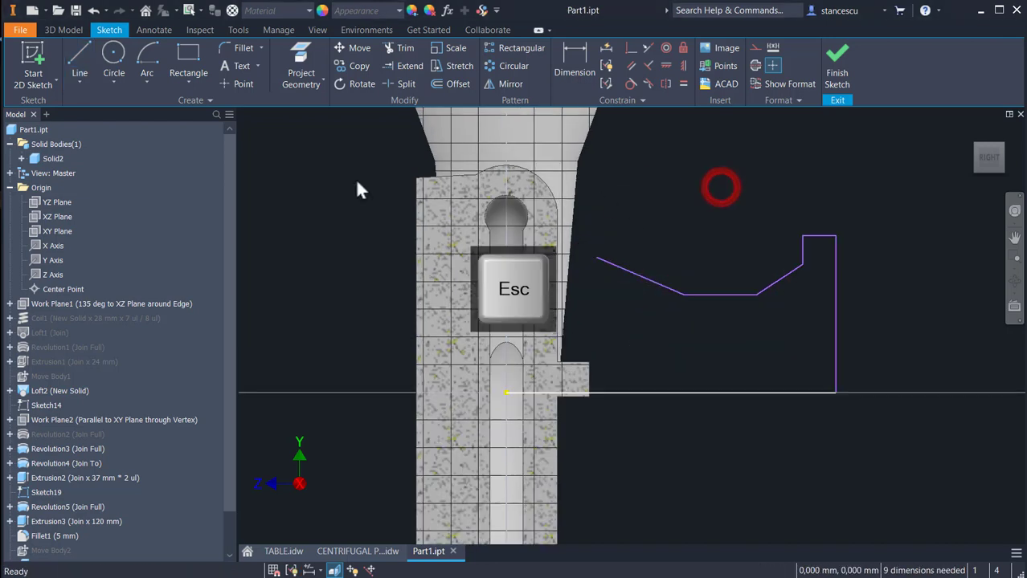
- Project the volute's back wall edge into the sketch and align the profile's open end with that edge
{"action": "left_click", "coordinate": [299, 60]}
{"action": "left_click", "coordinate": [558, 322]}
{"action": "key", "text": "Escape"}
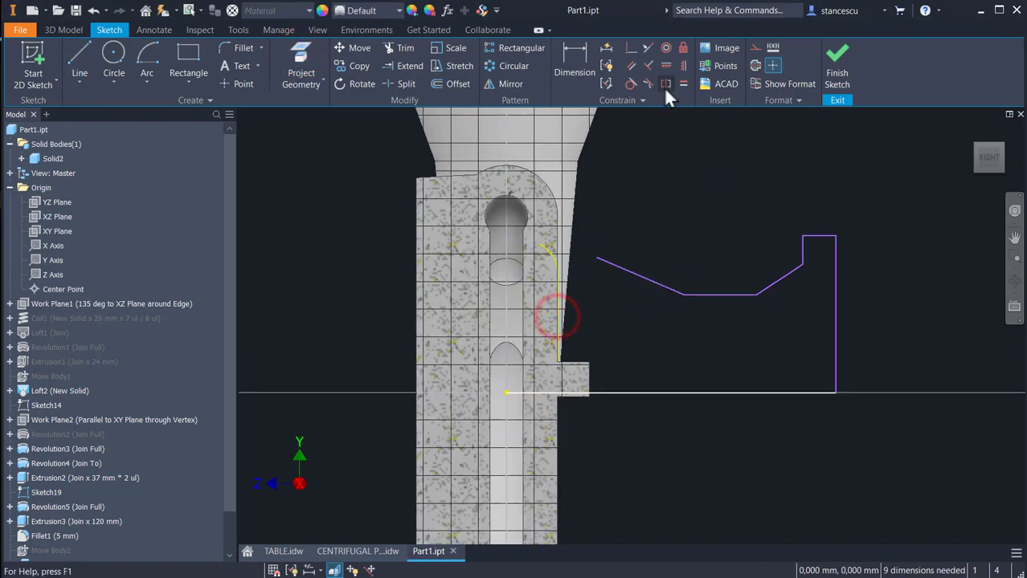
{"action": "left_click", "coordinate": [666, 65]}
{"action": "left_click", "coordinate": [596, 259]}
{"action": "left_click", "coordinate": [557, 362]}
{"action": "key", "text": "Escape"}
- Convert the profile's horizontal axis line to a centerline
{"action": "left_click", "coordinate": [702, 356]}
{"action": "left_click", "coordinate": [756, 65]}
{"action": "left_click", "coordinate": [728, 163]}
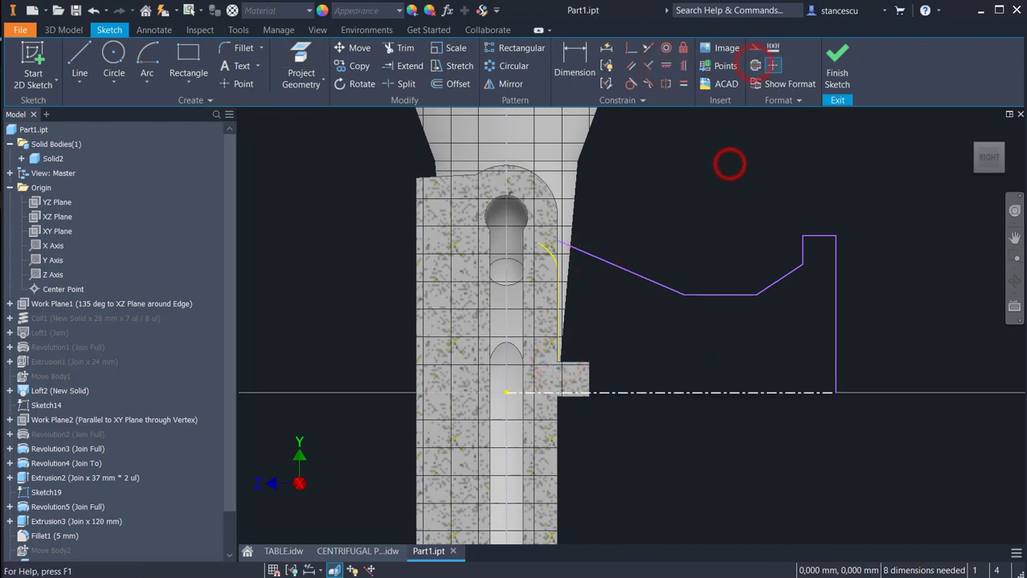
- Set the flange's outer diameter about the centerline to 265 mm
{"action": "key", "text": "d"}
{"action": "left_click", "coordinate": [776, 392]}
{"action": "left_click", "coordinate": [818, 235]}
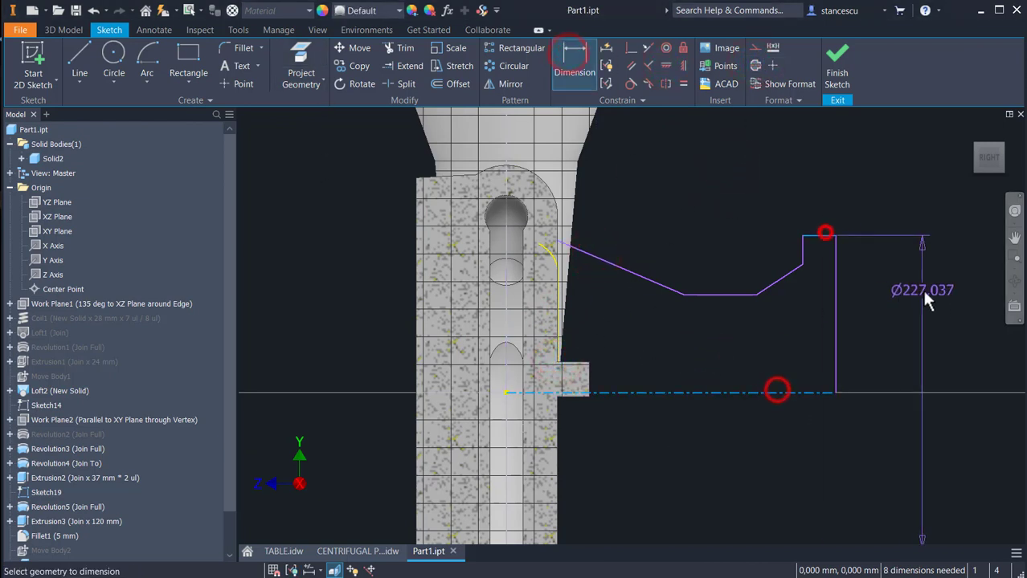
{"action": "left_click", "coordinate": [922, 289]}
{"action": "type", "text": "265"}
{"action": "key", "text": "Return"}
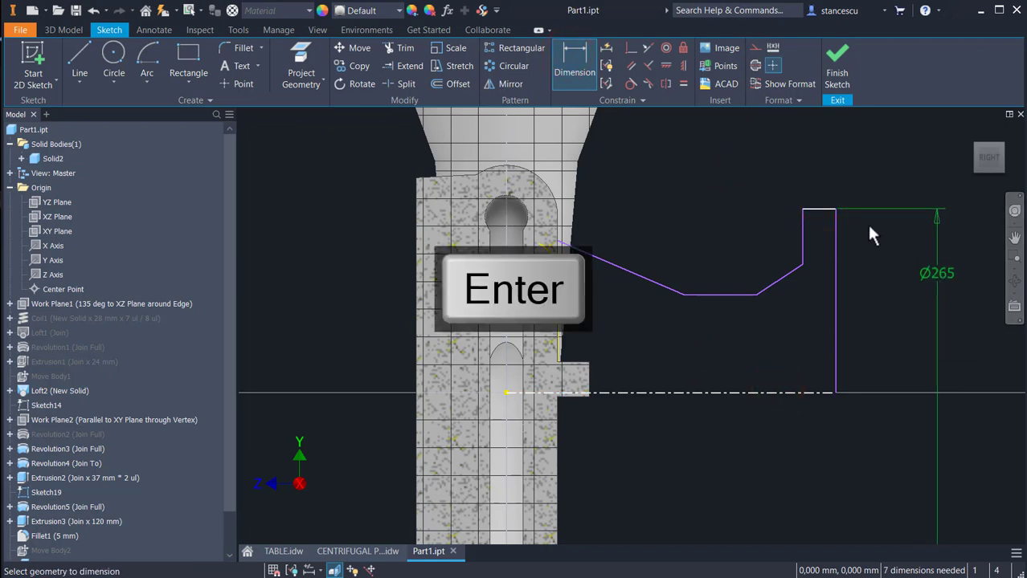
- Add the raised-face outline to the flange's outer face with two lines and trim away the old face line inside it
{"action": "key", "text": "l"}
{"action": "left_click", "coordinate": [836, 255]}
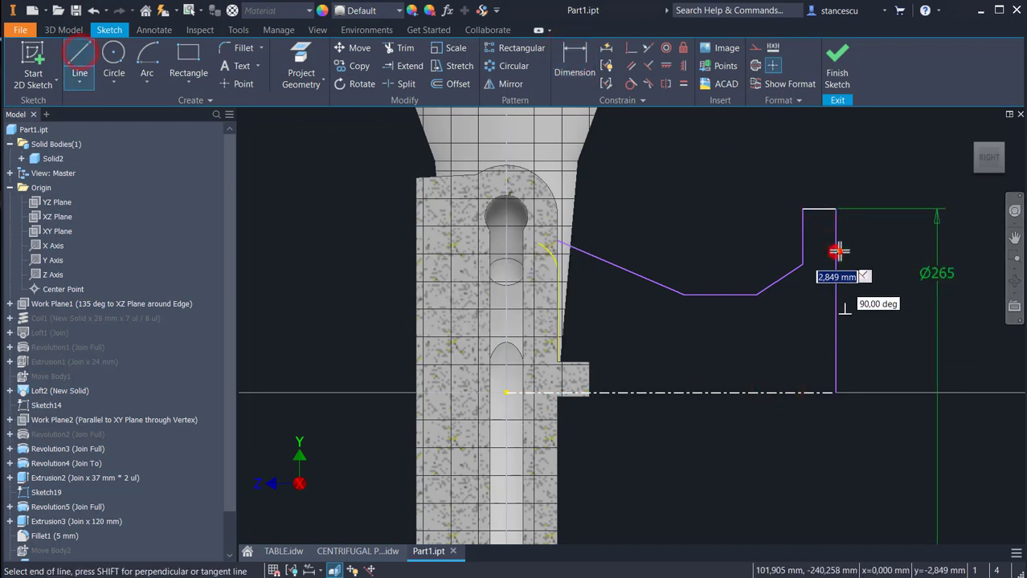
{"action": "left_click", "coordinate": [839, 392]}
{"action": "key", "text": "Escape"}
{"action": "left_click", "coordinate": [405, 48]}
{"action": "left_click", "coordinate": [832, 281]}
{"action": "left_click", "coordinate": [820, 392]}
- Dimension the raised face's diameter about the centerline as 175 mm
{"action": "key", "text": "d"}
{"action": "left_click", "coordinate": [840, 249]}
{"action": "left_click", "coordinate": [820, 392]}
{"action": "left_click", "coordinate": [886, 351]}
{"action": "type", "text": "175"}
{"action": "key", "text": "Return"}
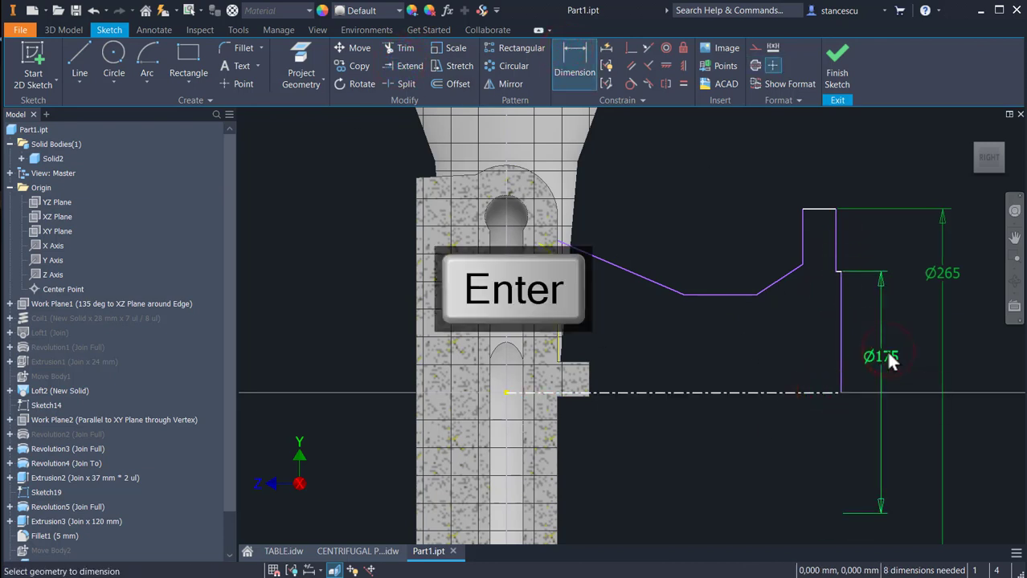
- Set the overall flange thickness to 35 mm and the raised face's height to 3 mm
{"action": "left_click", "coordinate": [819, 211]}
{"action": "left_click", "coordinate": [829, 159]}
{"action": "type", "text": "35"}
{"action": "key", "text": "Return"}
{"action": "left_click", "coordinate": [850, 271]}
{"action": "left_click", "coordinate": [858, 241]}
{"action": "type", "text": "3"}
{"action": "key", "text": "Return"}
- Set the axial length of the taper beside the flange to 65 mm and the slope beside the volute to 28 mm
{"action": "left_click", "coordinate": [784, 278]}
{"action": "left_click", "coordinate": [788, 175]}
{"action": "type", "text": "65"}
{"action": "key", "text": "Return"}
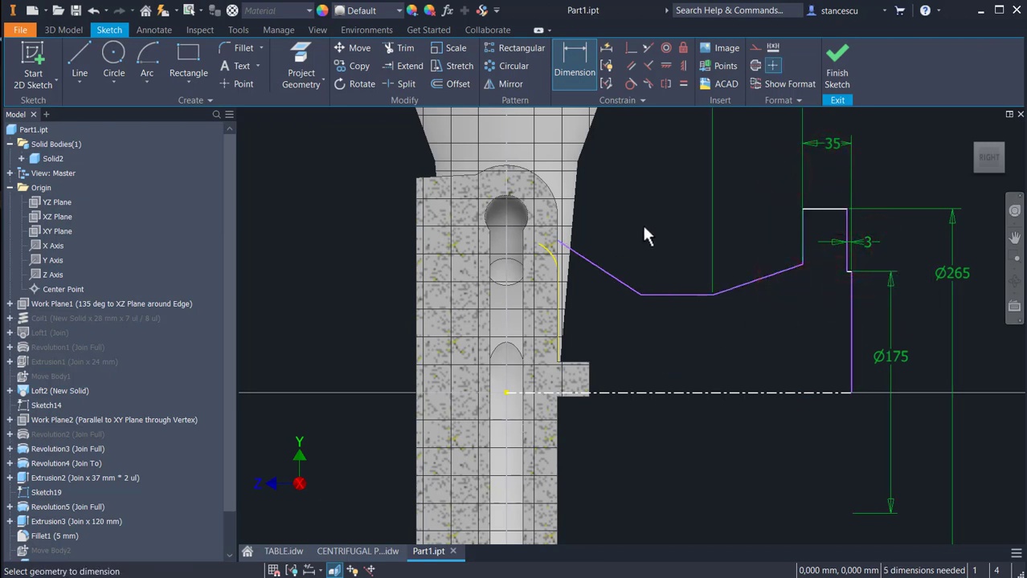
{"action": "left_click", "coordinate": [607, 271]}
{"action": "left_click", "coordinate": [606, 215]}
{"action": "type", "text": "28"}
{"action": "key", "text": "Return"}
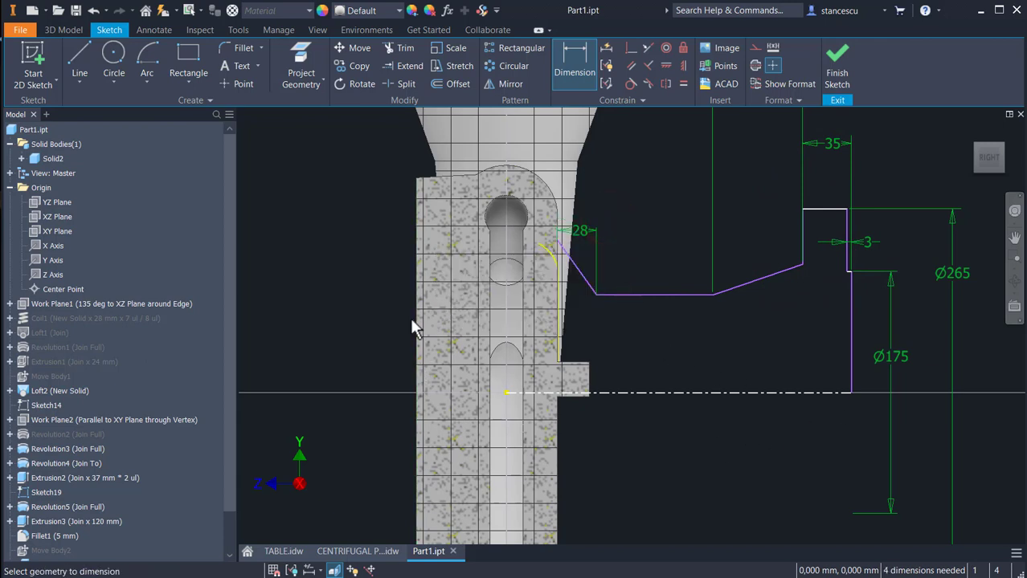
- Set the distance from the volute body's front face to the flange's end face to 265 mm
{"action": "left_click", "coordinate": [415, 344]}
{"action": "left_click", "coordinate": [653, 453]}
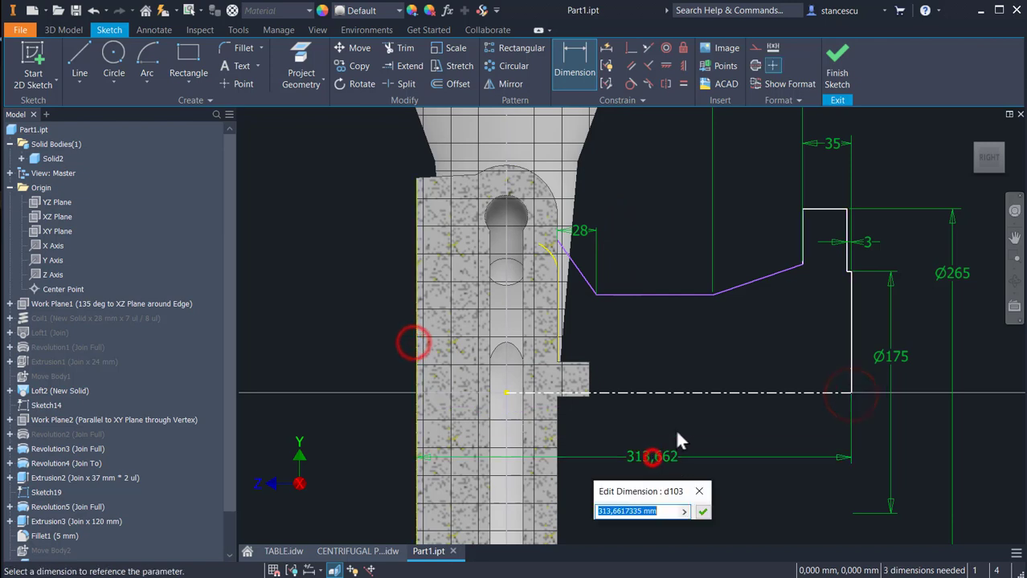
{"action": "type", "text": "265"}
{"action": "key", "text": "Return"}
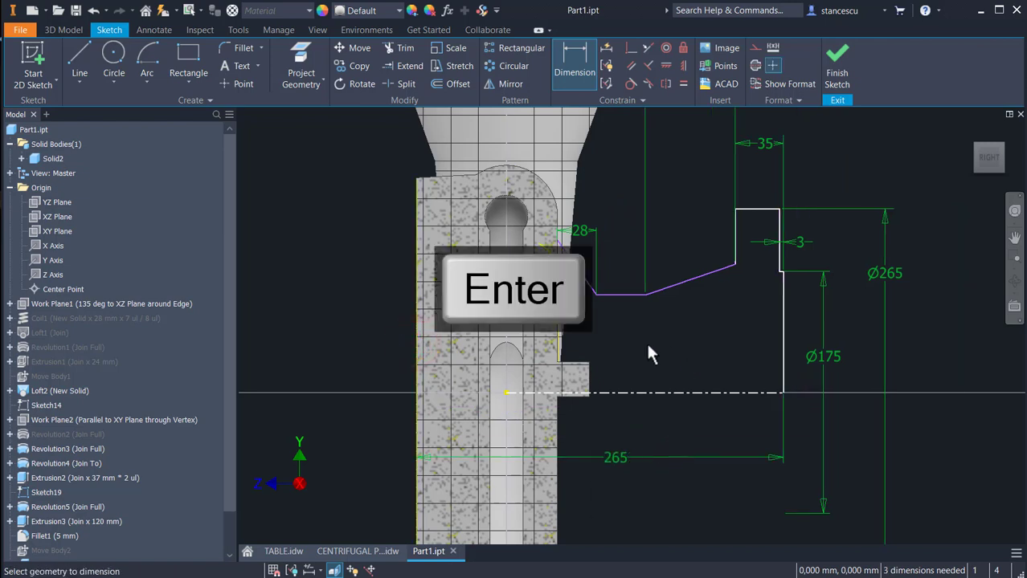
- Set the neck diameter where the taper meets the flange to 160 mm
{"action": "left_click", "coordinate": [734, 265]}
{"action": "left_click", "coordinate": [735, 393]}
{"action": "left_click", "coordinate": [751, 355]}
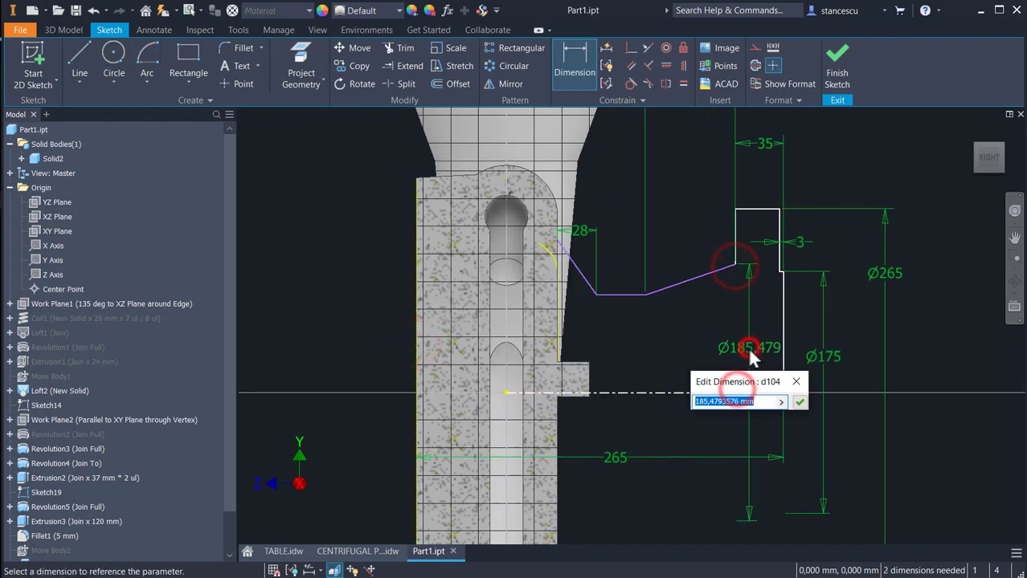
{"action": "type", "text": "160"}
{"action": "key", "text": "Return"}
- Dimension the diameter of the straight neck section between the taper and the slope, and set it to 135 mm
{"action": "left_click", "coordinate": [631, 294]}
{"action": "left_click", "coordinate": [643, 393]}
{"action": "left_click", "coordinate": [675, 354]}
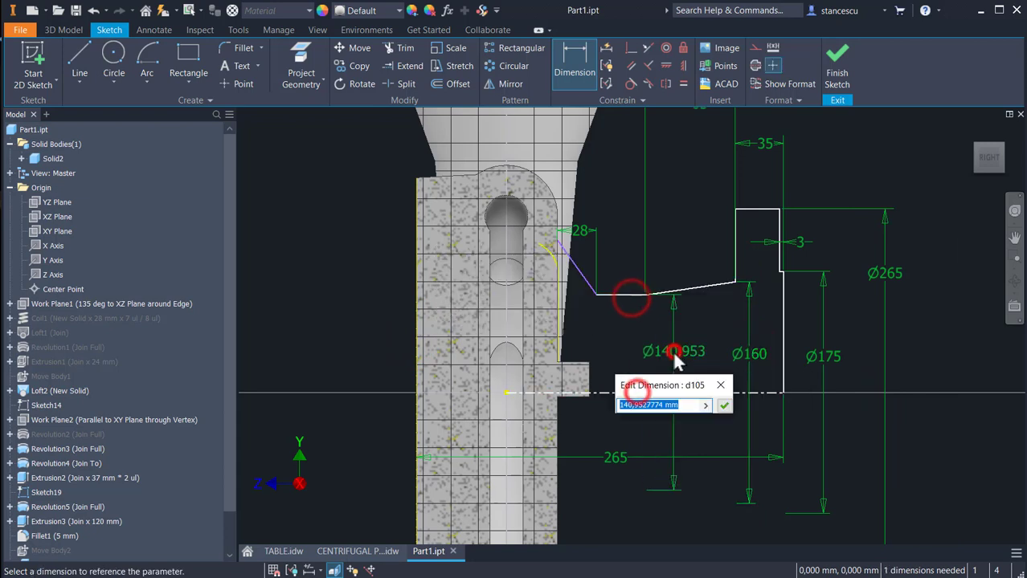
{"action": "type", "text": "135"}
{"action": "key", "text": "Return"}
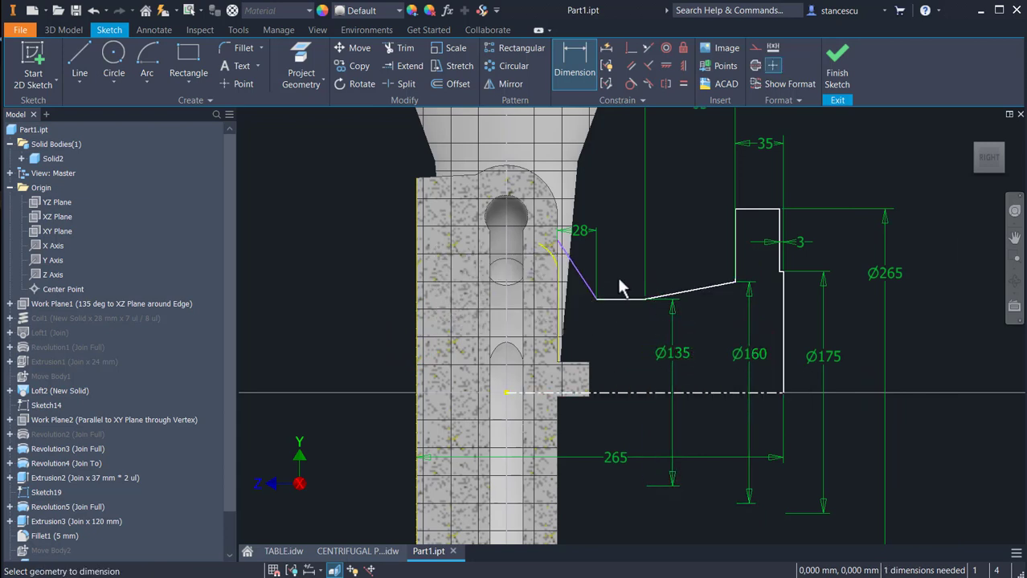
- Dimension the diameter where the slope meets the volute face about the centerline and set it to 184 mm
{"action": "left_click", "coordinate": [559, 240]}
{"action": "left_click", "coordinate": [612, 392]}
{"action": "left_click", "coordinate": [351, 327]}
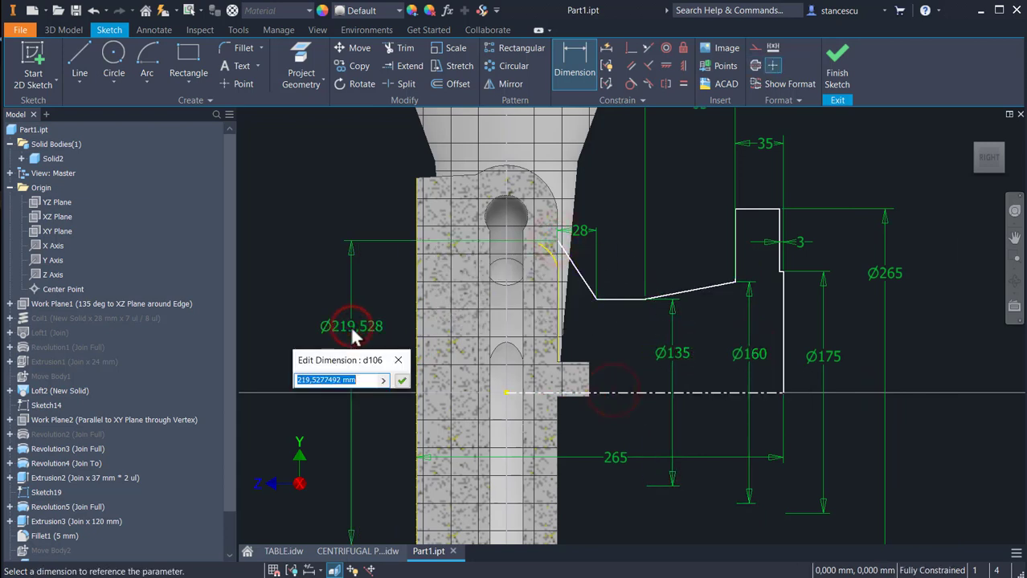
{"action": "type", "text": "184"}
{"action": "key", "text": "Return"}
- Close the nozzle profile with a vertical line along the volute face, from the slope's end to the centerline
{"action": "key", "text": "l"}
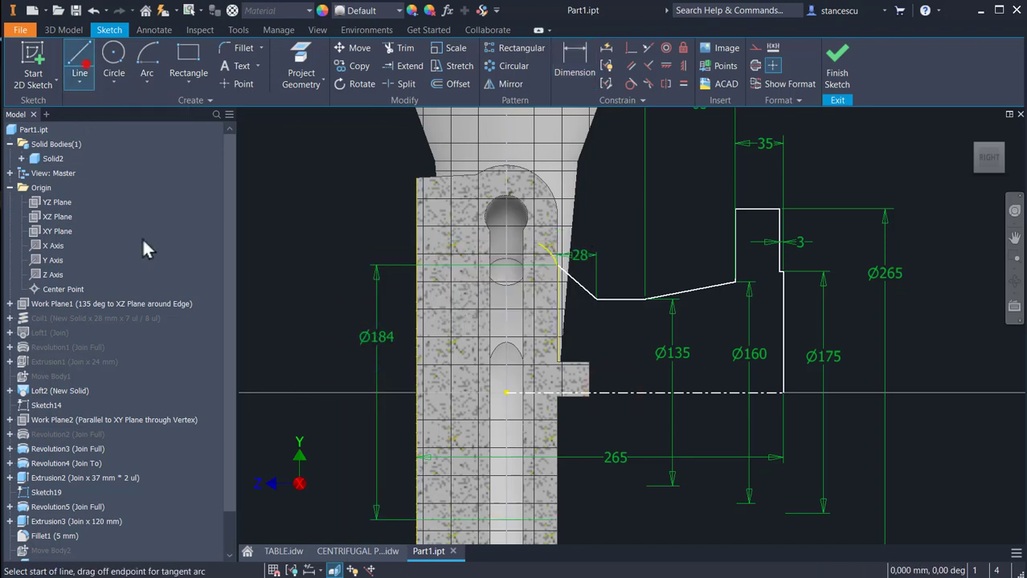
{"action": "left_click", "coordinate": [558, 265]}
{"action": "double_click", "coordinate": [557, 393]}
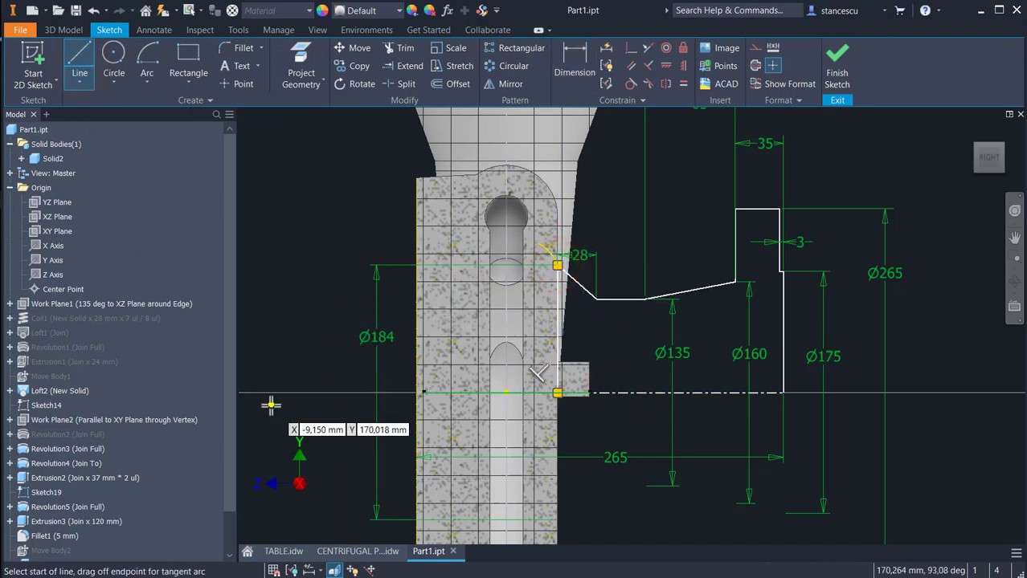
{"action": "key", "text": "Escape"}
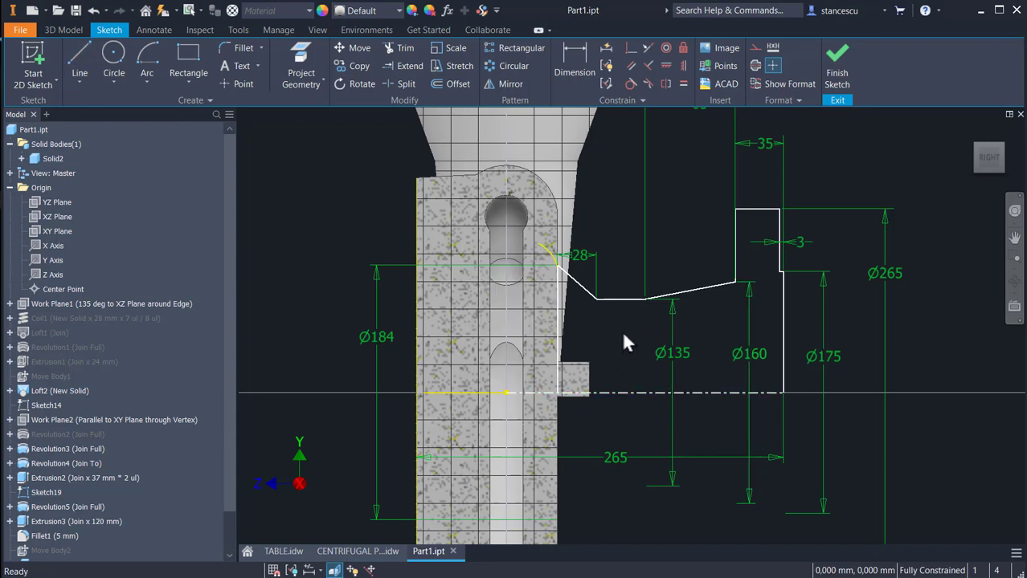
- Finish the sketch and revolve the nozzle and flange profile 360° about its centerline, joined to the pump body
{"action": "left_click", "coordinate": [836, 64]}
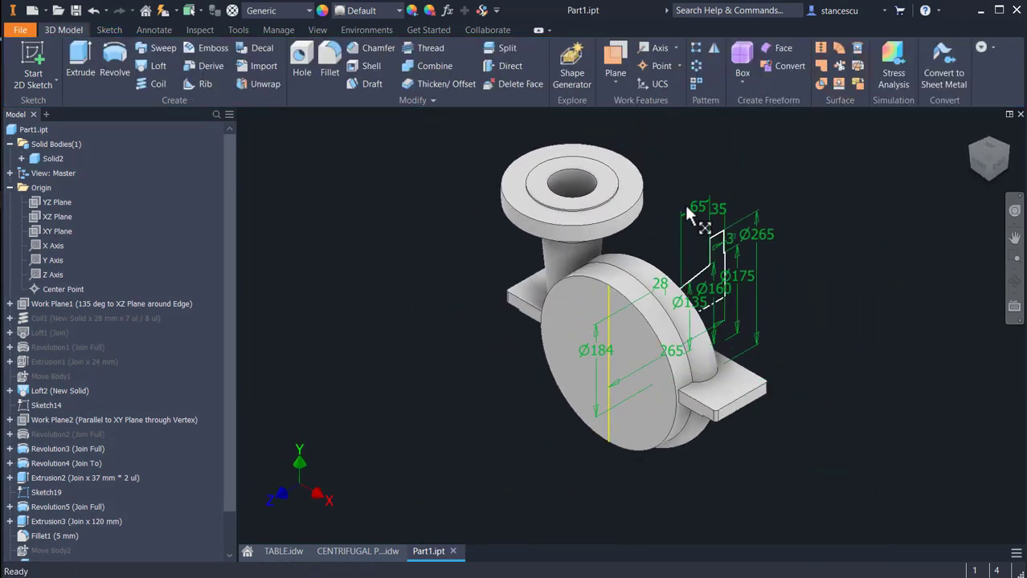
{"action": "left_click", "coordinate": [115, 61]}
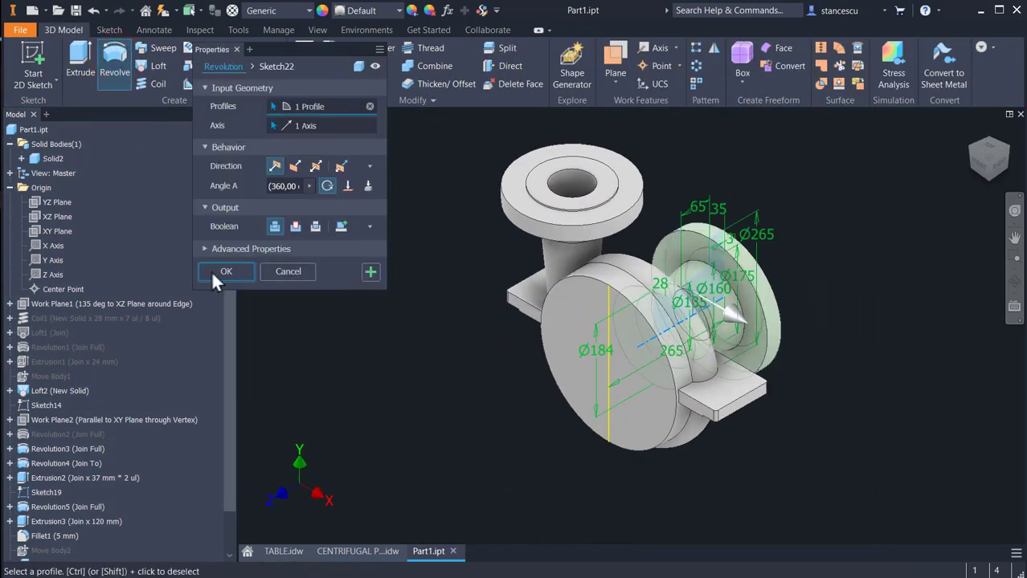
{"action": "left_click", "coordinate": [218, 270]}
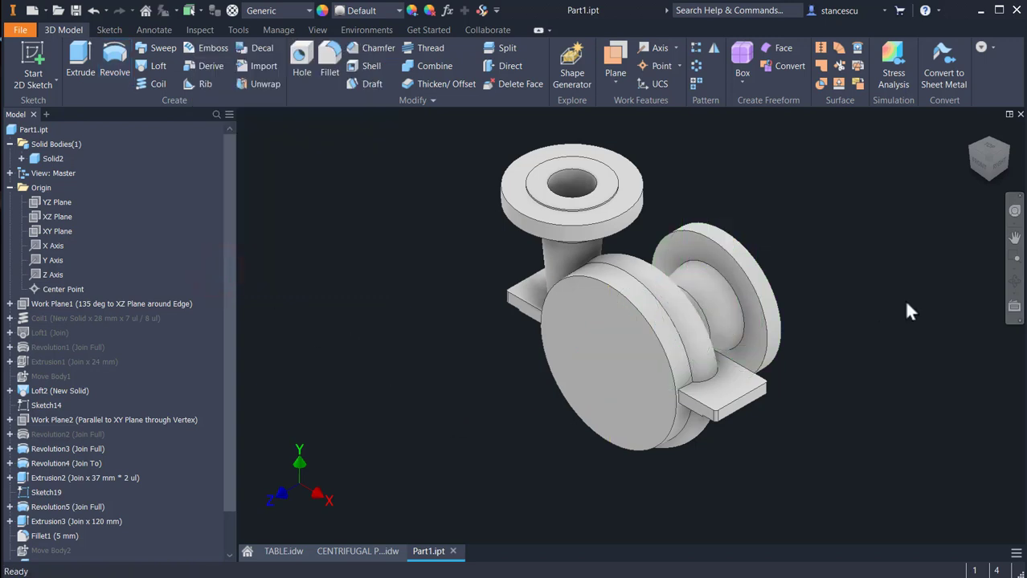
{"action": "key", "text": "F6"}
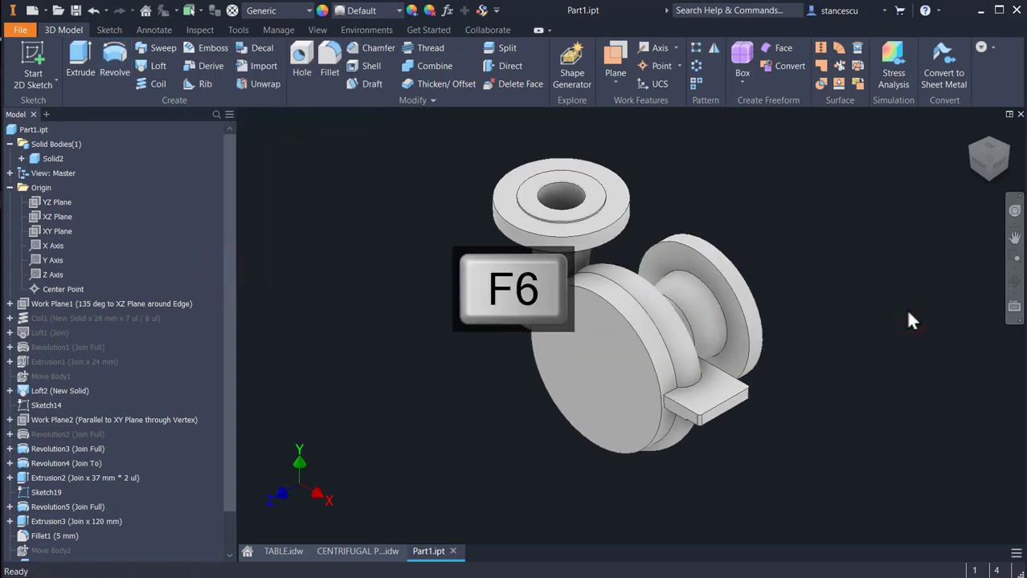
- Switch to the centrifugal pump body drawing and examine the inner bore diameters and depths in section A-A
{"action": "left_click", "coordinate": [362, 551]}
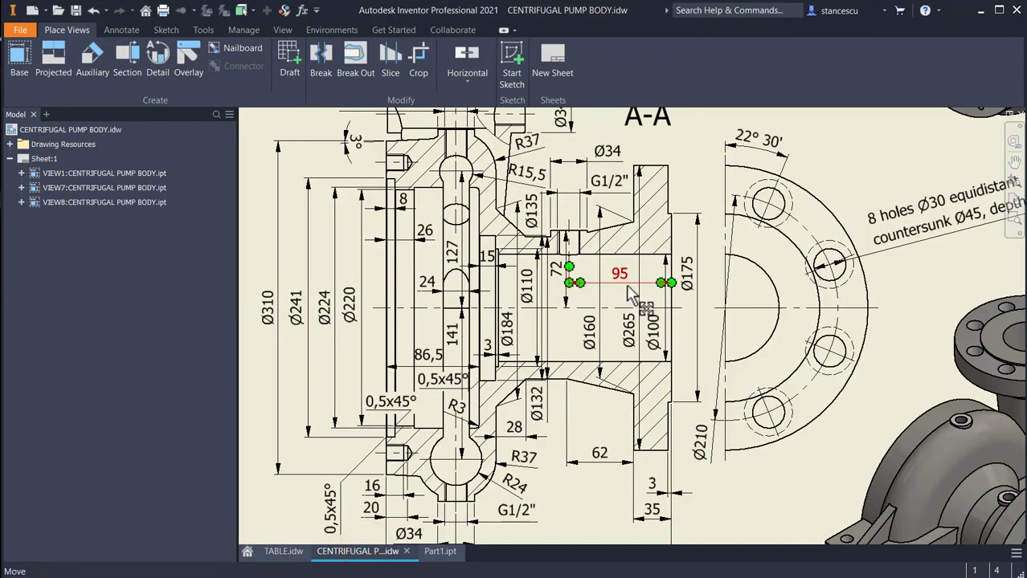
{"action": "scroll", "coordinate": [480, 277], "scroll_direction": "up", "scroll_amount": 3}
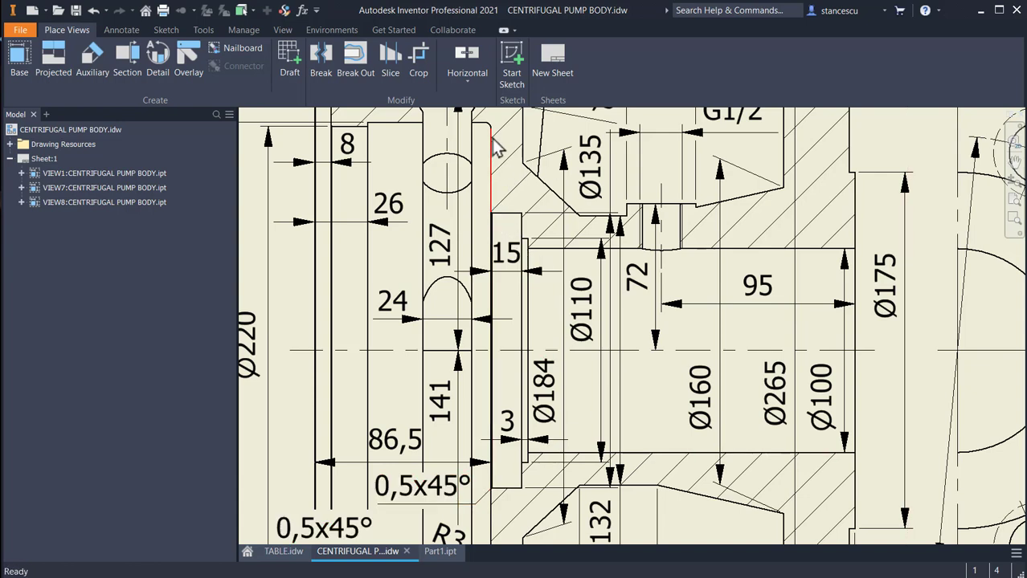
{"action": "middle_click_drag", "start_coordinate": [486, 348], "coordinate": [505, 228]}
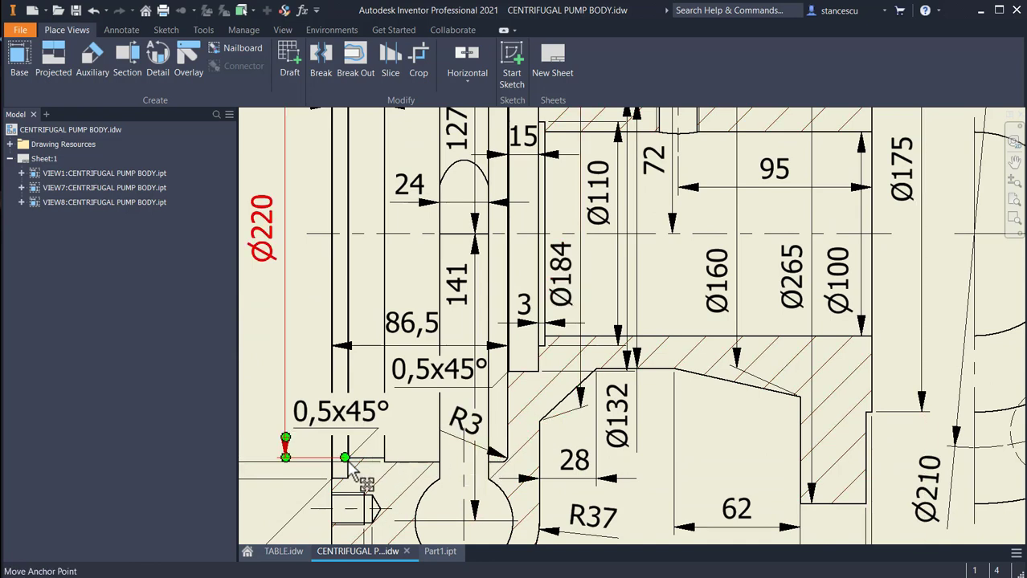
{"action": "left_click_drag", "start_coordinate": [349, 465], "coordinate": [327, 479]}
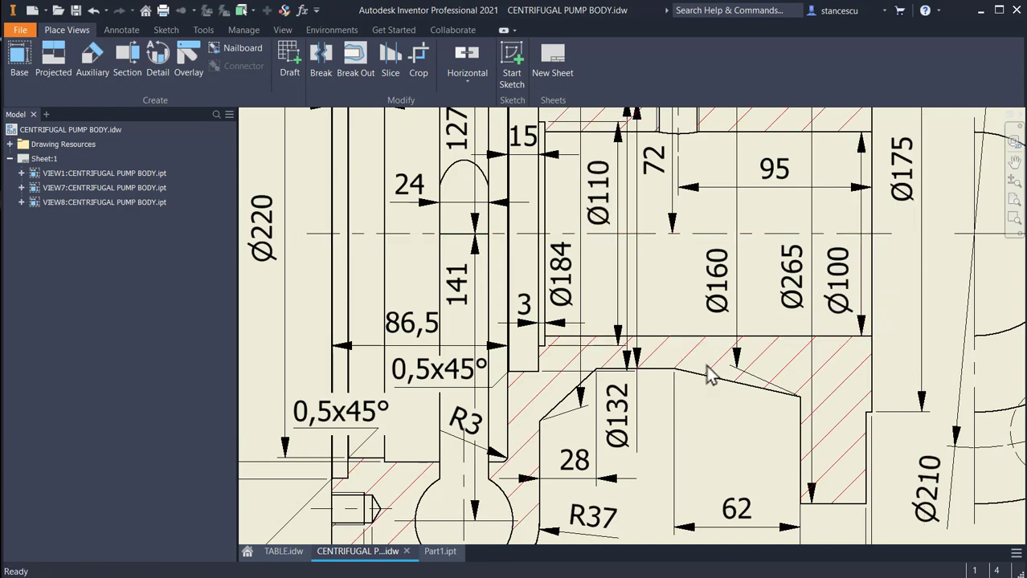
{"action": "scroll", "coordinate": [742, 486], "scroll_direction": "up", "scroll_amount": 3}
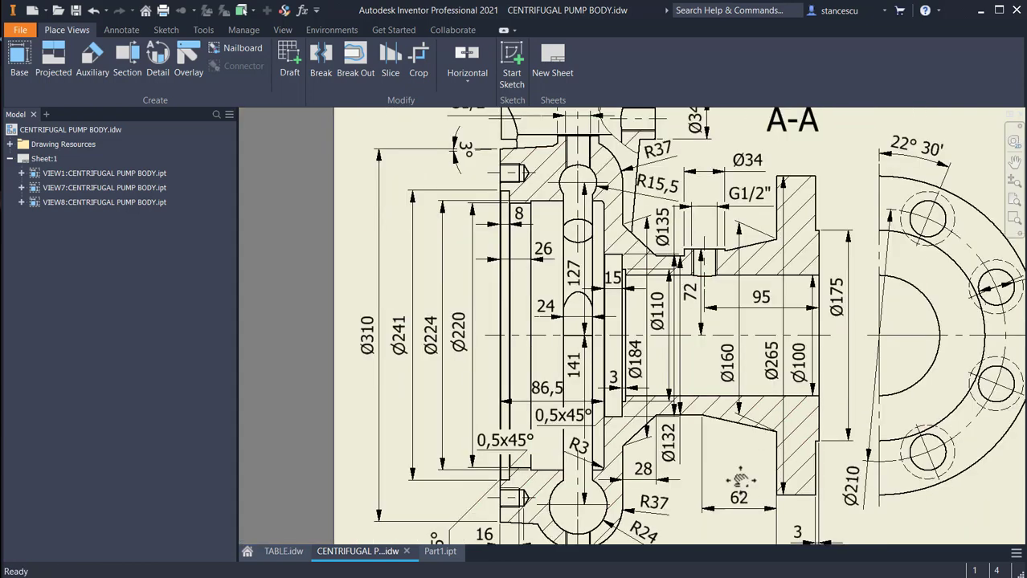
{"action": "middle_click_drag", "start_coordinate": [741, 492], "coordinate": [696, 490]}
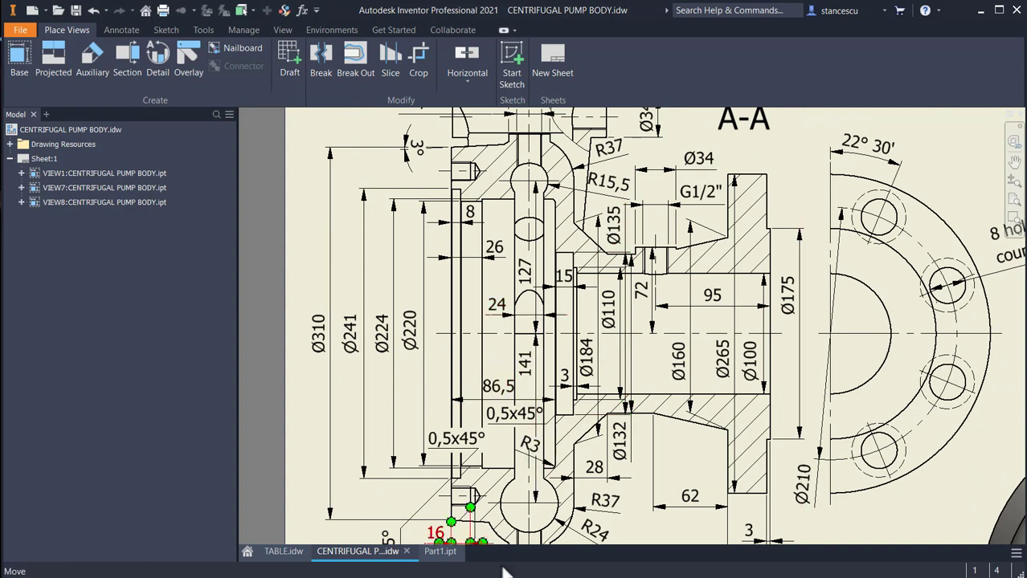
- Return to Part1.ipt and start a sketch on the YZ plane, with the graphics sliced at the sketch plane
{"action": "left_click", "coordinate": [445, 555]}
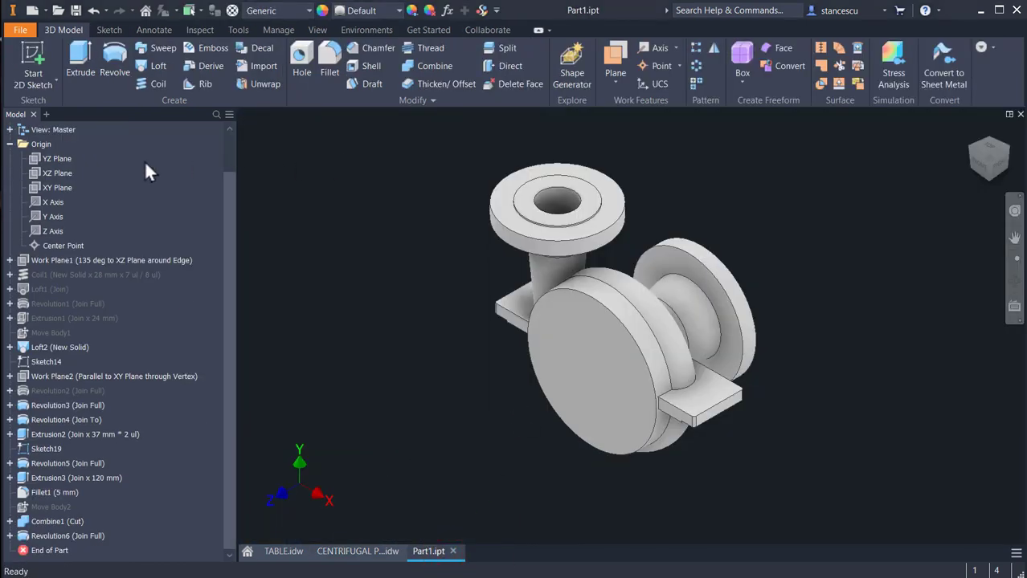
{"action": "left_click", "coordinate": [59, 158]}
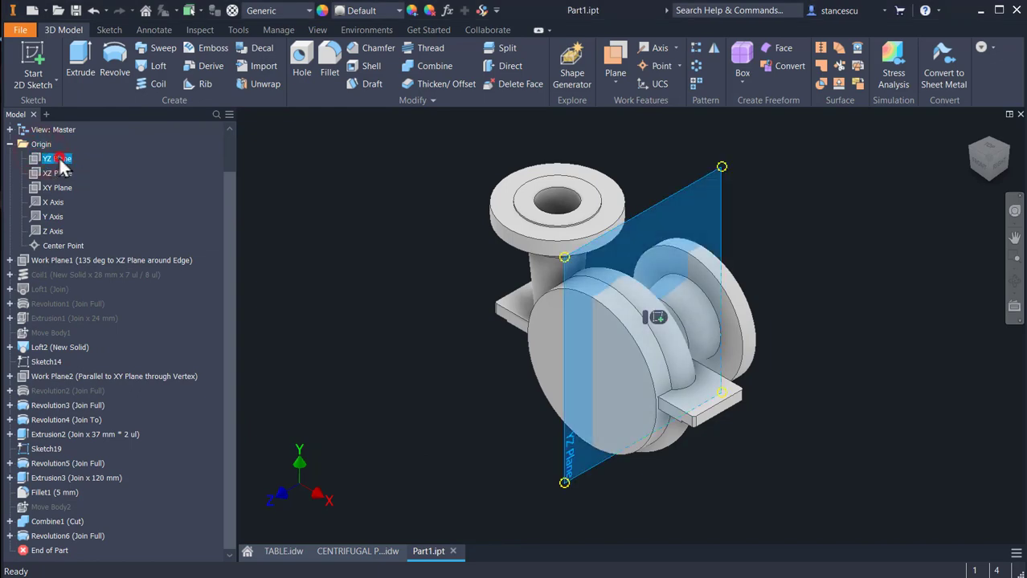
{"action": "left_click", "coordinate": [655, 321]}
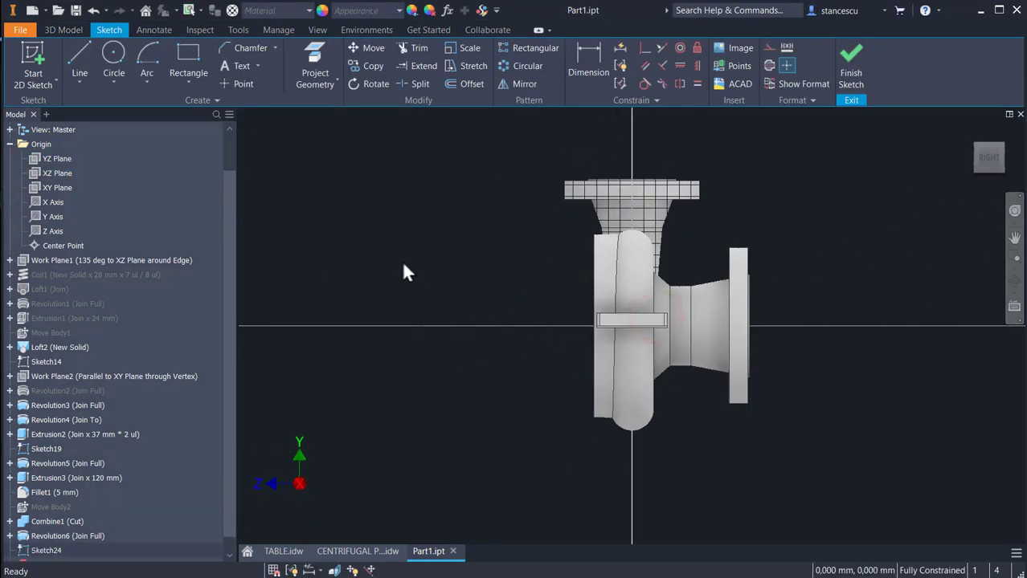
{"action": "key", "text": "F7"}
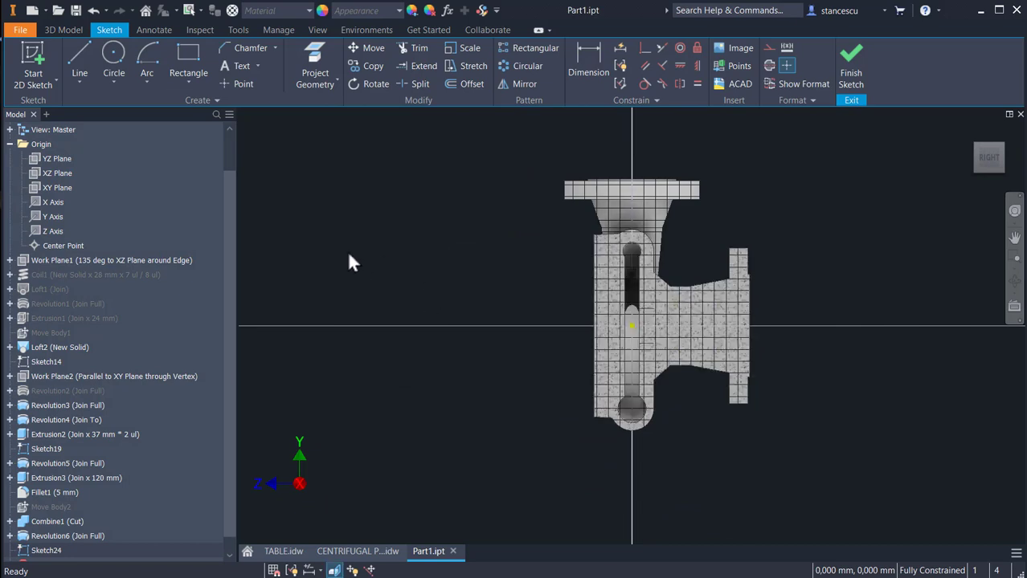
- Draw a 265 mm horizontal line level with the origin, clear of the volute's front face, and convert it to a centerline
{"action": "left_click", "coordinate": [79, 64]}
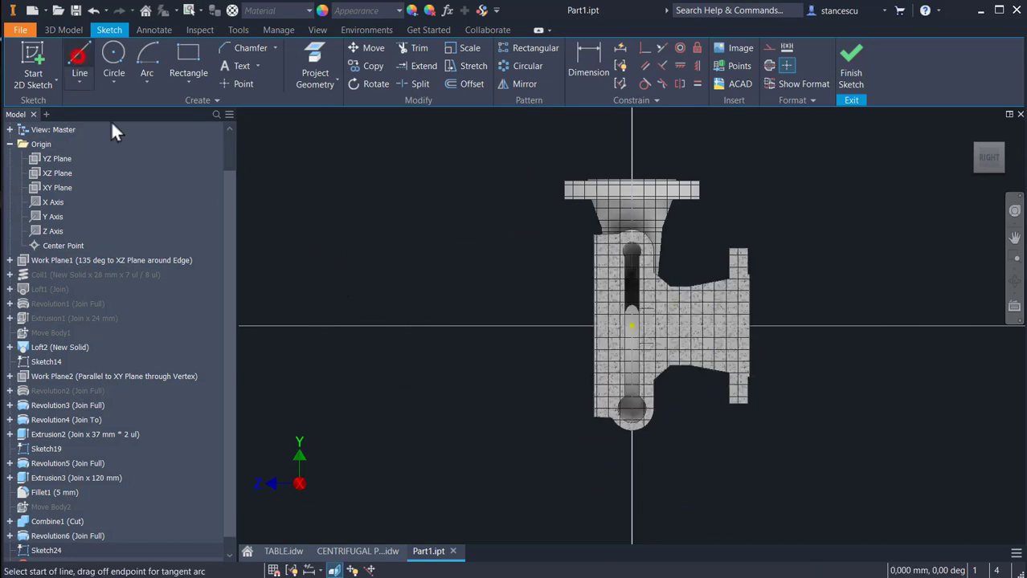
{"action": "left_click", "coordinate": [318, 326]}
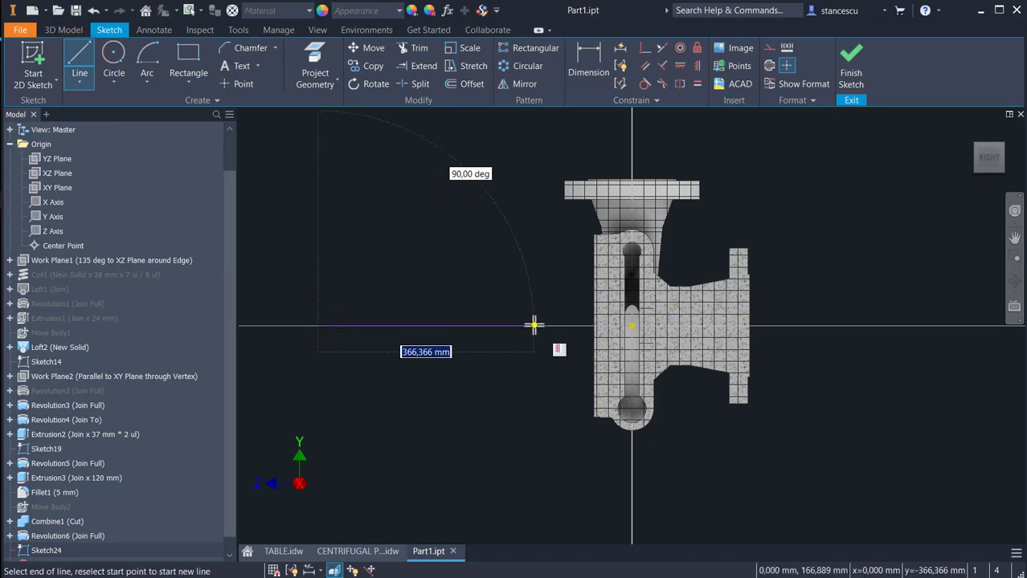
{"action": "type", "text": "265"}
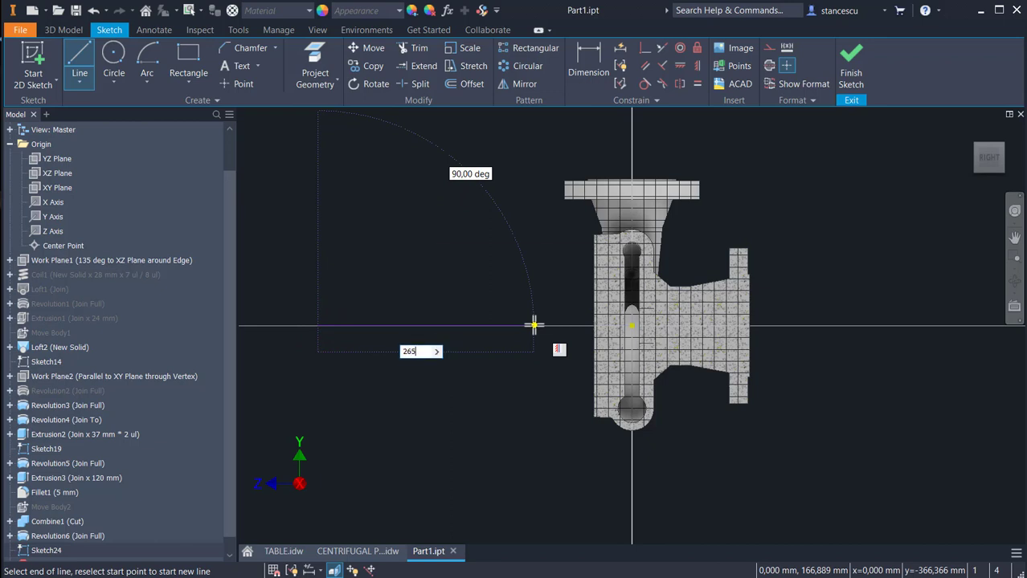
{"action": "key", "text": "Return"}
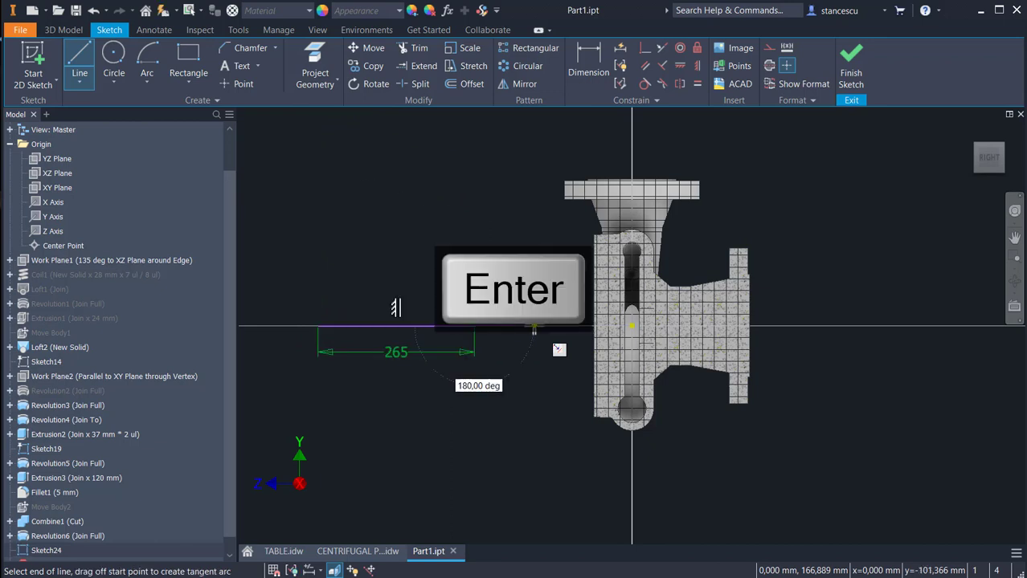
{"action": "key", "text": "Escape"}
{"action": "left_click", "coordinate": [401, 284]}
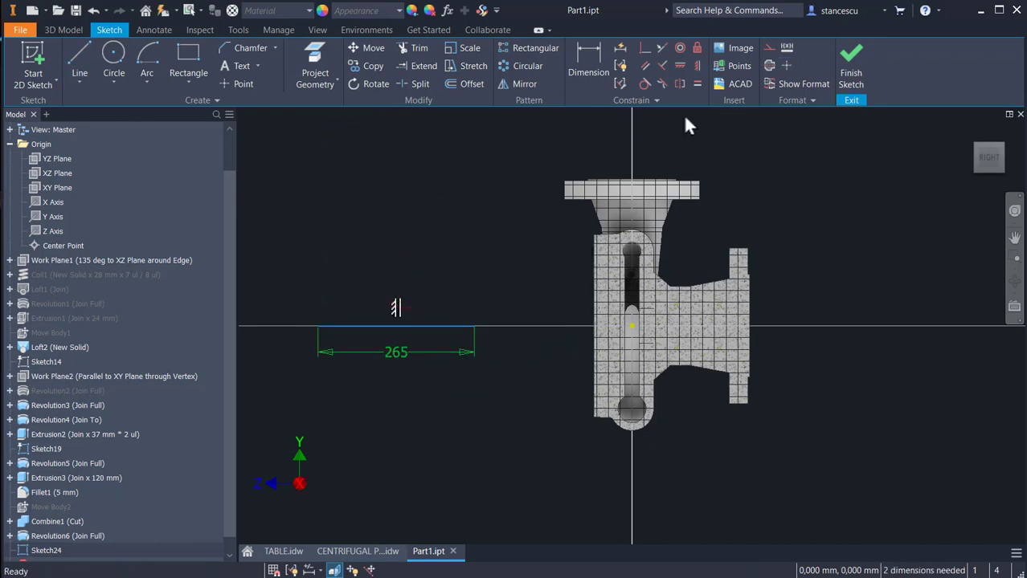
{"action": "left_click", "coordinate": [765, 65]}
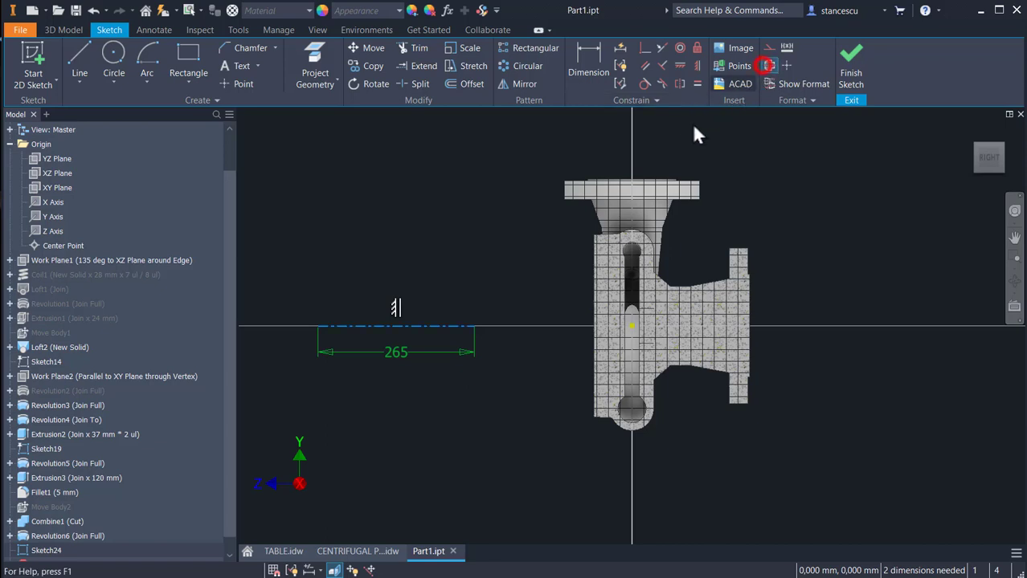
{"action": "left_click", "coordinate": [427, 195]}
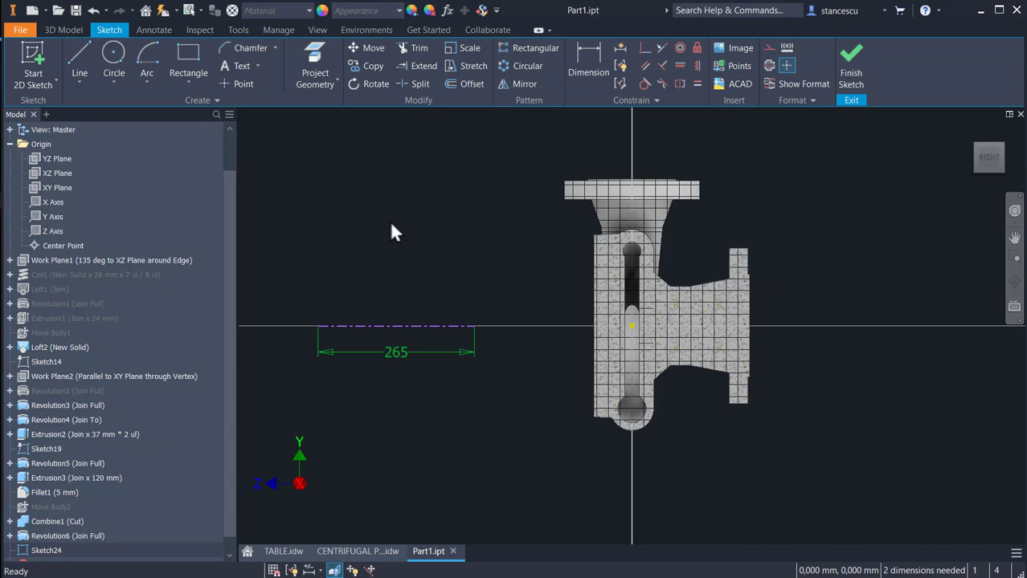
- Dimension the horizontal distance from the centerline's nearer end to the origin, accepting the value as drawn
{"action": "left_click", "coordinate": [575, 70]}
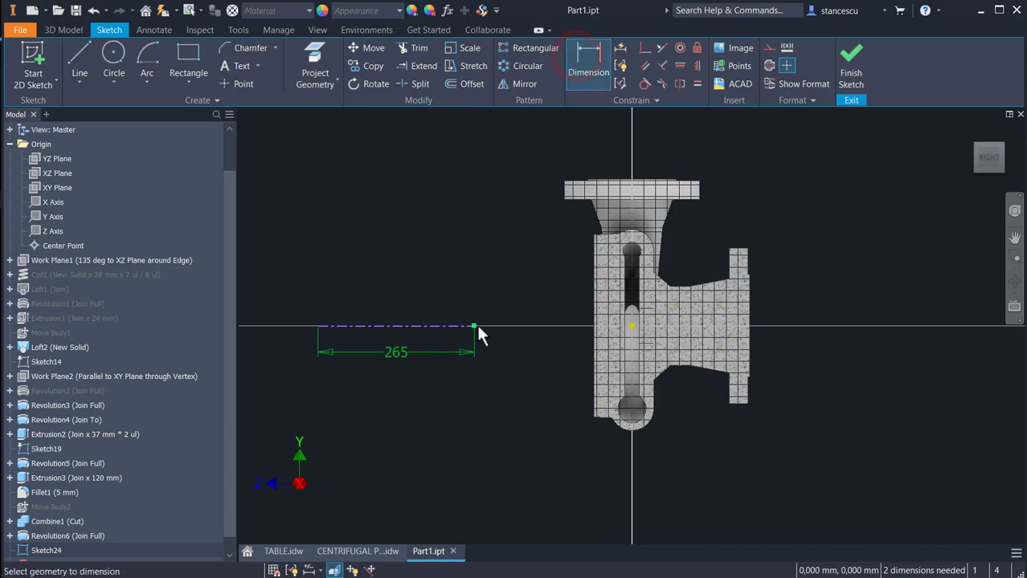
{"action": "left_click", "coordinate": [475, 326]}
{"action": "left_click", "coordinate": [629, 323]}
{"action": "left_click", "coordinate": [525, 368]}
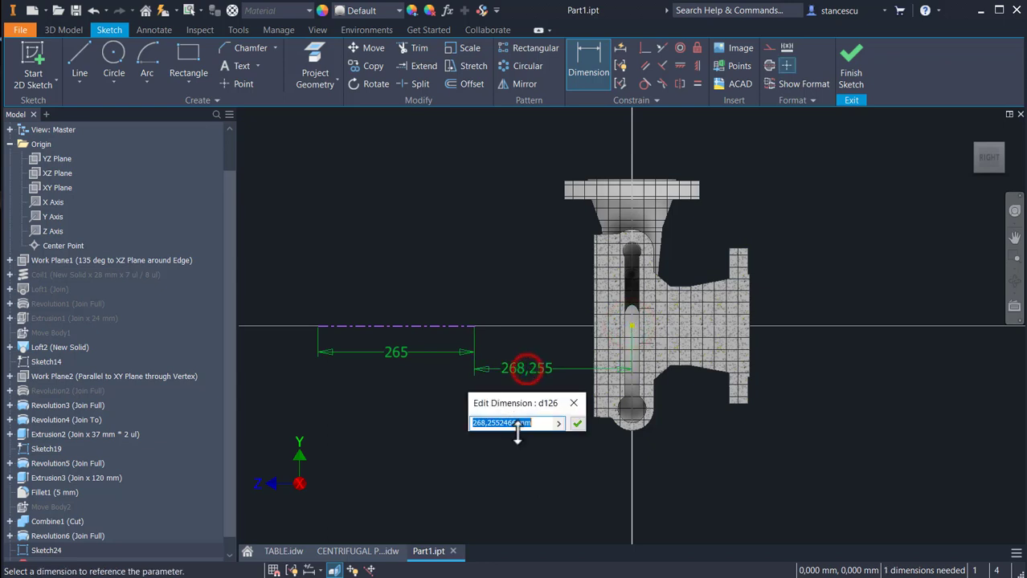
{"action": "left_click", "coordinate": [574, 424]}
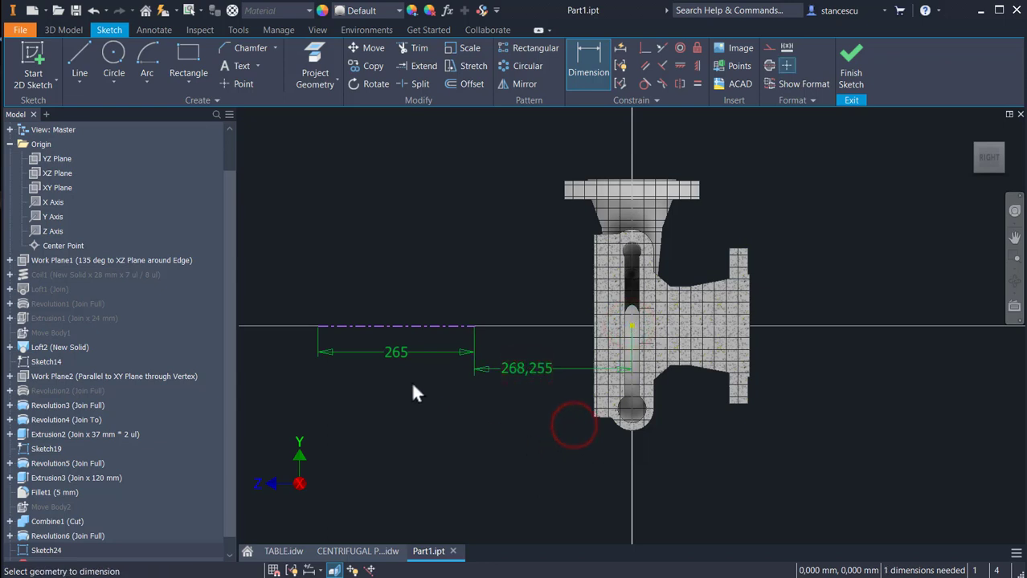
{"action": "key", "text": "Escape"}
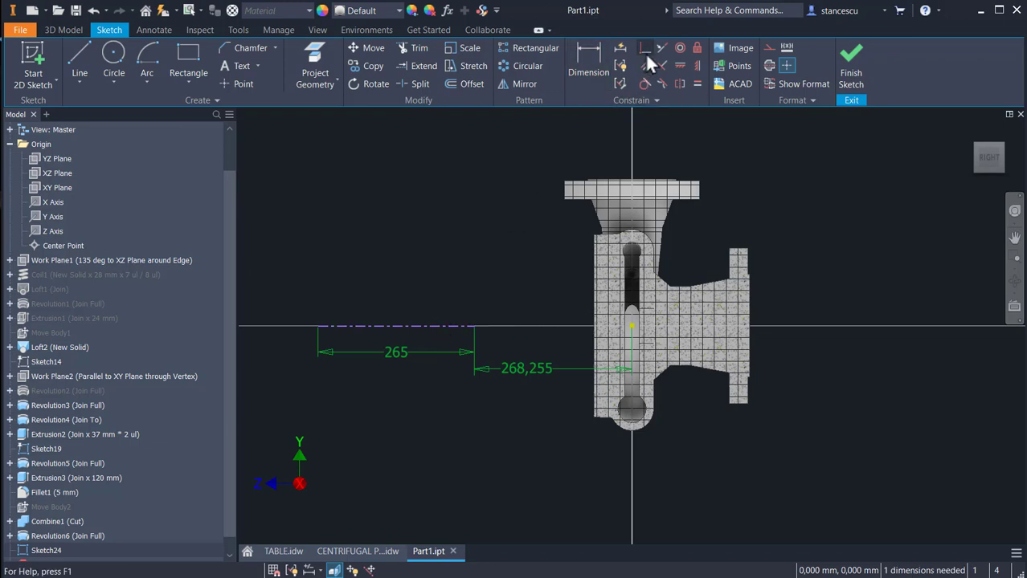
- Apply a coincident constraint between the centerline and the origin point
{"action": "left_click", "coordinate": [425, 324]}
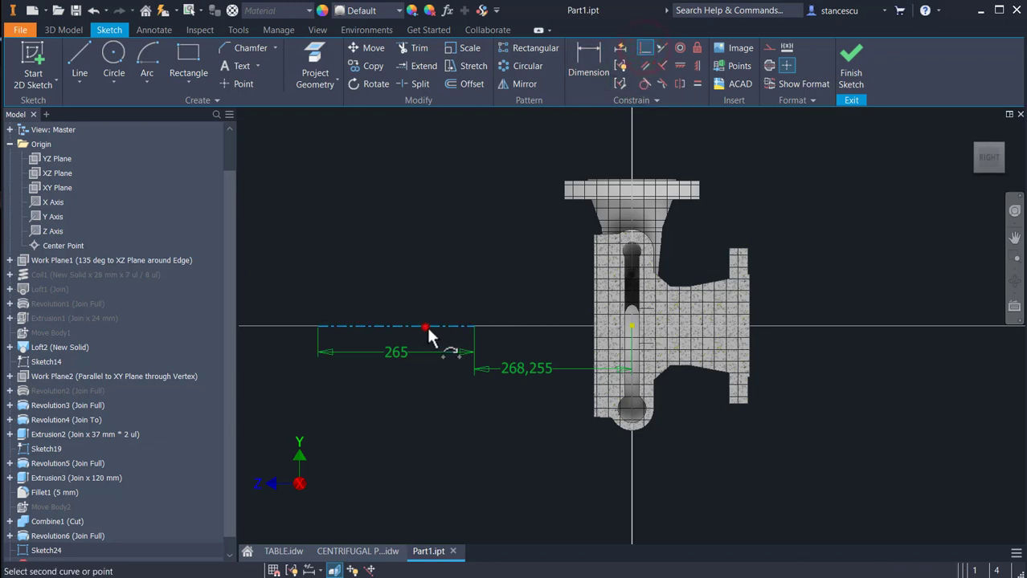
{"action": "left_click", "coordinate": [632, 327]}
{"action": "left_click", "coordinate": [449, 410]}
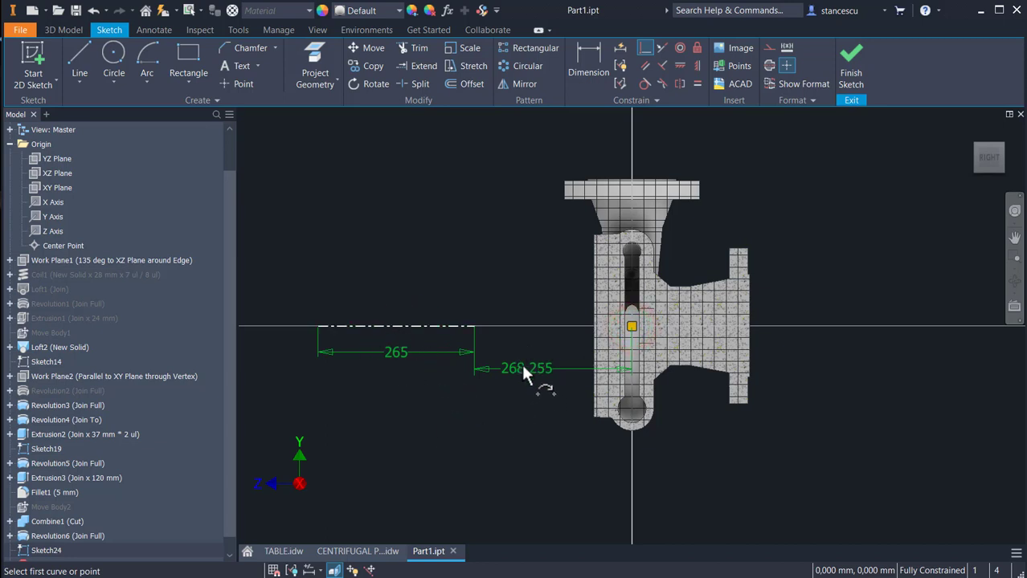
{"action": "middle_click_drag", "start_coordinate": [525, 411], "coordinate": [607, 374]}
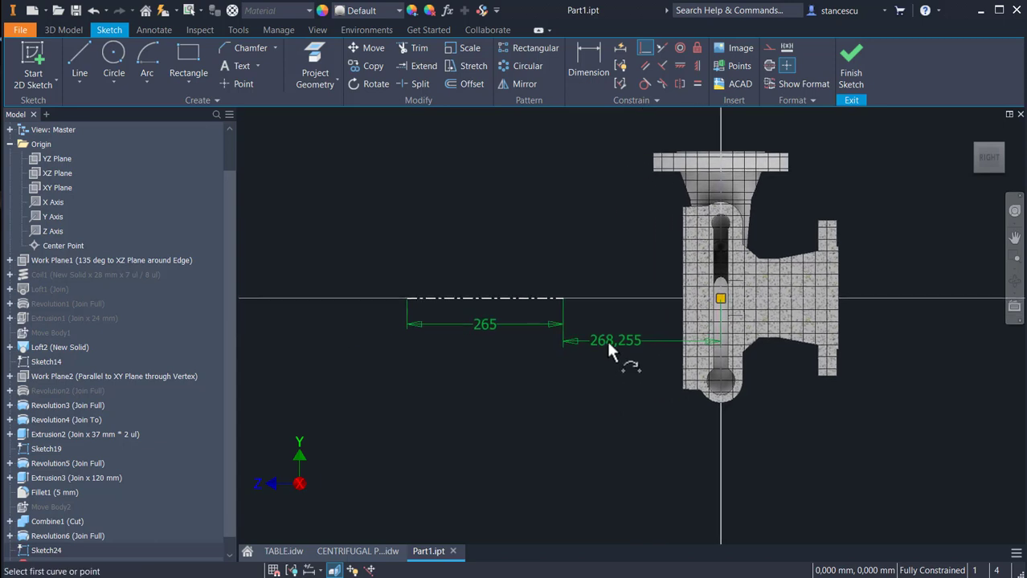
{"action": "scroll", "coordinate": [442, 402], "scroll_direction": "up", "scroll_amount": 3}
{"action": "middle_click_drag", "start_coordinate": [532, 417], "coordinate": [524, 538]}
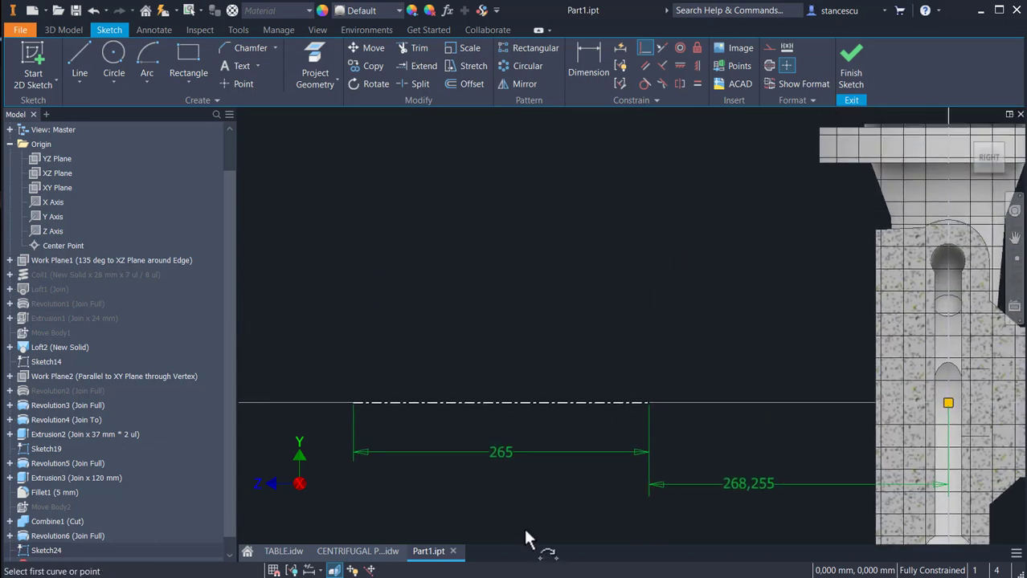
- Draw a stepped half-profile above the full 265 mm centerline, rising from about 62 mm at the volute-side end to about 128 mm at the far end
{"action": "key", "text": "Escape"}
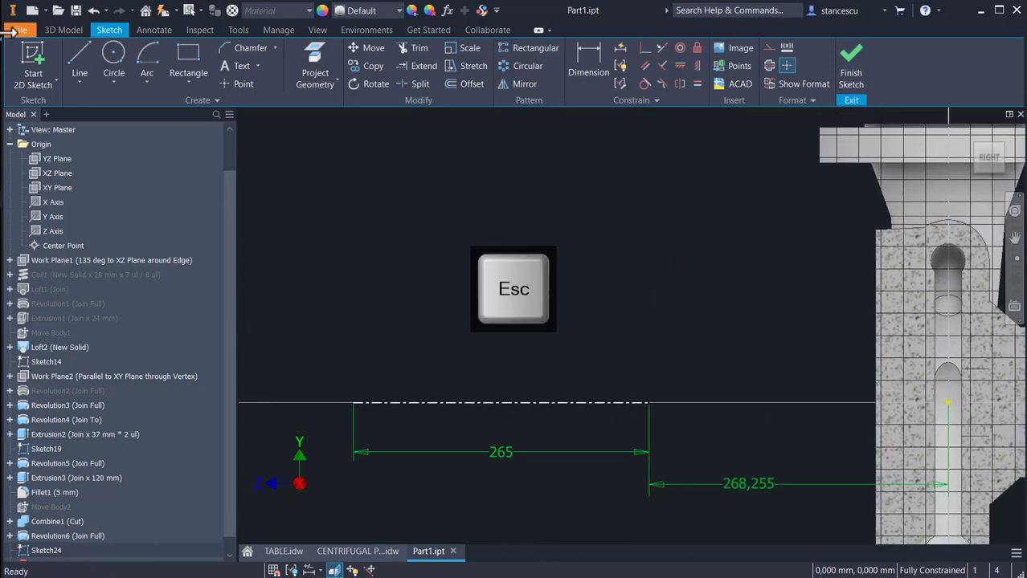
{"action": "left_click", "coordinate": [77, 60]}
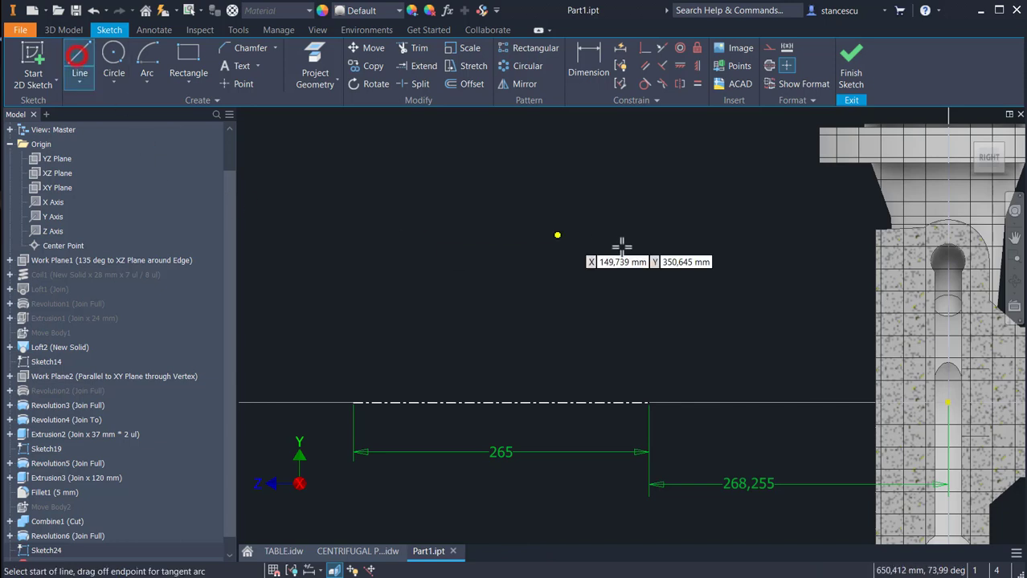
{"action": "left_click", "coordinate": [650, 401]}
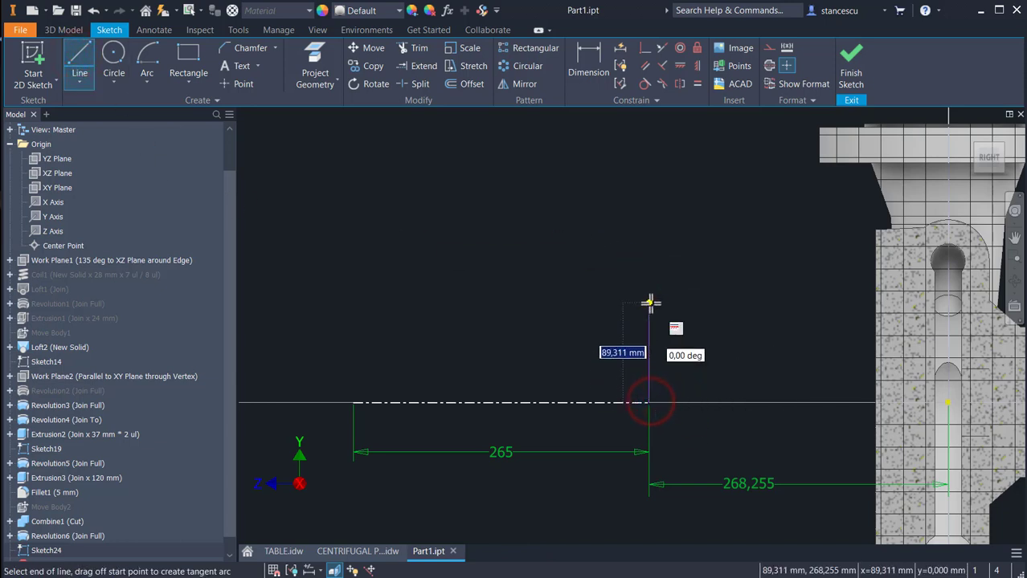
{"action": "left_click", "coordinate": [650, 333]}
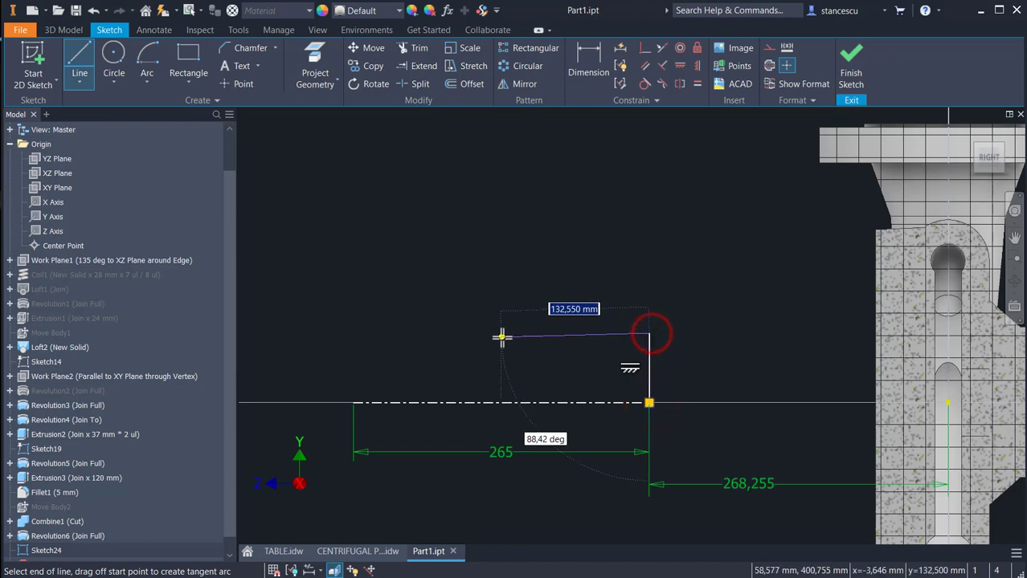
{"action": "left_click", "coordinate": [480, 326]}
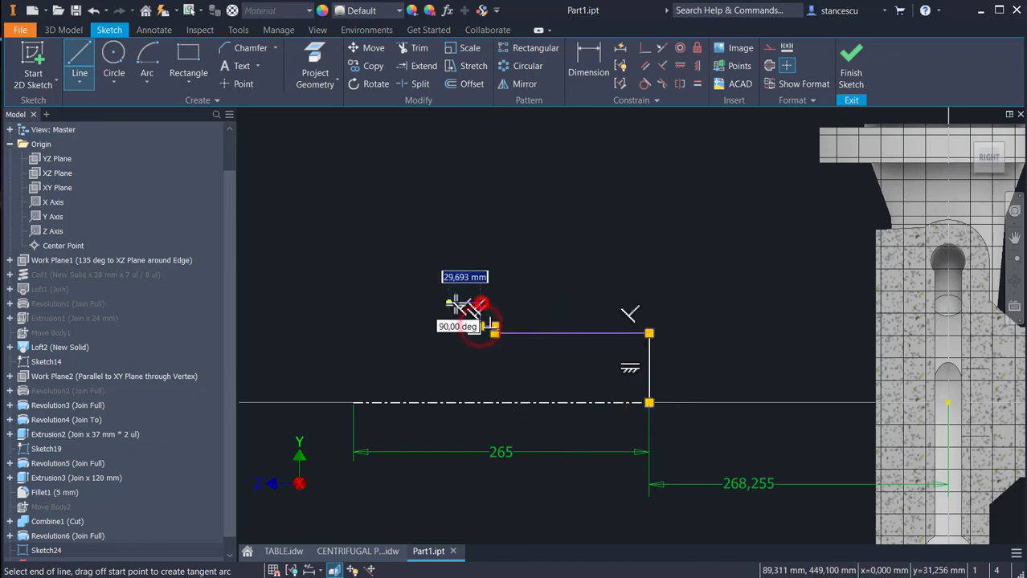
{"action": "left_click", "coordinate": [459, 303]}
{"action": "left_click", "coordinate": [459, 283]}
{"action": "left_click", "coordinate": [370, 287]}
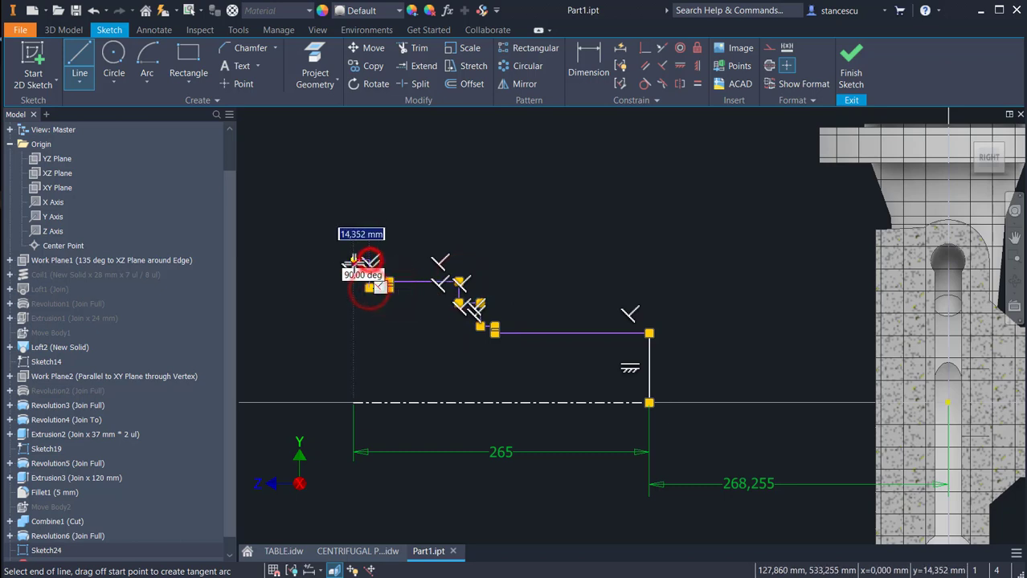
{"action": "left_click", "coordinate": [369, 261]}
{"action": "left_click", "coordinate": [354, 261]}
{"action": "left_click", "coordinate": [353, 402]}
{"action": "key", "text": "Escape"}
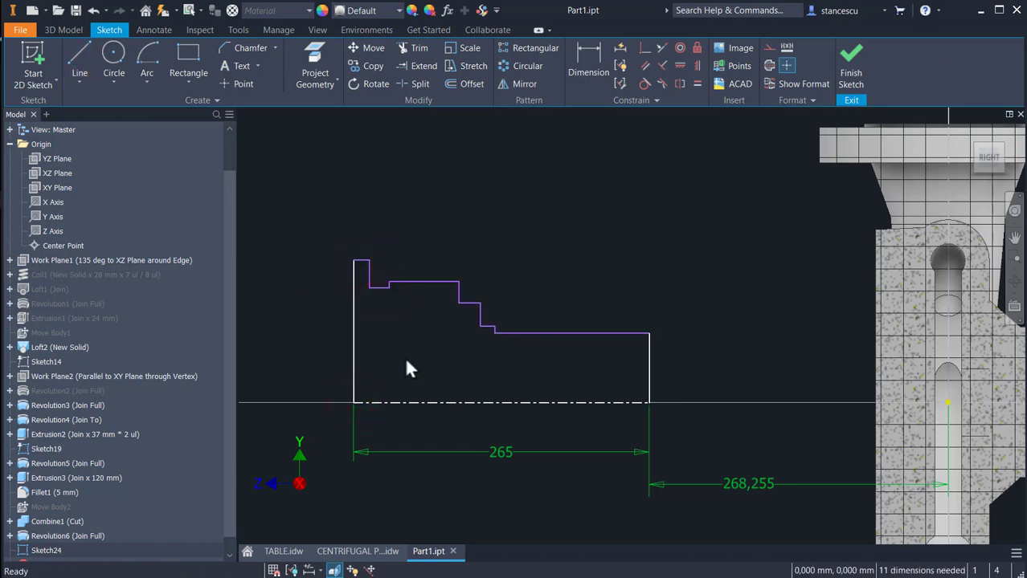
- Dimension the long narrow bore section as a 100 mm diameter and the short step beside it as a 110 mm diameter
{"action": "left_click", "coordinate": [580, 64]}
{"action": "left_click", "coordinate": [591, 333]}
{"action": "left_click", "coordinate": [601, 401]}
{"action": "left_click", "coordinate": [603, 371]}
{"action": "type", "text": "100"}
{"action": "key", "text": "Return"}
{"action": "left_click", "coordinate": [489, 338]}
{"action": "left_click", "coordinate": [503, 402]}
{"action": "left_click", "coordinate": [523, 382]}
{"action": "type", "text": "110"}
- Dimension the next two larger profile steps from the centerline as 135 mm and 224 mm diameters
{"action": "left_click", "coordinate": [473, 321]}
{"action": "left_click", "coordinate": [435, 401]}
{"action": "left_click", "coordinate": [437, 390]}
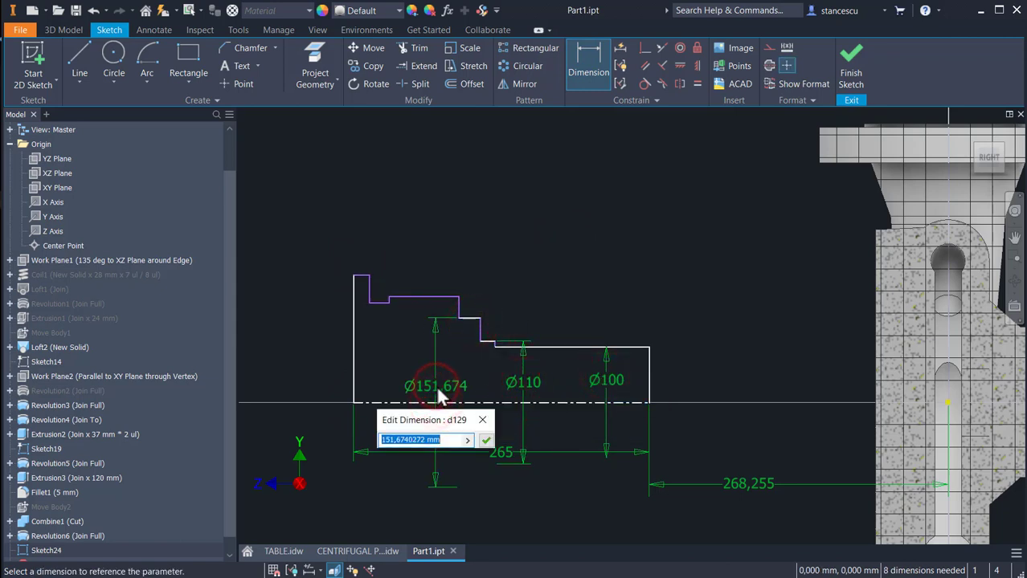
{"action": "type", "text": "135"}
{"action": "key", "text": "Return"}
{"action": "left_click", "coordinate": [419, 307]}
{"action": "left_click", "coordinate": [413, 402]}
{"action": "left_click", "coordinate": [416, 359]}
{"action": "type", "text": "224"}
{"action": "key", "text": "Return"}
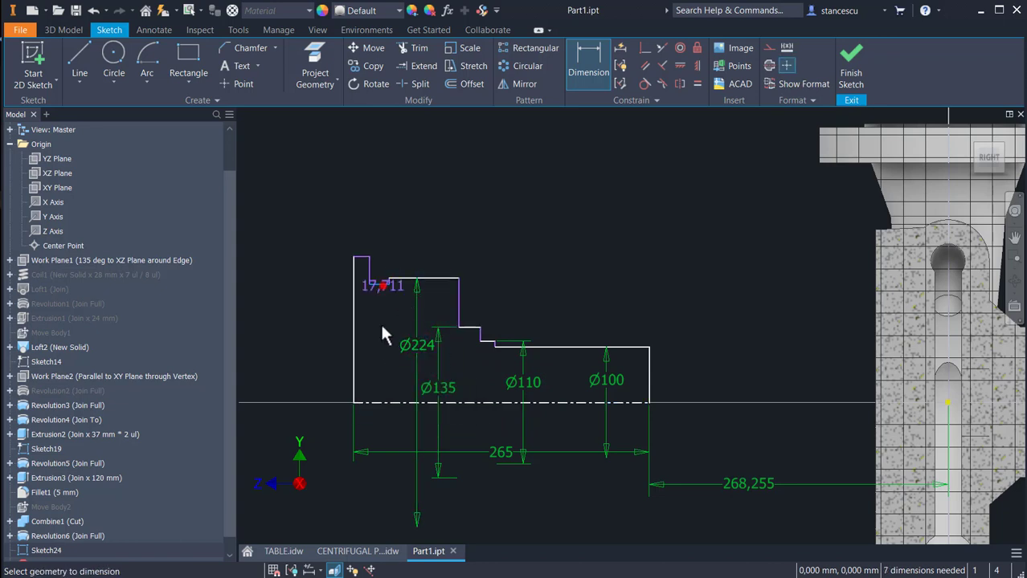
- Dimension the short step beyond the 224 mm section as a 220 mm diameter and the outermost step as a 241 mm diameter
{"action": "left_click", "coordinate": [371, 399]}
{"action": "left_click", "coordinate": [377, 371]}
{"action": "type", "text": "220"}
{"action": "key", "text": "Return"}
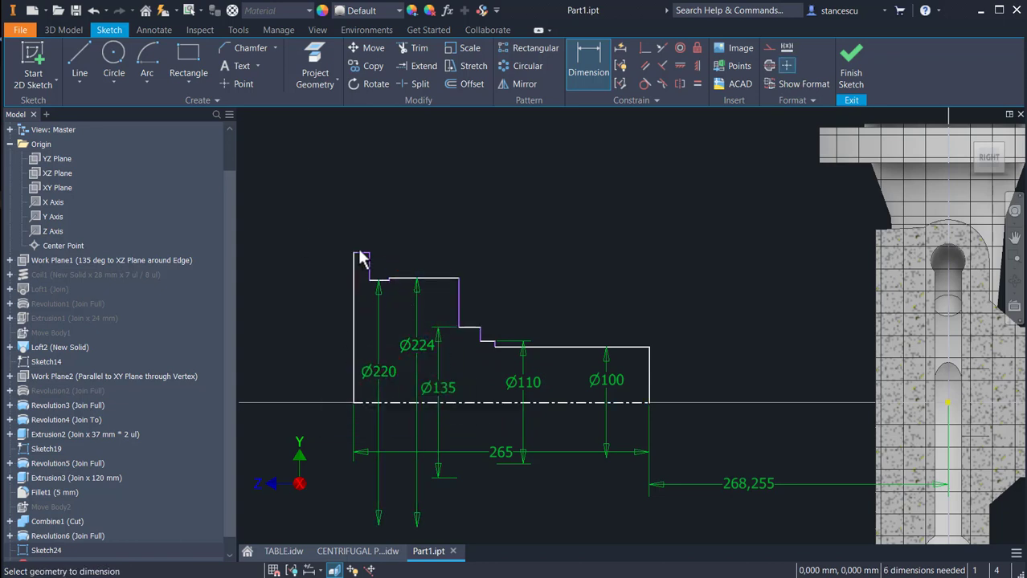
{"action": "left_click", "coordinate": [362, 254]}
{"action": "left_click", "coordinate": [360, 401]}
{"action": "left_click", "coordinate": [316, 341]}
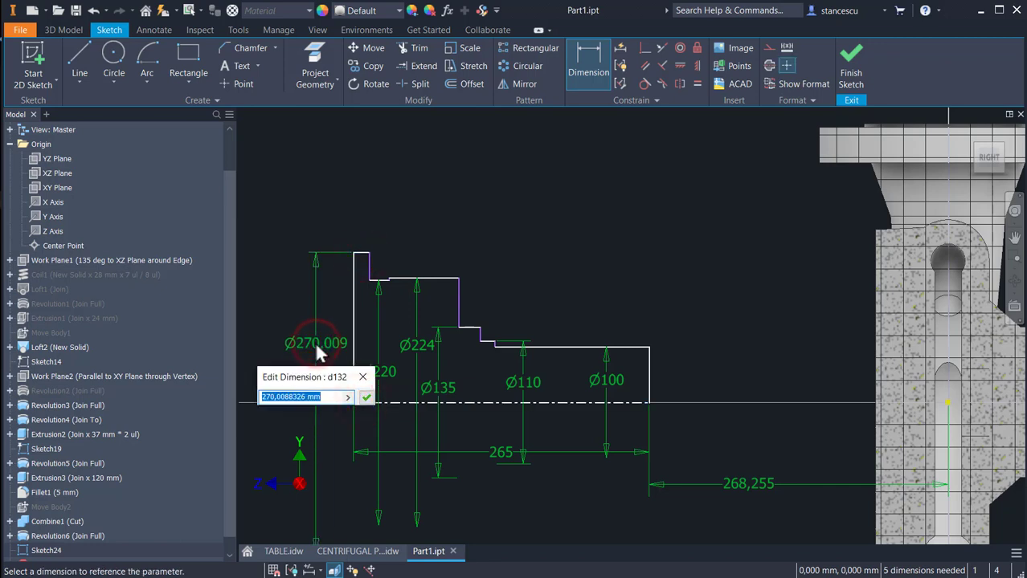
{"action": "type", "text": "241"}
{"action": "key", "text": "Return"}
- Set the 241 mm step's width to 8 mm and the distance from the profile's large end face to the start of the 224 mm section to 26 mm
{"action": "scroll", "coordinate": [589, 265], "scroll_direction": "up", "scroll_amount": 3}
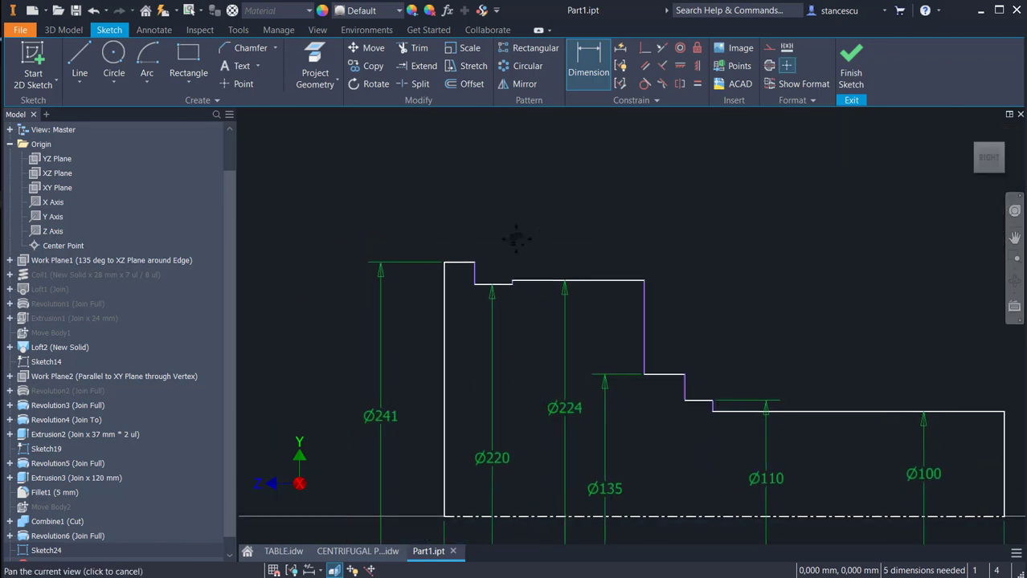
{"action": "left_click", "coordinate": [361, 253]}
{"action": "left_click", "coordinate": [462, 227]}
{"action": "type", "text": "8"}
{"action": "key", "text": "Return"}
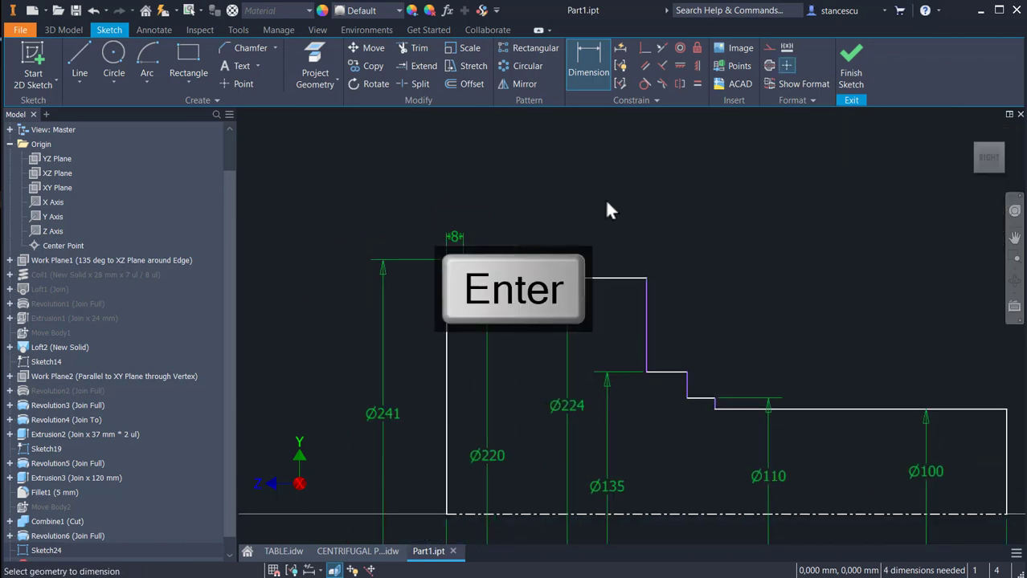
{"action": "left_click", "coordinate": [511, 275]}
{"action": "left_click", "coordinate": [447, 279]}
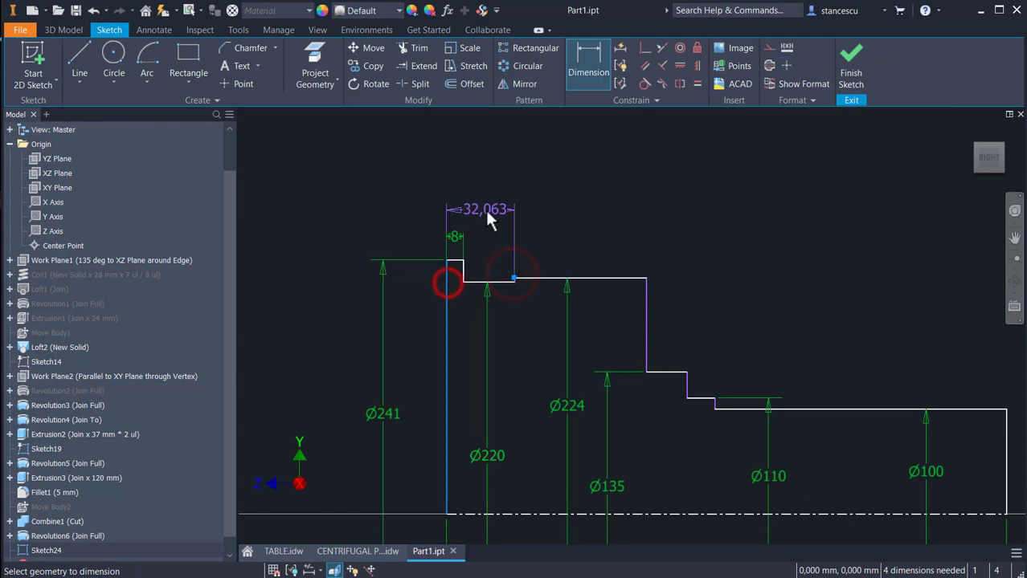
{"action": "left_click", "coordinate": [485, 209]}
{"action": "type", "text": "26"}
{"action": "key", "text": "Return"}
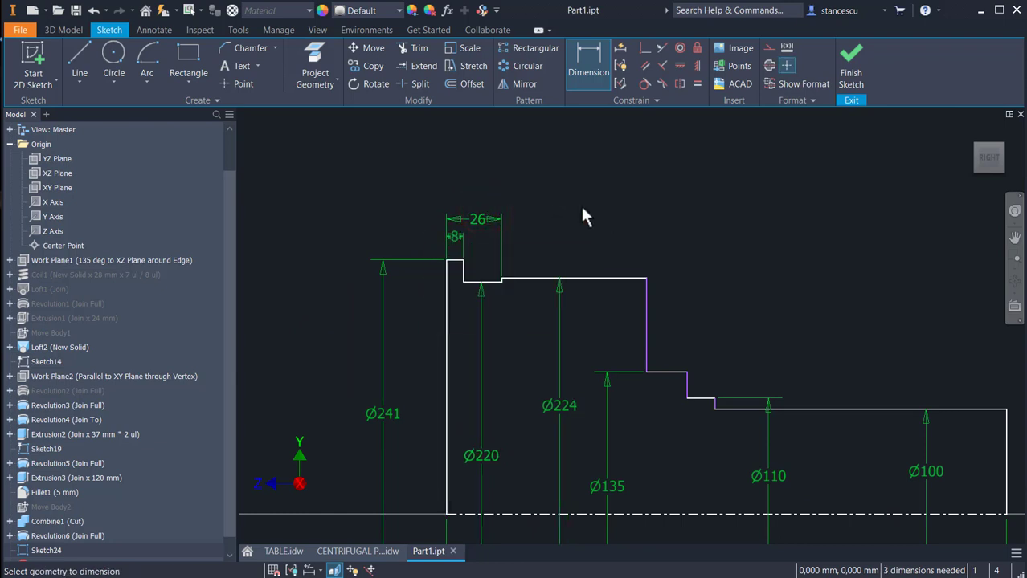
- Set the distance from the profile's large end face to the shoulder of the 224 mm section to 86.5 mm
{"action": "left_click", "coordinate": [646, 322]}
{"action": "left_click", "coordinate": [446, 329]}
{"action": "left_click", "coordinate": [539, 178]}
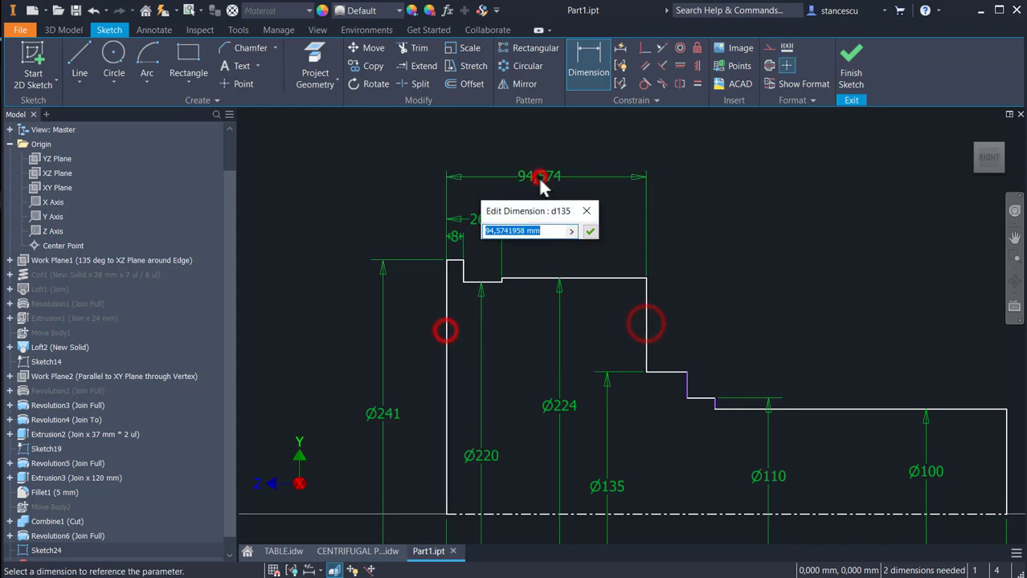
{"action": "type", "text": "86,5"}
{"action": "key", "text": "Return"}
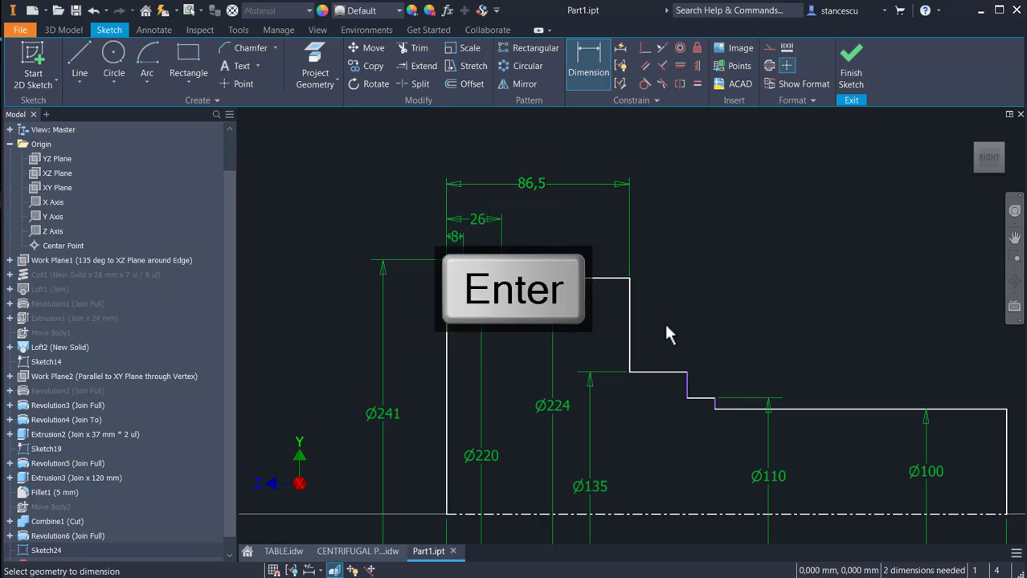
- Set the length of the 135 mm diameter step to 15 mm and of the 110 mm diameter step to 3 mm
{"action": "left_click", "coordinate": [657, 371]}
{"action": "left_click", "coordinate": [660, 243]}
{"action": "type", "text": "15"}
{"action": "key", "text": "Return"}
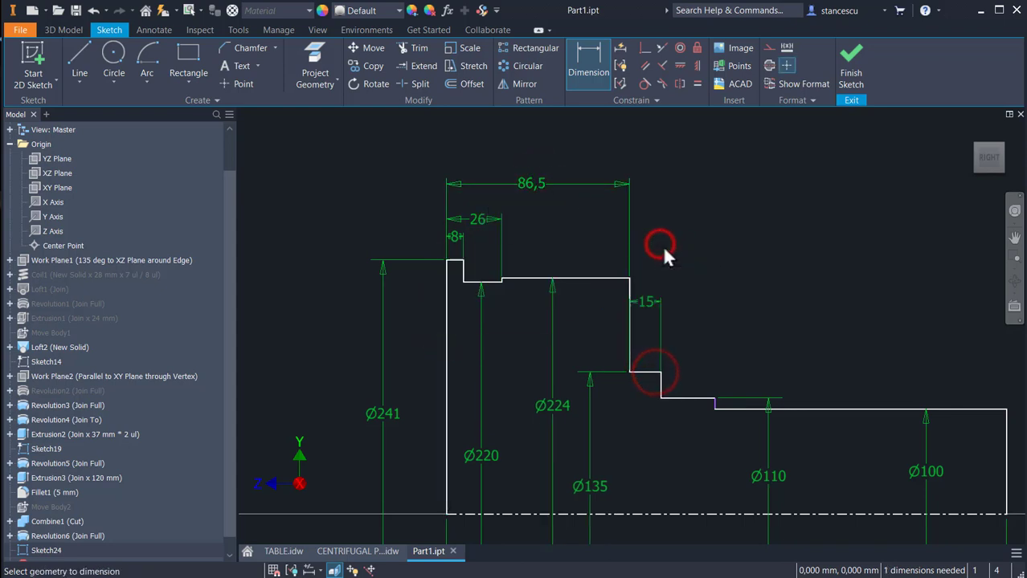
{"action": "left_click", "coordinate": [682, 398]}
{"action": "left_click", "coordinate": [681, 315]}
{"action": "type", "text": "3"}
{"action": "key", "text": "Return"}
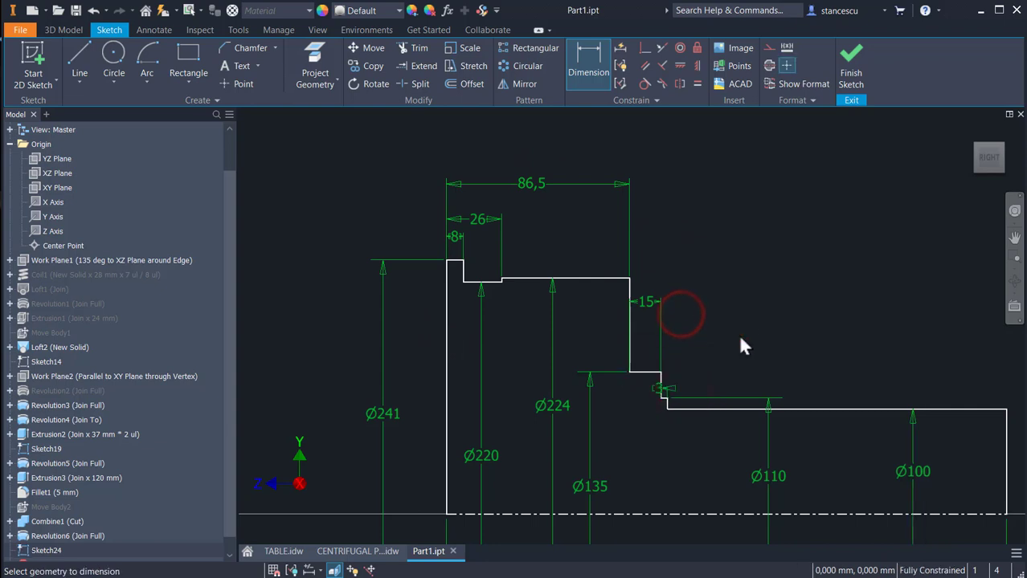
{"action": "key", "text": "Escape"}
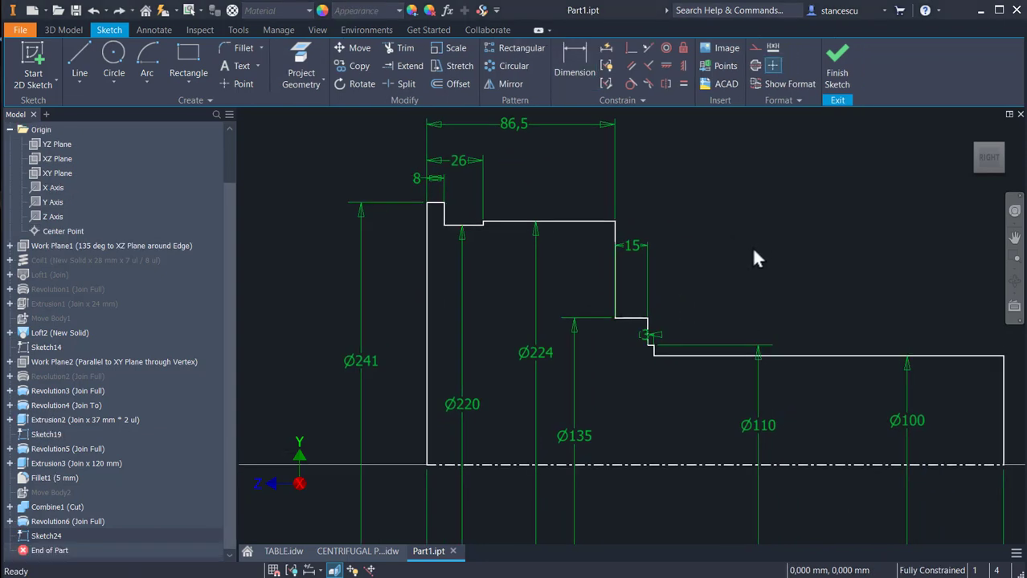
- Delete the 268.255 mm dimension to the origin and move the profile along the axis into the sectioned pump body
{"action": "scroll", "coordinate": [752, 246], "scroll_direction": "down", "scroll_amount": 3}
{"action": "mouse_move", "coordinate": [752, 245]}
{"action": "middle_mouse_down"}
{"action": "mouse_move", "coordinate": [642, 264]}
{"action": "mouse_move", "coordinate": [576, 232]}
{"action": "middle_mouse_up"}
{"action": "left_click", "coordinate": [848, 422]}
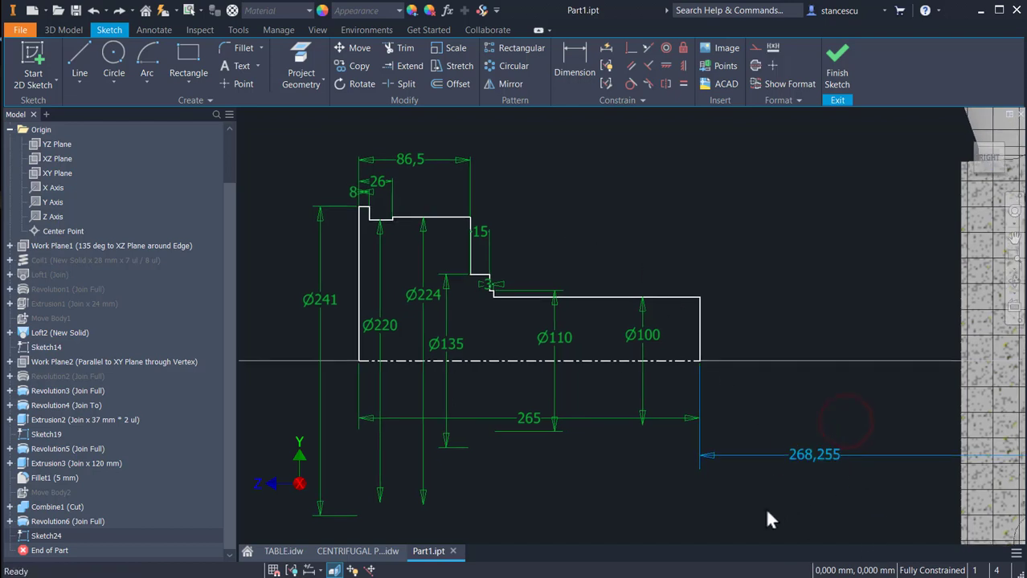
{"action": "key", "text": "Delete"}
{"action": "scroll", "coordinate": [734, 476], "scroll_direction": "down", "scroll_amount": 2}
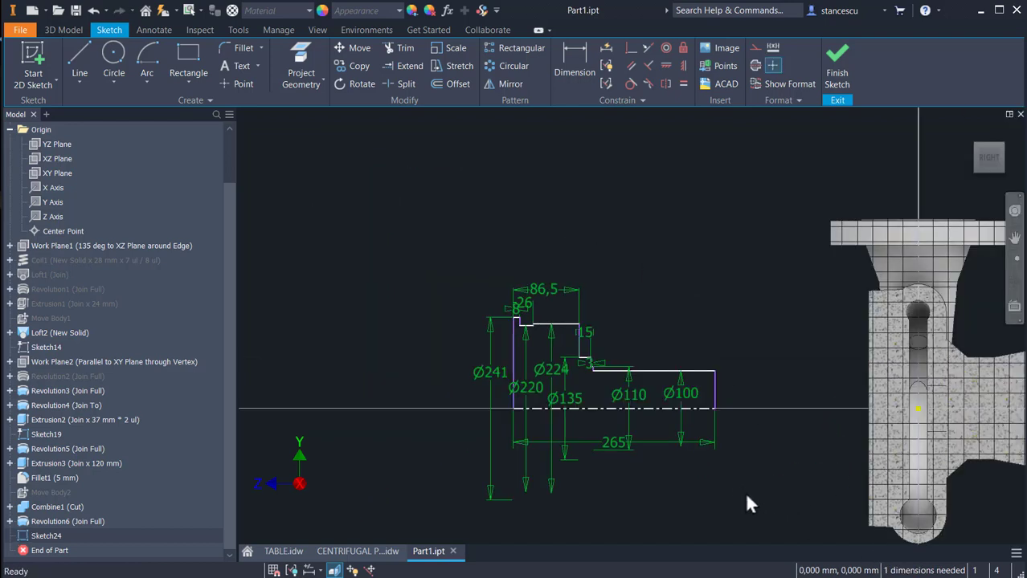
{"action": "mouse_move", "coordinate": [747, 496]}
{"action": "middle_mouse_down"}
{"action": "mouse_move", "coordinate": [569, 460]}
{"action": "mouse_move", "coordinate": [590, 456]}
{"action": "middle_mouse_up"}
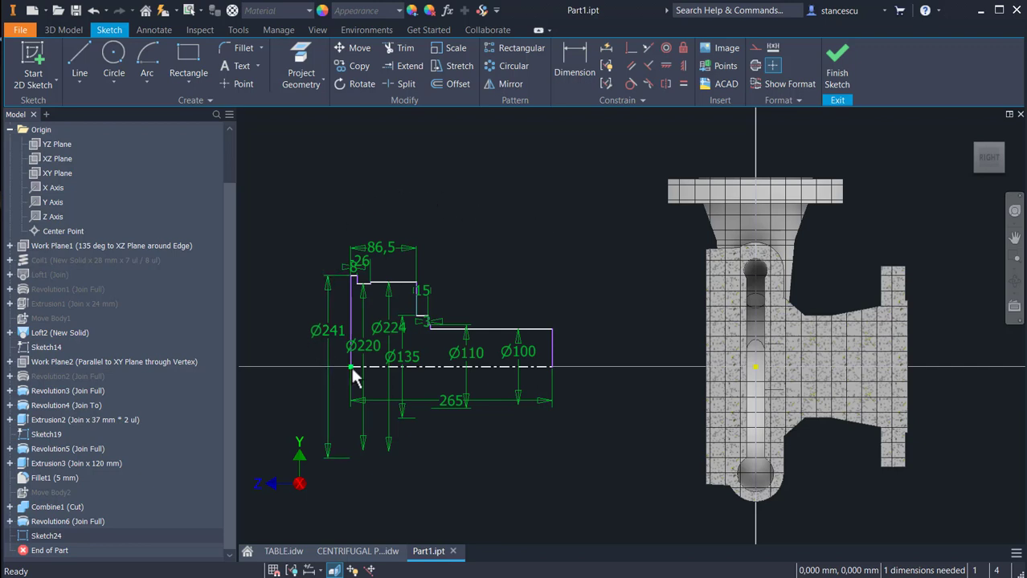
{"action": "mouse_move", "coordinate": [349, 367]}
{"action": "left_mouse_down"}
{"action": "mouse_move", "coordinate": [678, 408]}
{"action": "mouse_move", "coordinate": [723, 404]}
{"action": "mouse_move", "coordinate": [714, 377]}
{"action": "left_mouse_up"}
- Apply a coincident constraint between the centerline's end on the profile's large face and the volute's front face edge
{"action": "scroll", "coordinate": [713, 376], "scroll_direction": "up", "scroll_amount": 3}
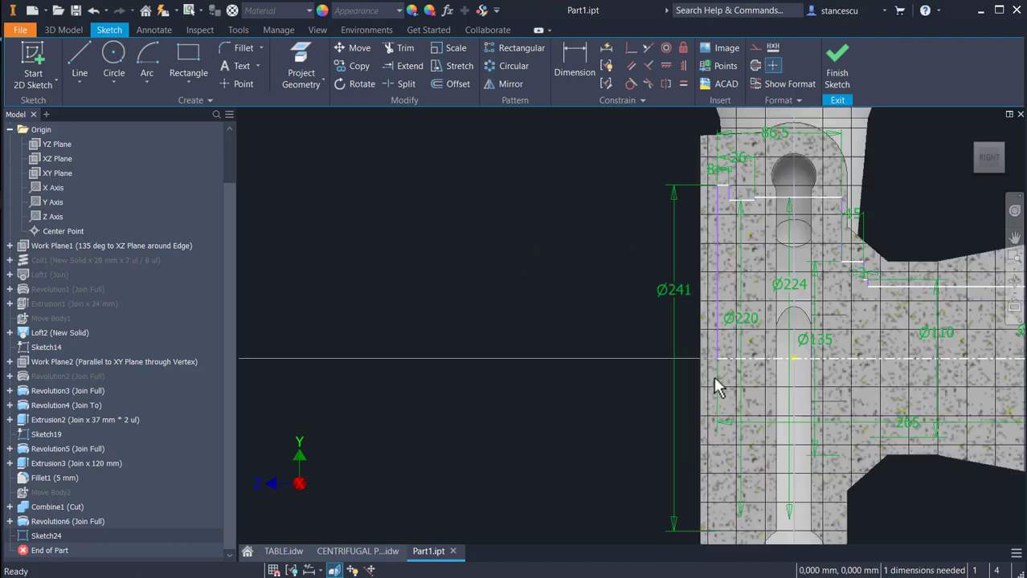
{"action": "scroll", "coordinate": [610, 313], "scroll_direction": "up", "scroll_amount": 2}
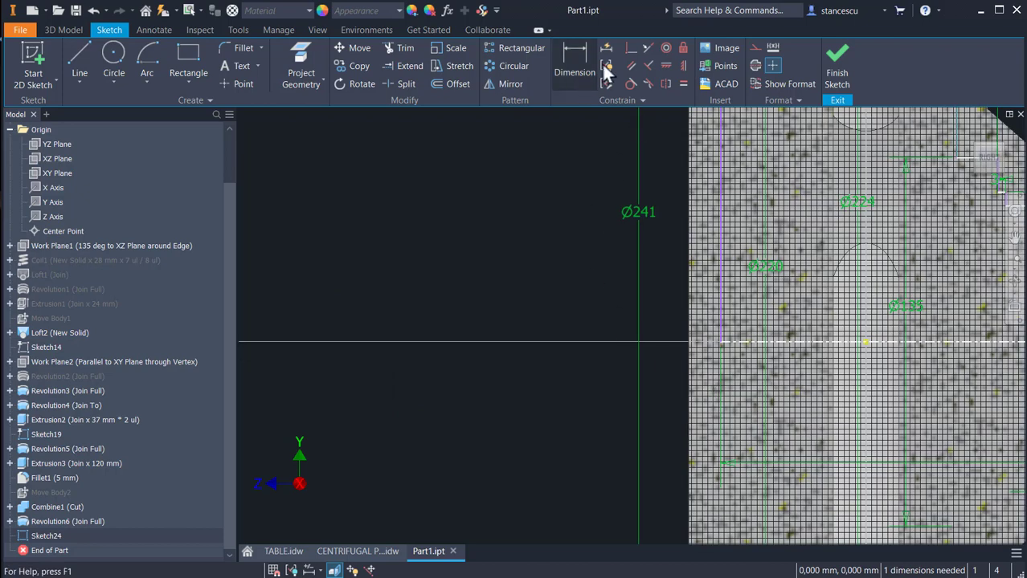
{"action": "left_click", "coordinate": [719, 344]}
{"action": "left_click", "coordinate": [689, 295]}
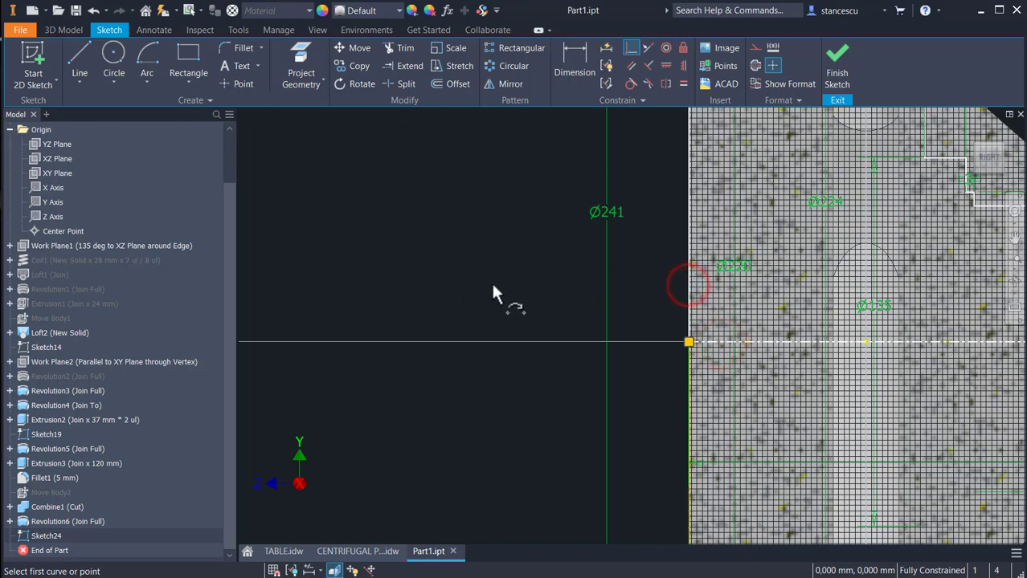
{"action": "scroll", "coordinate": [488, 293], "scroll_direction": "down", "scroll_amount": 3}
{"action": "middle_click_drag", "start_coordinate": [487, 287], "coordinate": [447, 287]}
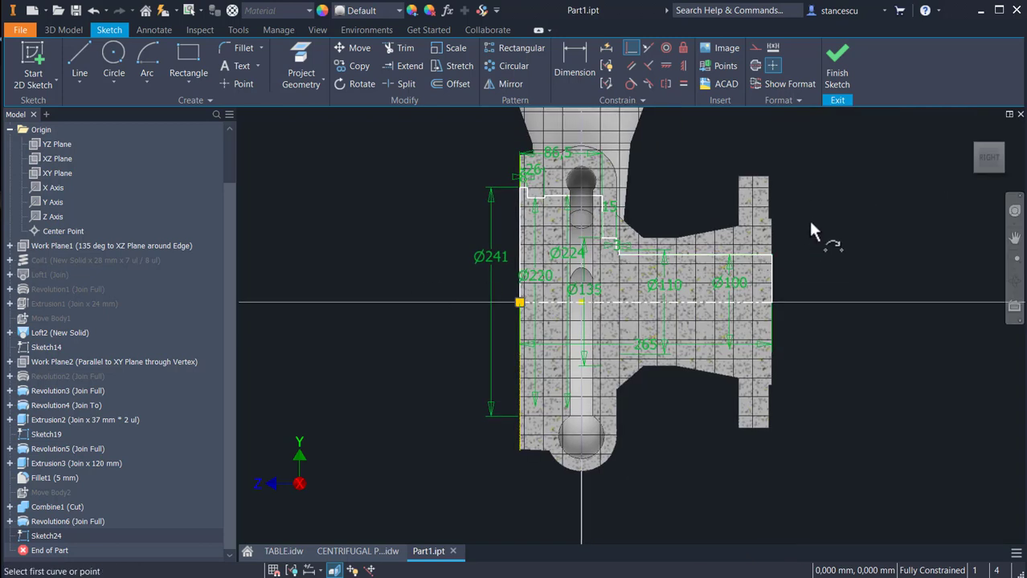
- Finish the sketch and revolve the stepped profile a full 360 degrees around its centerline as a cut through the pump body
{"action": "left_click", "coordinate": [836, 77]}
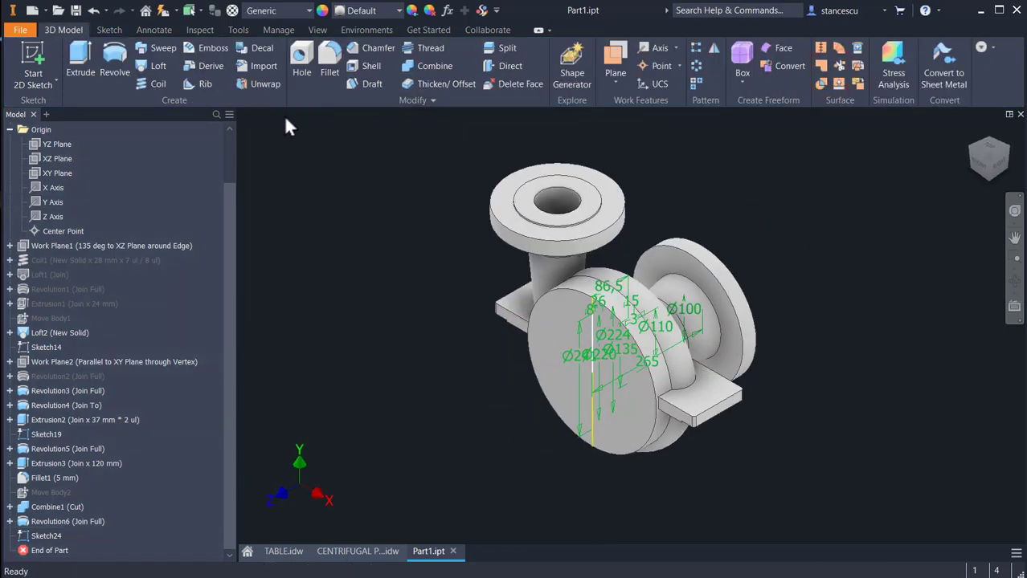
{"action": "left_click", "coordinate": [115, 62]}
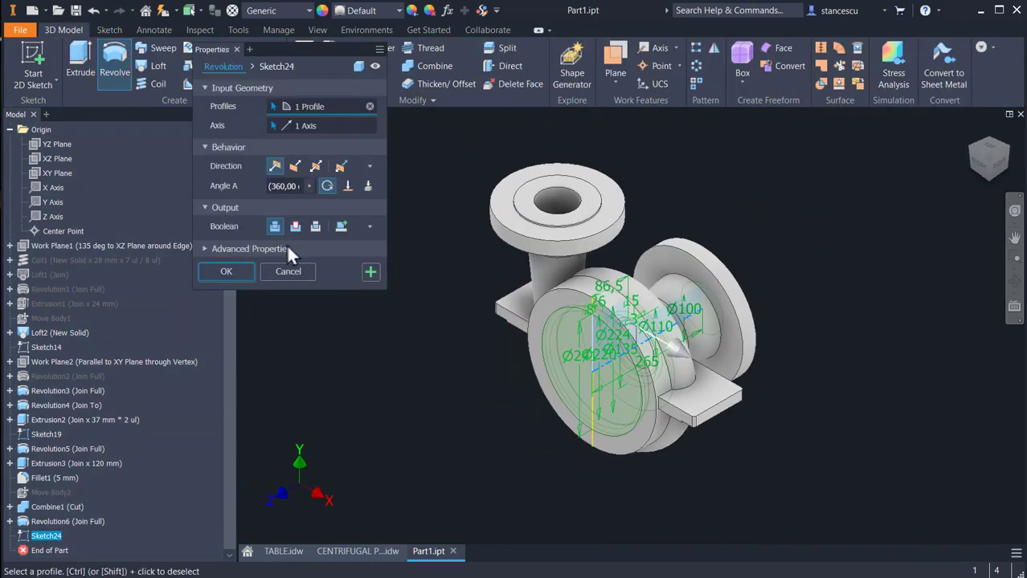
{"action": "left_click", "coordinate": [295, 227]}
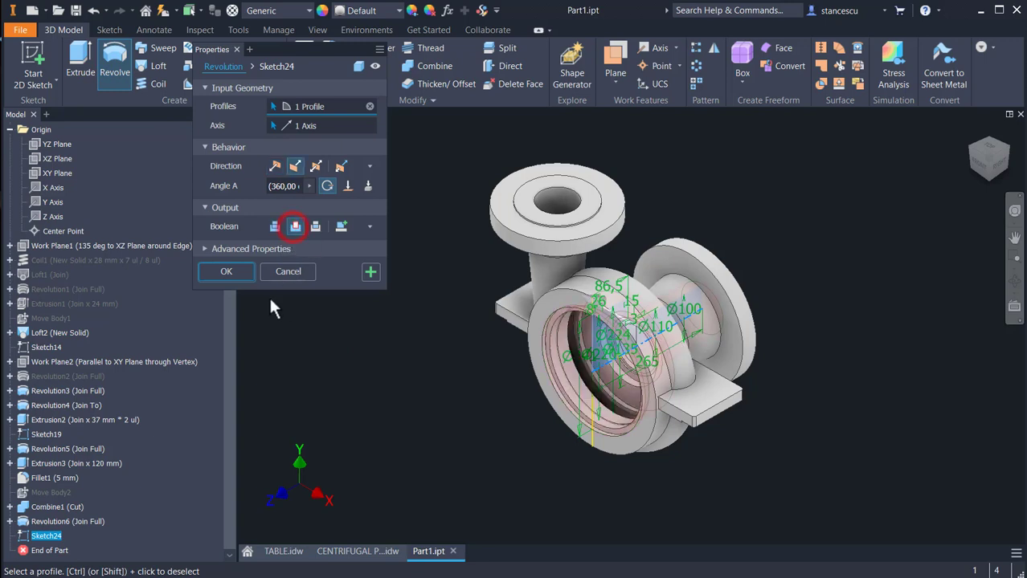
{"action": "left_click", "coordinate": [226, 272]}
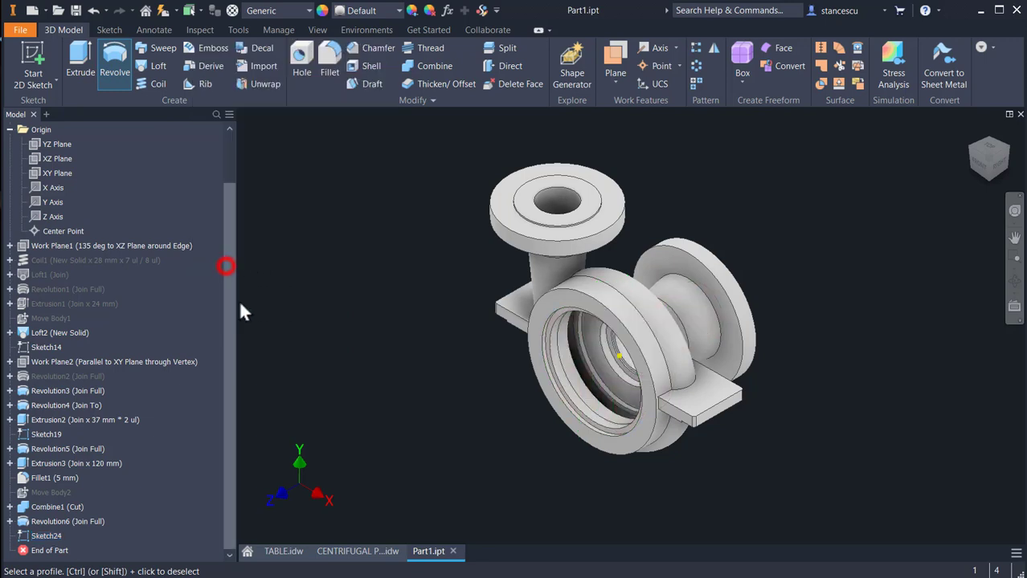
{"action": "scroll", "coordinate": [515, 398], "scroll_direction": "up", "scroll_amount": 4}
{"action": "middle_click_drag", "start_coordinate": [515, 400], "coordinate": [498, 339]}
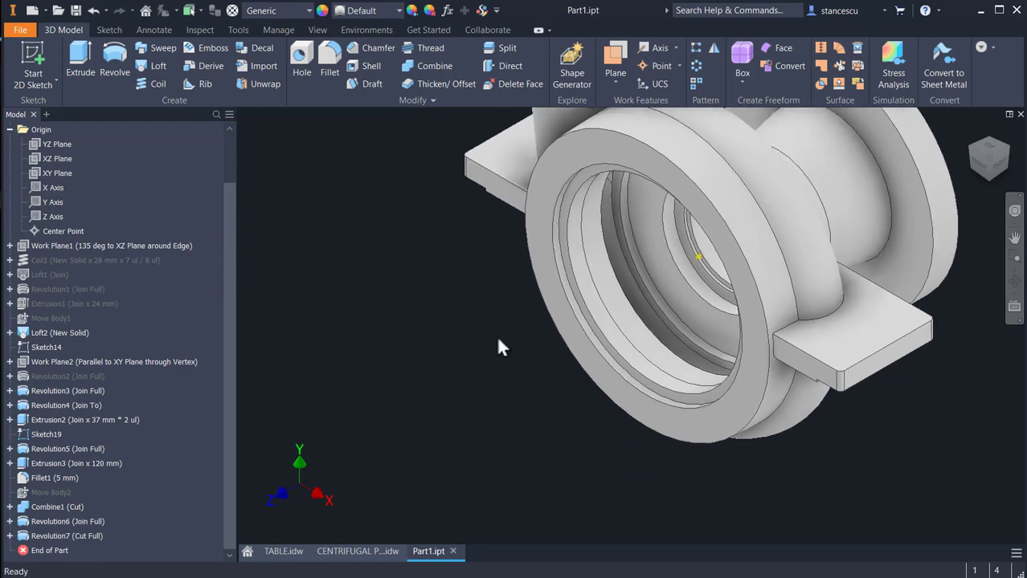
- Check the chamfer and fillet callouts around the inner bore in the CENTRIFUGAL PUMP BODY drawing, and return to Part1.ipt
{"action": "left_click", "coordinate": [372, 552]}
{"action": "scroll", "coordinate": [505, 375], "scroll_direction": "down", "scroll_amount": 3}
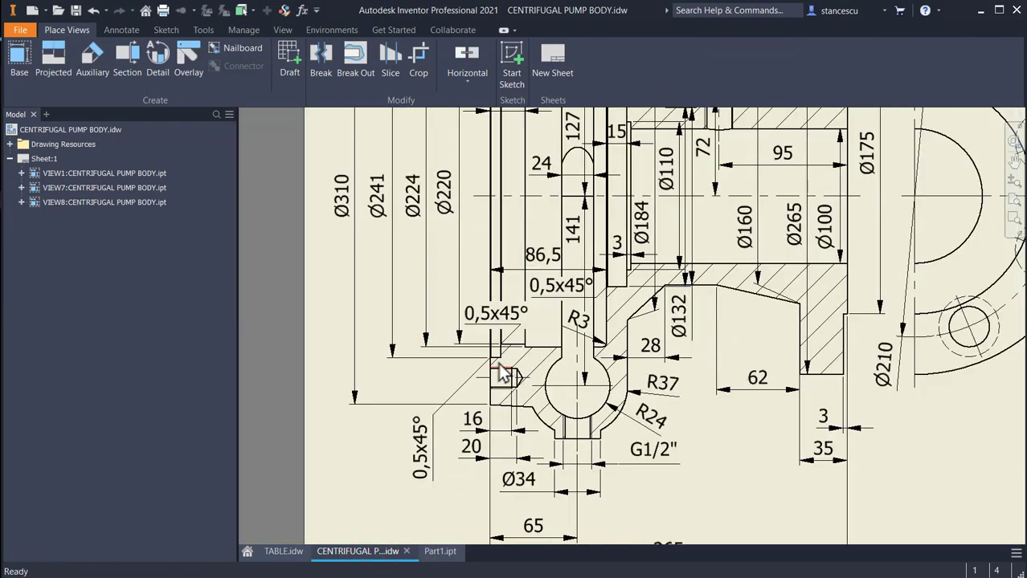
{"action": "scroll", "coordinate": [505, 374], "scroll_direction": "up", "scroll_amount": 3}
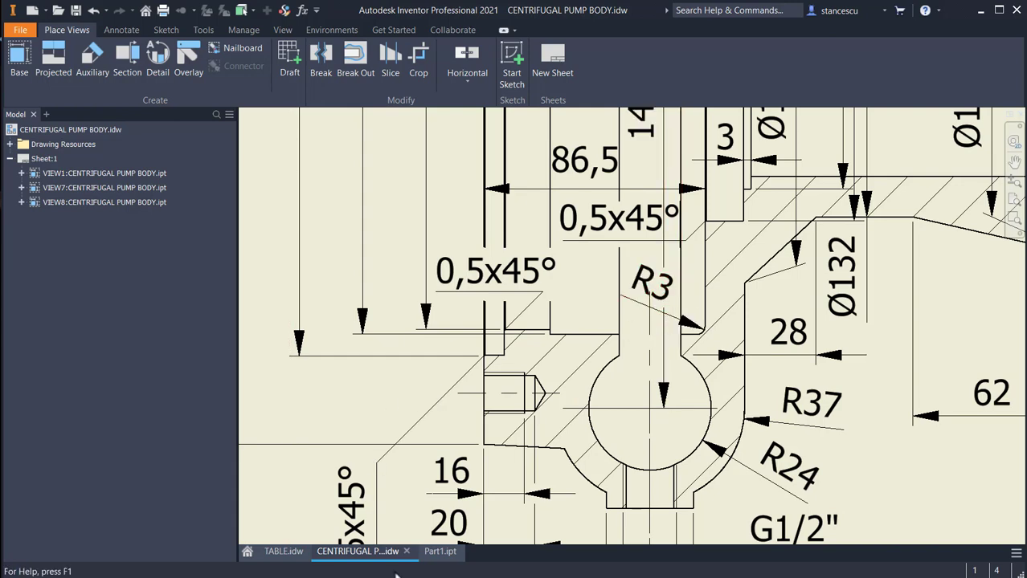
{"action": "left_click", "coordinate": [438, 553]}
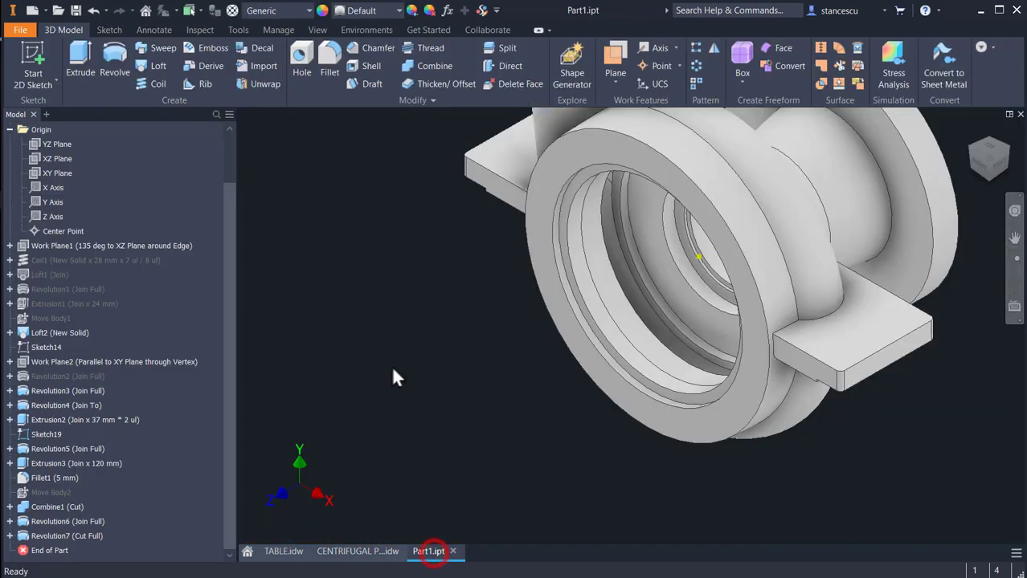
- Chamfer three circular edges of the stepped bore by 0.5 mm: the front opening, the next inner step and the deeper recess
{"action": "left_click", "coordinate": [363, 47]}
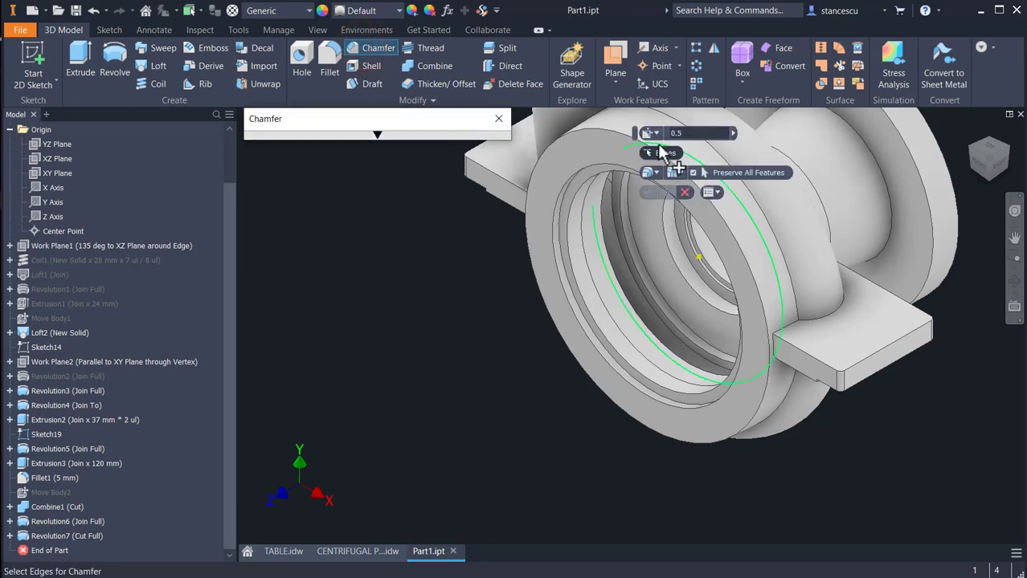
{"action": "left_click", "coordinate": [590, 341]}
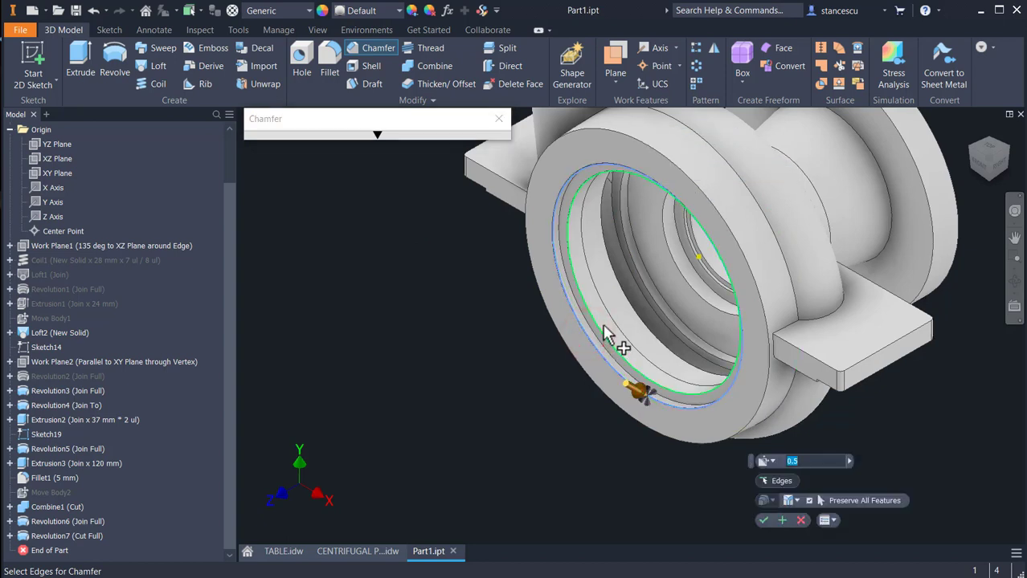
{"action": "left_click", "coordinate": [602, 329]}
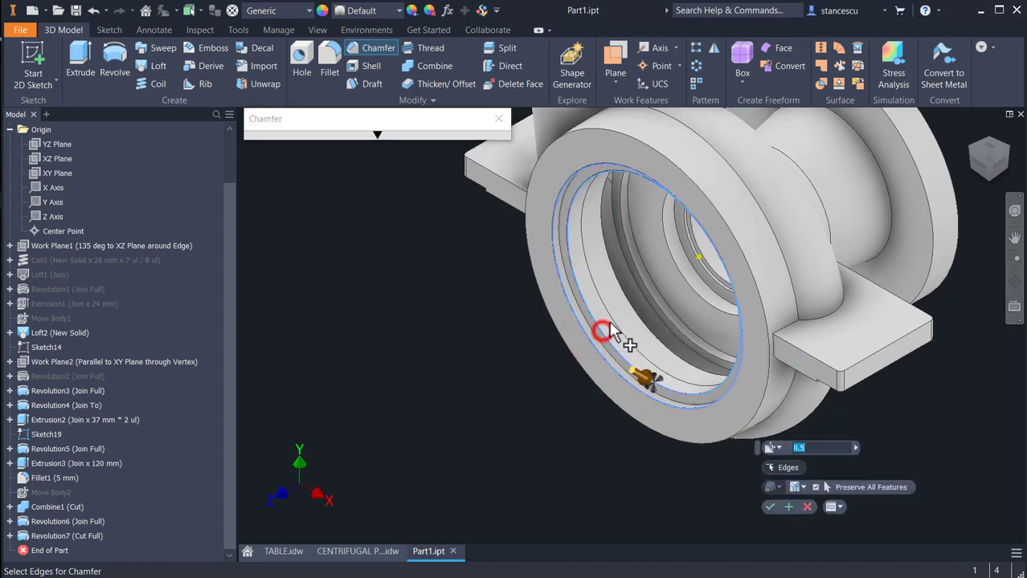
{"action": "left_click", "coordinate": [674, 260]}
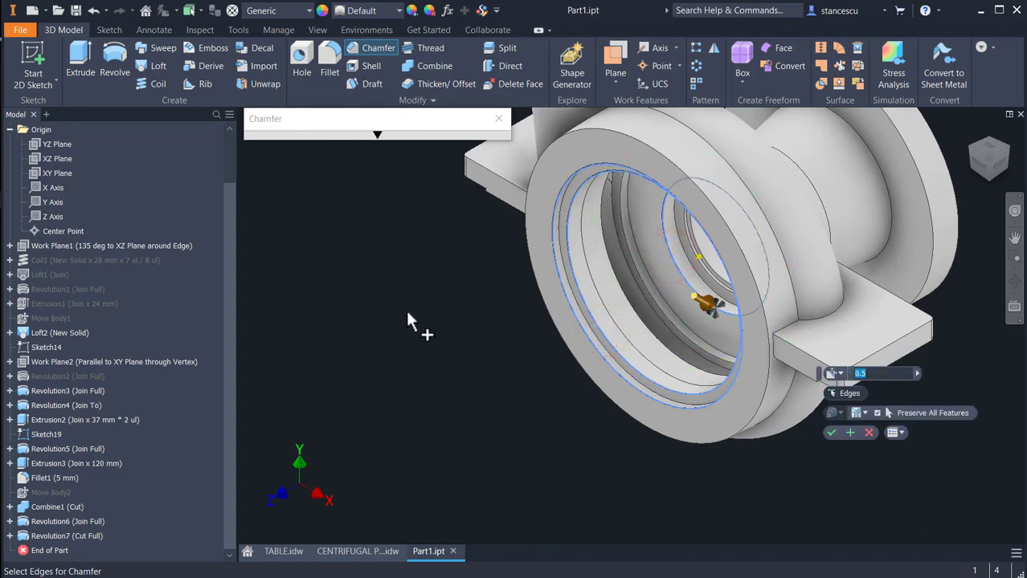
{"action": "left_click", "coordinate": [831, 432]}
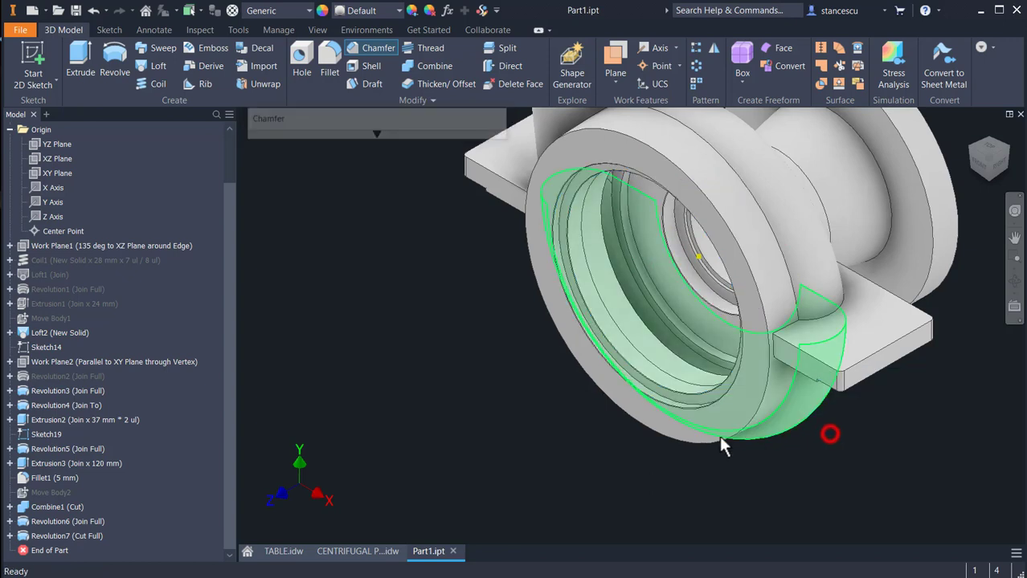
- Fillet the circular inner corner edge at the back of the large bore, and turn off the recurring save reminder
{"action": "left_click", "coordinate": [639, 254]}
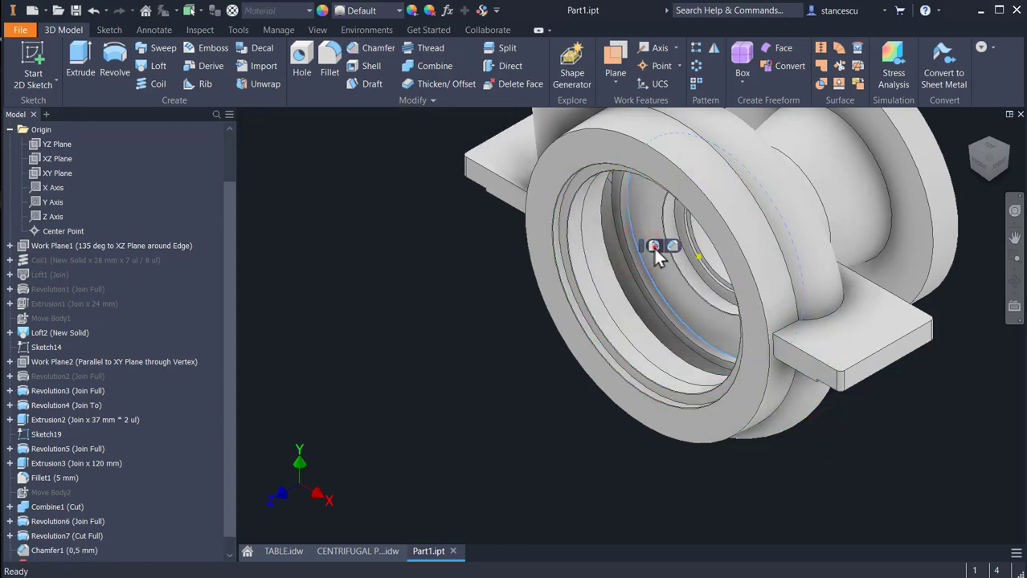
{"action": "left_click", "coordinate": [653, 246]}
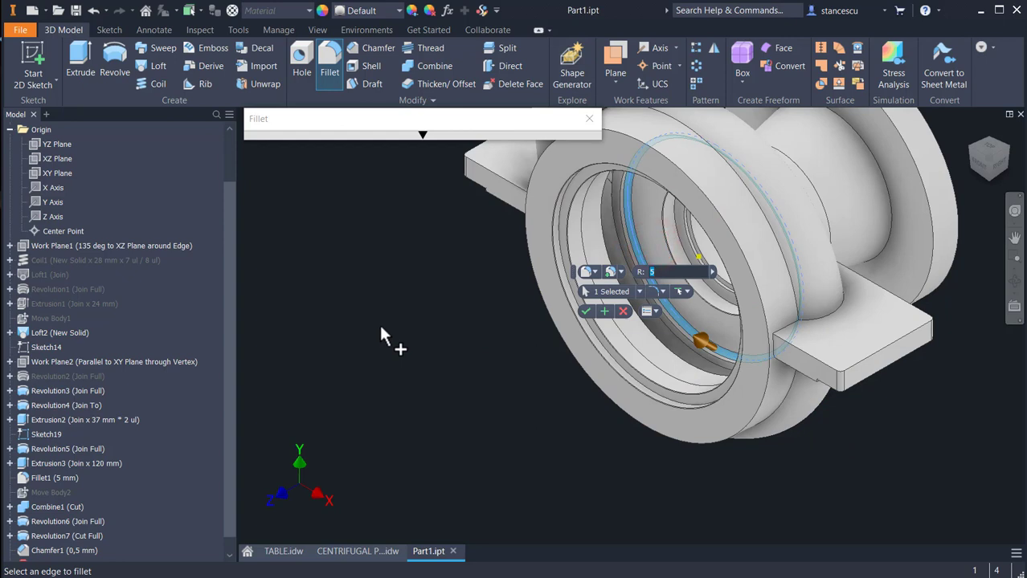
{"action": "left_click", "coordinate": [588, 312]}
{"action": "left_click", "coordinate": [449, 354]}
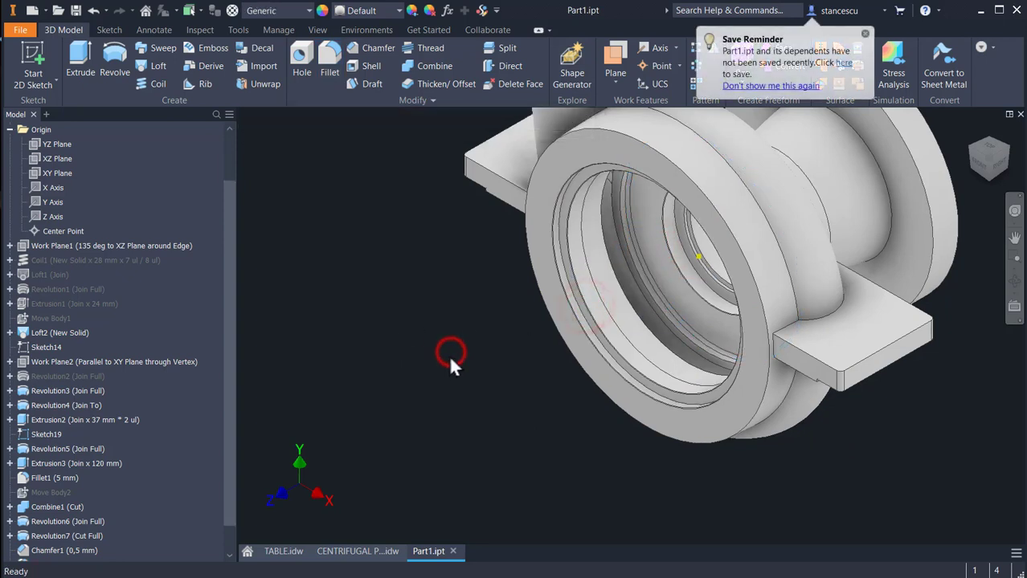
{"action": "key", "text": "F6"}
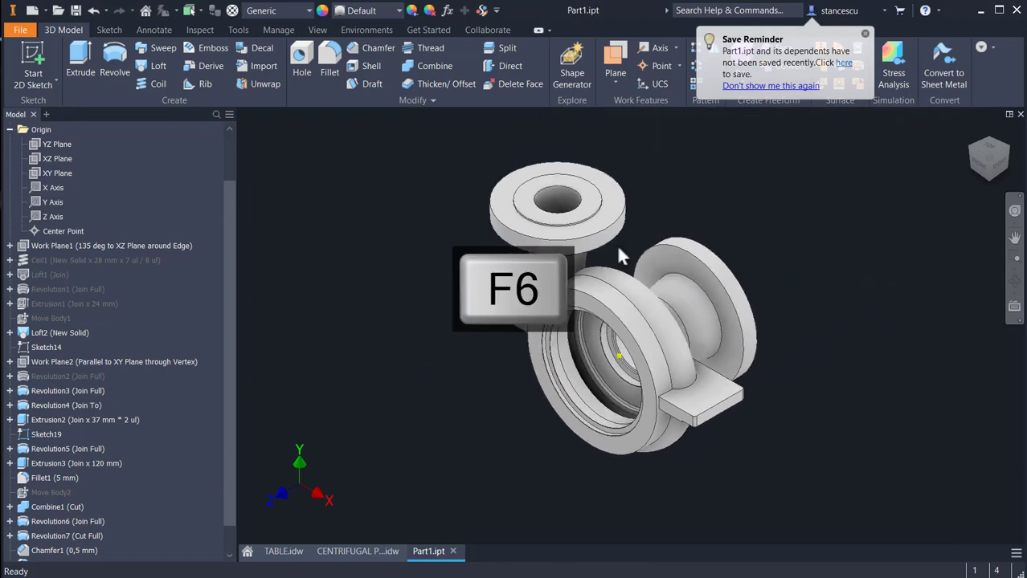
{"action": "left_click", "coordinate": [770, 87]}
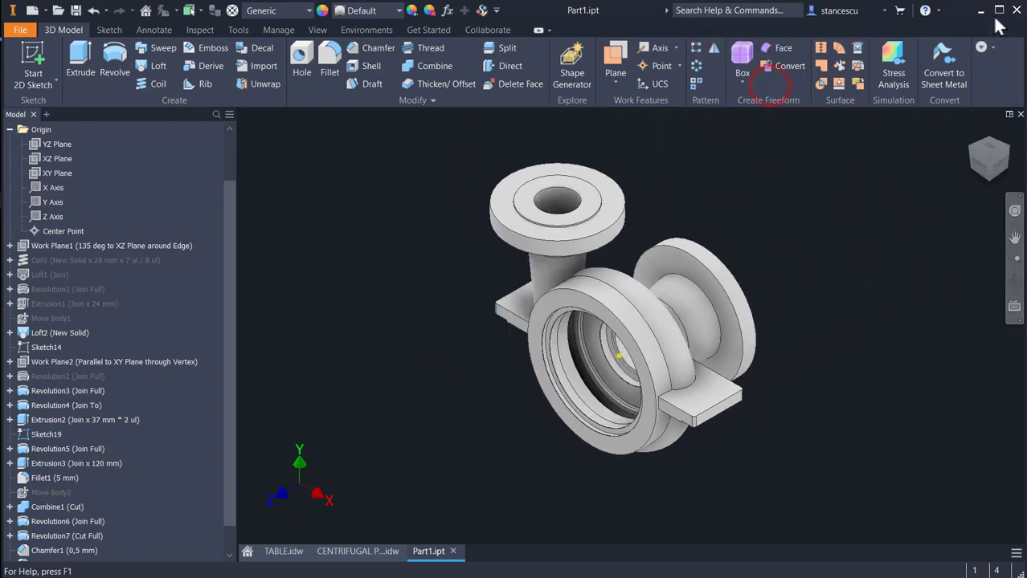
- Examine the CENTRIFUGAL PUMP BODY drawing for the small threaded boss on the suction neck, including its diameter, height and distance from the flange
{"action": "left_click", "coordinate": [364, 553]}
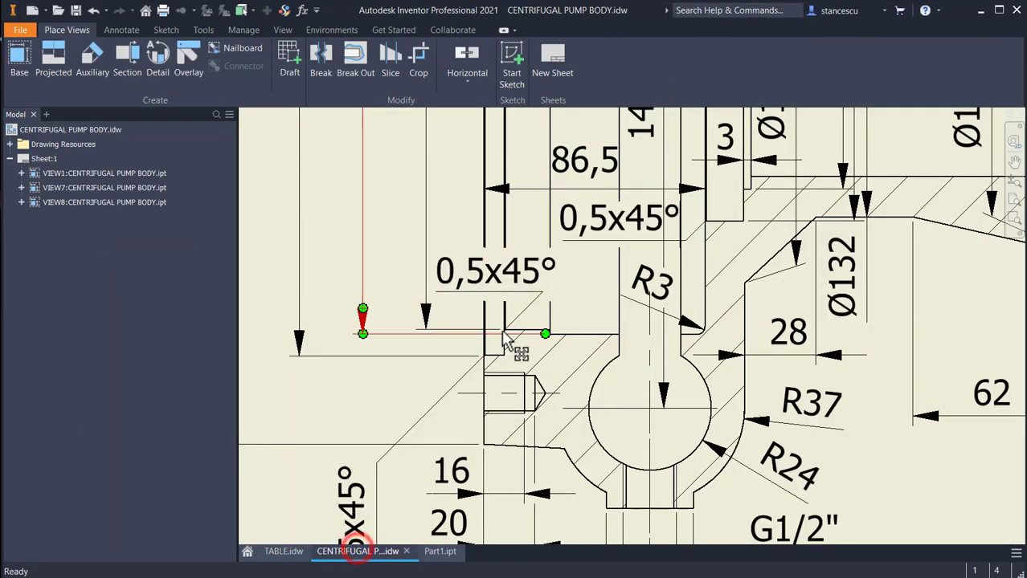
{"action": "scroll", "coordinate": [580, 275], "scroll_direction": "down", "scroll_amount": 2}
{"action": "middle_click_drag", "start_coordinate": [580, 275], "coordinate": [679, 273]}
{"action": "scroll", "coordinate": [679, 273], "scroll_direction": "down", "scroll_amount": 2}
{"action": "middle_click_drag", "start_coordinate": [673, 219], "coordinate": [674, 266]}
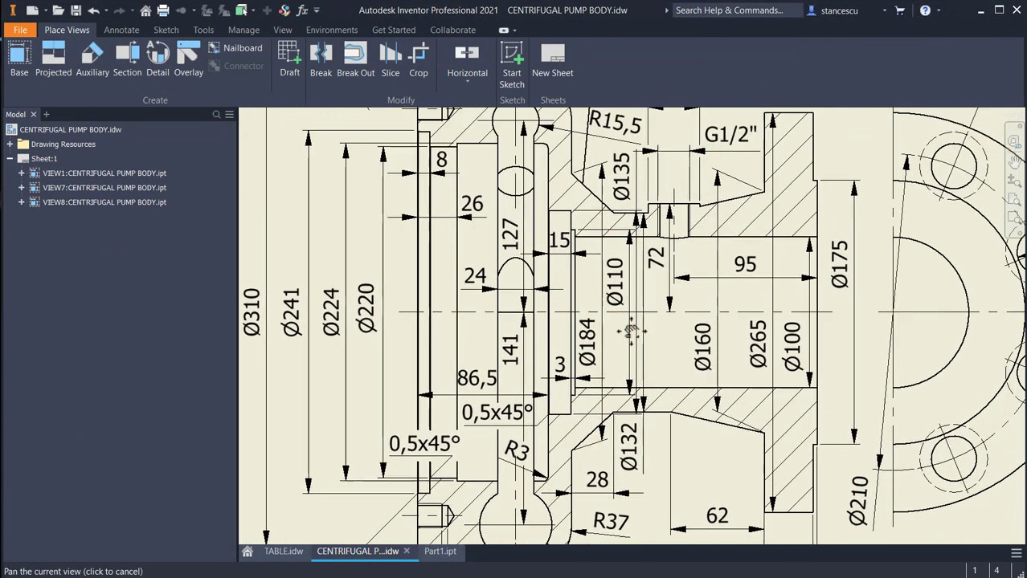
{"action": "left_click", "coordinate": [675, 264]}
{"action": "scroll", "coordinate": [675, 265], "scroll_direction": "down", "scroll_amount": 3}
{"action": "scroll", "coordinate": [675, 265], "scroll_direction": "up", "scroll_amount": 4}
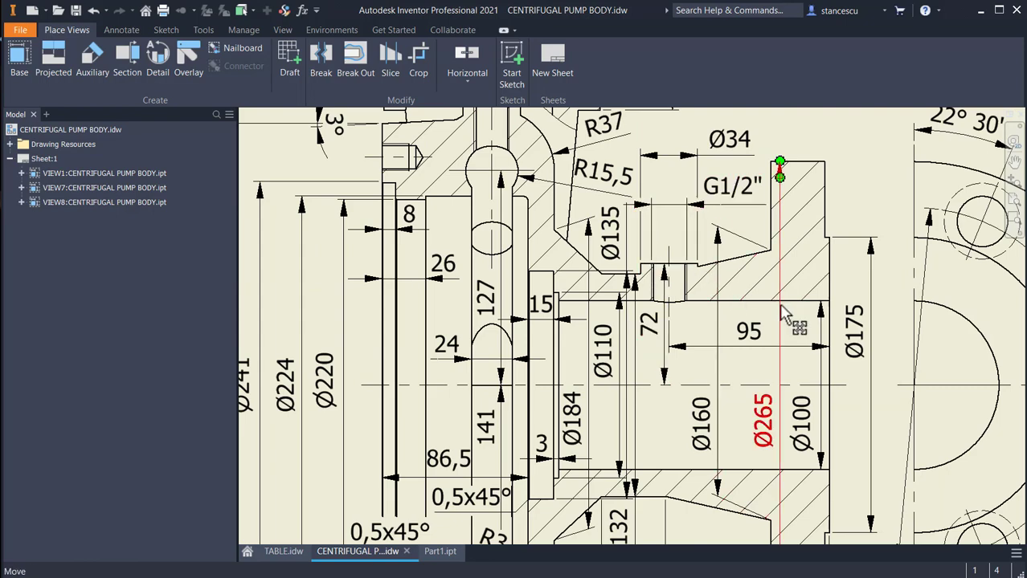
{"action": "mouse_move", "coordinate": [795, 328]}
{"action": "middle_mouse_down"}
{"action": "mouse_move", "coordinate": [559, 293]}
{"action": "mouse_move", "coordinate": [267, 303]}
{"action": "mouse_move", "coordinate": [250, 195]}
{"action": "mouse_move", "coordinate": [265, 106]}
{"action": "middle_mouse_up"}
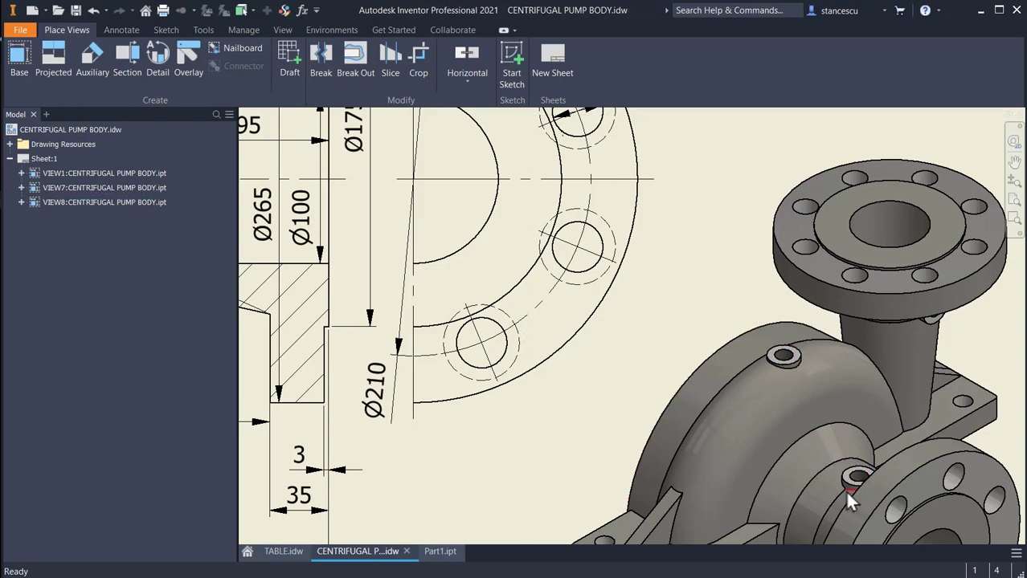
{"action": "scroll", "coordinate": [707, 449], "scroll_direction": "up", "scroll_amount": 8}
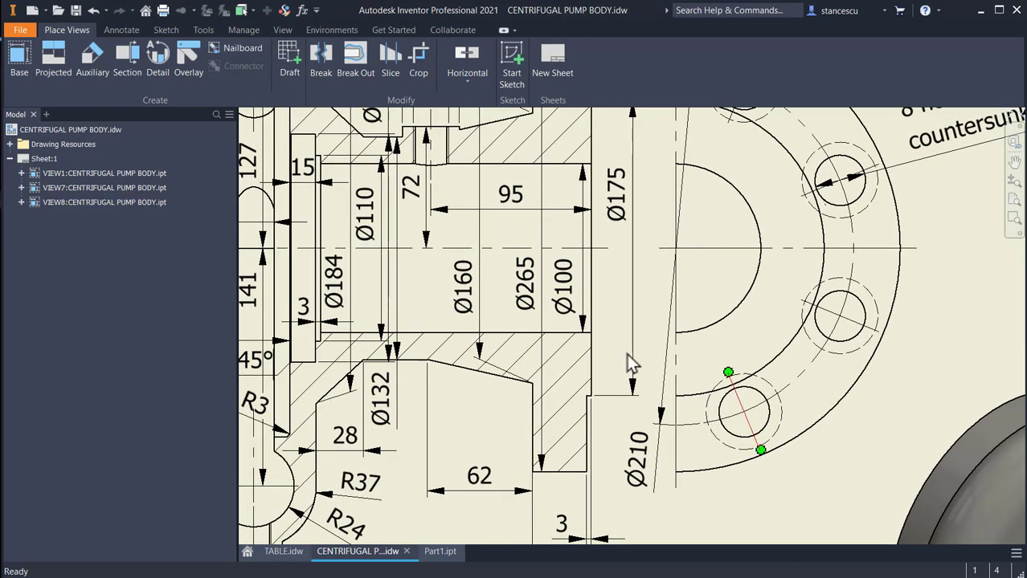
{"action": "middle_click_drag", "start_coordinate": [564, 277], "coordinate": [568, 342]}
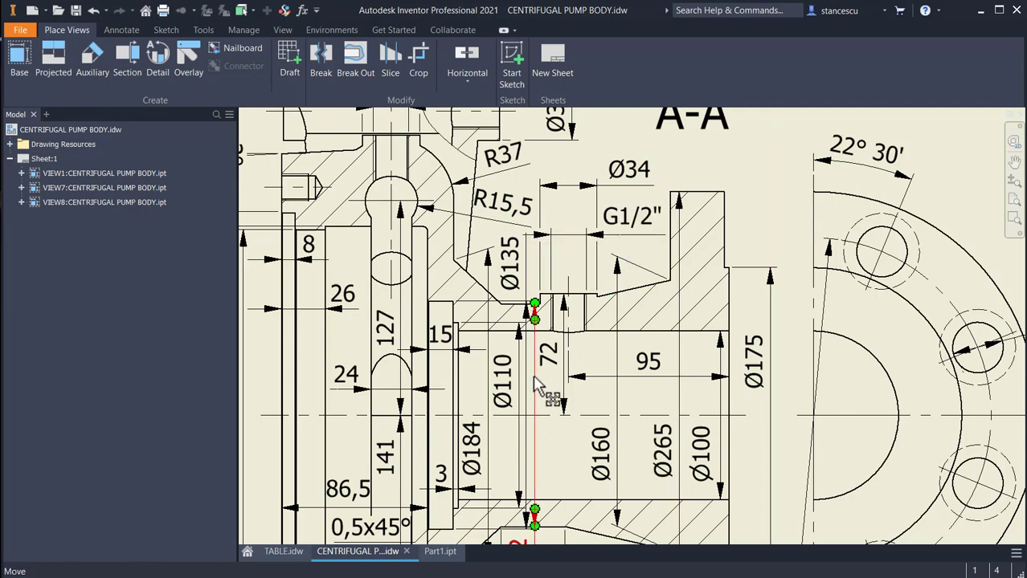
- Switch to the pump body part Part1.ipt and create a work plane offset 72 mm above the XZ Plane
{"action": "left_click", "coordinate": [438, 553]}
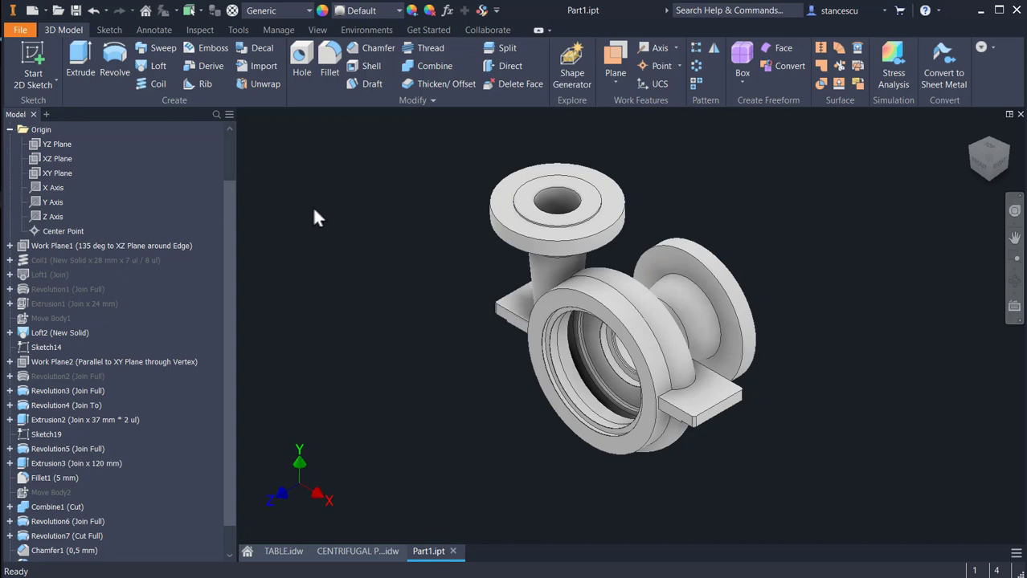
{"action": "left_click_drag", "start_coordinate": [223, 231], "coordinate": [235, 195]}
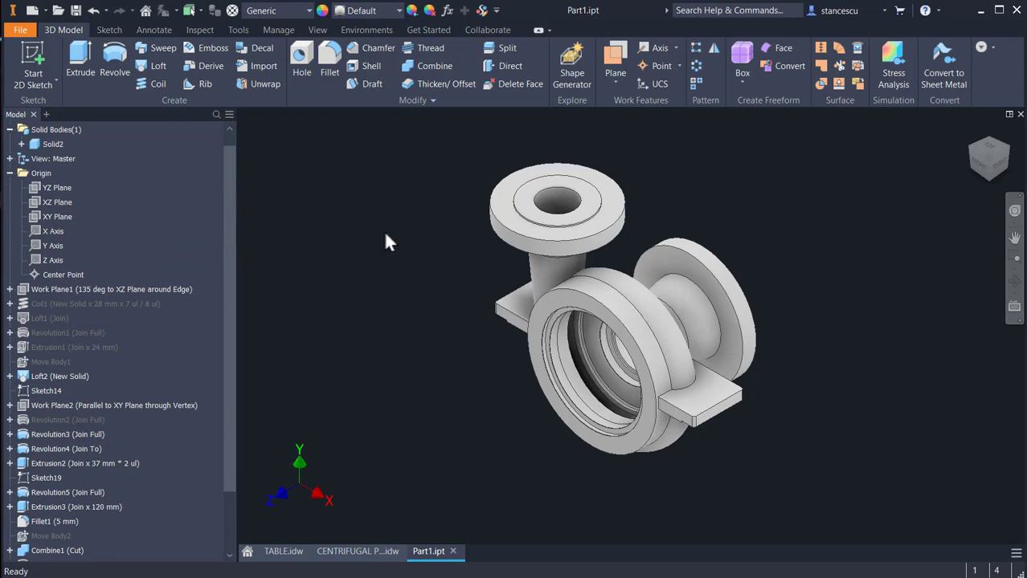
{"action": "left_click", "coordinate": [614, 57]}
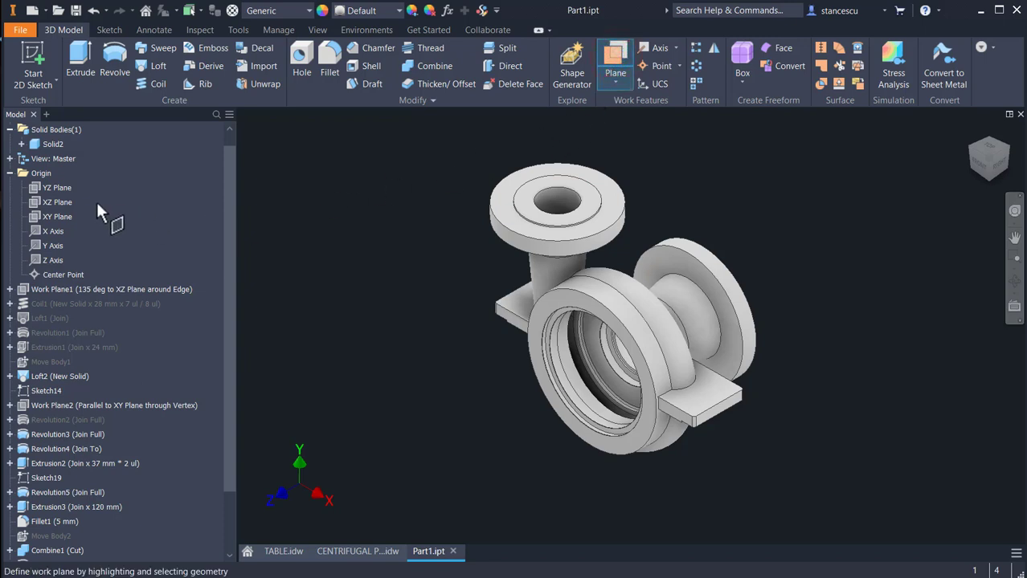
{"action": "left_click", "coordinate": [57, 202]}
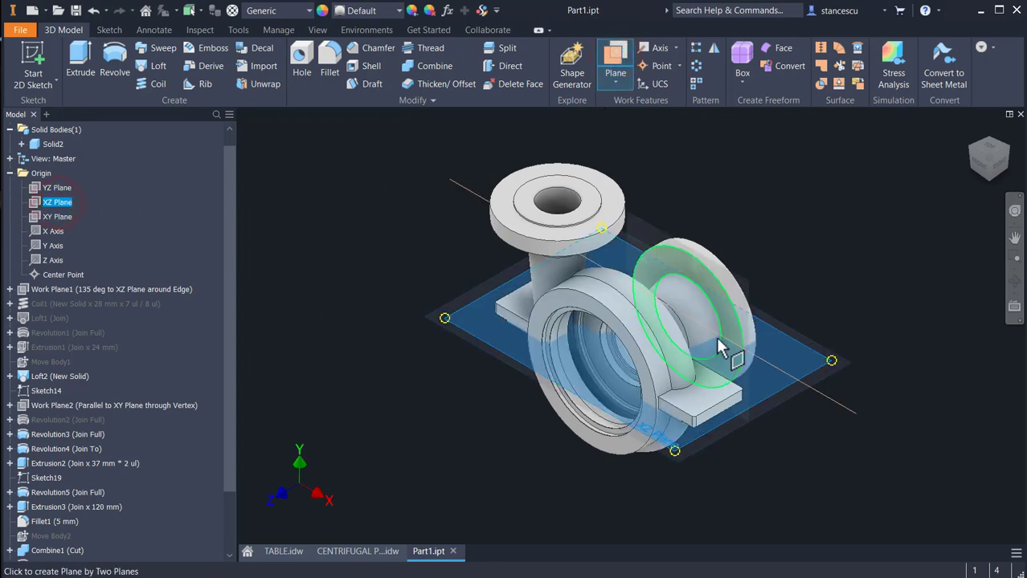
{"action": "left_click_drag", "start_coordinate": [790, 343], "coordinate": [789, 298]}
{"action": "type", "text": "75"}
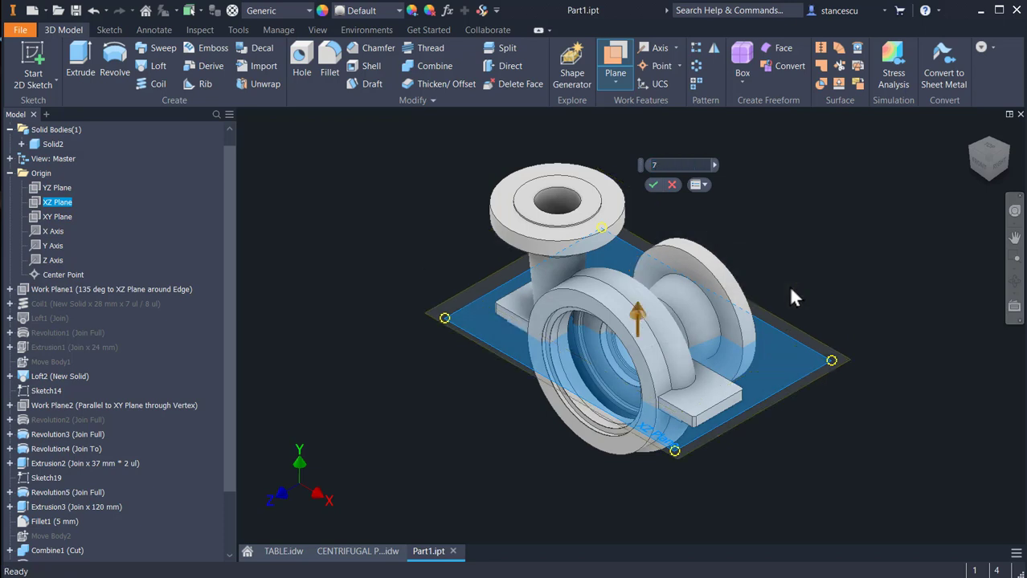
{"action": "key", "text": "Return"}
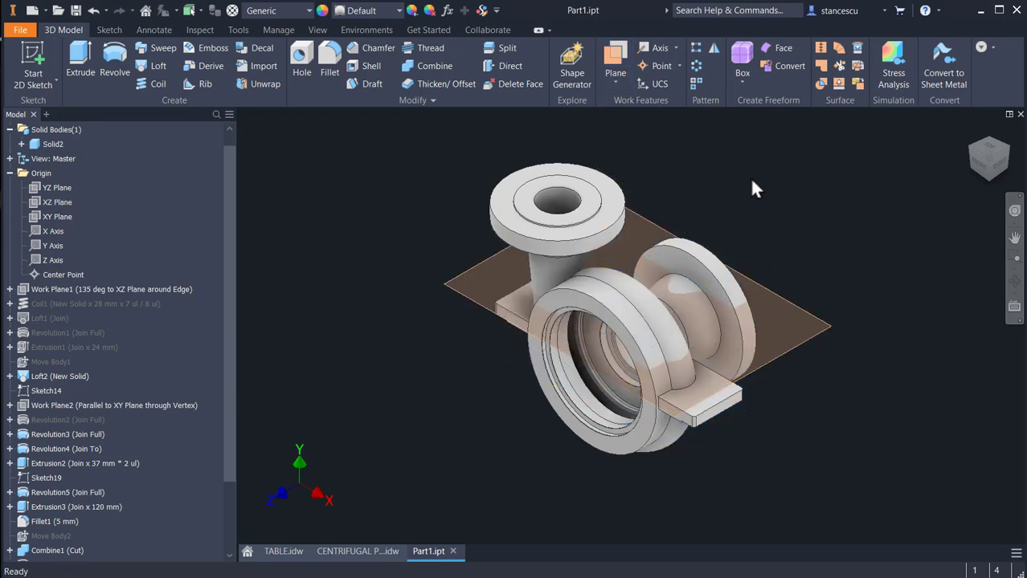
- Start a sketch on the new offset plane, slice the graphics, and draw a 34 mm diameter circle over the neck behind the large flange
{"action": "left_click", "coordinate": [789, 348]}
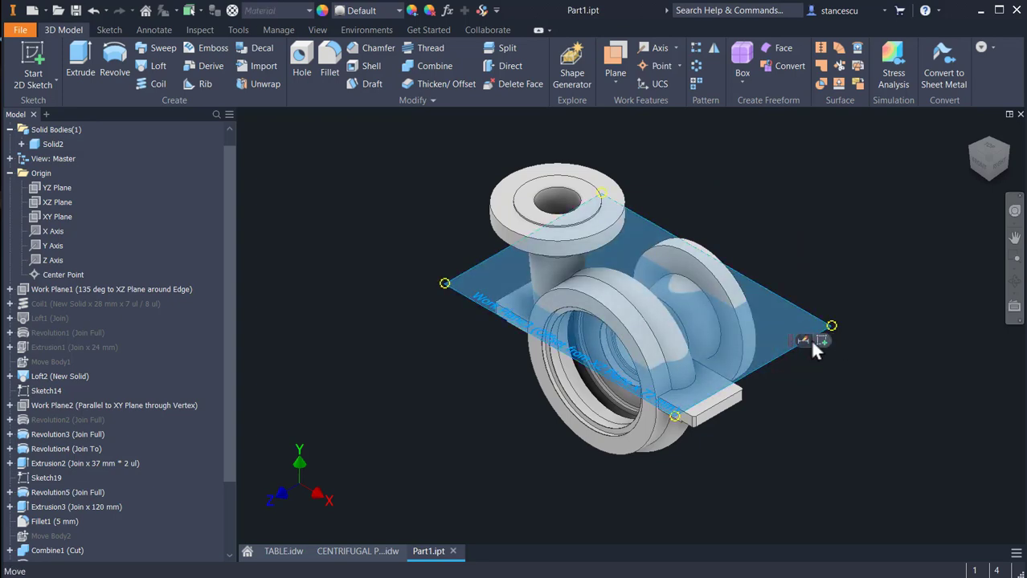
{"action": "left_click", "coordinate": [820, 339]}
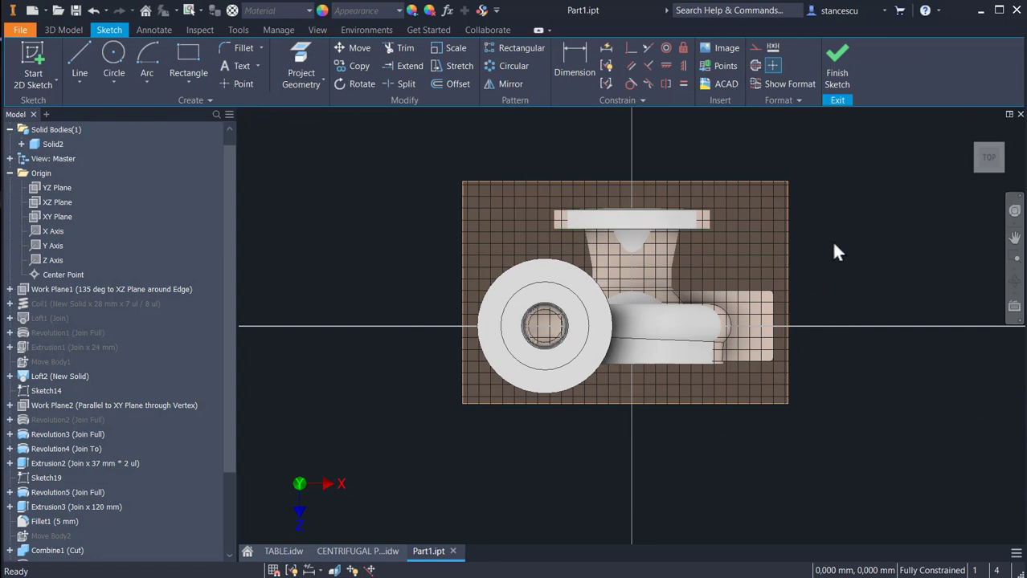
{"action": "key", "text": "F7"}
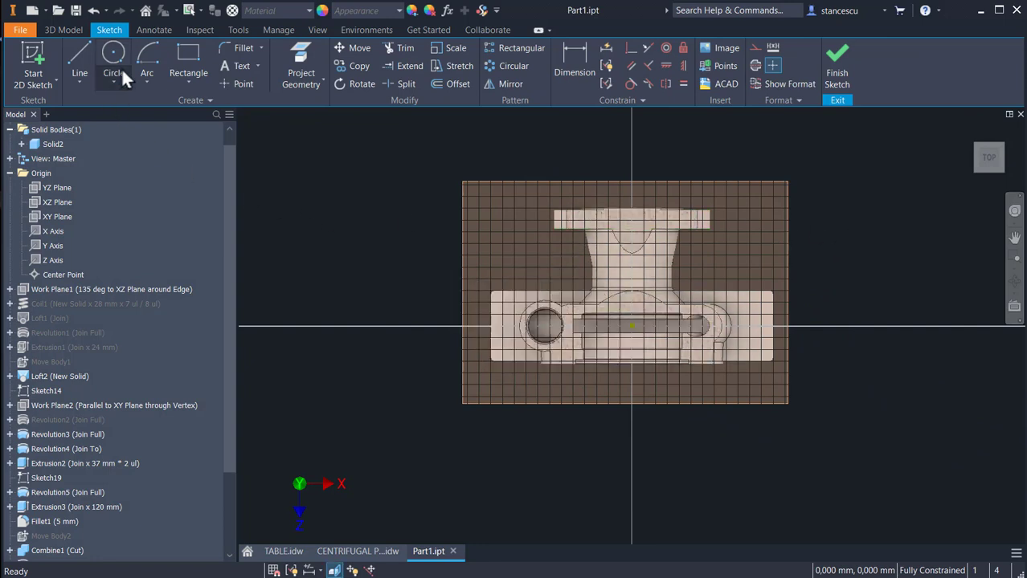
{"action": "left_click", "coordinate": [114, 64]}
{"action": "scroll", "coordinate": [586, 261], "scroll_direction": "up", "scroll_amount": 3}
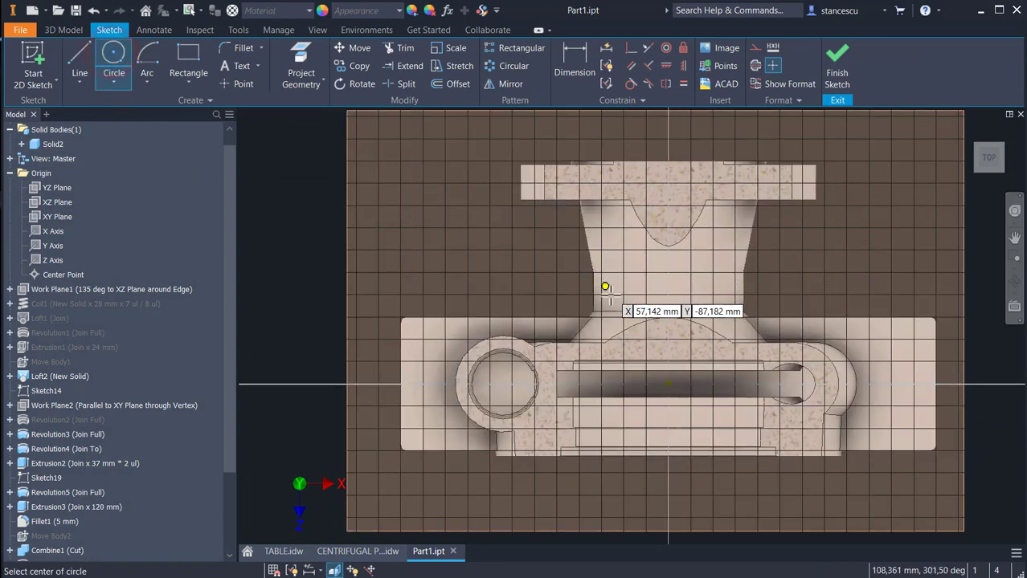
{"action": "left_click", "coordinate": [668, 279]}
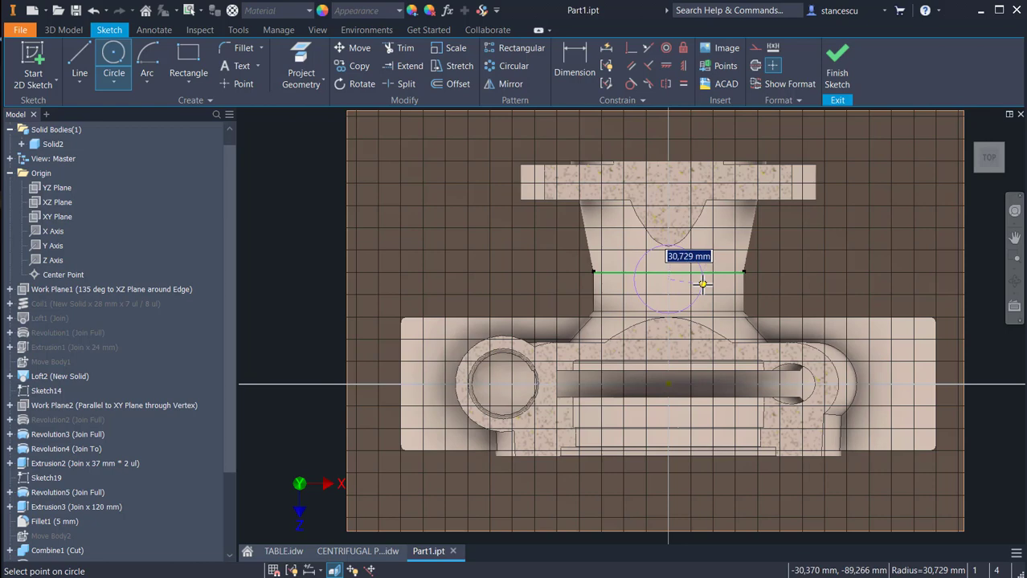
{"action": "right_click", "coordinate": [703, 284]}
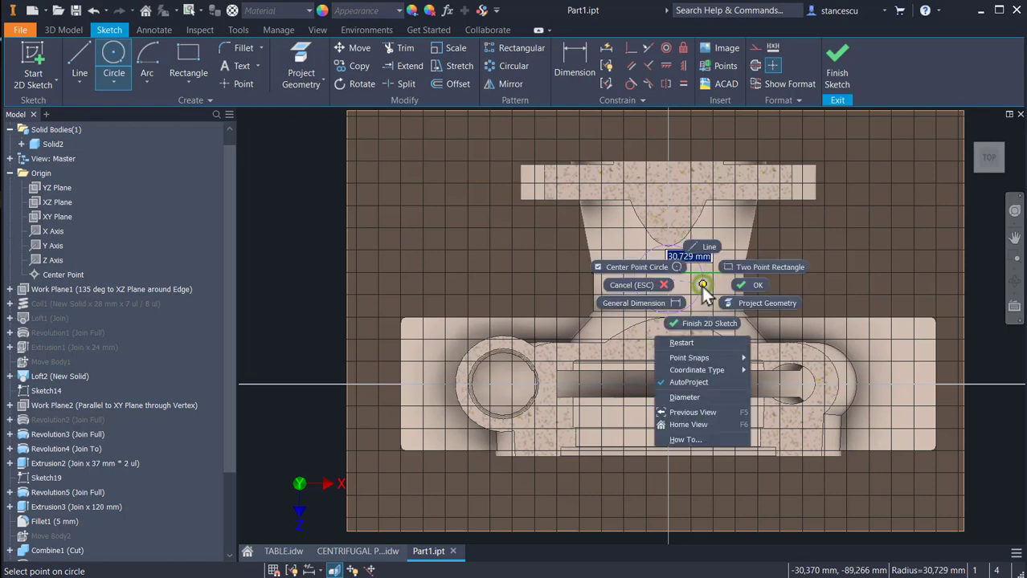
{"action": "left_click", "coordinate": [679, 395]}
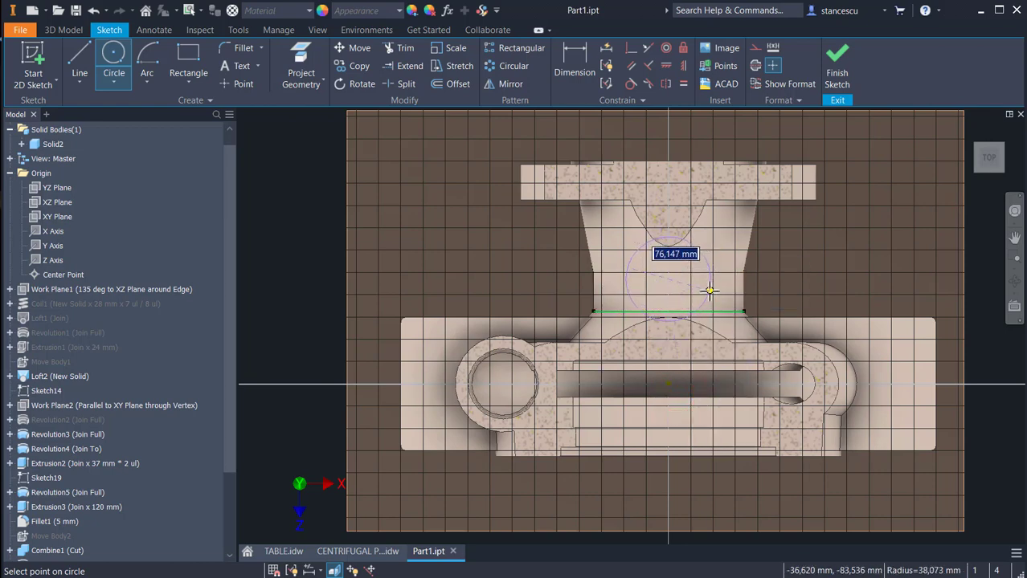
{"action": "type", "text": "34"}
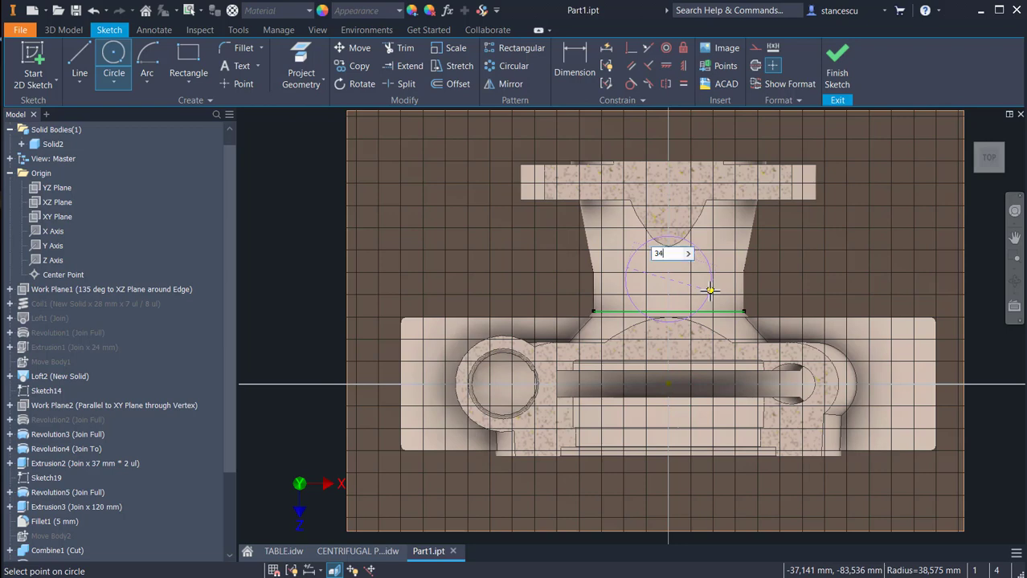
{"action": "key", "text": "Return"}
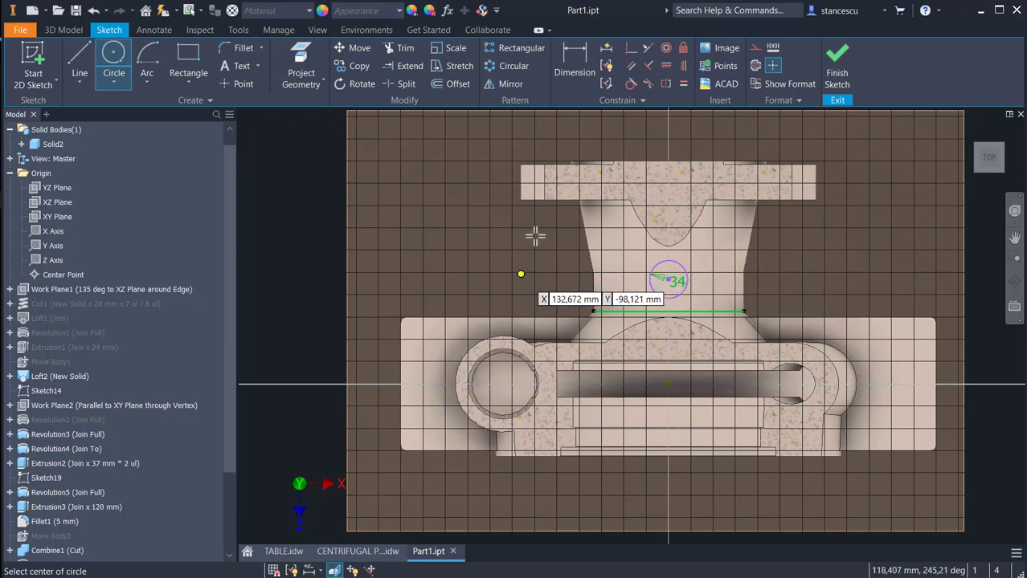
- Dimension the circle's centre 95 mm from the outer face edge of the large flange
{"action": "left_click", "coordinate": [565, 60]}
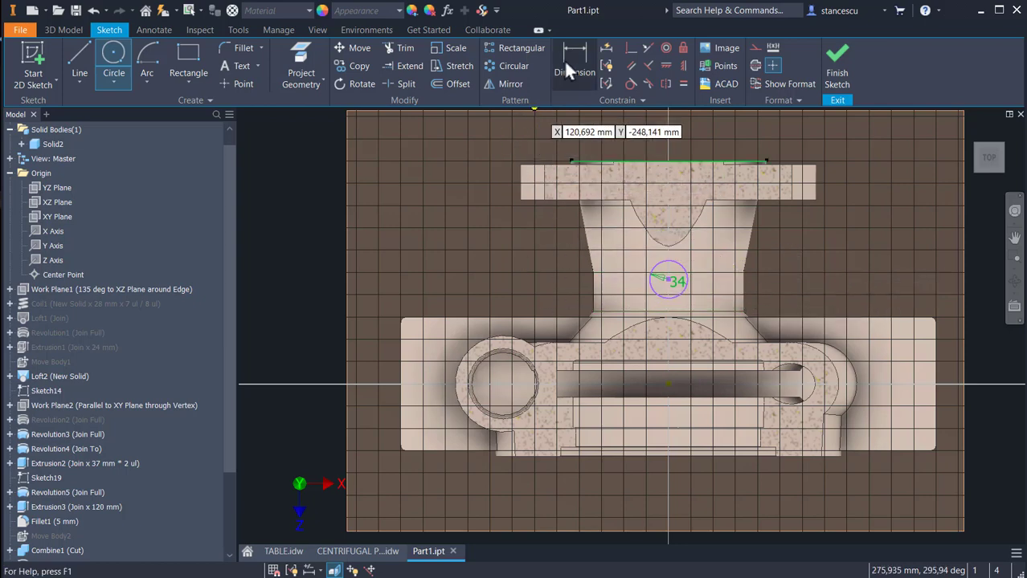
{"action": "left_click", "coordinate": [629, 164]}
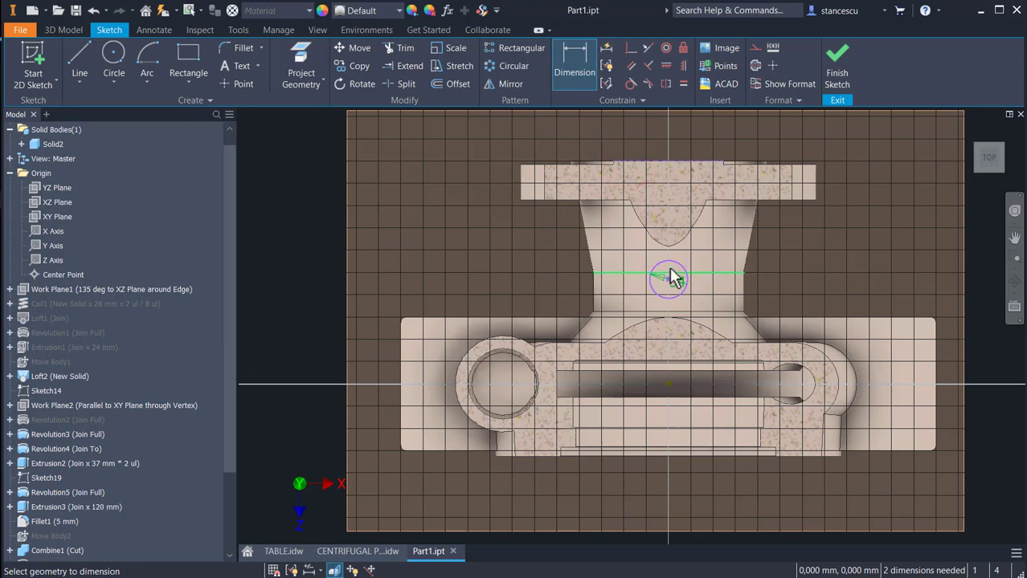
{"action": "left_click", "coordinate": [668, 280]}
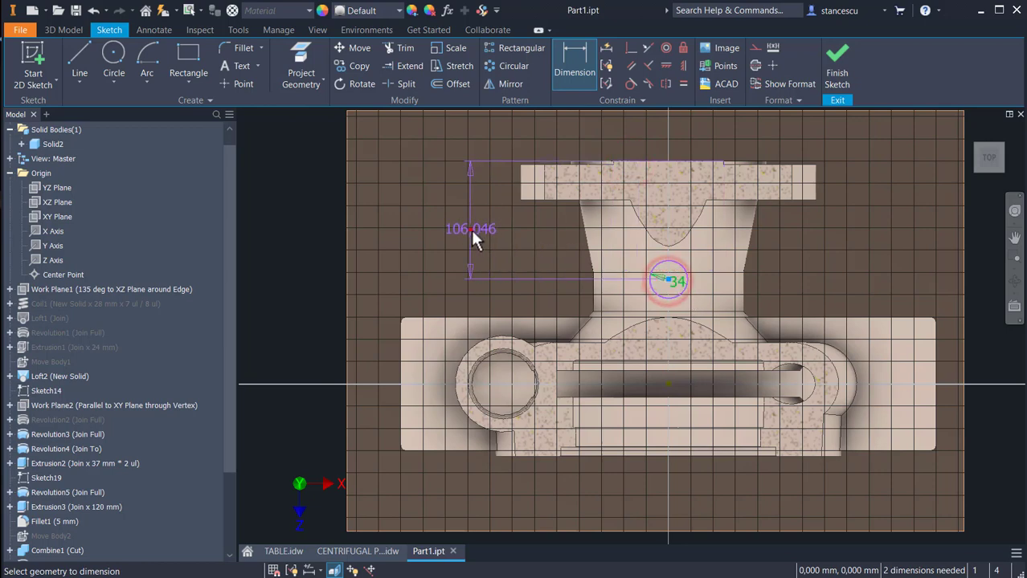
{"action": "left_click", "coordinate": [473, 230]}
{"action": "type", "text": "95"}
{"action": "key", "text": "Return"}
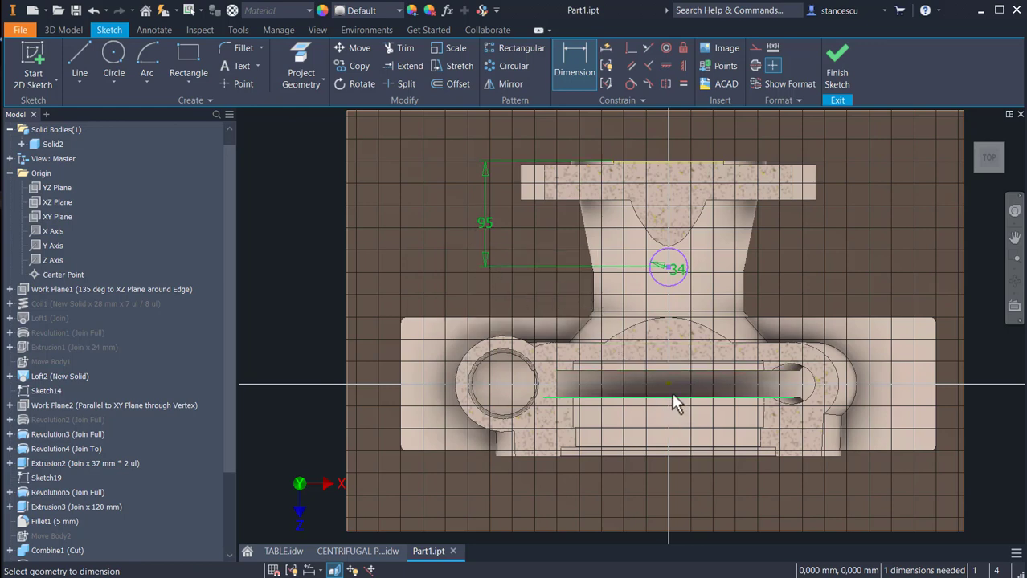
- Align the circle's centre vertically with the sketch origin and finish the sketch
{"action": "left_click", "coordinate": [683, 66]}
{"action": "left_click", "coordinate": [669, 268]}
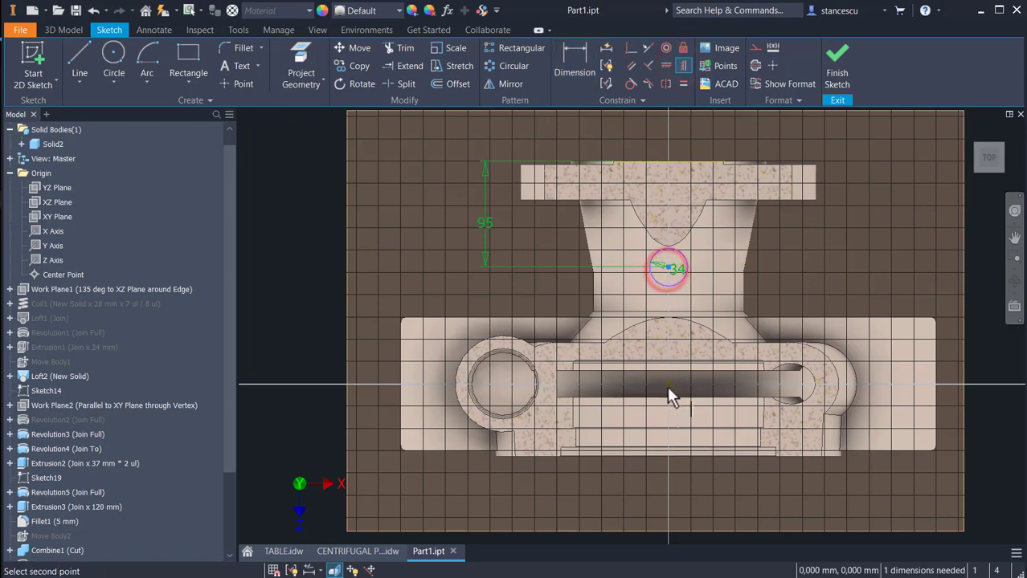
{"action": "left_click", "coordinate": [667, 386]}
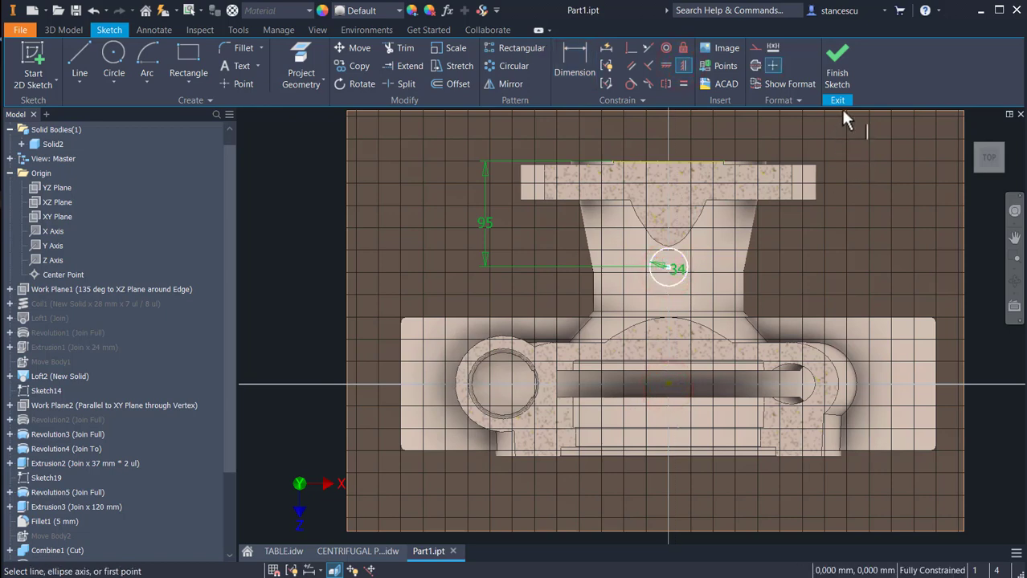
{"action": "left_click", "coordinate": [836, 65]}
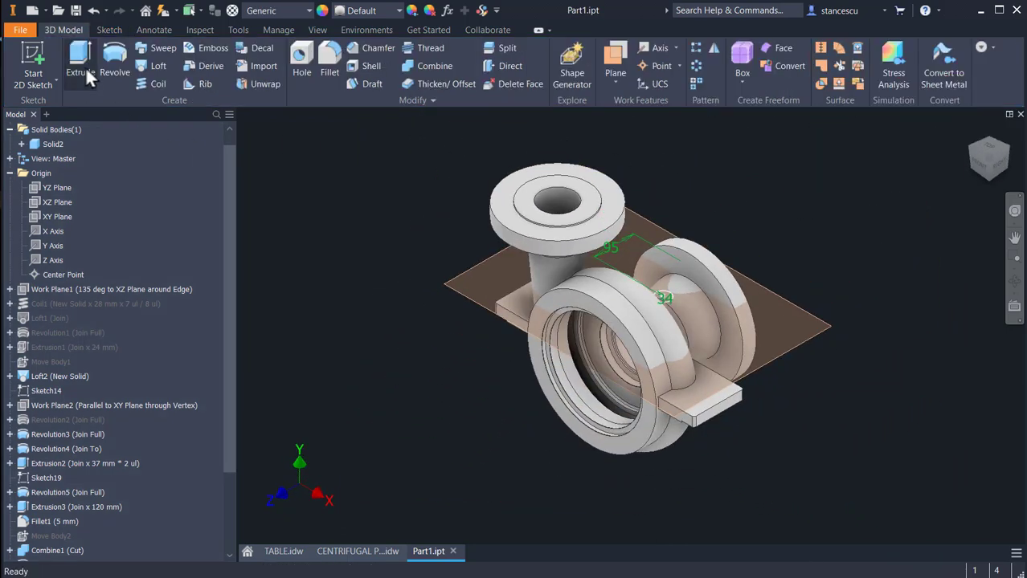
- Extrude the 34 mm circle down to the next surface, joining it to the pump body as a boss
{"action": "left_click", "coordinate": [86, 69]}
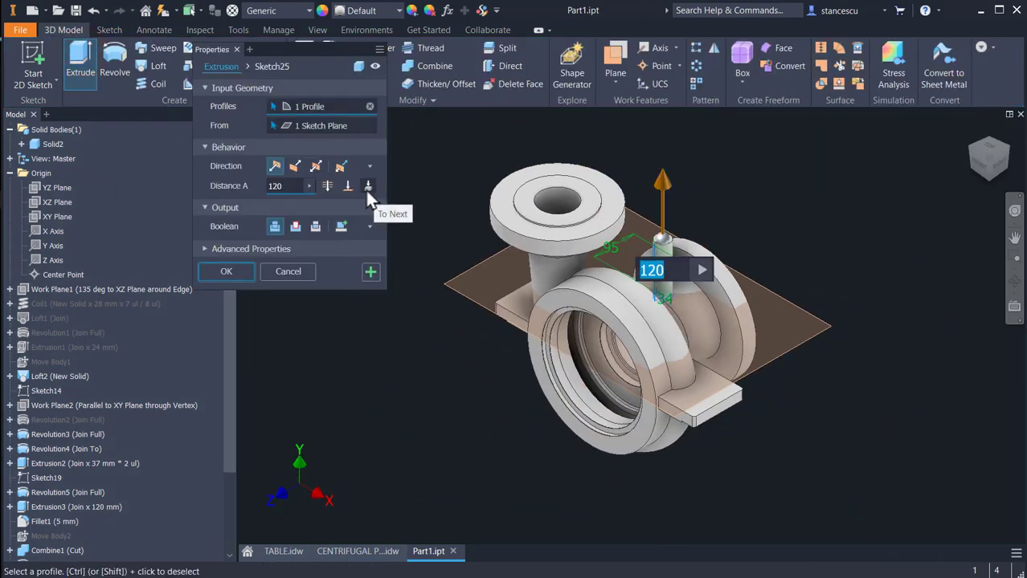
{"action": "left_click", "coordinate": [367, 187]}
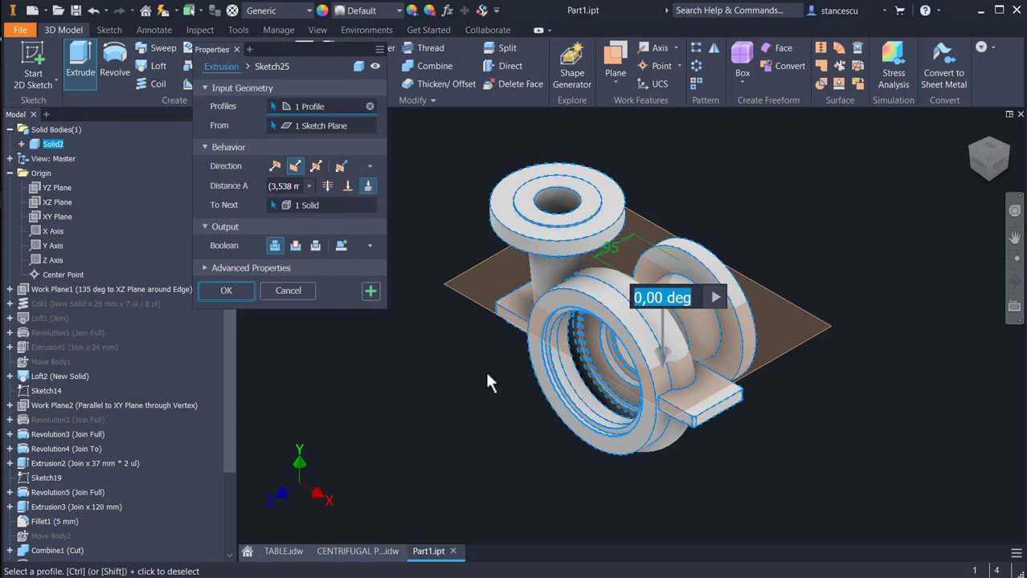
{"action": "middle_click_drag", "start_coordinate": [479, 418], "coordinate": [675, 371], "text": "shift"}
{"action": "scroll", "coordinate": [675, 371], "scroll_direction": "up", "scroll_amount": 2}
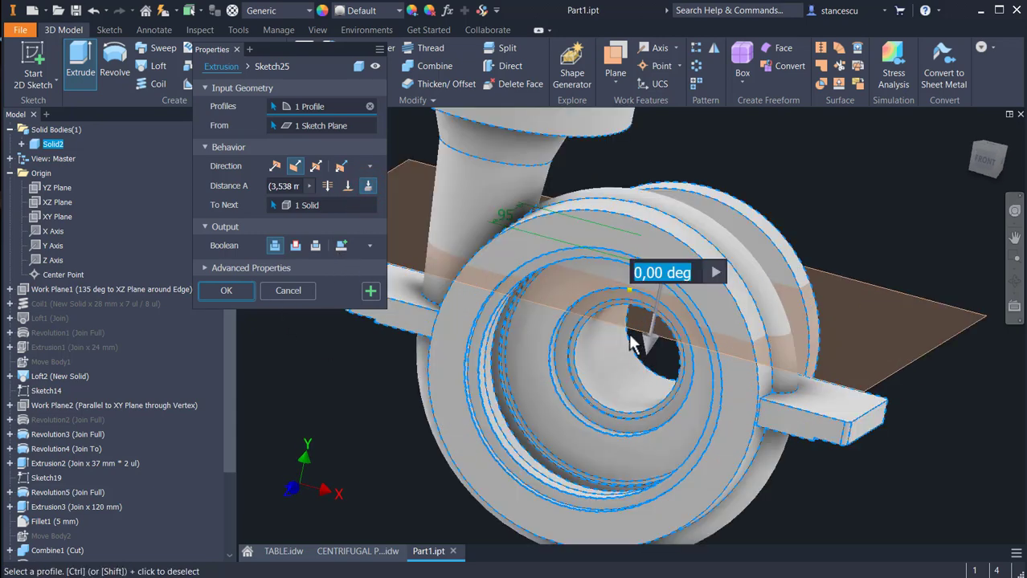
{"action": "middle_click_drag", "start_coordinate": [636, 321], "coordinate": [559, 358], "text": "shift"}
{"action": "left_click", "coordinate": [221, 291]}
{"action": "left_click", "coordinate": [366, 391]}
- Return to the home view and hide the offset work plane
{"action": "key", "text": "F6"}
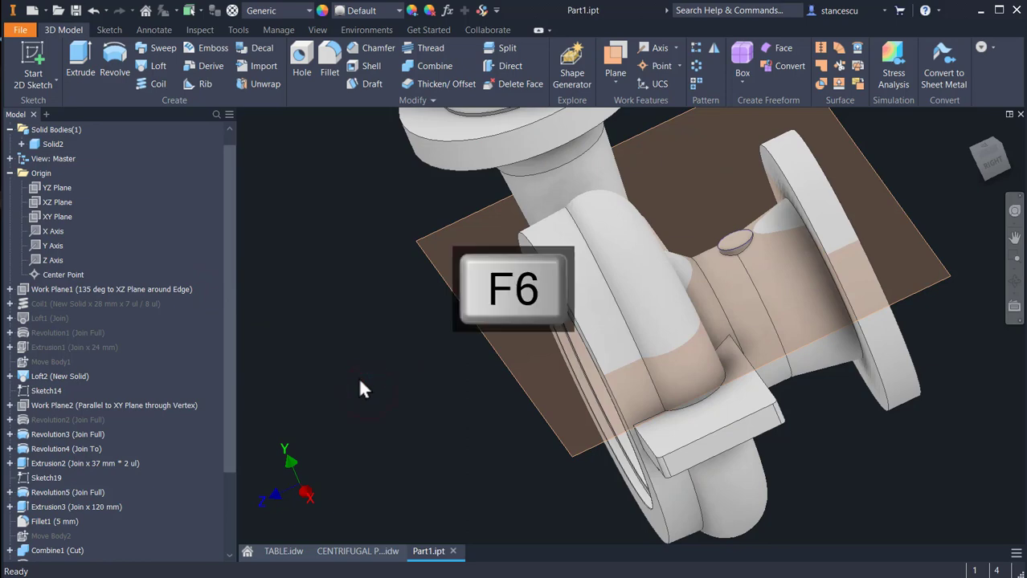
{"action": "left_click", "coordinate": [804, 328]}
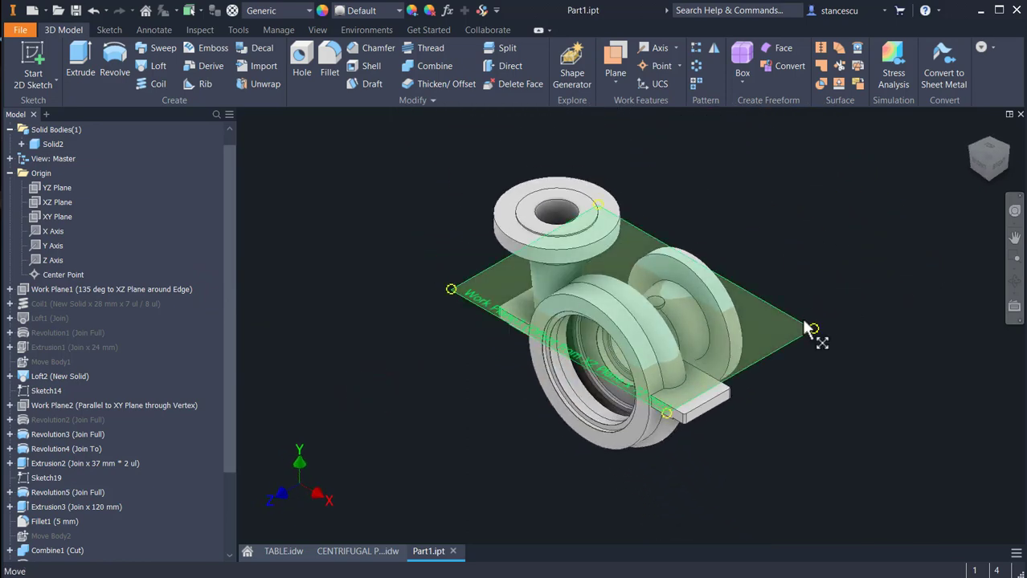
{"action": "right_click", "coordinate": [813, 332]}
{"action": "left_click", "coordinate": [842, 337]}
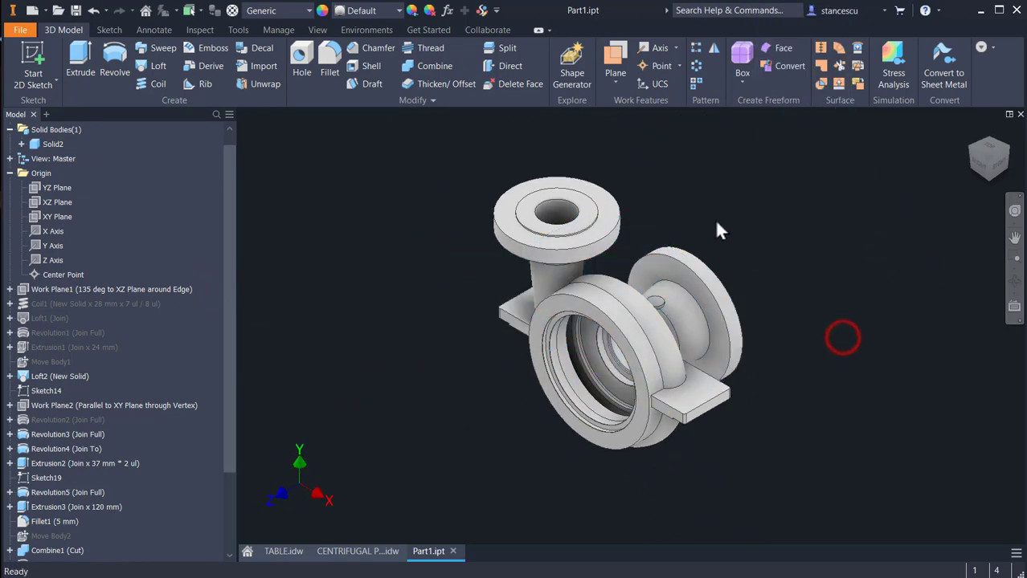
- Start a tapped hole with ISO Pipe Threads, size 20,955 and designation G 1/2
{"action": "left_click", "coordinate": [300, 55]}
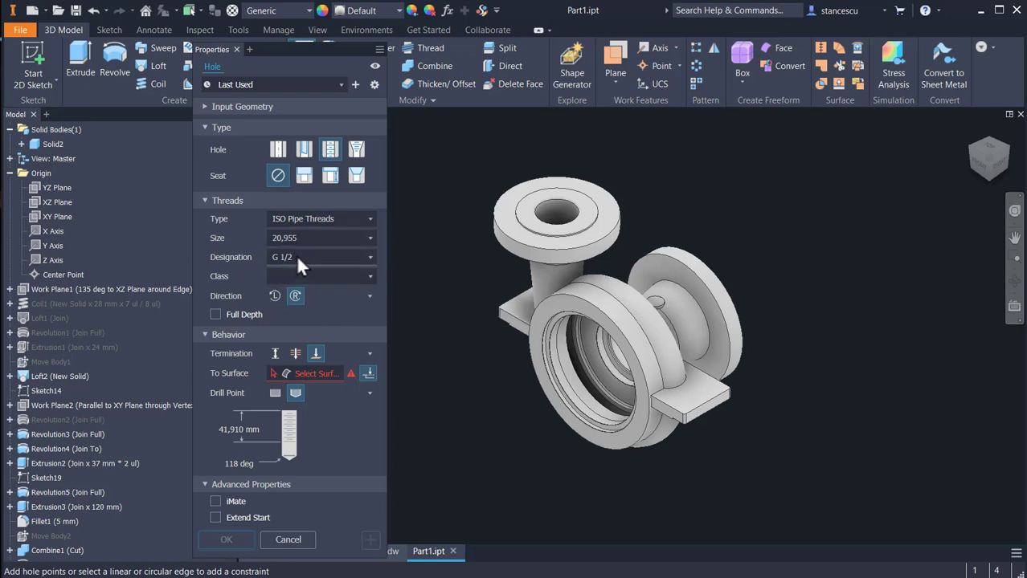
{"action": "left_click", "coordinate": [318, 236]}
{"action": "scroll", "coordinate": [318, 273], "scroll_direction": "up", "scroll_amount": 1}
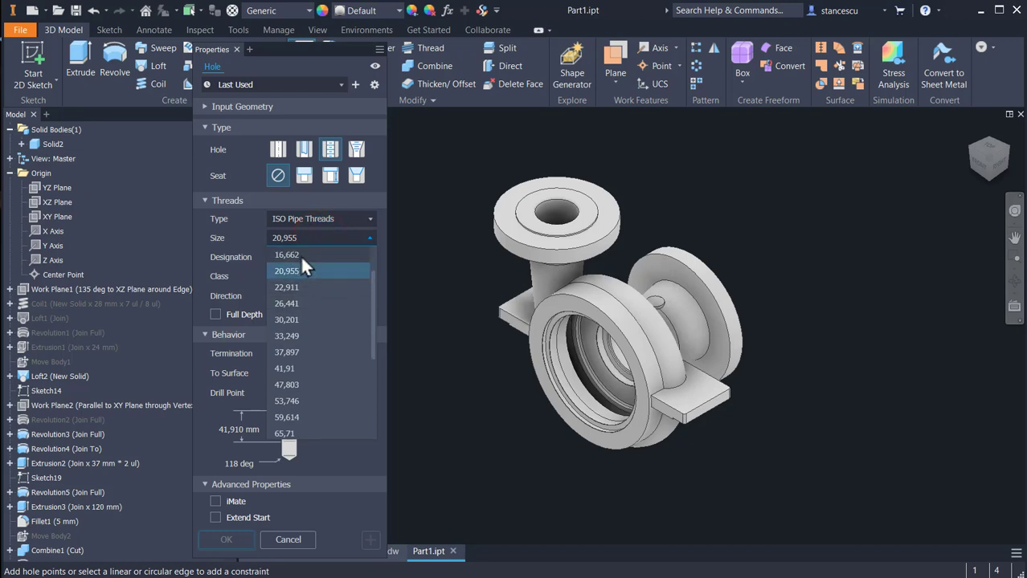
{"action": "left_click", "coordinate": [303, 257]}
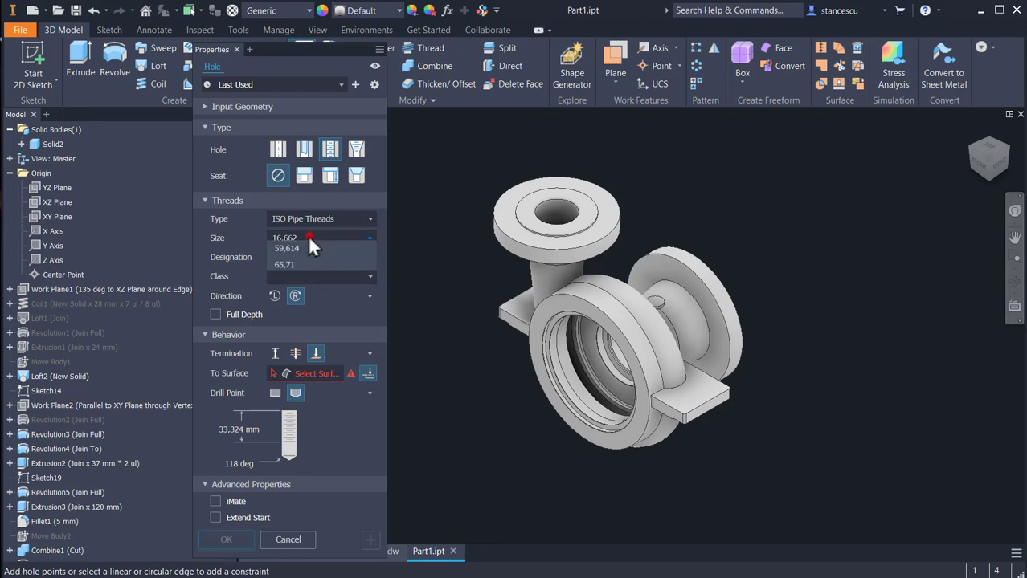
{"action": "left_click", "coordinate": [308, 237]}
{"action": "left_click", "coordinate": [293, 270]}
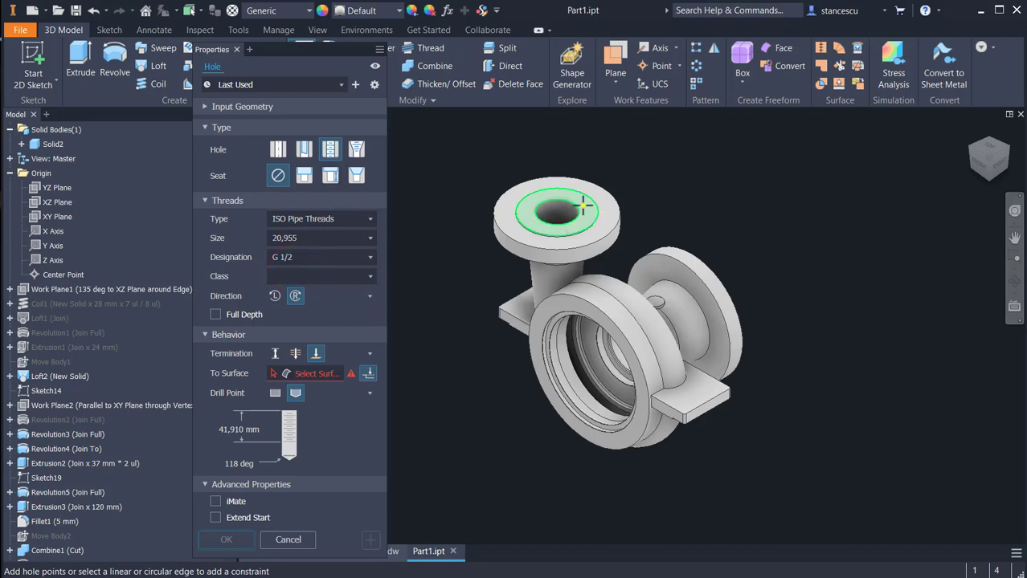
- Place the hole on the top face of the new boss, concentric with its circular edge
{"action": "scroll", "coordinate": [679, 310], "scroll_direction": "up", "scroll_amount": 3}
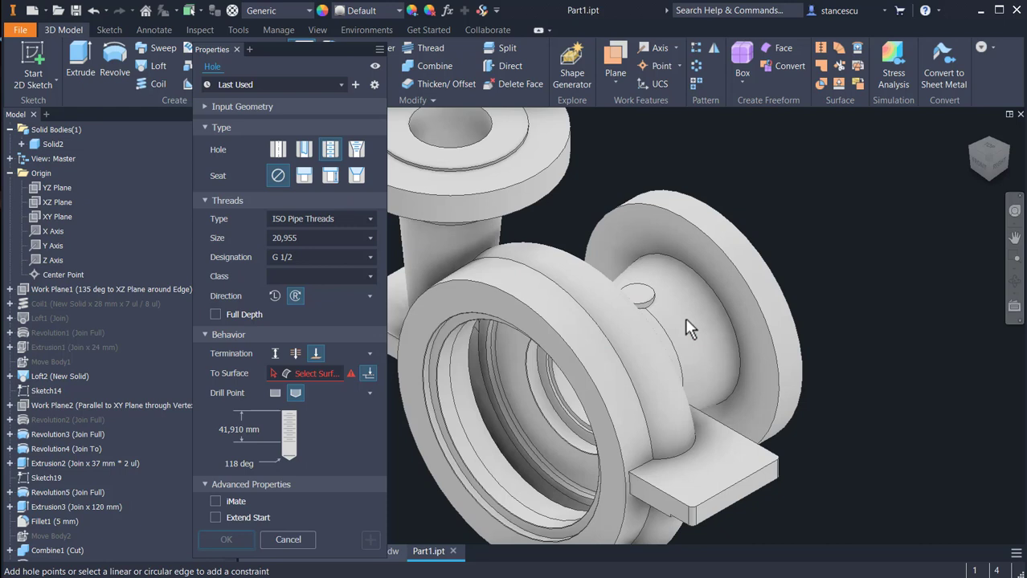
{"action": "left_click", "coordinate": [639, 297]}
{"action": "scroll", "coordinate": [664, 310], "scroll_direction": "up", "scroll_amount": 2}
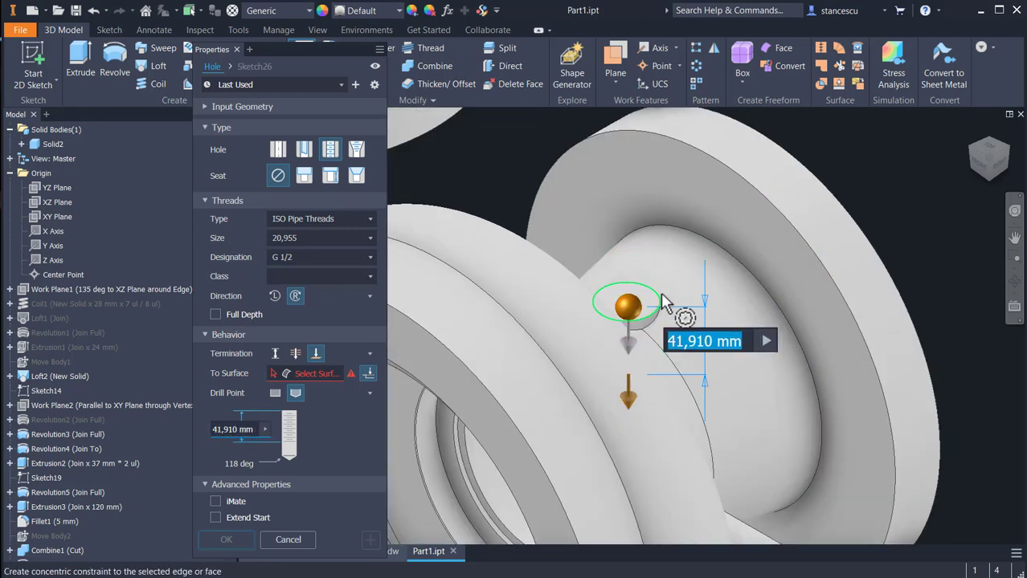
{"action": "left_click", "coordinate": [661, 309]}
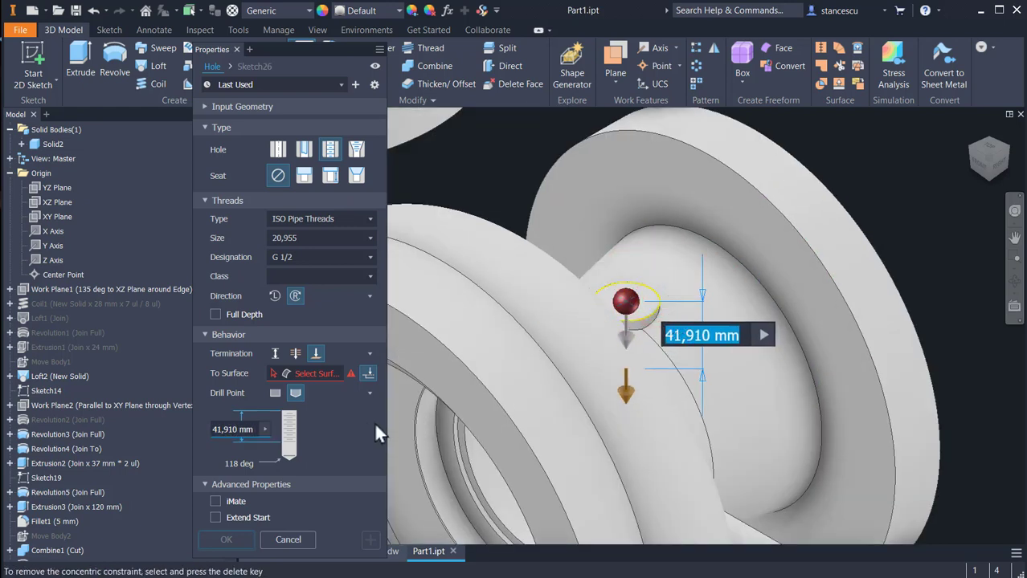
- End the G 1/2 tapped hole at the neck's inner bore surface, create it, and return to the home view
{"action": "left_click", "coordinate": [313, 374]}
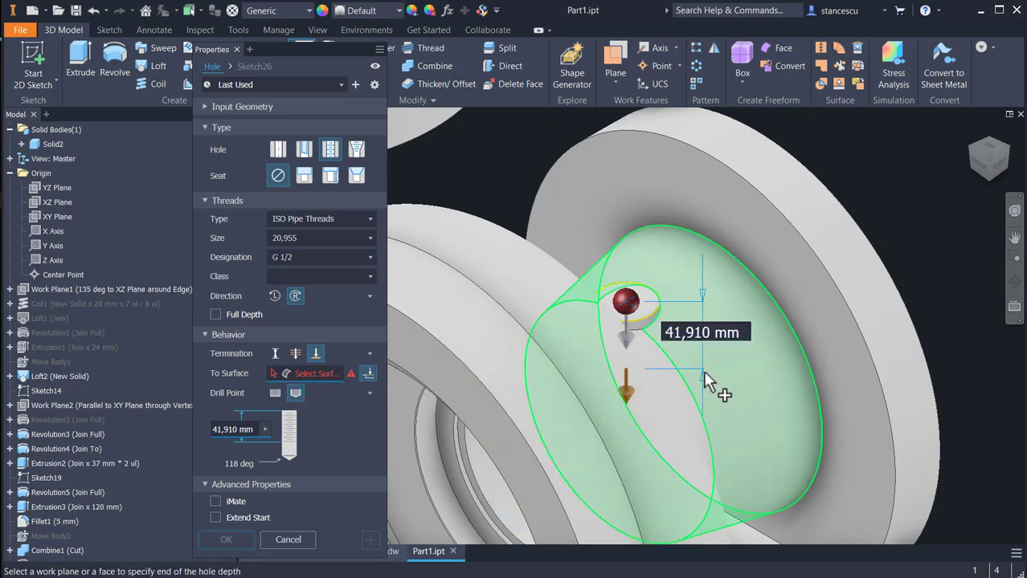
{"action": "middle_click_drag", "start_coordinate": [706, 370], "coordinate": [737, 335], "text": "shift"}
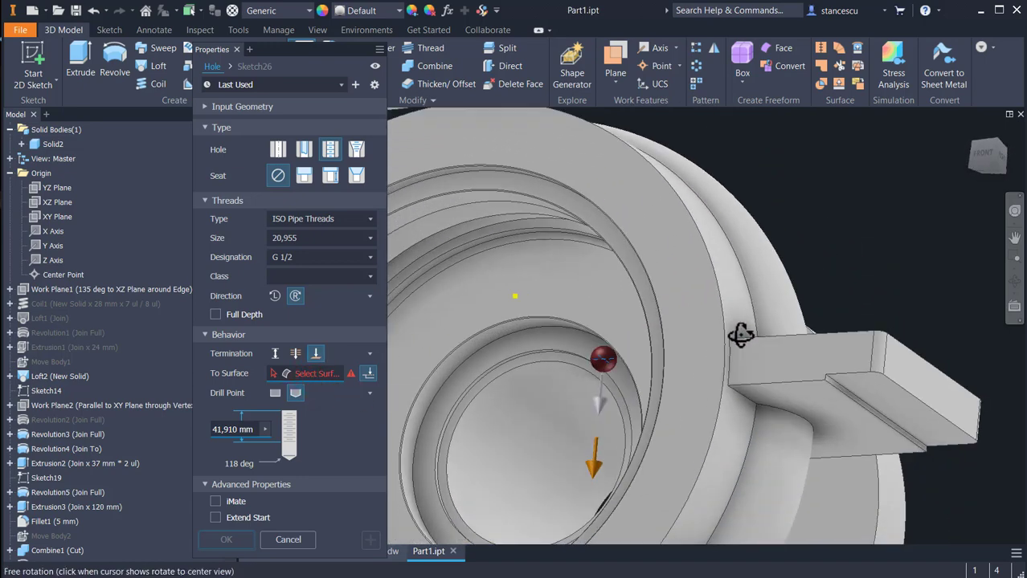
{"action": "left_click", "coordinate": [538, 391]}
{"action": "middle_click_drag", "start_coordinate": [522, 414], "coordinate": [546, 448], "text": "shift"}
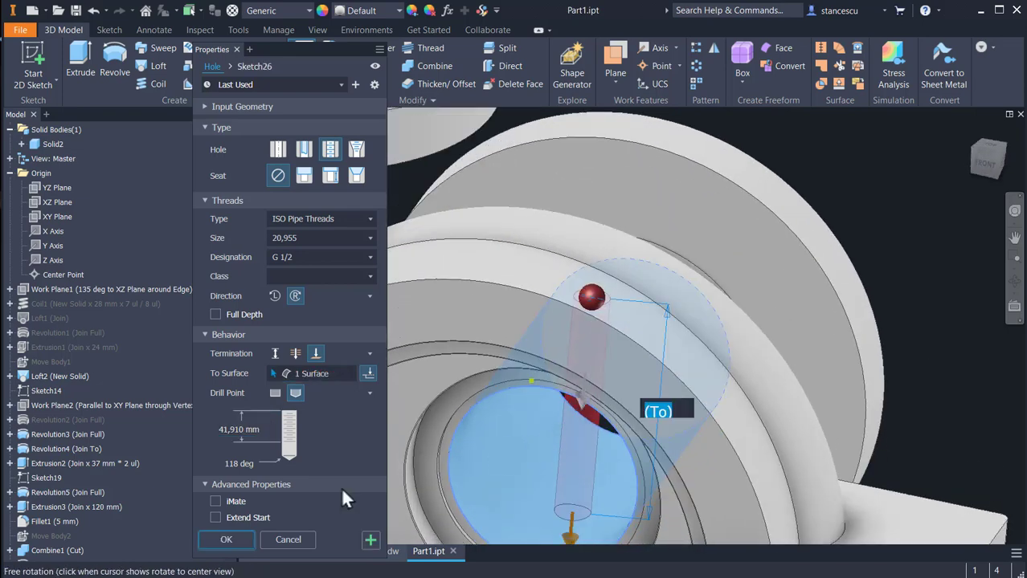
{"action": "left_click", "coordinate": [240, 540]}
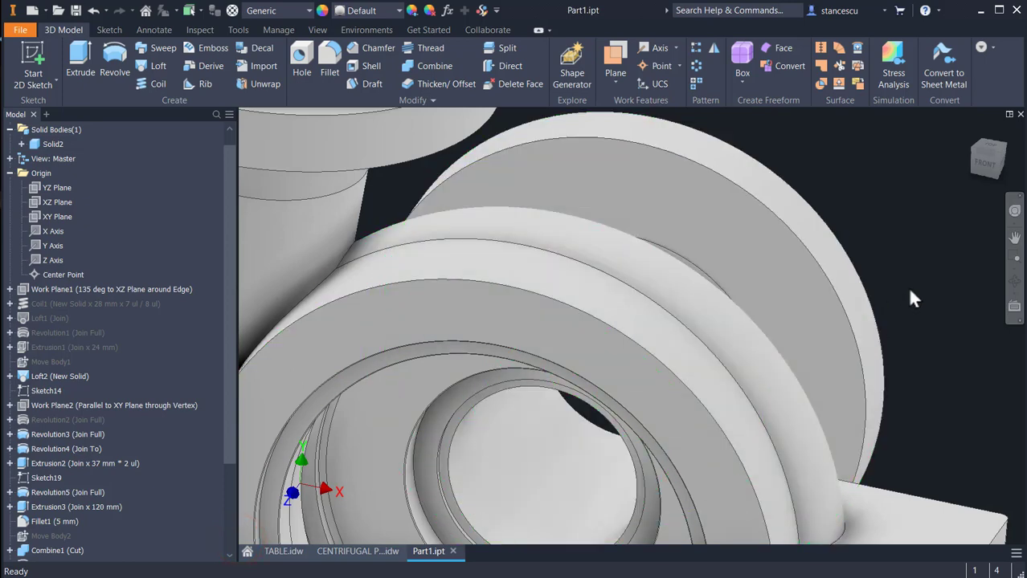
{"action": "left_click", "coordinate": [925, 251]}
{"action": "key", "text": "F6"}
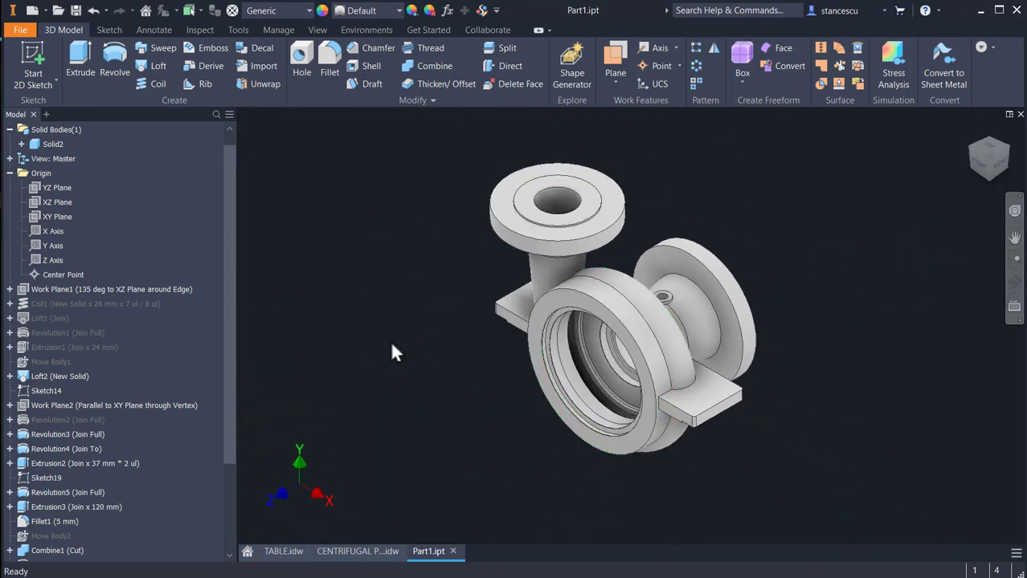
- Examine section A-A and the front view in the pump body drawing for the volute's top 34 mm boss and its height
{"action": "left_click", "coordinate": [369, 549]}
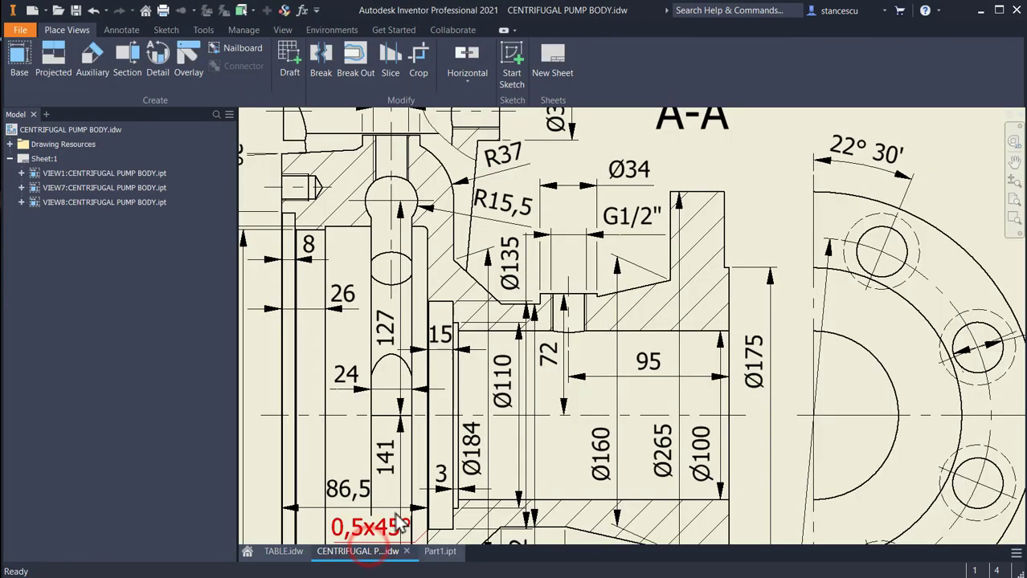
{"action": "middle_click_drag", "start_coordinate": [523, 361], "coordinate": [701, 426]}
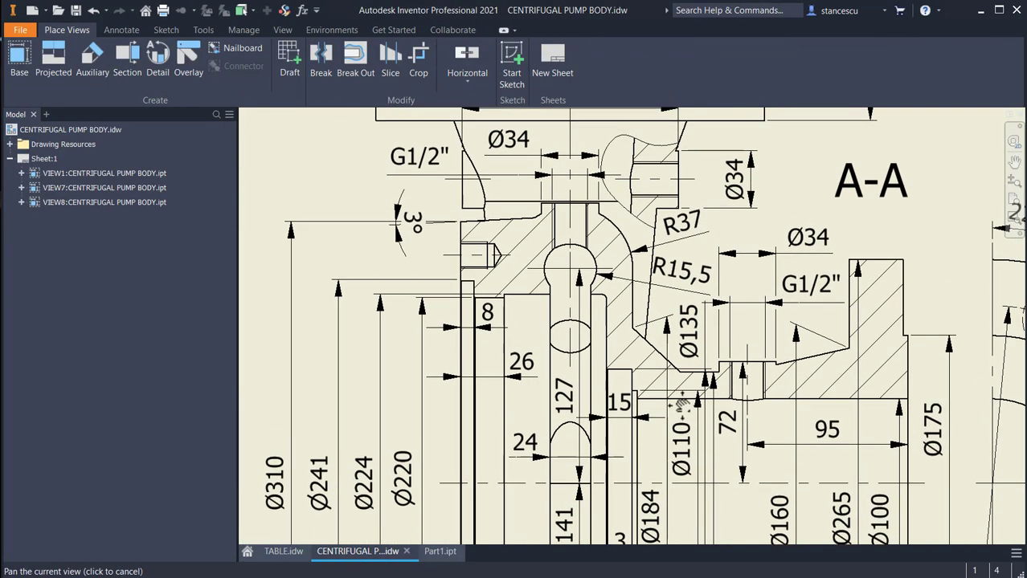
{"action": "scroll", "coordinate": [568, 218], "scroll_direction": "down", "scroll_amount": 3}
{"action": "mouse_move", "coordinate": [763, 299]}
{"action": "middle_mouse_down"}
{"action": "mouse_move", "coordinate": [455, 296]}
{"action": "mouse_move", "coordinate": [350, 313]}
{"action": "mouse_move", "coordinate": [204, 371]}
{"action": "middle_mouse_up"}
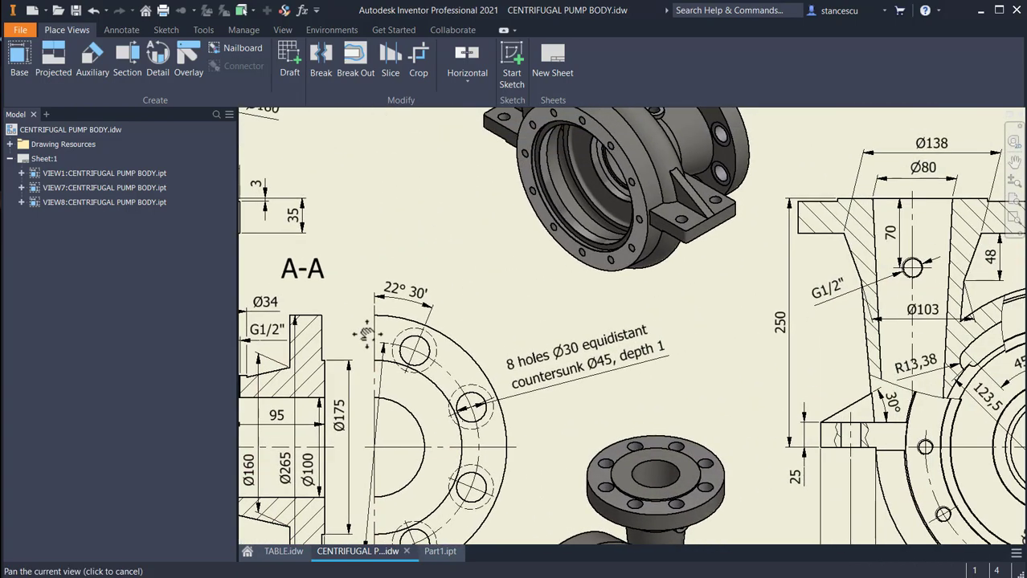
{"action": "middle_click_drag", "start_coordinate": [313, 357], "coordinate": [205, 317]}
{"action": "middle_click_drag", "start_coordinate": [979, 399], "coordinate": [916, 366]}
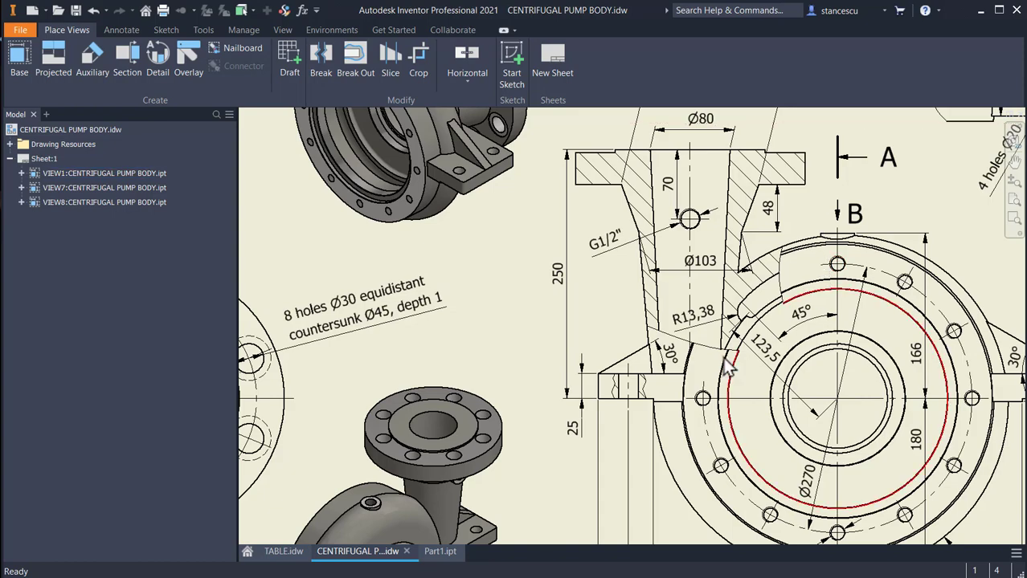
{"action": "scroll", "coordinate": [723, 357], "scroll_direction": "down", "scroll_amount": 2}
{"action": "middle_click_drag", "start_coordinate": [573, 366], "coordinate": [832, 365]}
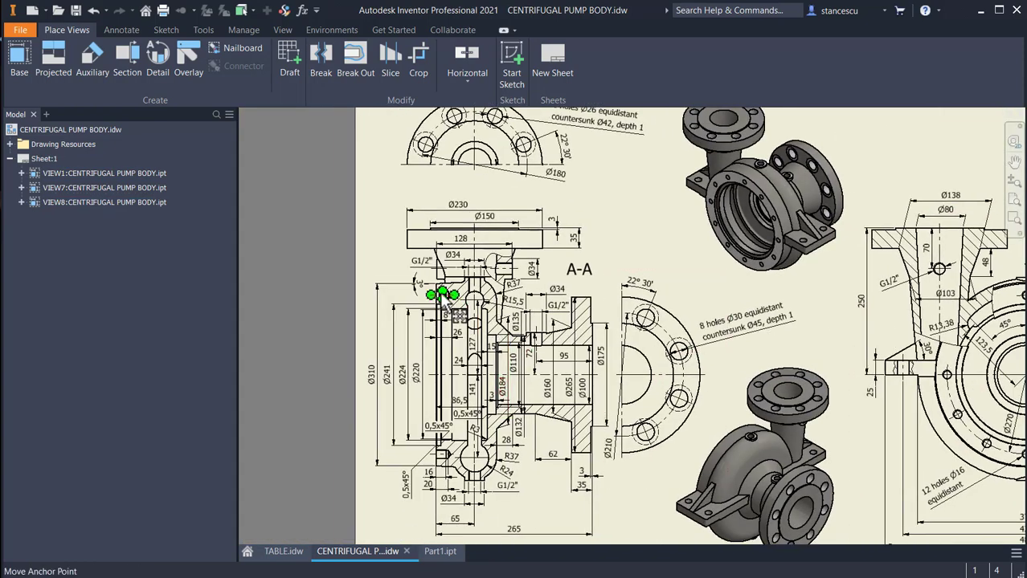
{"action": "scroll", "coordinate": [484, 301], "scroll_direction": "up", "scroll_amount": 2}
{"action": "scroll", "coordinate": [482, 302], "scroll_direction": "up", "scroll_amount": 2}
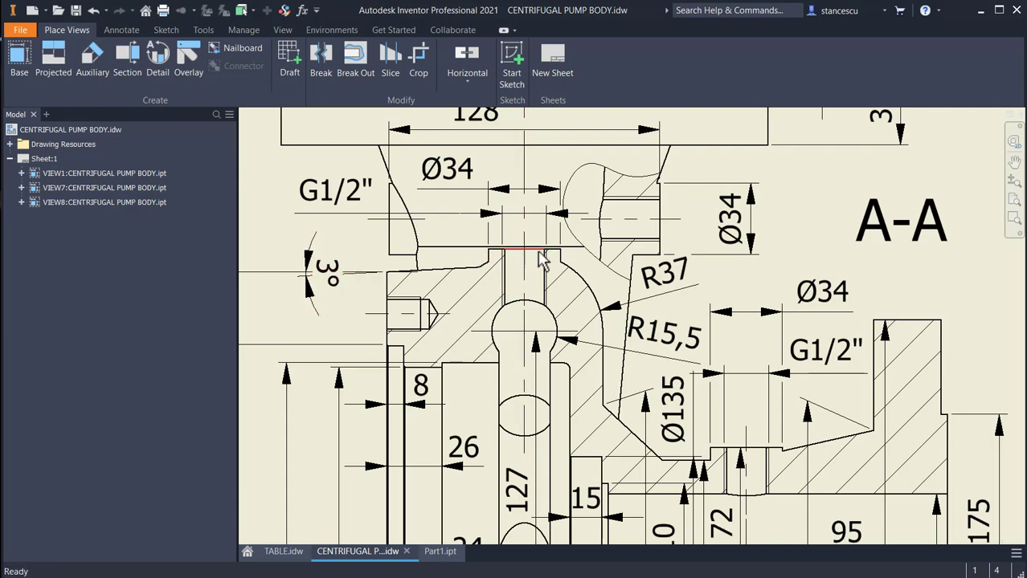
{"action": "scroll", "coordinate": [550, 401], "scroll_direction": "down", "scroll_amount": 2}
{"action": "middle_click_drag", "start_coordinate": [560, 527], "coordinate": [560, 409]}
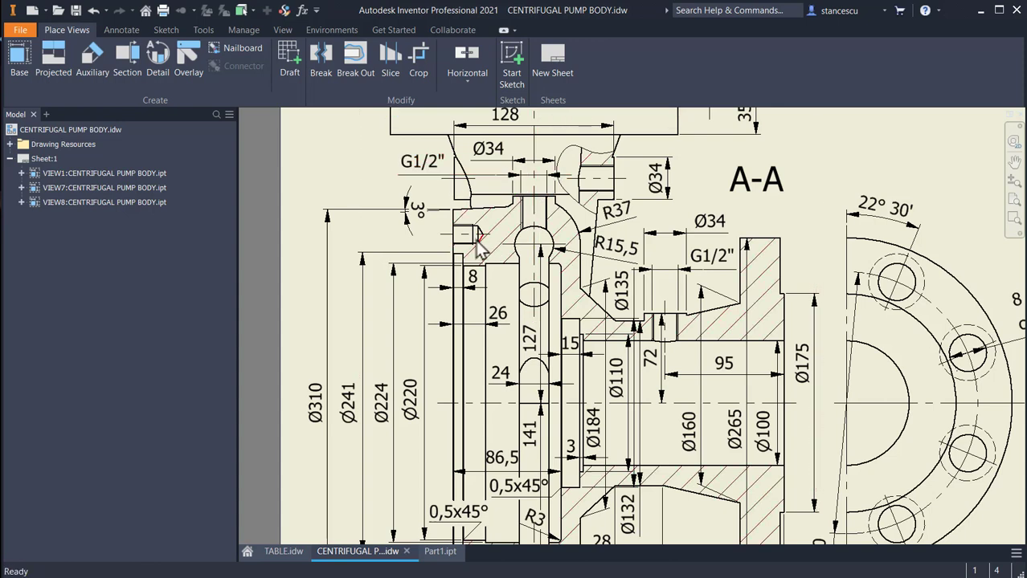
- Back in the part, create a work plane offset 166 mm upward from the XZ plane
{"action": "left_click", "coordinate": [444, 553]}
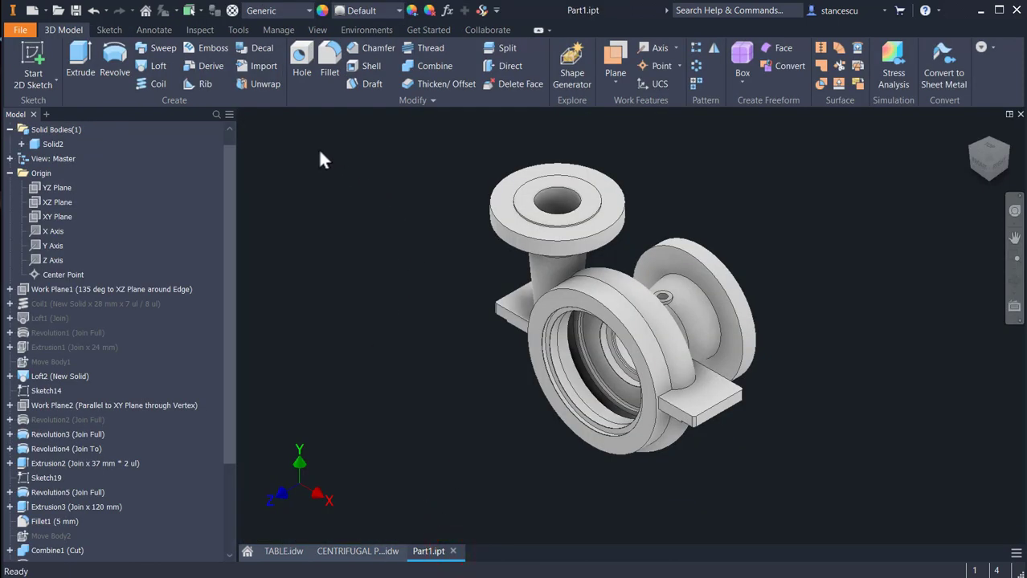
{"action": "left_click", "coordinate": [608, 53]}
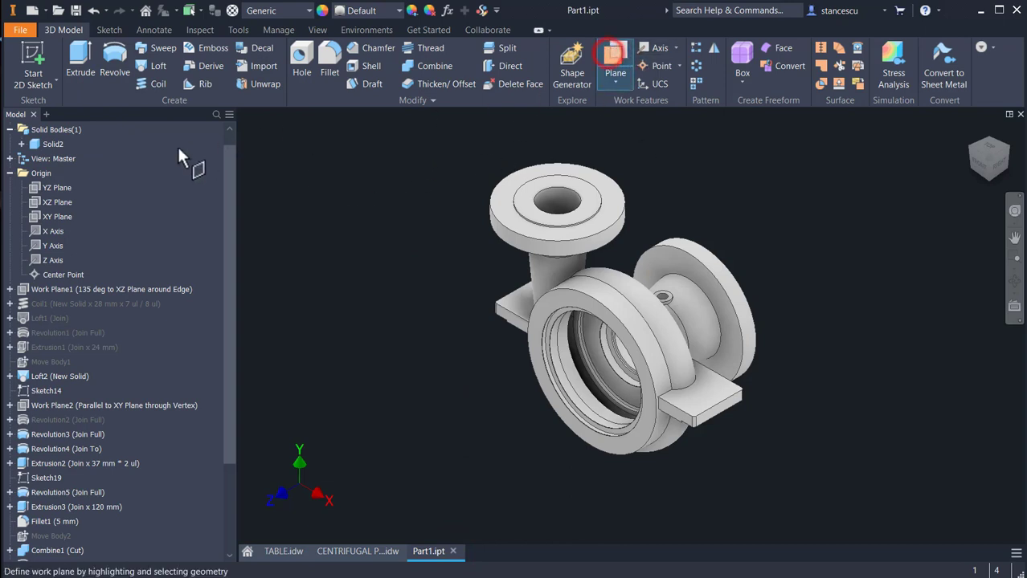
{"action": "left_click", "coordinate": [53, 206]}
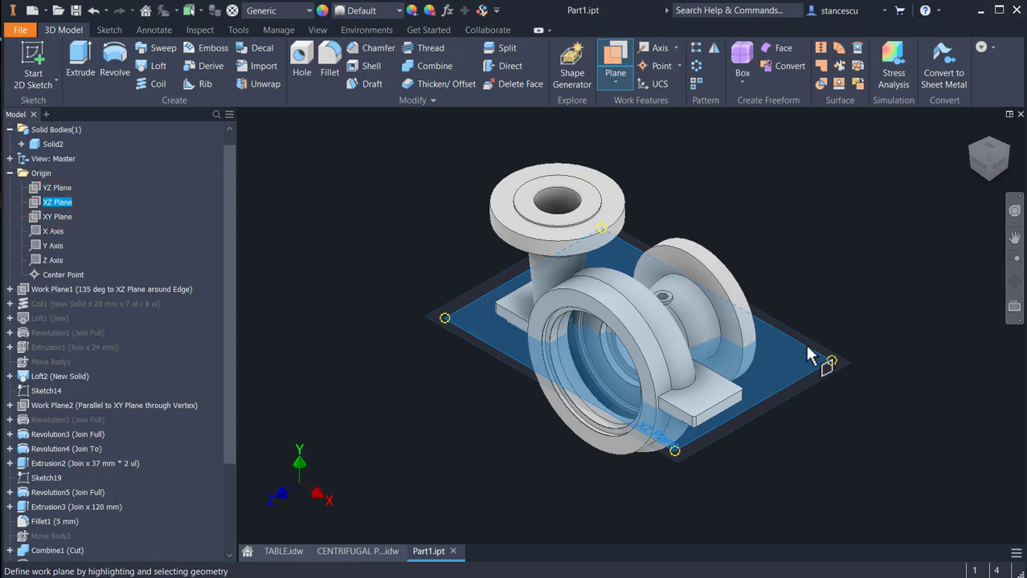
{"action": "left_click_drag", "start_coordinate": [809, 355], "coordinate": [819, 271]}
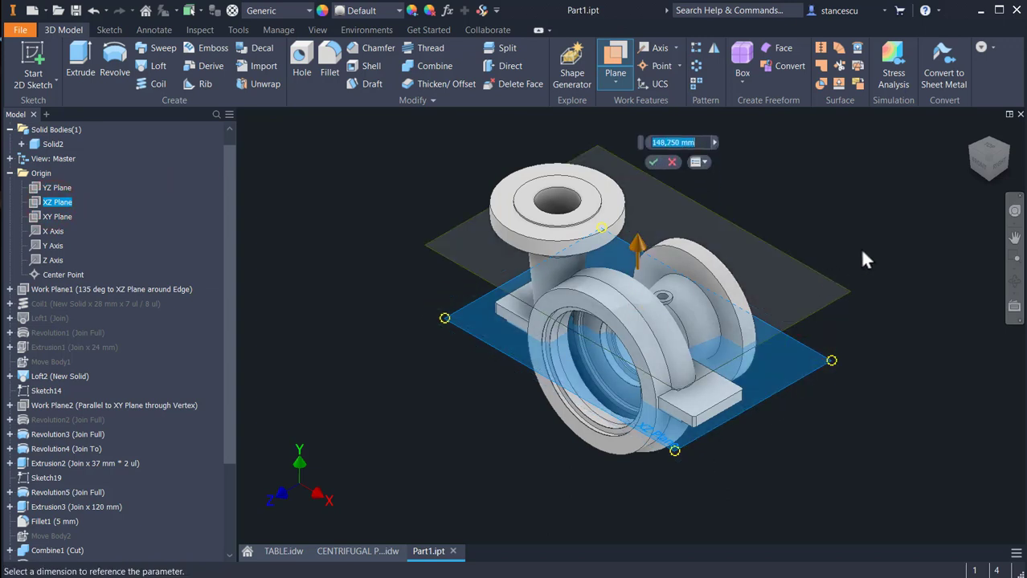
{"action": "type", "text": "140"}
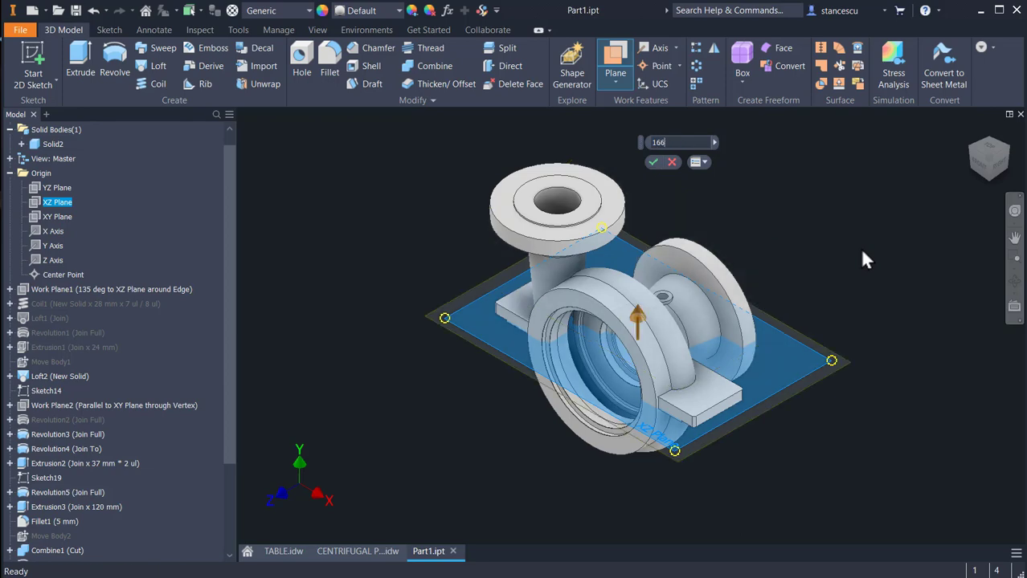
{"action": "key", "text": "Return"}
- Sketch a 34 mm diameter circle centred on the origin of the new offset plane and finish the sketch
{"action": "left_click", "coordinate": [815, 270]}
{"action": "left_click", "coordinate": [844, 255]}
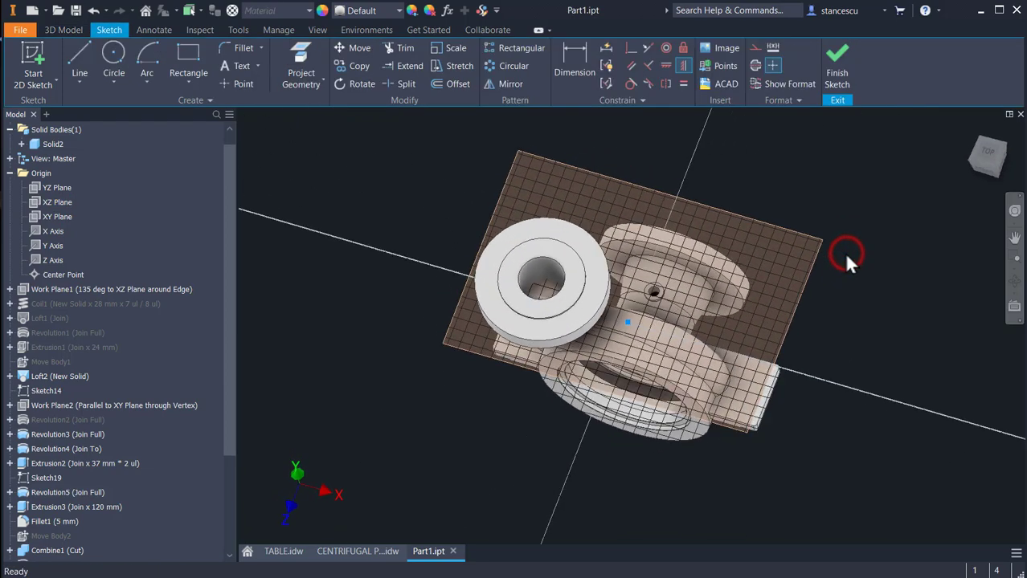
{"action": "scroll", "coordinate": [635, 328], "scroll_direction": "down", "scroll_amount": 3}
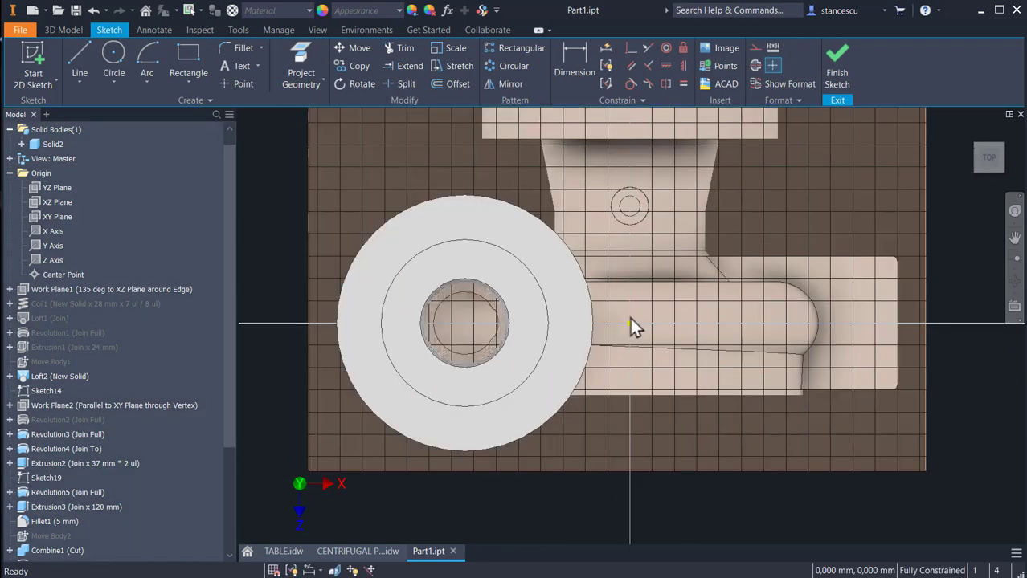
{"action": "left_click", "coordinate": [124, 56]}
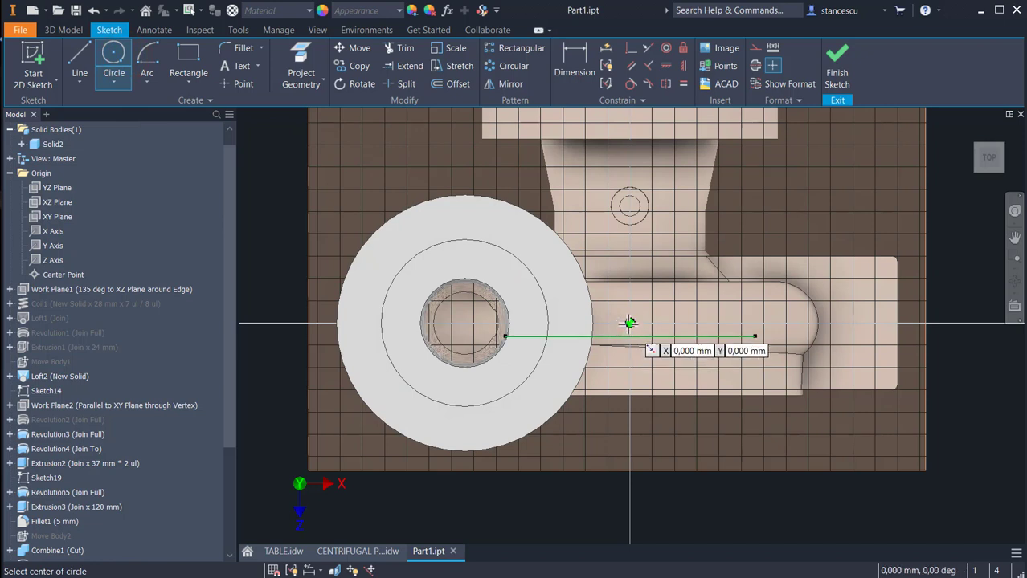
{"action": "left_click", "coordinate": [629, 323]}
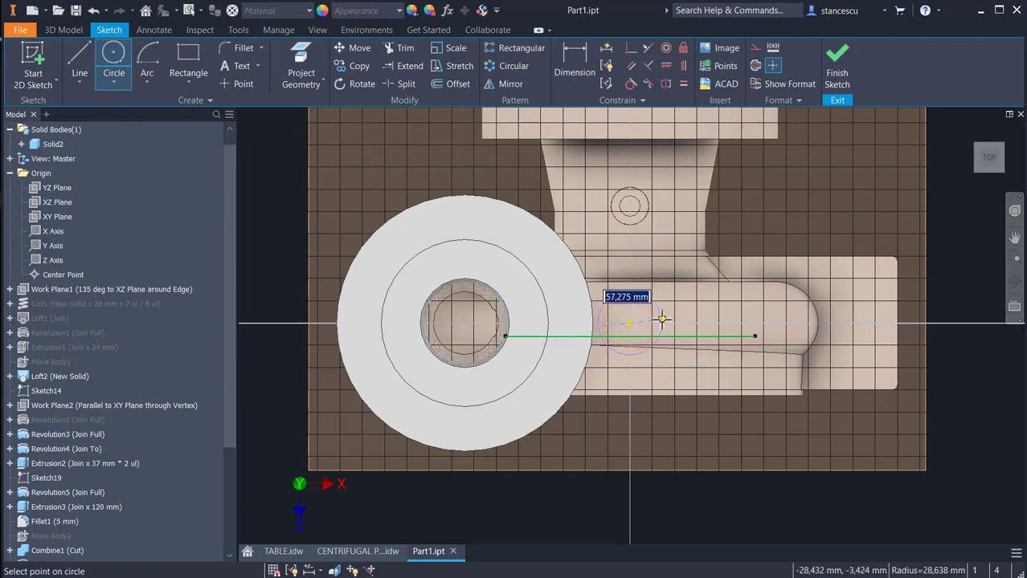
{"action": "type", "text": "34"}
{"action": "key", "text": "Return"}
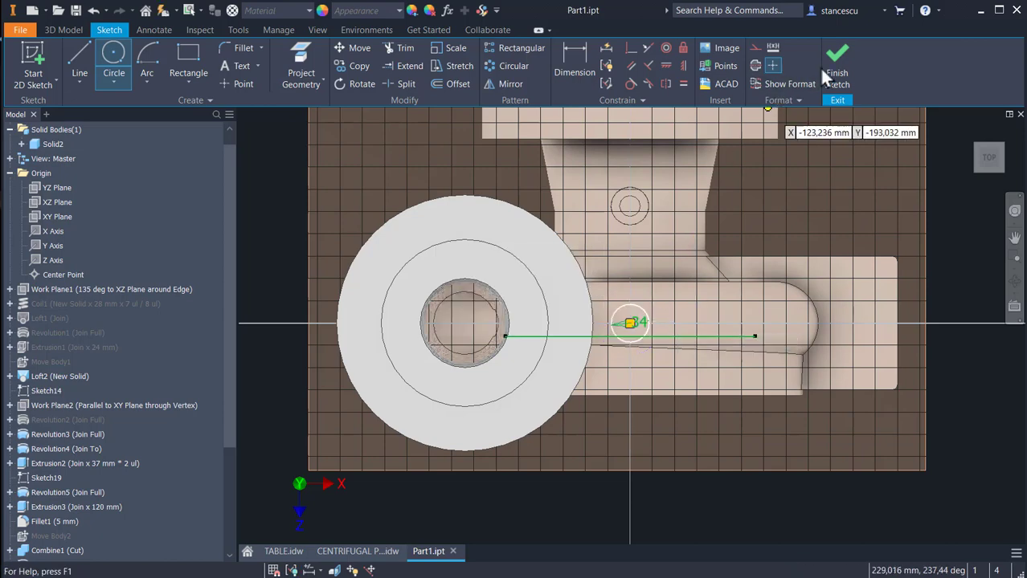
{"action": "left_click", "coordinate": [827, 74]}
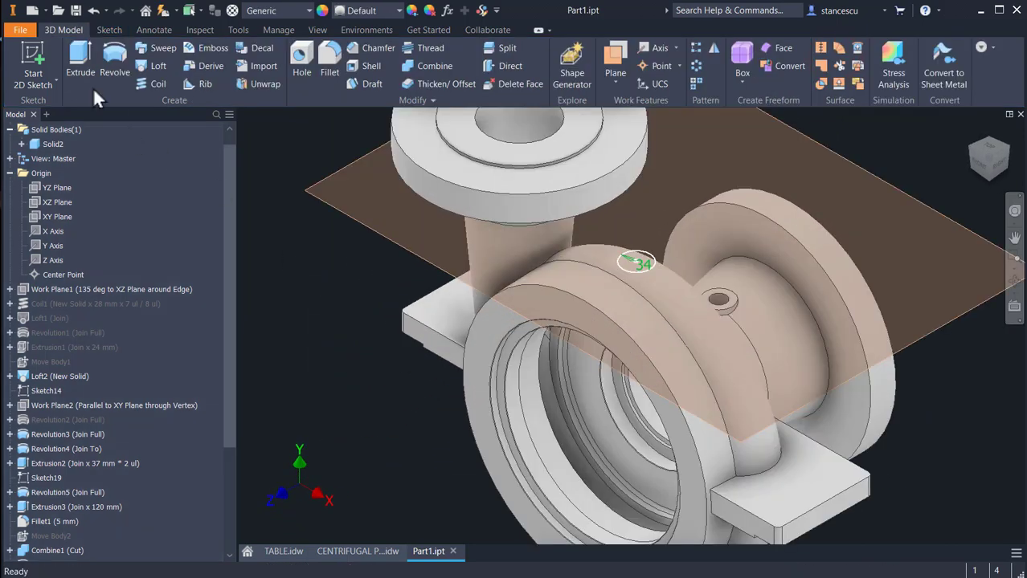
- Extrude the 34 mm circle down to the next surface of the volute, joining it to the body
{"action": "left_click", "coordinate": [83, 81]}
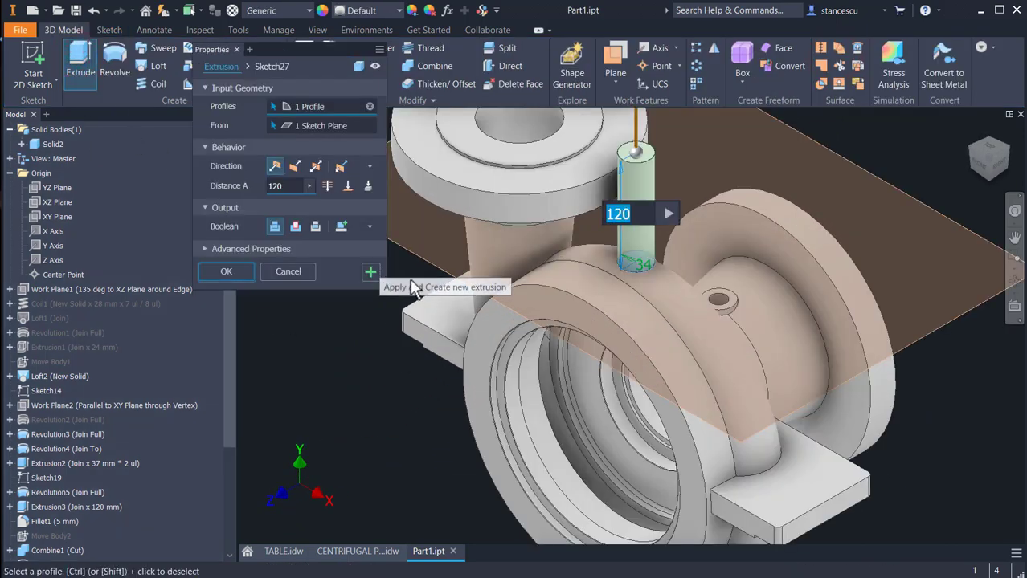
{"action": "left_click", "coordinate": [368, 186]}
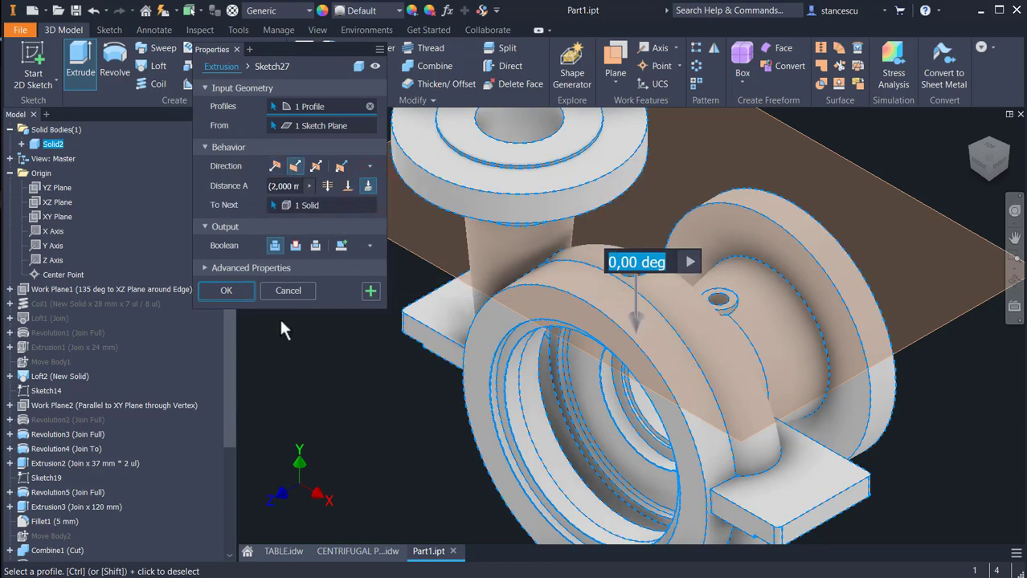
{"action": "left_click", "coordinate": [226, 290]}
- Add a G 1/2 ISO pipe tapped hole concentric with the volute boss, ending at the volute's inner surface
{"action": "left_click", "coordinate": [298, 51]}
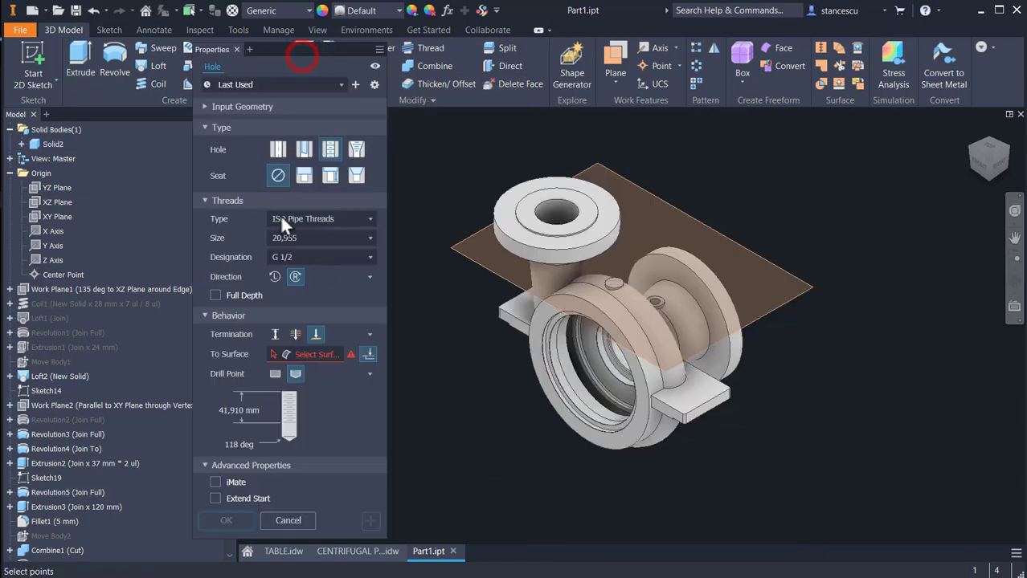
{"action": "scroll", "coordinate": [637, 267], "scroll_direction": "up", "scroll_amount": 3}
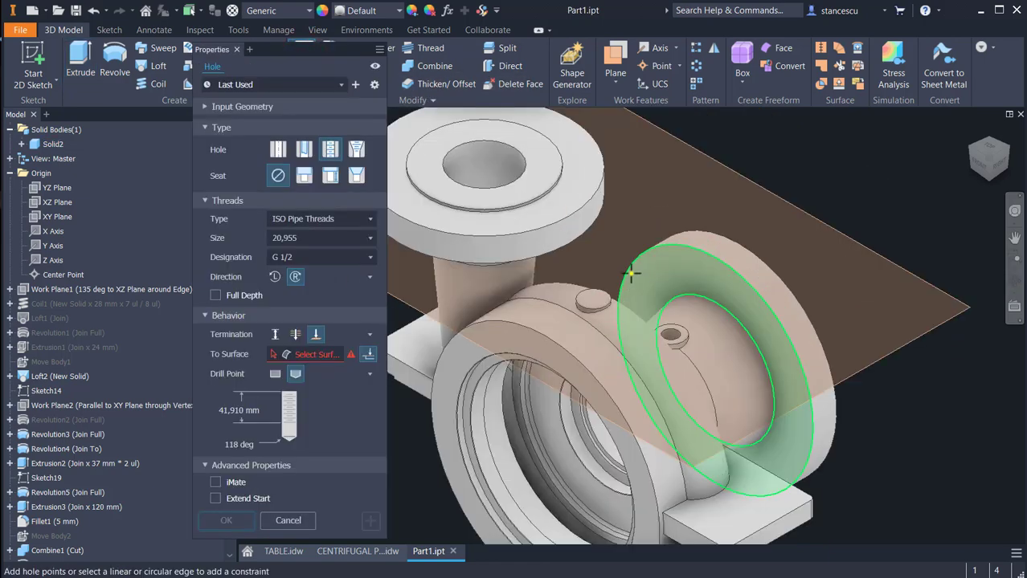
{"action": "left_click", "coordinate": [601, 302]}
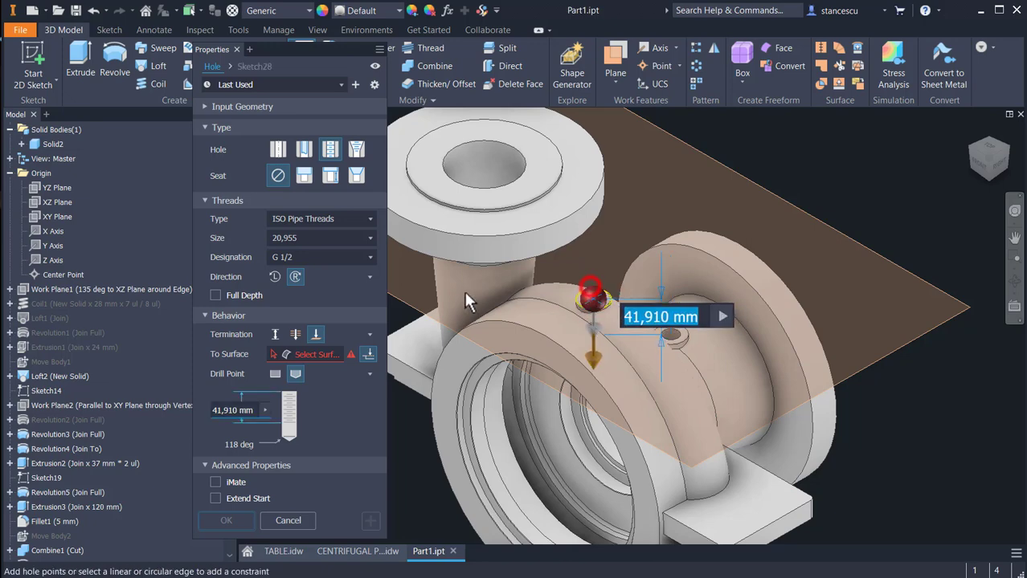
{"action": "left_click", "coordinate": [322, 354]}
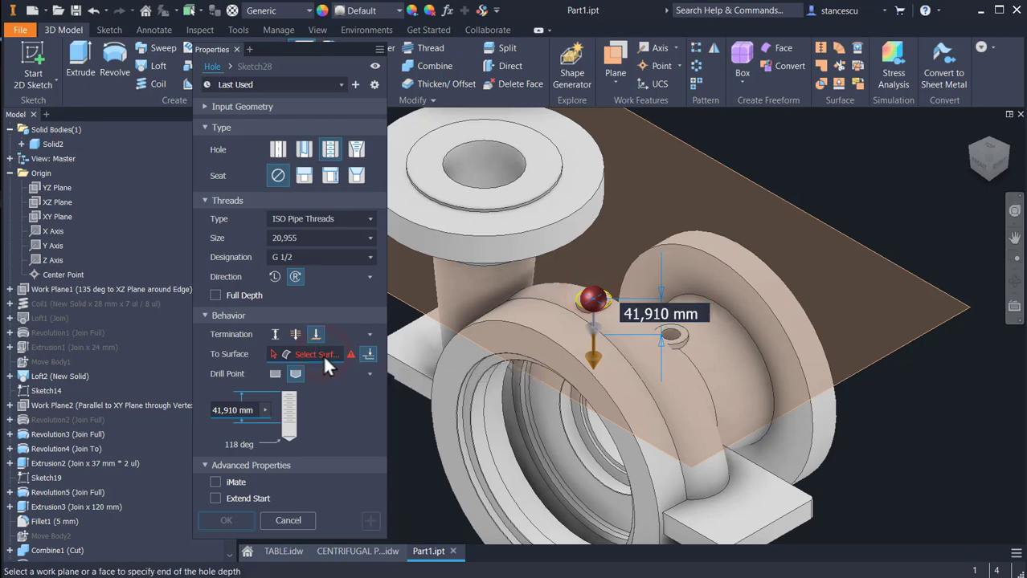
{"action": "middle_click_drag", "start_coordinate": [426, 470], "coordinate": [451, 384], "text": "shift"}
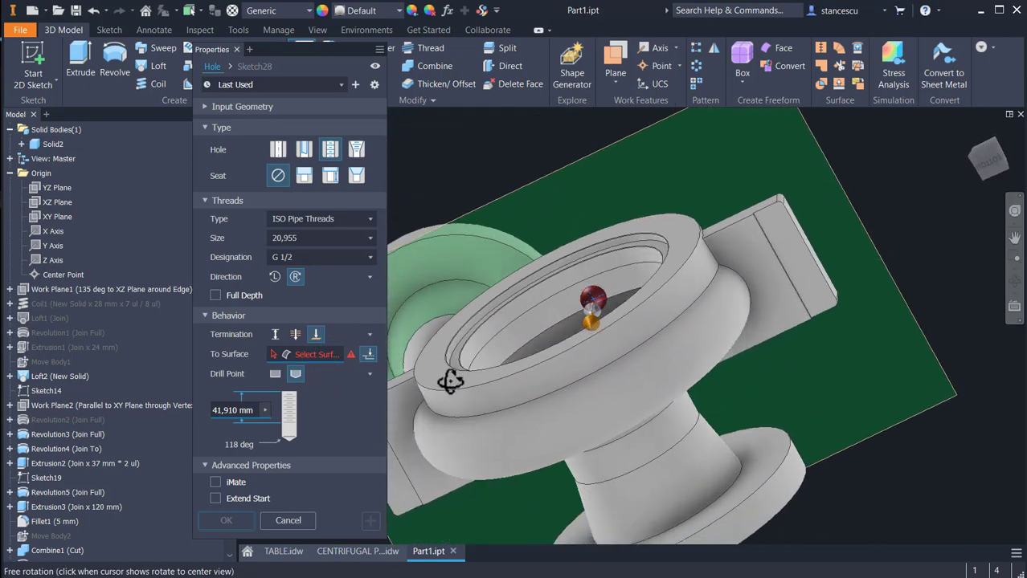
{"action": "left_click", "coordinate": [584, 319]}
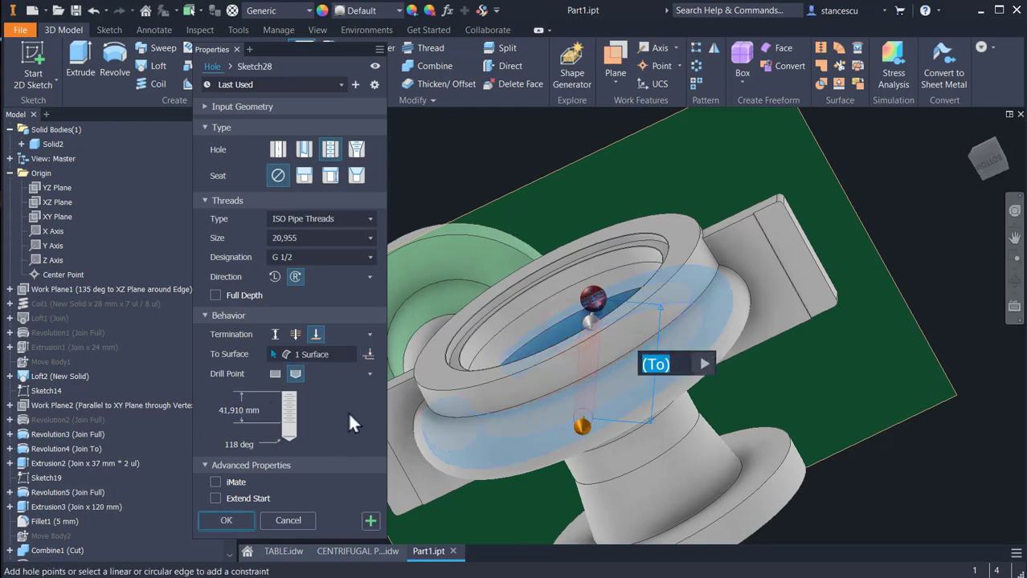
{"action": "middle_click_drag", "start_coordinate": [362, 413], "coordinate": [477, 468], "text": "shift"}
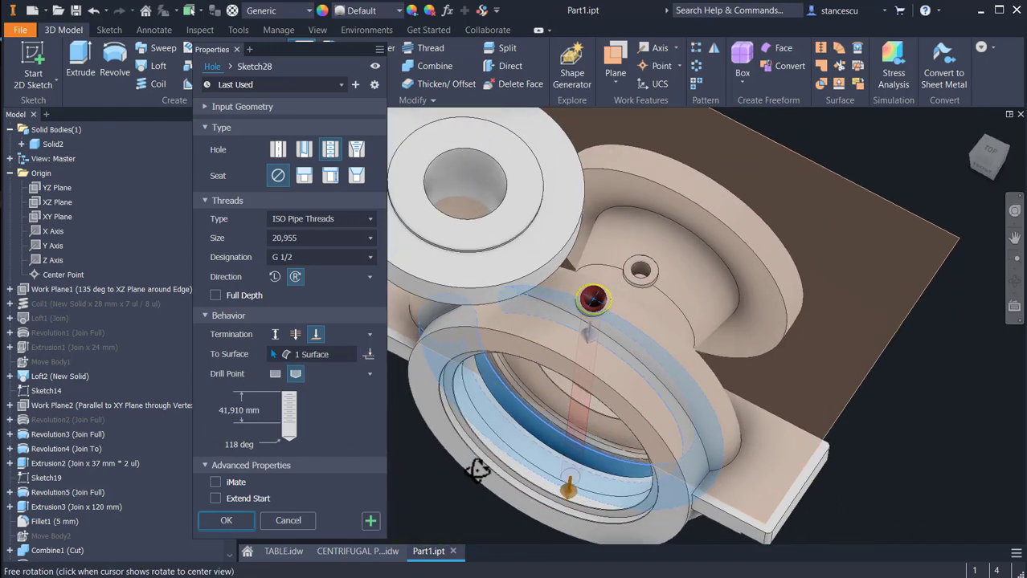
{"action": "left_click", "coordinate": [227, 520]}
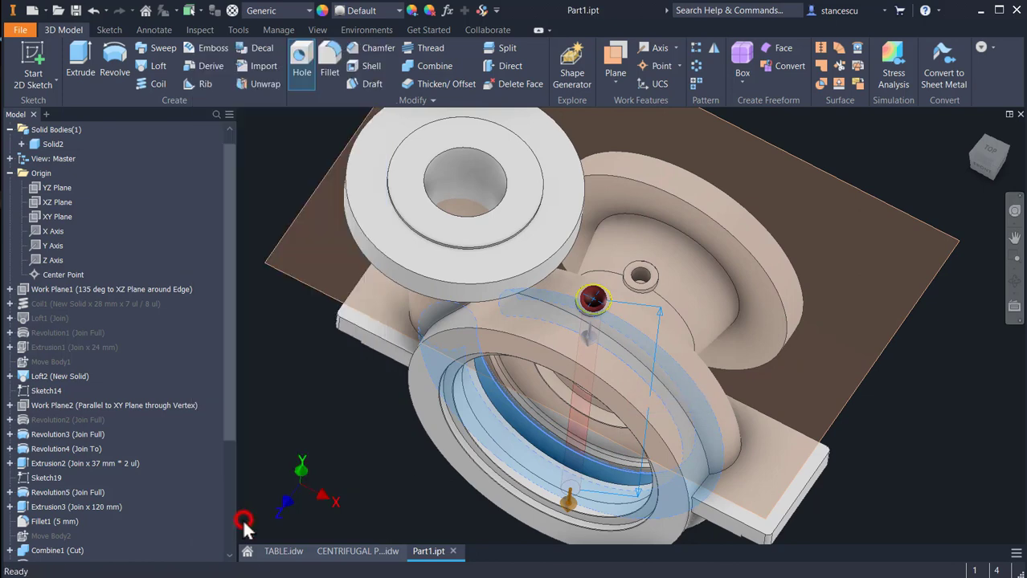
- Hide the work plane above the volute and return to the home view
{"action": "mouse_move", "coordinate": [342, 441]}
{"action": "middle_mouse_down", "text": "shift"}
{"action": "mouse_move", "coordinate": [339, 431]}
{"action": "mouse_move", "coordinate": [374, 454]}
{"action": "mouse_move", "coordinate": [336, 415]}
{"action": "mouse_move", "coordinate": [343, 425]}
{"action": "middle_mouse_up", "text": "shift"}
{"action": "right_click", "coordinate": [846, 245]}
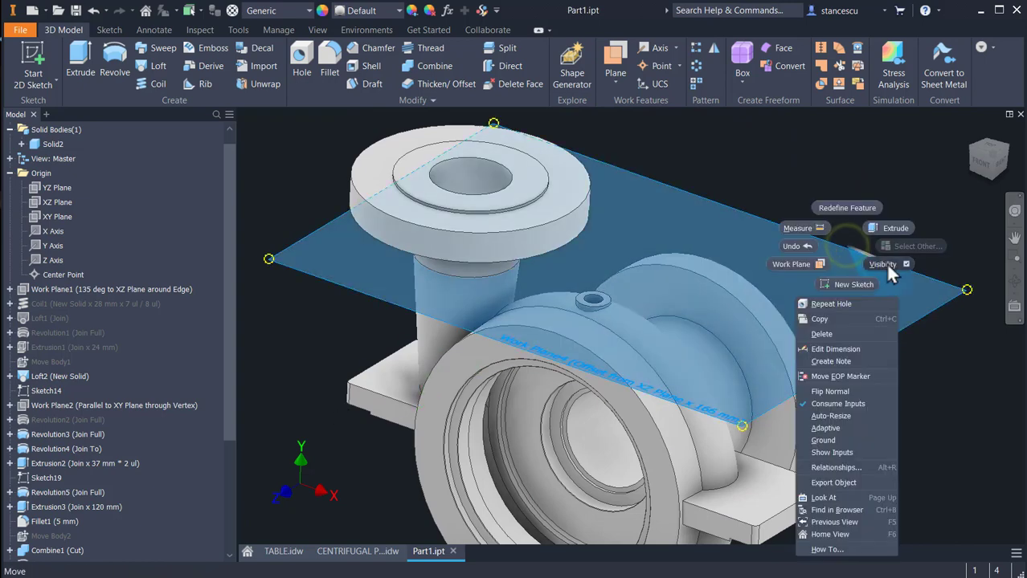
{"action": "left_click", "coordinate": [887, 263]}
{"action": "key", "text": "F6"}
- Examine the CENTRIFUGAL PUMP BODY.idw drawing for the shape, position and angle of the ribs between the mounting feet and the body
{"action": "left_click", "coordinate": [361, 553]}
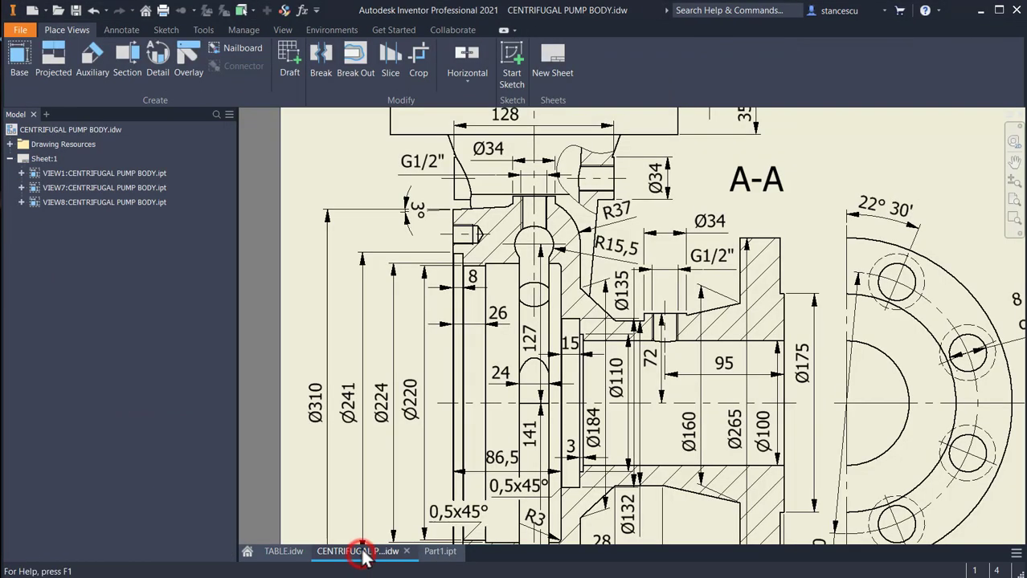
{"action": "scroll", "coordinate": [739, 465], "scroll_direction": "down", "scroll_amount": 8}
{"action": "middle_click_drag", "start_coordinate": [739, 464], "coordinate": [498, 360]}
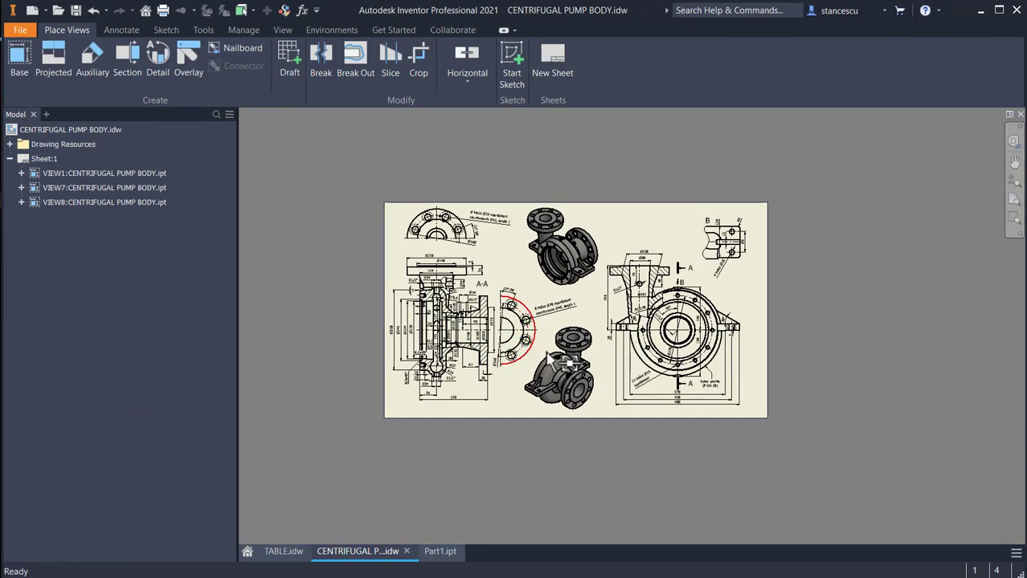
{"action": "scroll", "coordinate": [555, 370], "scroll_direction": "up", "scroll_amount": 3}
{"action": "scroll", "coordinate": [569, 424], "scroll_direction": "up", "scroll_amount": 3}
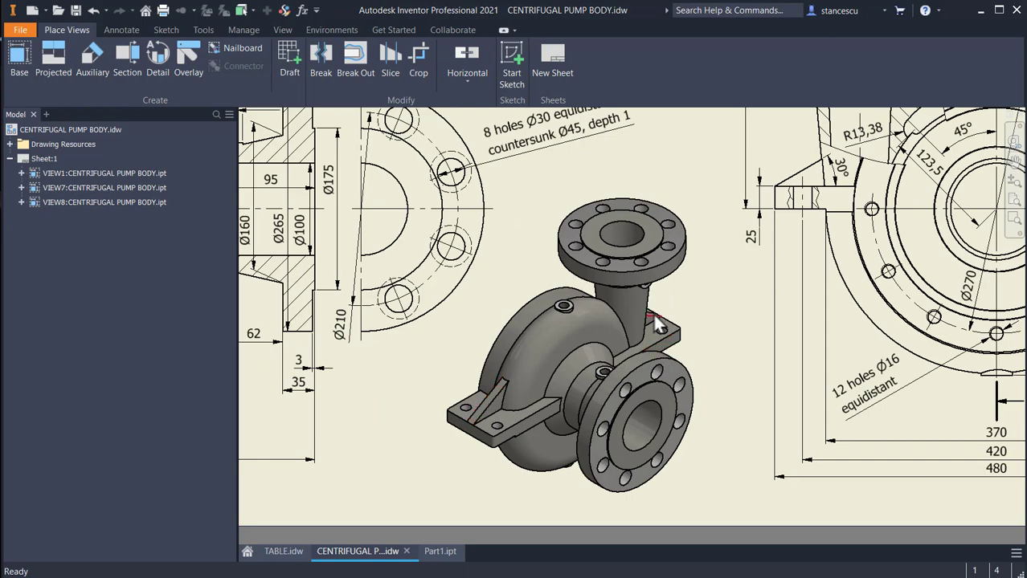
{"action": "middle_click_drag", "start_coordinate": [956, 241], "coordinate": [828, 293]}
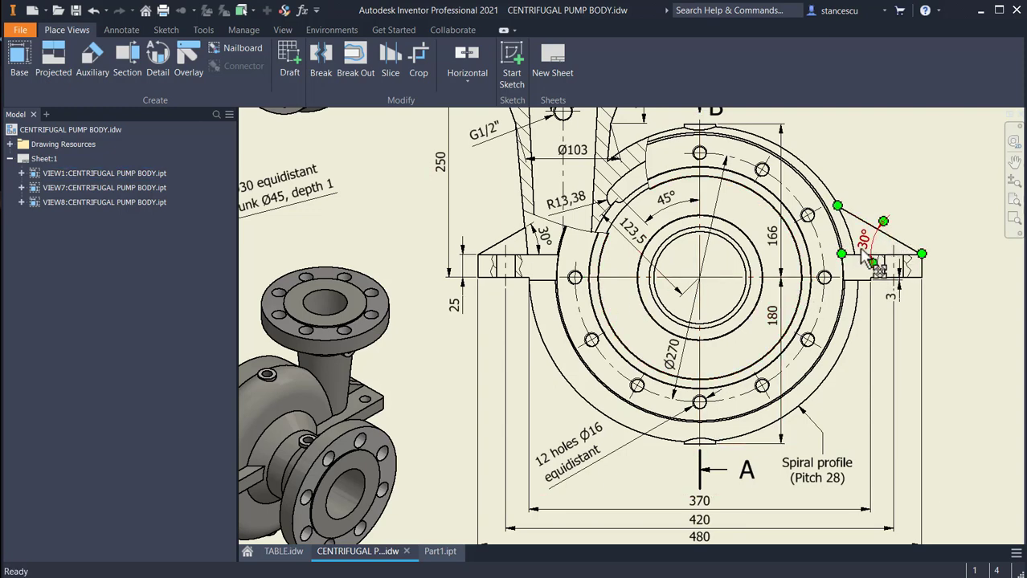
{"action": "scroll", "coordinate": [865, 258], "scroll_direction": "up", "scroll_amount": 3}
{"action": "mouse_move", "coordinate": [851, 266]}
{"action": "middle_mouse_down"}
{"action": "mouse_move", "coordinate": [856, 286]}
{"action": "mouse_move", "coordinate": [751, 316]}
{"action": "mouse_move", "coordinate": [791, 368]}
{"action": "mouse_move", "coordinate": [945, 357]}
{"action": "middle_mouse_up"}
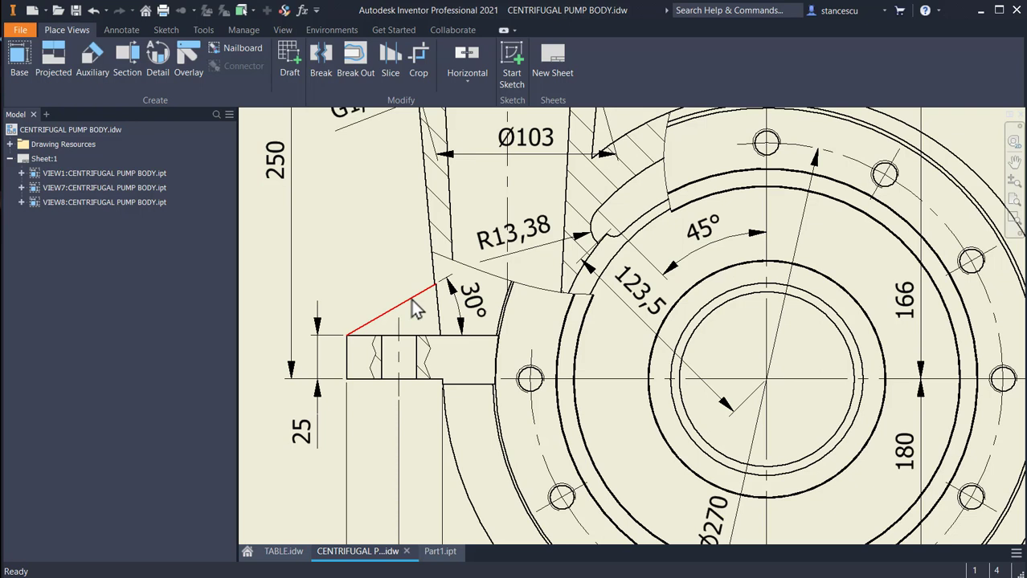
{"action": "left_click", "coordinate": [463, 289]}
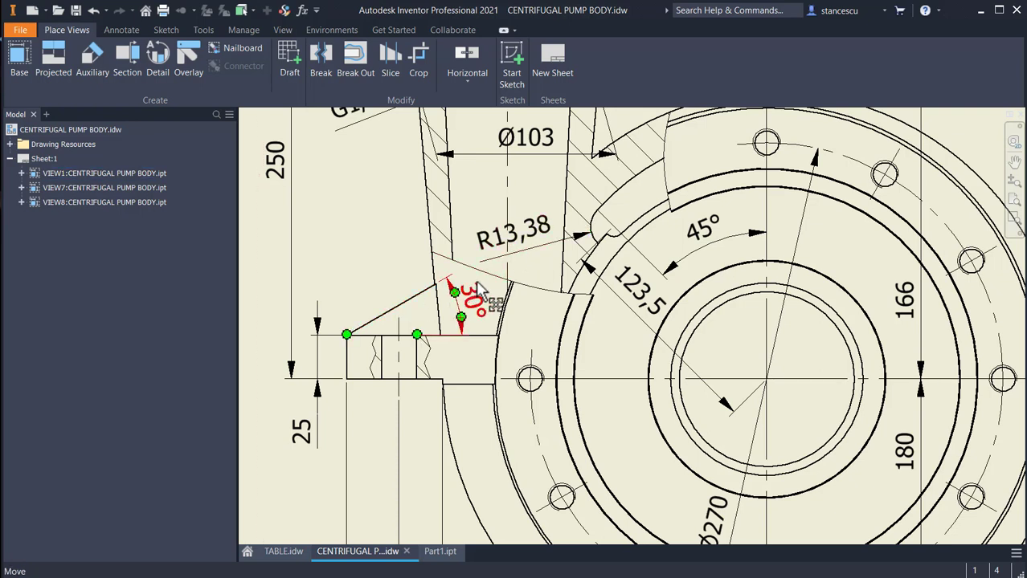
{"action": "key", "text": "Escape"}
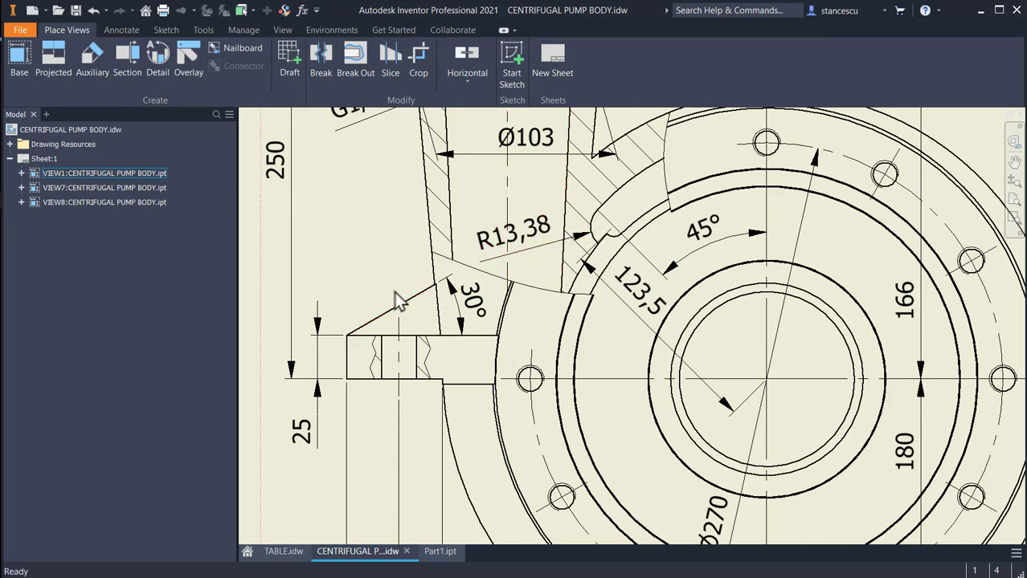
{"action": "scroll", "coordinate": [400, 301], "scroll_direction": "down", "scroll_amount": 3}
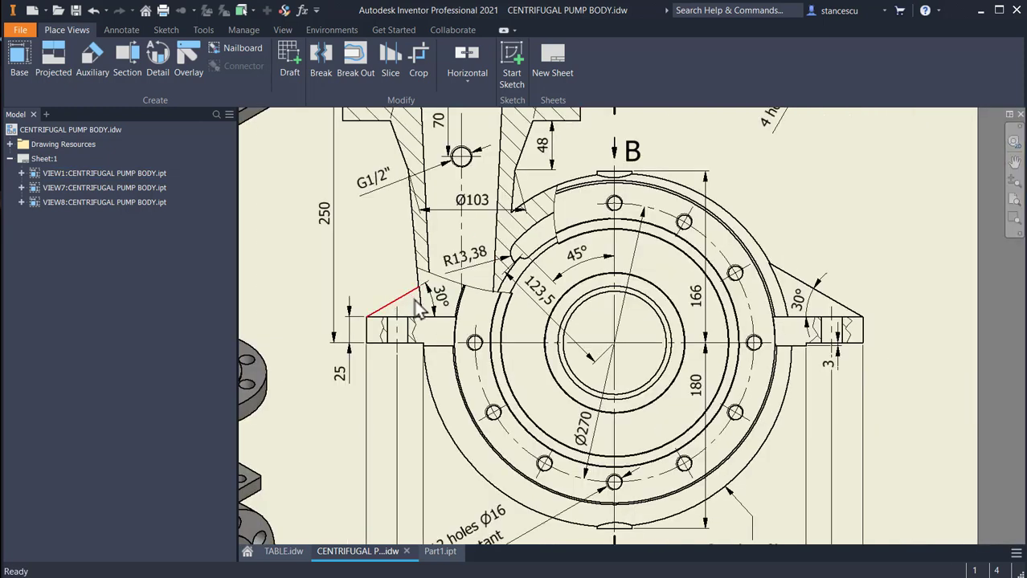
- Return to Part1.ipt and start a sketch on the XY Plane, with the graphics sliced at the foot beside the neck
{"action": "left_click", "coordinate": [450, 552]}
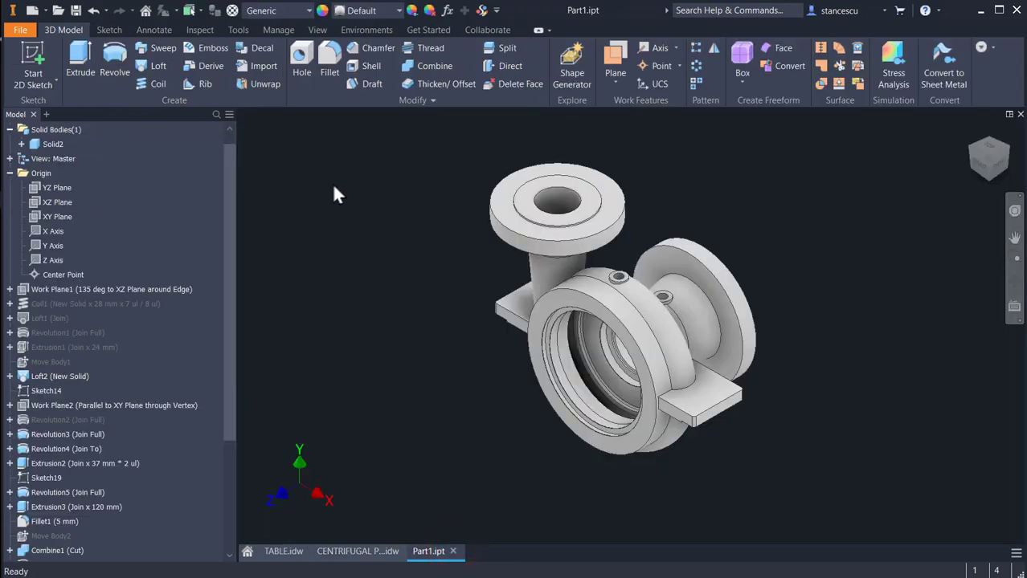
{"action": "left_click", "coordinate": [46, 218]}
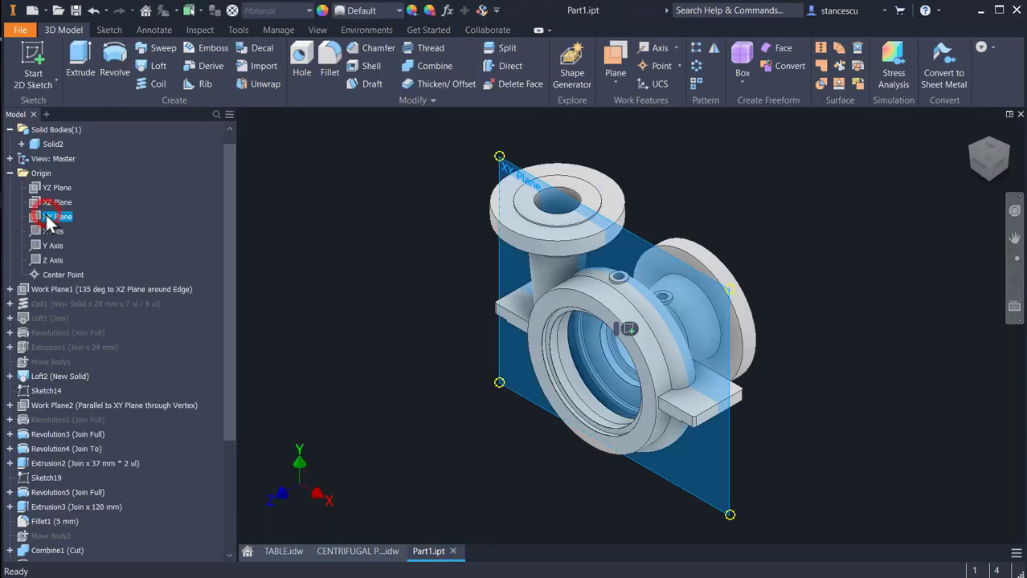
{"action": "left_click", "coordinate": [628, 330]}
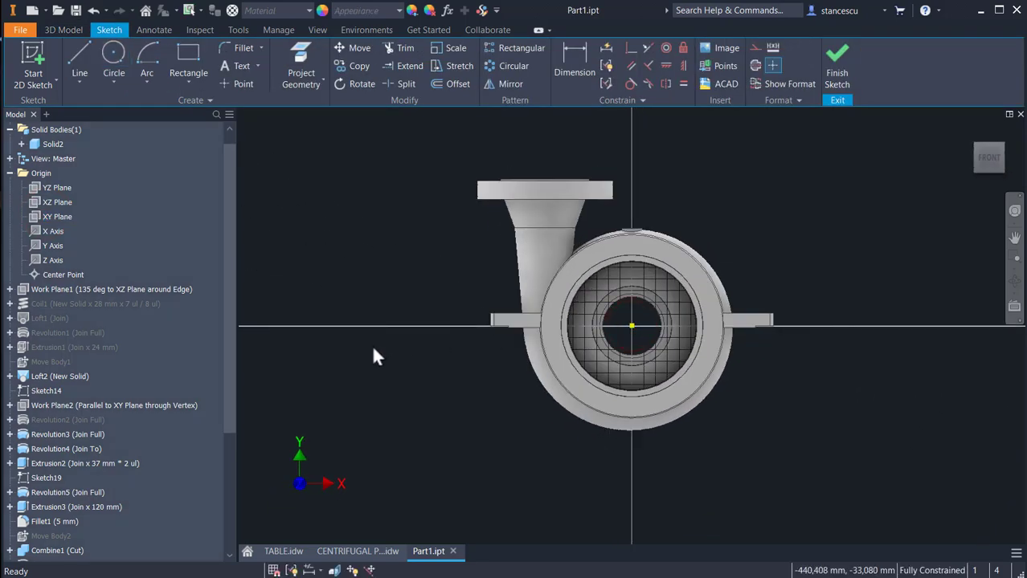
{"action": "key", "text": "F7"}
{"action": "scroll", "coordinate": [485, 328], "scroll_direction": "up", "scroll_amount": 5}
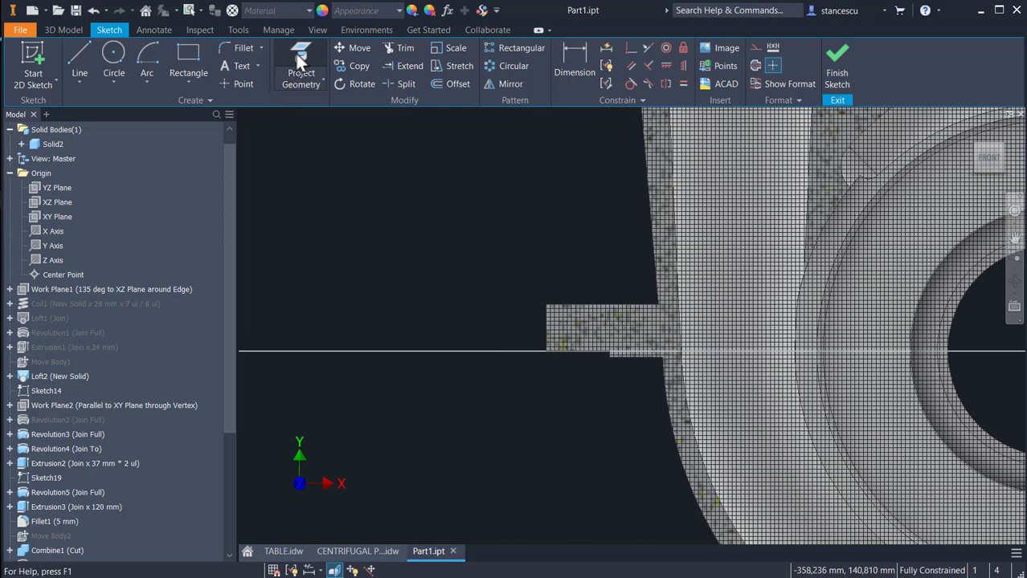
- Project the outer end and the top edge of the foot beside the neck into the sketch
{"action": "left_click", "coordinate": [296, 54]}
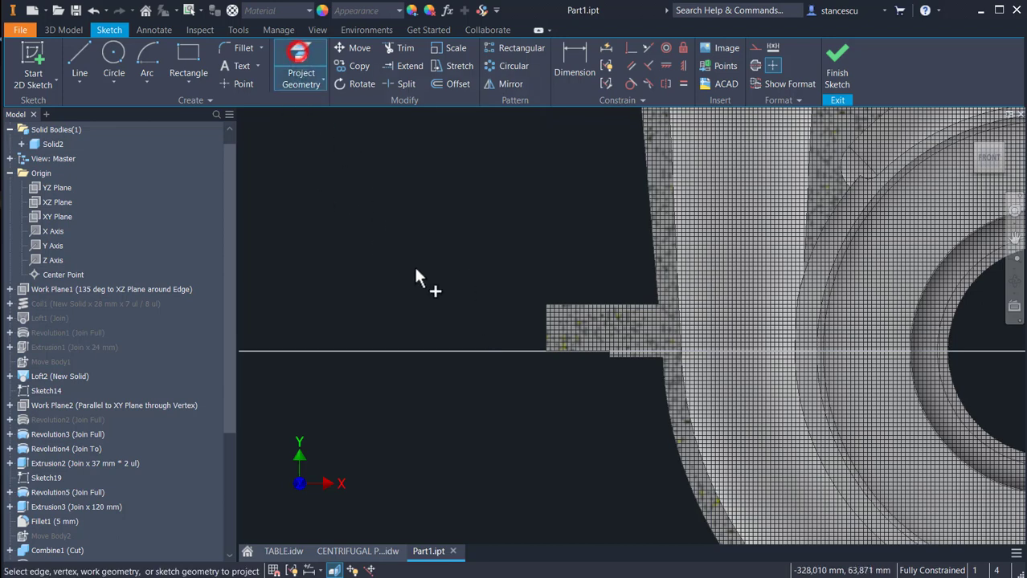
{"action": "left_click", "coordinate": [546, 306]}
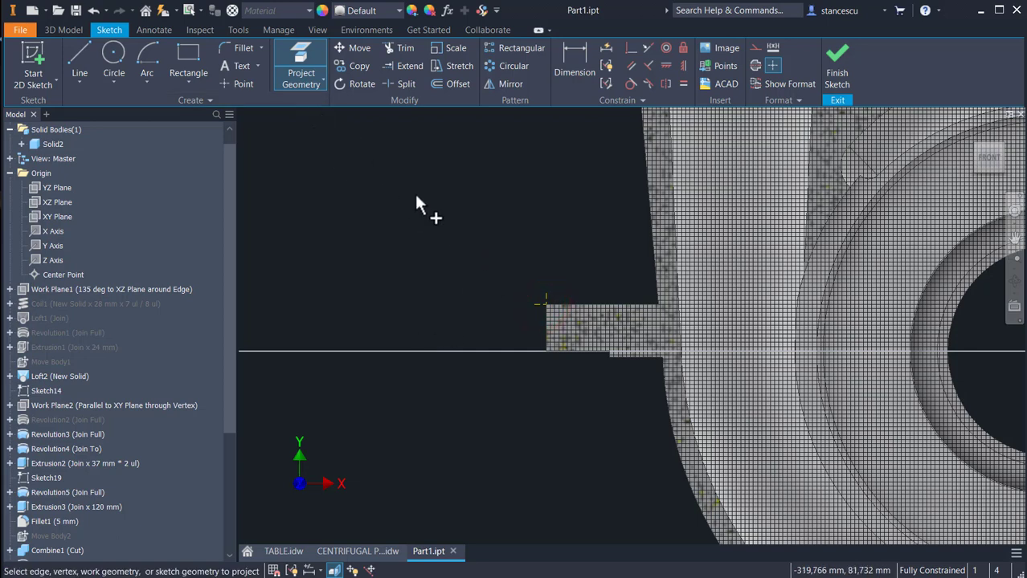
{"action": "left_click", "coordinate": [584, 306]}
{"action": "left_click", "coordinate": [427, 290]}
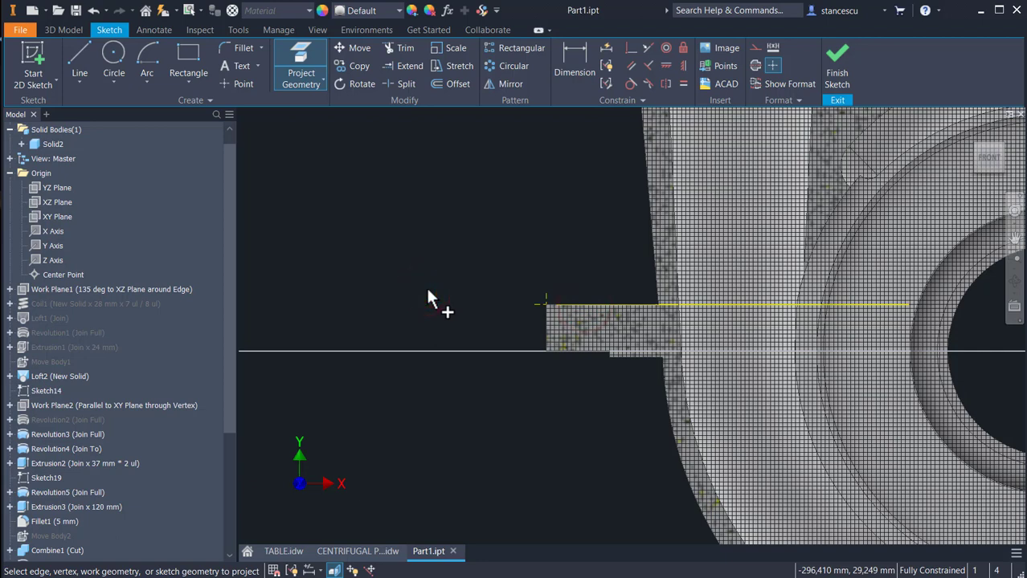
{"action": "key", "text": "Escape"}
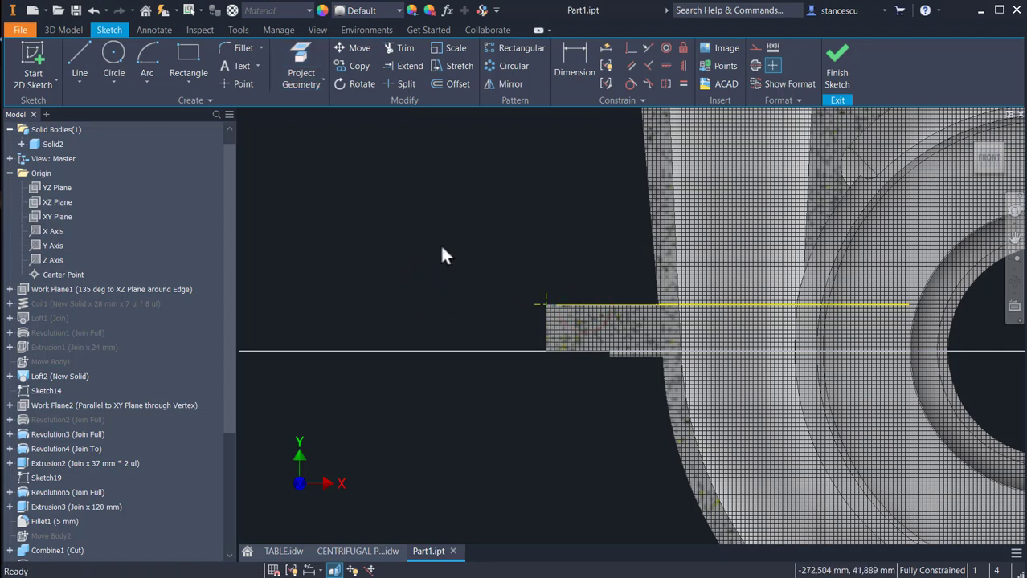
- Sketch a 40 mm line at 30 degrees to the foot's top edge, starting from its outer upper corner, and finish the sketch
{"action": "left_click", "coordinate": [80, 64]}
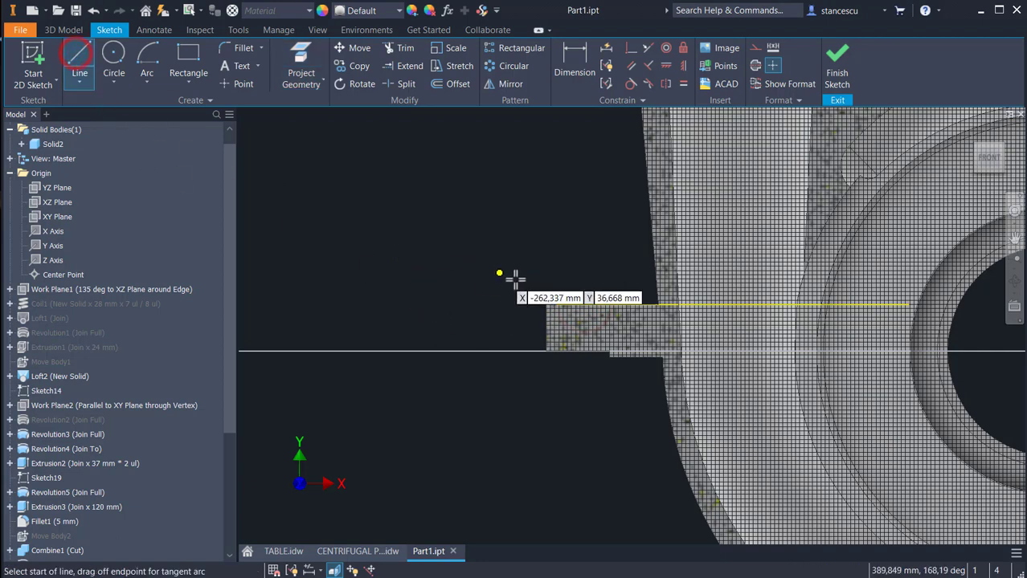
{"action": "left_click", "coordinate": [545, 303]}
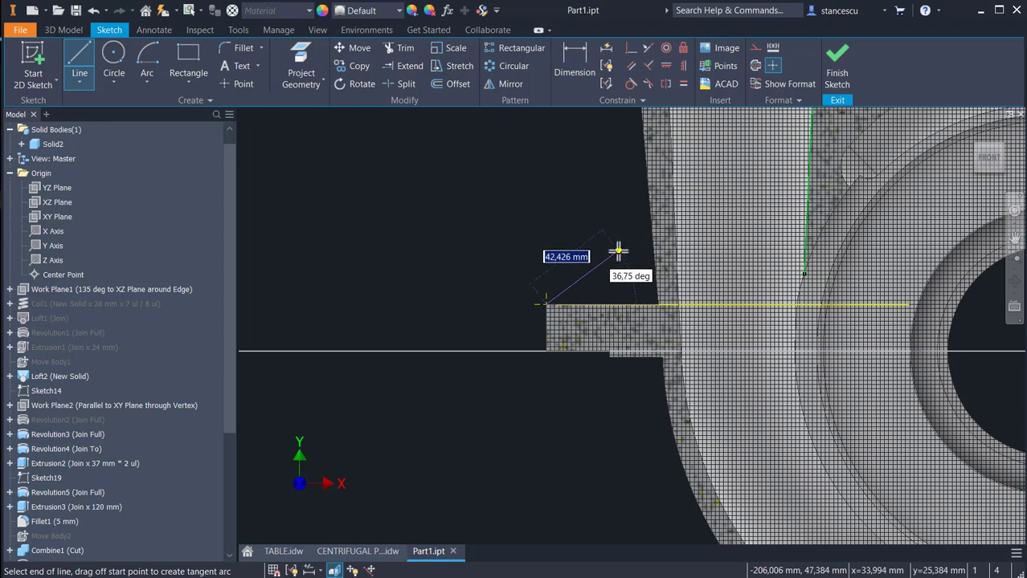
{"action": "type", "text": "40"}
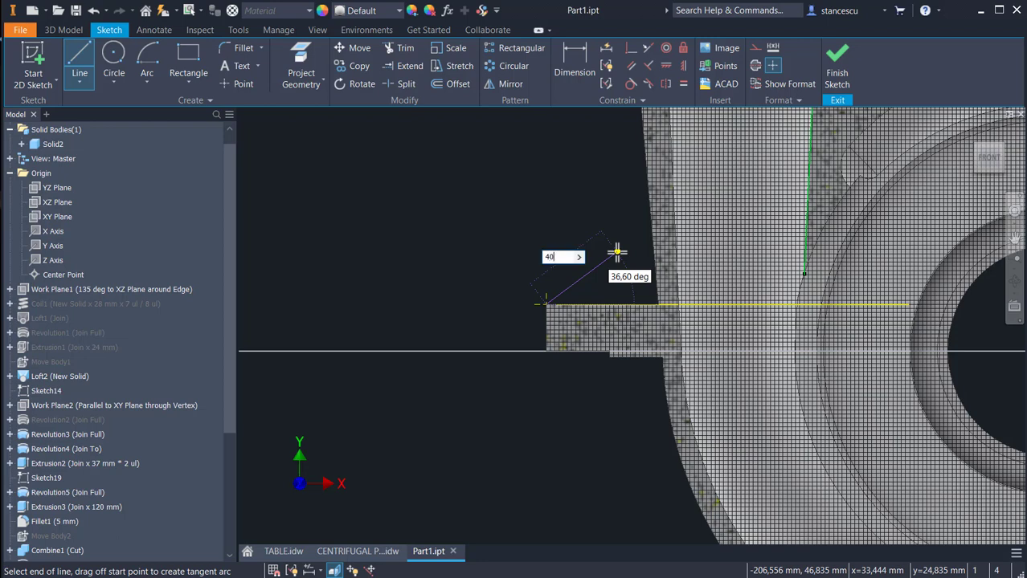
{"action": "key", "text": "Tab"}
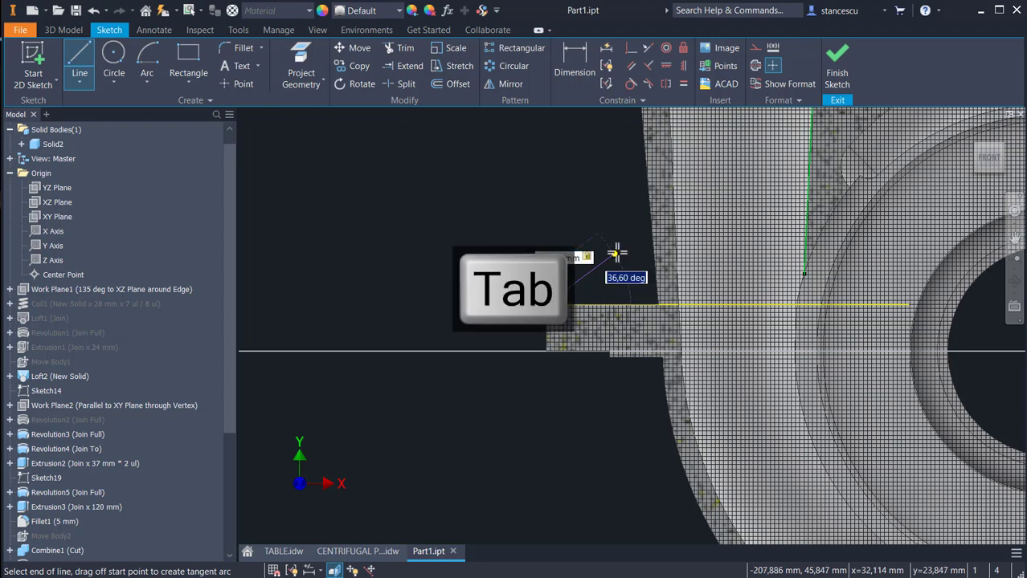
{"action": "type", "text": "30"}
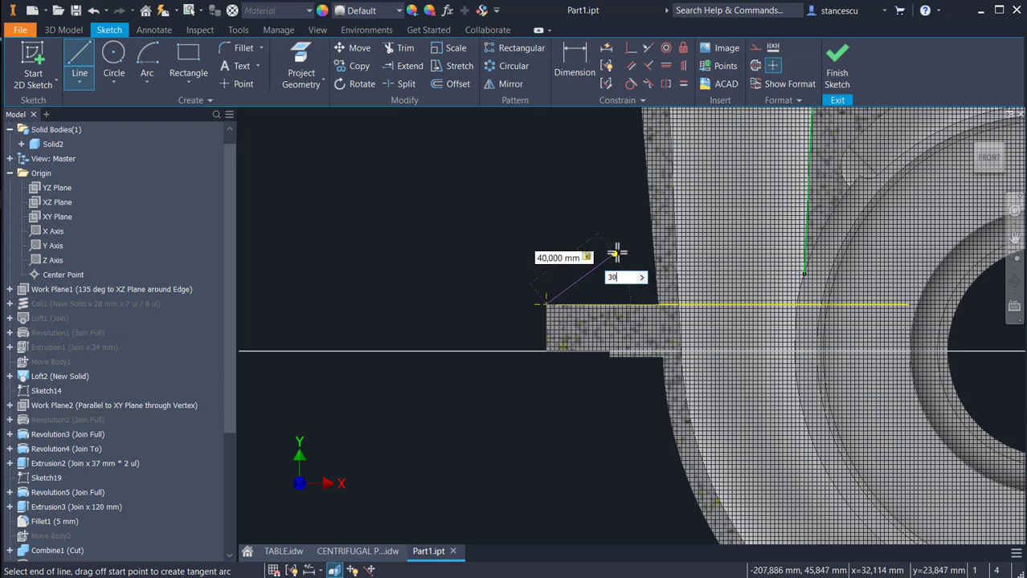
{"action": "key", "text": "Return"}
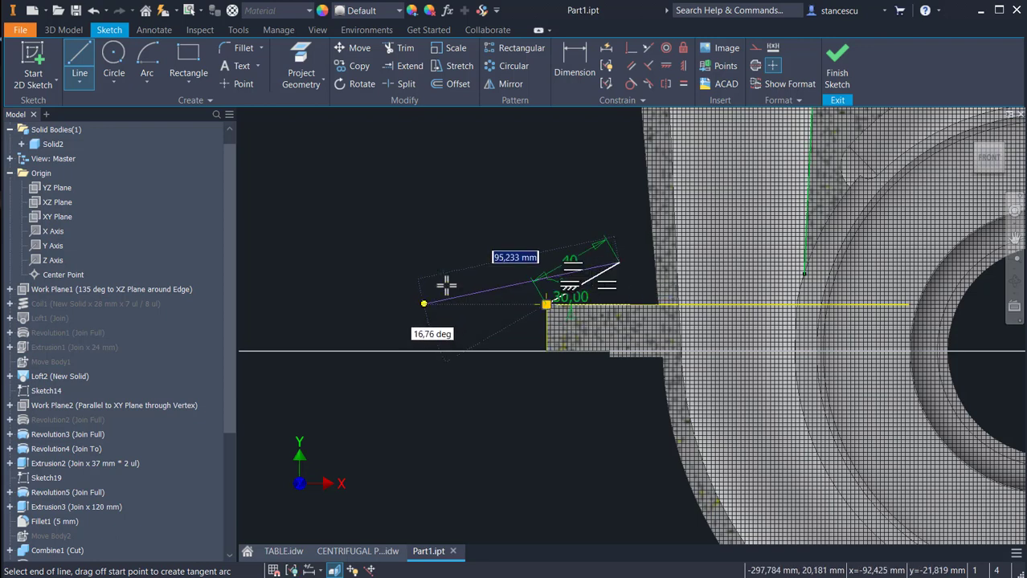
{"action": "key", "text": "Escape"}
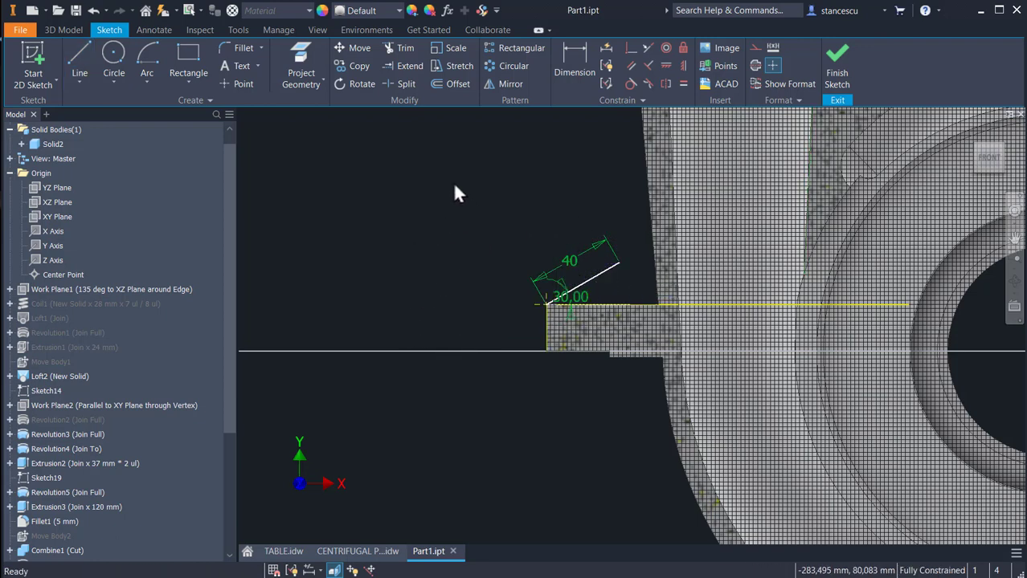
{"action": "left_click", "coordinate": [836, 65]}
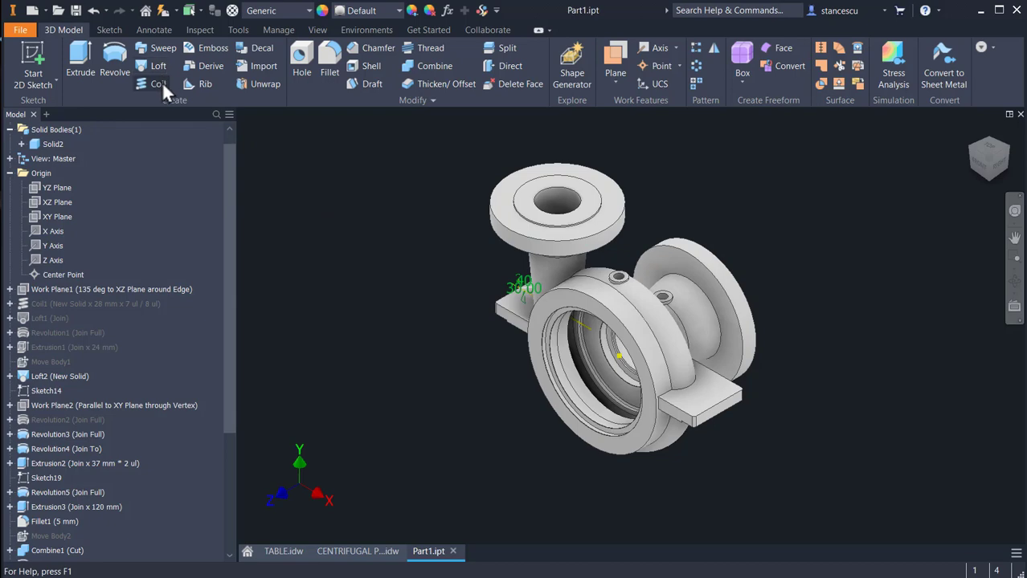
- Create a 16 mm thick symmetric rib from the inclined line, parallel to the sketch plane and filling towards the foot and neck
{"action": "left_click", "coordinate": [205, 84]}
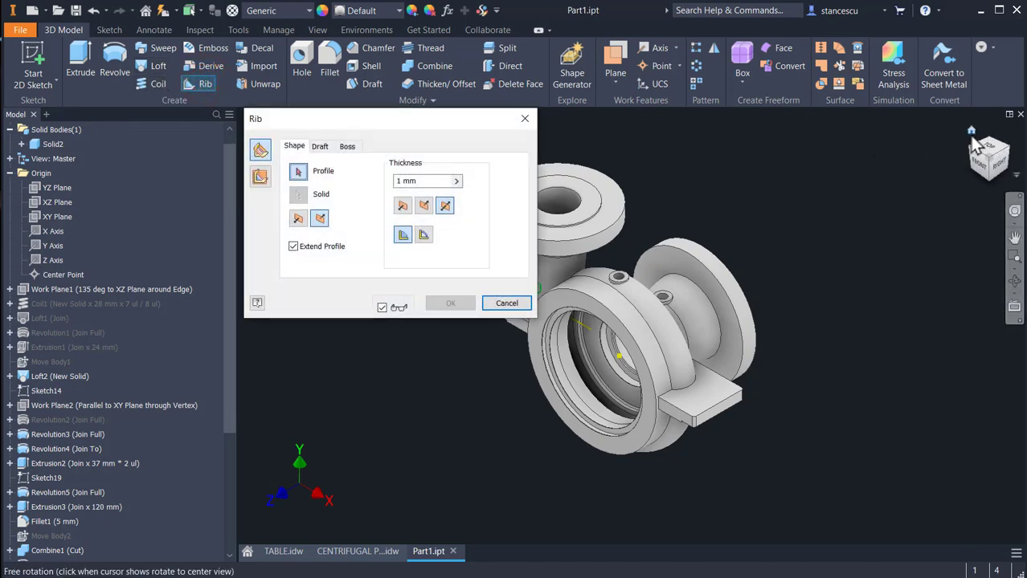
{"action": "left_click_drag", "start_coordinate": [975, 156], "coordinate": [603, 394]}
{"action": "scroll", "coordinate": [595, 386], "scroll_direction": "up", "scroll_amount": 5}
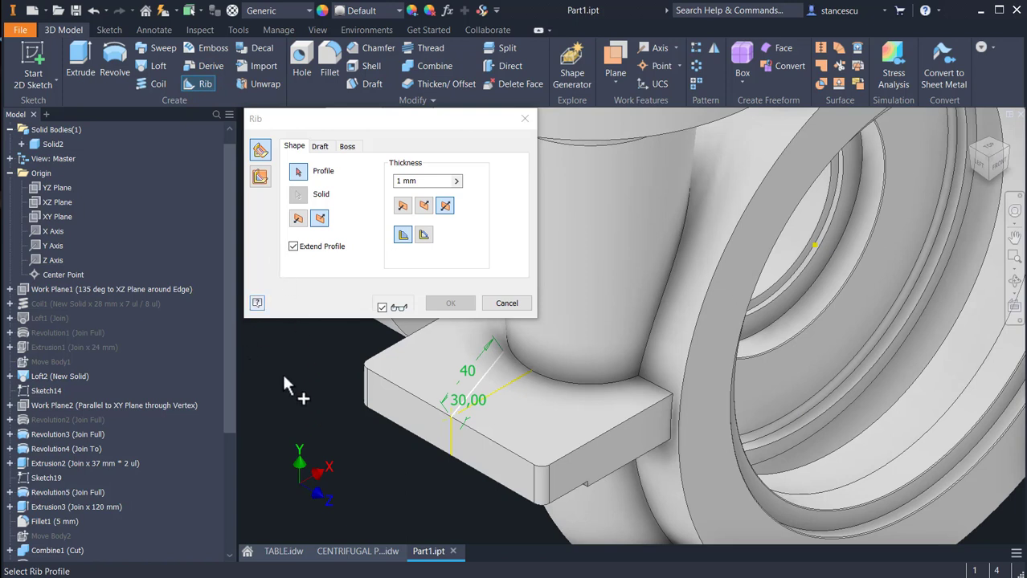
{"action": "left_click", "coordinate": [480, 382]}
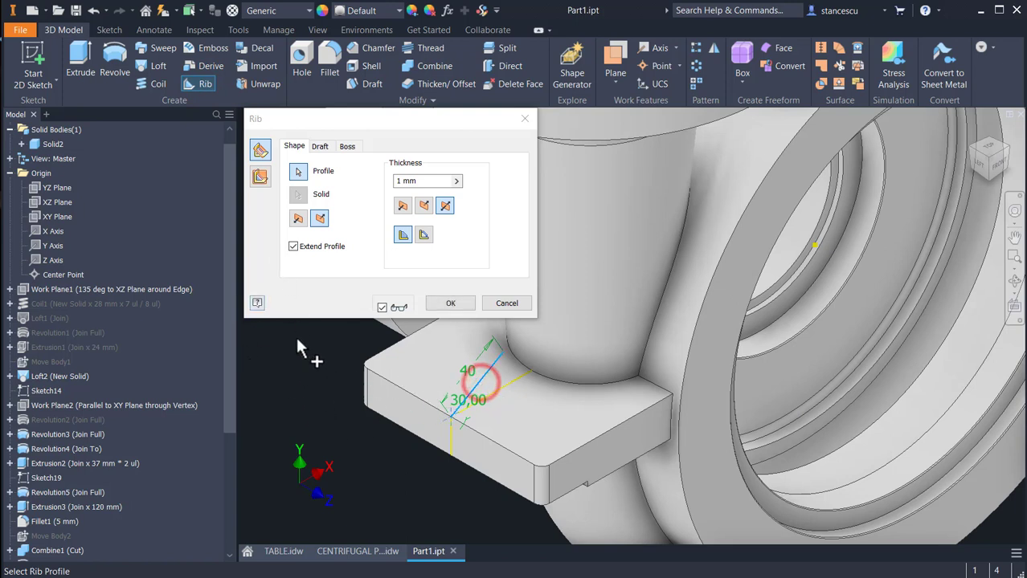
{"action": "left_click", "coordinate": [259, 175]}
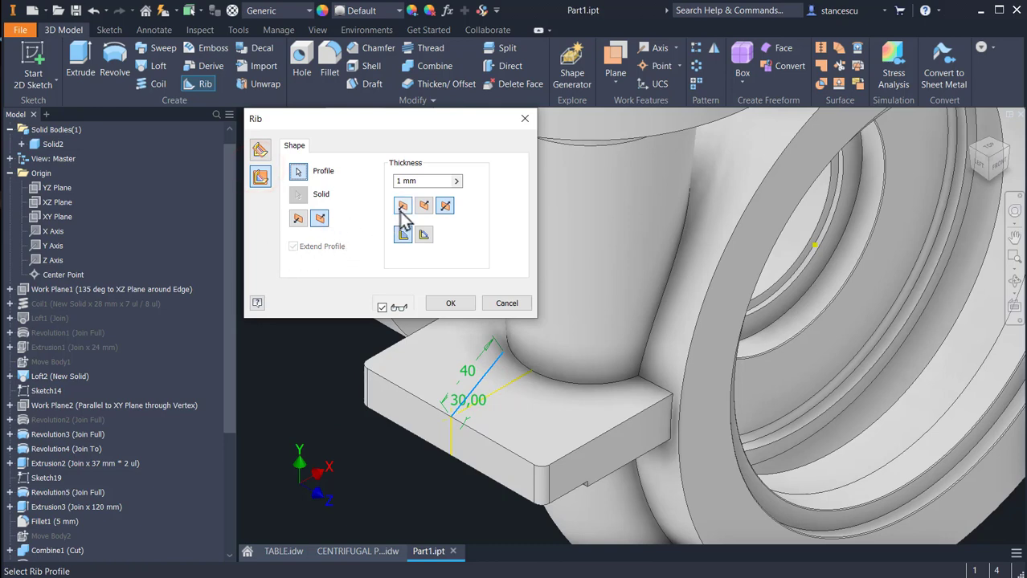
{"action": "left_click", "coordinate": [299, 220]}
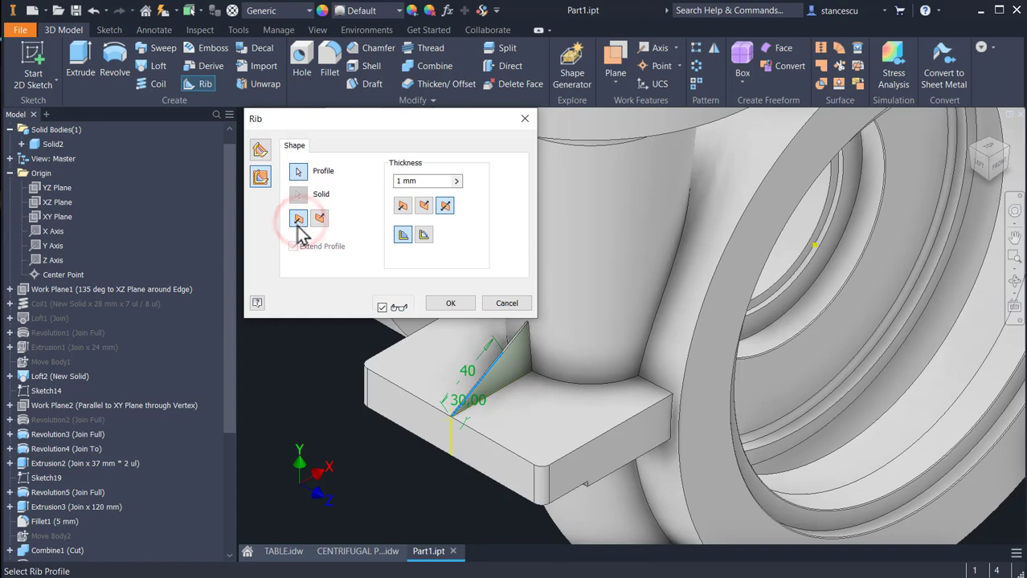
{"action": "left_click", "coordinate": [424, 181]}
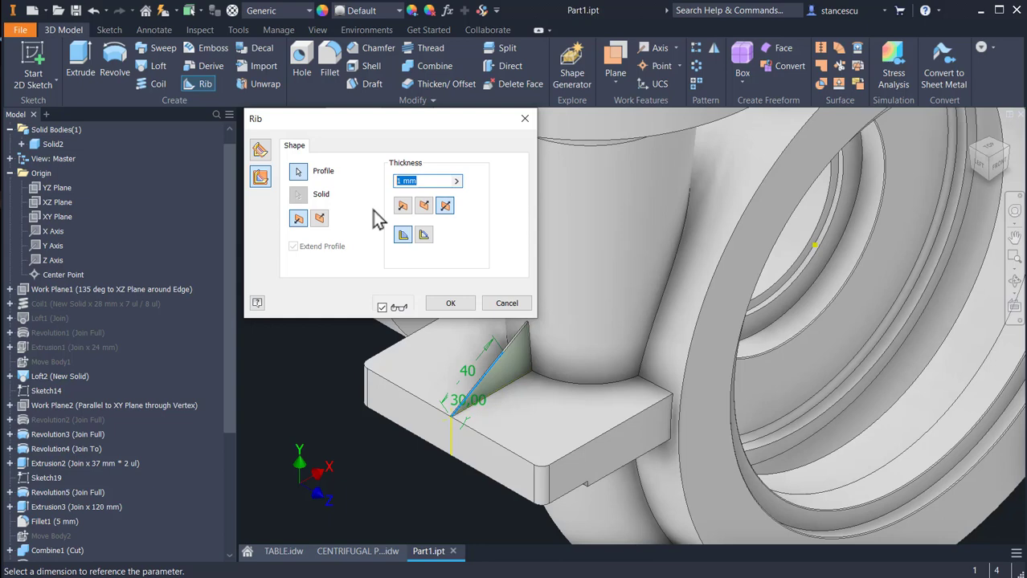
{"action": "type", "text": "16"}
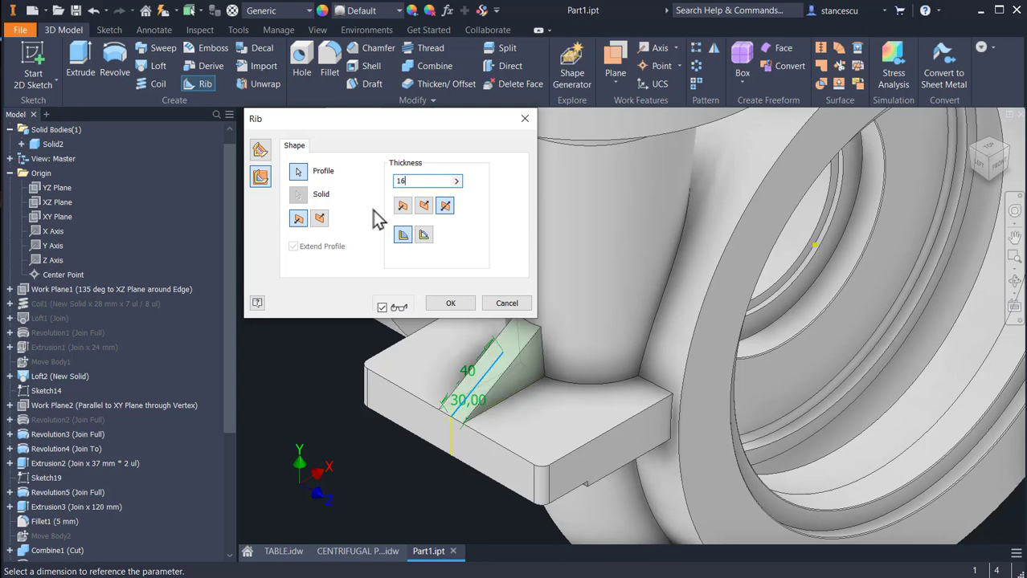
{"action": "left_click", "coordinate": [451, 304]}
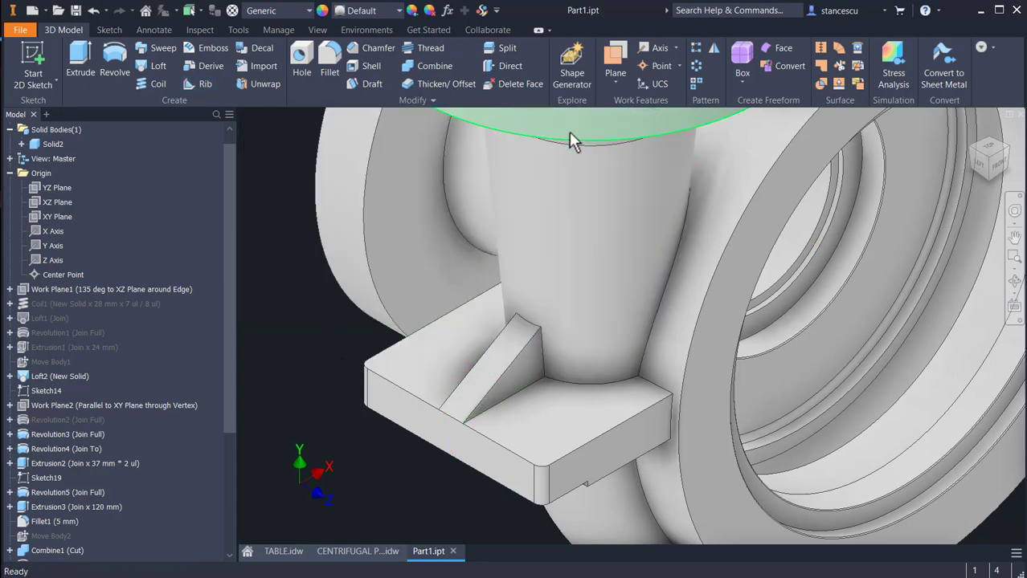
- Mirror the rib on the foot beside the neck across the YZ Plane onto the opposite foot
{"action": "left_click", "coordinate": [713, 50]}
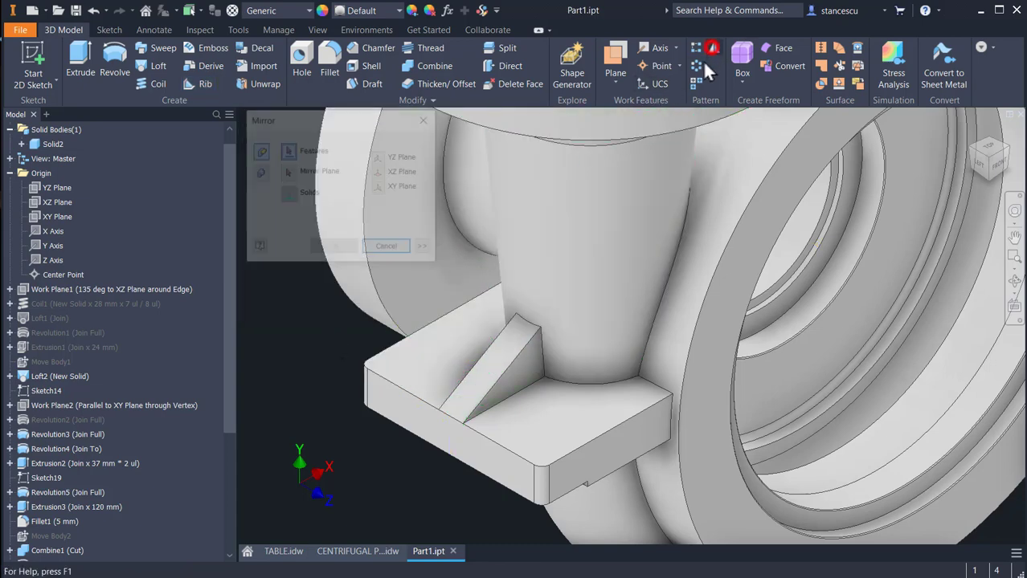
{"action": "left_click", "coordinate": [493, 356]}
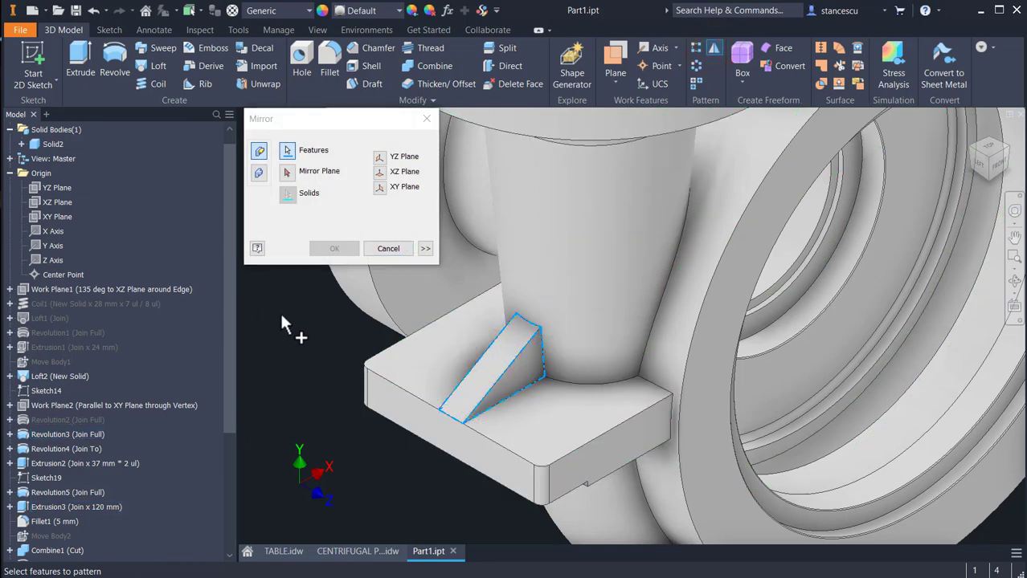
{"action": "left_click", "coordinate": [287, 173]}
{"action": "scroll", "coordinate": [318, 354], "scroll_direction": "down", "scroll_amount": 3}
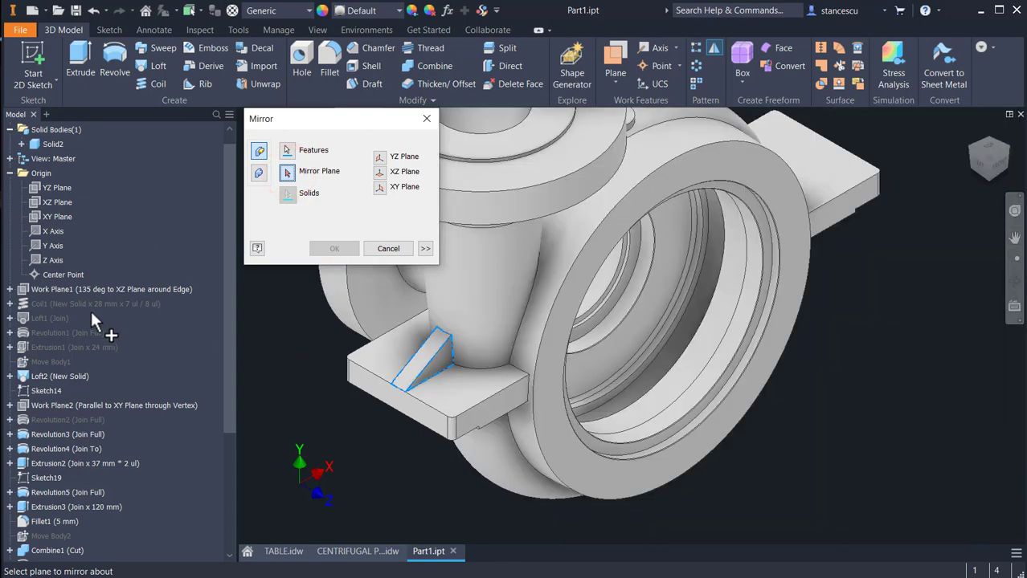
{"action": "left_click", "coordinate": [48, 188]}
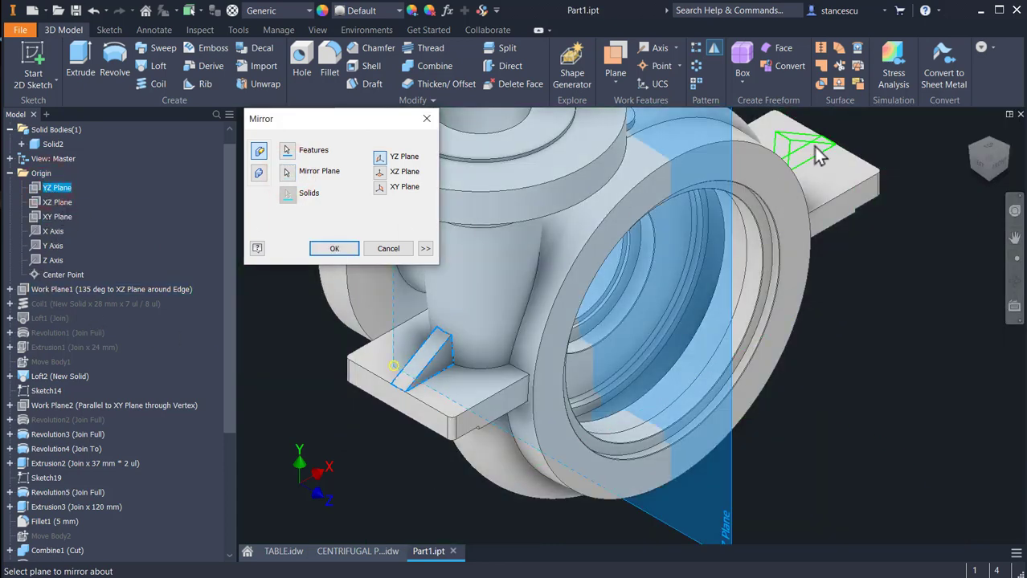
{"action": "middle_click_drag", "start_coordinate": [889, 351], "coordinate": [809, 360], "text": "shift"}
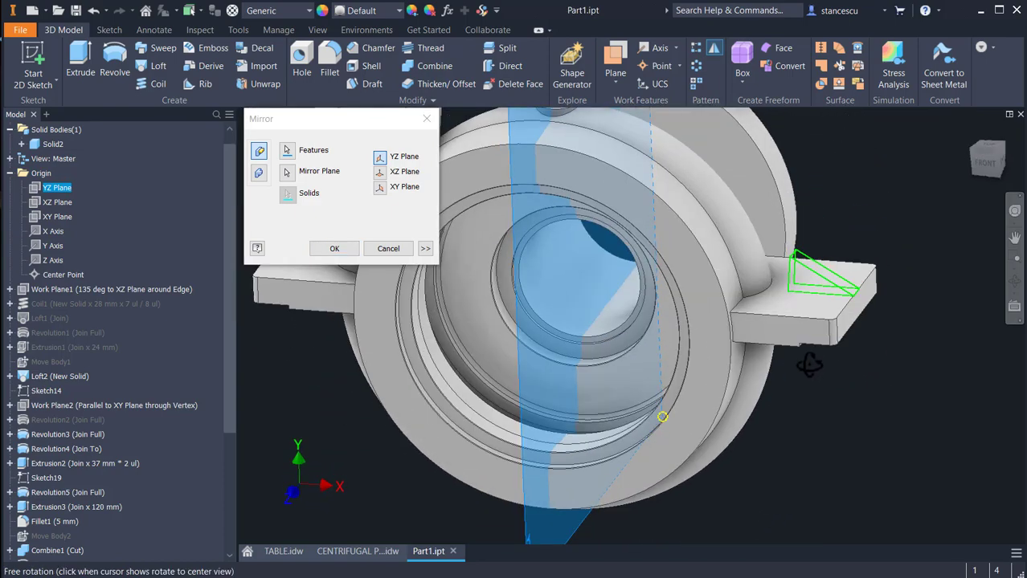
{"action": "left_click", "coordinate": [336, 250]}
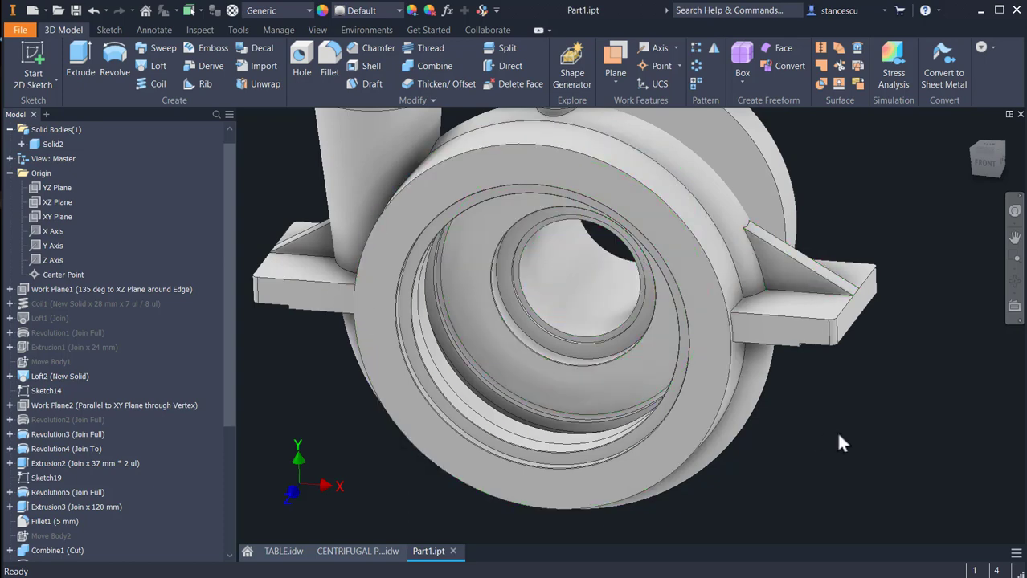
{"action": "key", "text": "F6"}
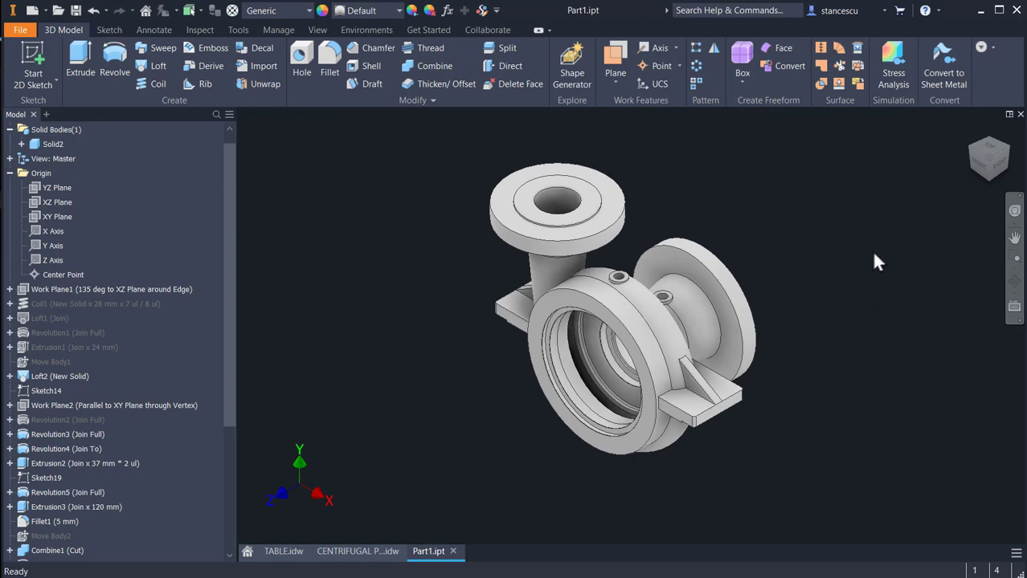
- Examine the centrifugal pump body drawing for the size and position of the G1/2" bosses on the neck
{"action": "left_click", "coordinate": [367, 551]}
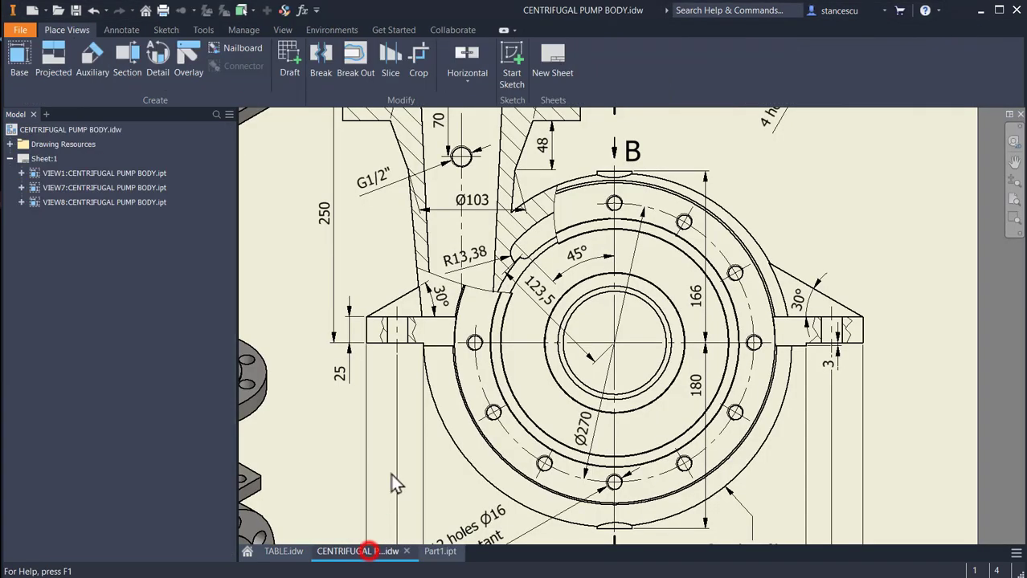
{"action": "mouse_move", "coordinate": [408, 322]}
{"action": "middle_mouse_down"}
{"action": "mouse_move", "coordinate": [455, 455]}
{"action": "mouse_move", "coordinate": [457, 410]}
{"action": "mouse_move", "coordinate": [1004, 378]}
{"action": "middle_mouse_up"}
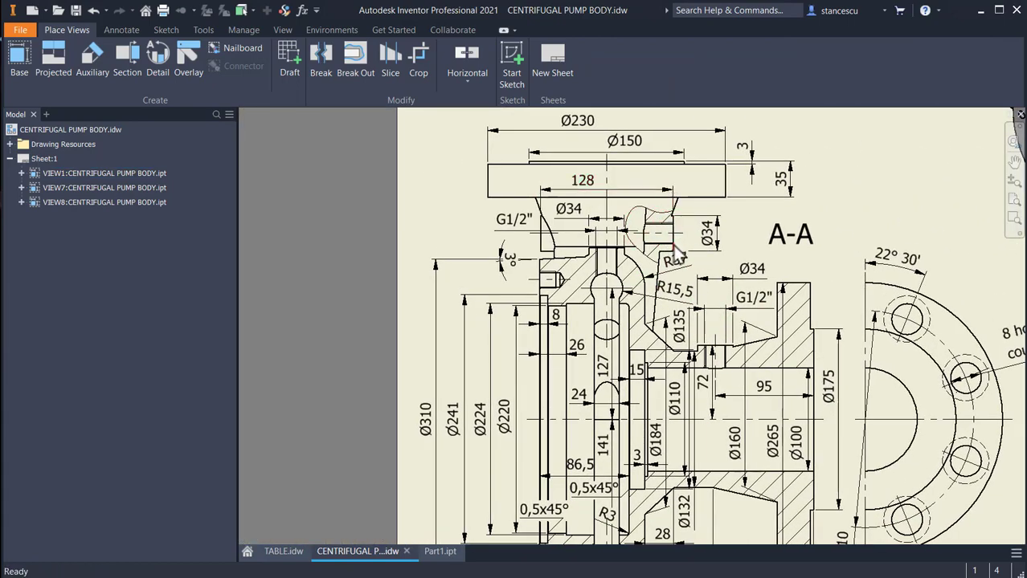
{"action": "mouse_move", "coordinate": [687, 339]}
{"action": "middle_mouse_down"}
{"action": "mouse_move", "coordinate": [480, 326]}
{"action": "mouse_move", "coordinate": [470, 341]}
{"action": "mouse_move", "coordinate": [266, 385]}
{"action": "mouse_move", "coordinate": [277, 514]}
{"action": "mouse_move", "coordinate": [392, 455]}
{"action": "mouse_move", "coordinate": [450, 252]}
{"action": "middle_mouse_up"}
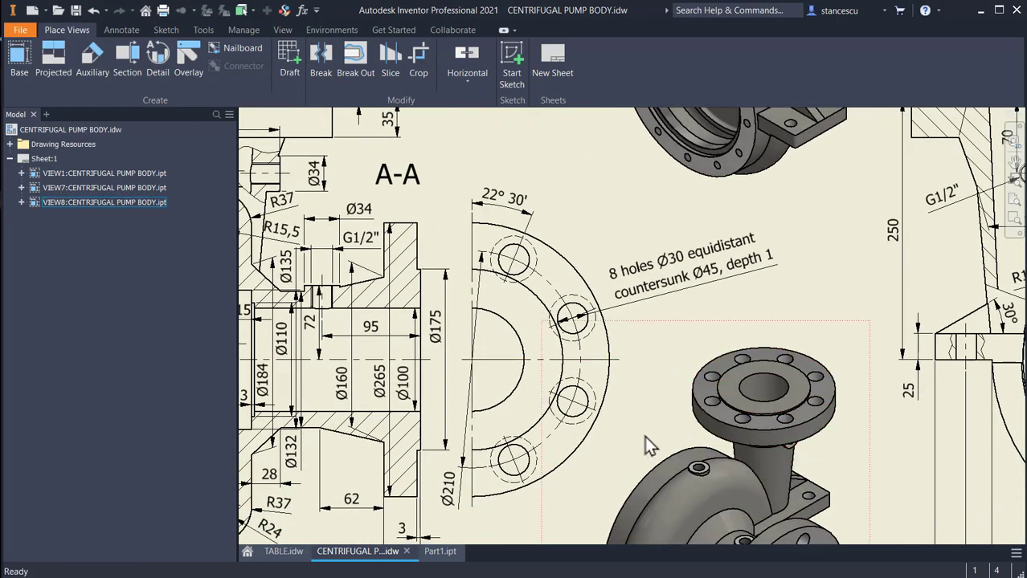
{"action": "mouse_move", "coordinate": [644, 437]}
{"action": "middle_mouse_down"}
{"action": "mouse_move", "coordinate": [935, 418]}
{"action": "mouse_move", "coordinate": [965, 426]}
{"action": "mouse_move", "coordinate": [930, 525]}
{"action": "middle_mouse_up"}
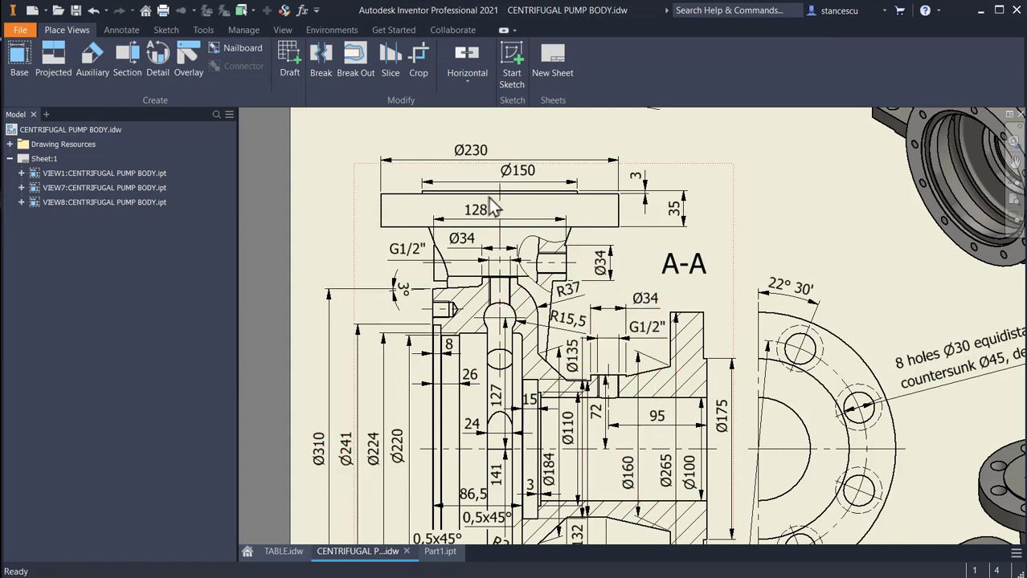
{"action": "mouse_move", "coordinate": [900, 362]}
{"action": "middle_mouse_down"}
{"action": "mouse_move", "coordinate": [466, 426]}
{"action": "mouse_move", "coordinate": [415, 394]}
{"action": "mouse_move", "coordinate": [396, 395]}
{"action": "middle_mouse_up"}
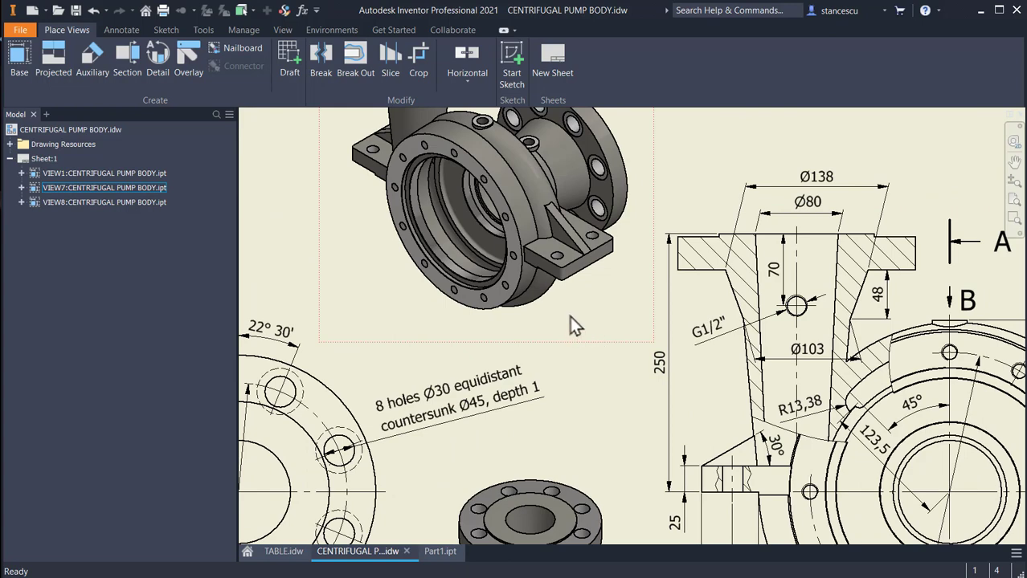
- Return to Part1.ipt and create a work plane offset 128/2 mm from the XY Plane, towards the large front opening
{"action": "left_click", "coordinate": [438, 553]}
{"action": "left_click", "coordinate": [324, 179]}
{"action": "left_click", "coordinate": [614, 64]}
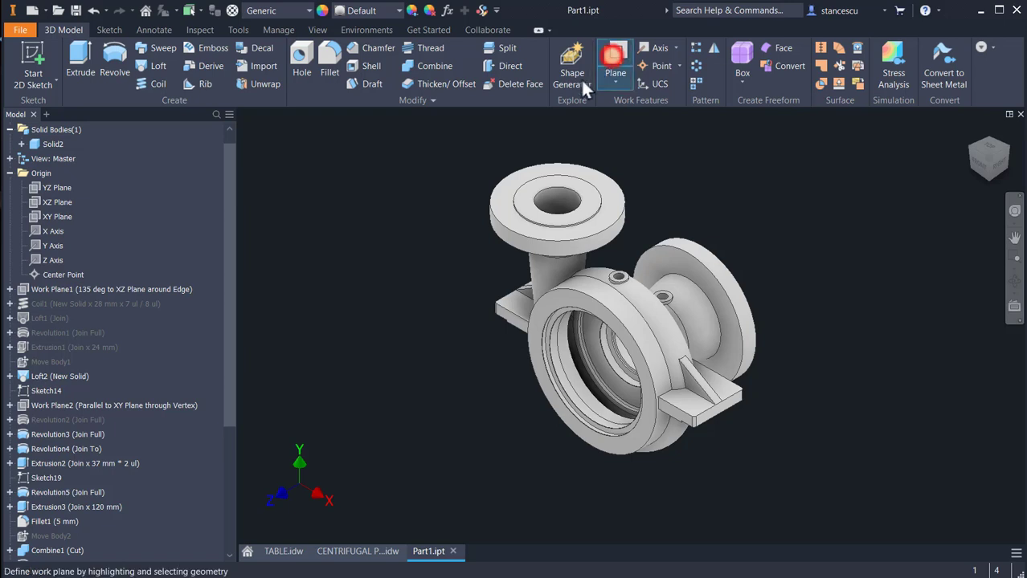
{"action": "left_click", "coordinate": [50, 217]}
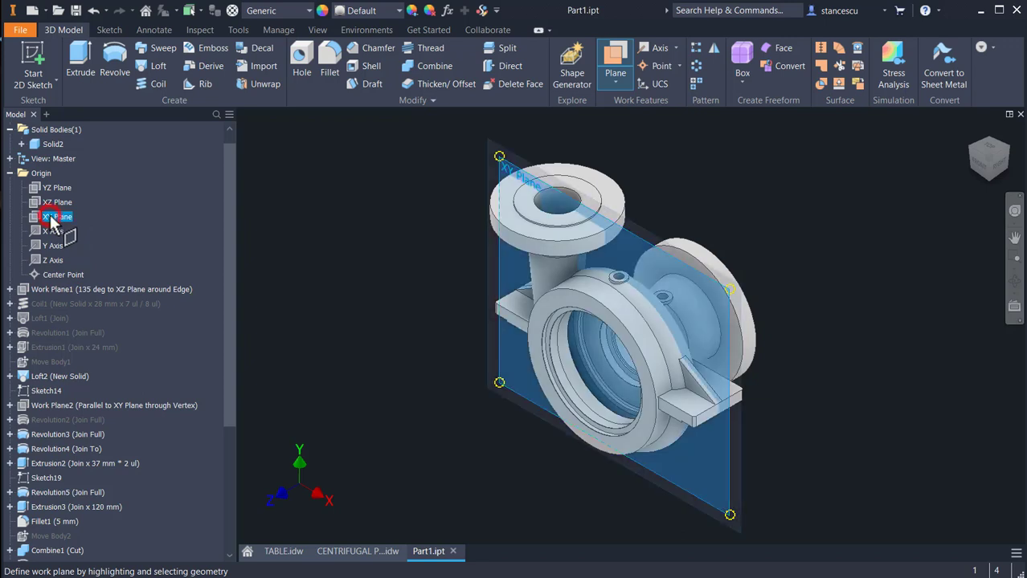
{"action": "left_click", "coordinate": [635, 232]}
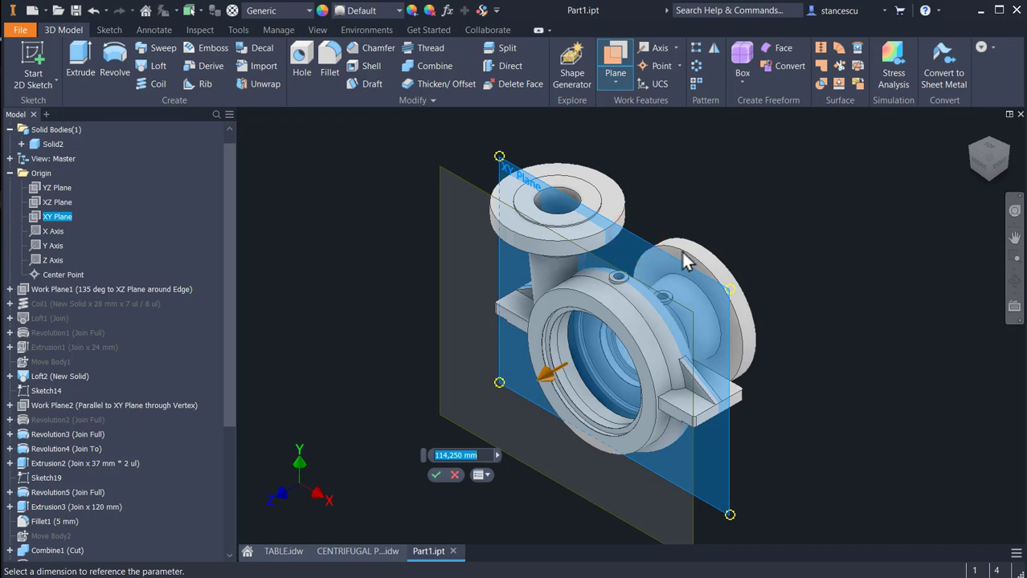
{"action": "type", "text": "1"}
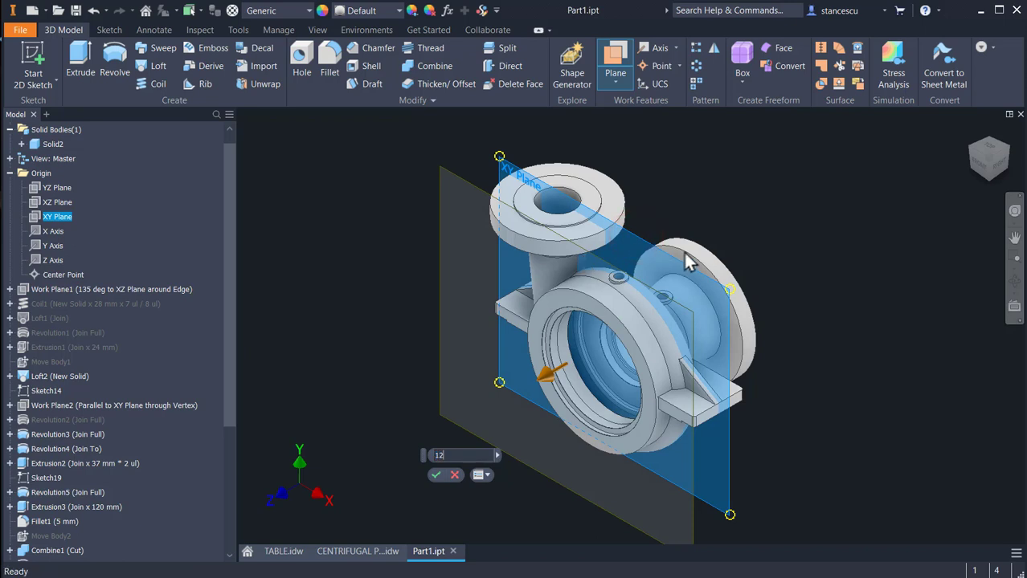
{"action": "type", "text": "2"}
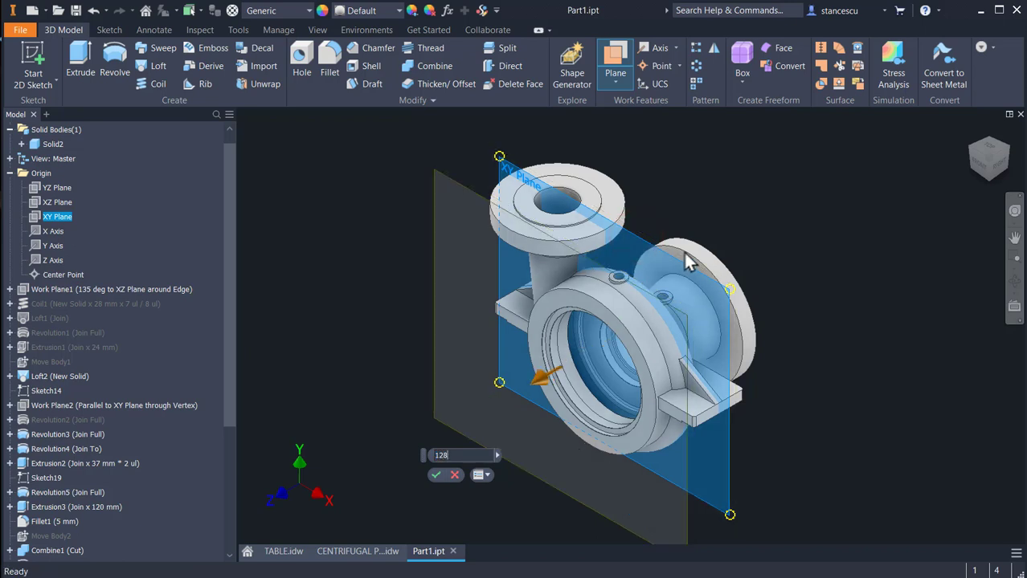
{"action": "type", "text": "/2"}
{"action": "key", "text": "Return"}
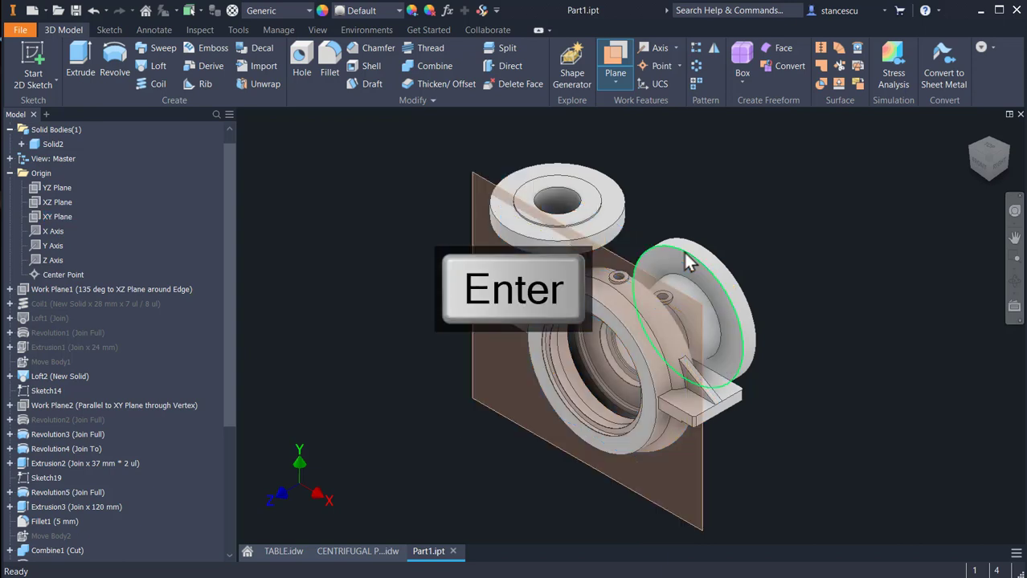
- Start a sketch on the new offset work plane and slice the graphics at the sketch plane
{"action": "left_click", "coordinate": [697, 505]}
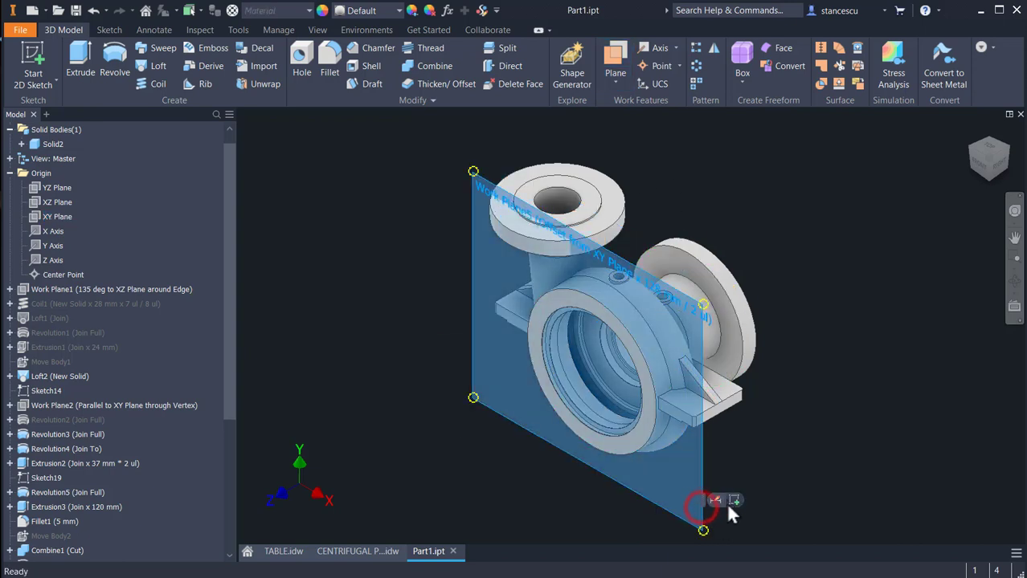
{"action": "left_click", "coordinate": [732, 500]}
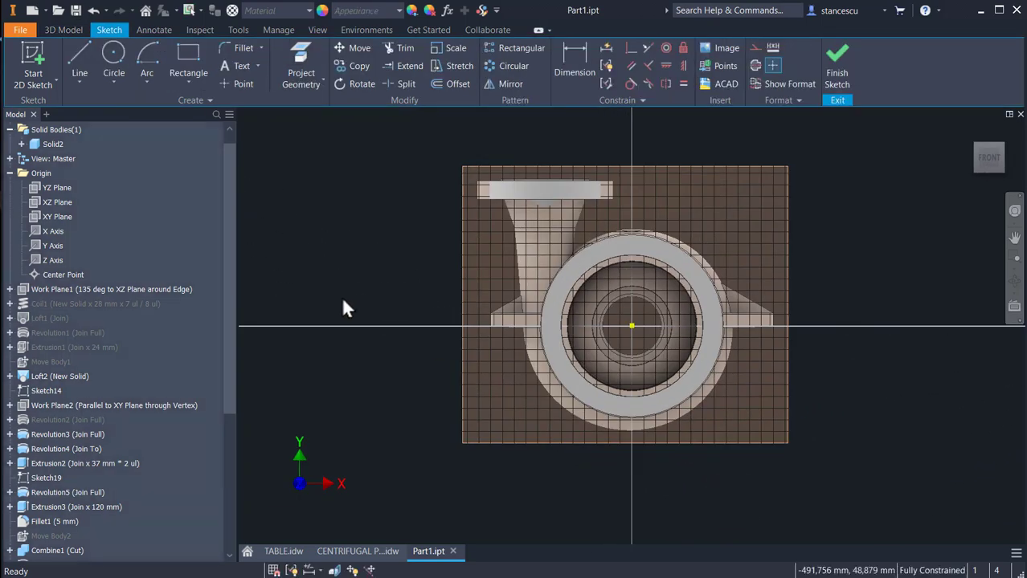
{"action": "key", "text": "F7"}
{"action": "scroll", "coordinate": [401, 200], "scroll_direction": "up", "scroll_amount": 3}
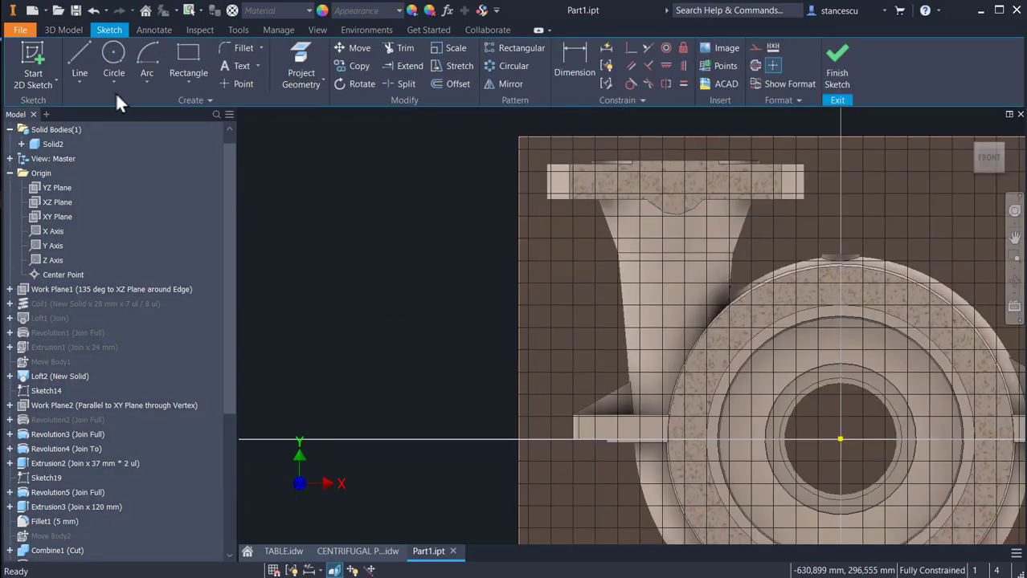
- Sketch a 34 mm diameter circle on the neck below the upper flange
{"action": "left_click", "coordinate": [114, 61]}
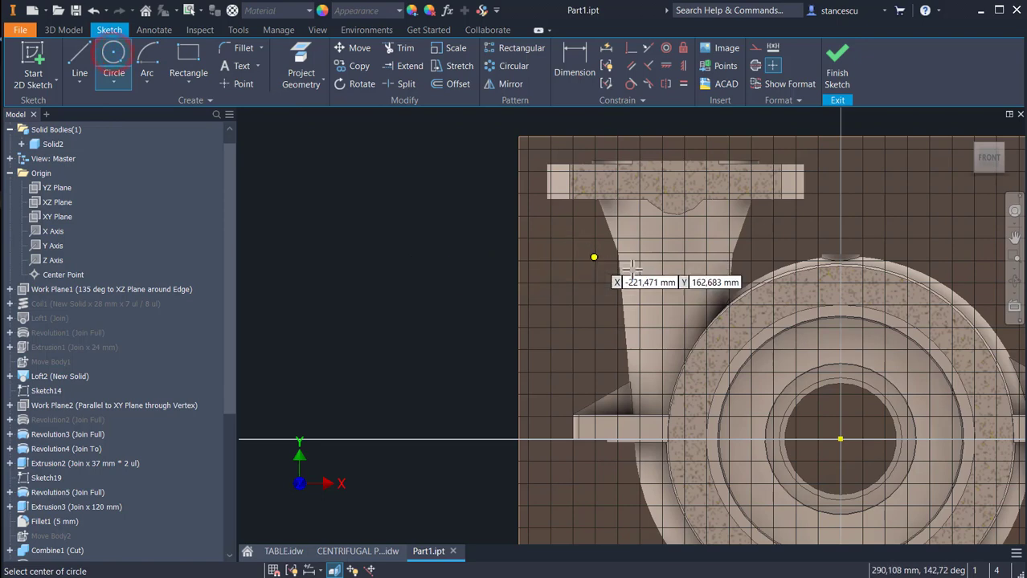
{"action": "left_click", "coordinate": [666, 269]}
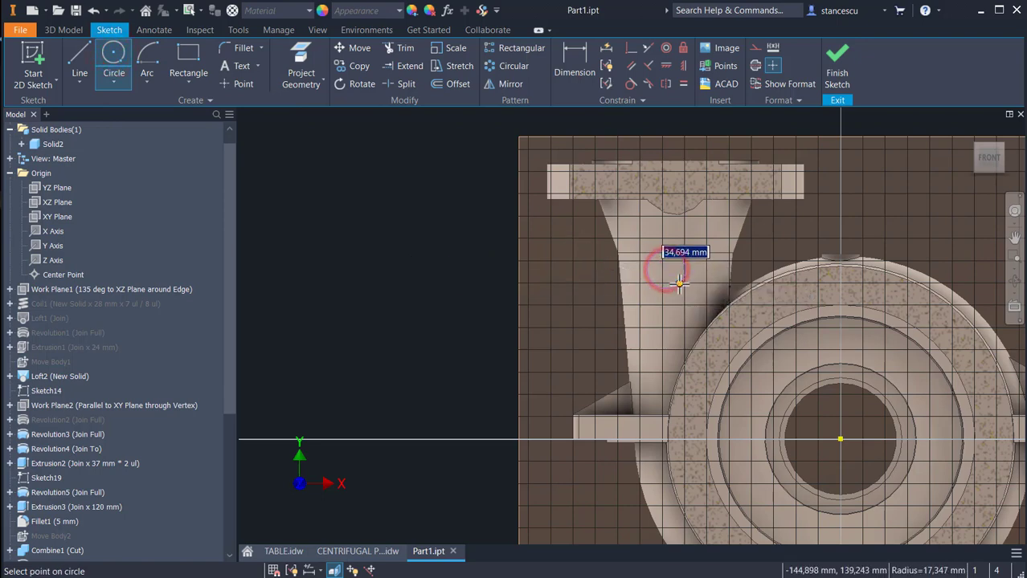
{"action": "type", "text": "34"}
{"action": "key", "text": "Return"}
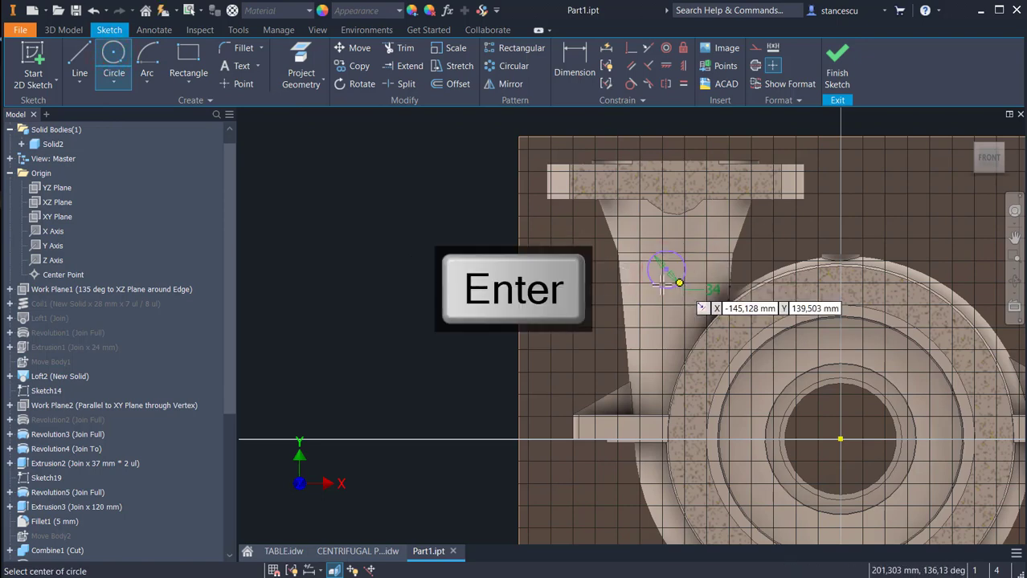
{"action": "key", "text": "Escape"}
- Project the upper flange's raised top edge and align the circle's centre vertically with that edge's midpoint
{"action": "left_click", "coordinate": [300, 60]}
{"action": "left_click", "coordinate": [608, 162]}
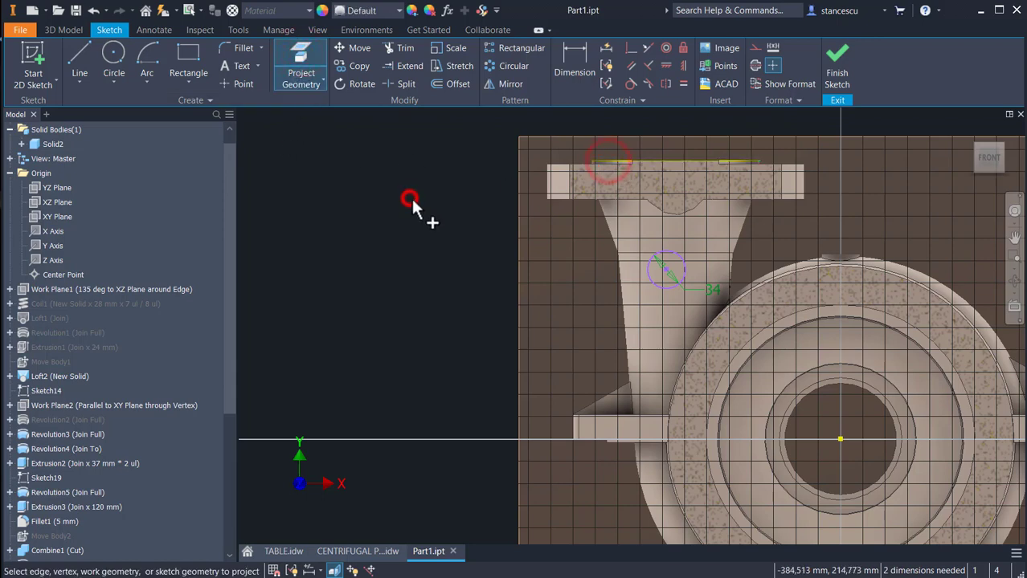
{"action": "key", "text": "Escape"}
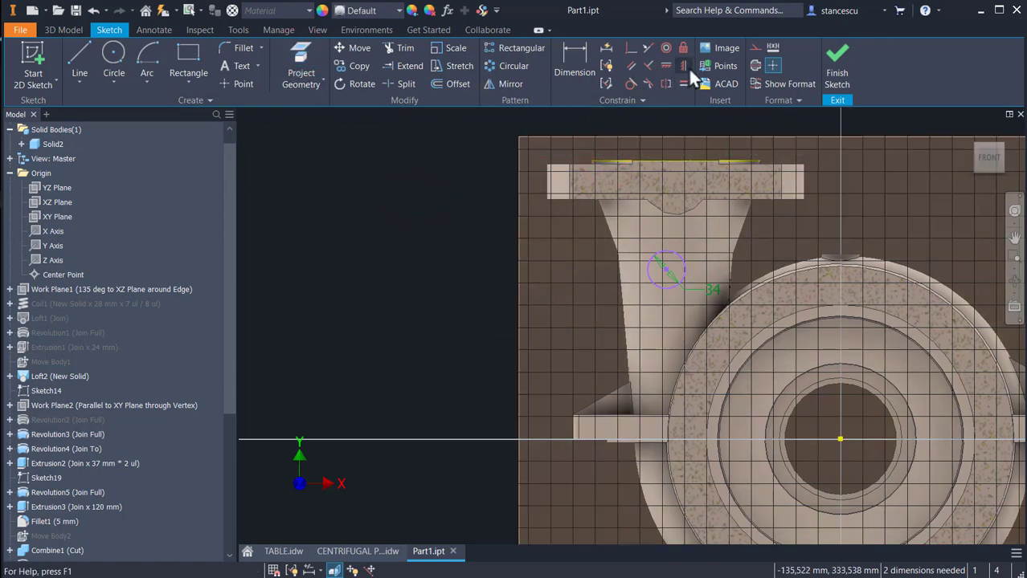
{"action": "left_click", "coordinate": [684, 66]}
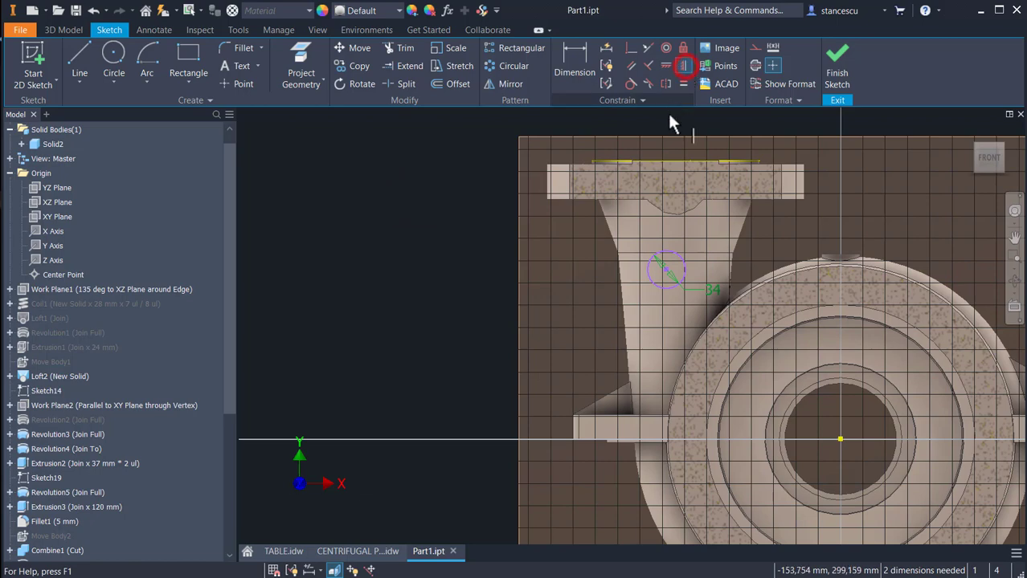
{"action": "left_click", "coordinate": [675, 161]}
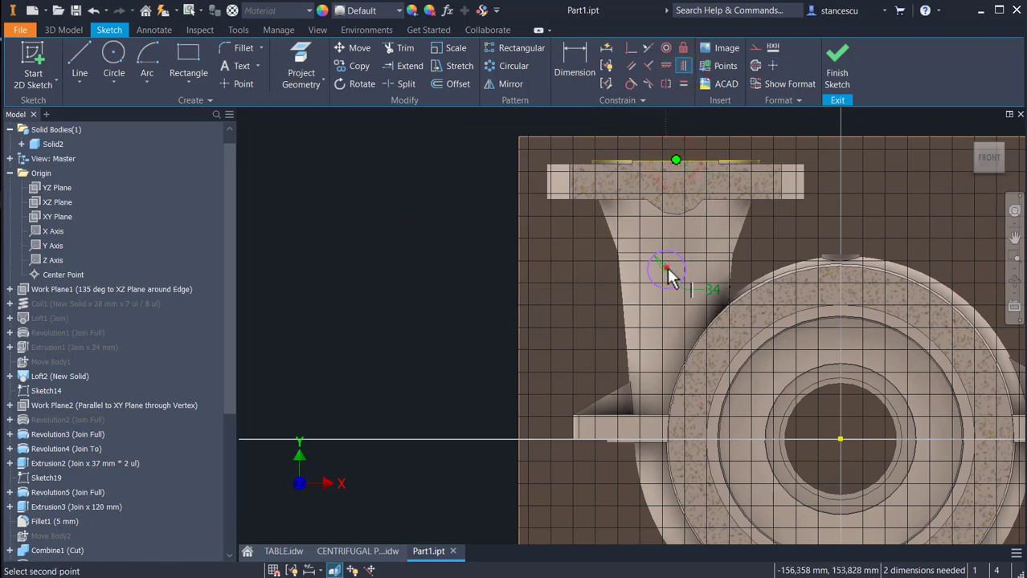
{"action": "left_click", "coordinate": [667, 269]}
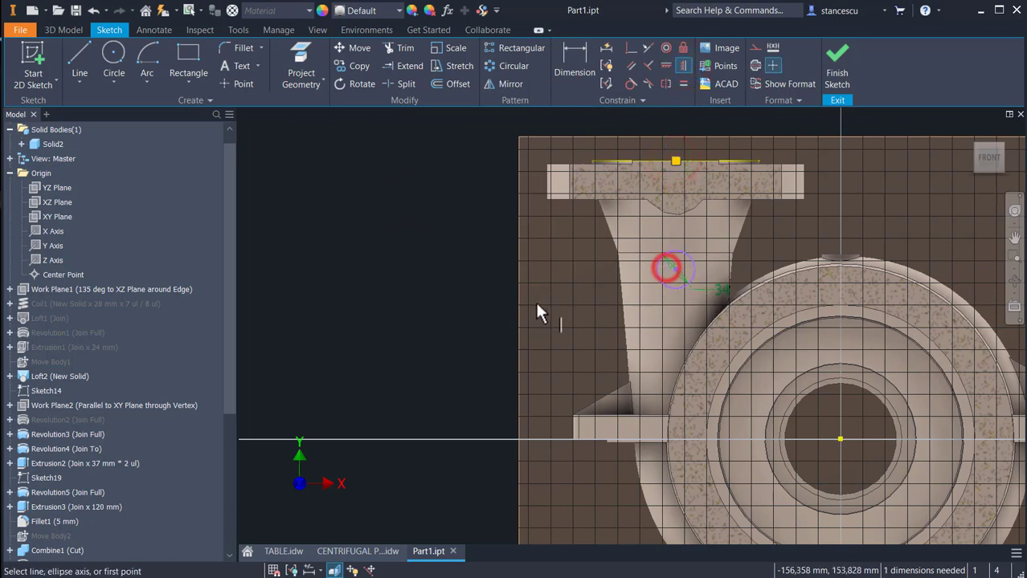
- Dimension the circle's centre 70 mm below the projected flange top edge and finish the sketch
{"action": "left_click", "coordinate": [565, 58]}
{"action": "left_click", "coordinate": [658, 278]}
{"action": "left_click", "coordinate": [664, 161]}
{"action": "left_click", "coordinate": [407, 211]}
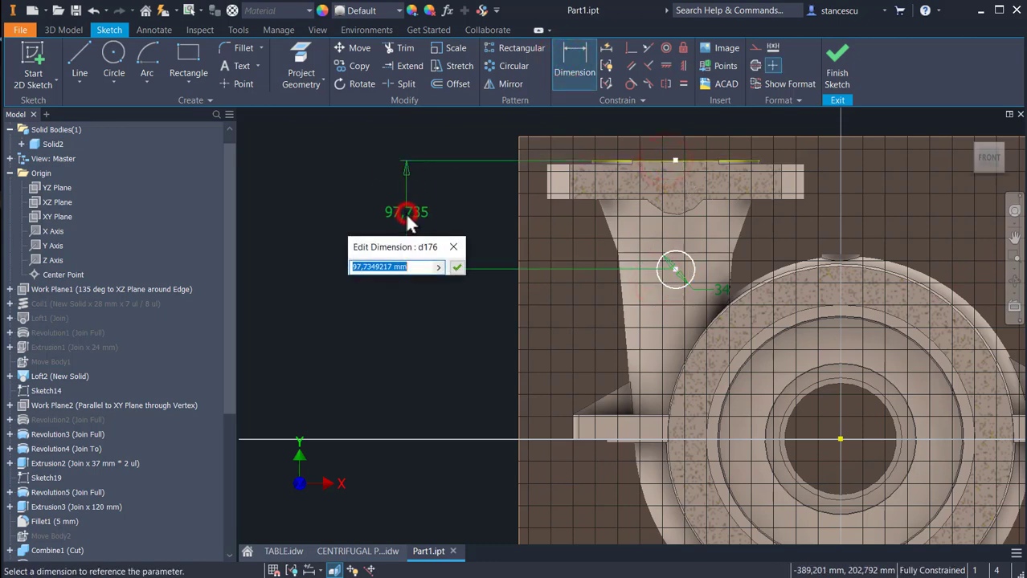
{"action": "type", "text": "70"}
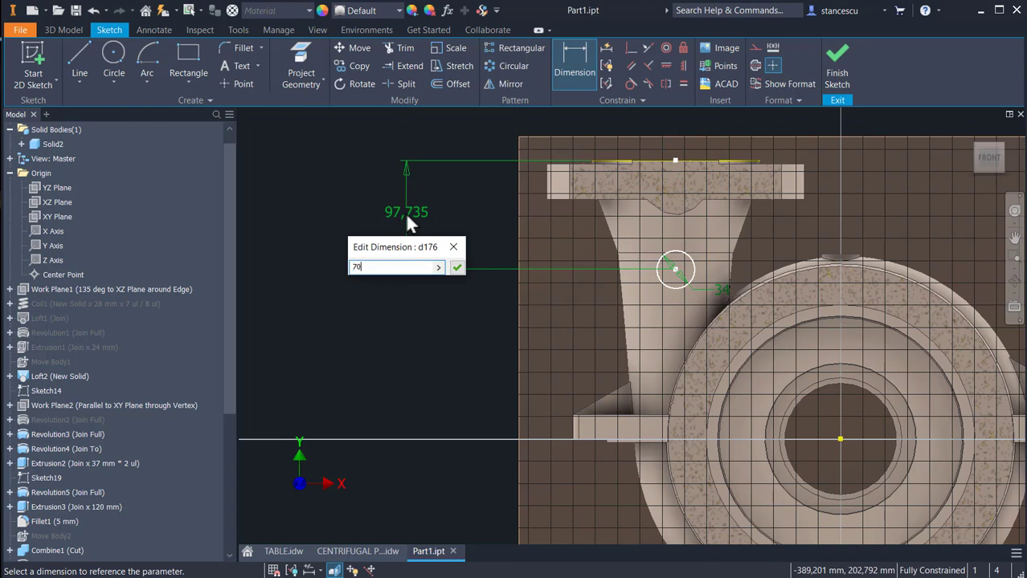
{"action": "key", "text": "Return"}
{"action": "left_click", "coordinate": [842, 79]}
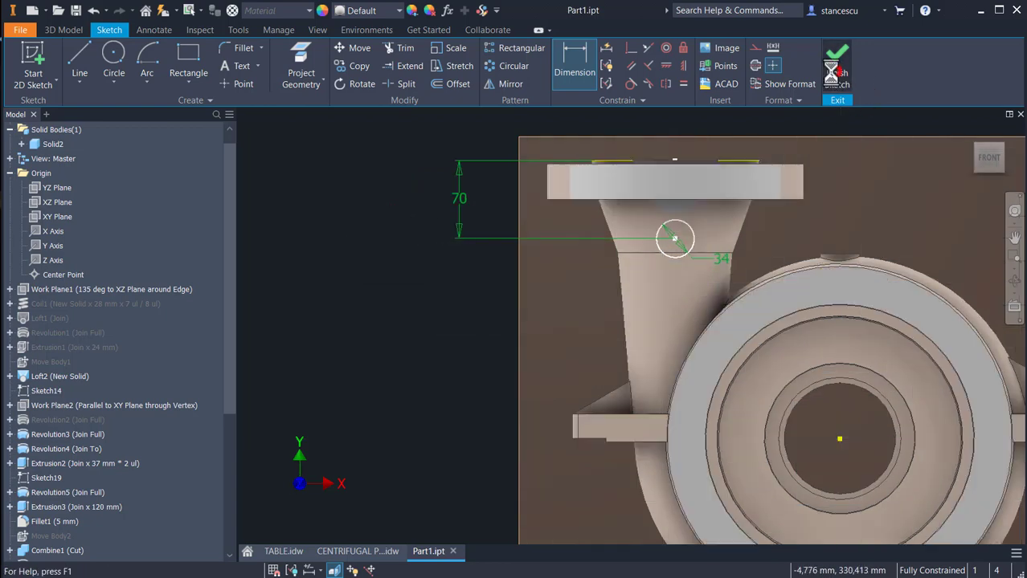
- Extrude the circle profile from the offset plane to the next face of the pump body, joining it as a neck boss
{"action": "middle_click_drag", "start_coordinate": [425, 293], "coordinate": [435, 319], "text": "shift"}
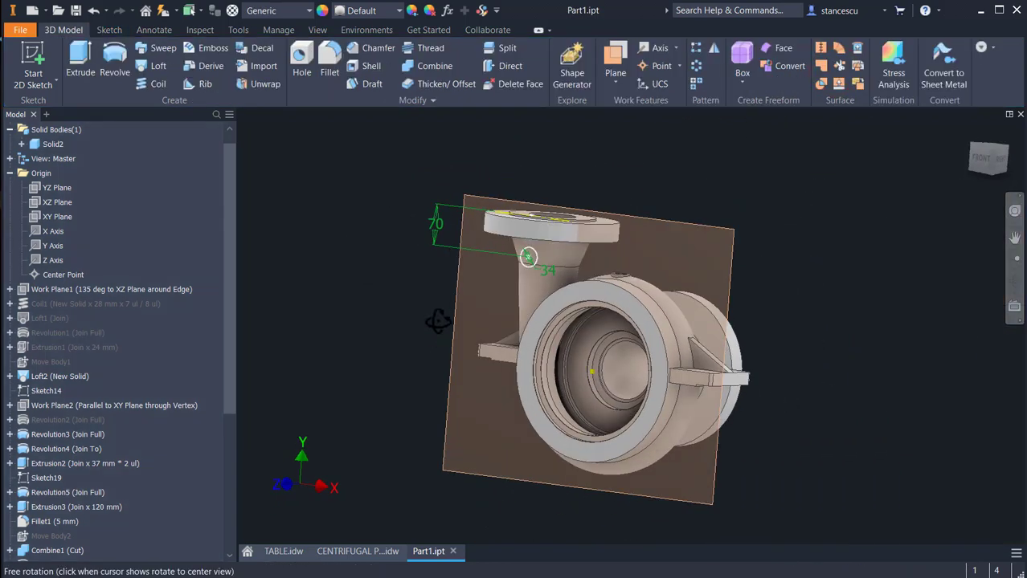
{"action": "left_click", "coordinate": [81, 59]}
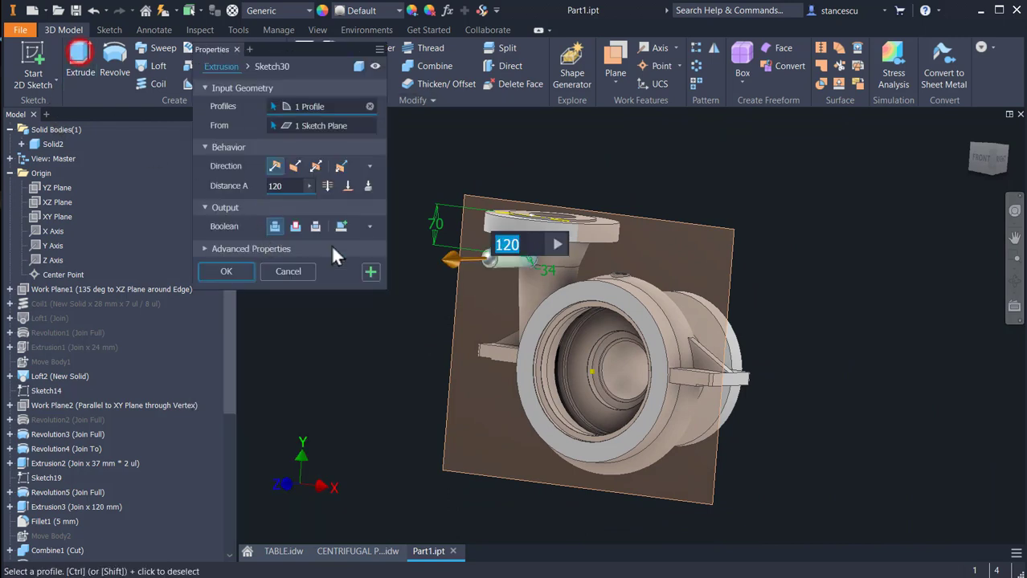
{"action": "left_click", "coordinate": [368, 186]}
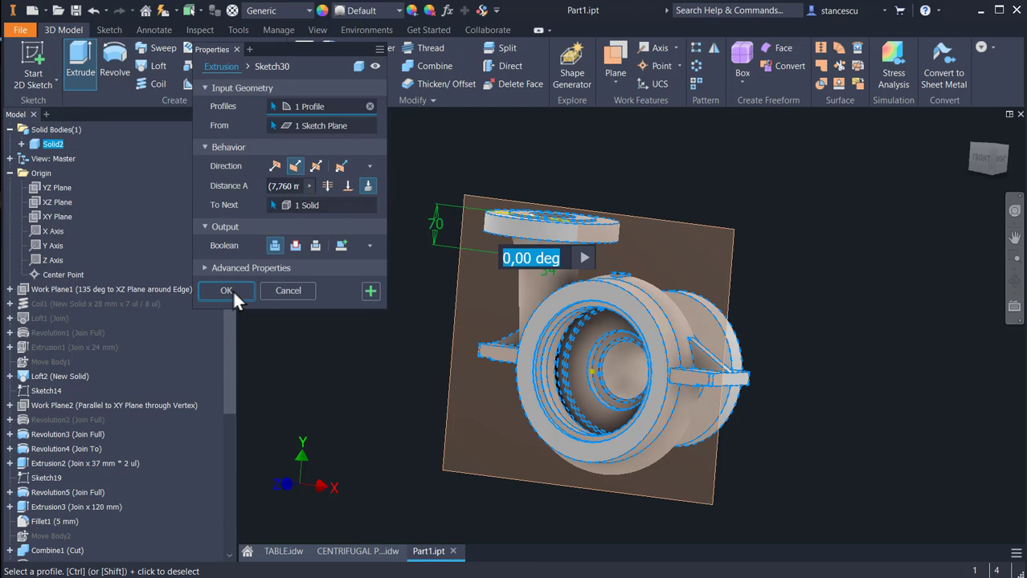
{"action": "left_click", "coordinate": [233, 290]}
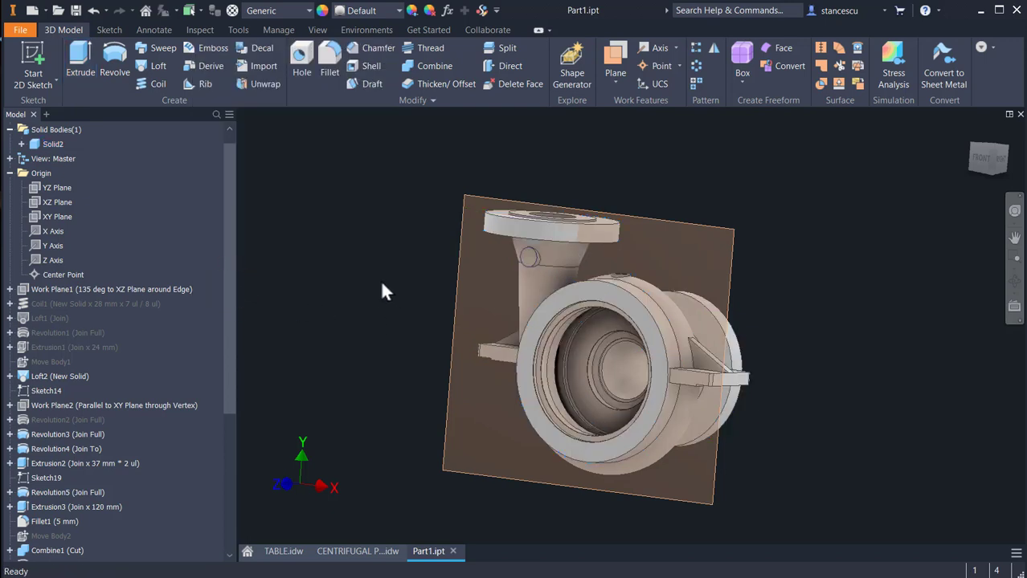
- Add a G 1/2 ISO pipe-threaded hole centred on the neck boss, ending at the neck's inner bore surface, and hide the offset work plane
{"action": "left_click", "coordinate": [304, 61]}
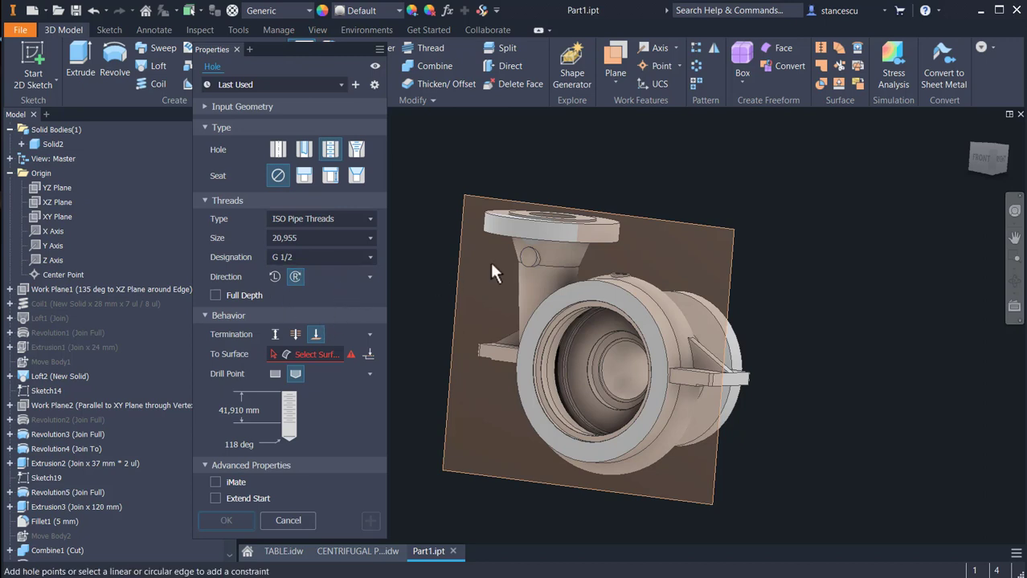
{"action": "scroll", "coordinate": [519, 270], "scroll_direction": "down", "scroll_amount": 3}
{"action": "left_click", "coordinate": [563, 259]}
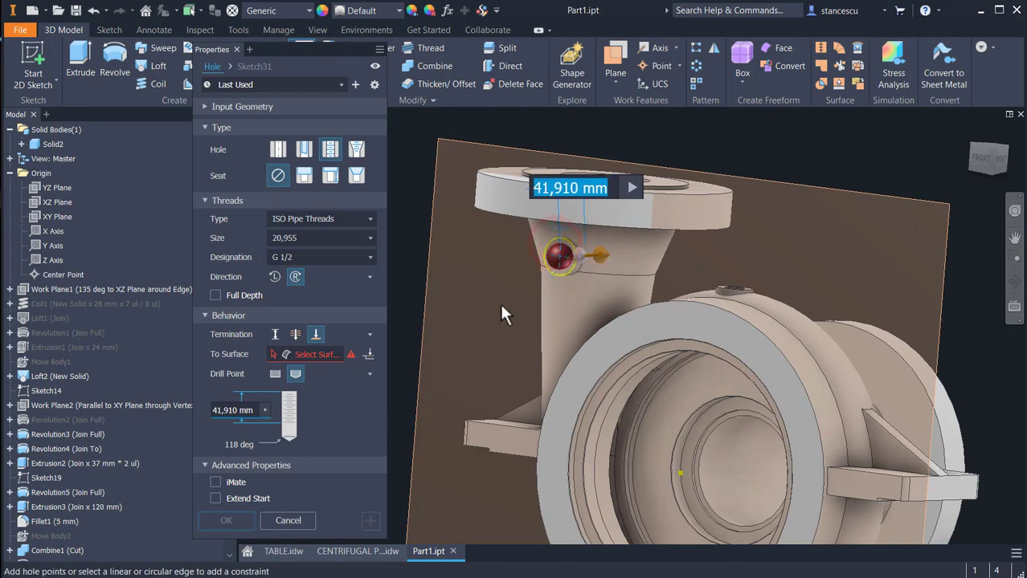
{"action": "middle_click_drag", "start_coordinate": [499, 302], "coordinate": [459, 359], "text": "shift"}
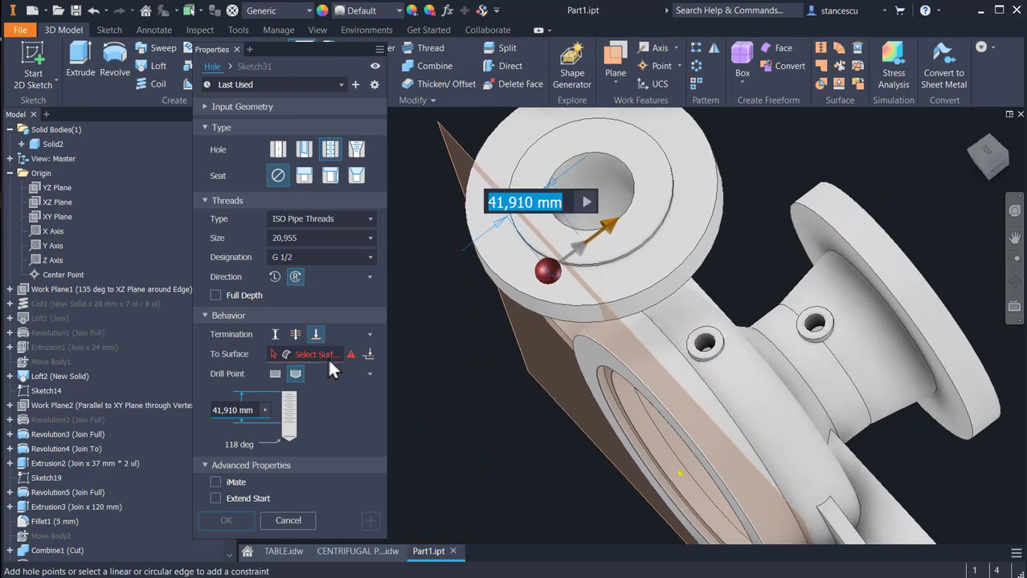
{"action": "left_click", "coordinate": [327, 356]}
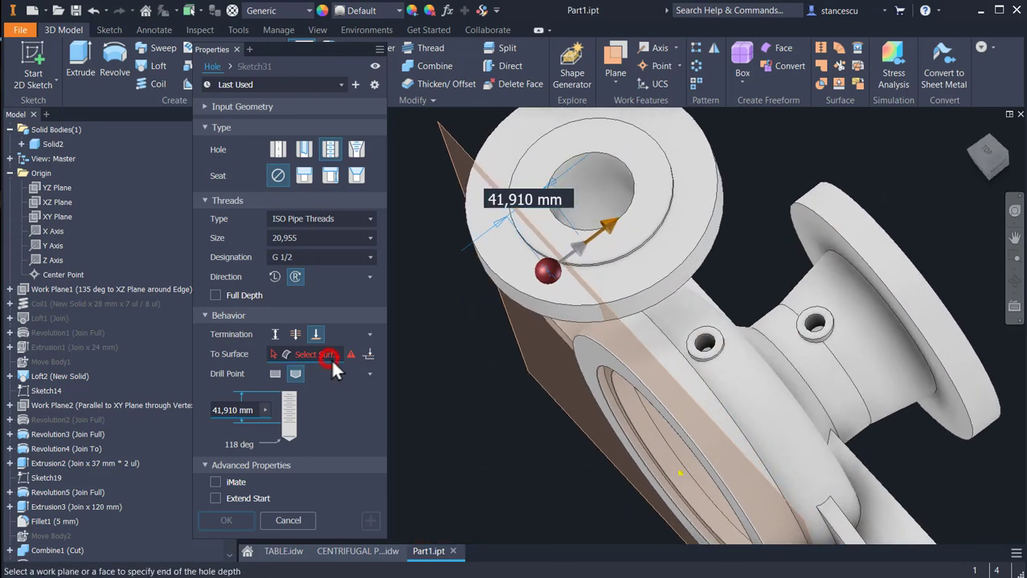
{"action": "left_click", "coordinate": [581, 202]}
{"action": "middle_click_drag", "start_coordinate": [496, 364], "coordinate": [514, 378], "text": "shift"}
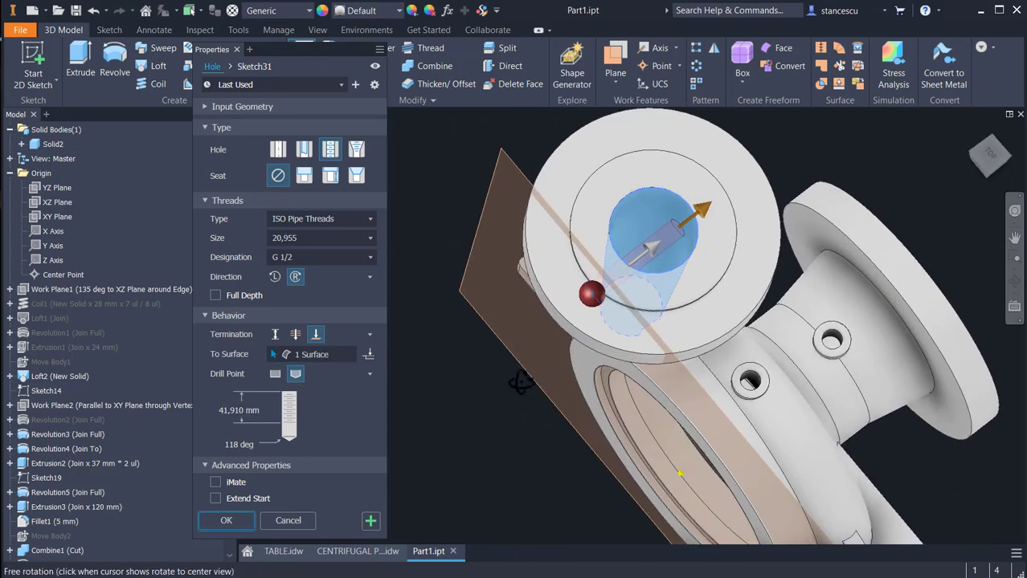
{"action": "left_click", "coordinate": [239, 523]}
{"action": "right_click", "coordinate": [474, 313]}
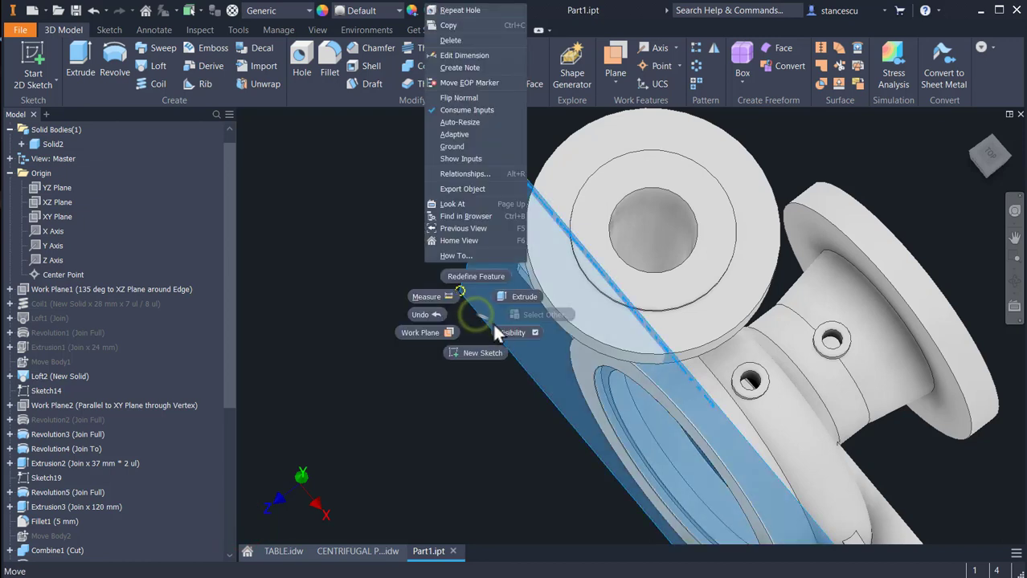
{"action": "left_click", "coordinate": [504, 333]}
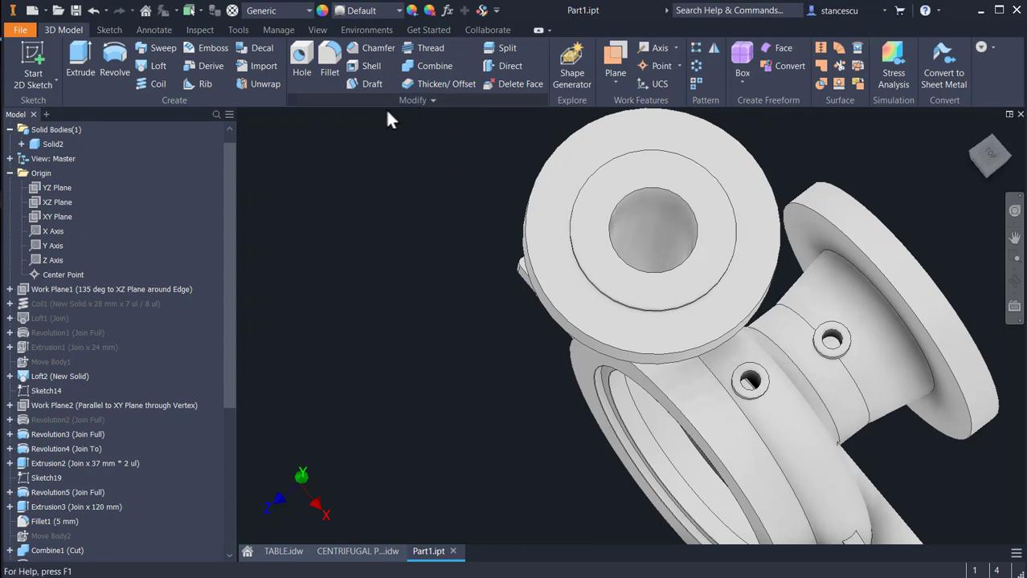
- Mirror the neck boss extrusion and its threaded hole about the XY Plane and return to the home view
{"action": "left_click", "coordinate": [713, 50]}
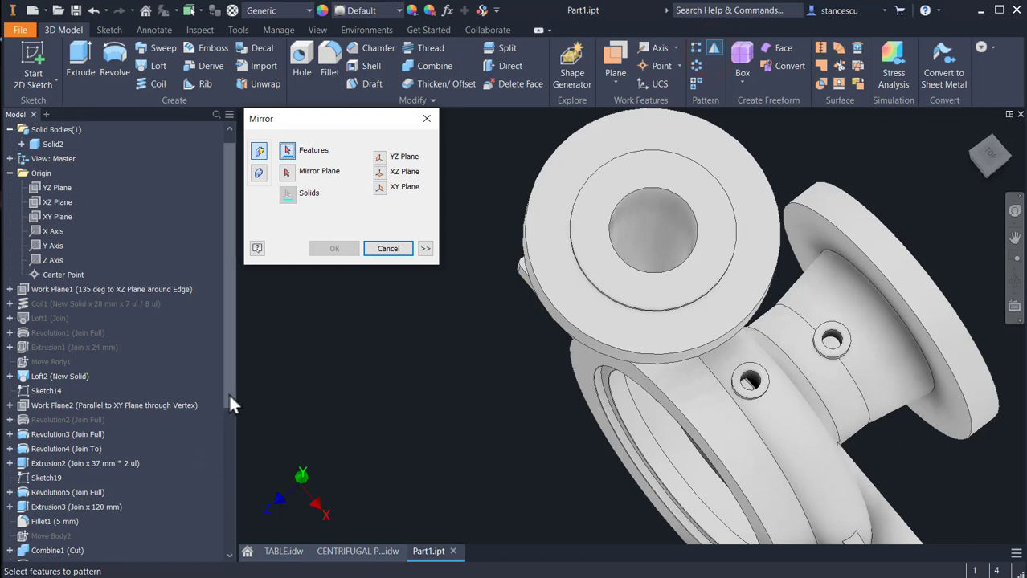
{"action": "left_click_drag", "start_coordinate": [229, 393], "coordinate": [232, 532]}
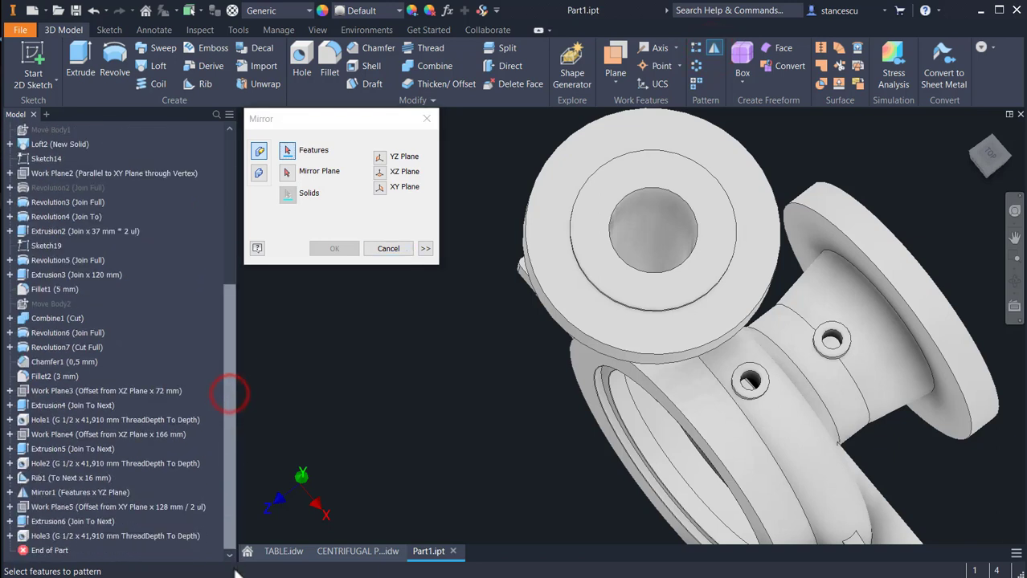
{"action": "left_click", "coordinate": [37, 522]}
{"action": "left_click", "coordinate": [44, 537], "text": "ctrl"}
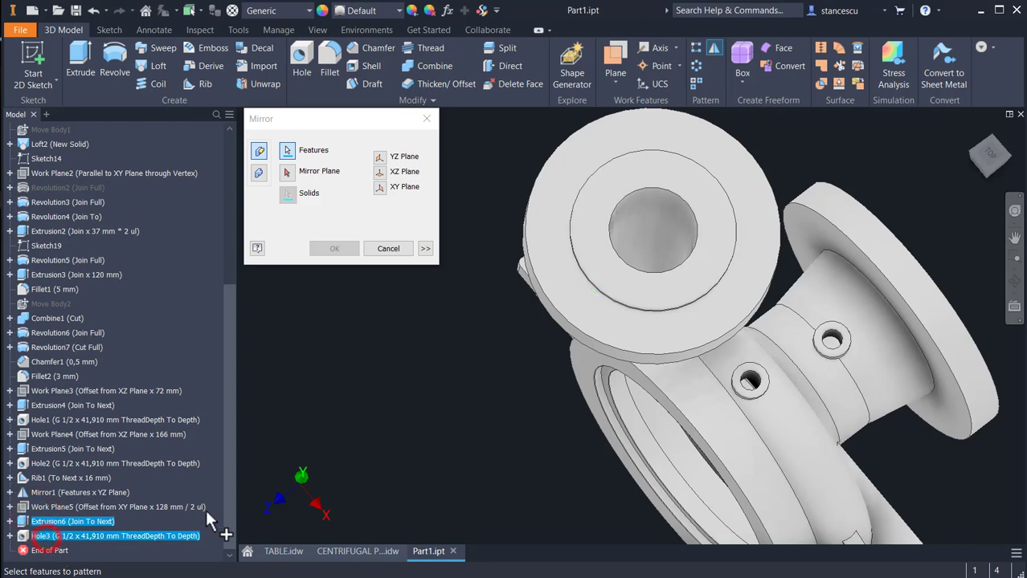
{"action": "middle_click_drag", "start_coordinate": [244, 508], "coordinate": [393, 428], "text": "shift"}
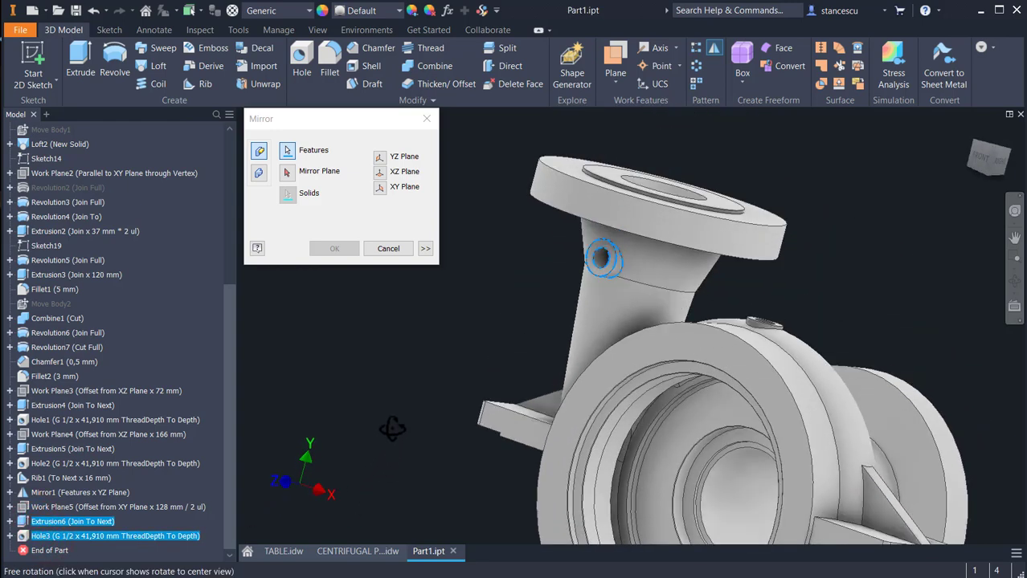
{"action": "left_click", "coordinate": [287, 172]}
{"action": "scroll", "coordinate": [121, 228], "scroll_direction": "up", "scroll_amount": 5}
{"action": "scroll", "coordinate": [121, 227], "scroll_direction": "up", "scroll_amount": 2}
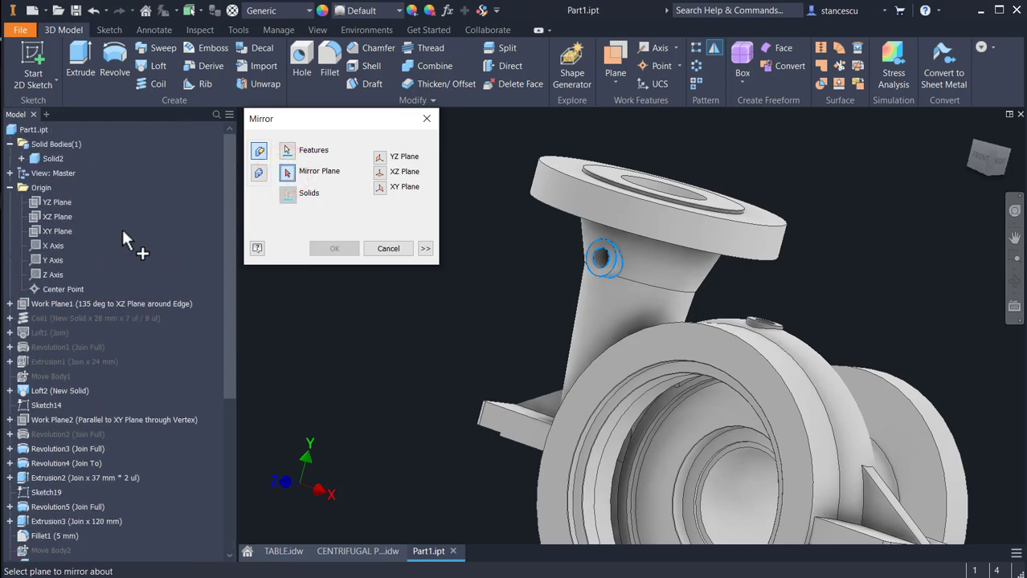
{"action": "left_click", "coordinate": [45, 231]}
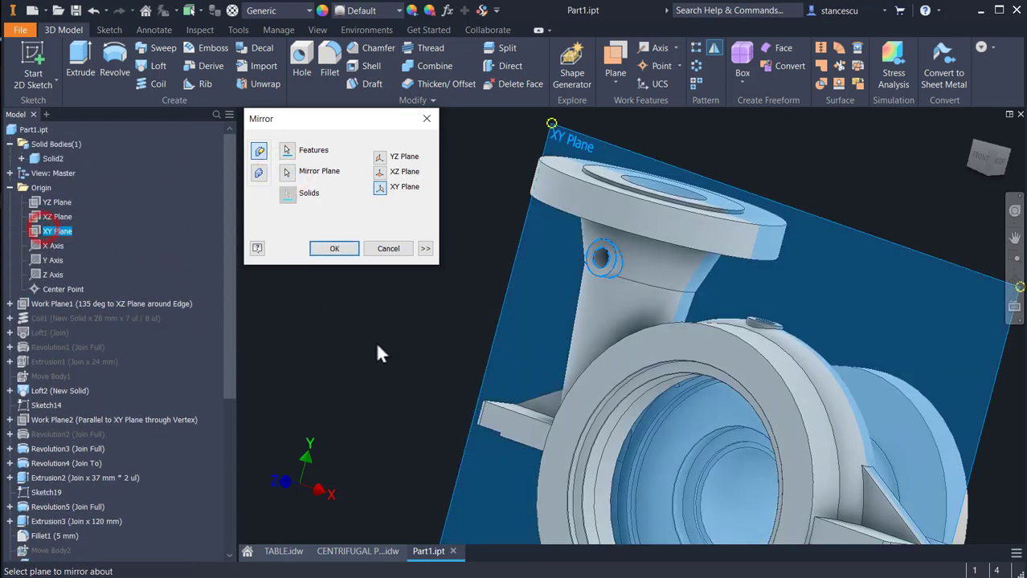
{"action": "middle_click_drag", "start_coordinate": [376, 344], "coordinate": [223, 361], "text": "shift"}
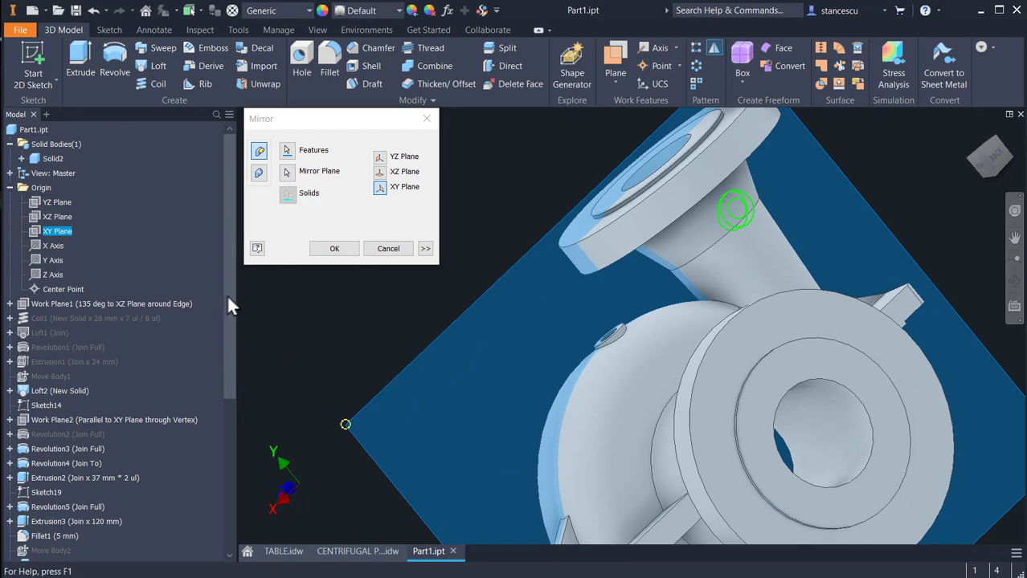
{"action": "left_click", "coordinate": [335, 249]}
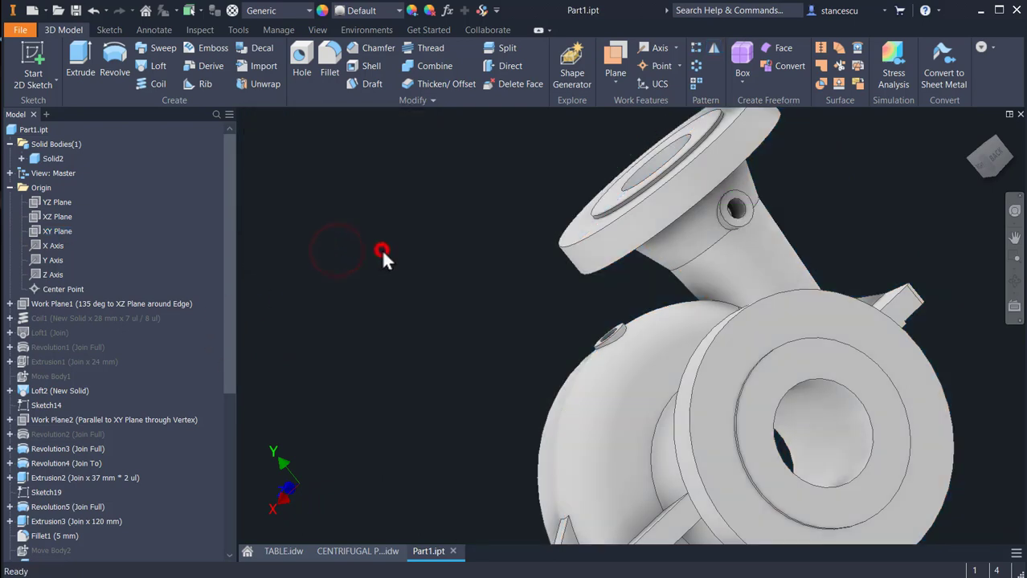
{"action": "key", "text": "F6"}
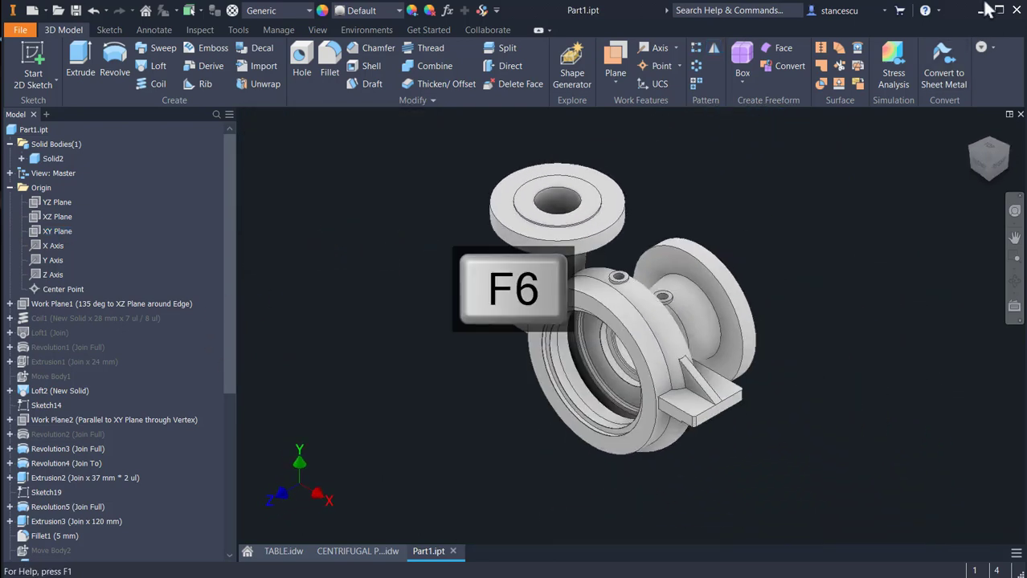
- Switch to the centrifugal pump body drawing and examine section A-A for the remaining holes and features
{"action": "left_click", "coordinate": [354, 553]}
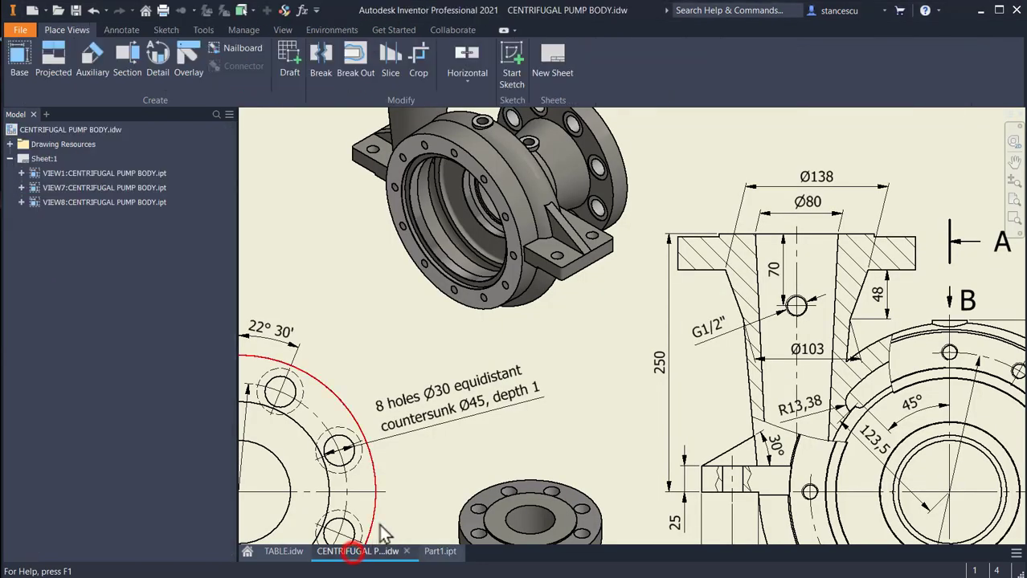
{"action": "mouse_move", "coordinate": [607, 396]}
{"action": "middle_mouse_down"}
{"action": "mouse_move", "coordinate": [577, 408]}
{"action": "mouse_move", "coordinate": [588, 363]}
{"action": "middle_mouse_up"}
{"action": "scroll", "coordinate": [587, 236], "scroll_direction": "down", "scroll_amount": 3}
{"action": "middle_click_drag", "start_coordinate": [546, 265], "coordinate": [771, 301]}
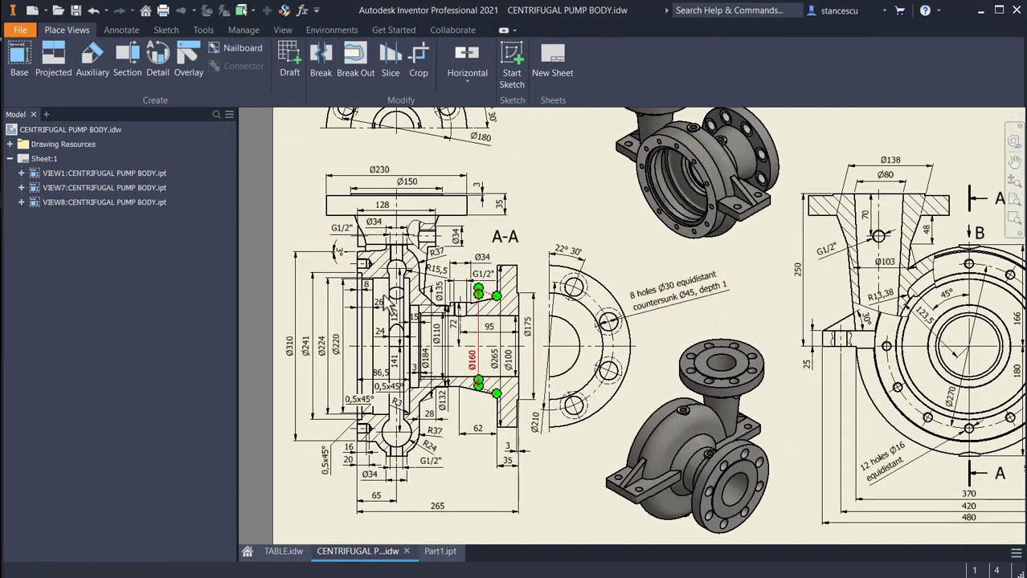
{"action": "scroll", "coordinate": [367, 233], "scroll_direction": "up", "scroll_amount": 4}
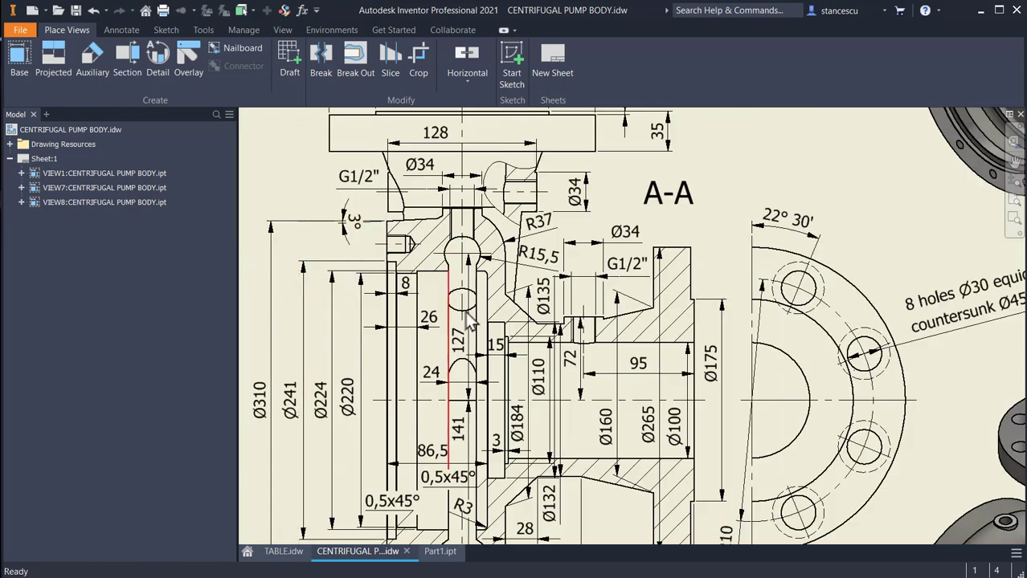
{"action": "middle_click_drag", "start_coordinate": [482, 326], "coordinate": [489, 227]}
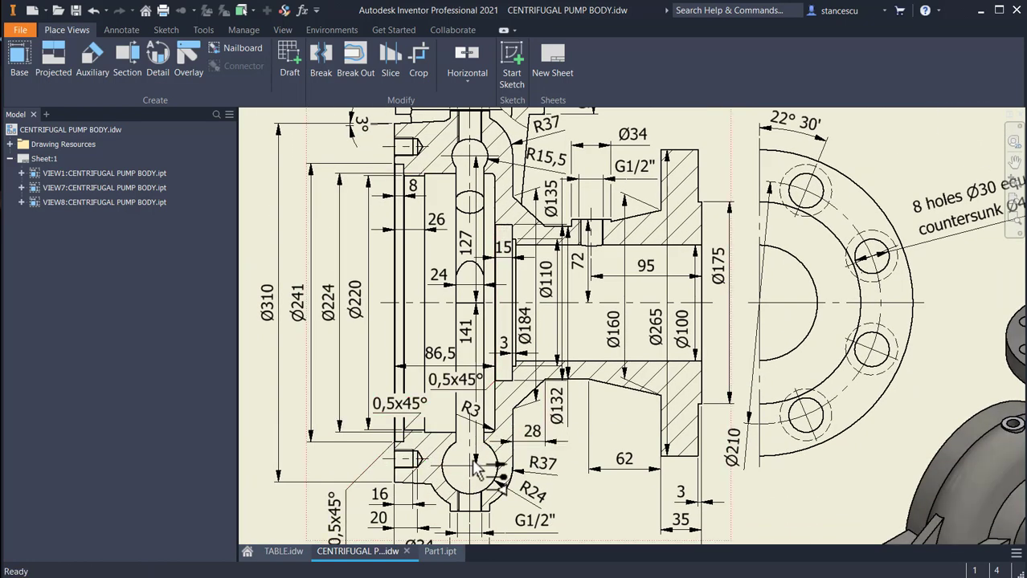
{"action": "middle_click_drag", "start_coordinate": [385, 492], "coordinate": [401, 436]}
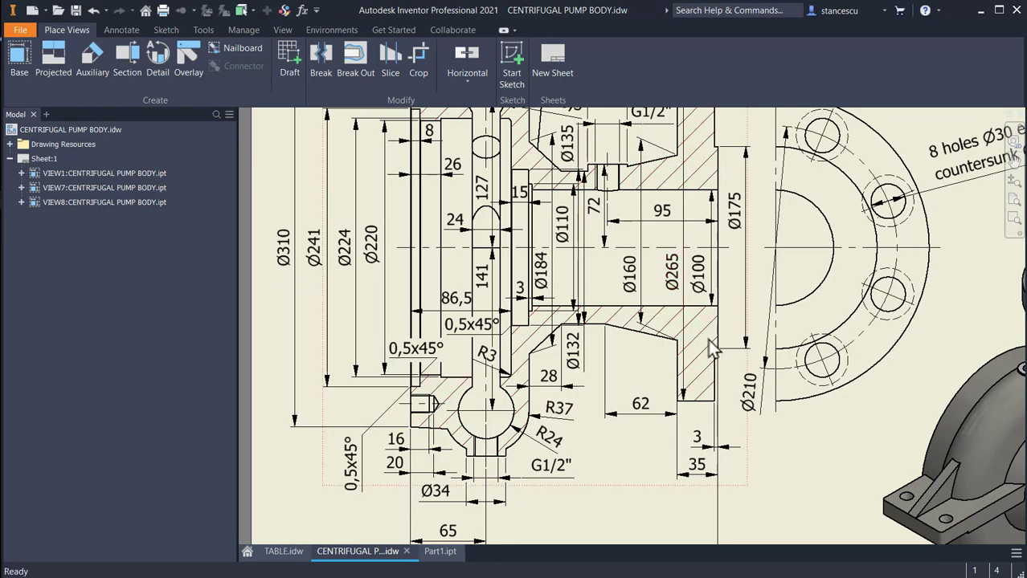
{"action": "mouse_move", "coordinate": [699, 330]}
{"action": "middle_mouse_down"}
{"action": "mouse_move", "coordinate": [401, 362]}
{"action": "mouse_move", "coordinate": [426, 402]}
{"action": "middle_mouse_up"}
{"action": "mouse_move", "coordinate": [714, 311]}
{"action": "middle_mouse_down"}
{"action": "mouse_move", "coordinate": [450, 386]}
{"action": "mouse_move", "coordinate": [349, 287]}
{"action": "mouse_move", "coordinate": [373, 277]}
{"action": "middle_mouse_up"}
{"action": "mouse_move", "coordinate": [792, 442]}
{"action": "middle_mouse_down"}
{"action": "mouse_move", "coordinate": [790, 482]}
{"action": "mouse_move", "coordinate": [785, 354]}
{"action": "mouse_move", "coordinate": [871, 275]}
{"action": "middle_mouse_up"}
{"action": "middle_click_drag", "start_coordinate": [605, 379], "coordinate": [749, 572]}
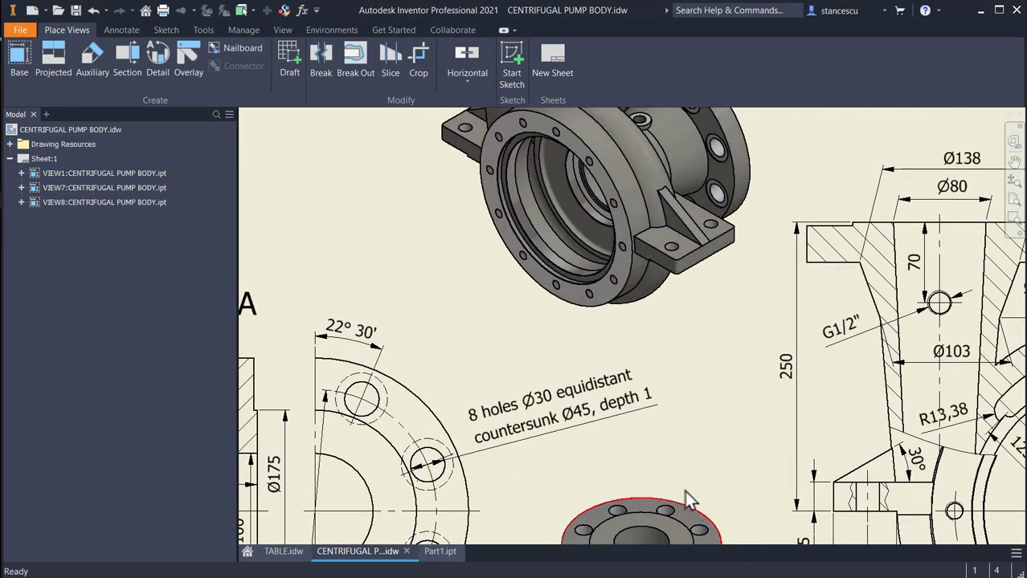
- Examine the hole callouts, bolt circles and angular spacing of both flanges, and the ring of holes in the front view
{"action": "left_click", "coordinate": [532, 436]}
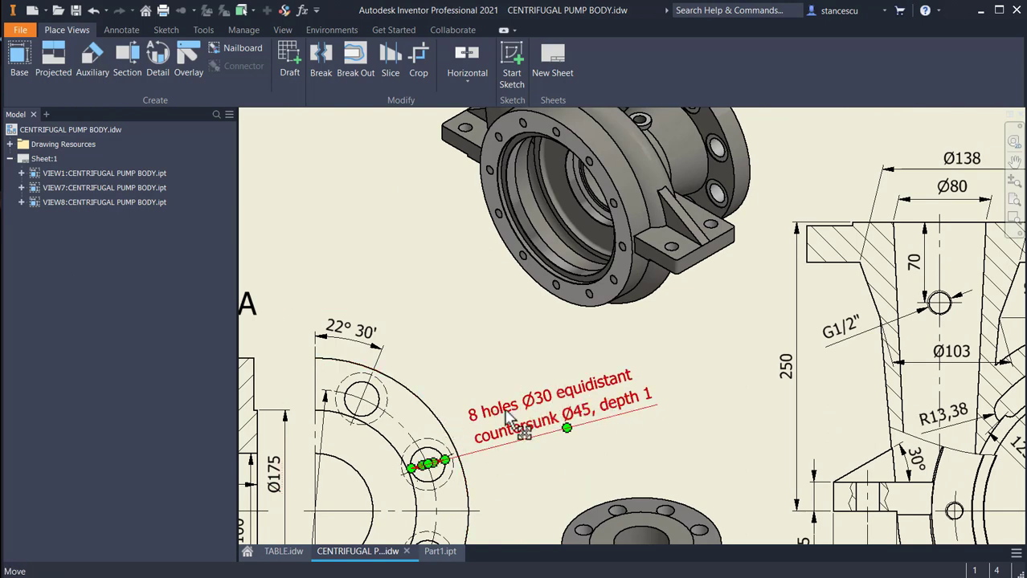
{"action": "key", "text": "Escape"}
{"action": "middle_click_drag", "start_coordinate": [422, 262], "coordinate": [592, 463]}
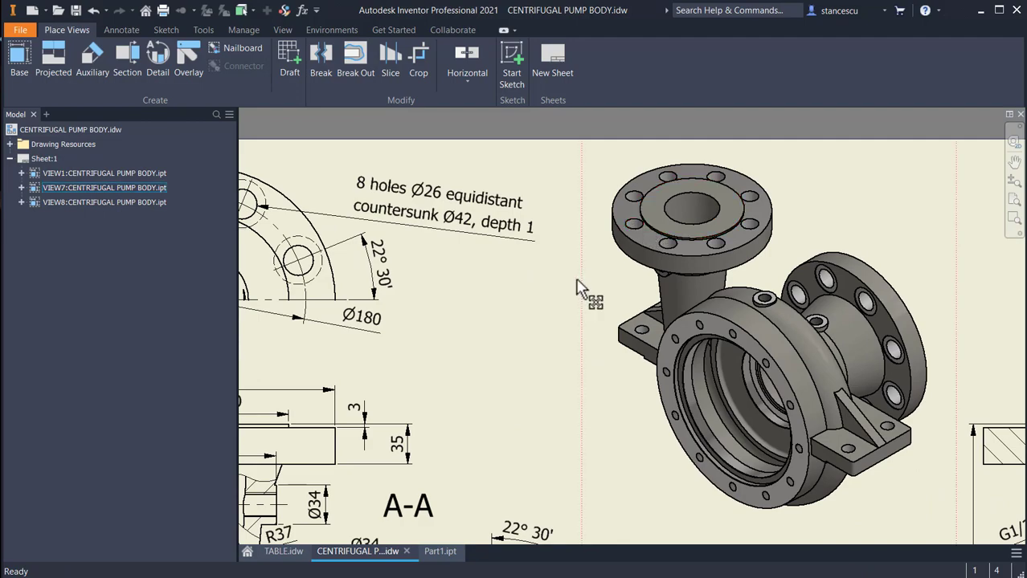
{"action": "mouse_move", "coordinate": [575, 290]}
{"action": "middle_mouse_down"}
{"action": "mouse_move", "coordinate": [825, 356]}
{"action": "mouse_move", "coordinate": [779, 222]}
{"action": "mouse_move", "coordinate": [729, 204]}
{"action": "mouse_move", "coordinate": [493, 231]}
{"action": "middle_mouse_up"}
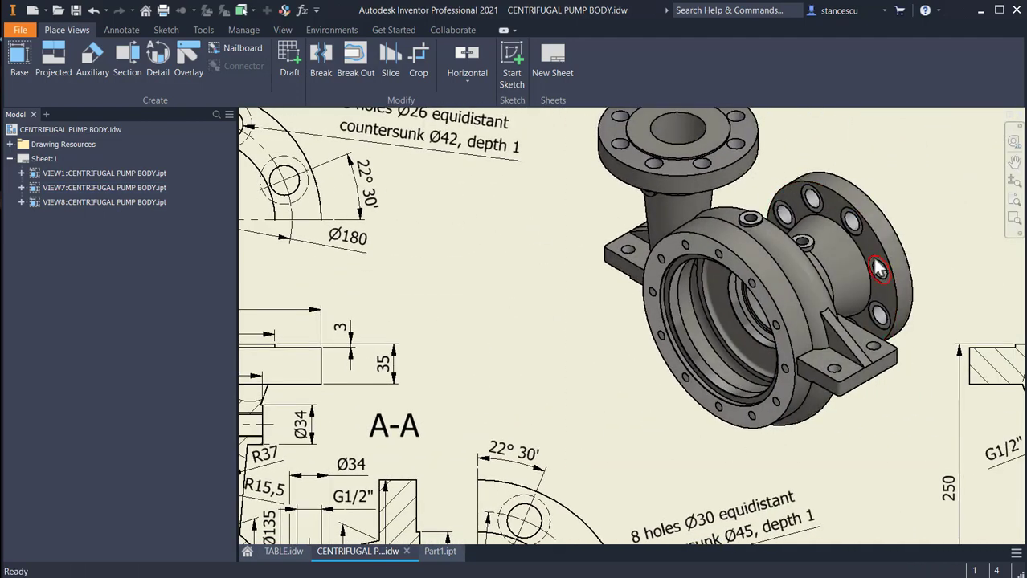
{"action": "middle_click_drag", "start_coordinate": [505, 320], "coordinate": [514, 170]}
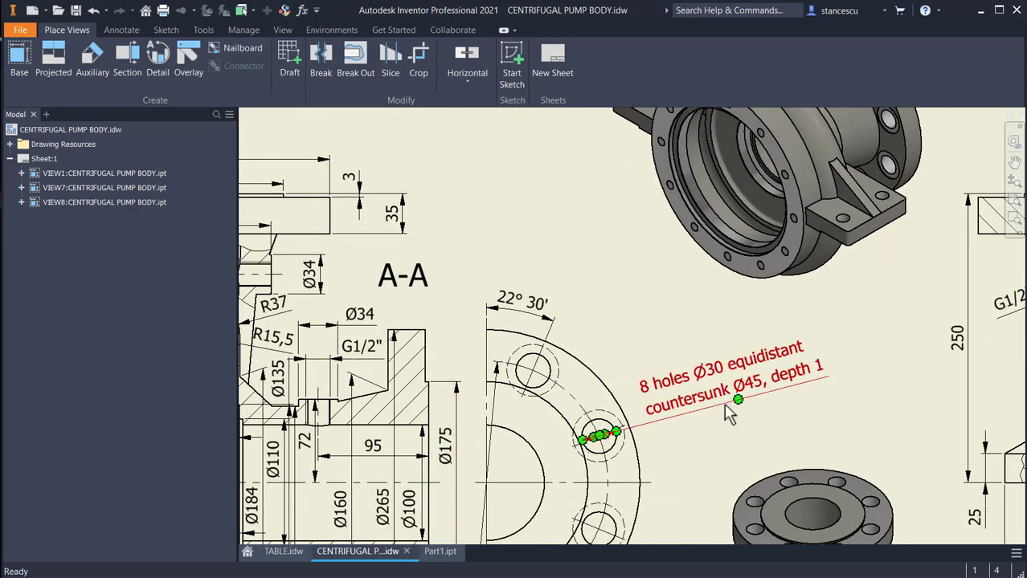
{"action": "middle_click_drag", "start_coordinate": [578, 278], "coordinate": [822, 509]}
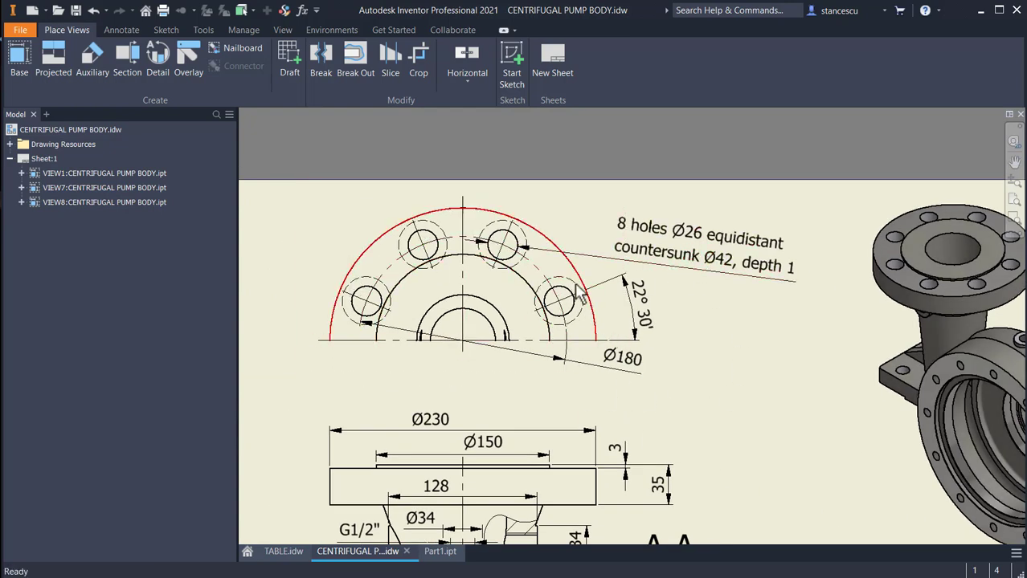
{"action": "mouse_move", "coordinate": [747, 438]}
{"action": "middle_mouse_down"}
{"action": "mouse_move", "coordinate": [601, 324]}
{"action": "mouse_move", "coordinate": [528, 333]}
{"action": "middle_mouse_up"}
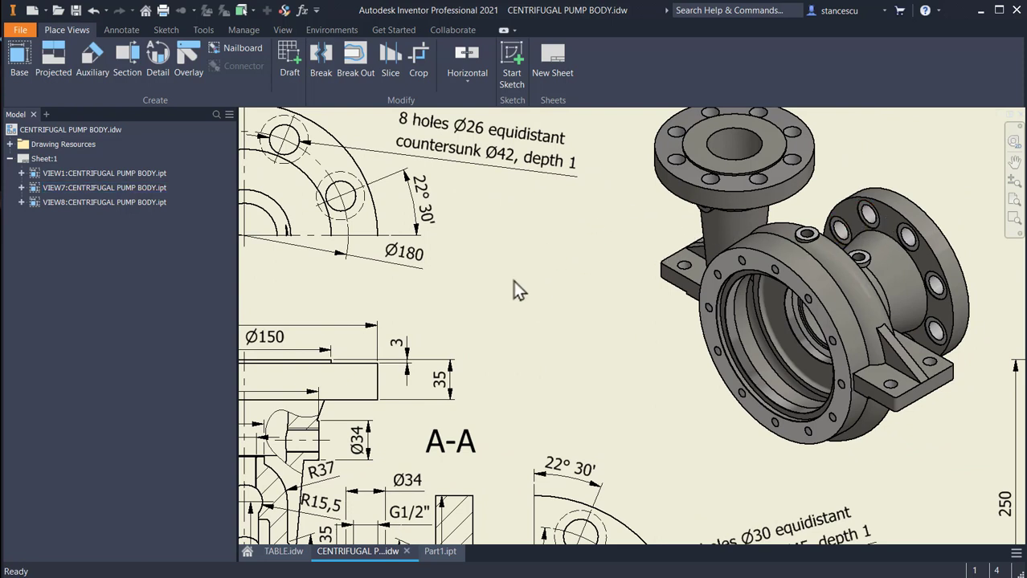
{"action": "mouse_move", "coordinate": [534, 401]}
{"action": "middle_mouse_down"}
{"action": "mouse_move", "coordinate": [545, 343]}
{"action": "mouse_move", "coordinate": [603, 229]}
{"action": "middle_mouse_up"}
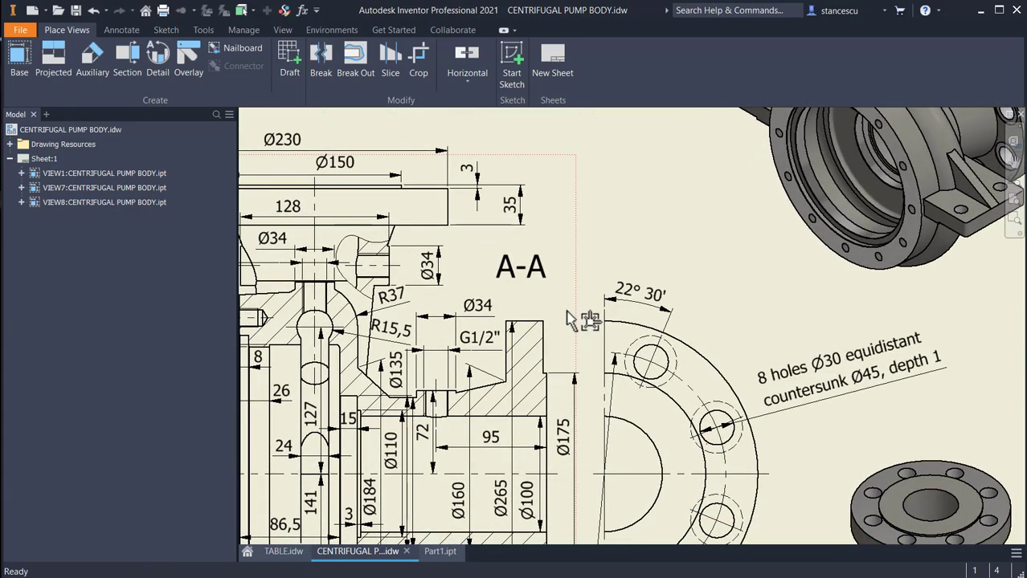
{"action": "middle_click_drag", "start_coordinate": [567, 319], "coordinate": [604, 261]}
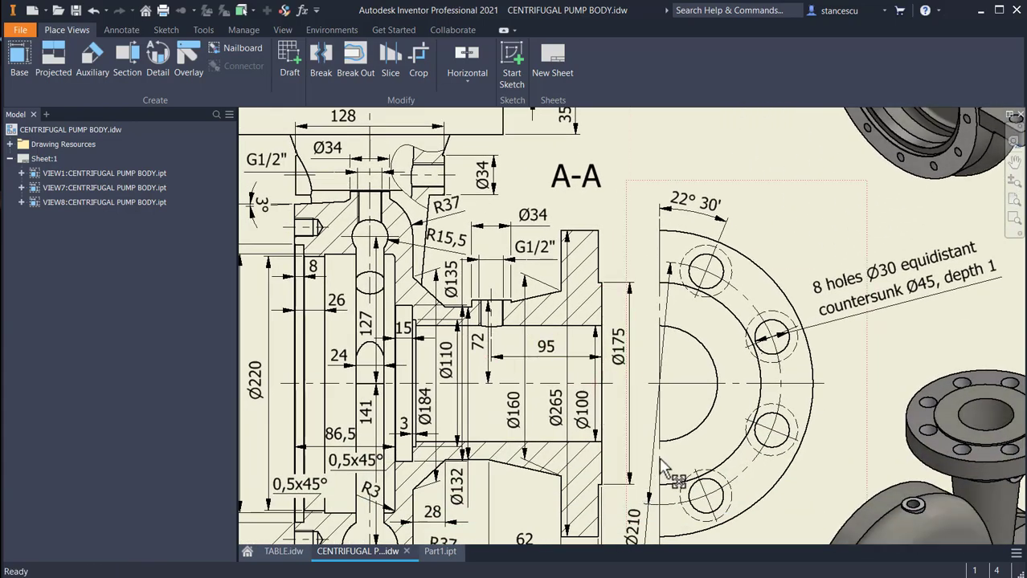
{"action": "mouse_move", "coordinate": [664, 466]}
{"action": "middle_mouse_down"}
{"action": "mouse_move", "coordinate": [683, 377]}
{"action": "mouse_move", "coordinate": [679, 430]}
{"action": "mouse_move", "coordinate": [438, 475]}
{"action": "mouse_move", "coordinate": [663, 414]}
{"action": "mouse_move", "coordinate": [394, 413]}
{"action": "mouse_move", "coordinate": [321, 344]}
{"action": "mouse_move", "coordinate": [283, 349]}
{"action": "mouse_move", "coordinate": [499, 362]}
{"action": "mouse_move", "coordinate": [506, 354]}
{"action": "mouse_move", "coordinate": [434, 450]}
{"action": "mouse_move", "coordinate": [494, 444]}
{"action": "middle_mouse_up"}
{"action": "middle_click_drag", "start_coordinate": [828, 312], "coordinate": [441, 465]}
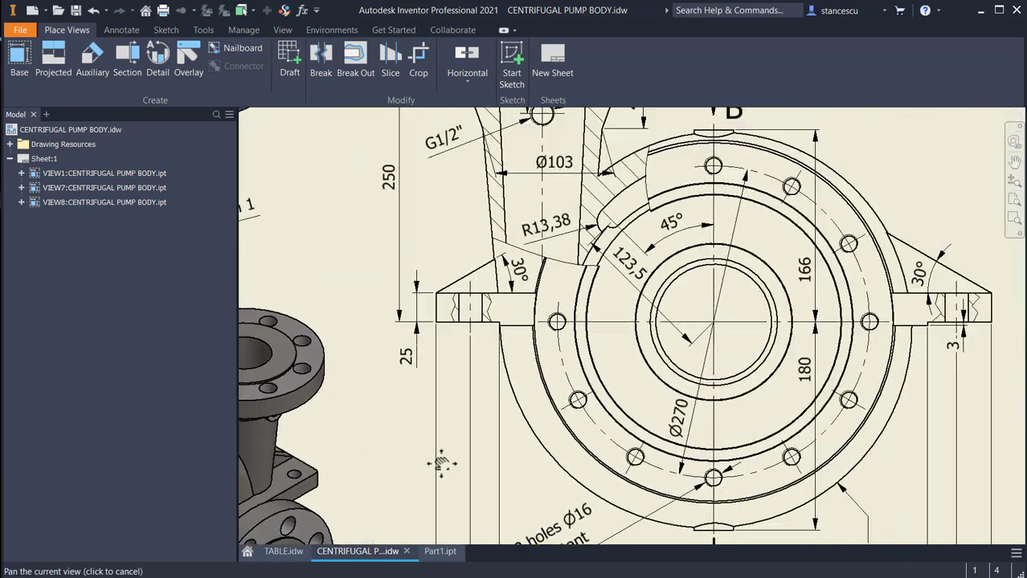
- Examine the foot's hole diameter and spacing in drawing view B, and return to the Part1.ipt model
{"action": "middle_click_drag", "start_coordinate": [819, 161], "coordinate": [620, 452]}
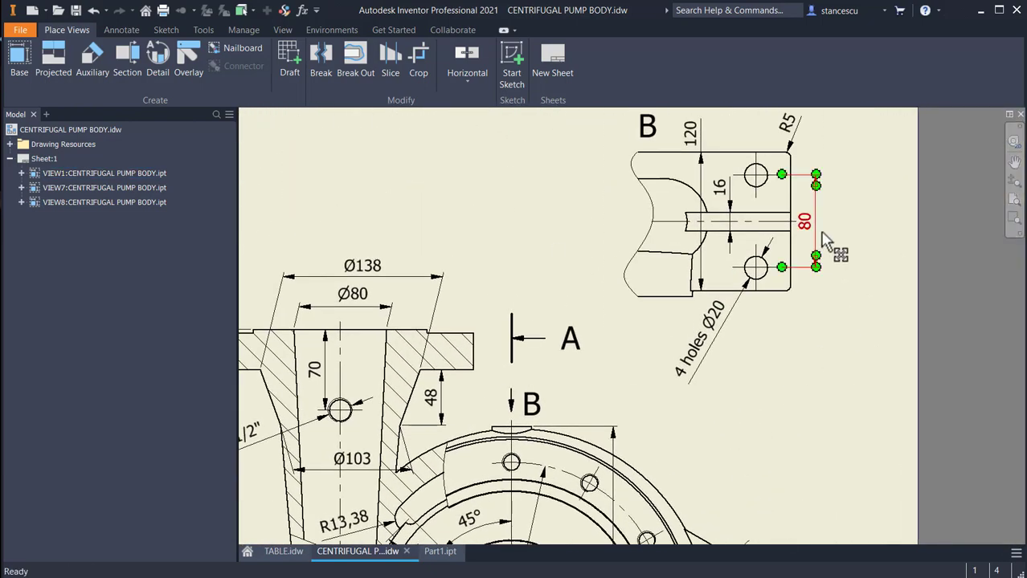
{"action": "middle_click_drag", "start_coordinate": [807, 314], "coordinate": [801, 344]}
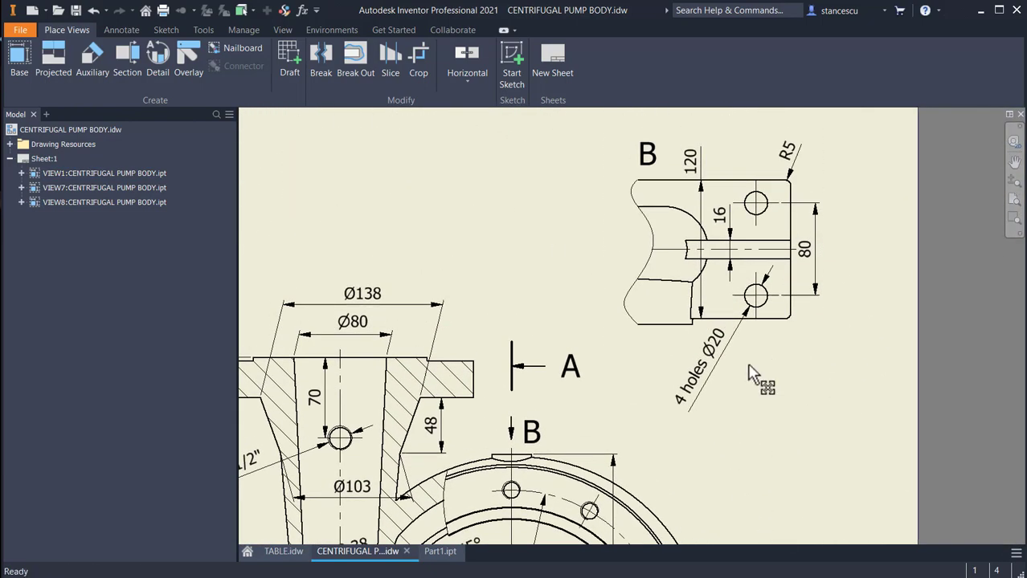
{"action": "left_click", "coordinate": [440, 552]}
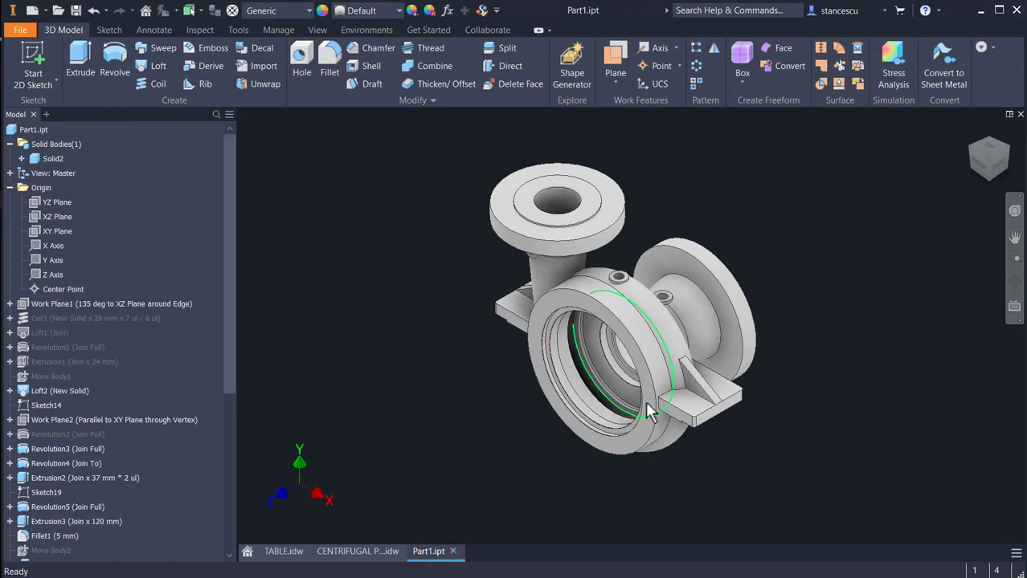
- Start a sketch on the top face of the mounting foot and place two points on it, one on each side of the rib
{"action": "left_click", "coordinate": [680, 399]}
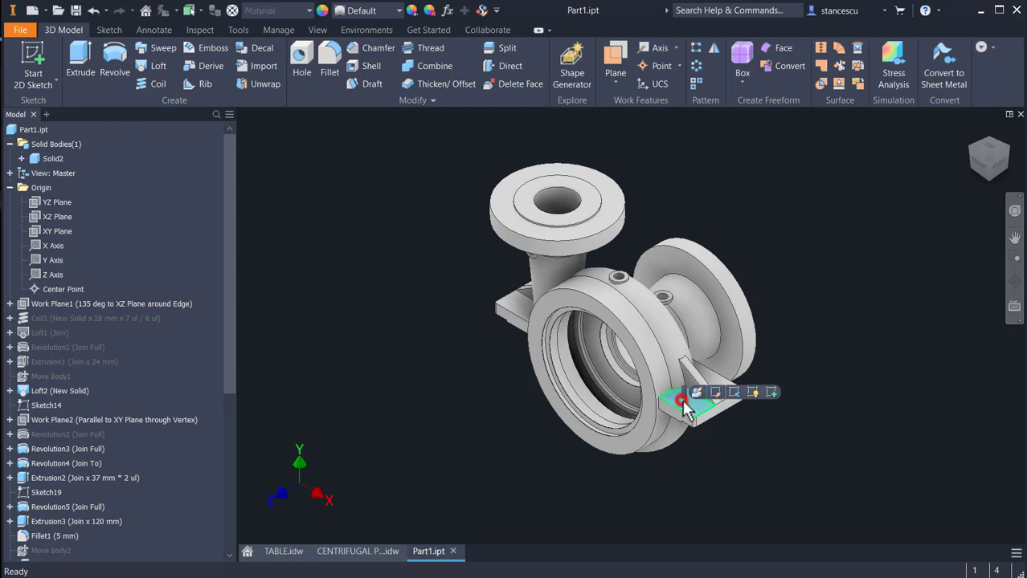
{"action": "left_click", "coordinate": [773, 392]}
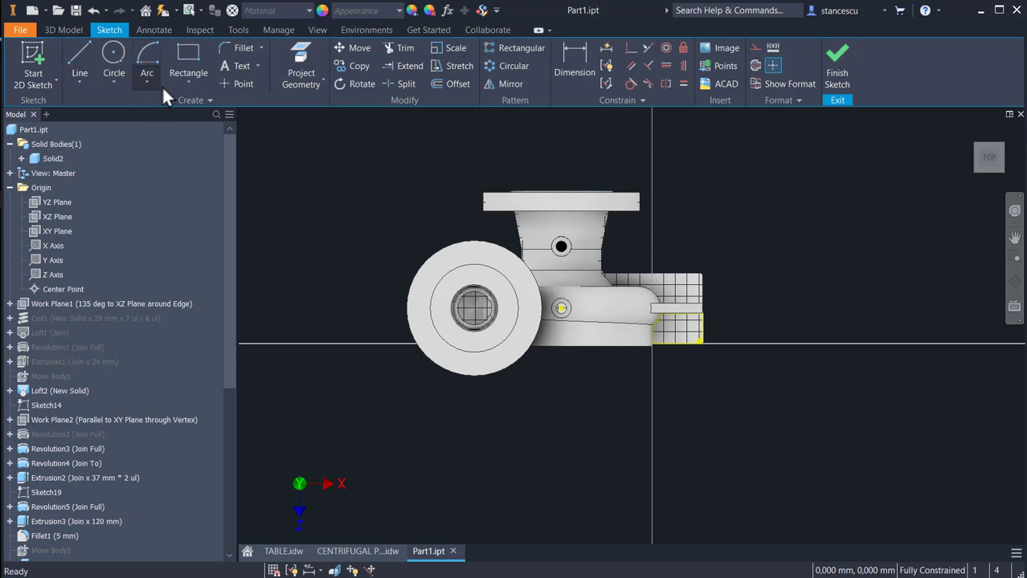
{"action": "left_click", "coordinate": [231, 84]}
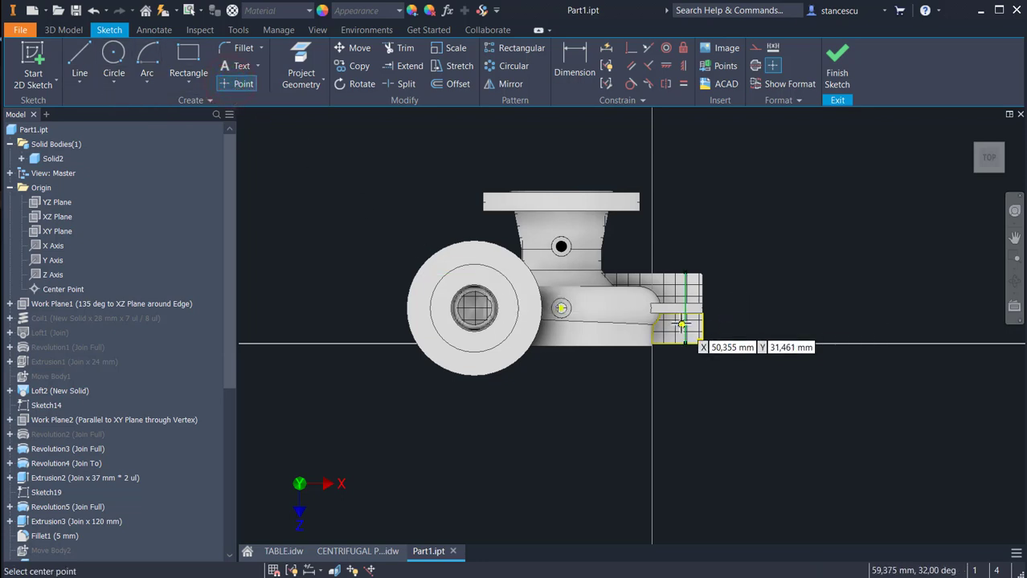
{"action": "scroll", "coordinate": [681, 325], "scroll_direction": "up", "scroll_amount": 2}
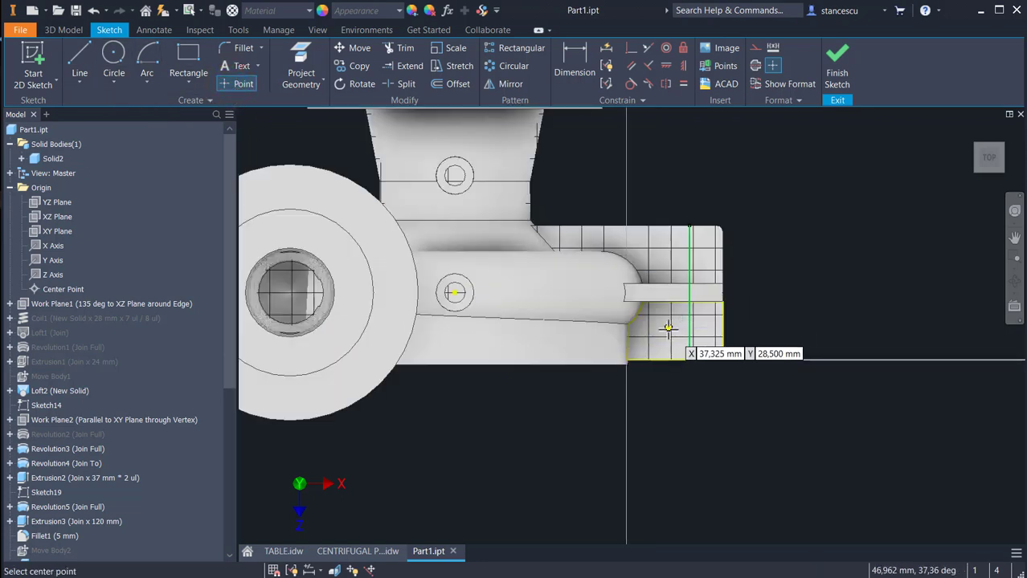
{"action": "left_click", "coordinate": [672, 324]}
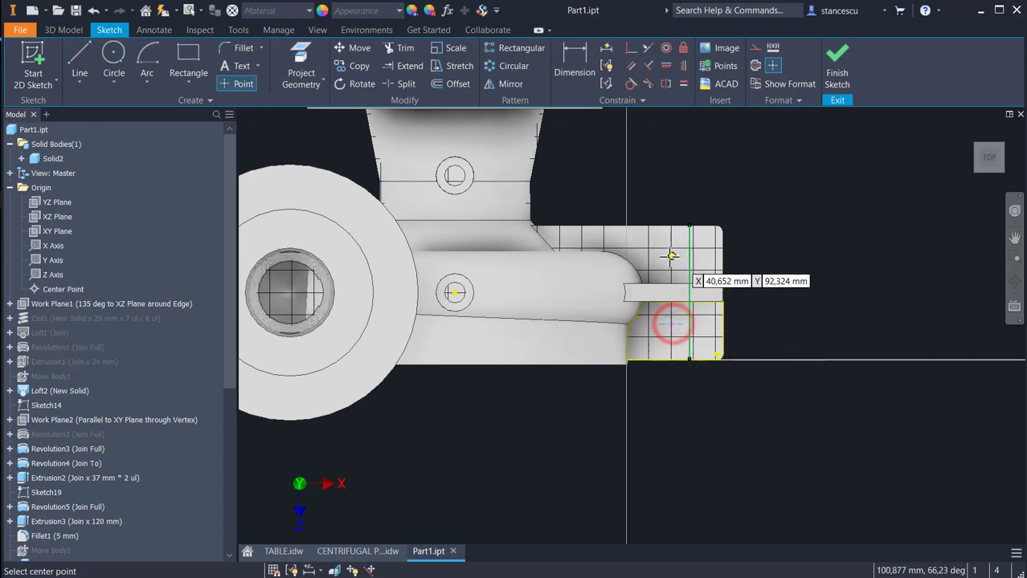
{"action": "left_click", "coordinate": [667, 256]}
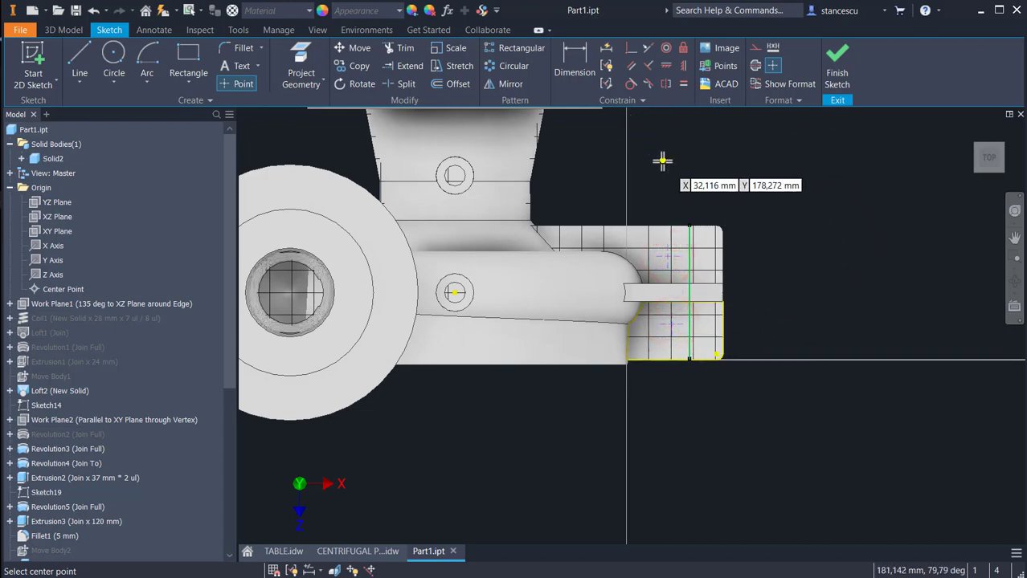
- Align the two hole points vertically and connect them with a line
{"action": "left_click", "coordinate": [683, 67]}
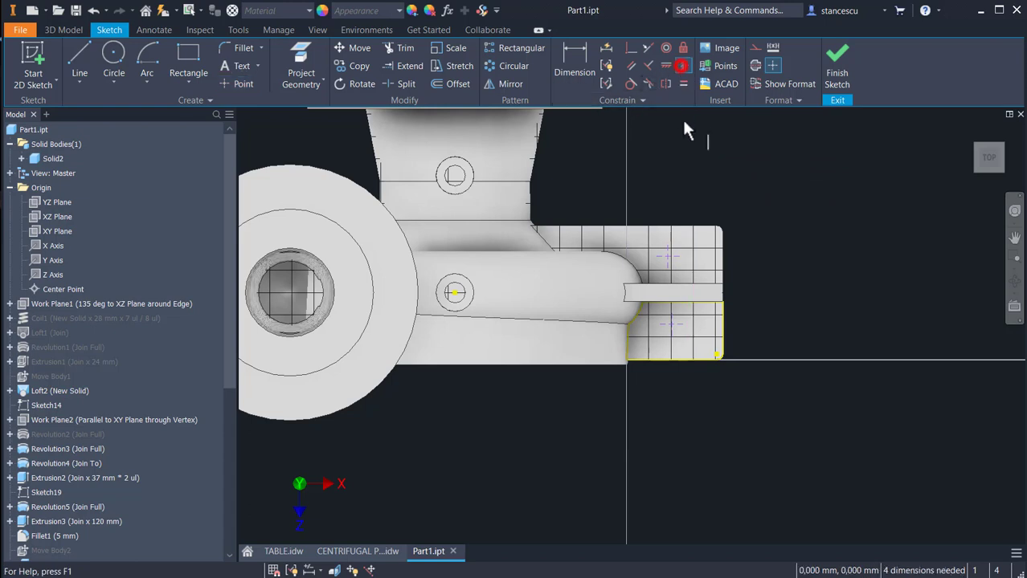
{"action": "left_click", "coordinate": [666, 257]}
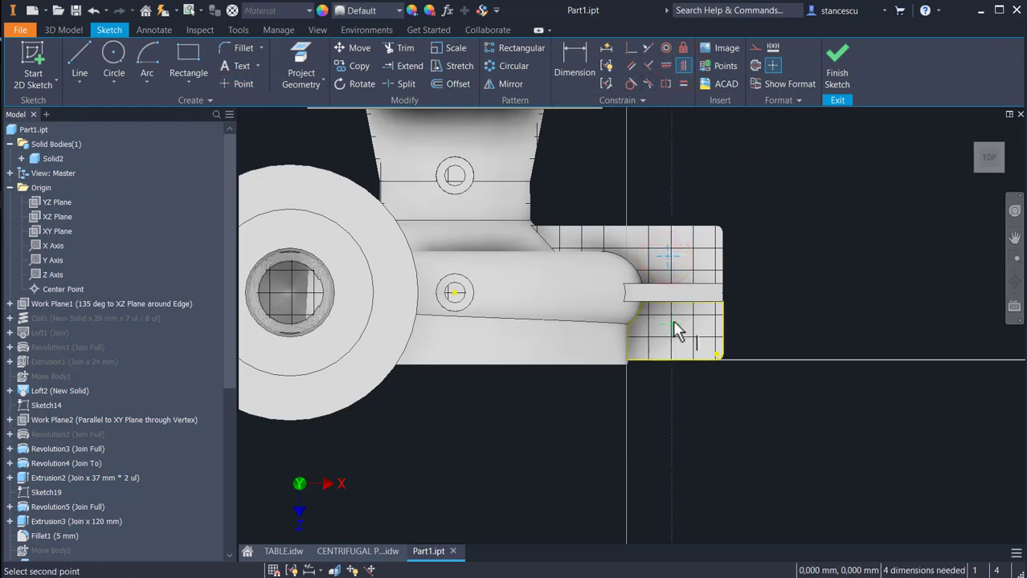
{"action": "left_click", "coordinate": [672, 322]}
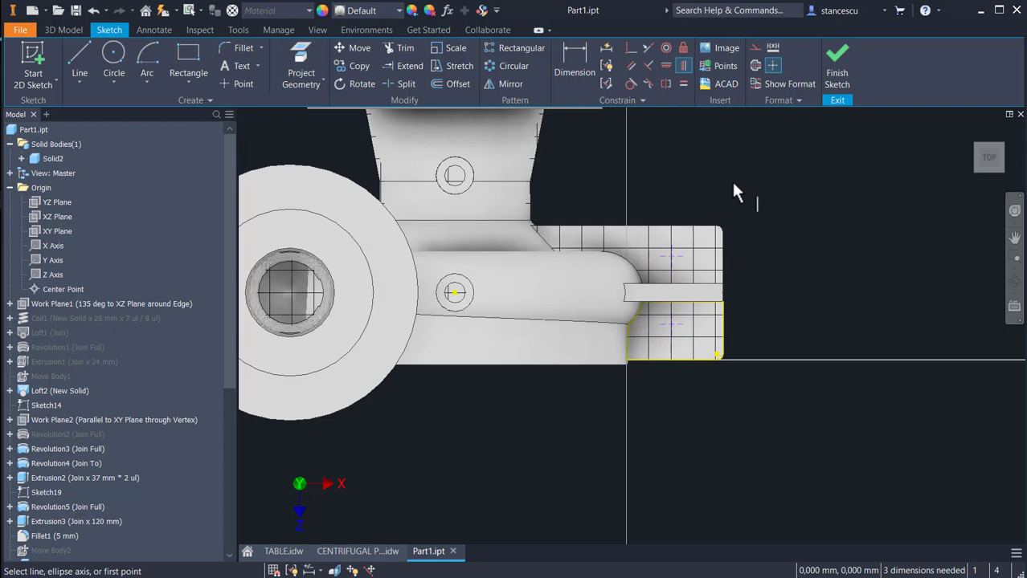
{"action": "left_click", "coordinate": [80, 55]}
{"action": "left_click", "coordinate": [668, 256]}
{"action": "left_click", "coordinate": [672, 321]}
{"action": "key", "text": "Escape"}
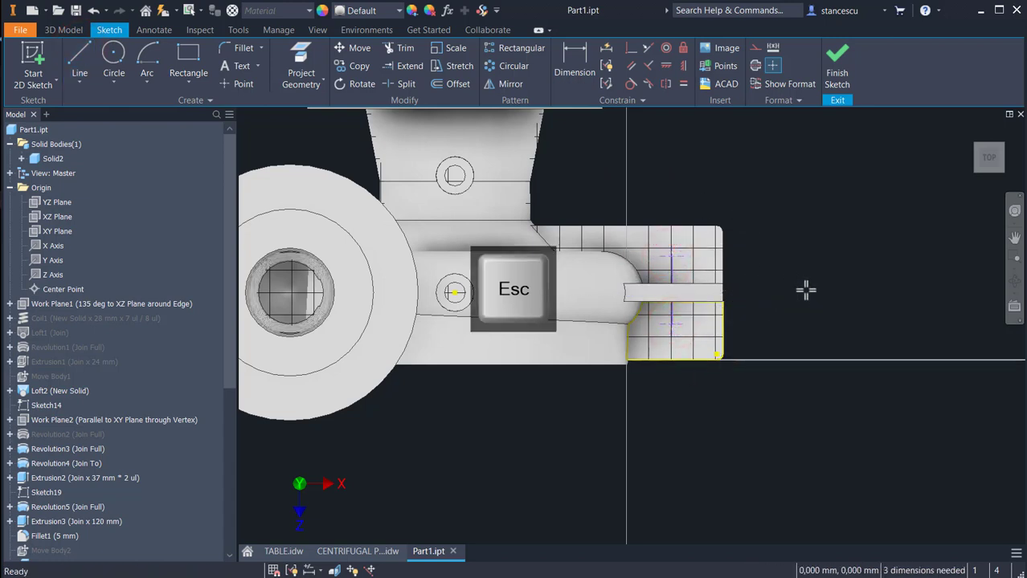
- Slice the model at the sketch plane and align the connecting line's midpoint horizontally with the projected pump centre point
{"action": "key", "text": "F7"}
{"action": "middle_click_drag", "start_coordinate": [806, 290], "coordinate": [897, 301]}
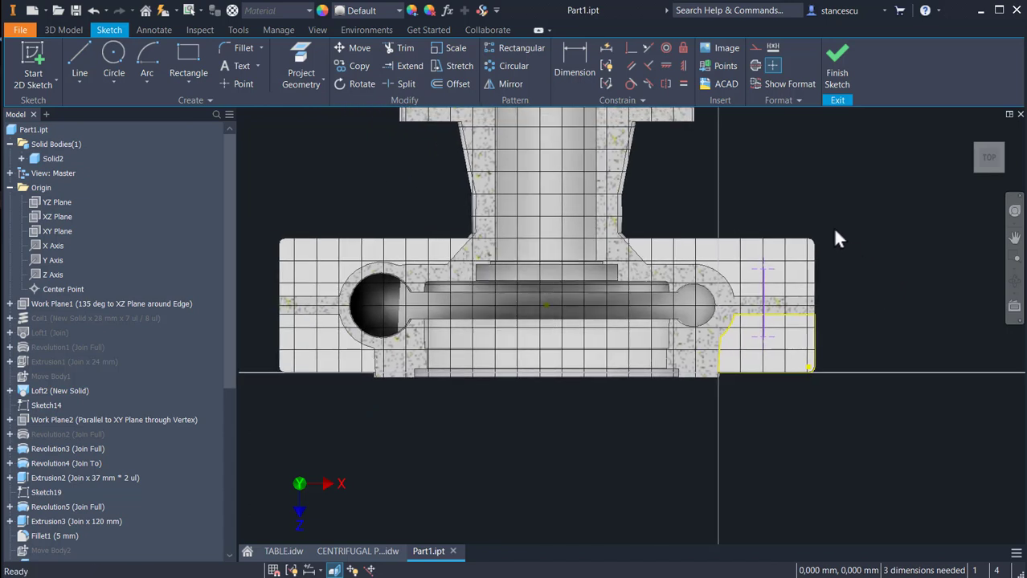
{"action": "left_click", "coordinate": [666, 65]}
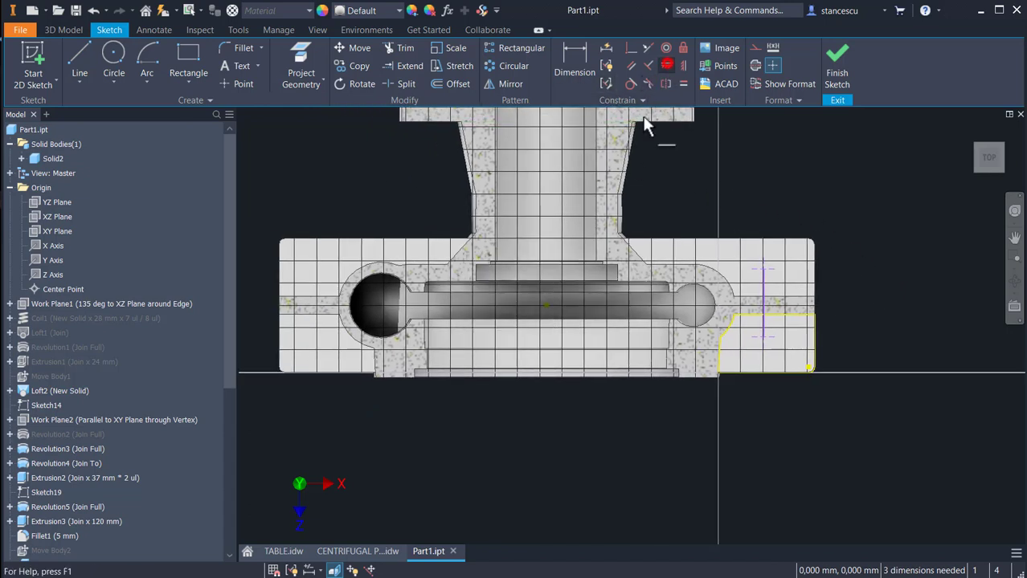
{"action": "left_click", "coordinate": [763, 303]}
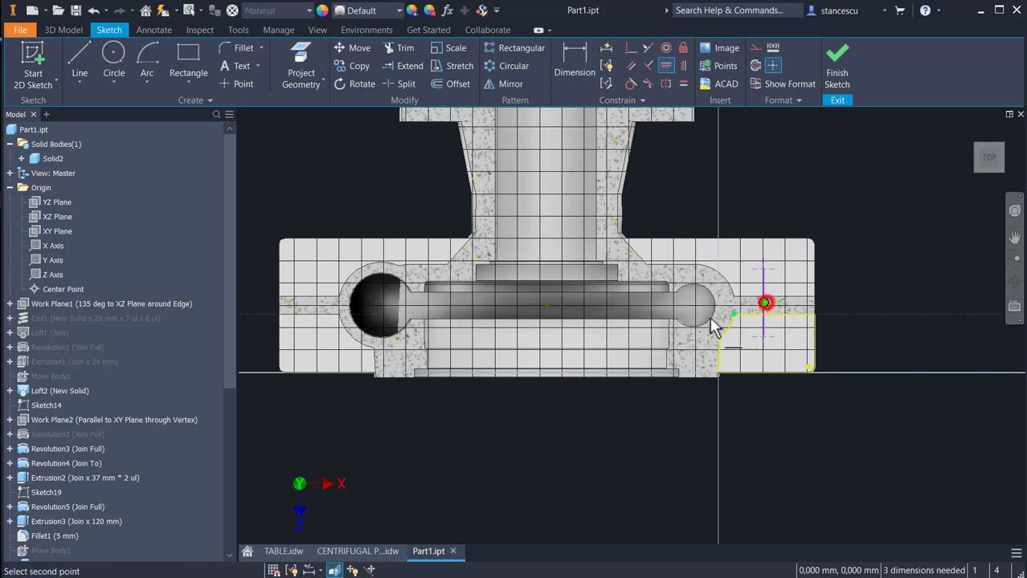
{"action": "left_click", "coordinate": [548, 306]}
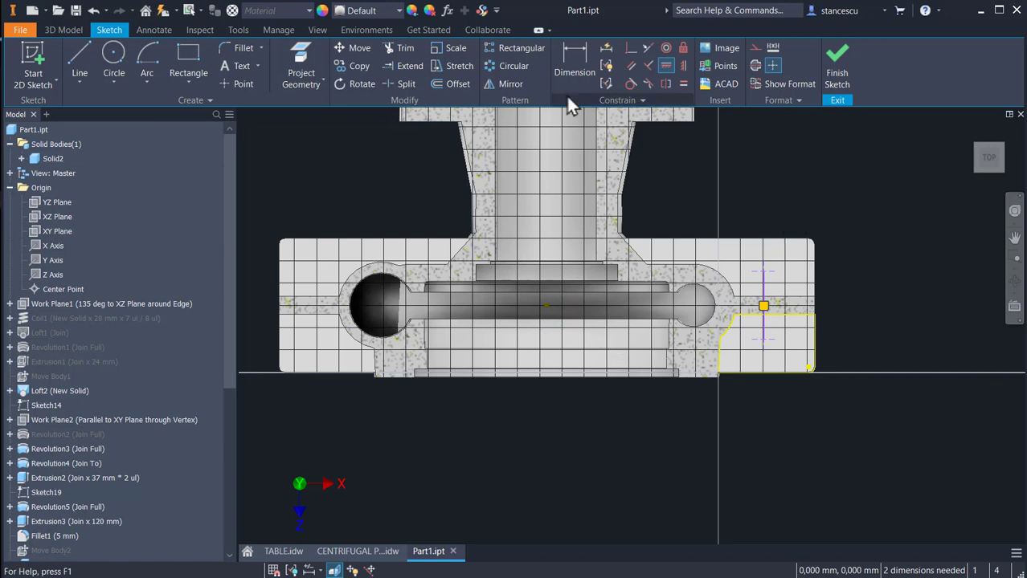
- Dimension the distance between the two hole points as 80 mm
{"action": "left_click", "coordinate": [578, 71]}
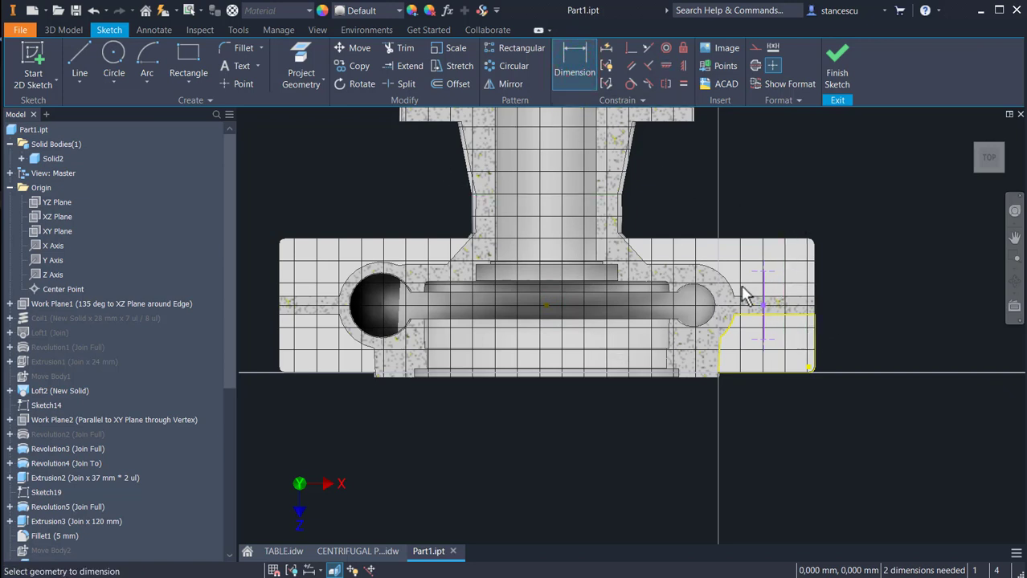
{"action": "left_click", "coordinate": [763, 273]}
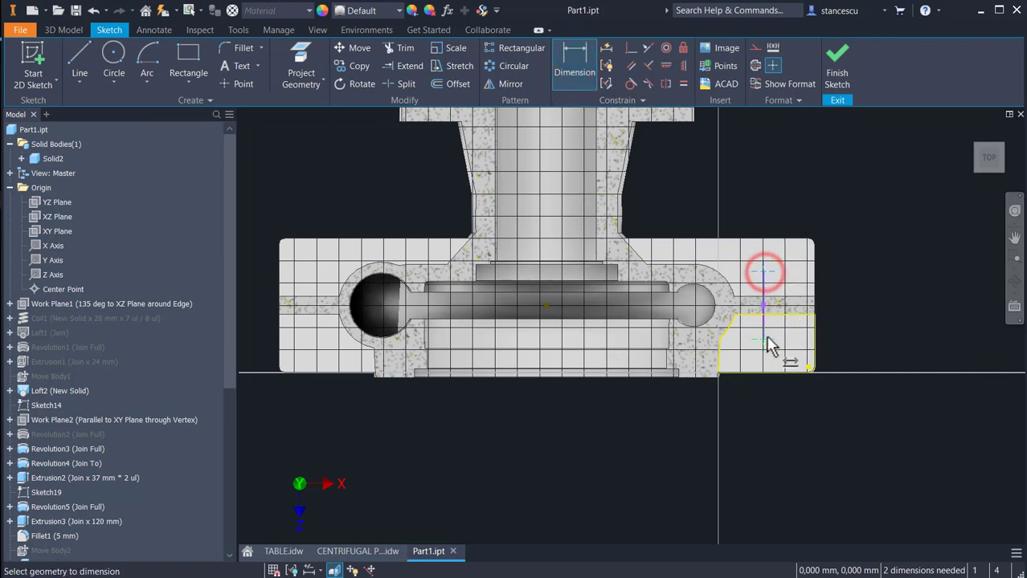
{"action": "left_click", "coordinate": [765, 338]}
{"action": "left_click", "coordinate": [880, 310]}
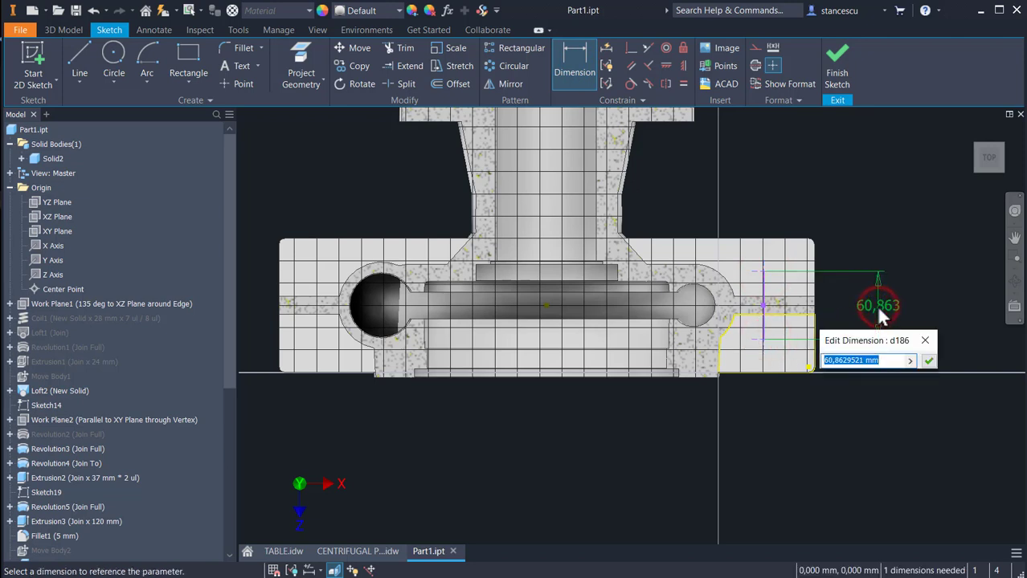
{"action": "type", "text": "80"}
{"action": "key", "text": "Return"}
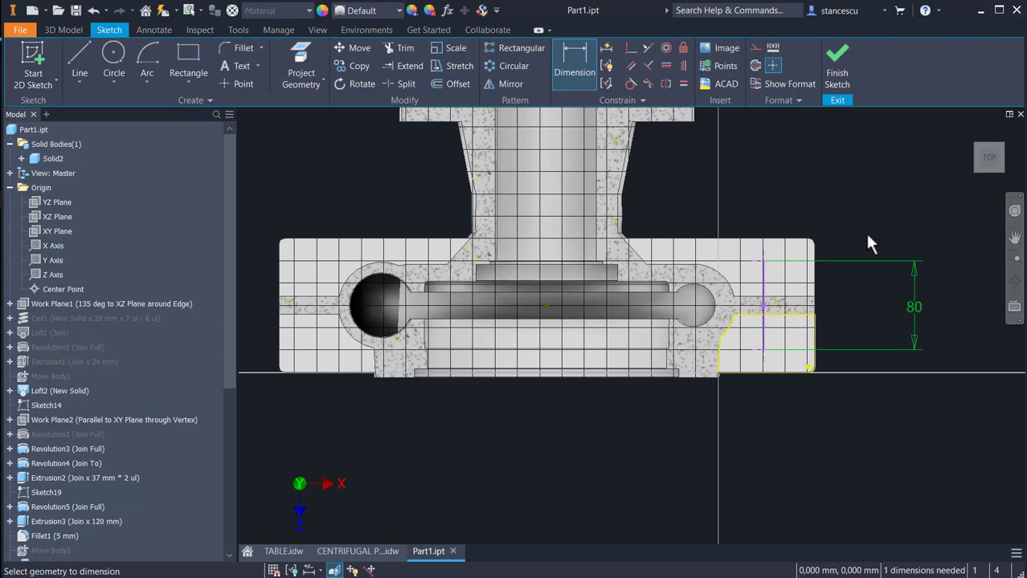
- Dimension the hole line's distance from the pump centre point as 420/2 mm and finish the sketch
{"action": "middle_click_drag", "start_coordinate": [861, 224], "coordinate": [891, 195]}
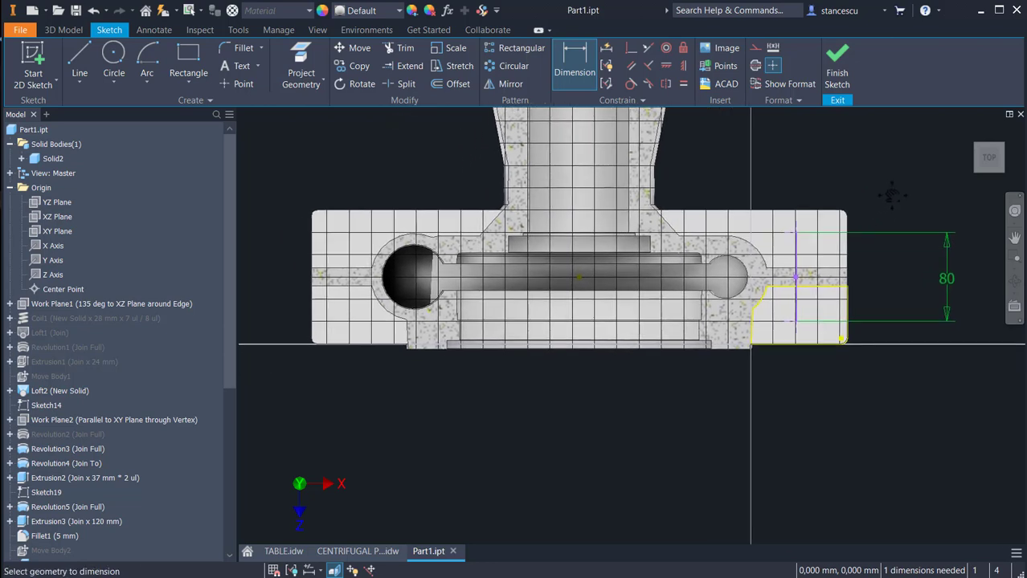
{"action": "left_click", "coordinate": [794, 265]}
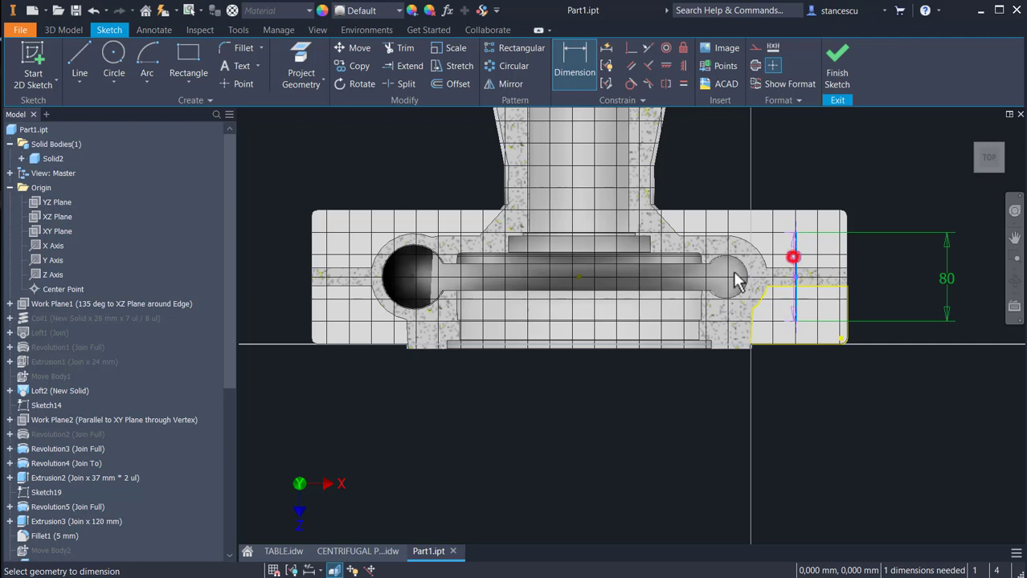
{"action": "left_click", "coordinate": [578, 276]}
{"action": "left_click", "coordinate": [672, 434]}
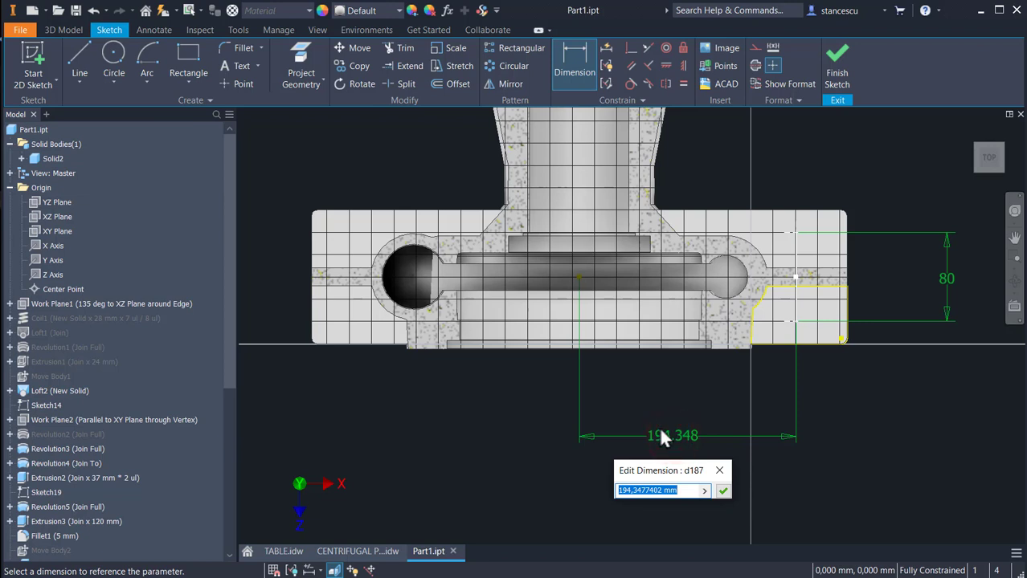
{"action": "type", "text": "37"}
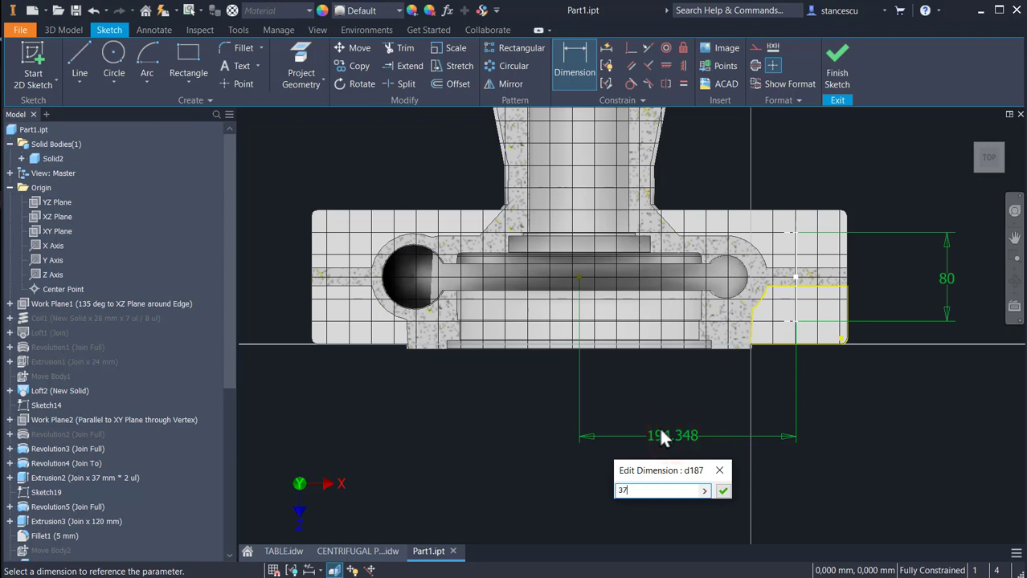
{"action": "type", "text": "0"}
{"action": "key", "text": "BackSpace"}
{"action": "key", "text": "BackSpace"}
{"action": "key", "text": "BackSpace"}
{"action": "type", "text": "420/2"}
{"action": "key", "text": "Return"}
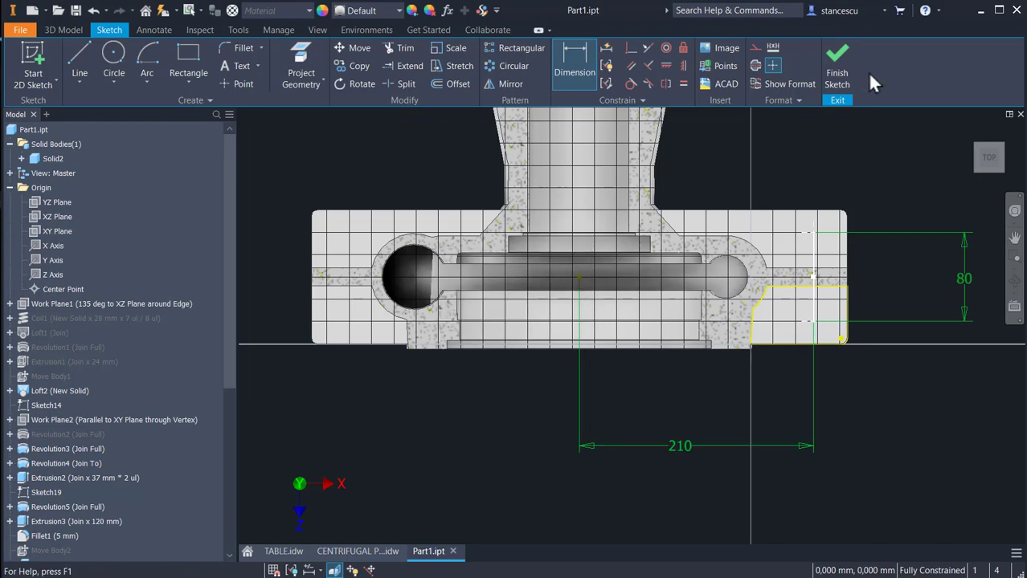
{"action": "left_click", "coordinate": [842, 71]}
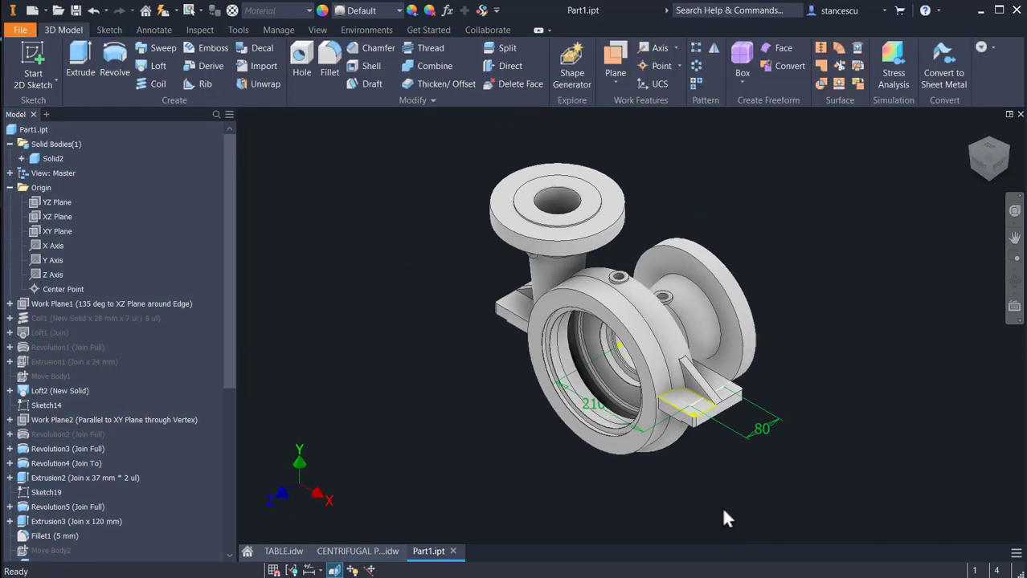
- Open the mounting-foot profile Sketch21 under Extrusion3 for editing
{"action": "middle_click_drag", "start_coordinate": [721, 507], "coordinate": [788, 450], "text": "shift"}
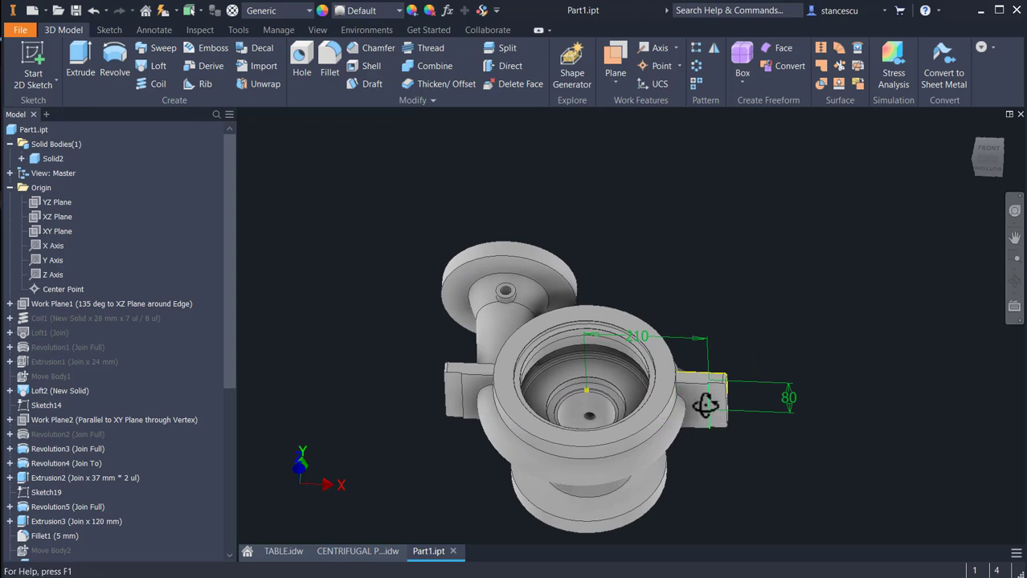
{"action": "mouse_move", "coordinate": [710, 408]}
{"action": "middle_mouse_down", "text": "shift"}
{"action": "mouse_move", "coordinate": [687, 467]}
{"action": "mouse_move", "coordinate": [706, 392]}
{"action": "middle_mouse_up", "text": "shift"}
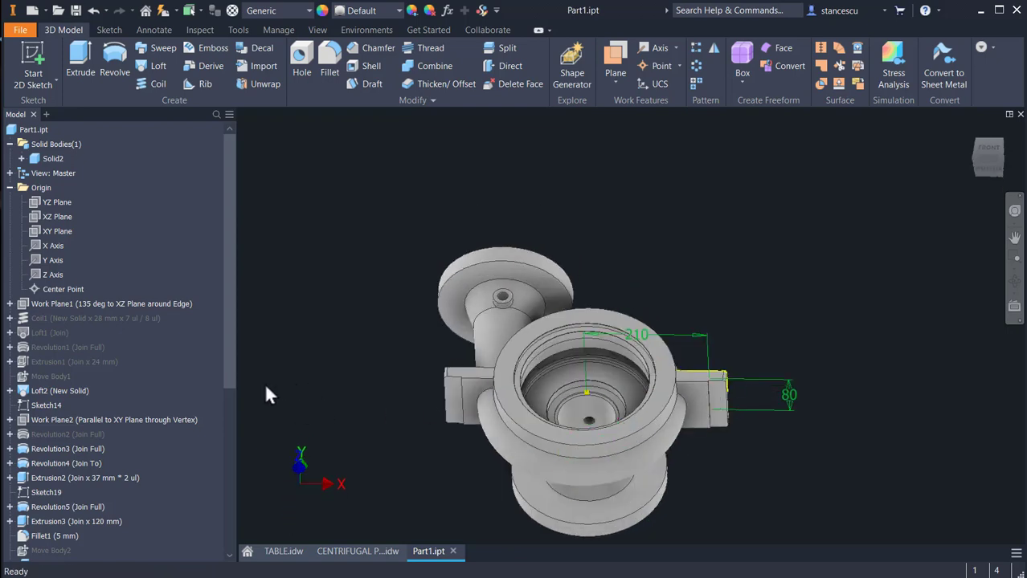
{"action": "left_click_drag", "start_coordinate": [232, 377], "coordinate": [234, 463]}
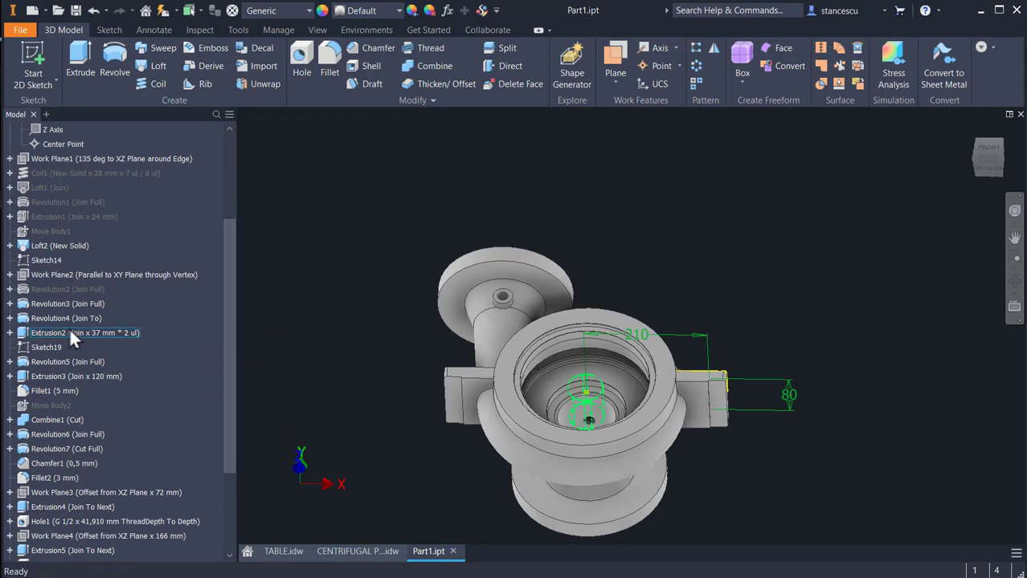
{"action": "scroll", "coordinate": [74, 455], "scroll_direction": "down", "scroll_amount": 1}
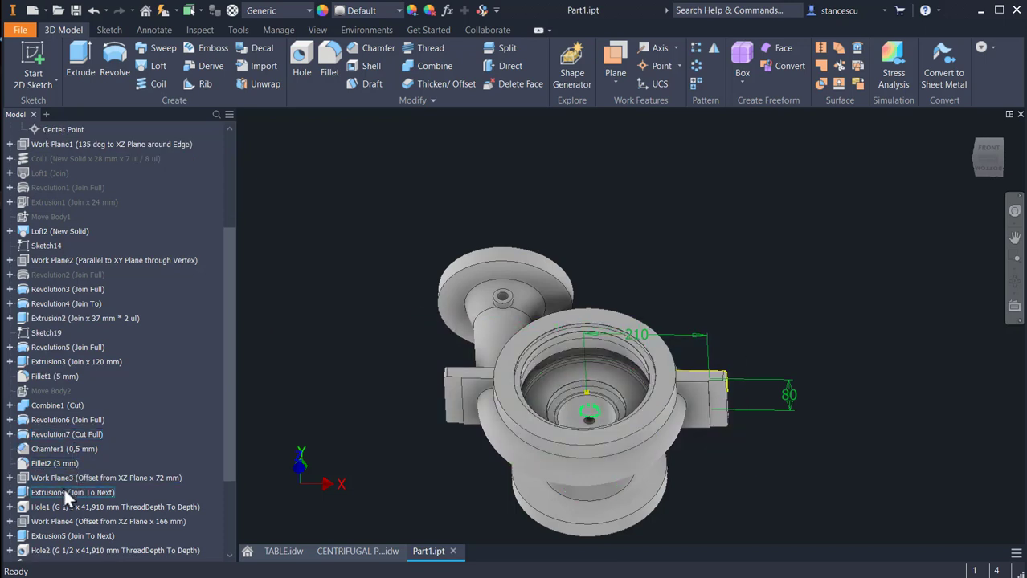
{"action": "left_click", "coordinate": [65, 493]}
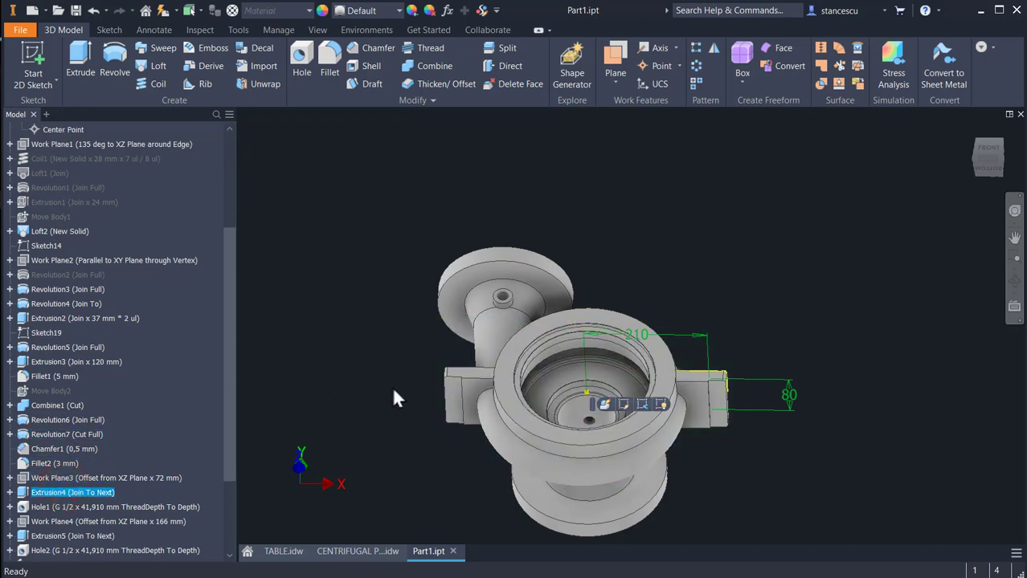
{"action": "middle_click_drag", "start_coordinate": [394, 392], "coordinate": [386, 448], "text": "shift"}
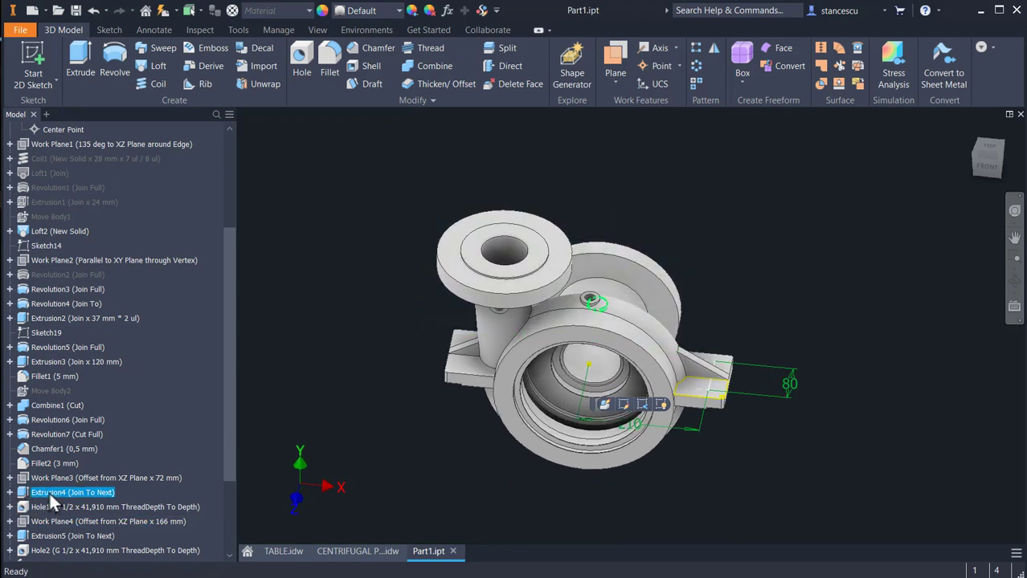
{"action": "left_click", "coordinate": [10, 492]}
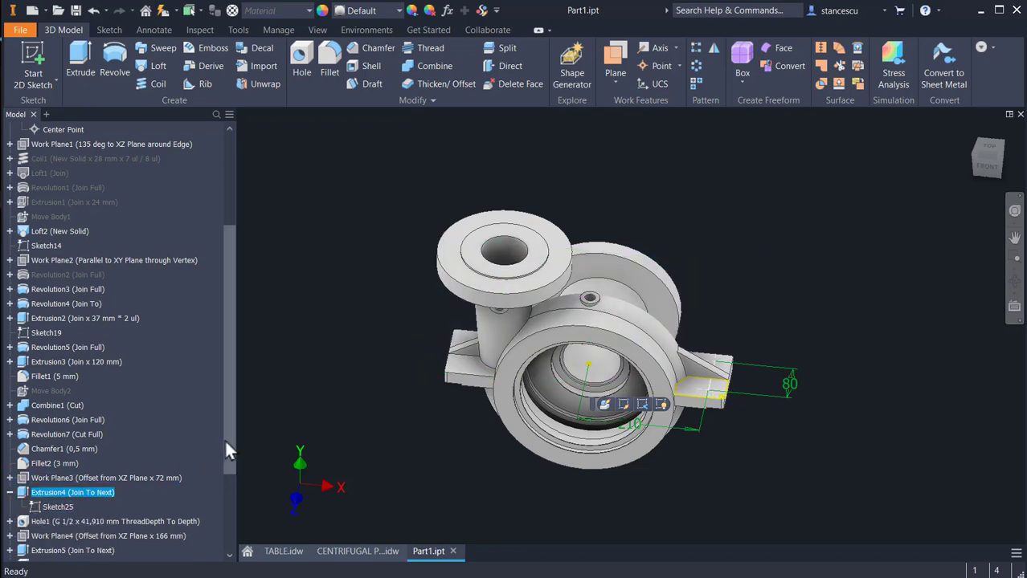
{"action": "left_click", "coordinate": [10, 361]}
{"action": "double_click", "coordinate": [40, 378]}
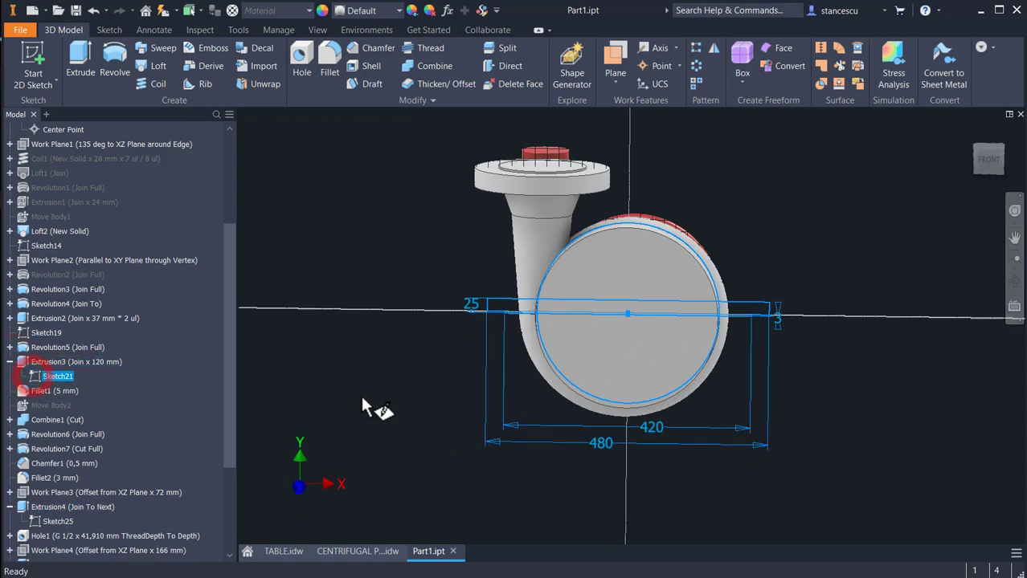
- Set the overall width between the feet's 3 mm steps to 370 mm and finish the sketch
{"action": "double_click", "coordinate": [660, 419]}
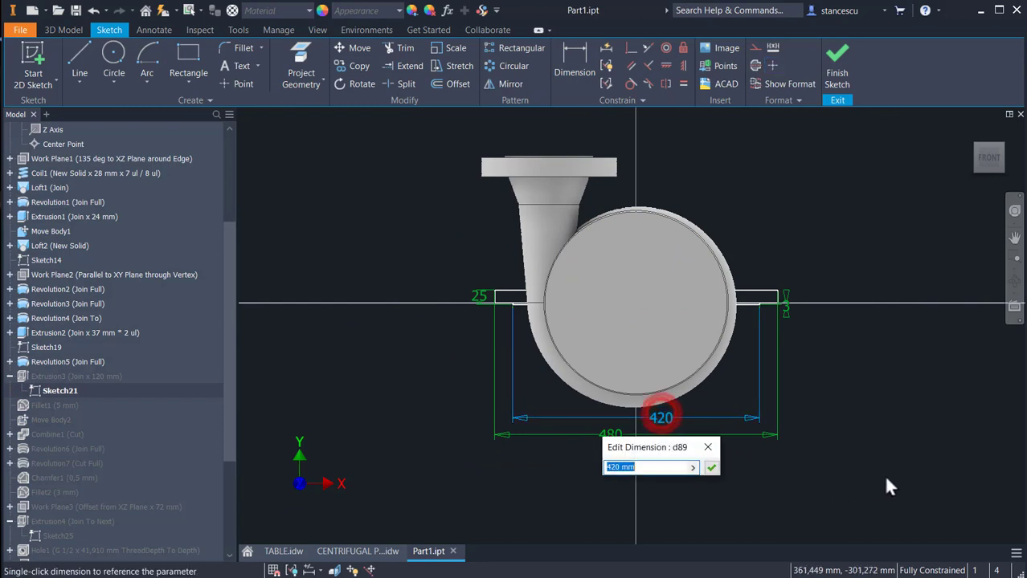
{"action": "type", "text": "370"}
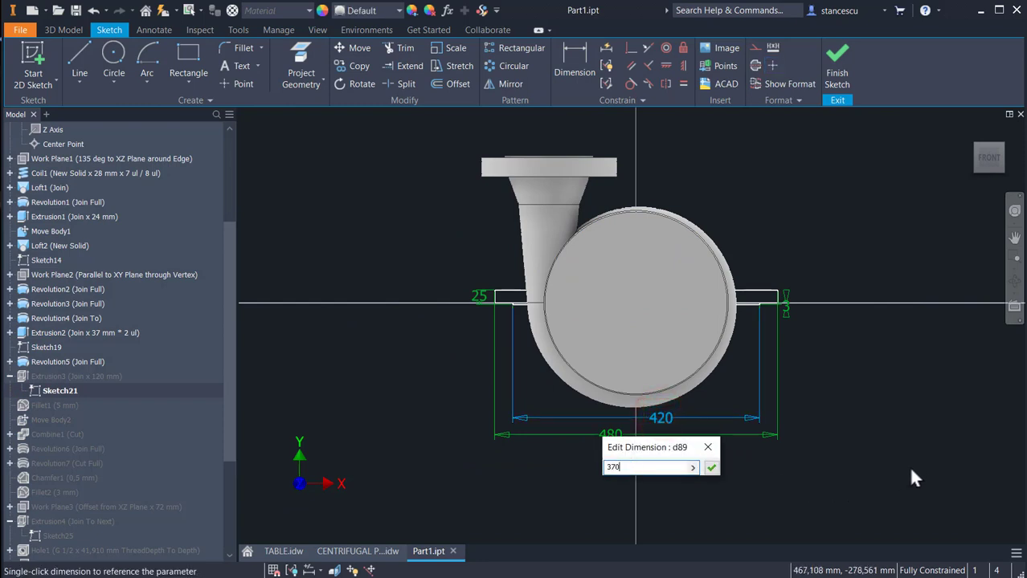
{"action": "key", "text": "Return"}
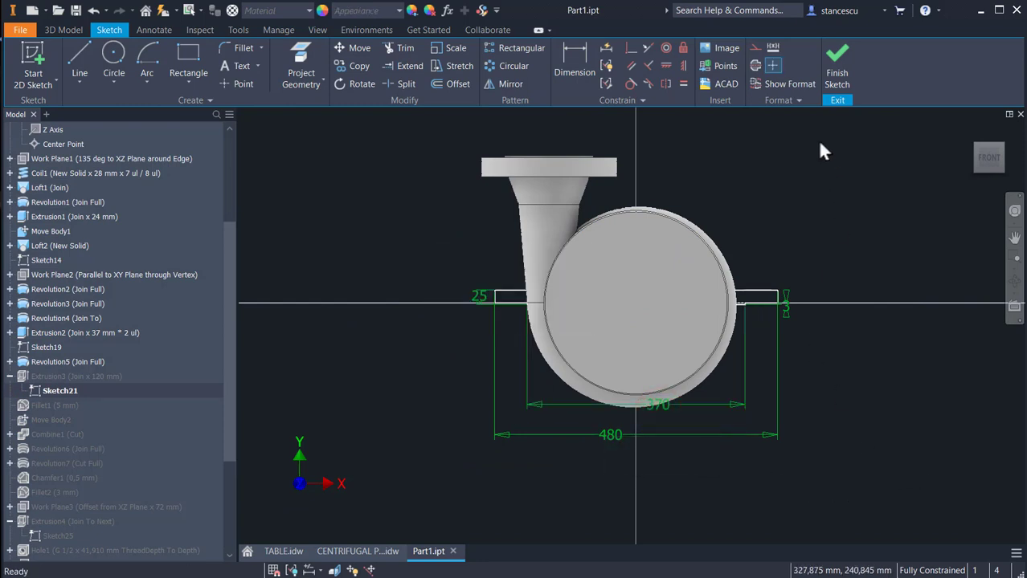
{"action": "left_click", "coordinate": [836, 68]}
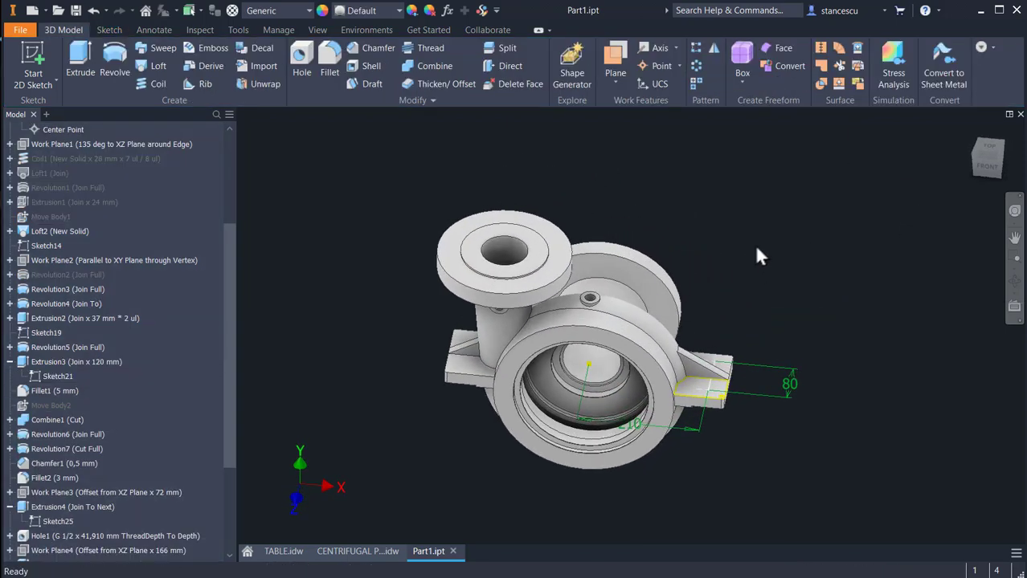
- Create simple 20 mm diameter through-all holes without a seat at the two sketched points on the mounting foot
{"action": "left_click", "coordinate": [302, 64]}
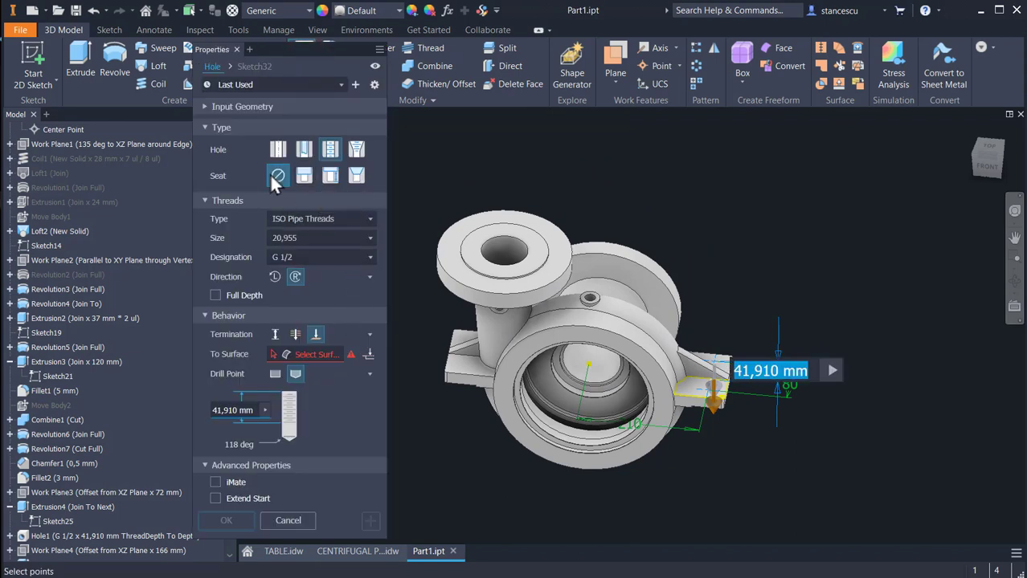
{"action": "left_click", "coordinate": [276, 149]}
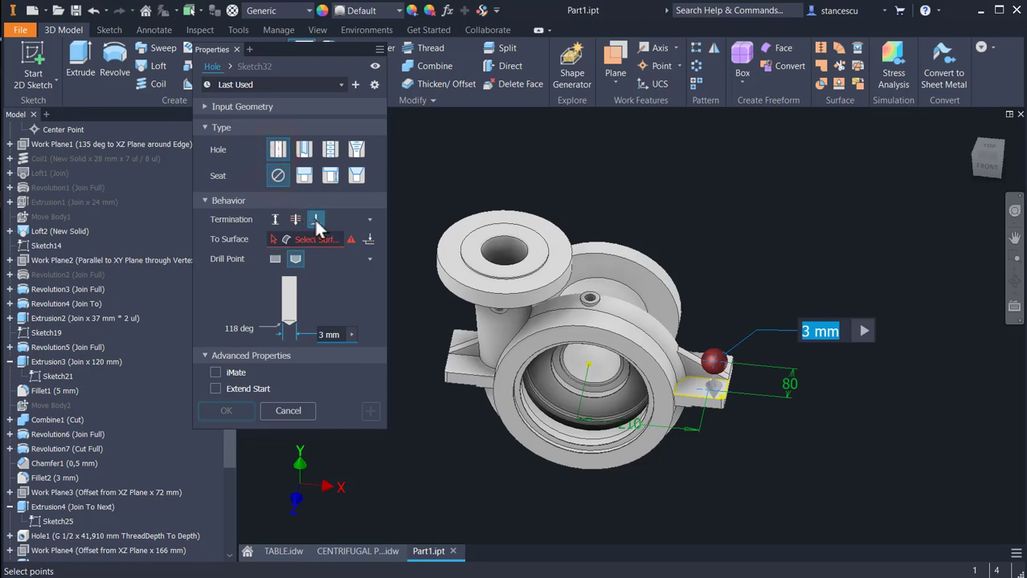
{"action": "left_click", "coordinate": [294, 220]}
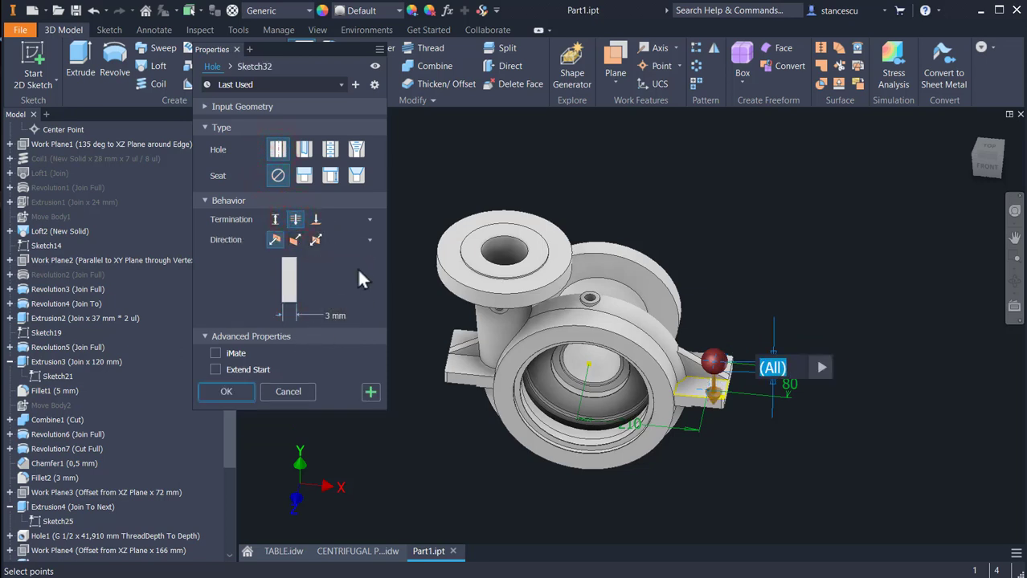
{"action": "key", "text": "Tab"}
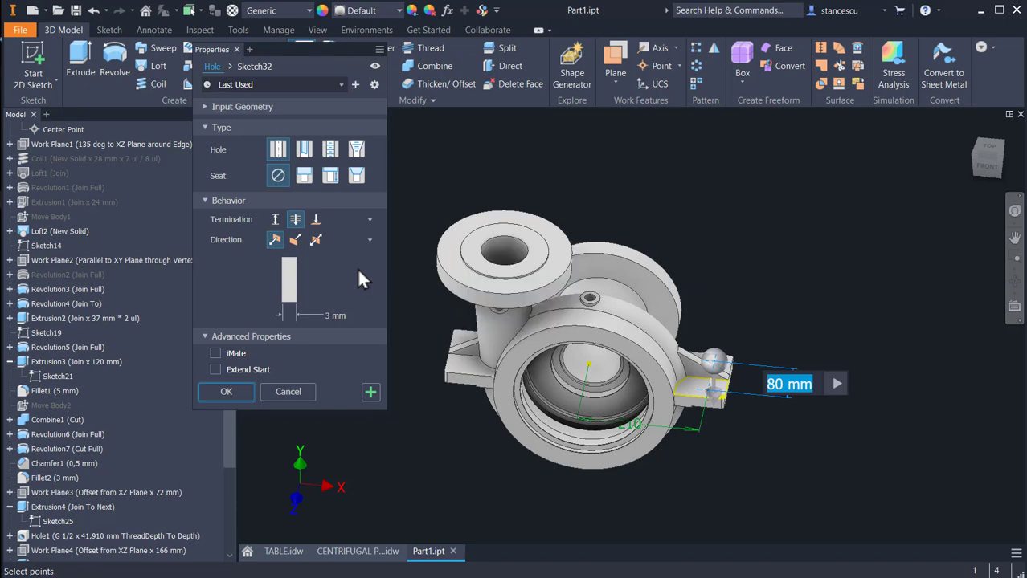
{"action": "key", "text": "Tab"}
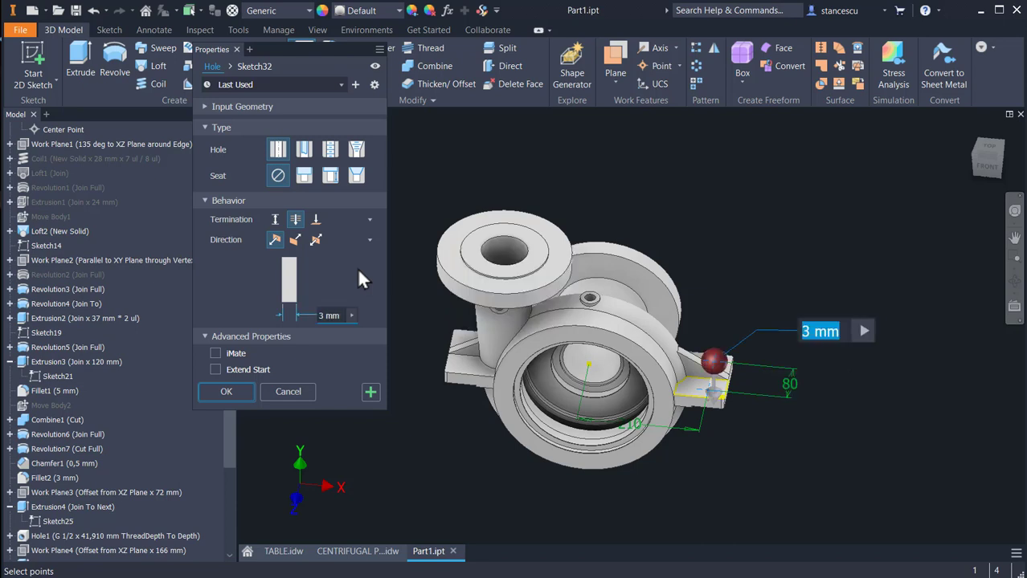
{"action": "type", "text": "20"}
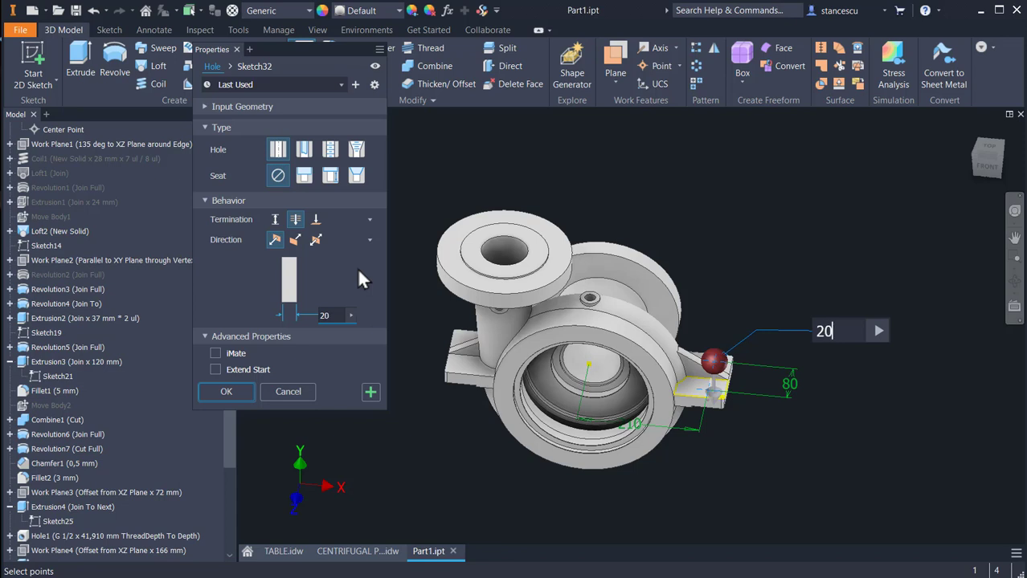
{"action": "key", "text": "Return"}
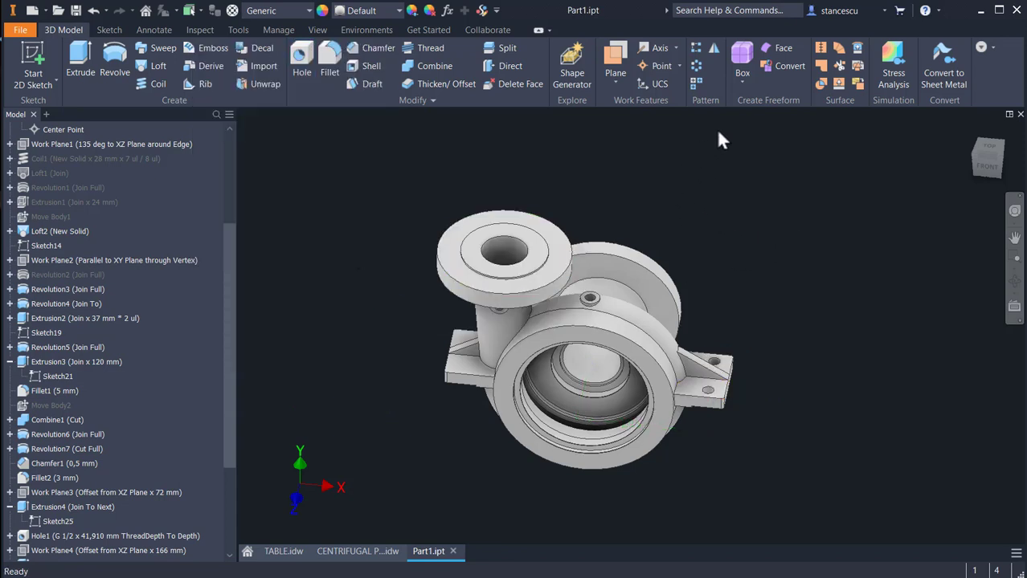
- Mirror the two 20 mm foot holes about the YZ Plane onto the opposite mounting foot
{"action": "left_click", "coordinate": [714, 48]}
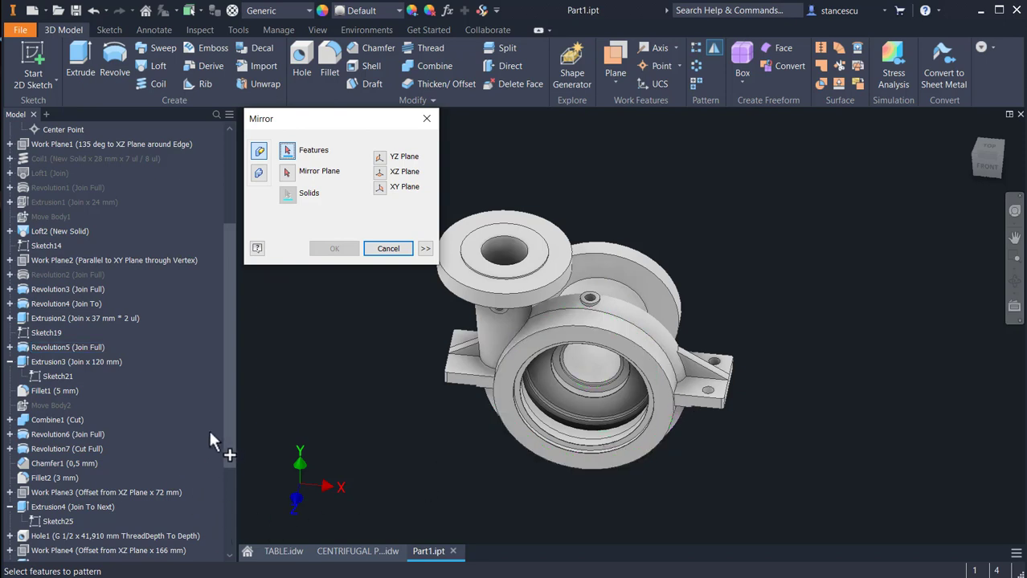
{"action": "left_click", "coordinate": [230, 449]}
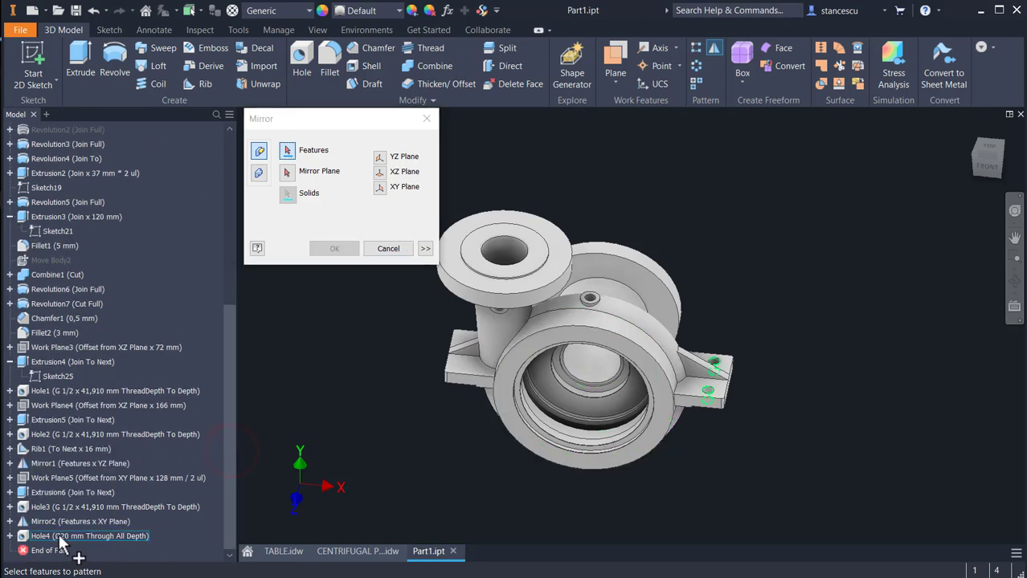
{"action": "left_click", "coordinate": [62, 540]}
{"action": "left_click_drag", "start_coordinate": [228, 344], "coordinate": [227, 183]}
{"action": "left_click", "coordinate": [287, 171]}
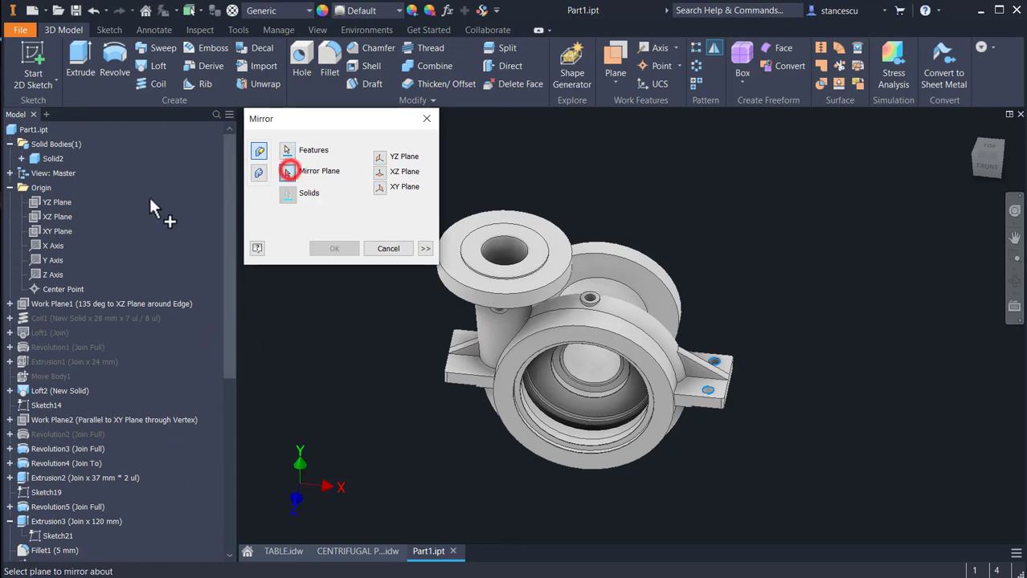
{"action": "left_click", "coordinate": [47, 203]}
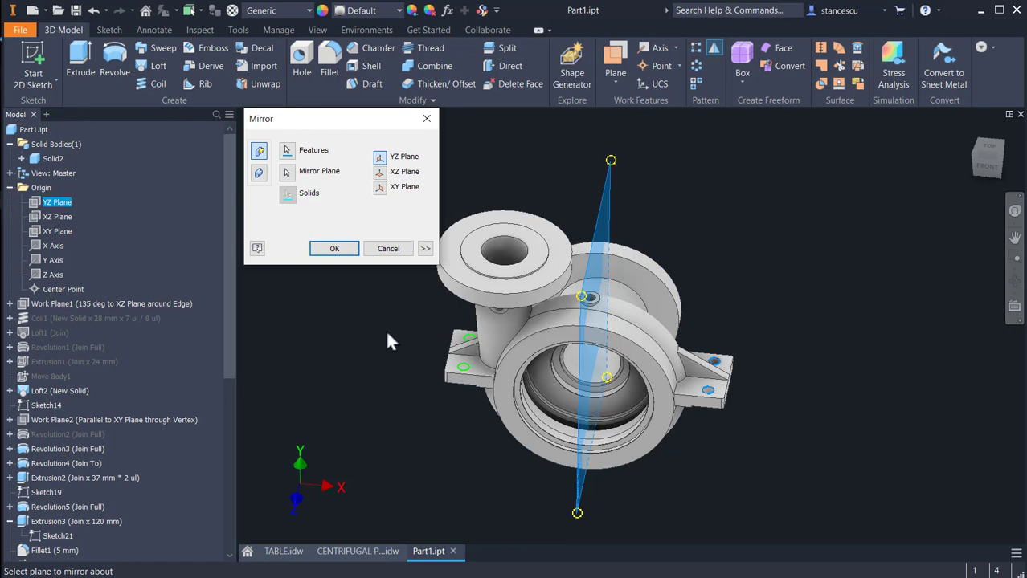
{"action": "left_click", "coordinate": [334, 248]}
{"action": "left_click", "coordinate": [343, 325]}
- Start a sketch on the volute's front ring face and place a point on the ring, vertically aligned above the projected centre
{"action": "key", "text": "F6"}
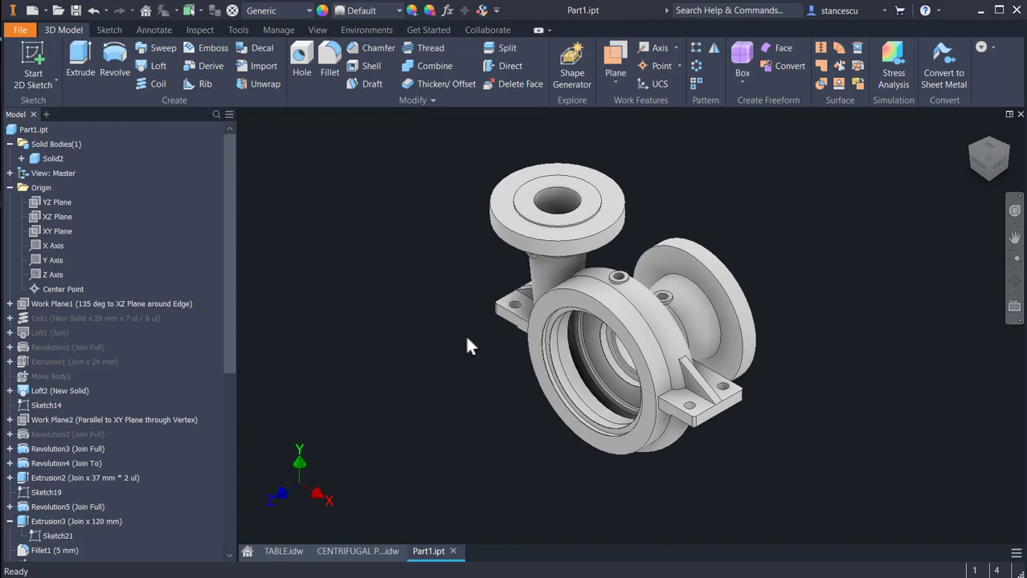
{"action": "left_click", "coordinate": [584, 304]}
{"action": "left_click", "coordinate": [675, 295]}
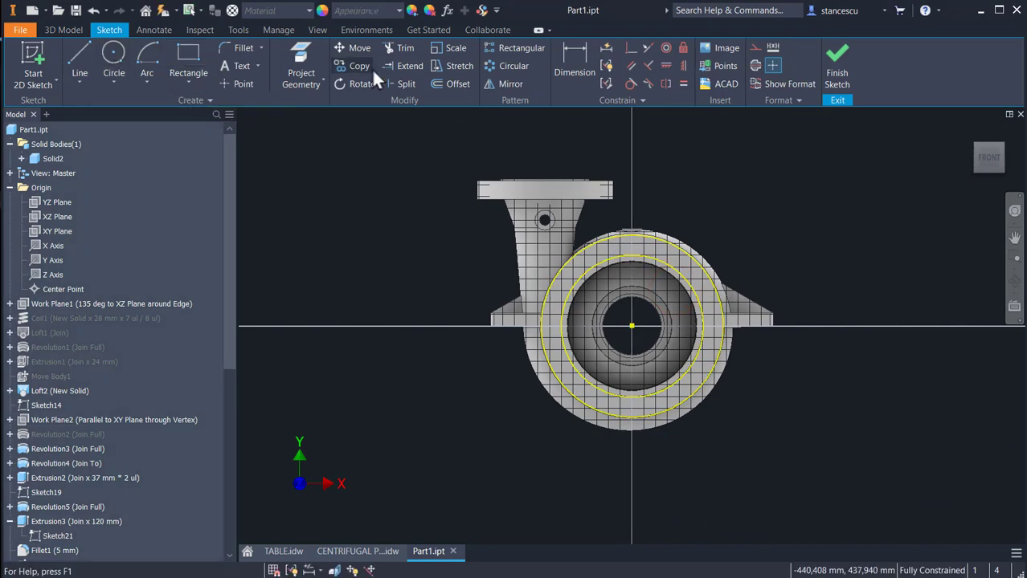
{"action": "left_click", "coordinate": [231, 81]}
{"action": "scroll", "coordinate": [667, 246], "scroll_direction": "up", "scroll_amount": 3}
{"action": "left_click", "coordinate": [629, 237]}
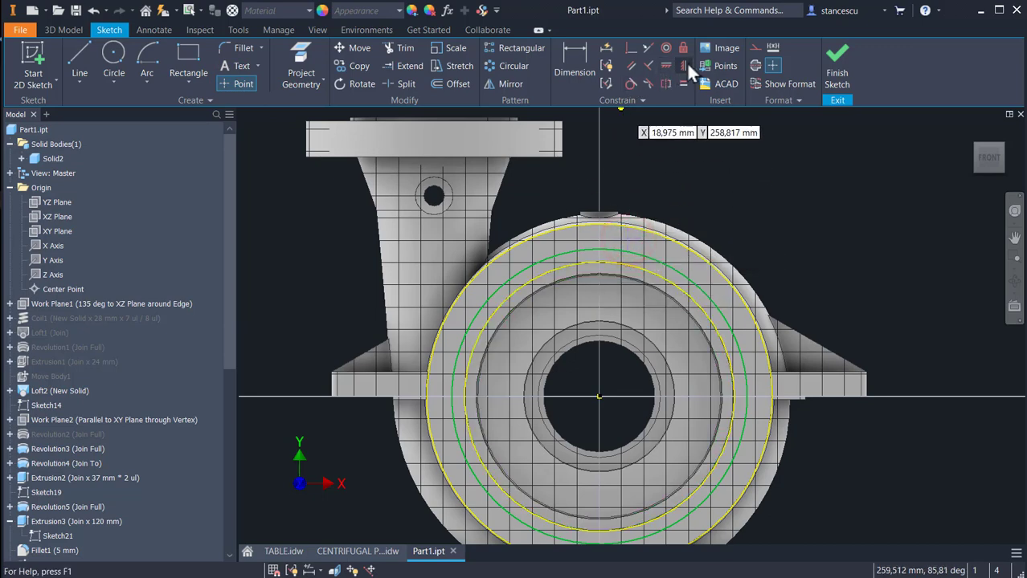
{"action": "left_click", "coordinate": [685, 65]}
{"action": "left_click", "coordinate": [619, 241]}
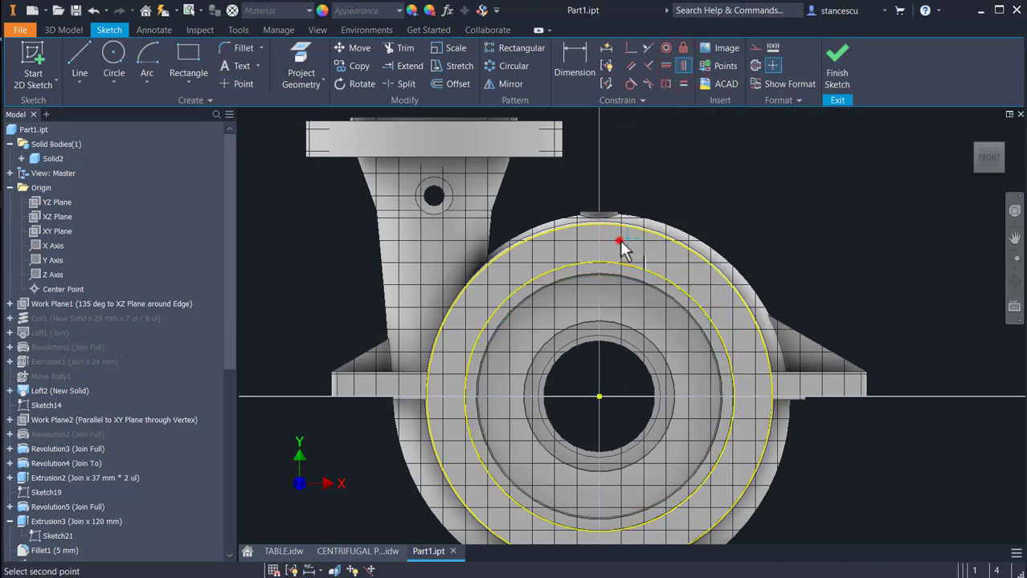
{"action": "left_click", "coordinate": [600, 397]}
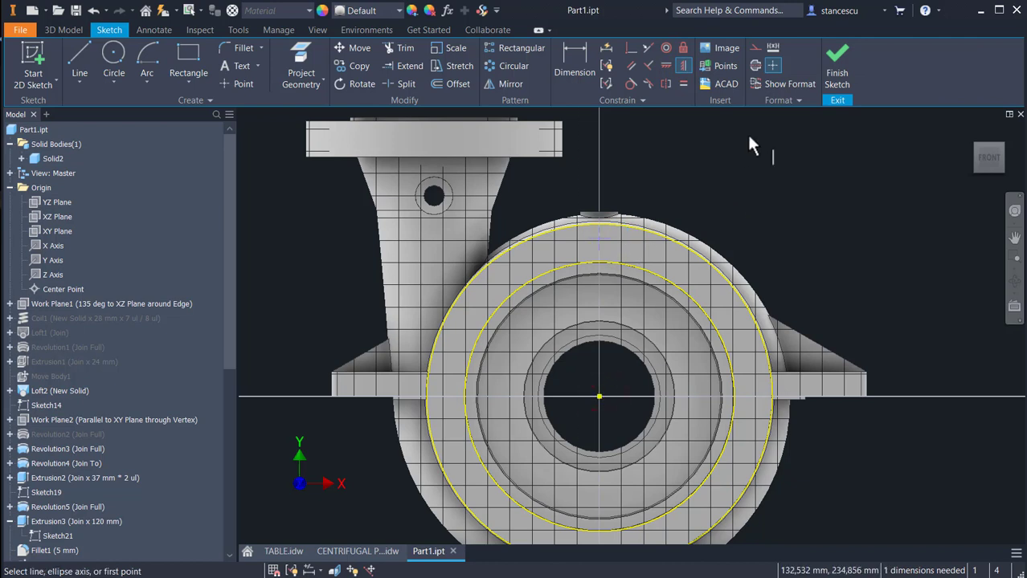
- Dimension the hole point's distance from the ring centre as 270/2 mm and finish the sketch
{"action": "left_click", "coordinate": [560, 62]}
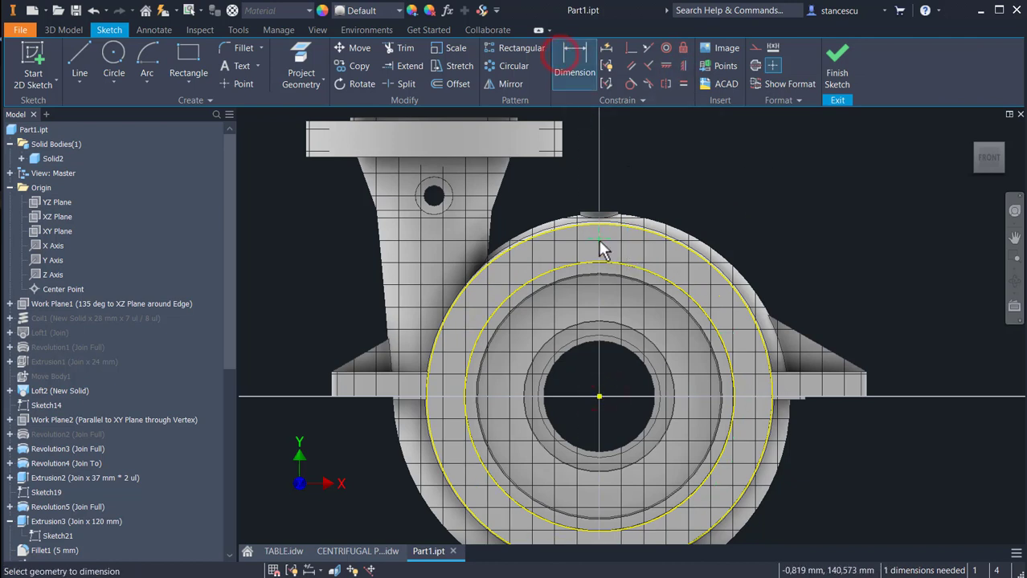
{"action": "left_click", "coordinate": [599, 239]}
{"action": "left_click", "coordinate": [600, 397]}
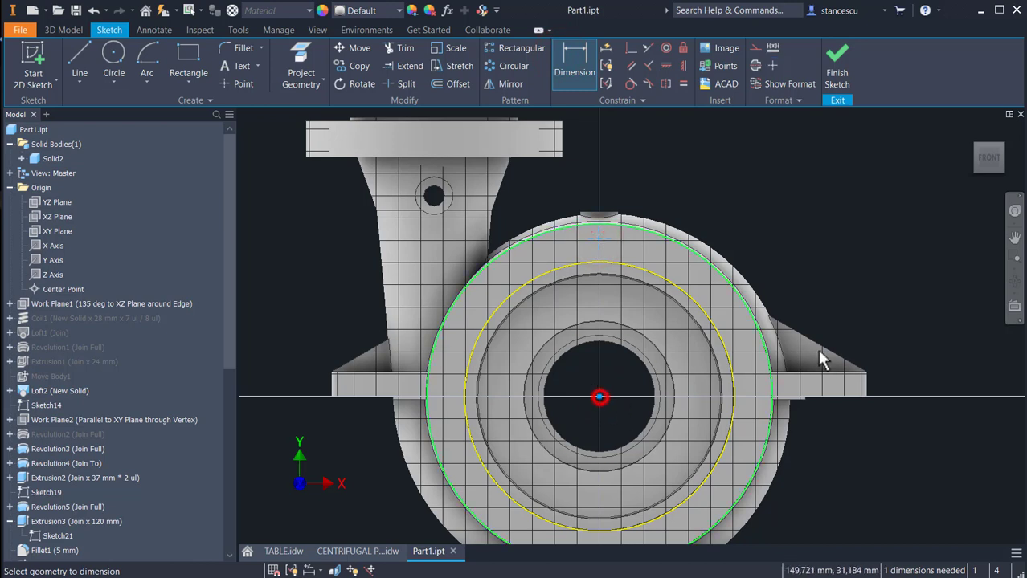
{"action": "left_click", "coordinate": [852, 302]}
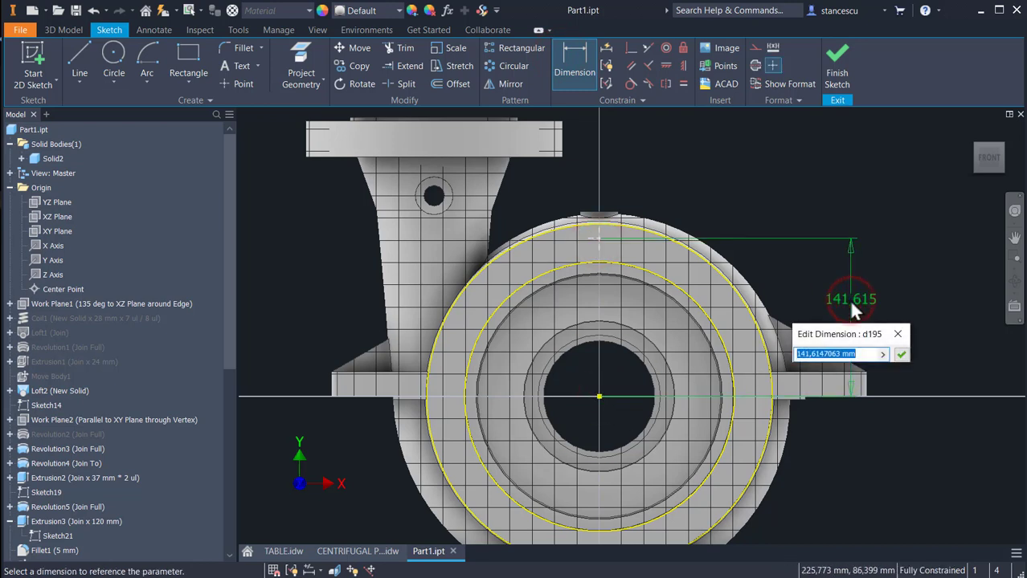
{"action": "type", "text": "27"}
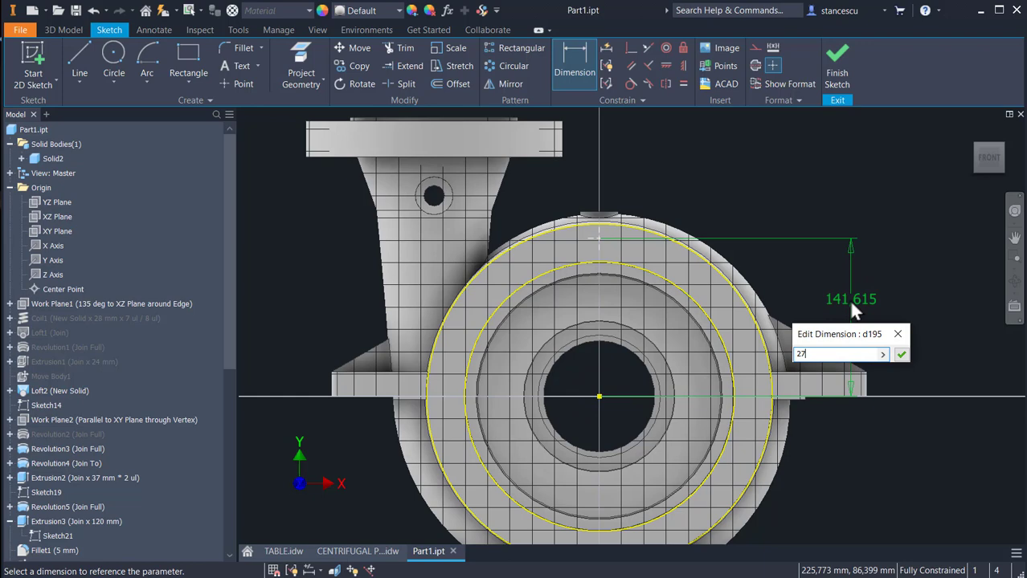
{"action": "type", "text": "0/2"}
{"action": "key", "text": "Return"}
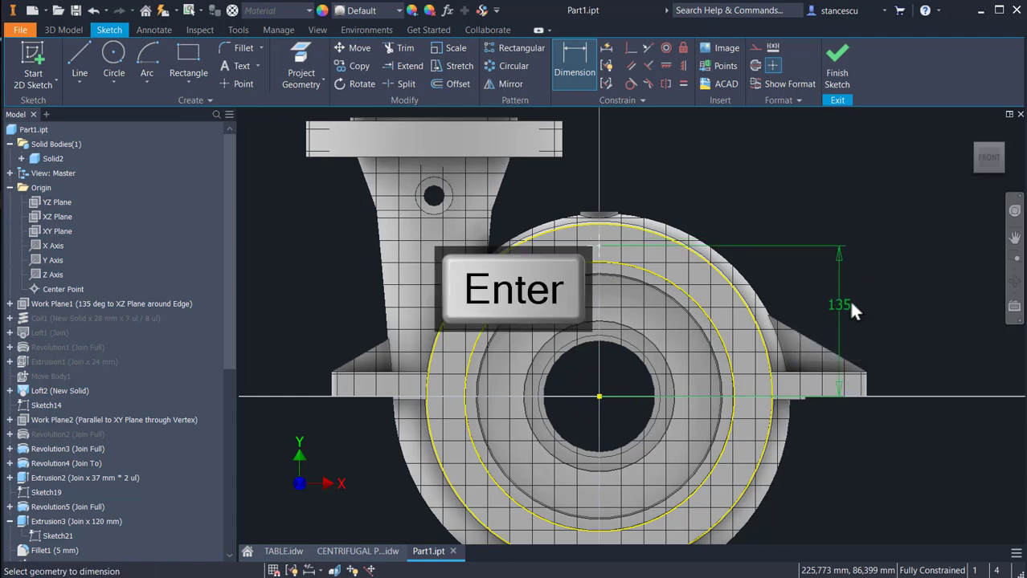
{"action": "left_click", "coordinate": [836, 74]}
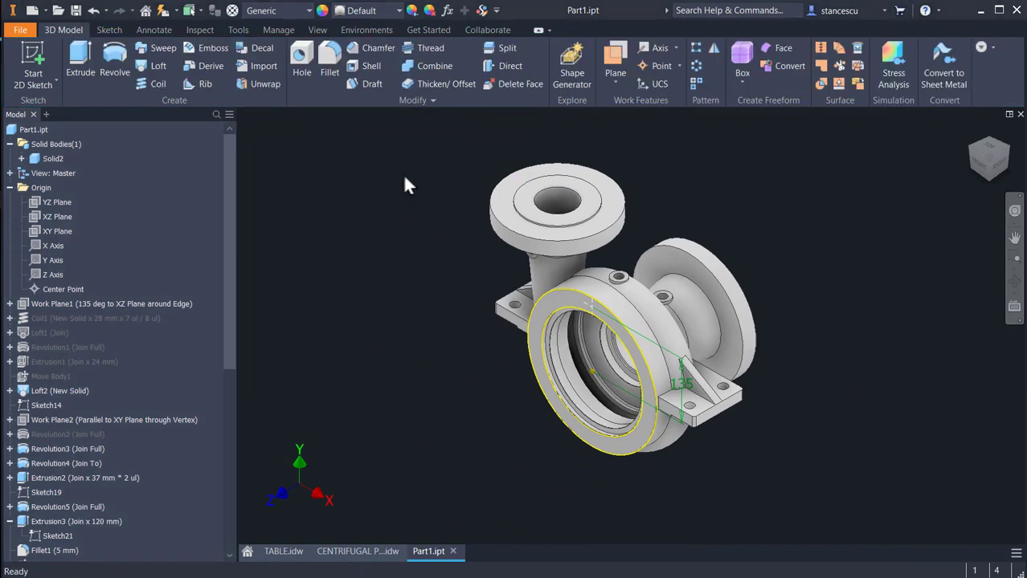
- Set up a tapped hole at the front ring's sketched point with an ISO Metric profile thread, size 16, M16x2
{"action": "left_click", "coordinate": [302, 66]}
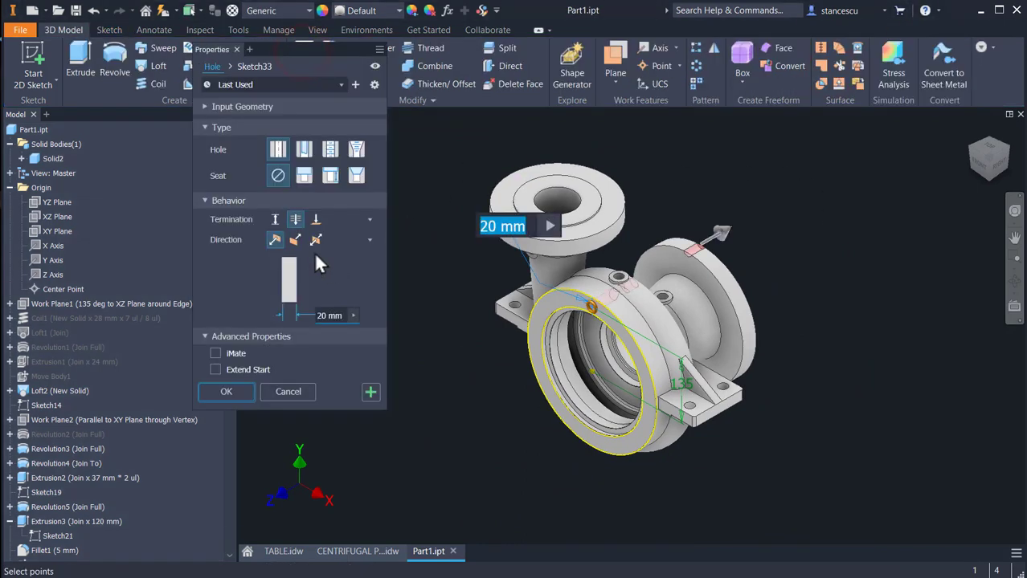
{"action": "left_click", "coordinate": [330, 151]}
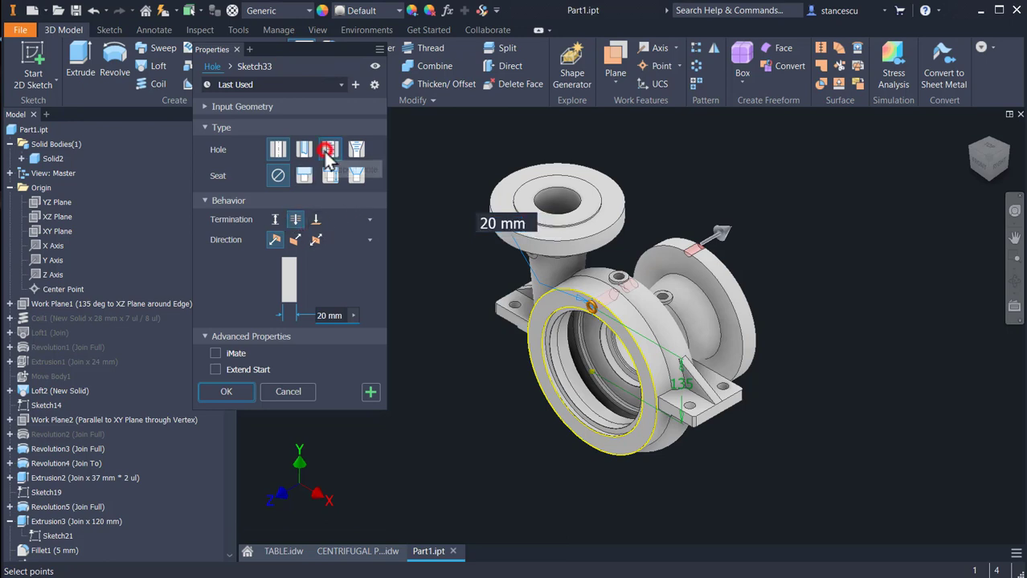
{"action": "left_click", "coordinate": [328, 217]}
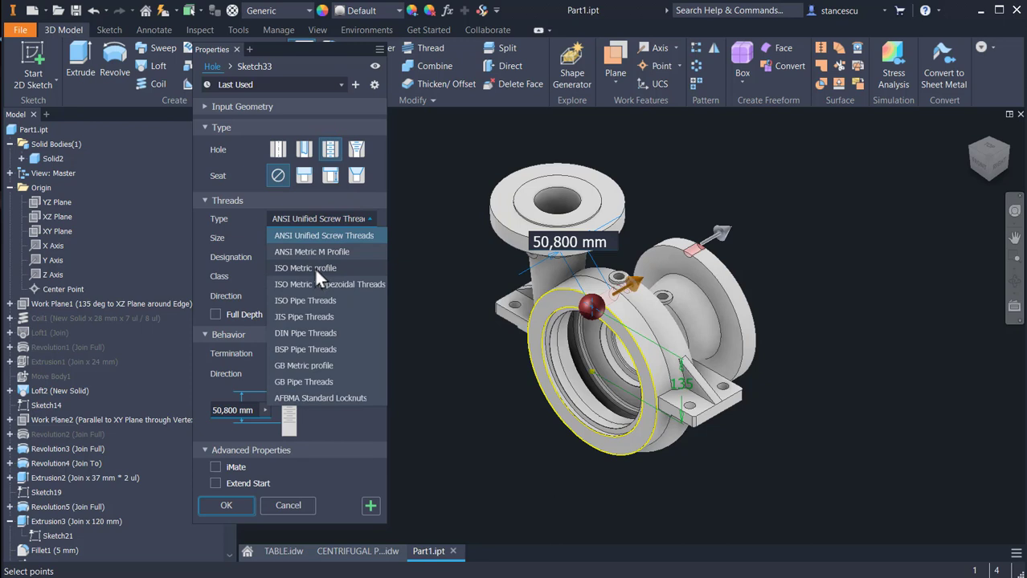
{"action": "left_click", "coordinate": [307, 267]}
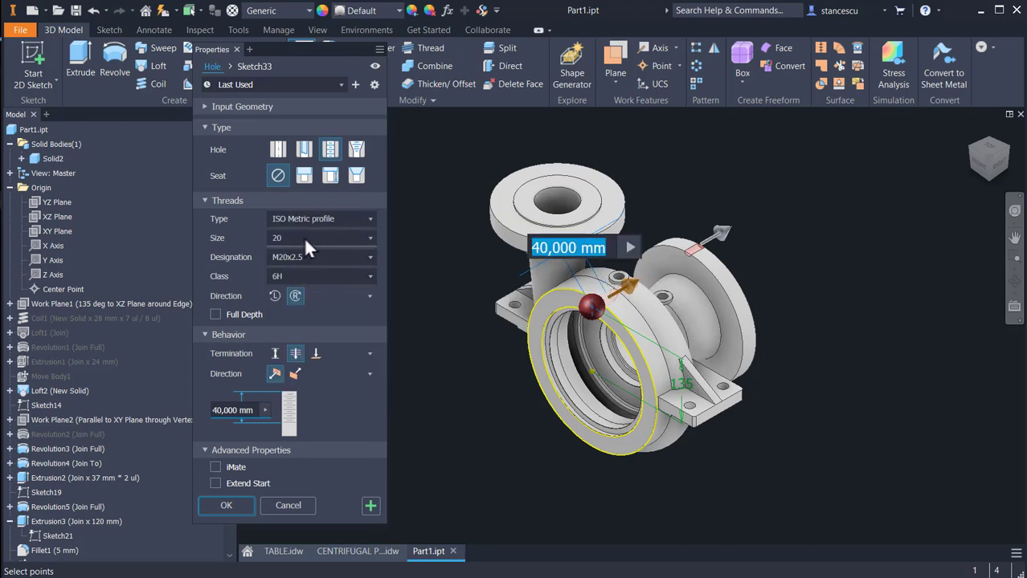
{"action": "left_click", "coordinate": [304, 237]}
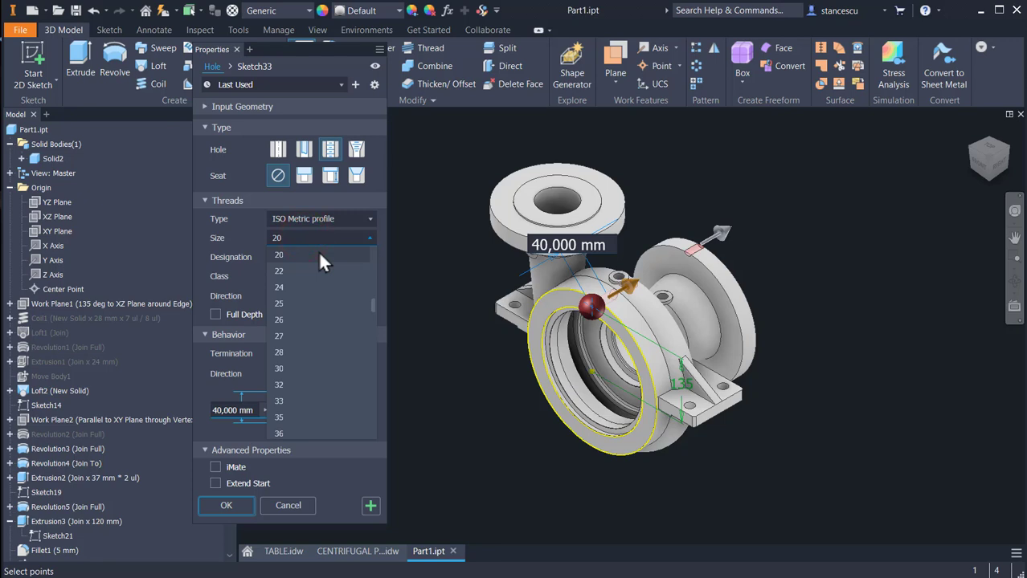
{"action": "scroll", "coordinate": [319, 253], "scroll_direction": "up", "scroll_amount": 3}
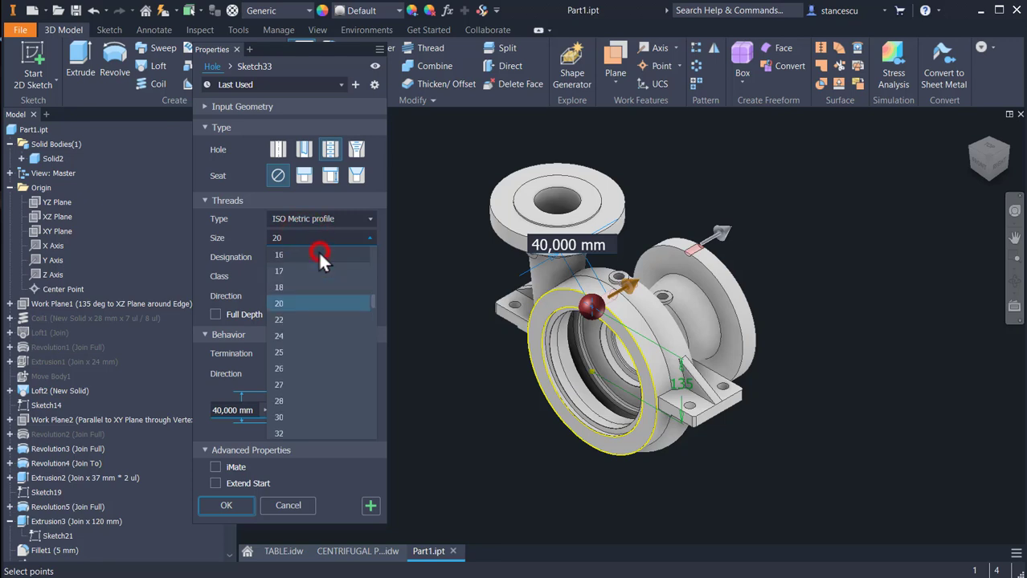
{"action": "left_click", "coordinate": [319, 254]}
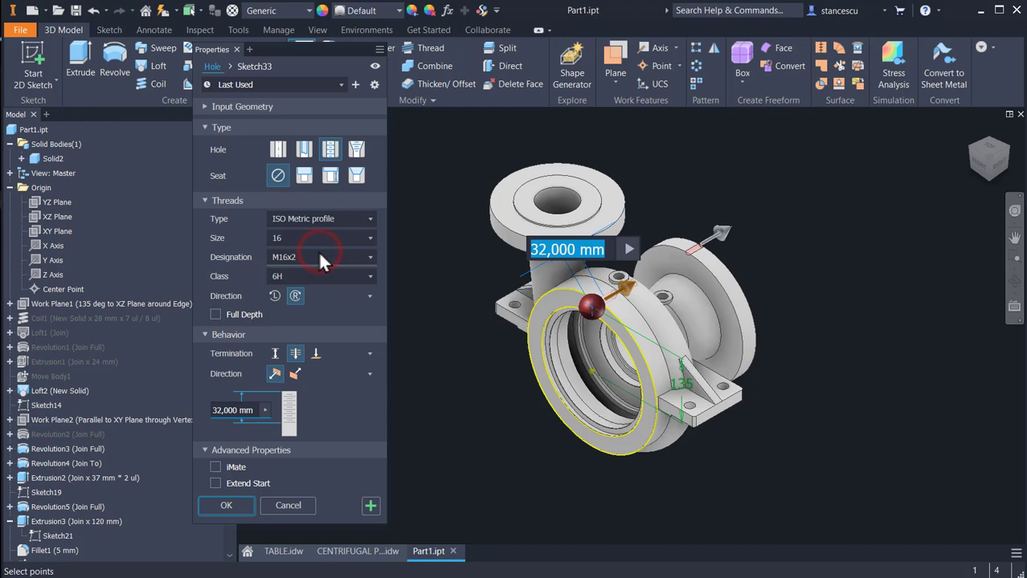
- Create the ring's M16 hole with distance termination, 20 mm drill depth and 16 mm thread depth
{"action": "left_click", "coordinate": [275, 353]}
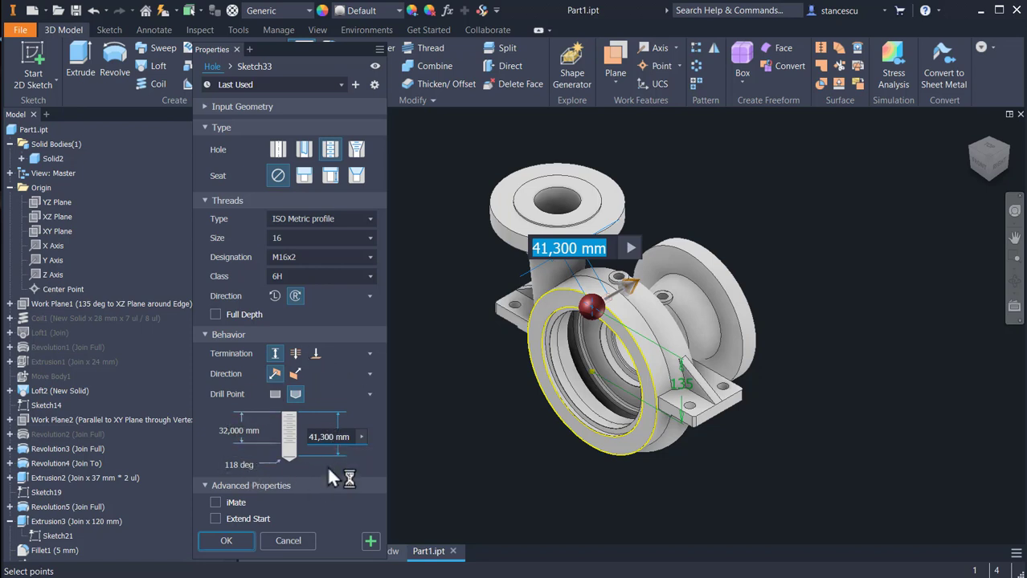
{"action": "type", "text": "20"}
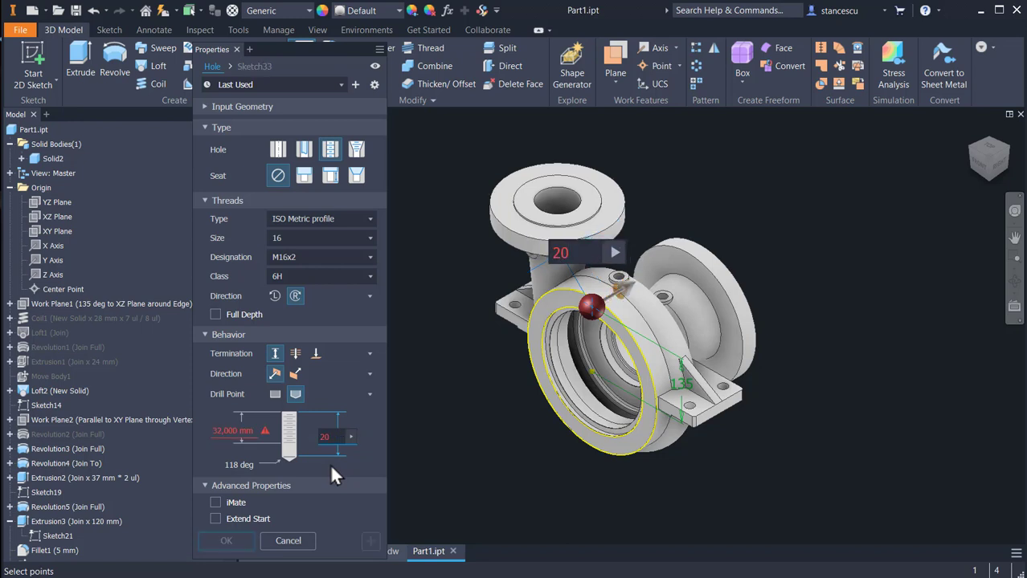
{"action": "key", "text": "Tab"}
{"action": "key", "text": "Tab"}
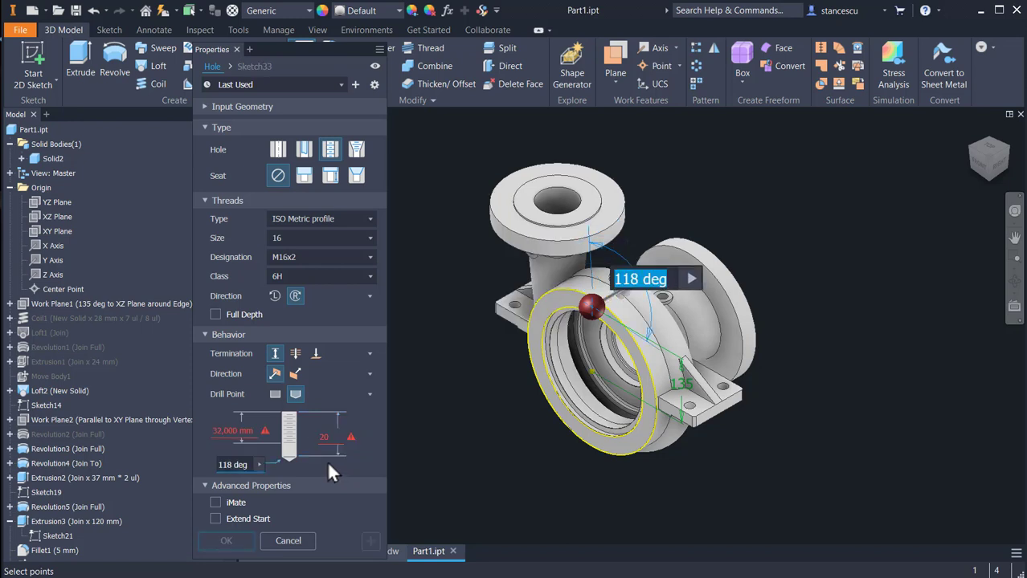
{"action": "key", "text": "Tab"}
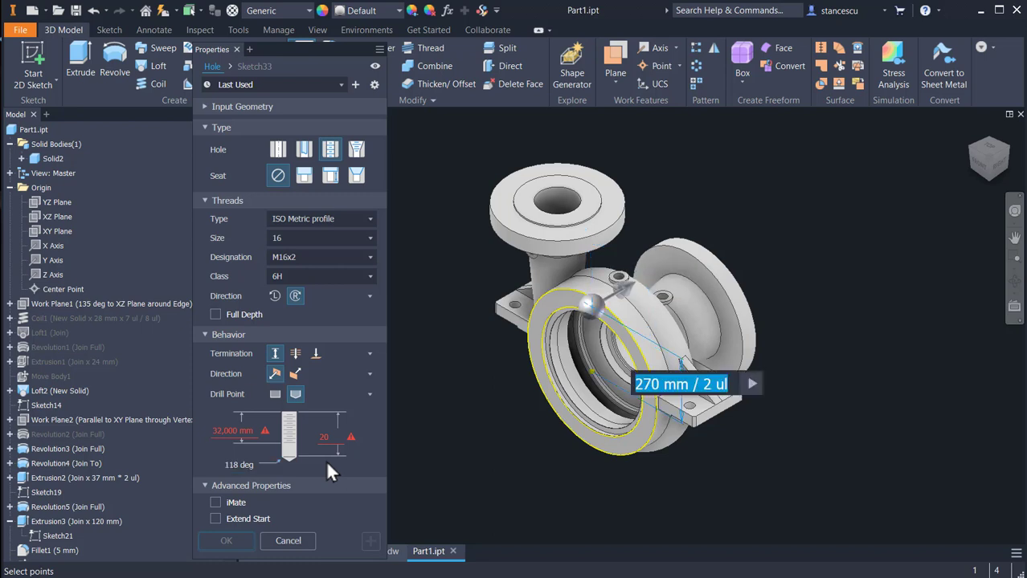
{"action": "key", "text": "Tab"}
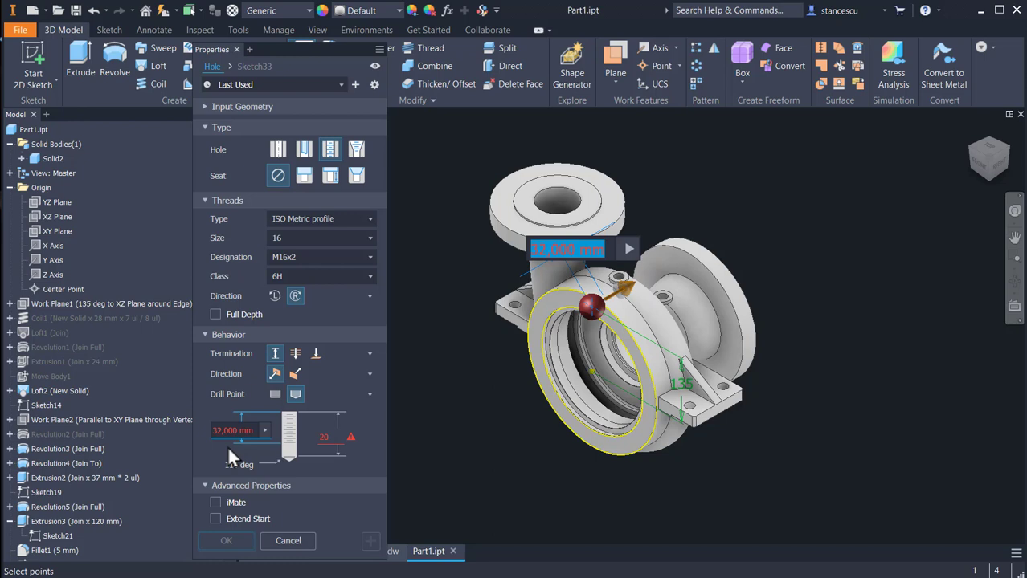
{"action": "type", "text": "16"}
{"action": "key", "text": "Return"}
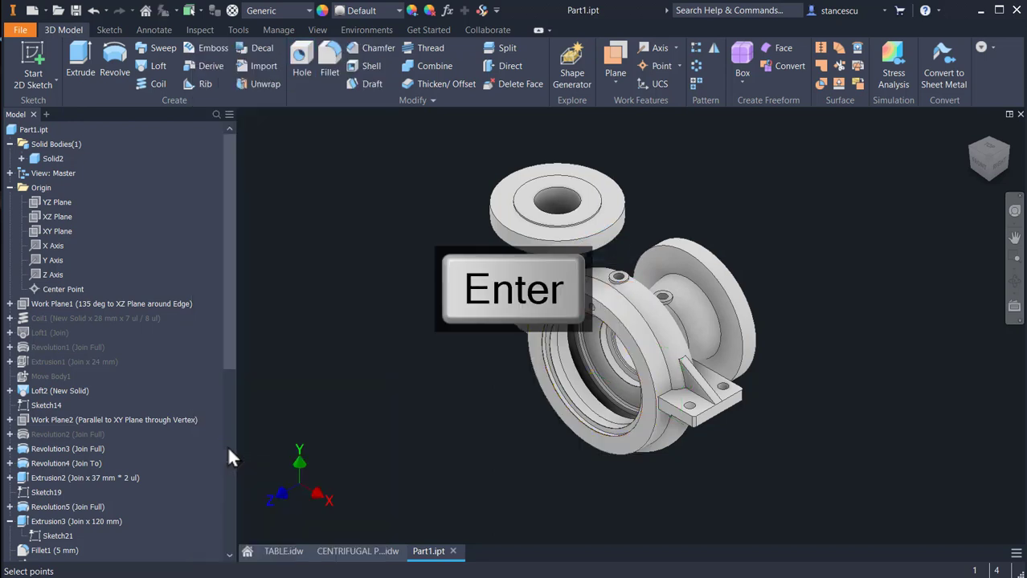
- Circularly pattern the M16 hole around the front ring's axis with 12 occurrences over 360 deg
{"action": "scroll", "coordinate": [595, 310], "scroll_direction": "up", "scroll_amount": 6}
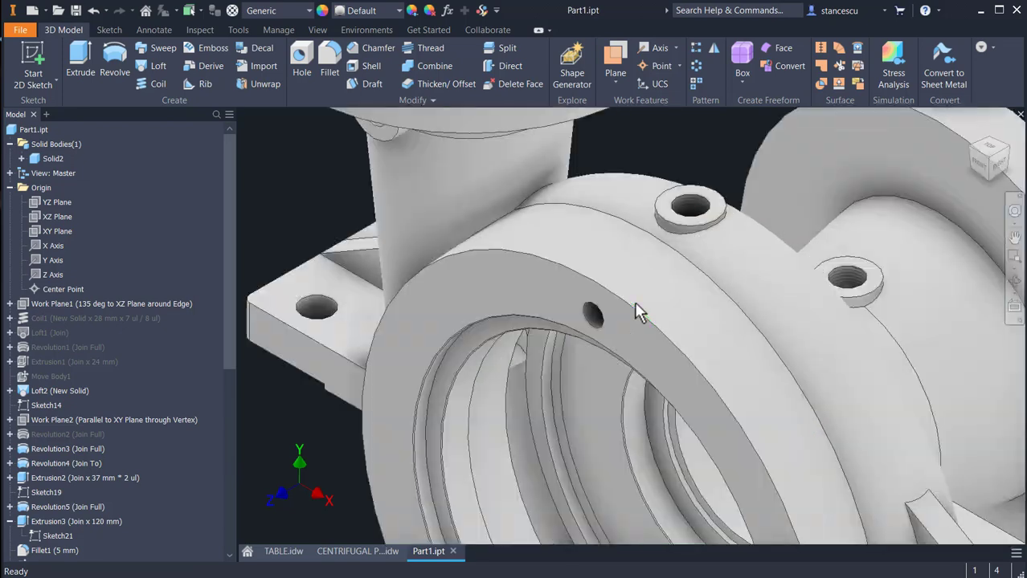
{"action": "scroll", "coordinate": [600, 320], "scroll_direction": "up", "scroll_amount": 2}
{"action": "scroll", "coordinate": [603, 347], "scroll_direction": "down", "scroll_amount": 8}
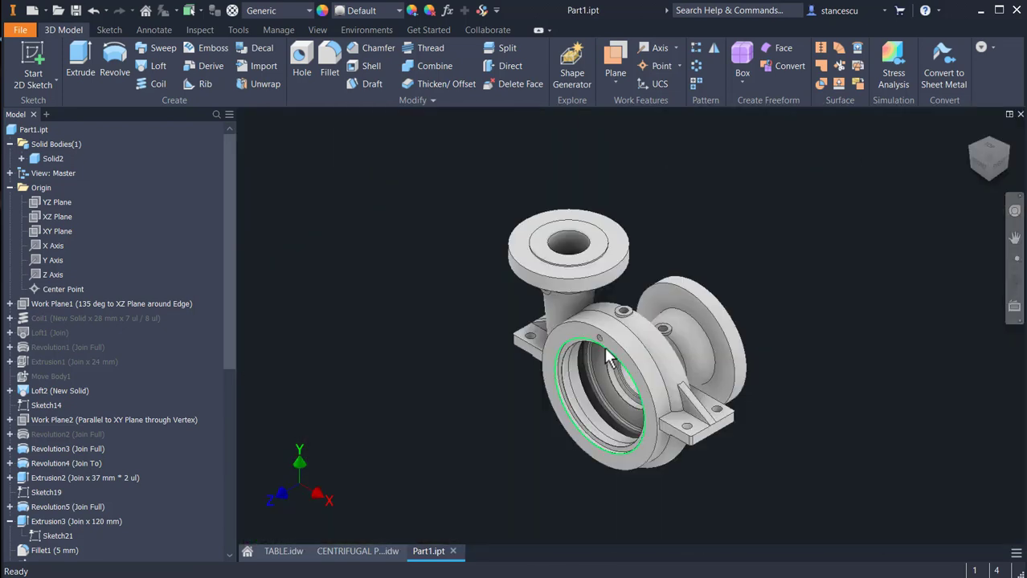
{"action": "scroll", "coordinate": [512, 394], "scroll_direction": "up", "scroll_amount": 3}
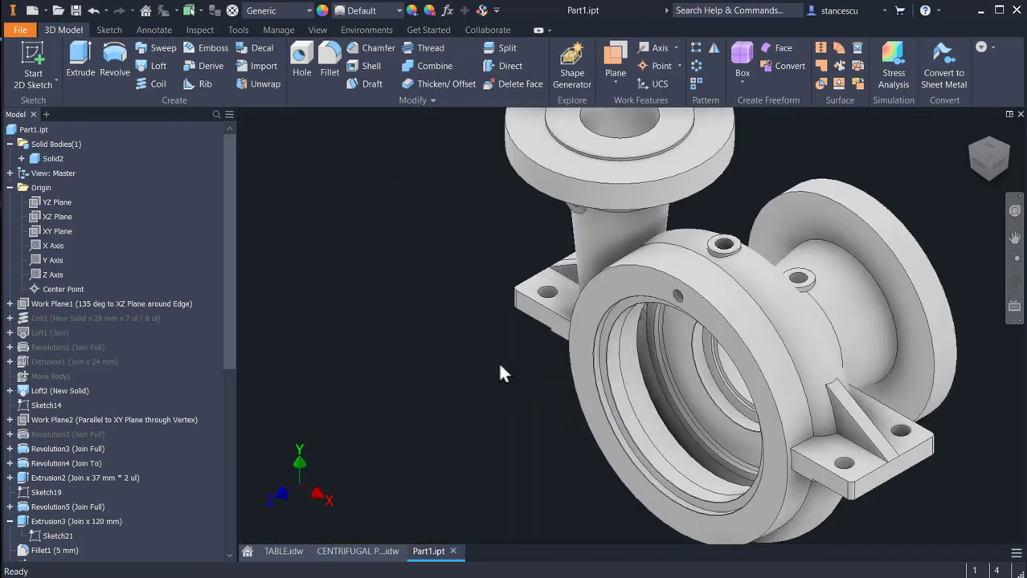
{"action": "left_click", "coordinate": [695, 68]}
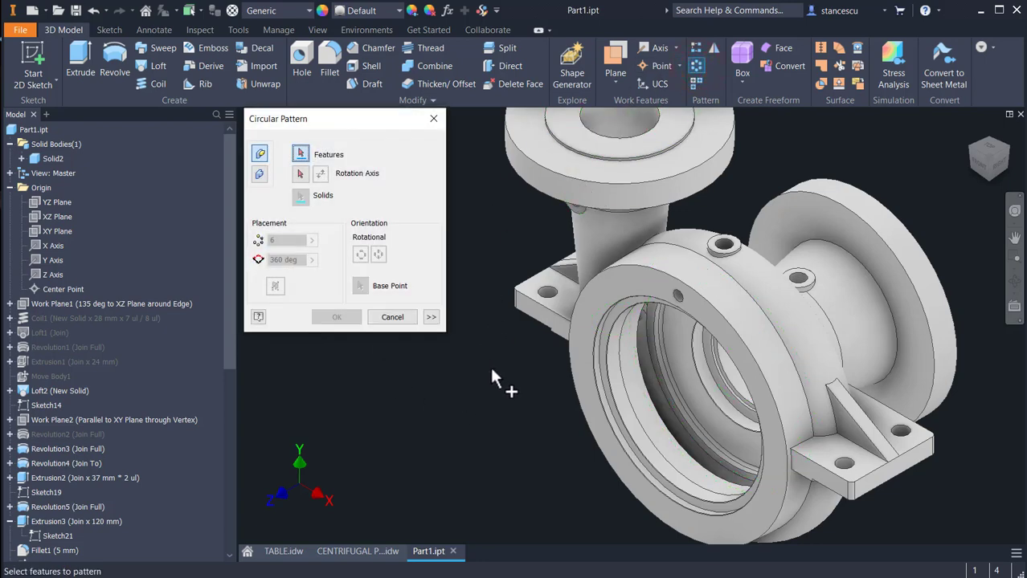
{"action": "left_click", "coordinate": [676, 297]}
{"action": "left_click", "coordinate": [298, 173]}
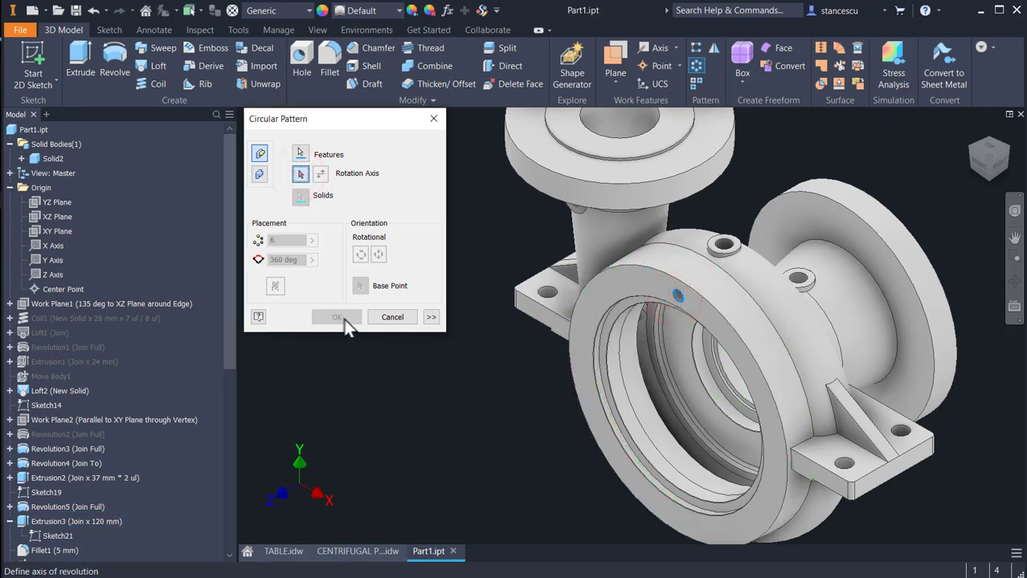
{"action": "left_click", "coordinate": [643, 408]}
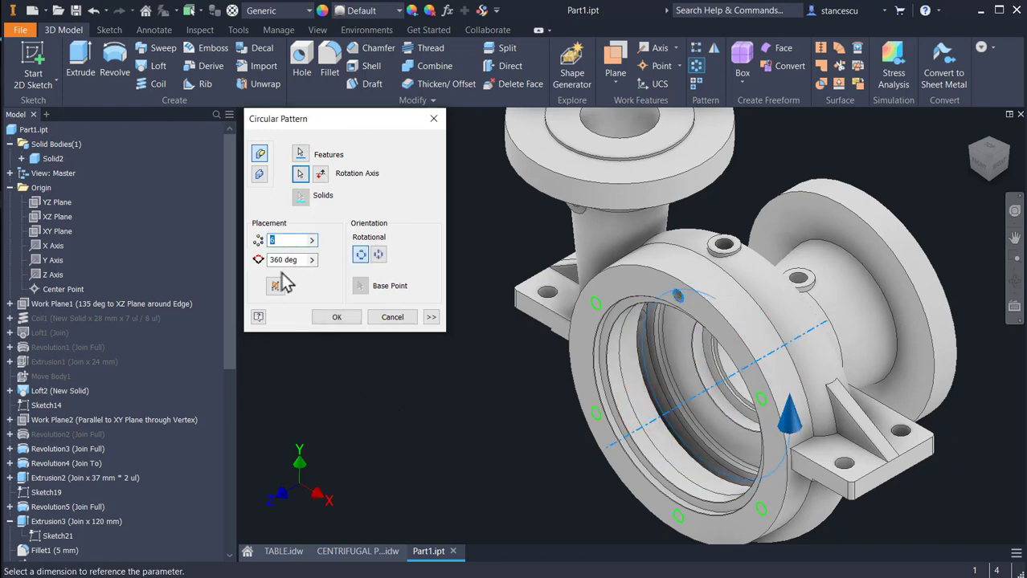
{"action": "type", "text": "12"}
{"action": "left_click", "coordinate": [335, 315]}
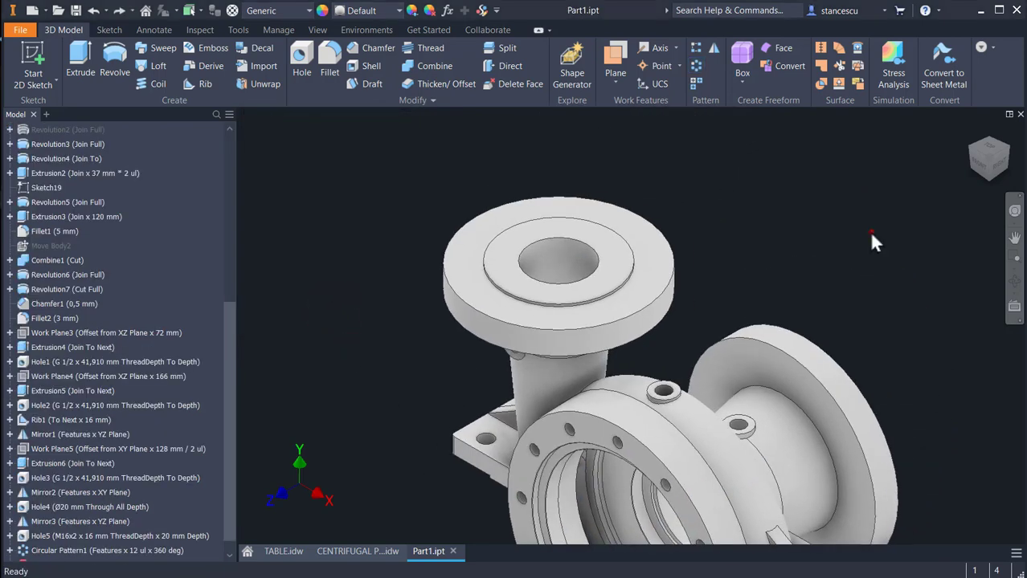
{"action": "left_click", "coordinate": [870, 233]}
{"action": "key", "text": "F6"}
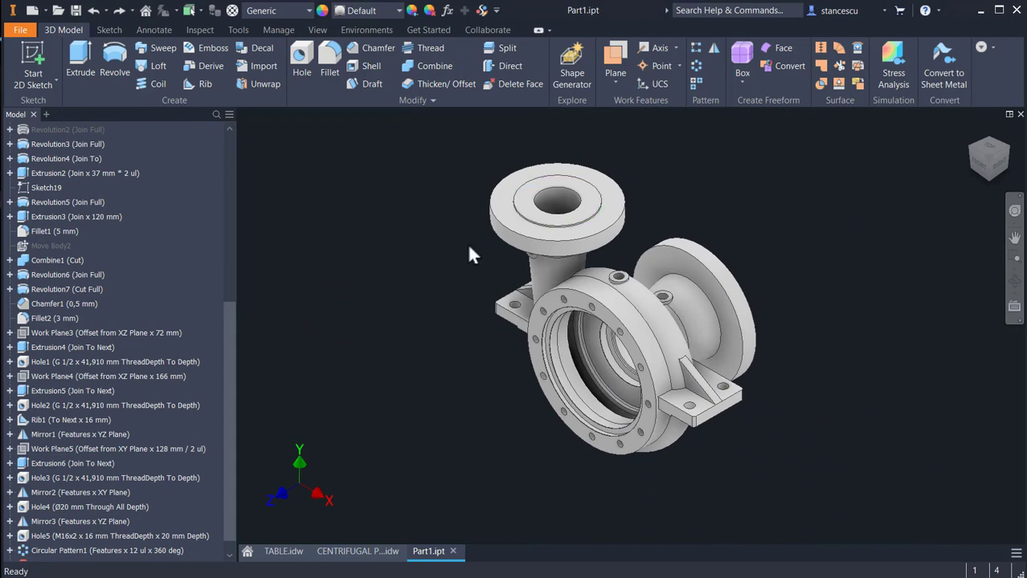
- Switch to the centrifugal pump body drawing and examine the bolt-hole callouts and angular positions for the two flanges
{"action": "left_click", "coordinate": [376, 553]}
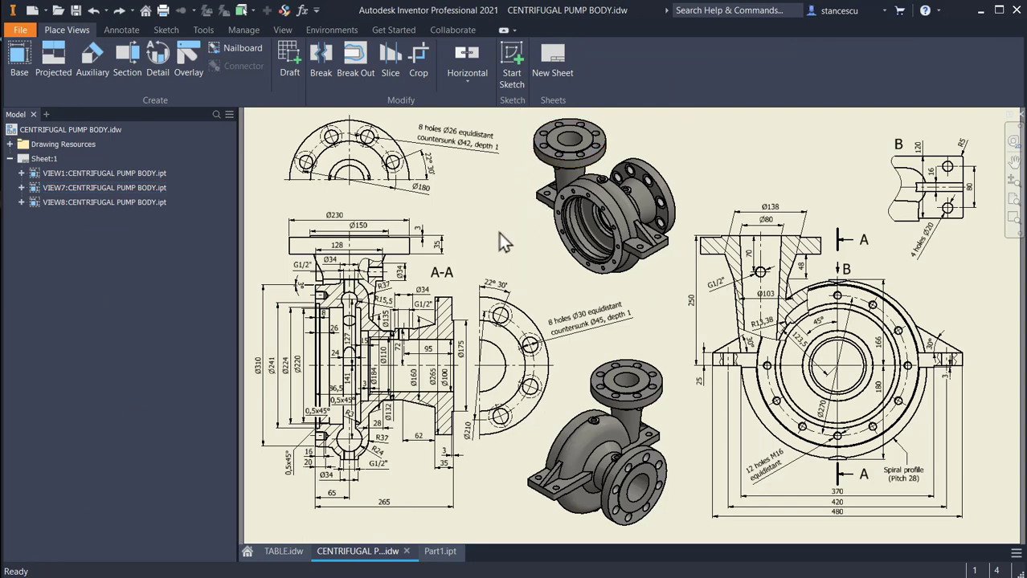
{"action": "scroll", "coordinate": [413, 158], "scroll_direction": "up", "scroll_amount": 3}
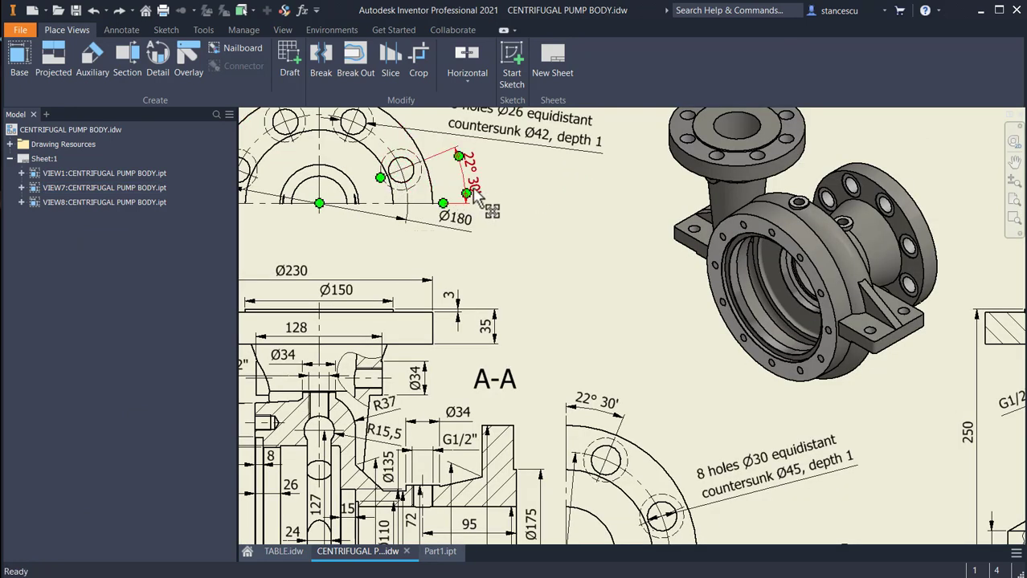
{"action": "middle_click_drag", "start_coordinate": [470, 178], "coordinate": [474, 241]}
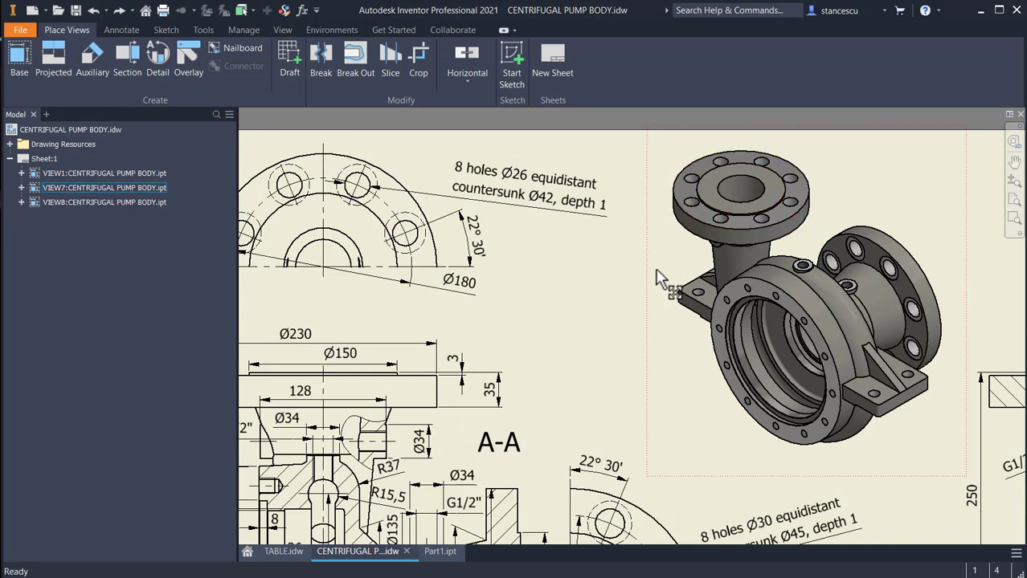
{"action": "middle_click_drag", "start_coordinate": [614, 377], "coordinate": [592, 194]}
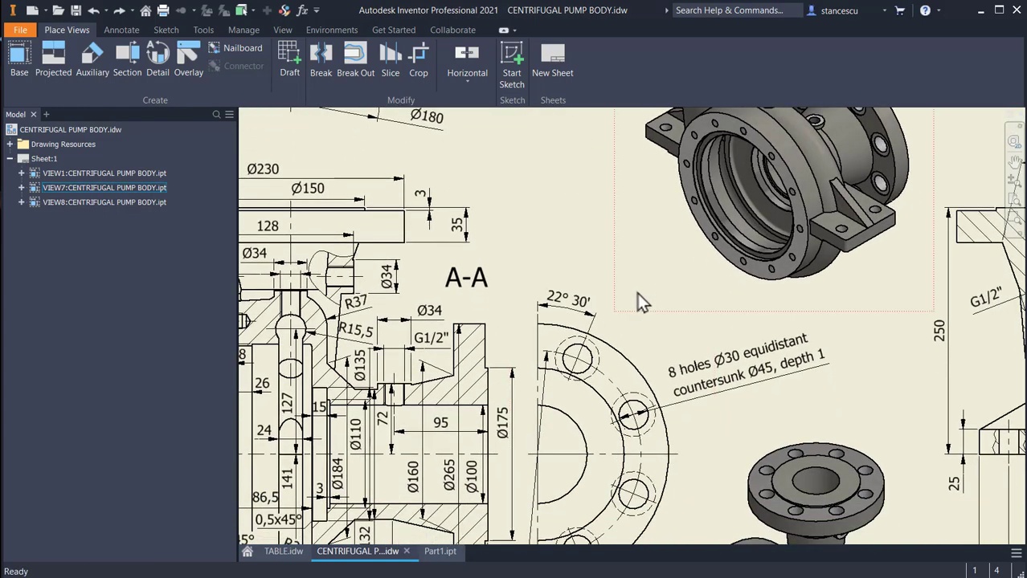
{"action": "middle_click_drag", "start_coordinate": [643, 292], "coordinate": [683, 210]}
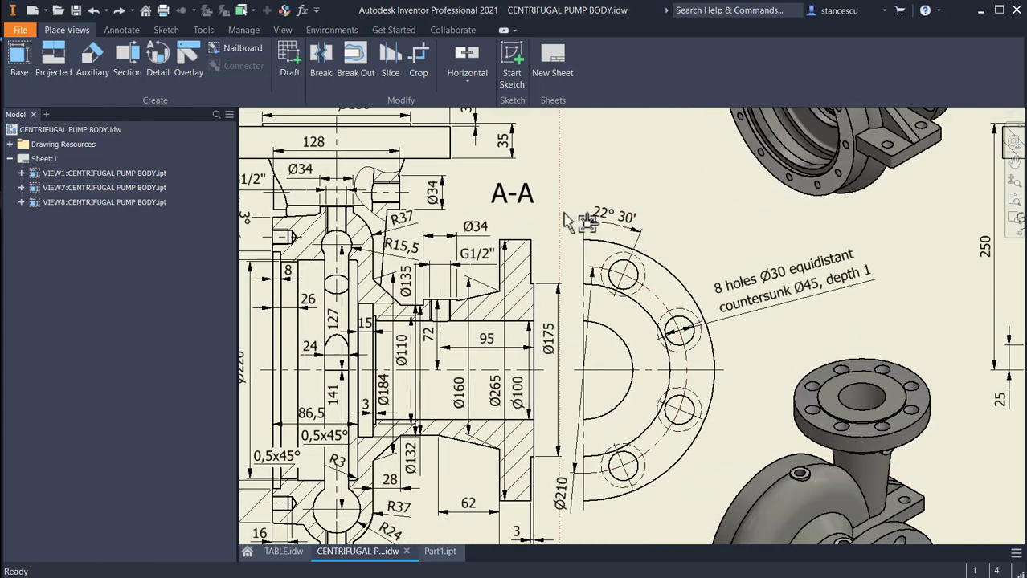
{"action": "left_click", "coordinate": [634, 241]}
{"action": "left_click_drag", "start_coordinate": [634, 228], "coordinate": [599, 207]}
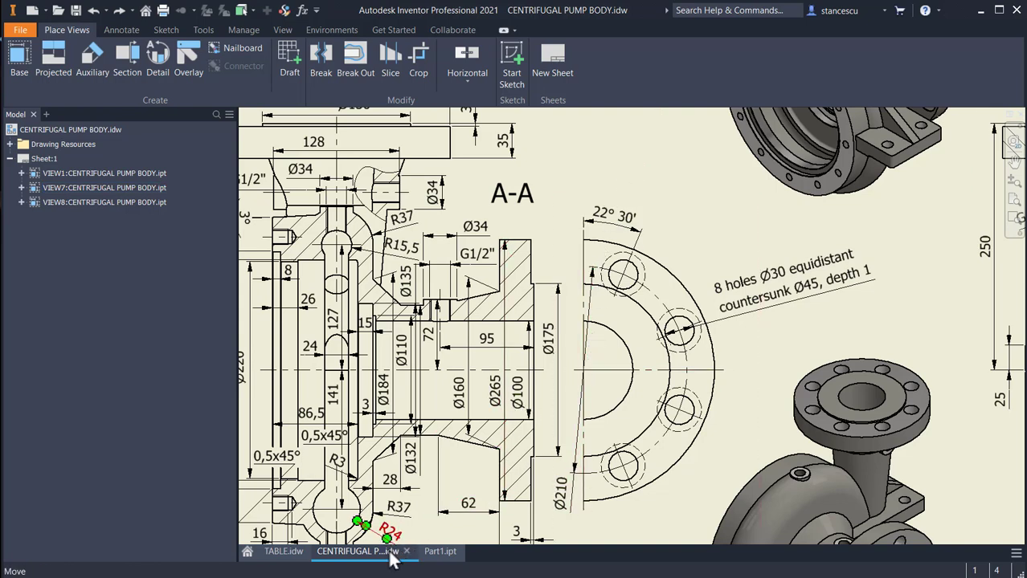
- Return to the part and start a sketch on the outlet flange's underside, slicing the graphics at the sketch plane
{"action": "left_click", "coordinate": [440, 554]}
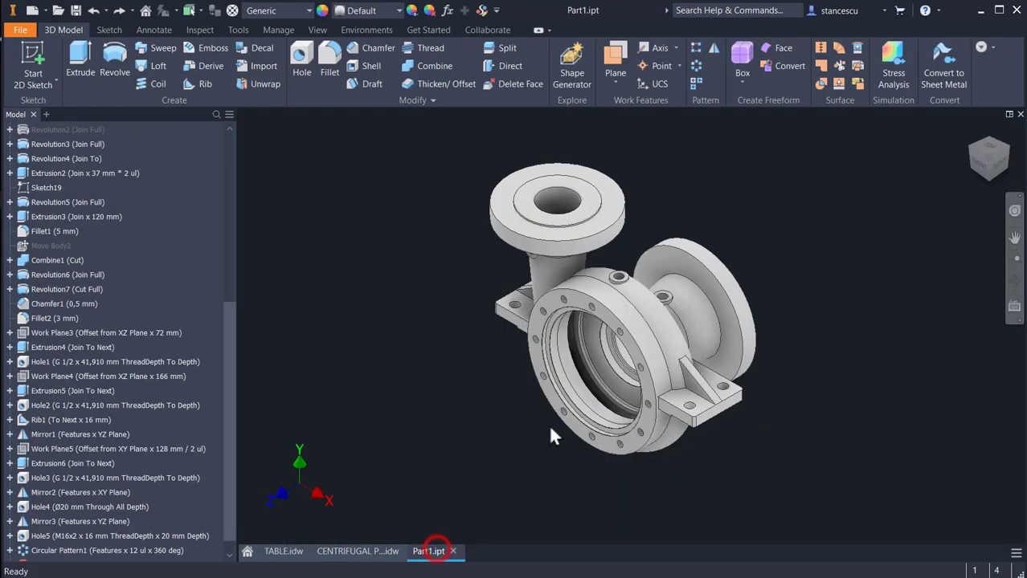
{"action": "middle_click_drag", "start_coordinate": [549, 401], "coordinate": [518, 239], "text": "shift"}
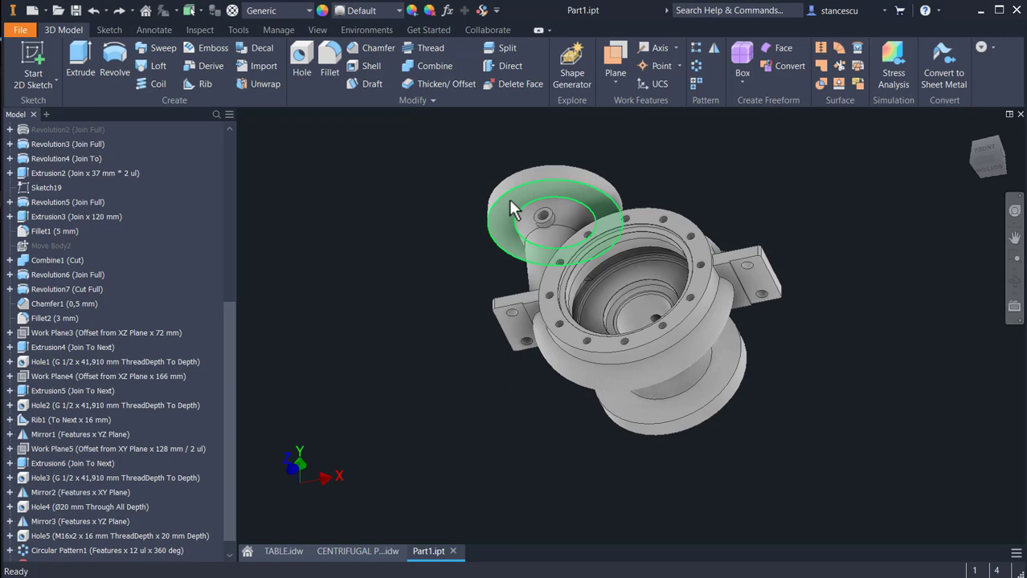
{"action": "left_click", "coordinate": [514, 208]}
{"action": "left_click", "coordinate": [598, 191]}
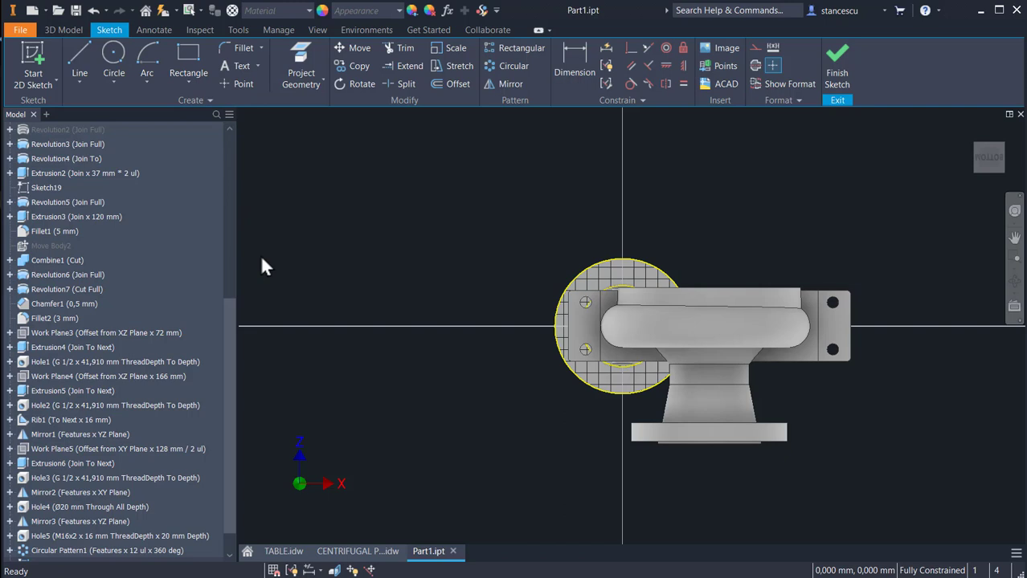
{"action": "key", "text": "F7"}
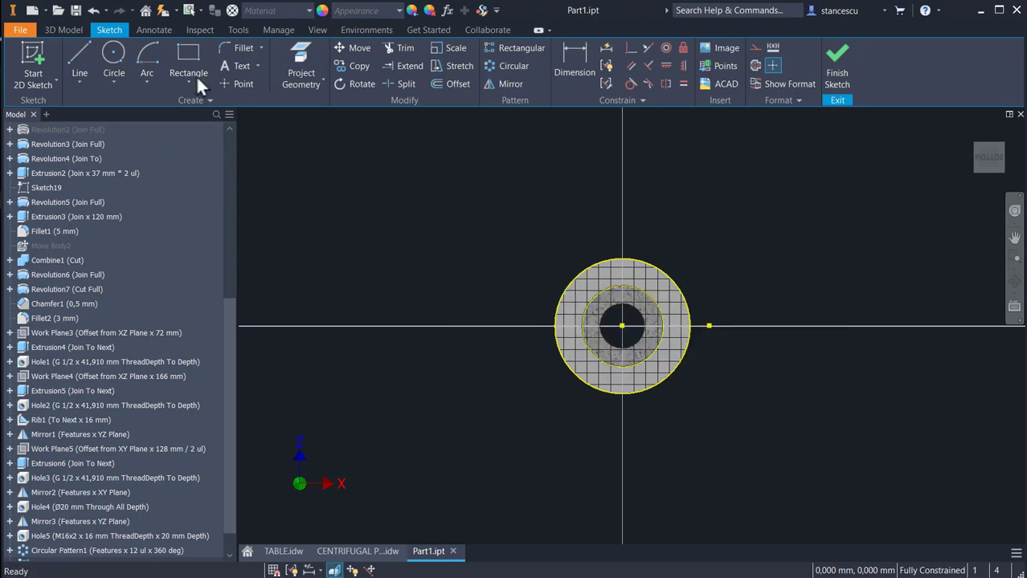
- Place a hole point on the outlet flange face and draw a line from it to the flange centre
{"action": "left_click", "coordinate": [243, 83]}
{"action": "scroll", "coordinate": [632, 241], "scroll_direction": "up", "scroll_amount": 3}
{"action": "left_click", "coordinate": [651, 295]}
{"action": "left_click", "coordinate": [80, 62]}
{"action": "left_click", "coordinate": [651, 298]}
{"action": "key", "text": "Escape"}
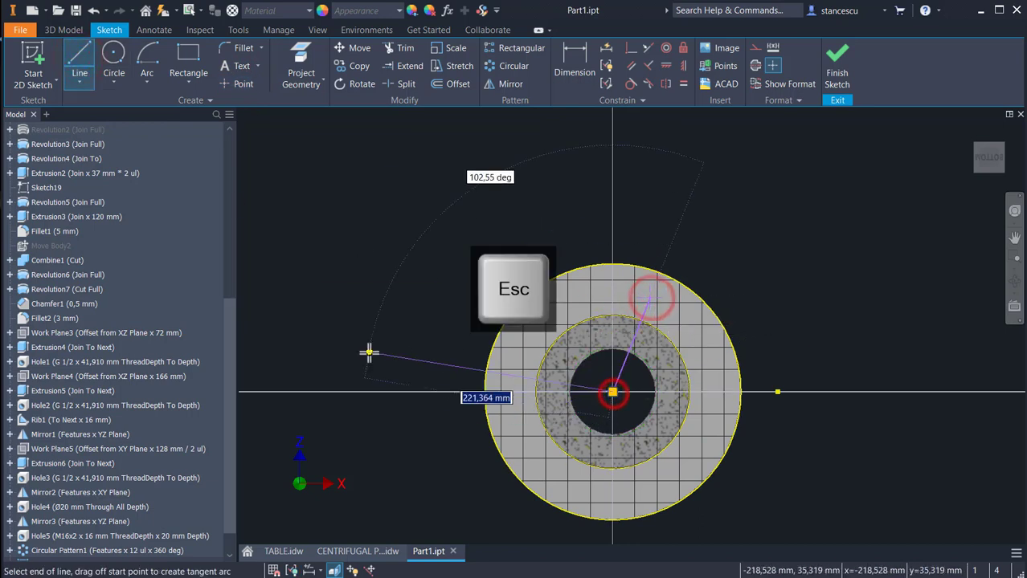
- Project the origin Z Axis into the flange sketch
{"action": "left_click", "coordinate": [300, 58]}
{"action": "left_click", "coordinate": [229, 207]}
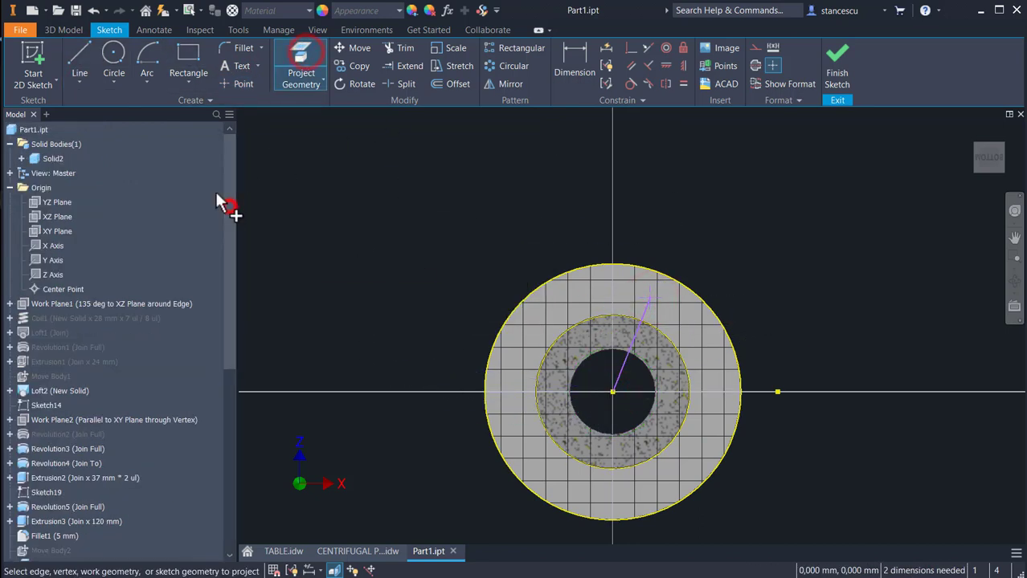
{"action": "left_click", "coordinate": [48, 278]}
{"action": "key", "text": "Escape"}
- Dimension the angle between the hole point's line and the projected Z Axis as 22,5 degrees
{"action": "left_click", "coordinate": [573, 63]}
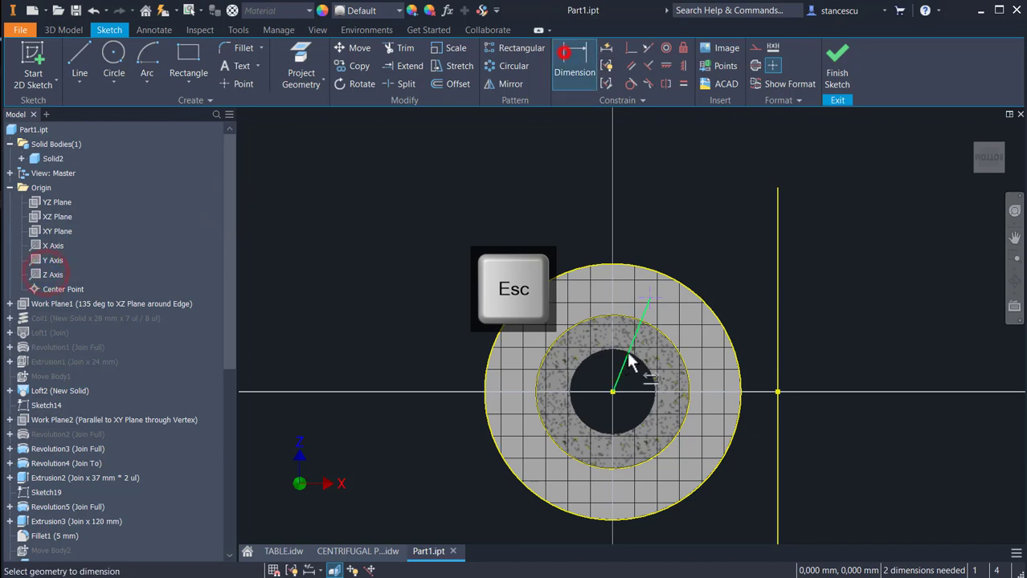
{"action": "left_click", "coordinate": [627, 361]}
{"action": "left_click", "coordinate": [778, 304]}
{"action": "left_click", "coordinate": [727, 241]}
{"action": "type", "text": "22,5"}
{"action": "key", "text": "Return"}
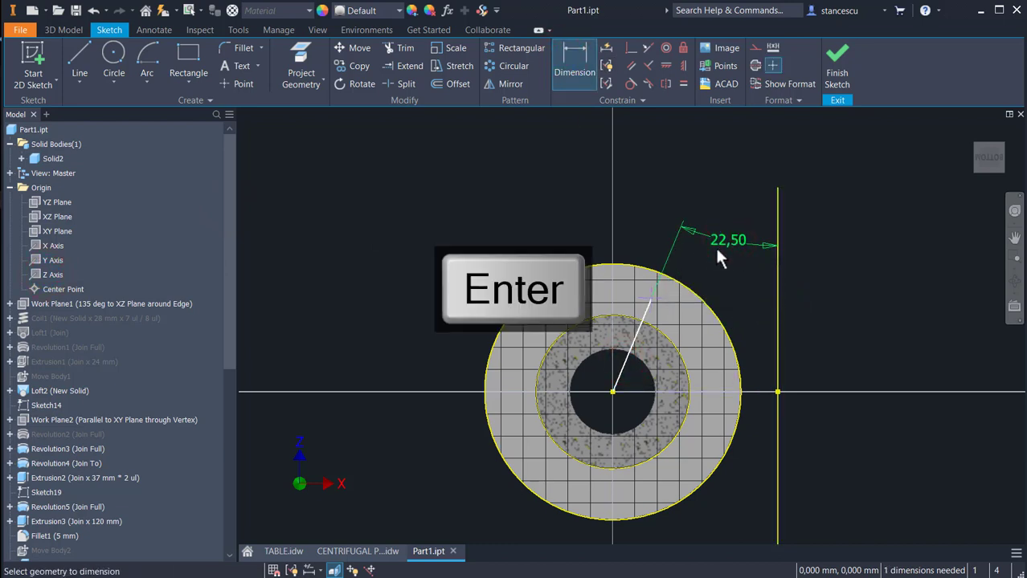
- Dimension the distance from the hole point to the outlet flange's centre as 90 mm, along the connecting line
{"action": "right_click", "coordinate": [466, 275]}
{"action": "left_click", "coordinate": [470, 330]}
{"action": "left_click", "coordinate": [459, 272]}
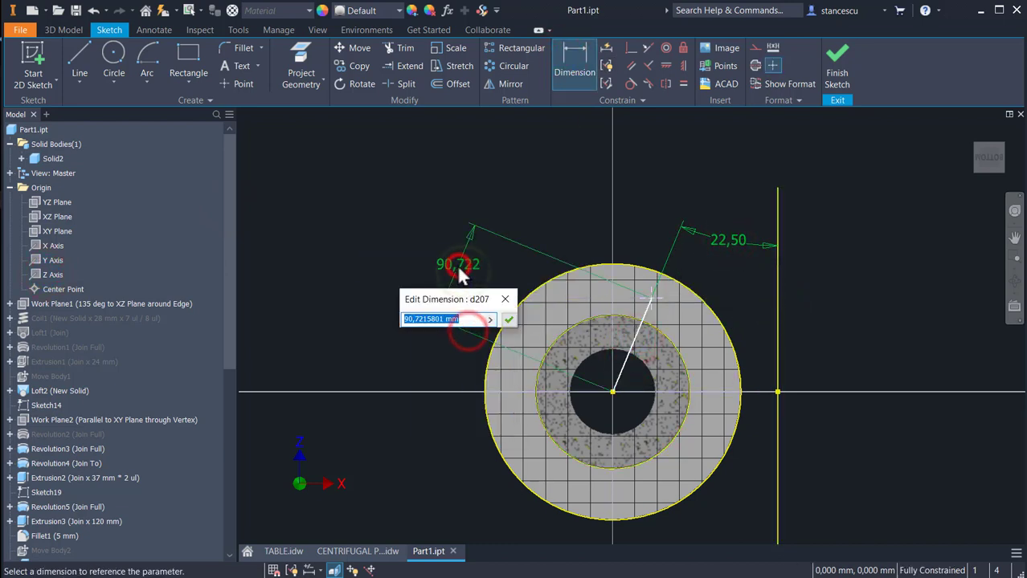
{"action": "type", "text": "210/2"}
{"action": "key", "text": "Return"}
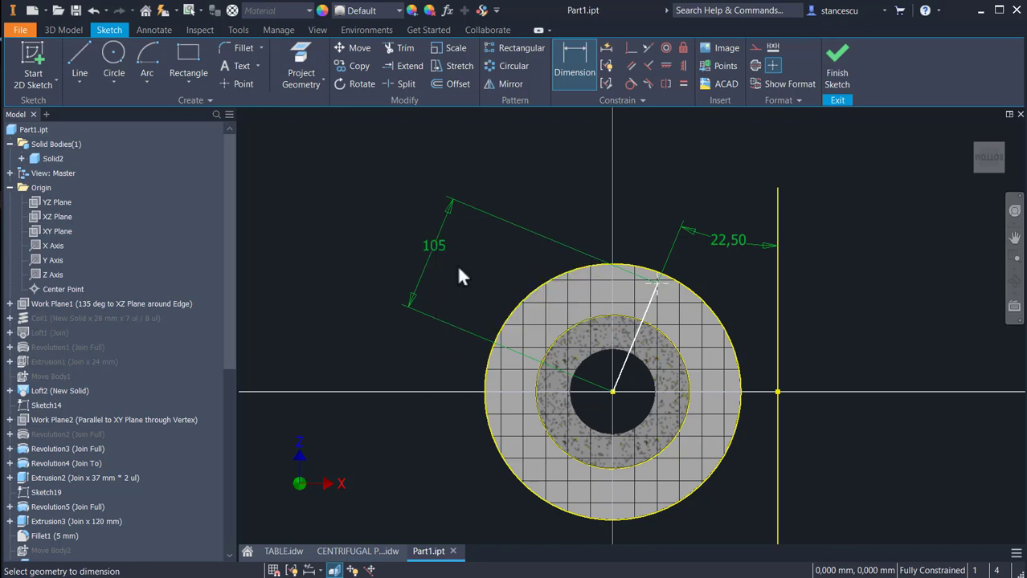
{"action": "key", "text": "ctrl+z"}
{"action": "left_click", "coordinate": [464, 271]}
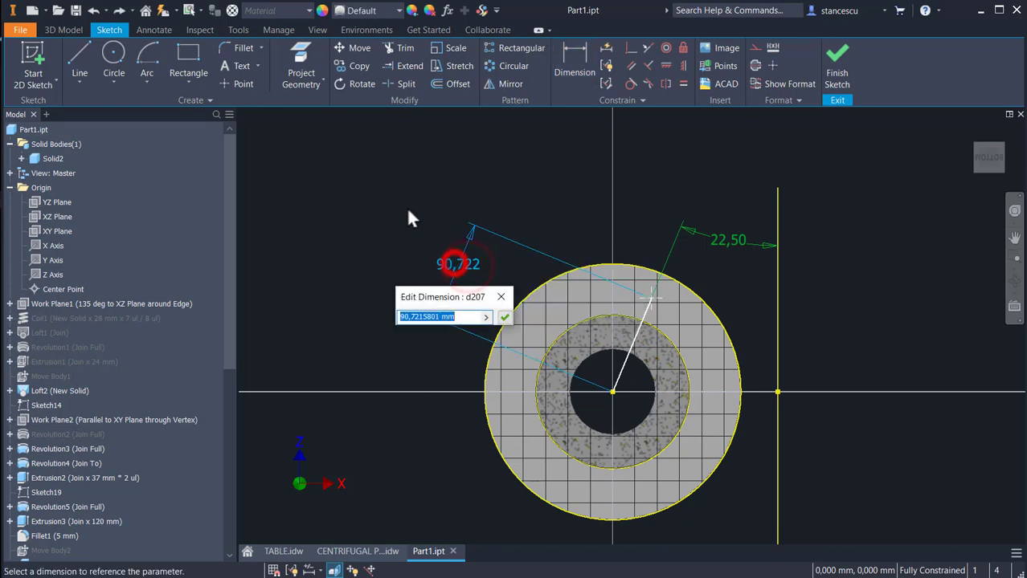
{"action": "type", "text": "90"}
{"action": "key", "text": "Return"}
- Finish the sketch and cut a 26 mm through hole at the point with a 42 mm counterbore, 1 mm deep
{"action": "left_click", "coordinate": [836, 65]}
{"action": "left_click", "coordinate": [304, 54]}
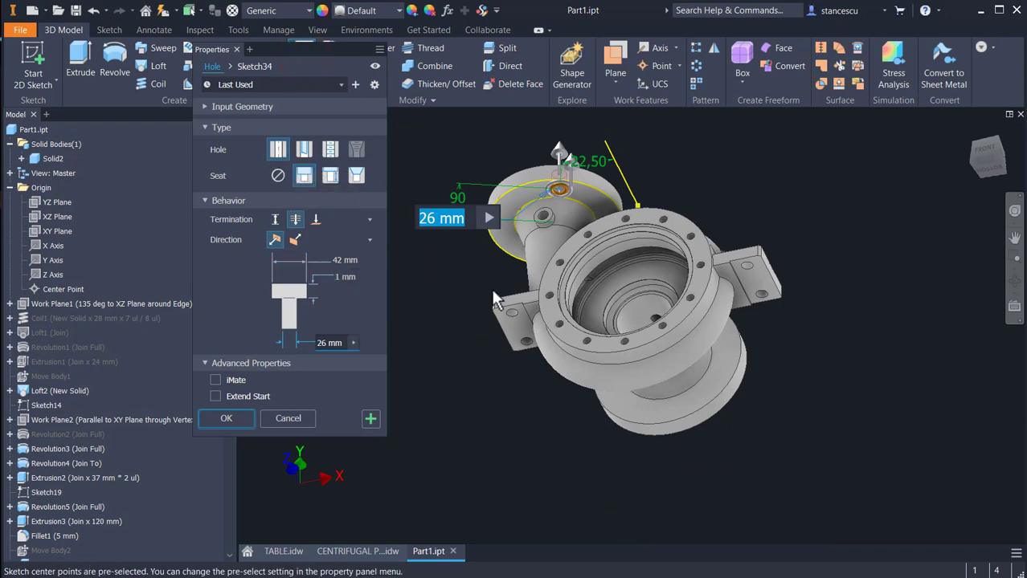
{"action": "left_click", "coordinate": [237, 419]}
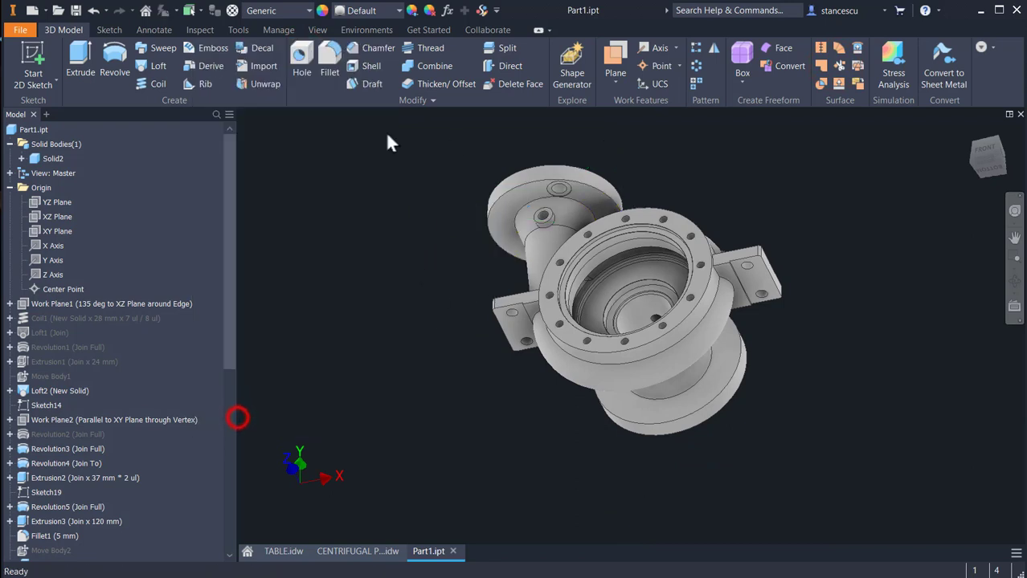
- Circular-pattern the counterbored hole around the outlet flange's axis with 8 occurrences over 360 degrees
{"action": "left_click", "coordinate": [696, 64]}
{"action": "left_click", "coordinate": [554, 188]}
{"action": "left_click", "coordinate": [509, 177]}
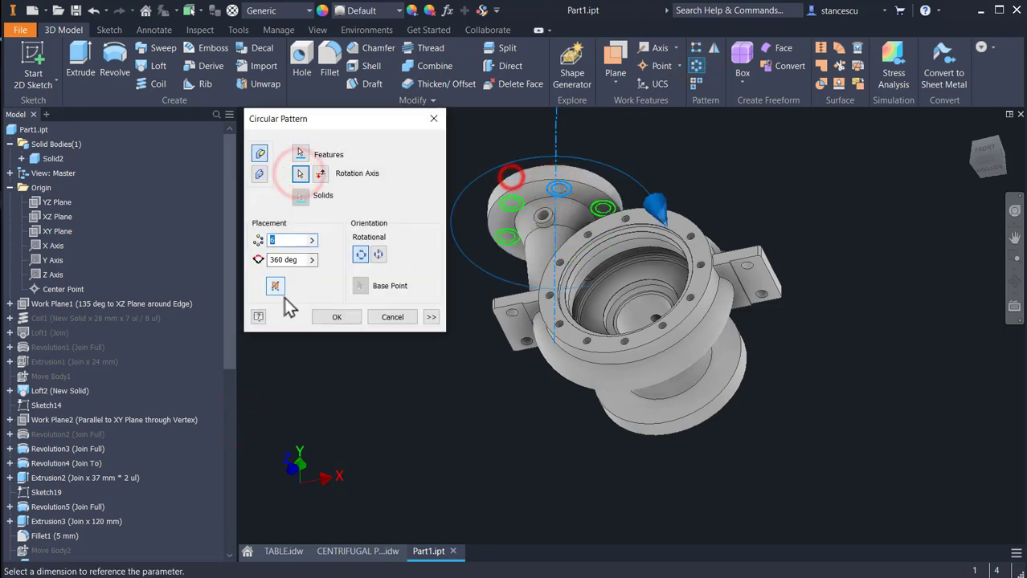
{"action": "type", "text": "8"}
{"action": "left_click", "coordinate": [336, 318]}
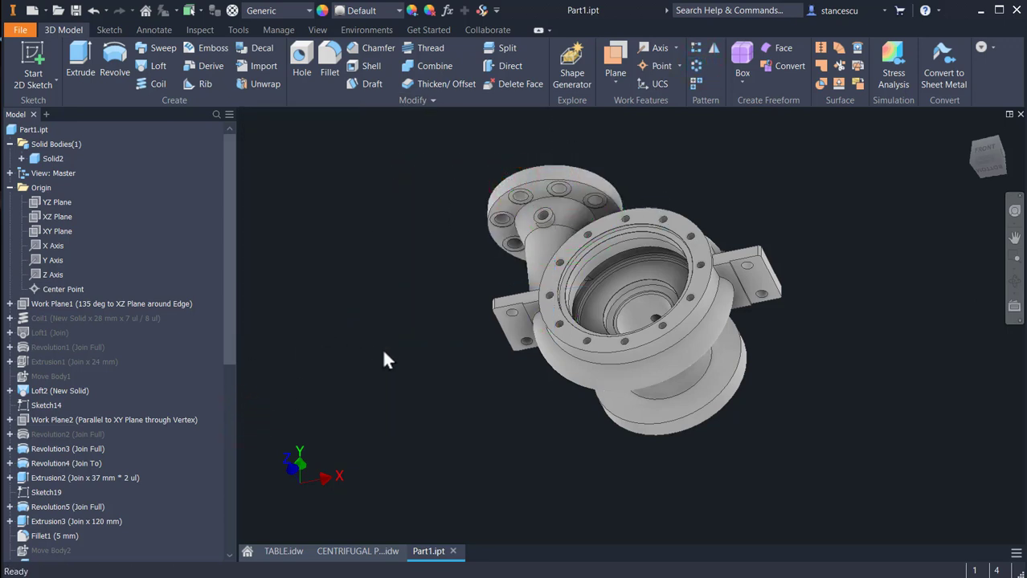
- Start a sketch on the rear suction flange's front-facing surface and slice the graphics at the sketch plane
{"action": "middle_click_drag", "start_coordinate": [381, 347], "coordinate": [368, 410], "text": "shift"}
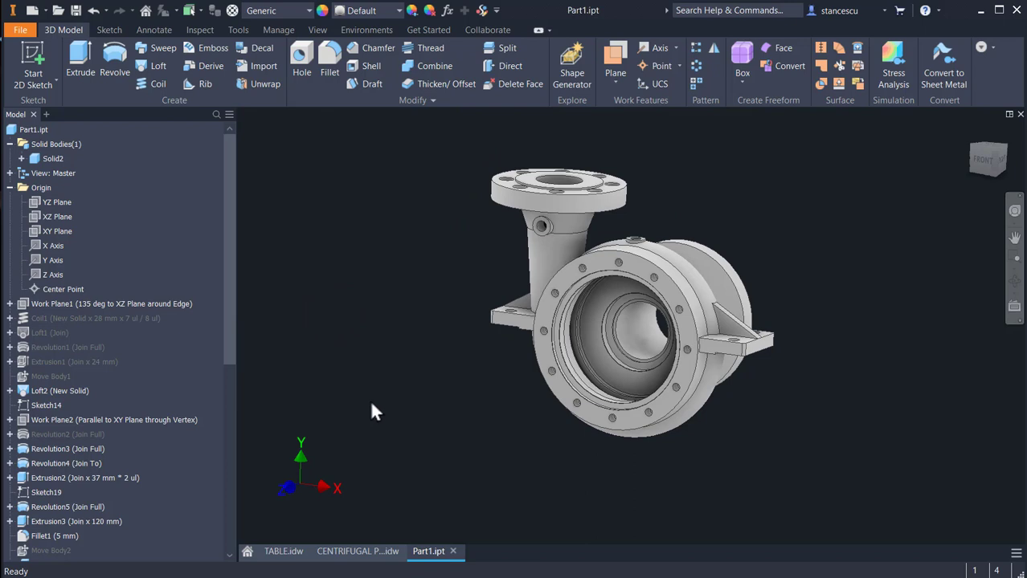
{"action": "key", "text": "F6"}
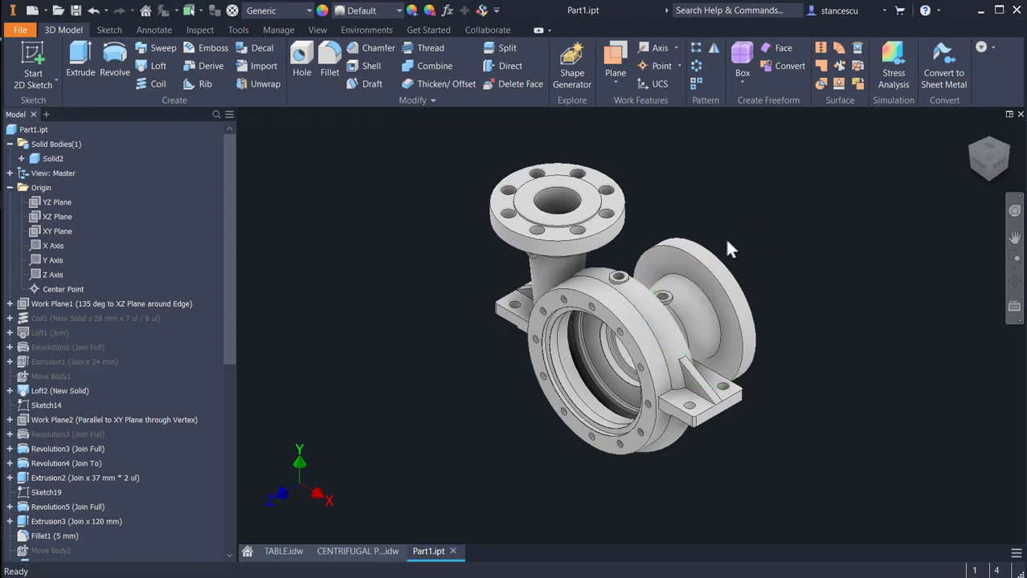
{"action": "left_click", "coordinate": [675, 262]}
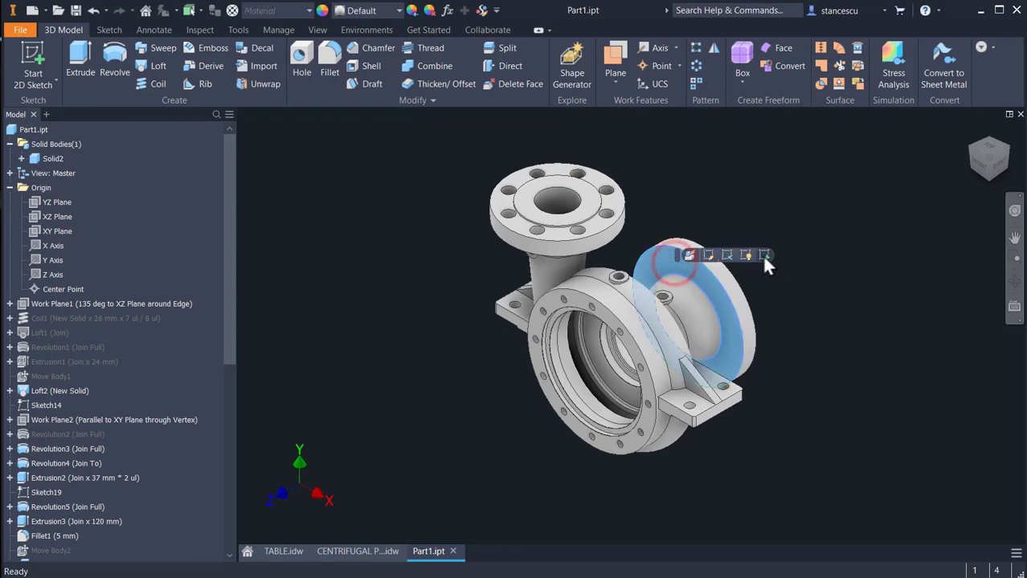
{"action": "left_click", "coordinate": [764, 256]}
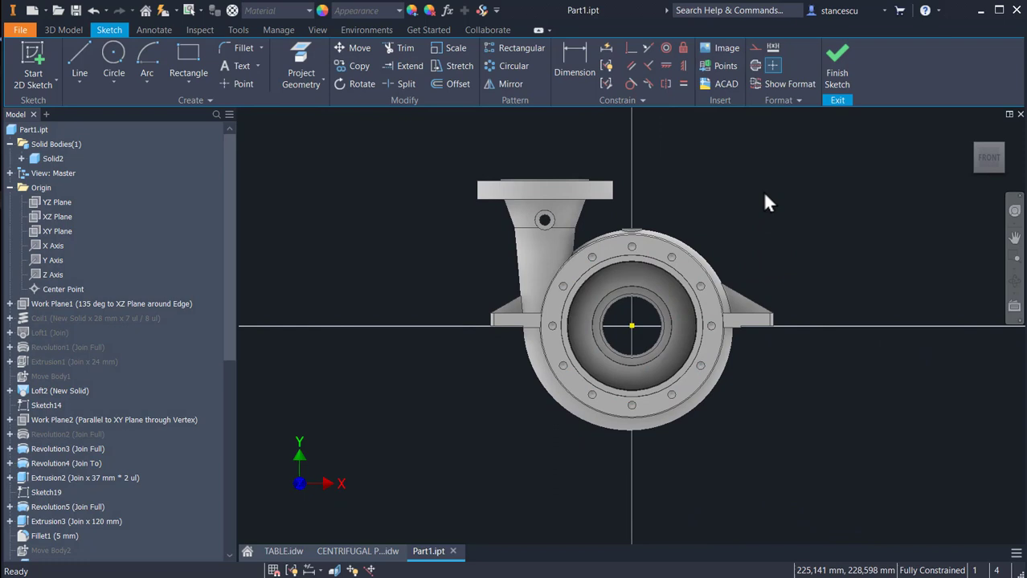
{"action": "key", "text": "F7"}
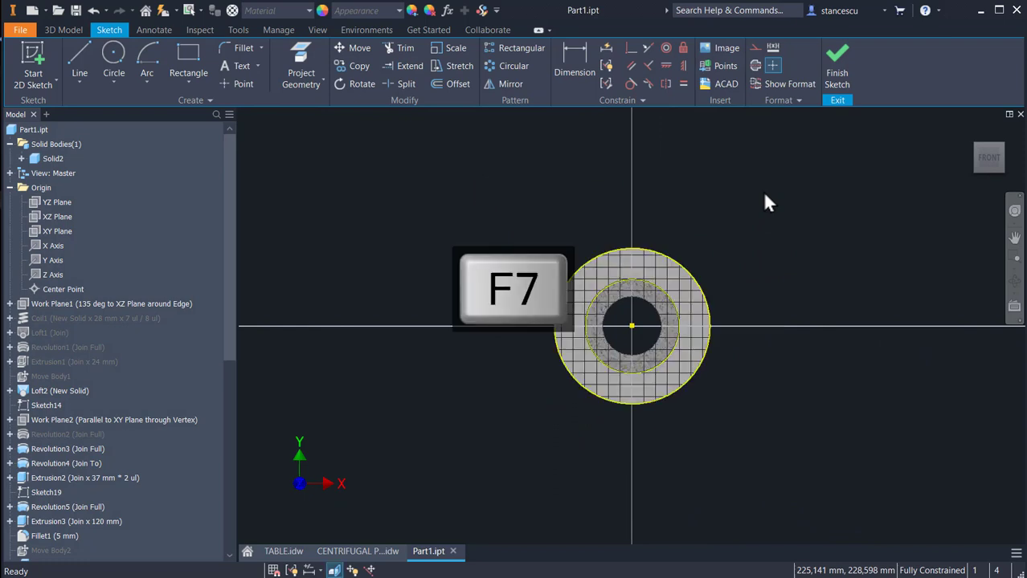
- Draw a line from the suction flange's centre with length 210/2 mm at an angle of 90-22.5 degrees
{"action": "left_click", "coordinate": [80, 53]}
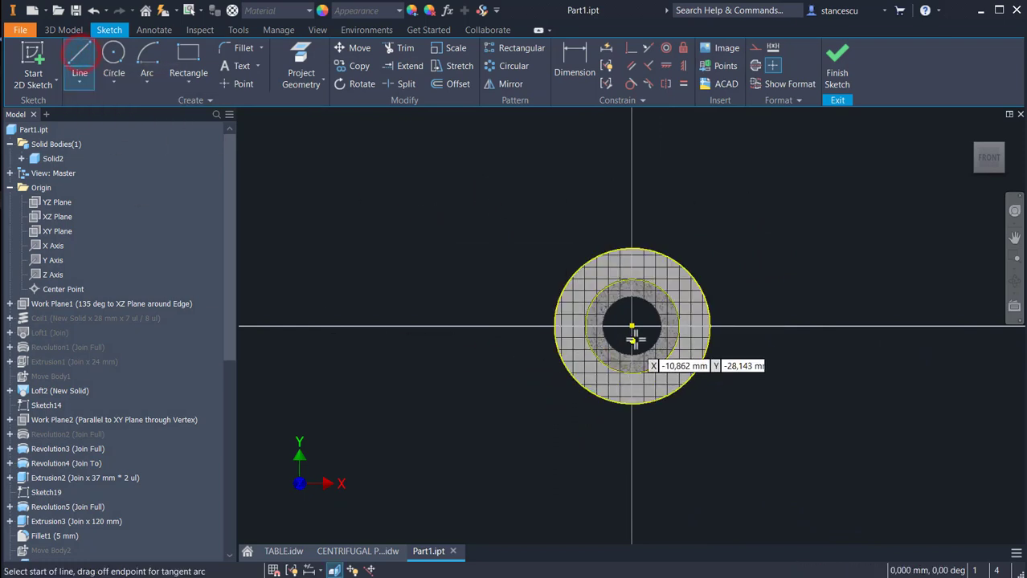
{"action": "left_click", "coordinate": [633, 327]}
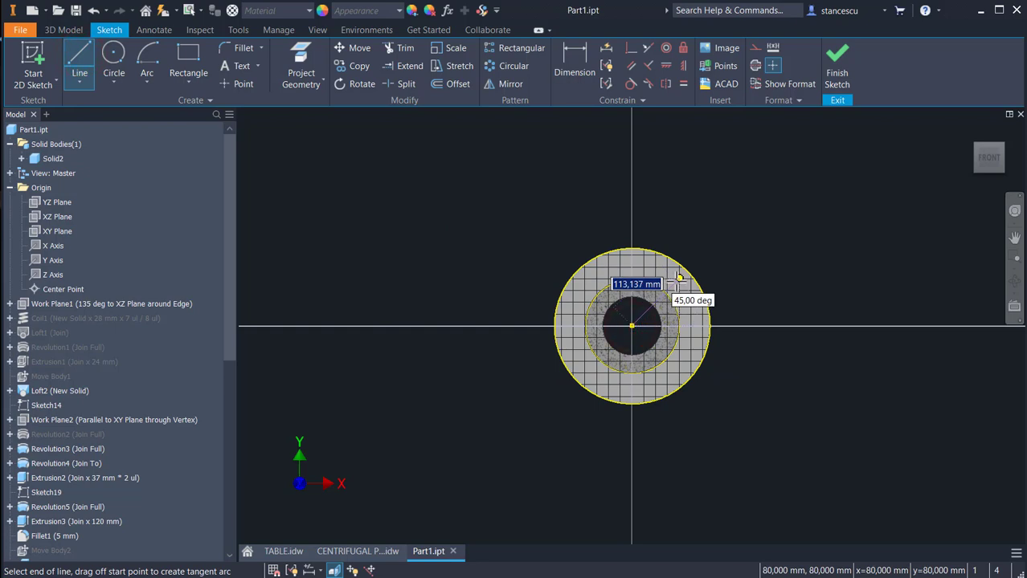
{"action": "type", "text": "210/2"}
{"action": "key", "text": "Tab"}
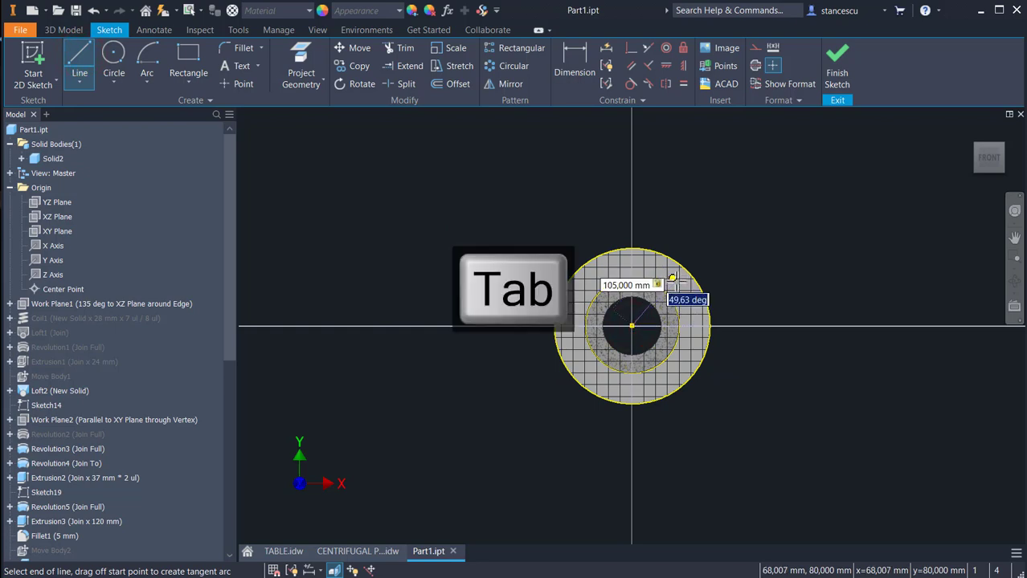
{"action": "type", "text": "90-22.5"}
{"action": "key", "text": "Return"}
{"action": "key", "text": "Escape"}
- Place a hole point on the line's outer end and finish the sketch
{"action": "left_click", "coordinate": [235, 85]}
{"action": "left_click", "coordinate": [656, 268]}
{"action": "key", "text": "ctrl+Return"}
- Cut a counterbored through hole with a 30 mm bore at the suction flange's hole point, entering a new counterbore diameter
{"action": "left_click", "coordinate": [307, 50]}
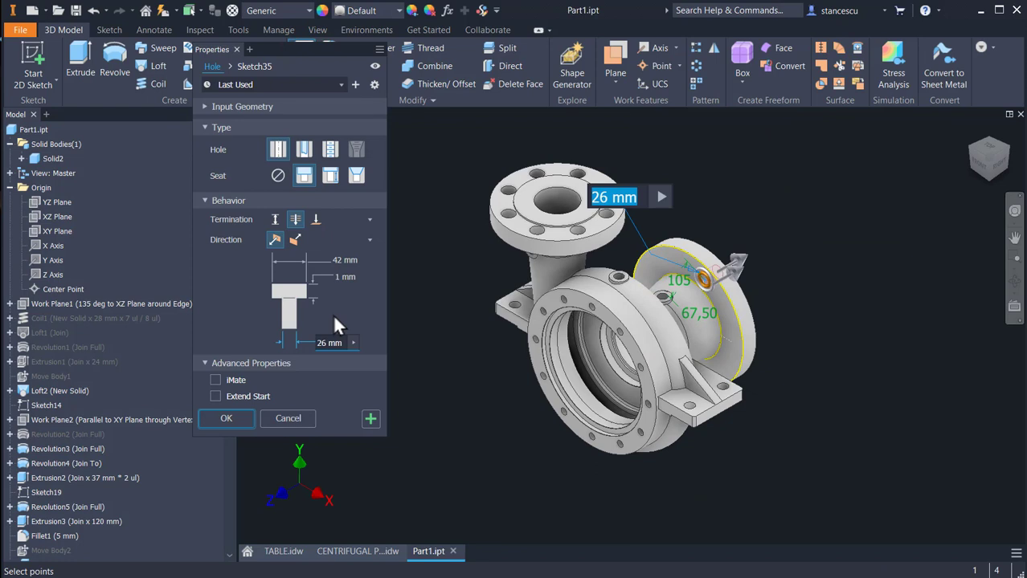
{"action": "type", "text": "30"}
{"action": "key", "text": "Tab"}
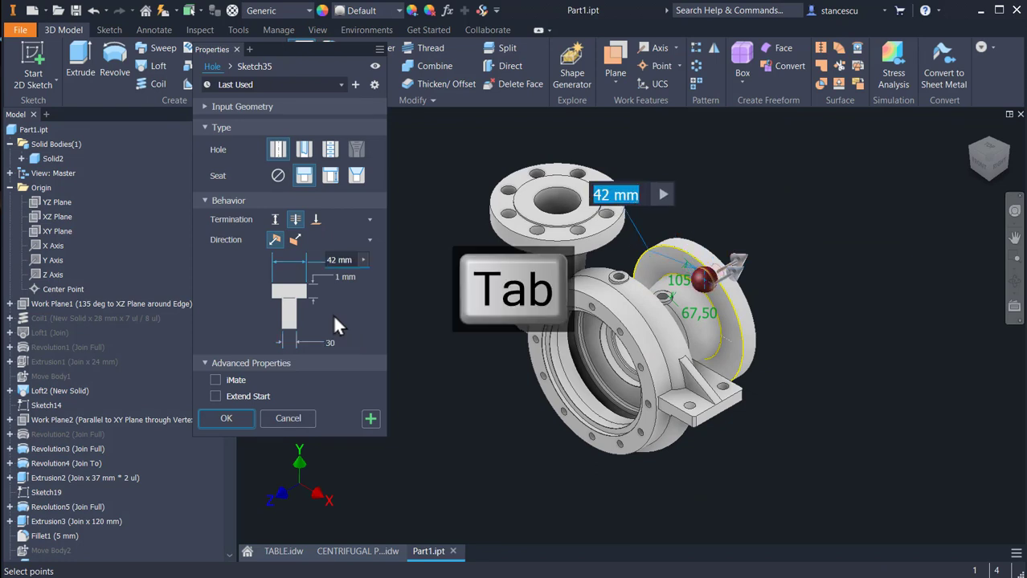
{"action": "type", "text": "4"}
{"action": "key", "text": "Tab"}
{"action": "left_click", "coordinate": [224, 417]}
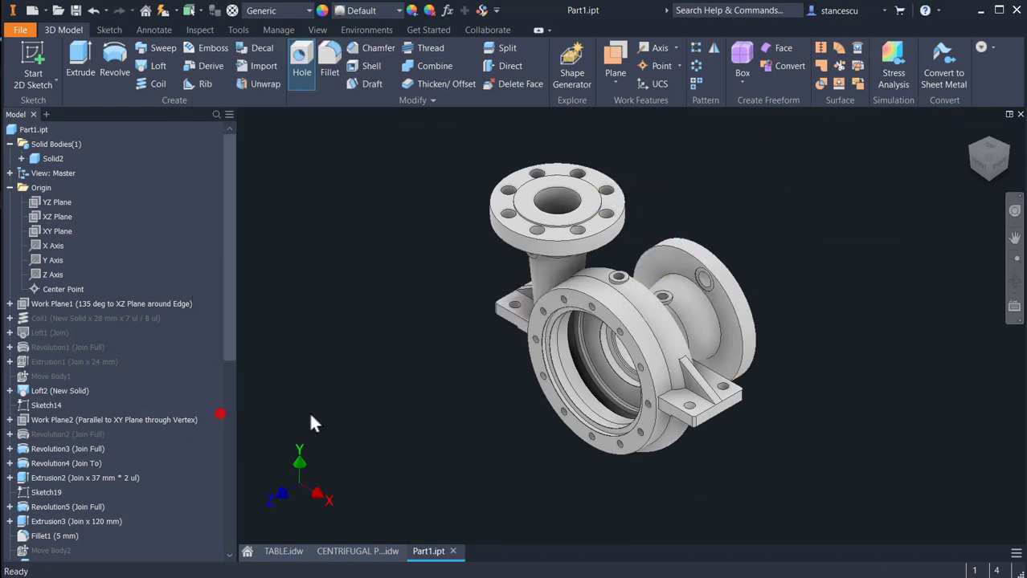
- Circular-pattern the 30 mm counterbored hole around the suction flange's axis with 8 occurrences over 360 degrees
{"action": "left_click", "coordinate": [695, 66]}
{"action": "left_click", "coordinate": [694, 279]}
{"action": "left_click", "coordinate": [300, 173]}
{"action": "left_click", "coordinate": [705, 251]}
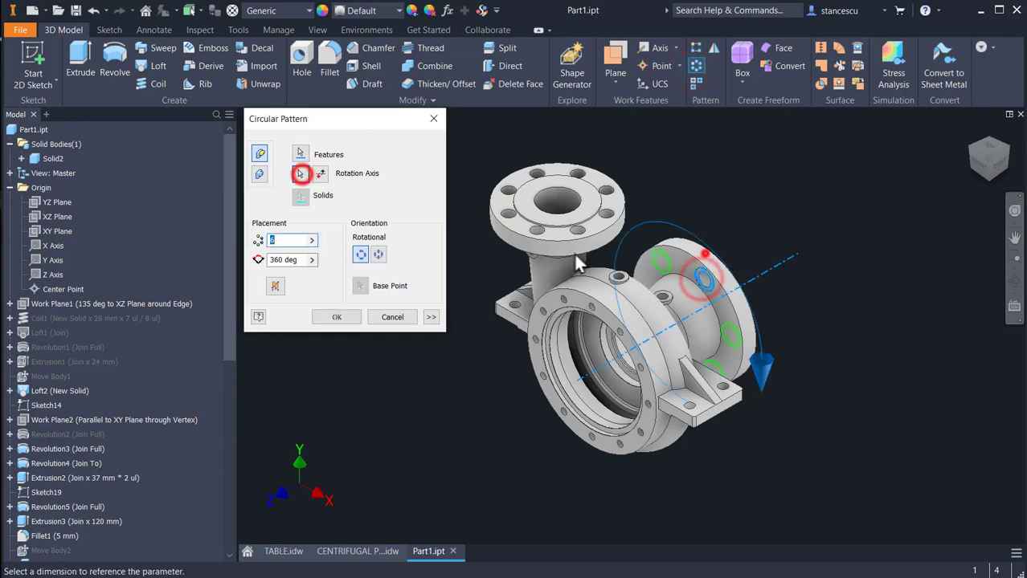
{"action": "type", "text": "8"}
{"action": "left_click", "coordinate": [337, 316]}
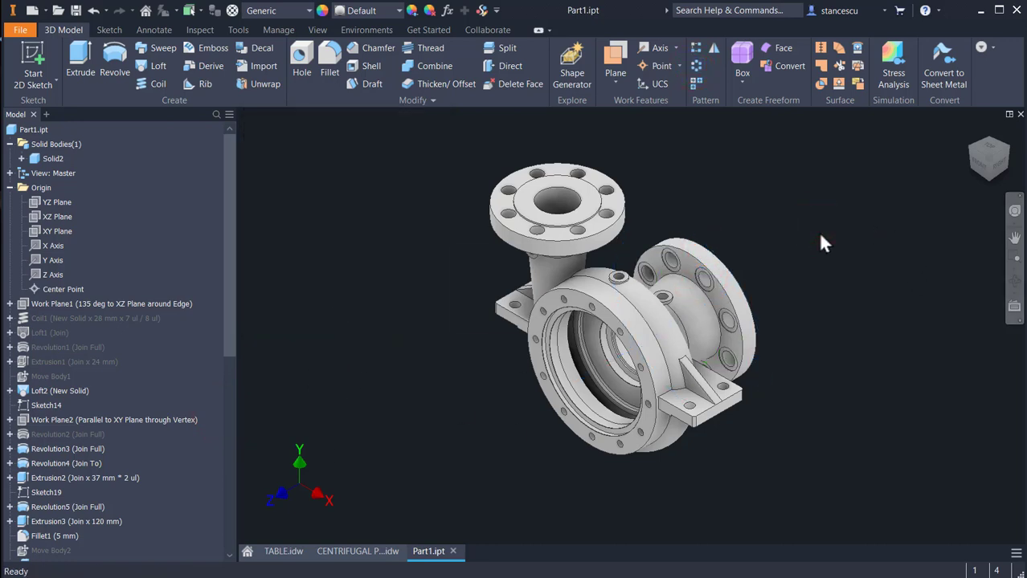
- Assign the material Steel, Cast to the pump body and set its appearance to Steel - Cast
{"action": "key", "text": "F6"}
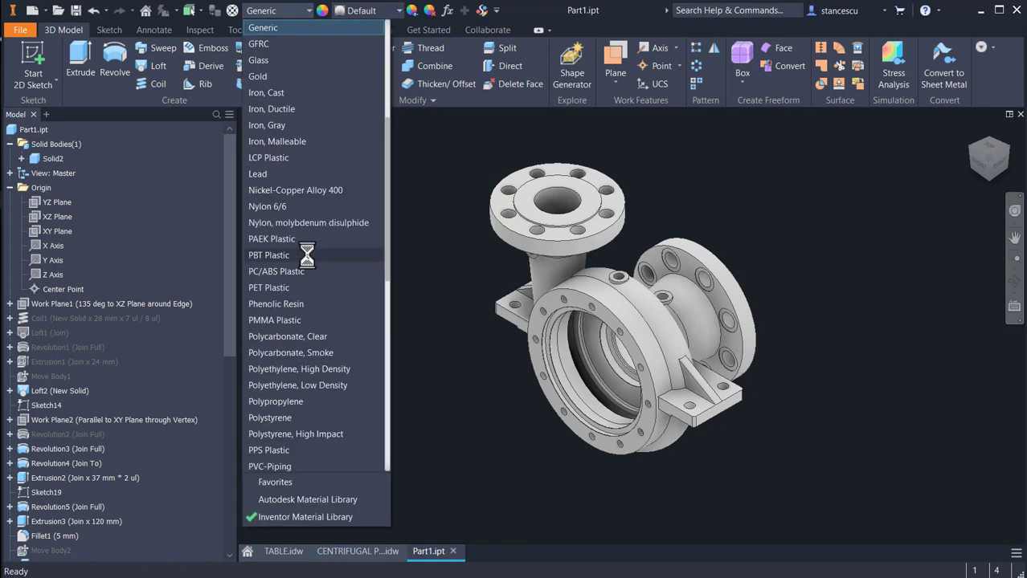
{"action": "scroll", "coordinate": [306, 254], "scroll_direction": "down", "scroll_amount": 7}
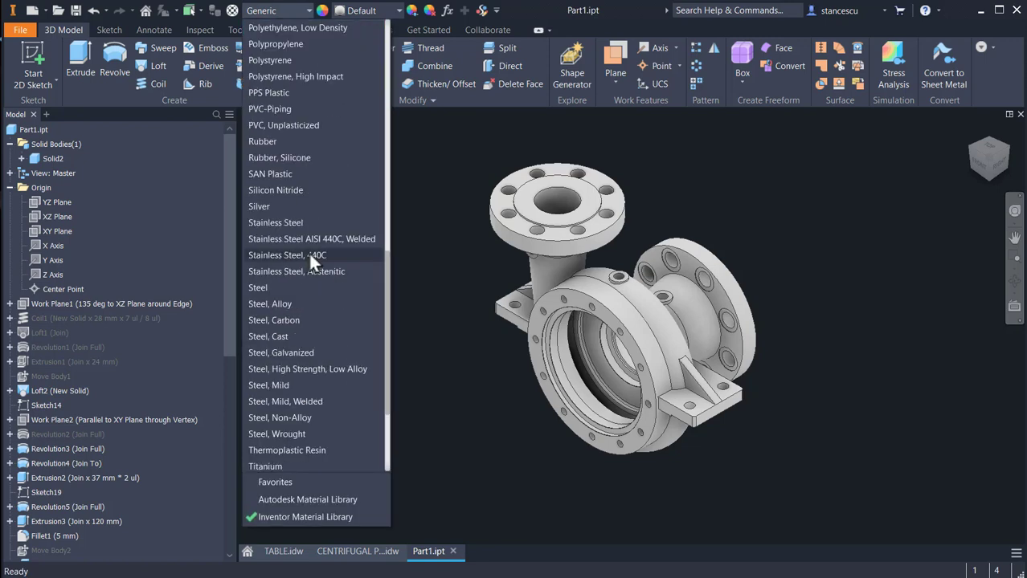
{"action": "left_click", "coordinate": [293, 338]}
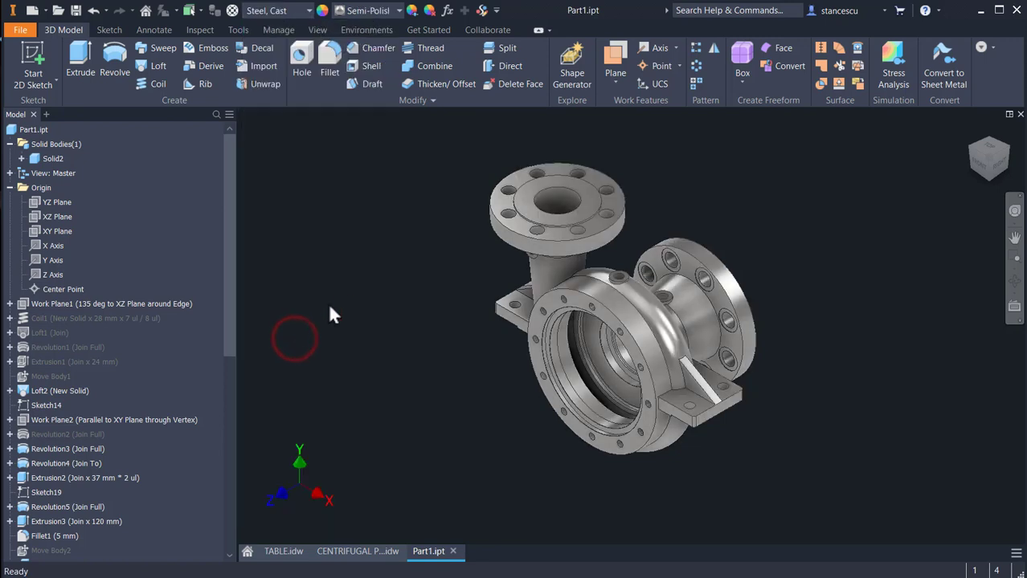
{"action": "left_click", "coordinate": [375, 11]}
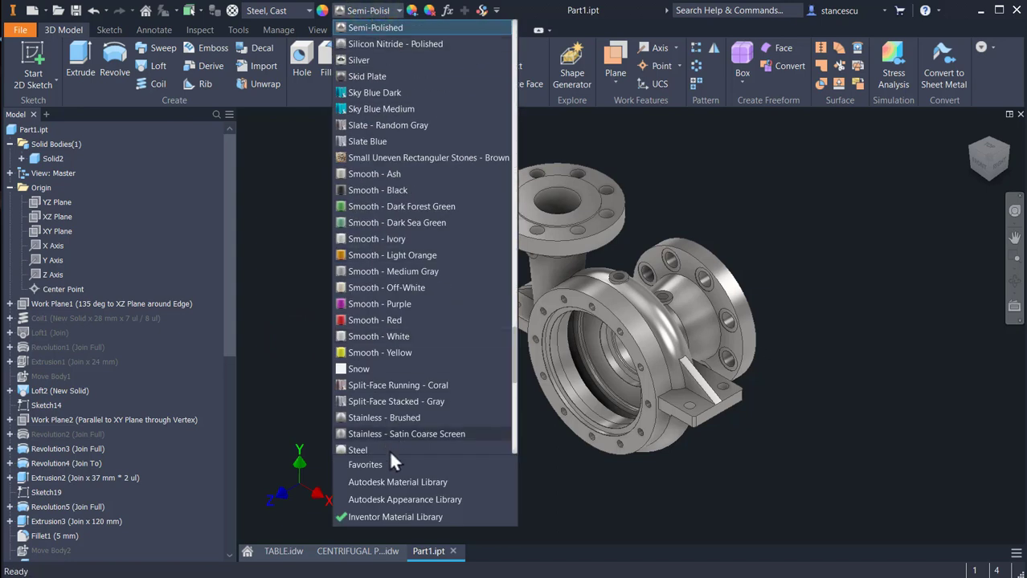
{"action": "scroll", "coordinate": [389, 446], "scroll_direction": "down", "scroll_amount": 3}
{"action": "left_click", "coordinate": [382, 386]}
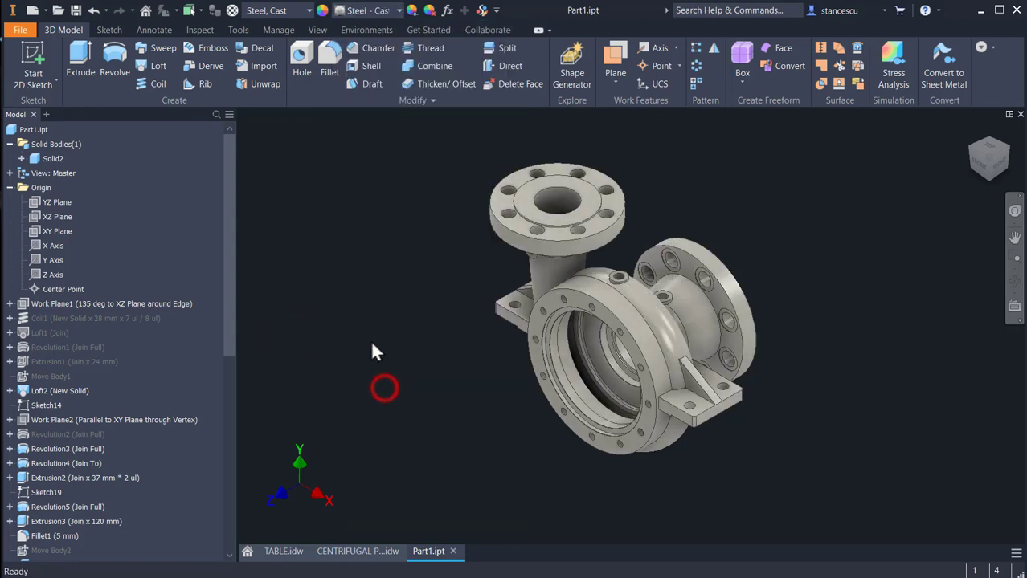
- Select the outlet flange's top face, its raised sealing face and the narrow step wall between them
{"action": "scroll", "coordinate": [431, 235], "scroll_direction": "up", "scroll_amount": 3}
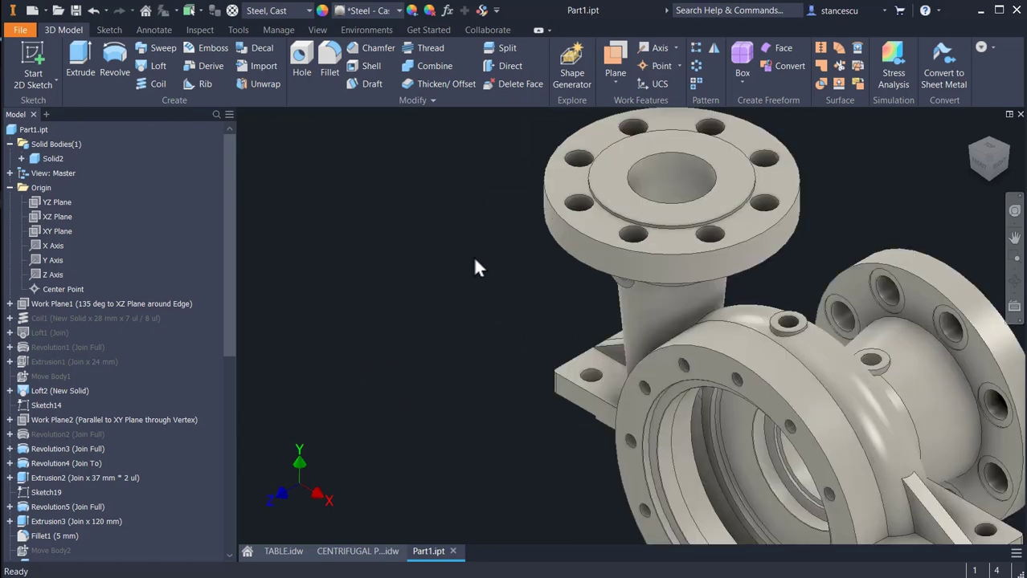
{"action": "left_click", "coordinate": [592, 224]}
{"action": "left_click", "coordinate": [616, 189]}
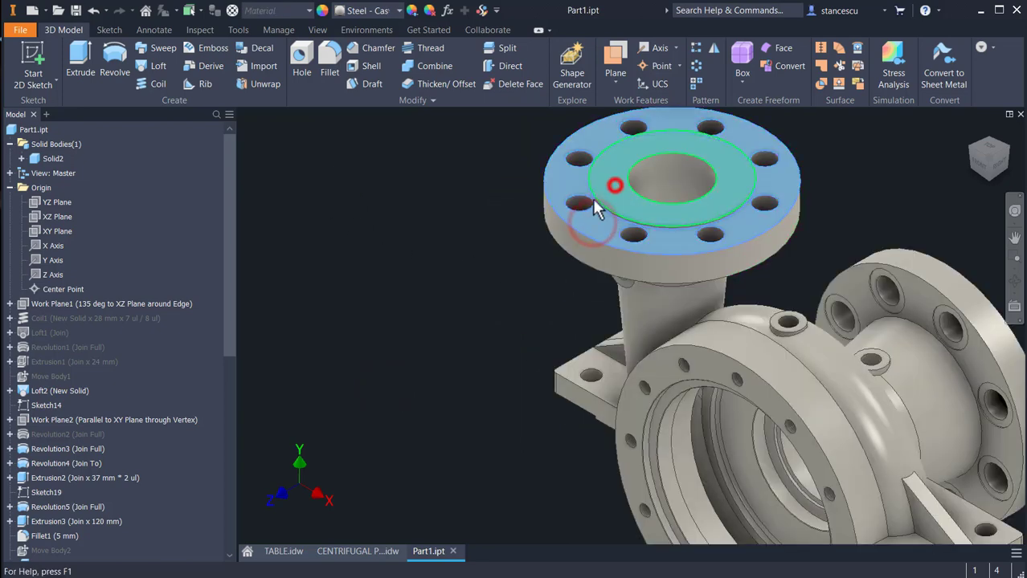
{"action": "scroll", "coordinate": [723, 229], "scroll_direction": "up", "scroll_amount": 5}
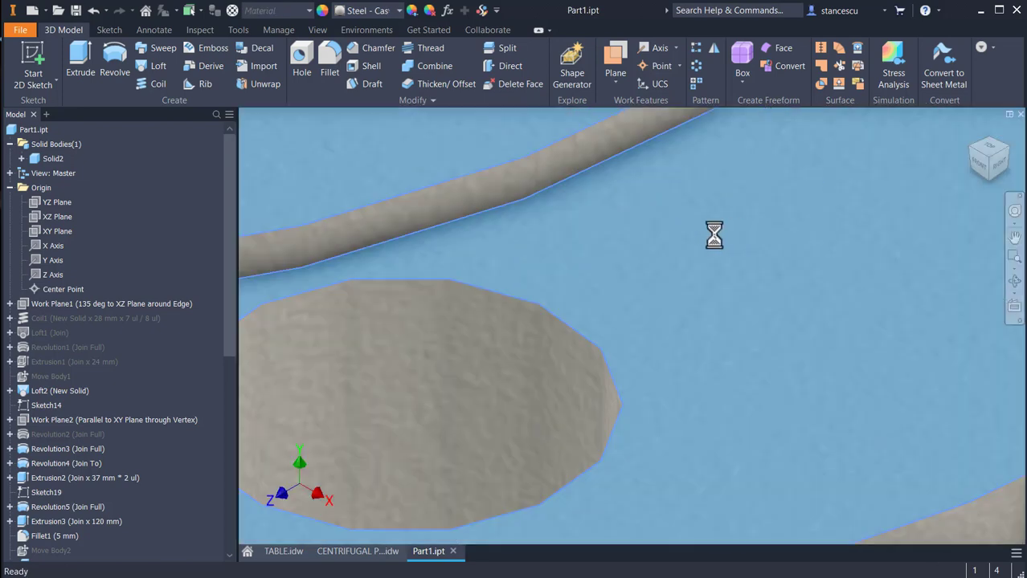
{"action": "left_click", "coordinate": [497, 190]}
- Add the casing's front flange face and the cylindrical bore wall behind it to the face selection
{"action": "scroll", "coordinate": [571, 278], "scroll_direction": "down", "scroll_amount": 5}
{"action": "scroll", "coordinate": [634, 321], "scroll_direction": "down", "scroll_amount": 2}
{"action": "scroll", "coordinate": [750, 416], "scroll_direction": "down", "scroll_amount": 2}
{"action": "middle_click_drag", "start_coordinate": [758, 429], "coordinate": [731, 254]}
{"action": "left_click", "coordinate": [613, 339], "text": "ctrl"}
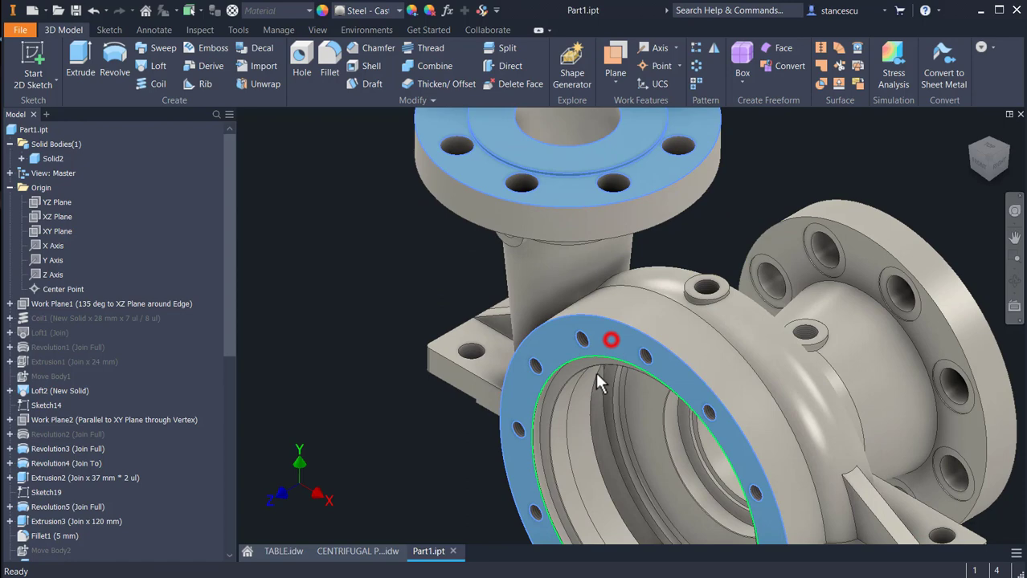
{"action": "left_click", "coordinate": [580, 459], "text": "ctrl"}
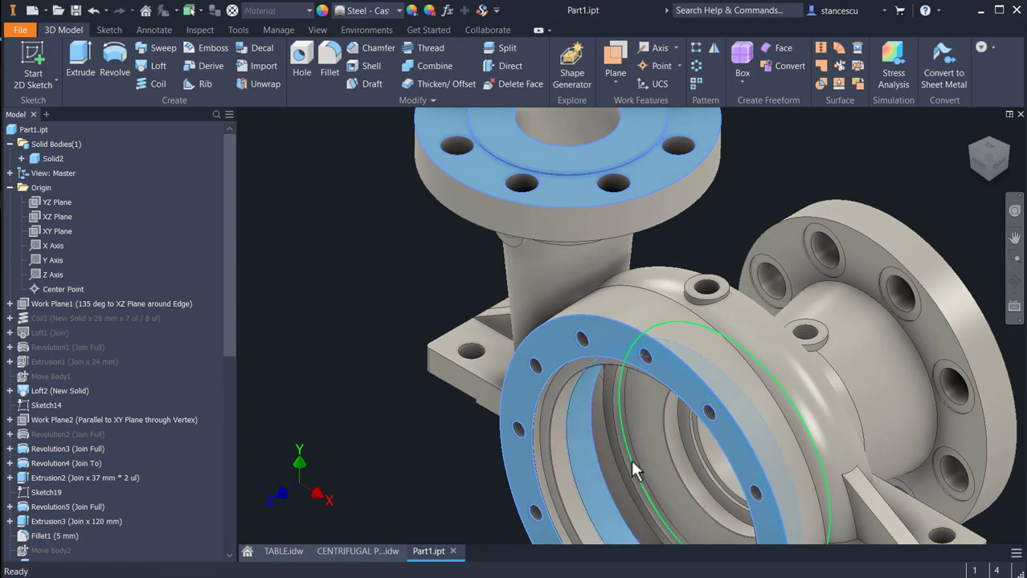
- Add the suction bore wall and the two adjoining ring-shaped surfaces at its inner mouth to the selection
{"action": "middle_click_drag", "start_coordinate": [617, 467], "coordinate": [635, 441], "text": "shift"}
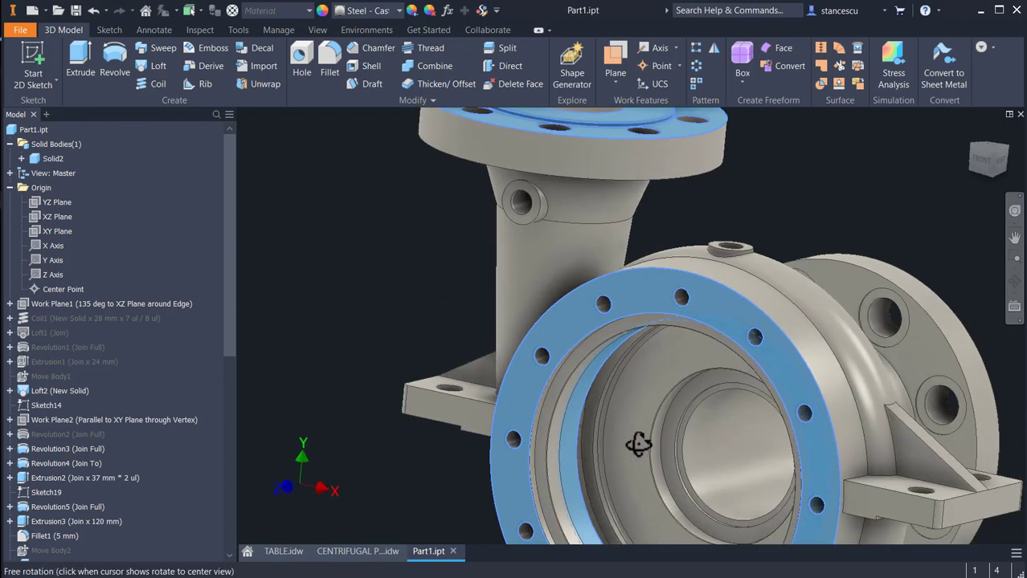
{"action": "left_click", "coordinate": [705, 454]}
{"action": "scroll", "coordinate": [670, 446], "scroll_direction": "up", "scroll_amount": 3}
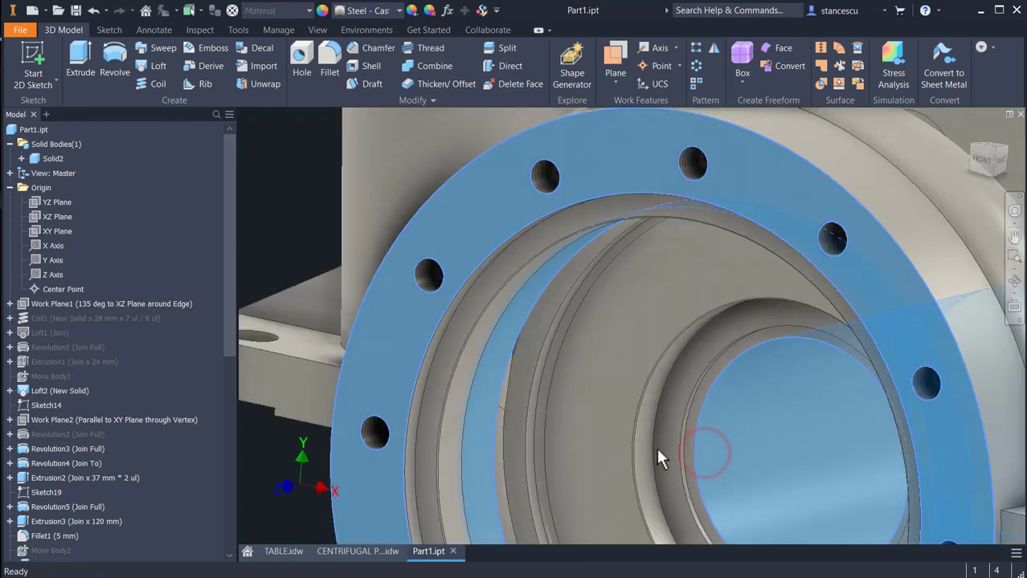
{"action": "left_click", "coordinate": [660, 435]}
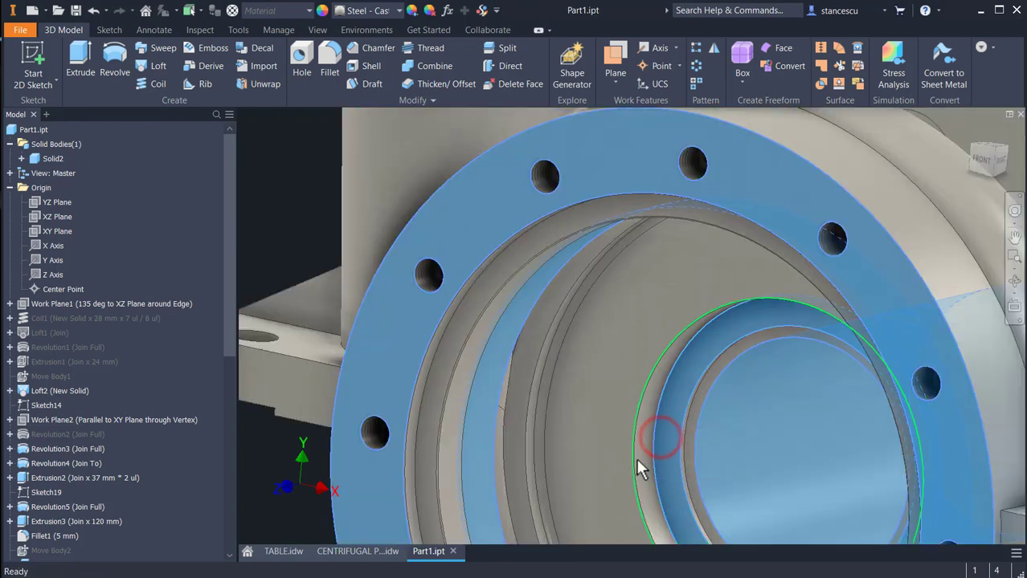
{"action": "left_click", "coordinate": [645, 461]}
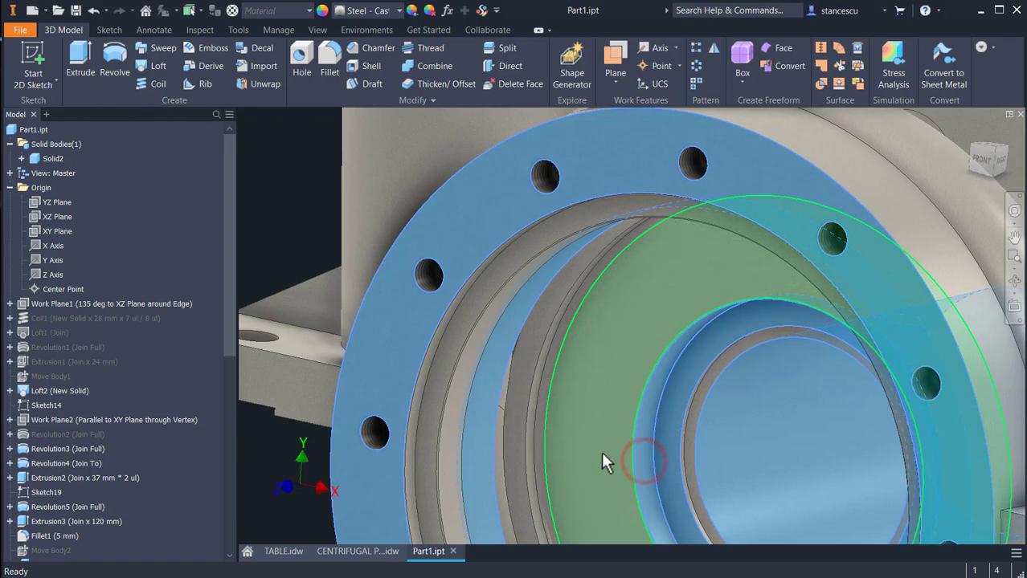
- Add the recessed step face inside the front flange opening and its adjoining narrow wall to the selection
{"action": "scroll", "coordinate": [598, 446], "scroll_direction": "down", "scroll_amount": 5}
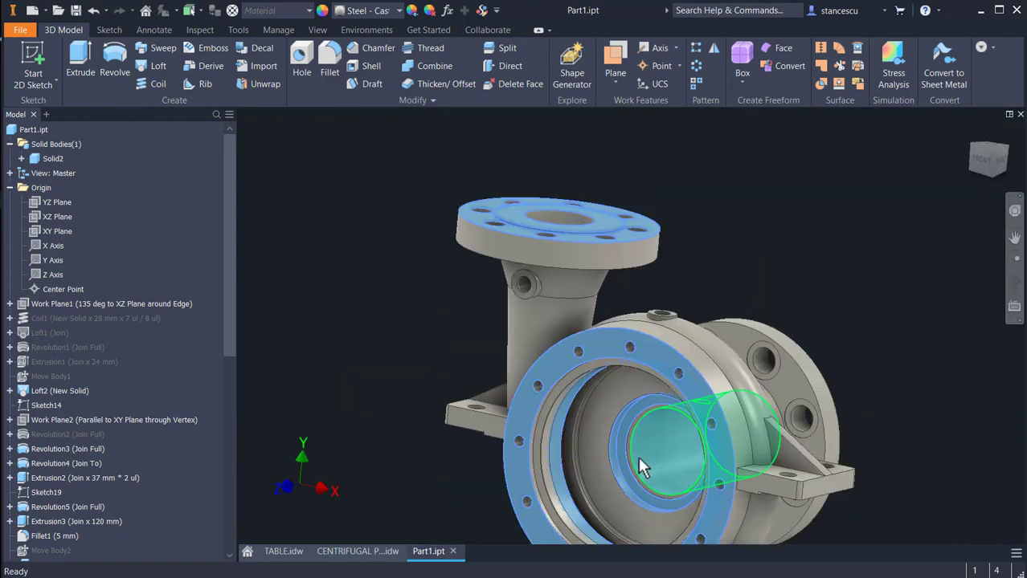
{"action": "key", "text": "F4"}
{"action": "mouse_move", "coordinate": [602, 457]}
{"action": "left_mouse_down"}
{"action": "mouse_move", "coordinate": [580, 459]}
{"action": "mouse_move", "coordinate": [613, 458]}
{"action": "left_mouse_up"}
{"action": "scroll", "coordinate": [607, 370], "scroll_direction": "up", "scroll_amount": 3}
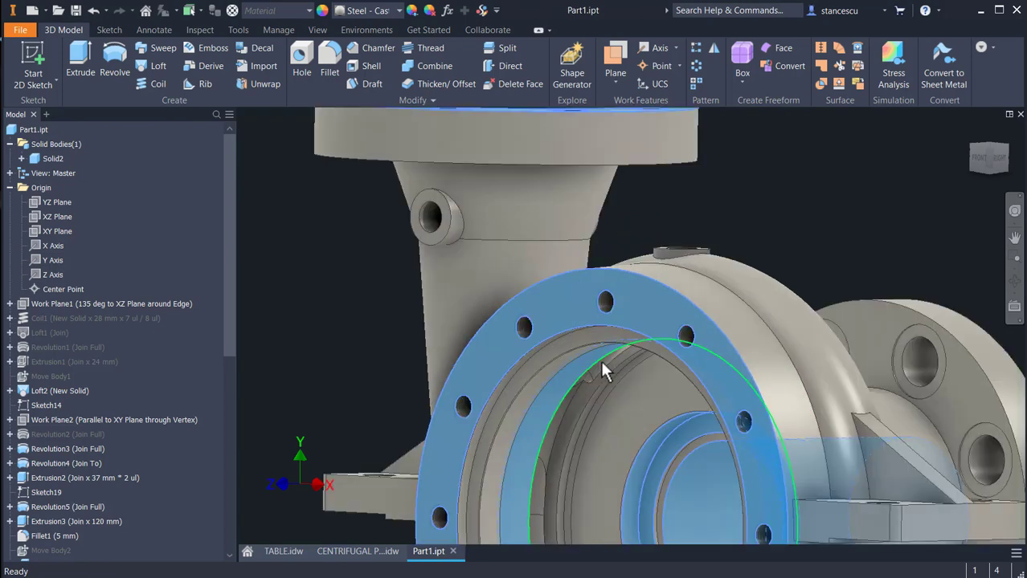
{"action": "left_click", "coordinate": [560, 346]}
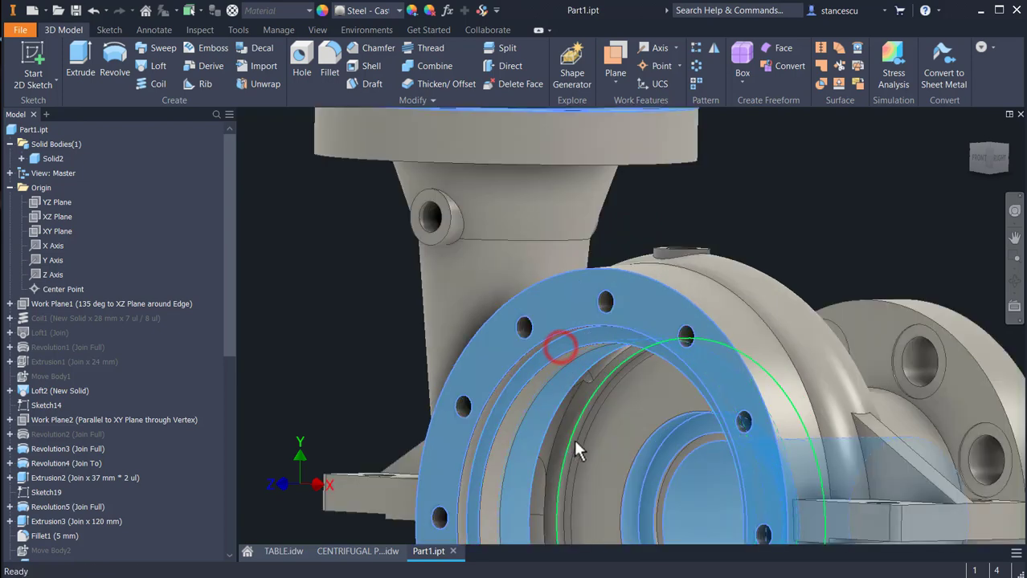
{"action": "left_click_drag", "start_coordinate": [573, 437], "coordinate": [550, 418]}
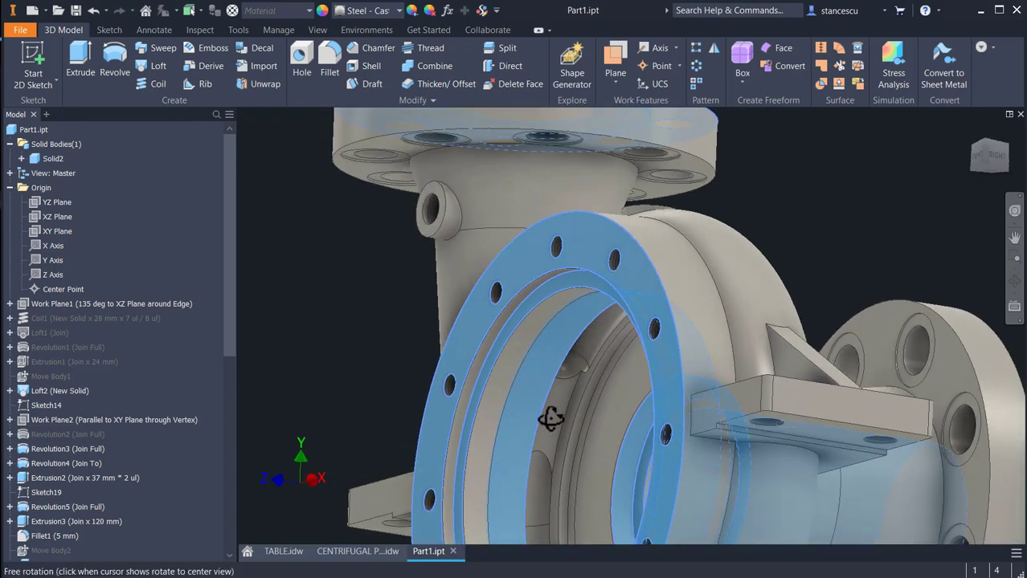
{"action": "left_click", "coordinate": [461, 417]}
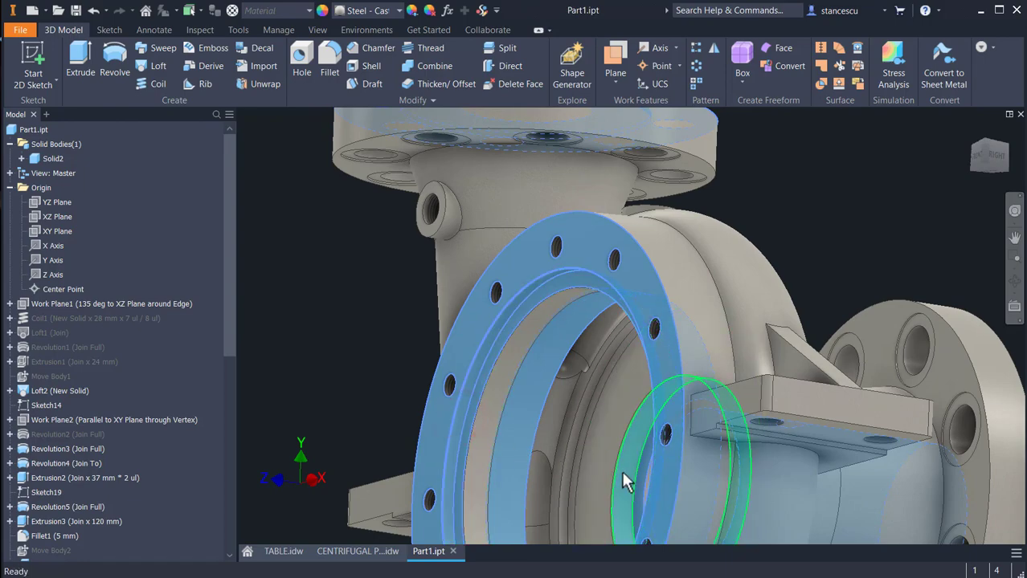
- Add the suction flange's bolt-hole face and the narrow step wall around its raised face to the selection
{"action": "middle_click_drag", "start_coordinate": [627, 482], "coordinate": [532, 450], "text": "shift"}
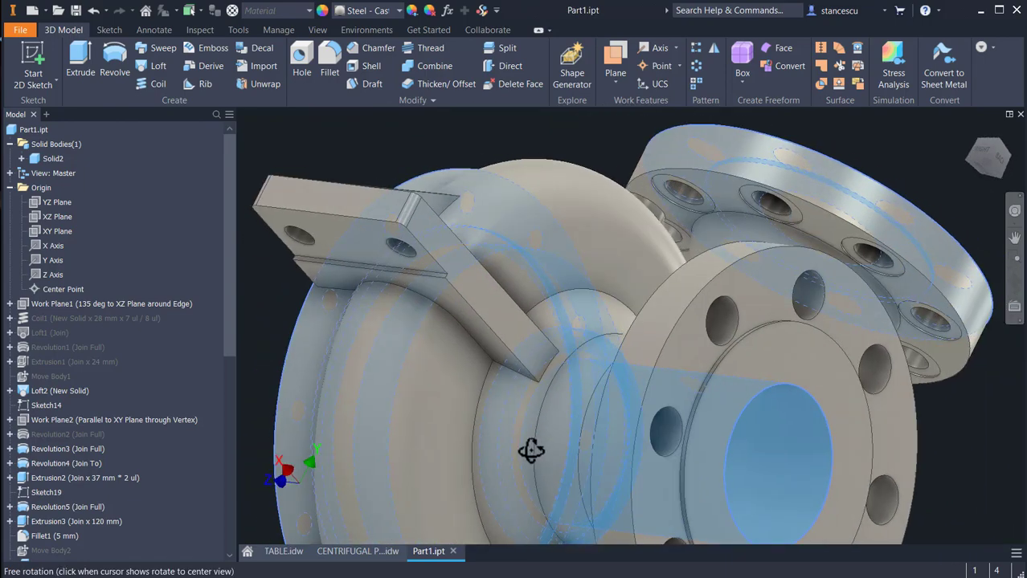
{"action": "left_click", "coordinate": [751, 296]}
{"action": "scroll", "coordinate": [759, 385], "scroll_direction": "down", "scroll_amount": 3}
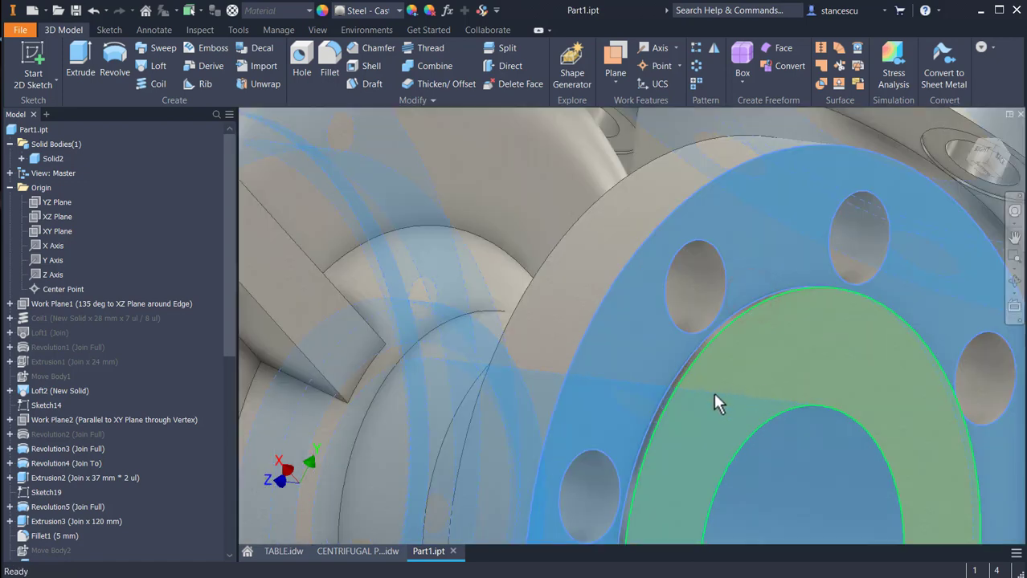
{"action": "middle_click_drag", "start_coordinate": [714, 402], "coordinate": [738, 413], "text": "shift"}
{"action": "scroll", "coordinate": [863, 415], "scroll_direction": "down", "scroll_amount": 2}
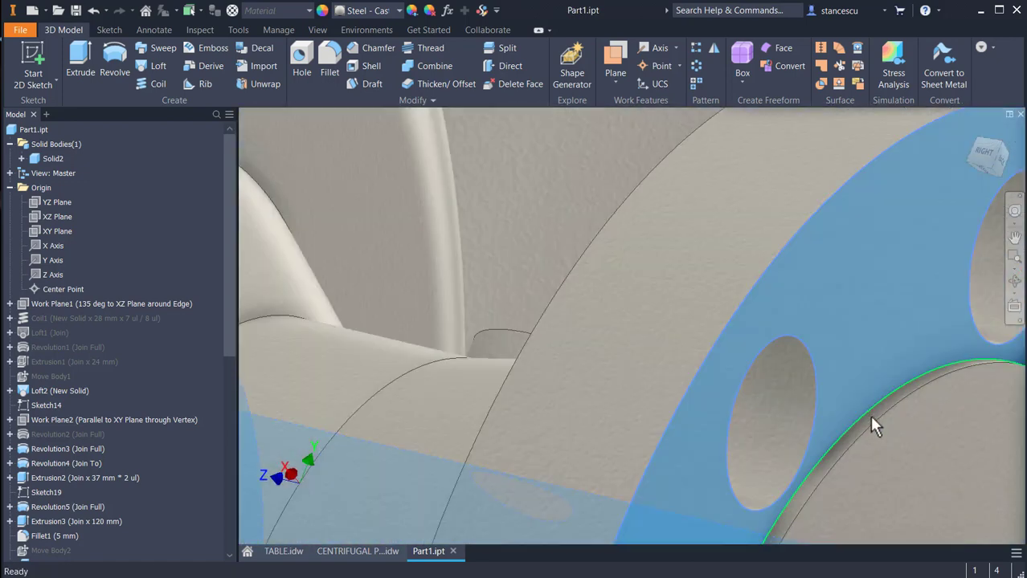
{"action": "left_click", "coordinate": [870, 414]}
{"action": "scroll", "coordinate": [509, 417], "scroll_direction": "up", "scroll_amount": 5}
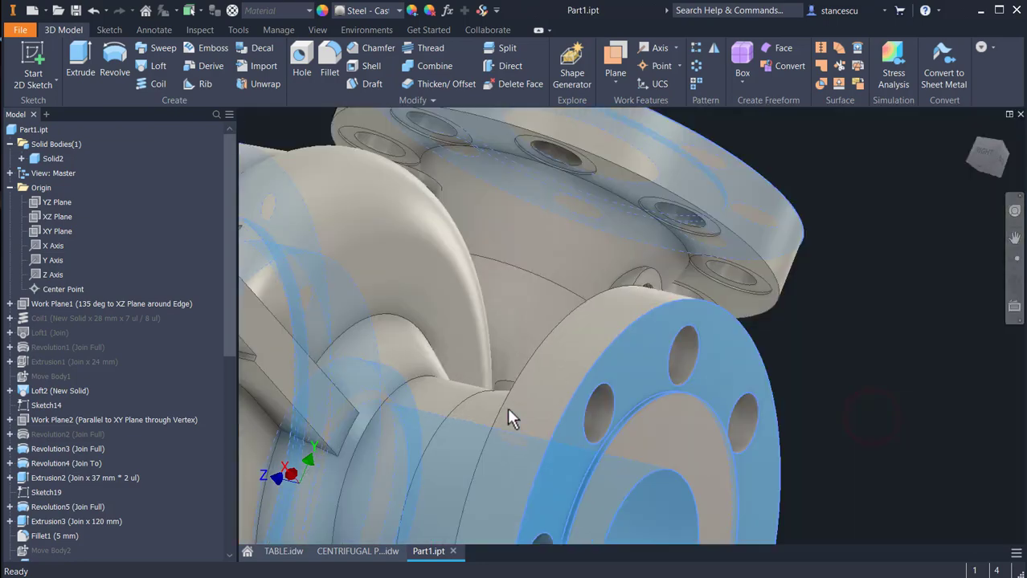
- Deselect the outlet flange's raised sealing face and add the end faces of the two small bosses on the casing and suction pipe
{"action": "scroll", "coordinate": [509, 413], "scroll_direction": "down", "scroll_amount": 5}
{"action": "middle_click_drag", "start_coordinate": [508, 413], "coordinate": [509, 436], "text": "shift"}
{"action": "left_click", "coordinate": [614, 217]}
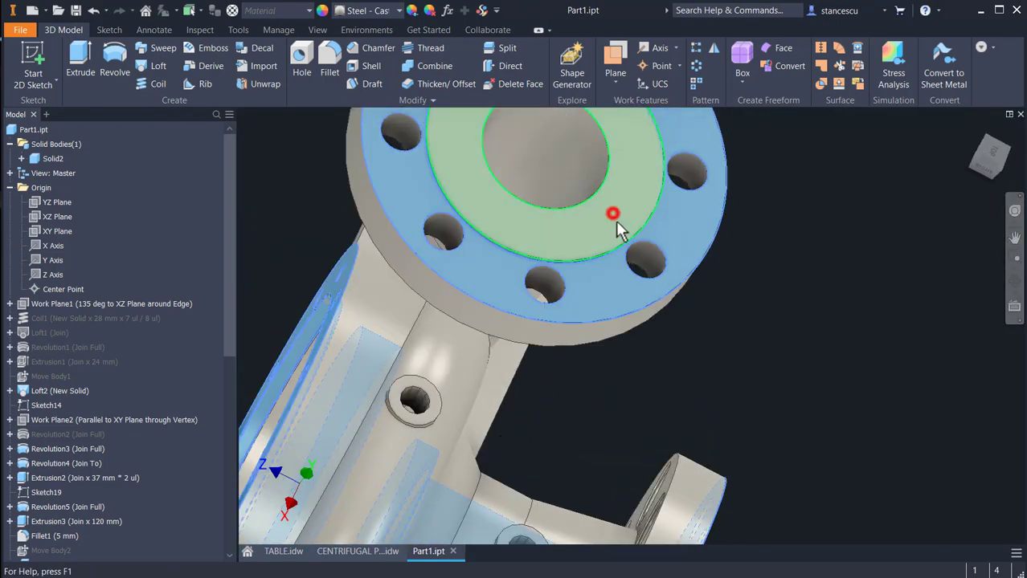
{"action": "mouse_move", "coordinate": [802, 351]}
{"action": "middle_mouse_down", "text": "shift"}
{"action": "mouse_move", "coordinate": [834, 323]}
{"action": "mouse_move", "coordinate": [804, 345]}
{"action": "middle_mouse_up", "text": "shift"}
{"action": "scroll", "coordinate": [635, 373], "scroll_direction": "down", "scroll_amount": 3}
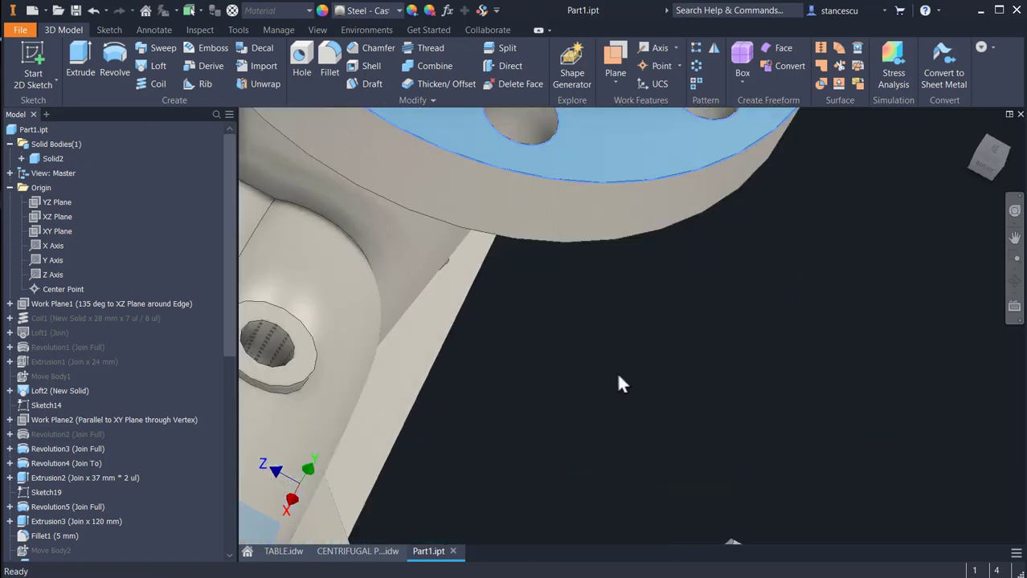
{"action": "left_click", "coordinate": [306, 361]}
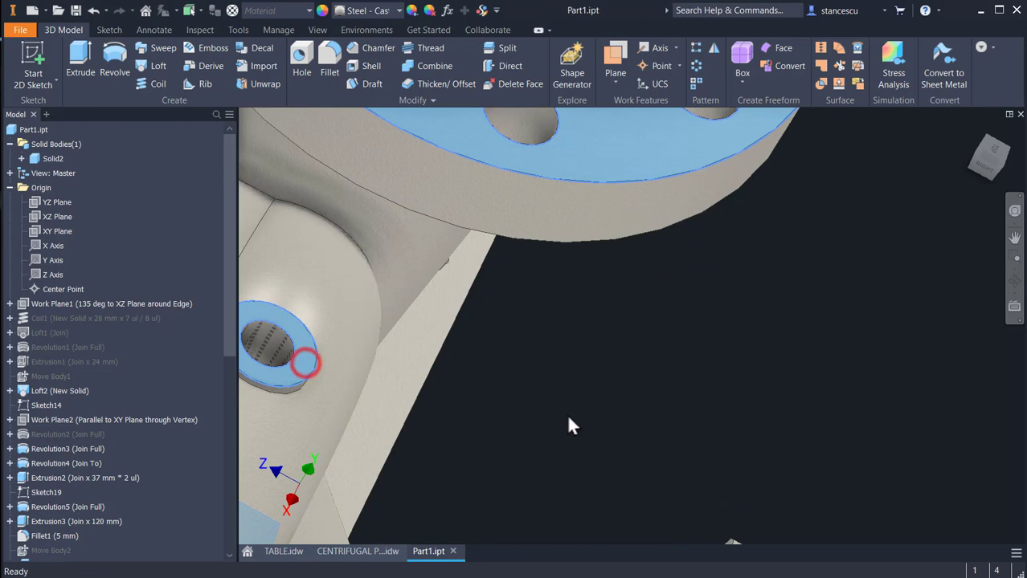
{"action": "middle_click_drag", "start_coordinate": [594, 394], "coordinate": [790, 160]}
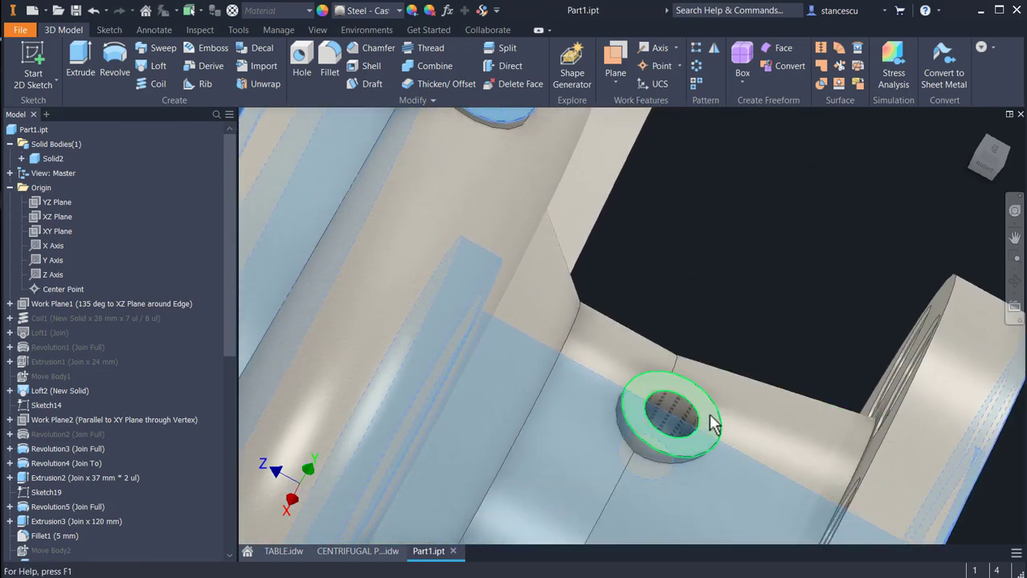
{"action": "left_click", "coordinate": [710, 416]}
{"action": "scroll", "coordinate": [786, 288], "scroll_direction": "up", "scroll_amount": 3}
{"action": "middle_click_drag", "start_coordinate": [802, 271], "coordinate": [870, 192]}
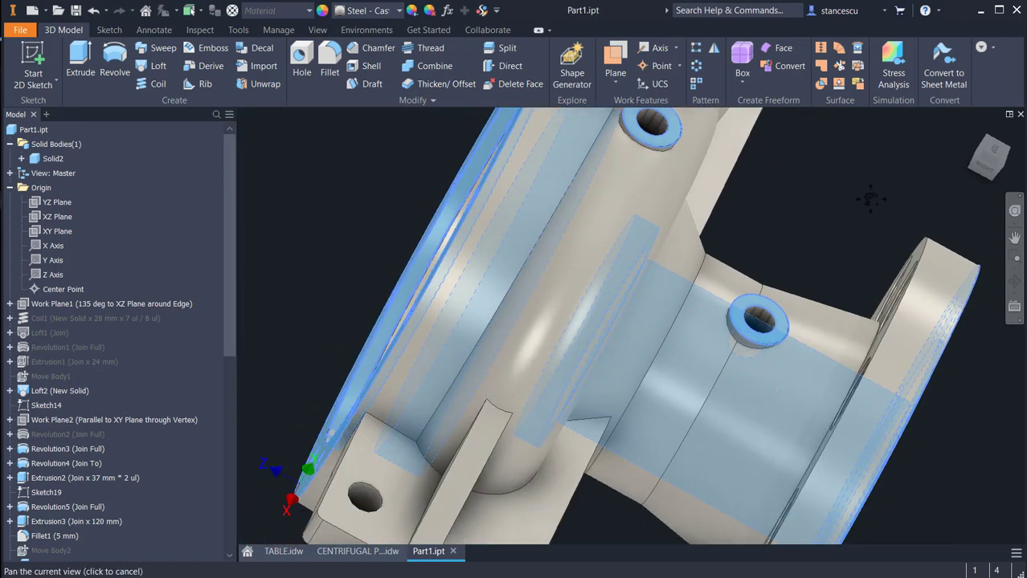
- Add the undersides of both mounting feet to the face selection
{"action": "middle_click_drag", "start_coordinate": [692, 386], "coordinate": [568, 438], "text": "shift"}
{"action": "left_click", "coordinate": [438, 297]}
{"action": "left_click", "coordinate": [689, 232]}
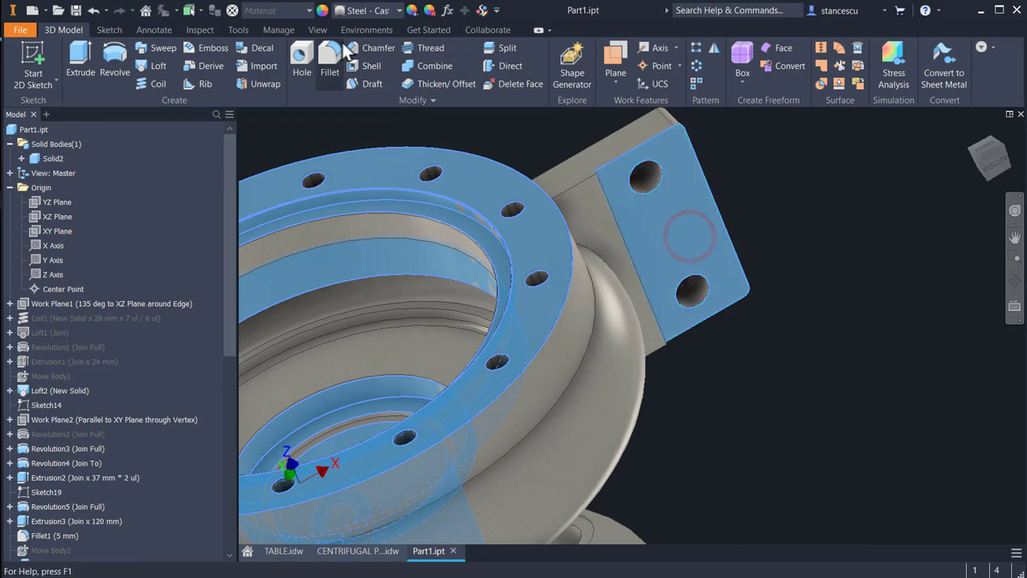
- Apply a separate appearance to the selected machined faces and return to the home view
{"action": "left_click", "coordinate": [359, 11]}
{"action": "left_click", "coordinate": [367, 44]}
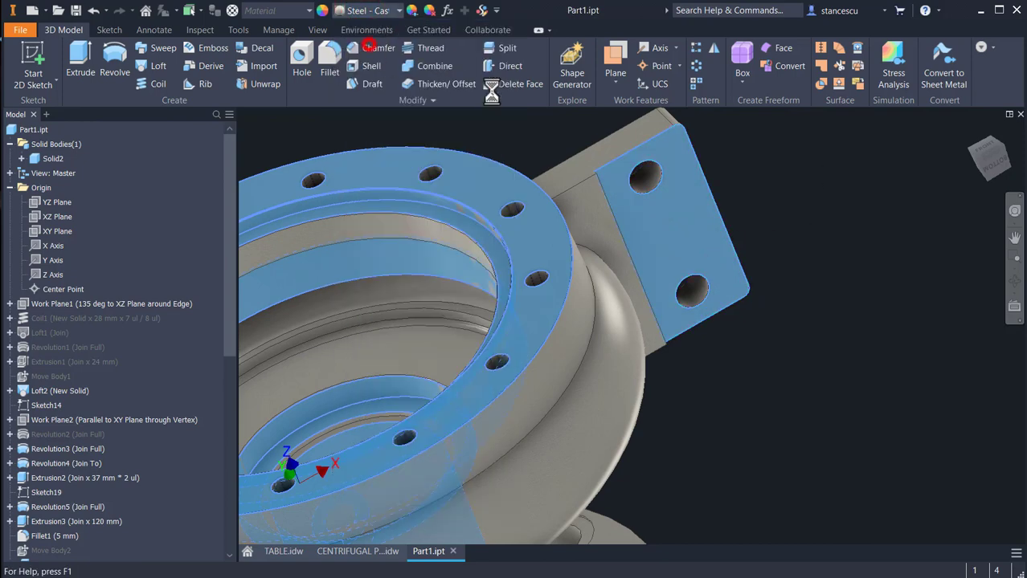
{"action": "key", "text": "F6"}
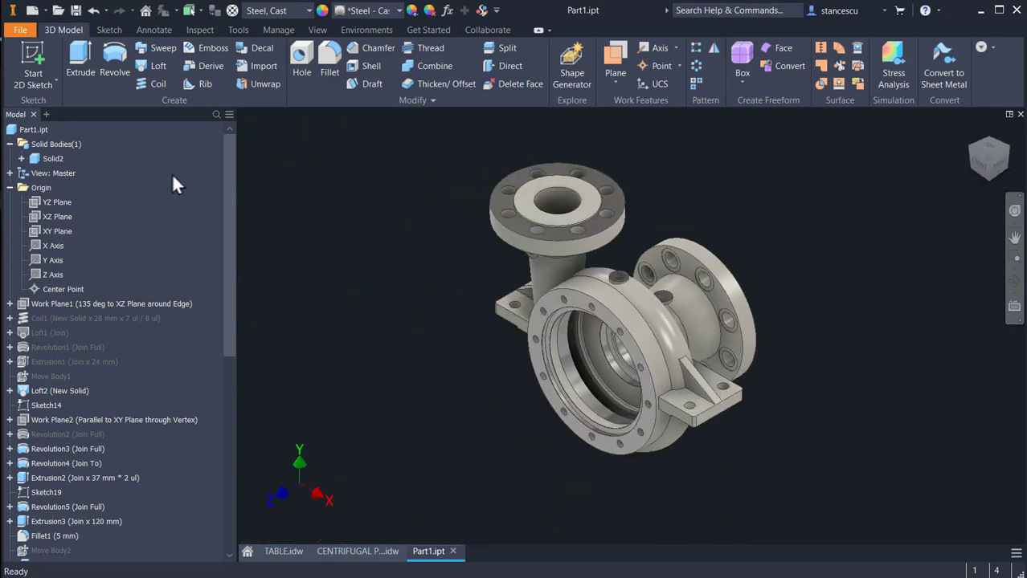
- Update the part's physical properties in its iProperties and check the mass
{"action": "right_click", "coordinate": [40, 135]}
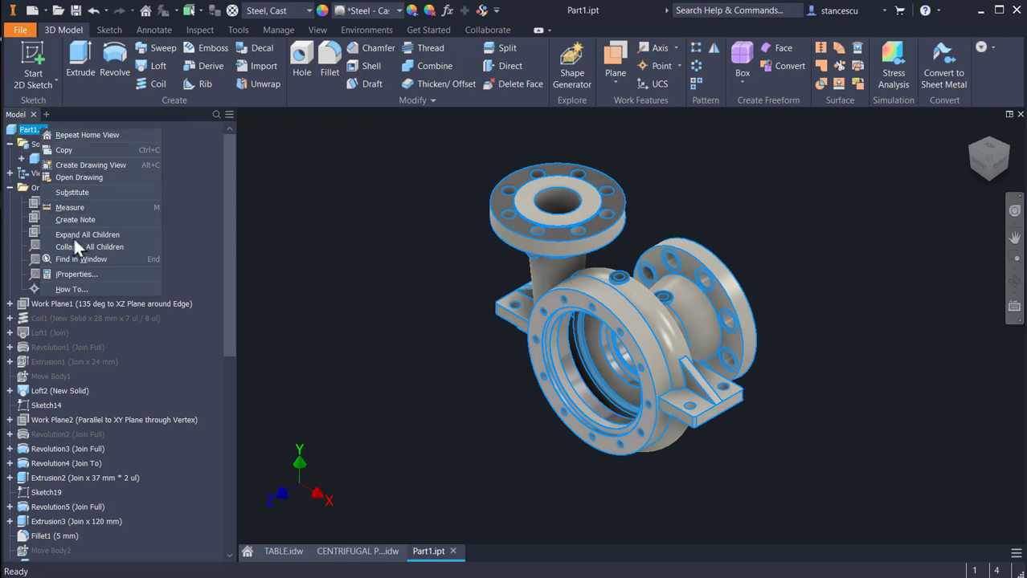
{"action": "left_click", "coordinate": [80, 273]}
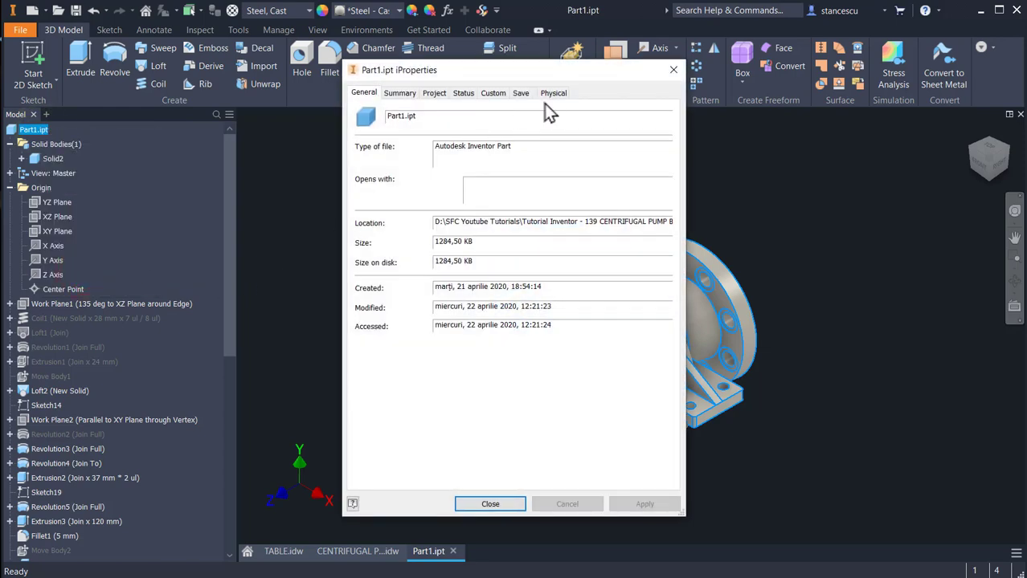
{"action": "left_click", "coordinate": [553, 92]}
{"action": "left_click", "coordinate": [635, 126]}
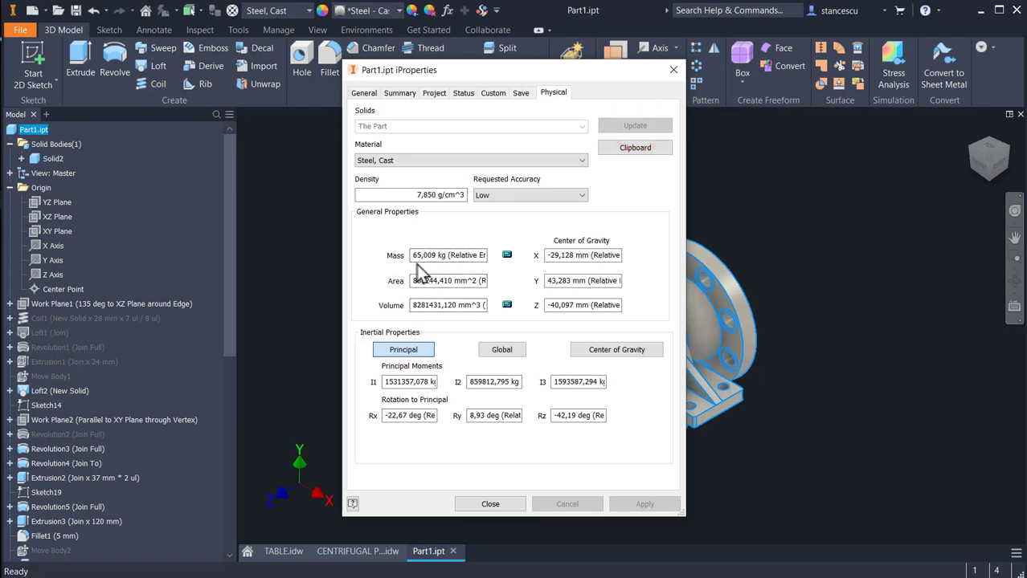
{"action": "left_click", "coordinate": [489, 506]}
{"action": "left_click", "coordinate": [358, 238]}
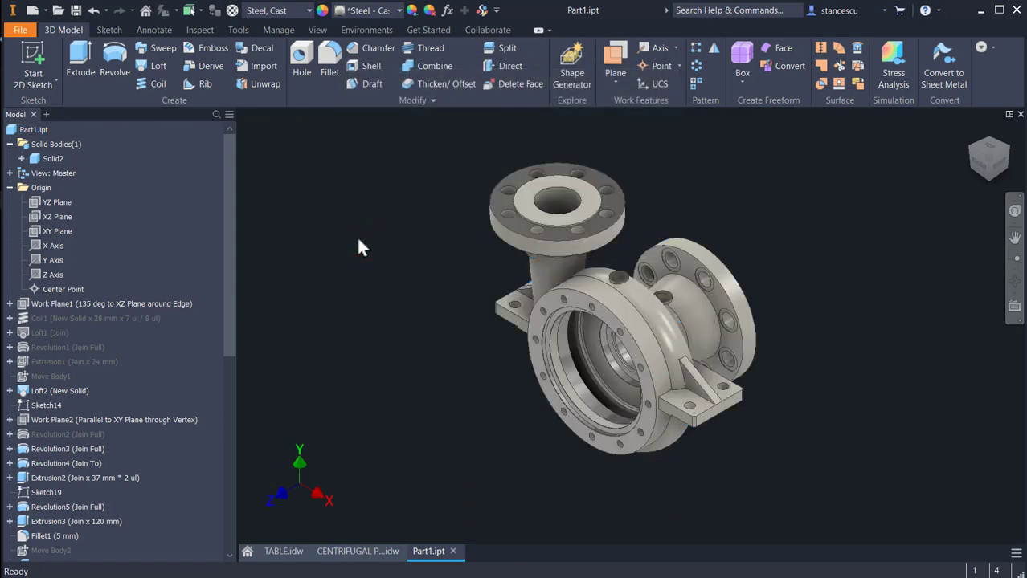